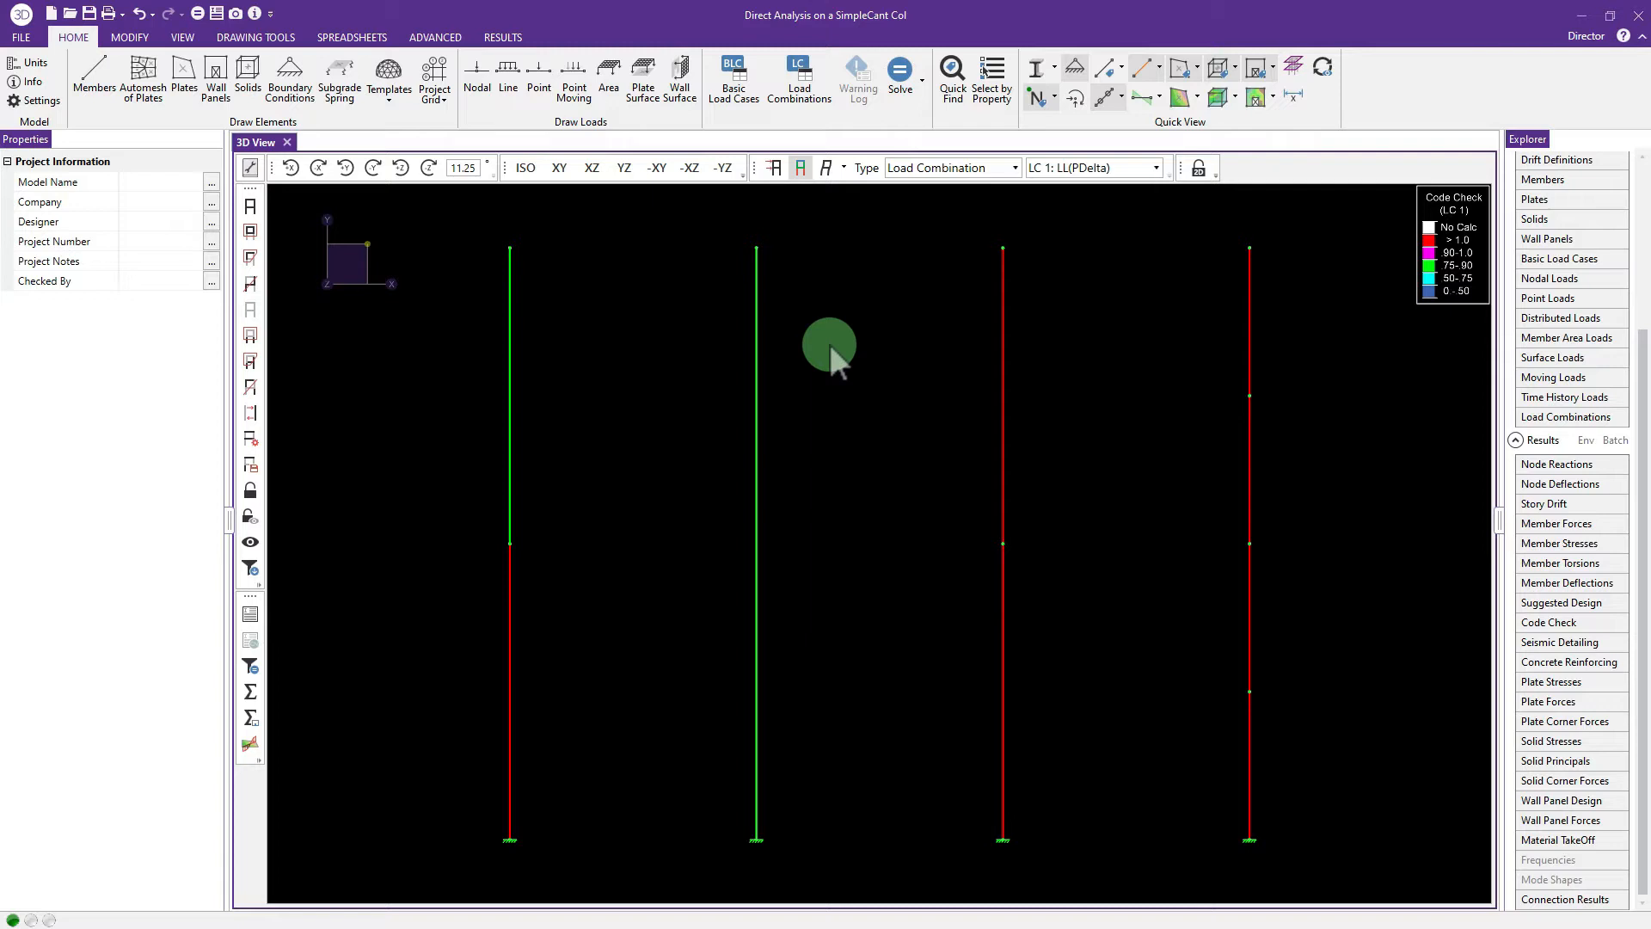
# Step: Turn off the code check colour display for the members in the 3D view
pyautogui.moveTo(829, 332); pyautogui.dragTo(803, 324, button='middle')
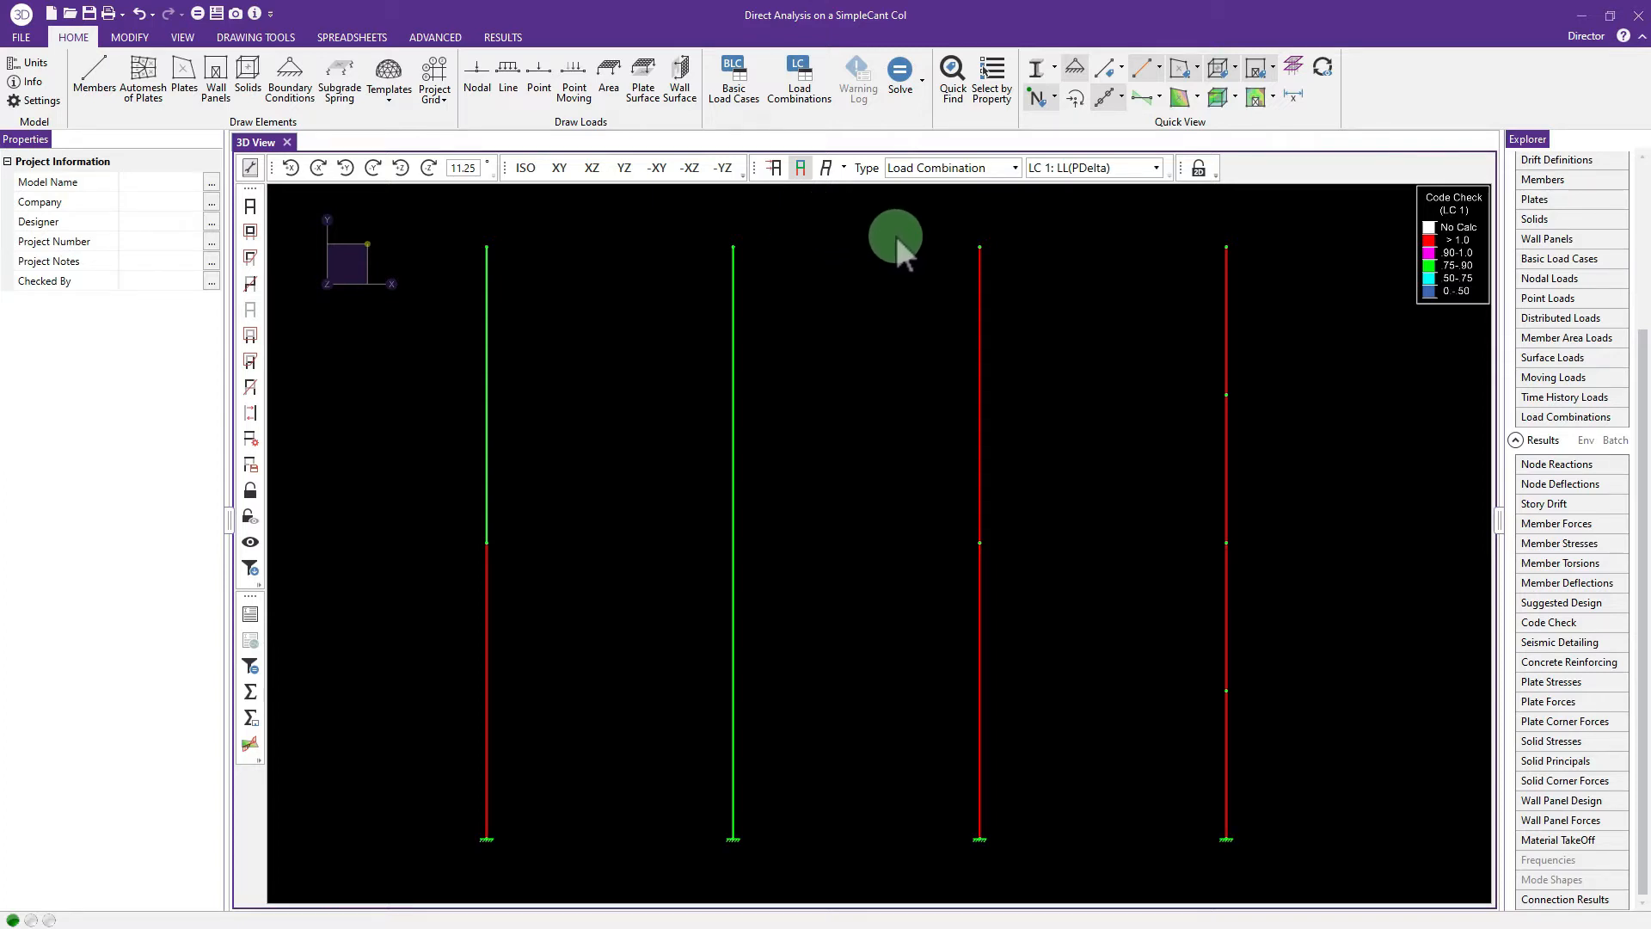
pyautogui.click(1107, 69)
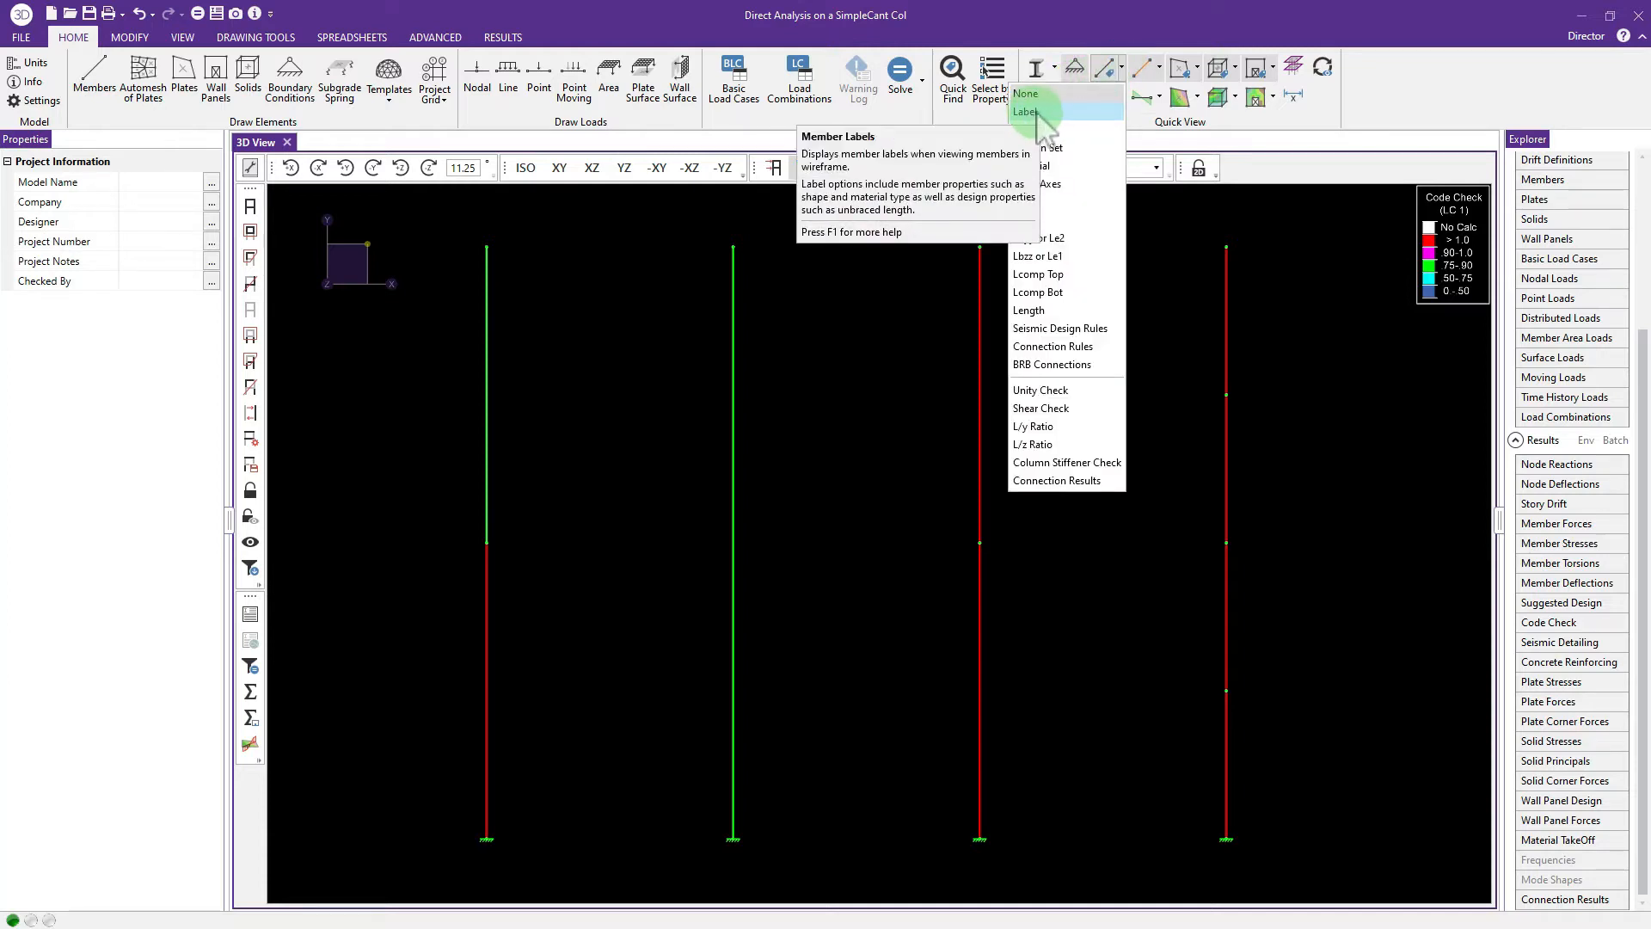
pyautogui.click(1152, 67)
pyautogui.click(1153, 67)
pyautogui.click(1094, 94)
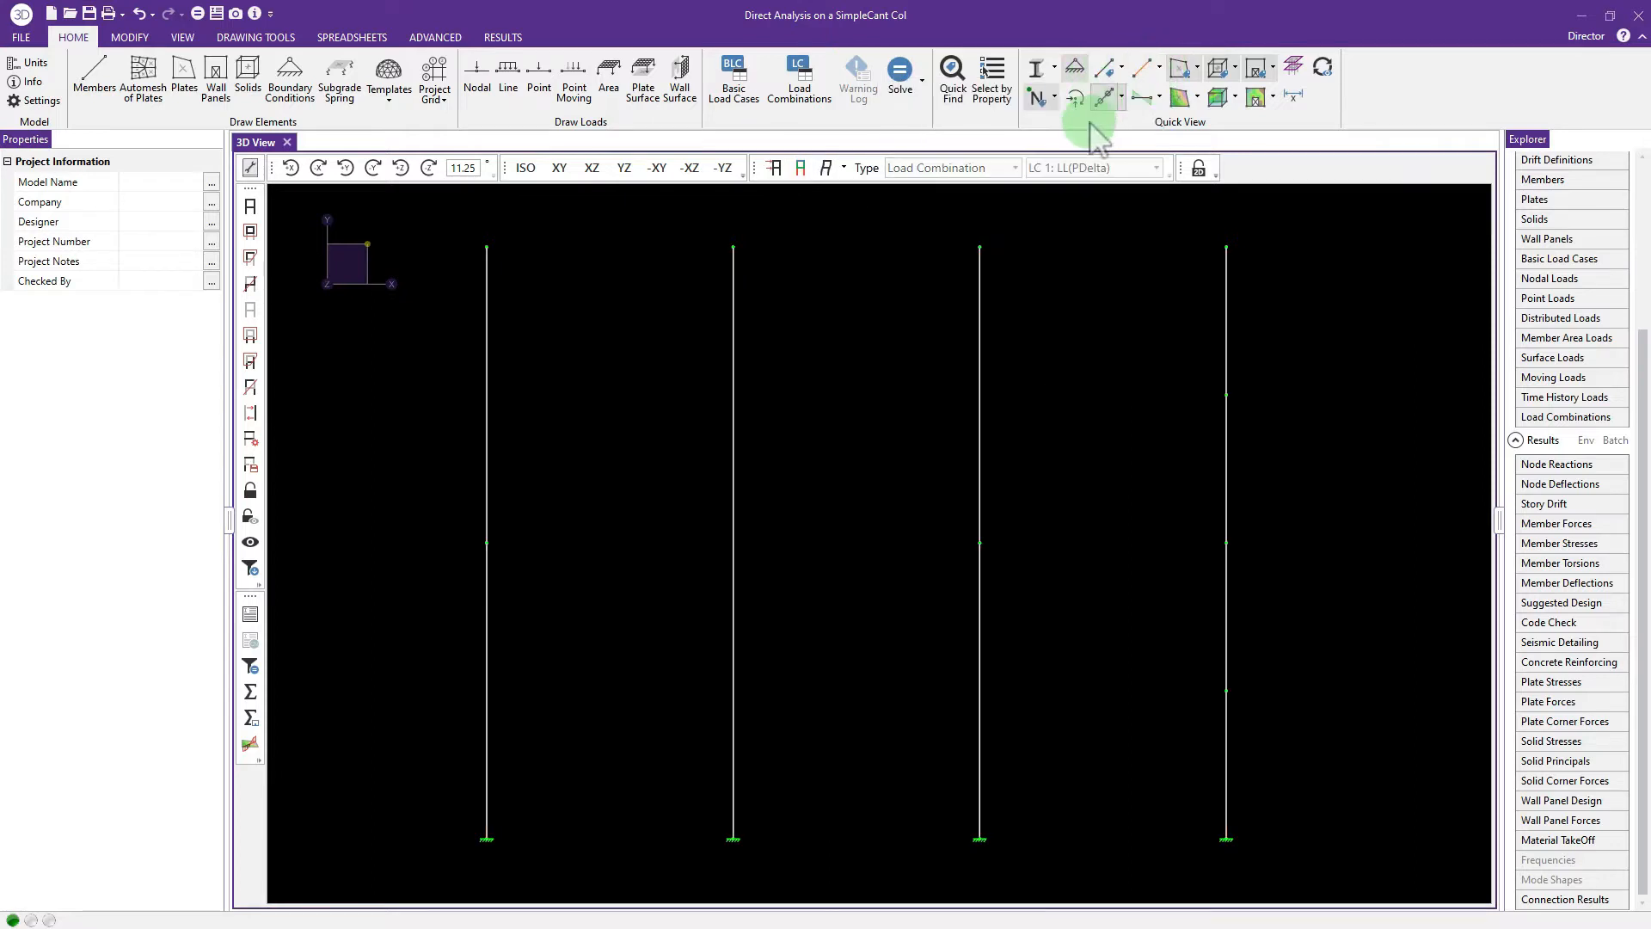
# Step: Label the members in the 3D view with their shape names
pyautogui.click(1110, 68)
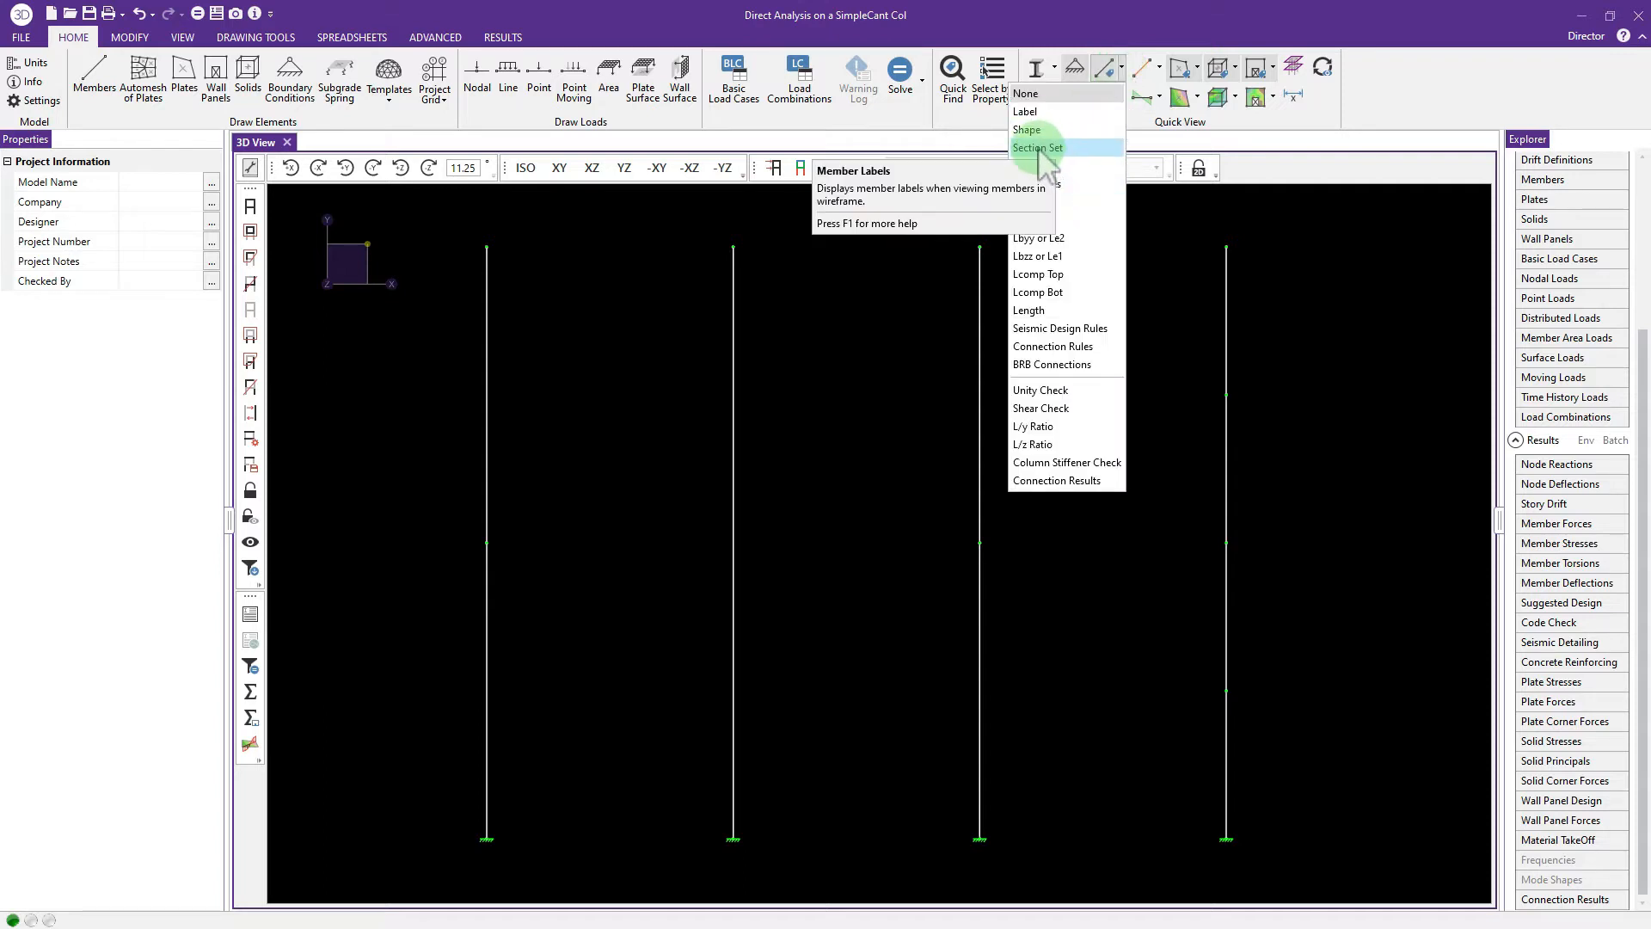
pyautogui.click(1039, 150)
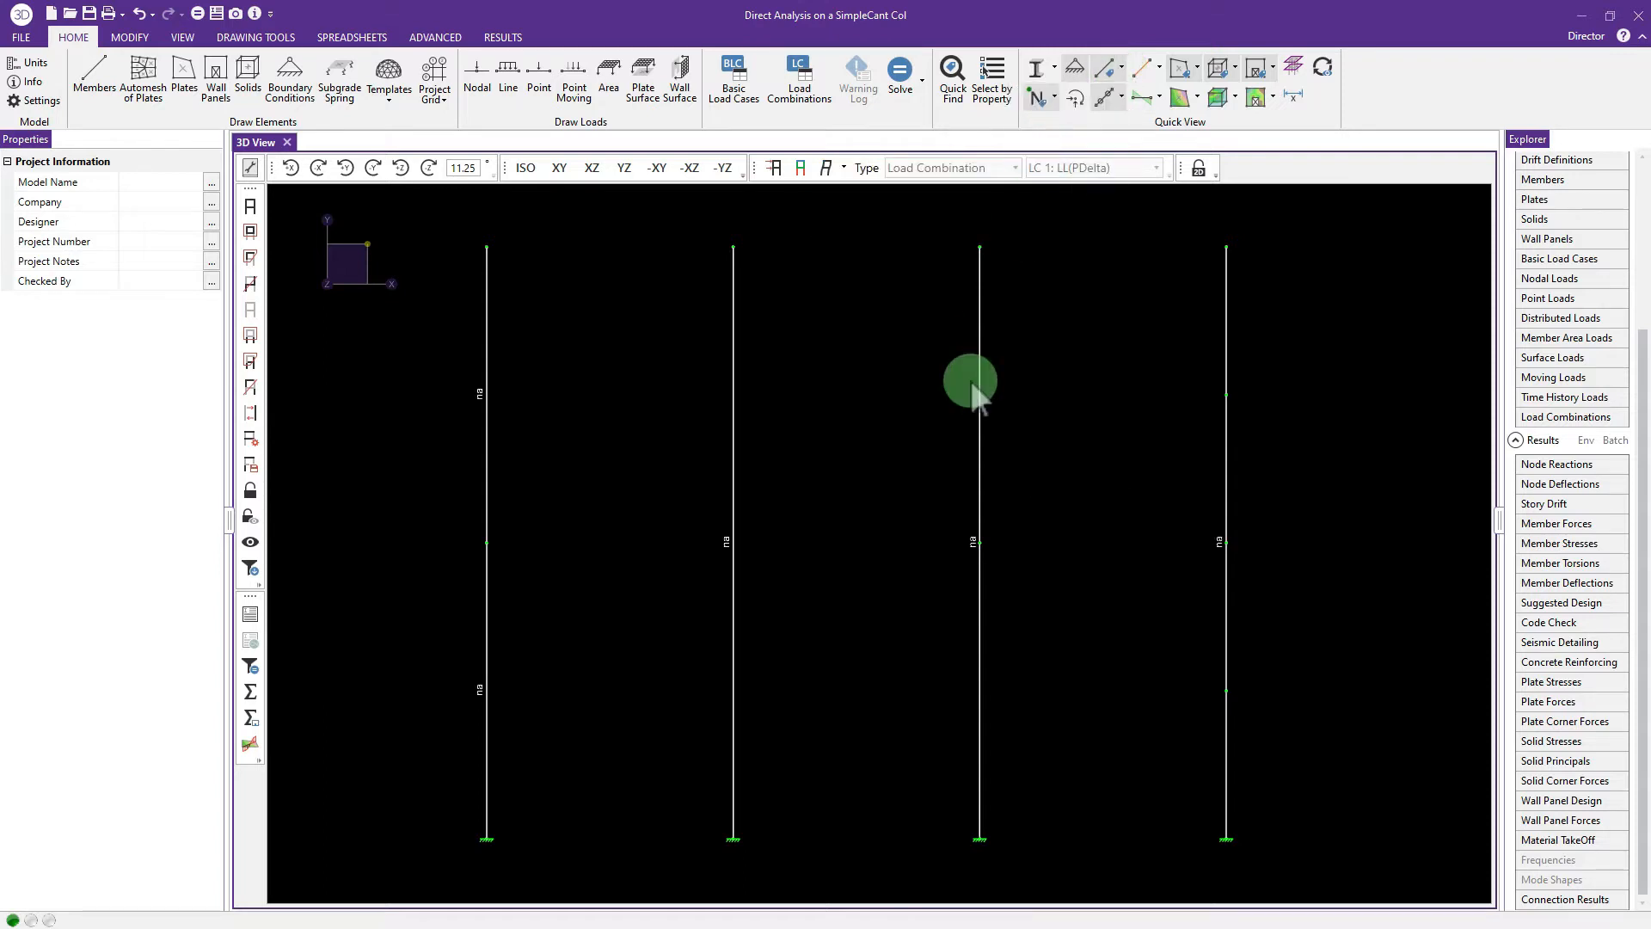
pyautogui.click(1110, 68)
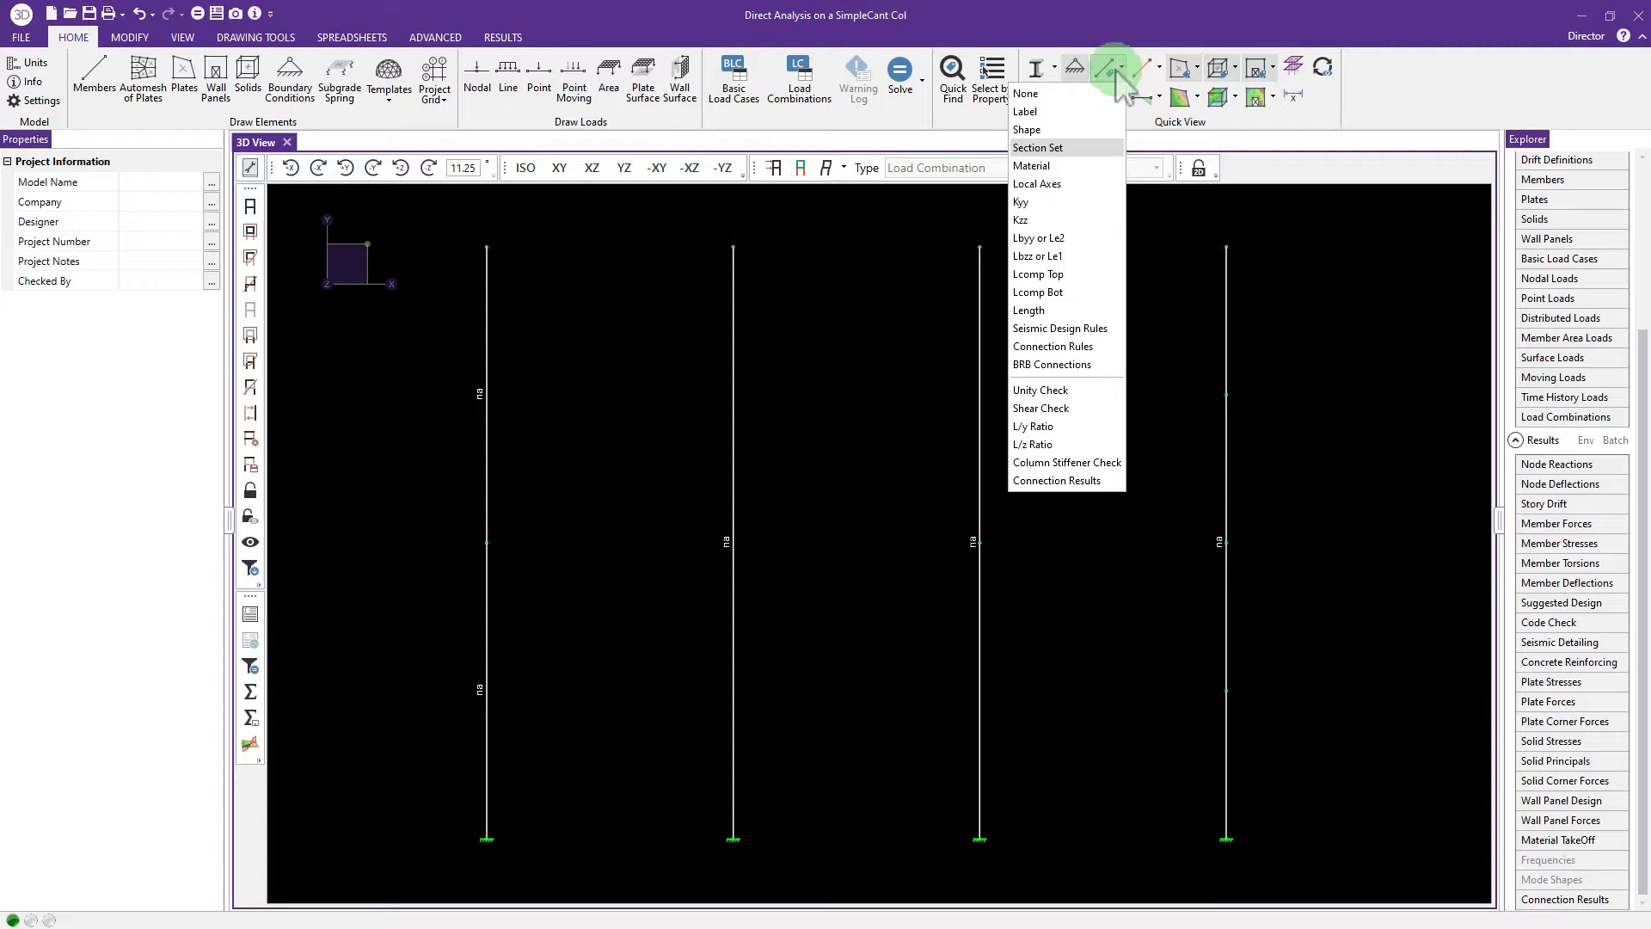
pyautogui.click(1028, 129)
pyautogui.moveTo(657, 425); pyautogui.dragTo(700, 427, button='middle')
pyautogui.scroll(-2, 633, 411)
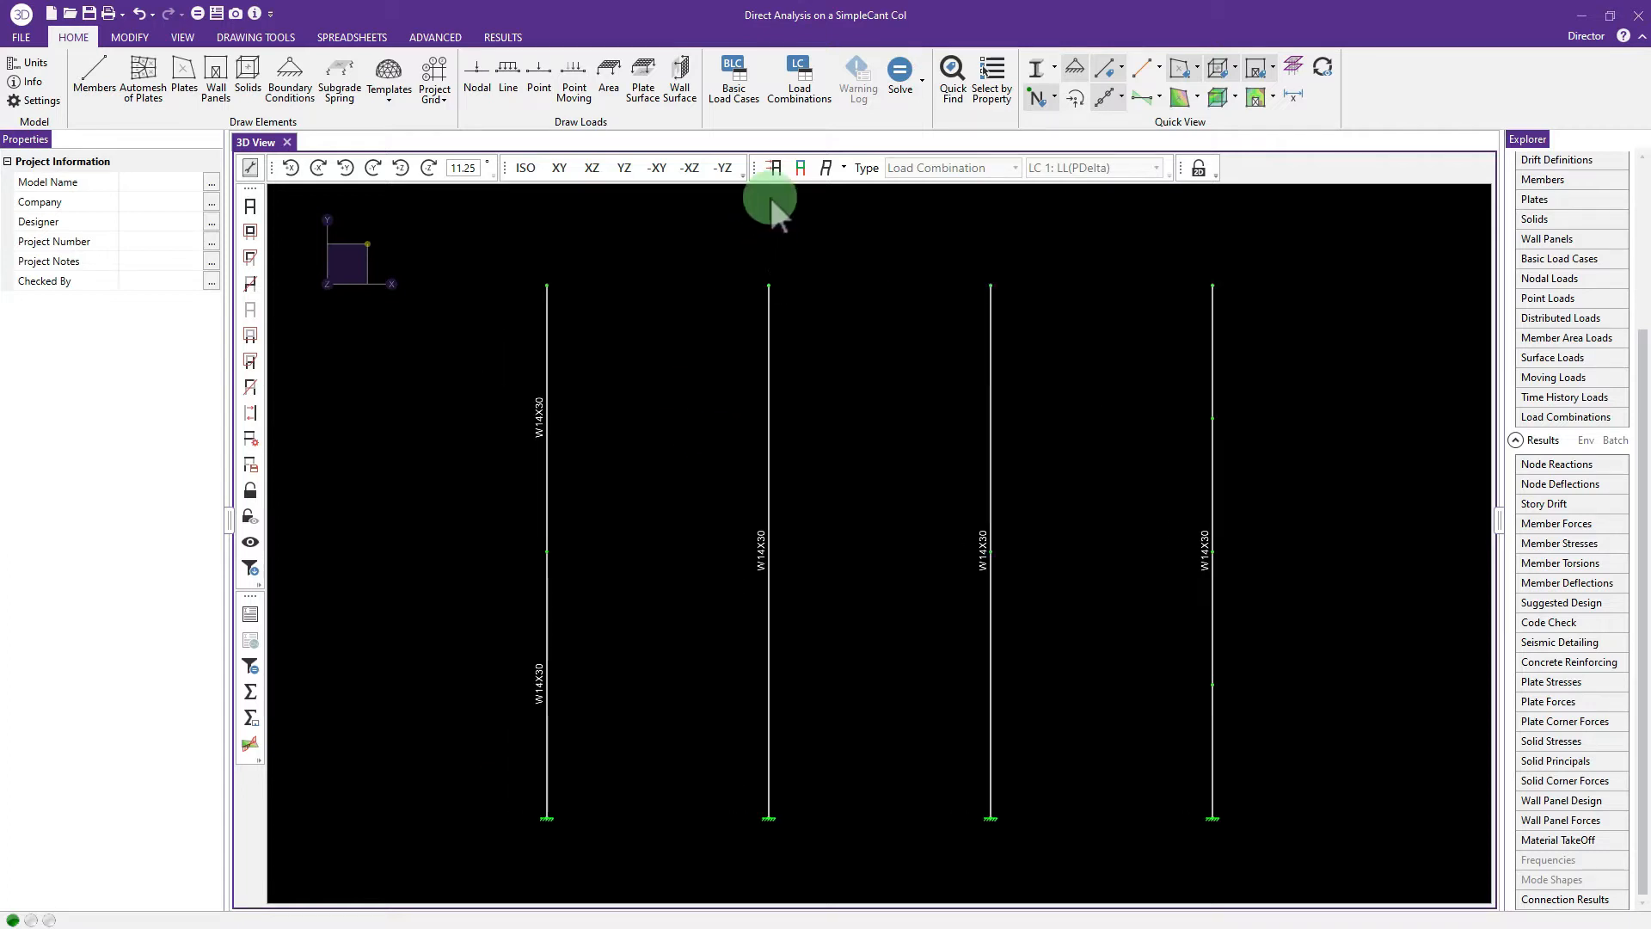
# Step: Display the loads of load combination LC 1: LL(PDelta) on the four columns
pyautogui.click(774, 167)
pyautogui.moveTo(835, 369); pyautogui.dragTo(818, 328, button='middle')
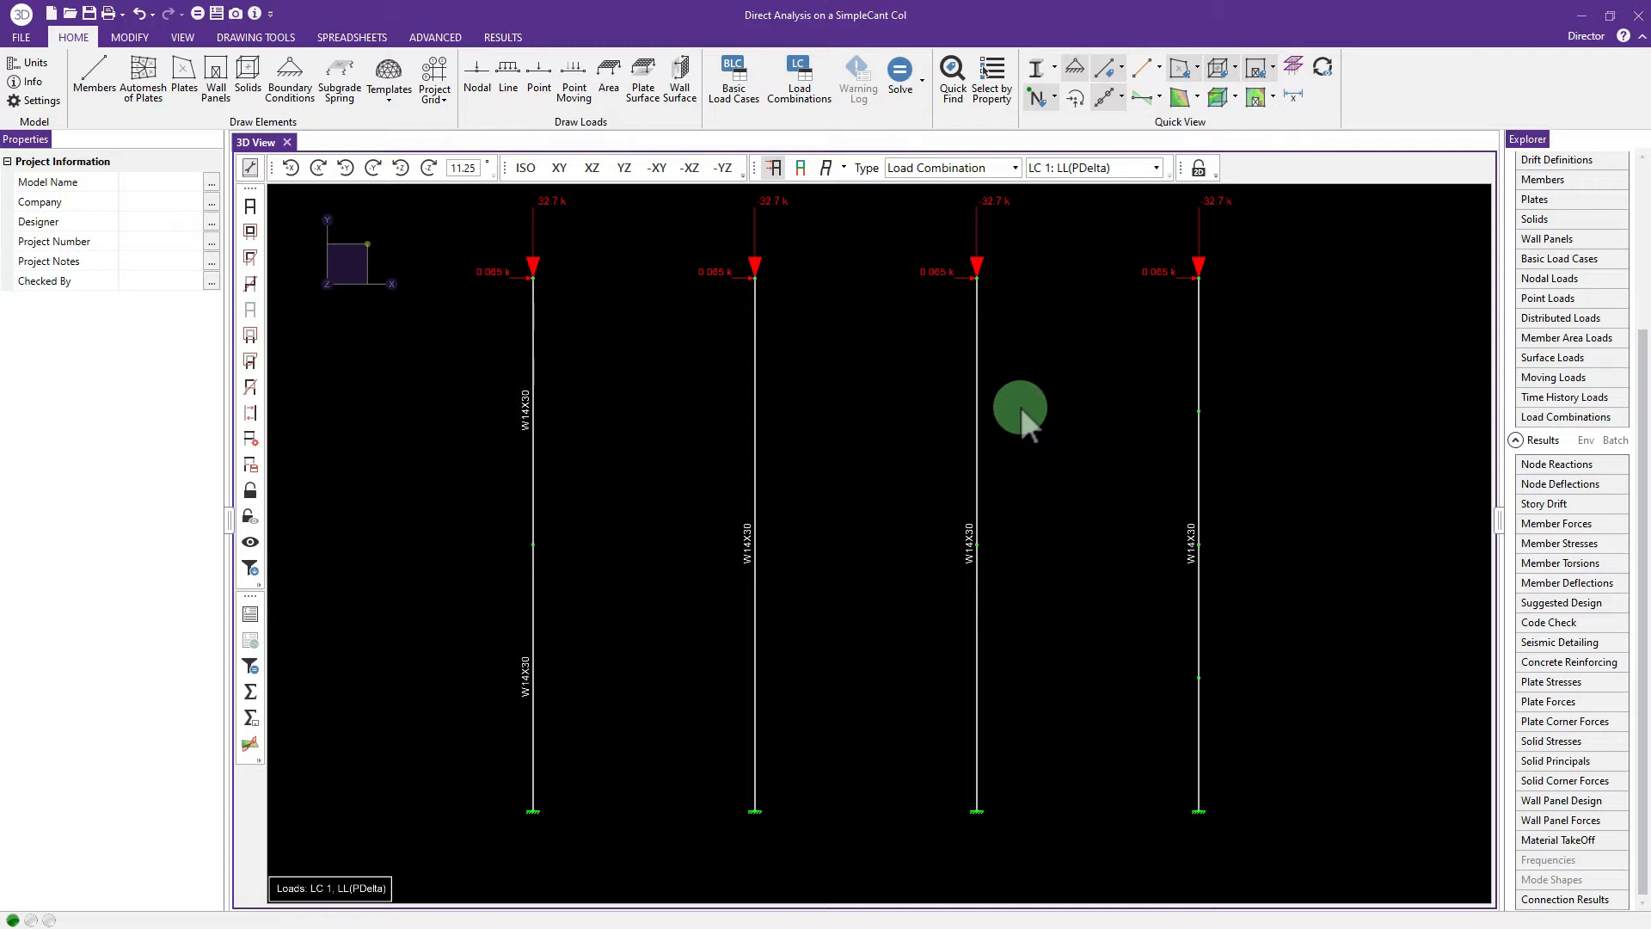
pyautogui.scroll(-1, 1011, 349)
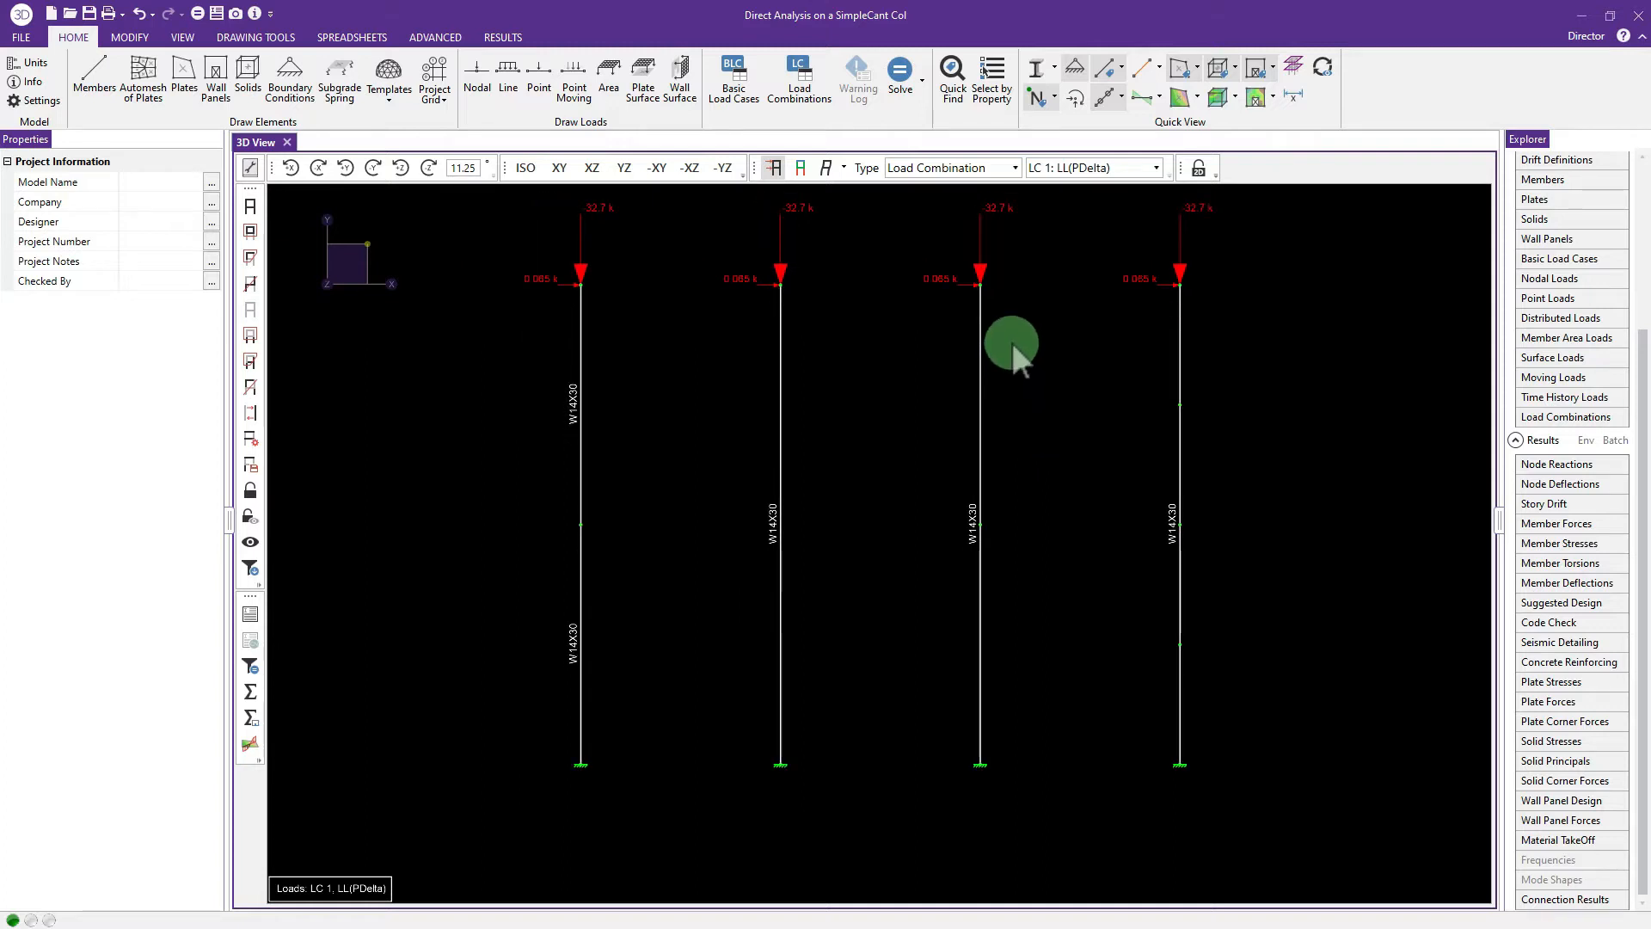
pyautogui.moveTo(1011, 342); pyautogui.dragTo(1006, 365, button='middle')
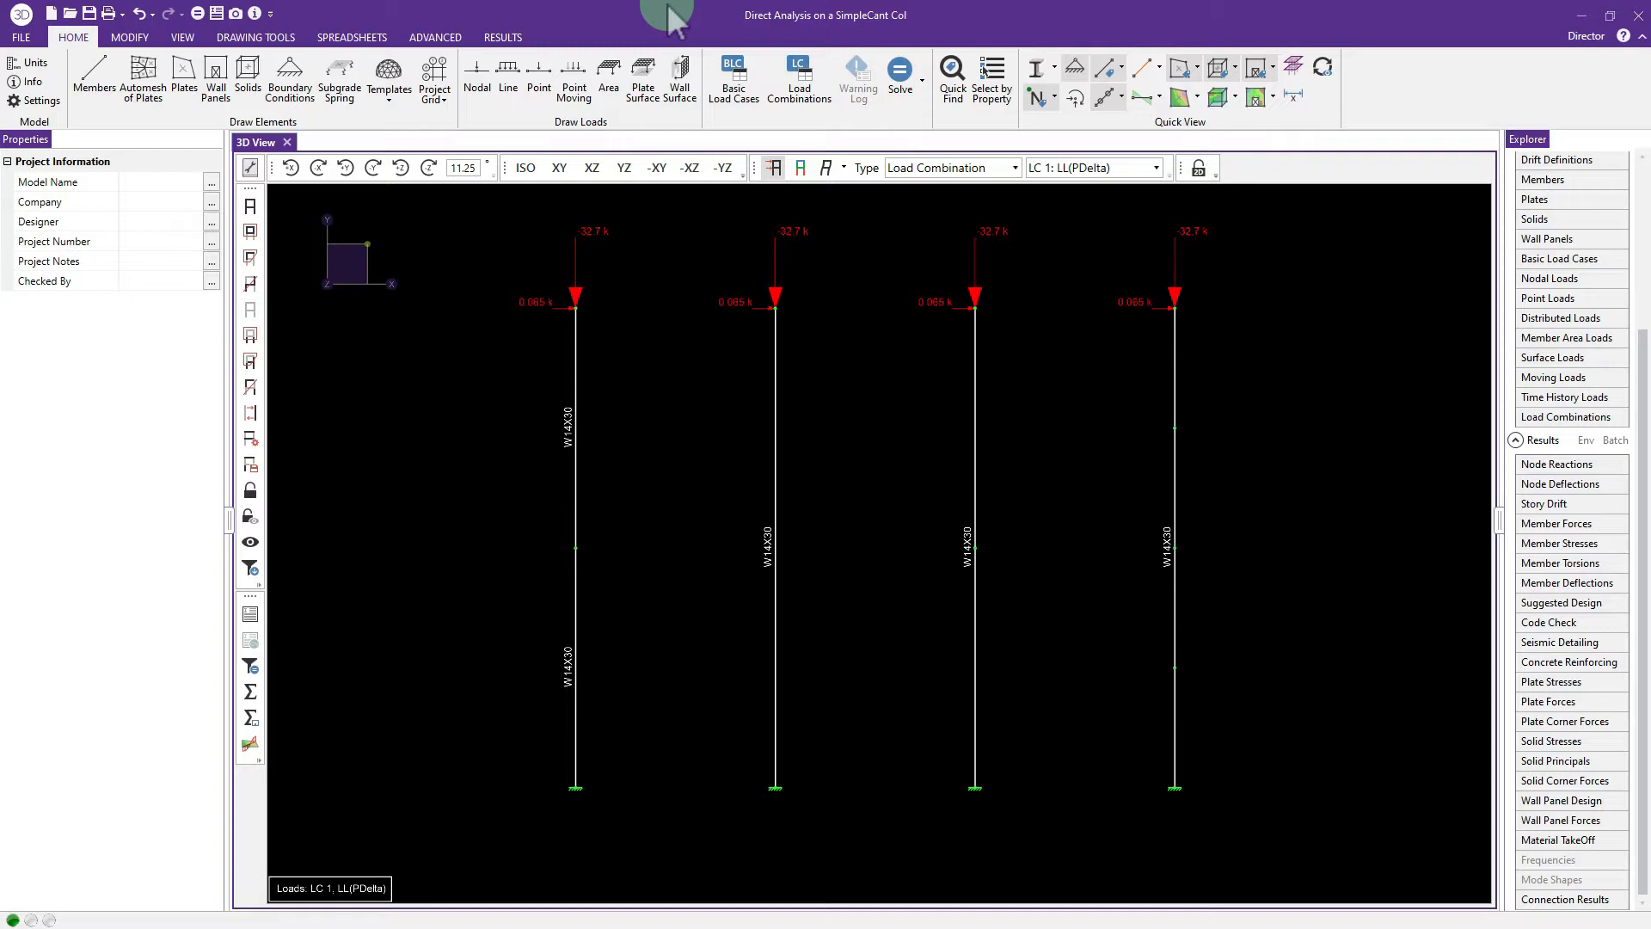
pyautogui.click(39, 101)
pyautogui.moveTo(726, 172); pyautogui.dragTo(740, 105)
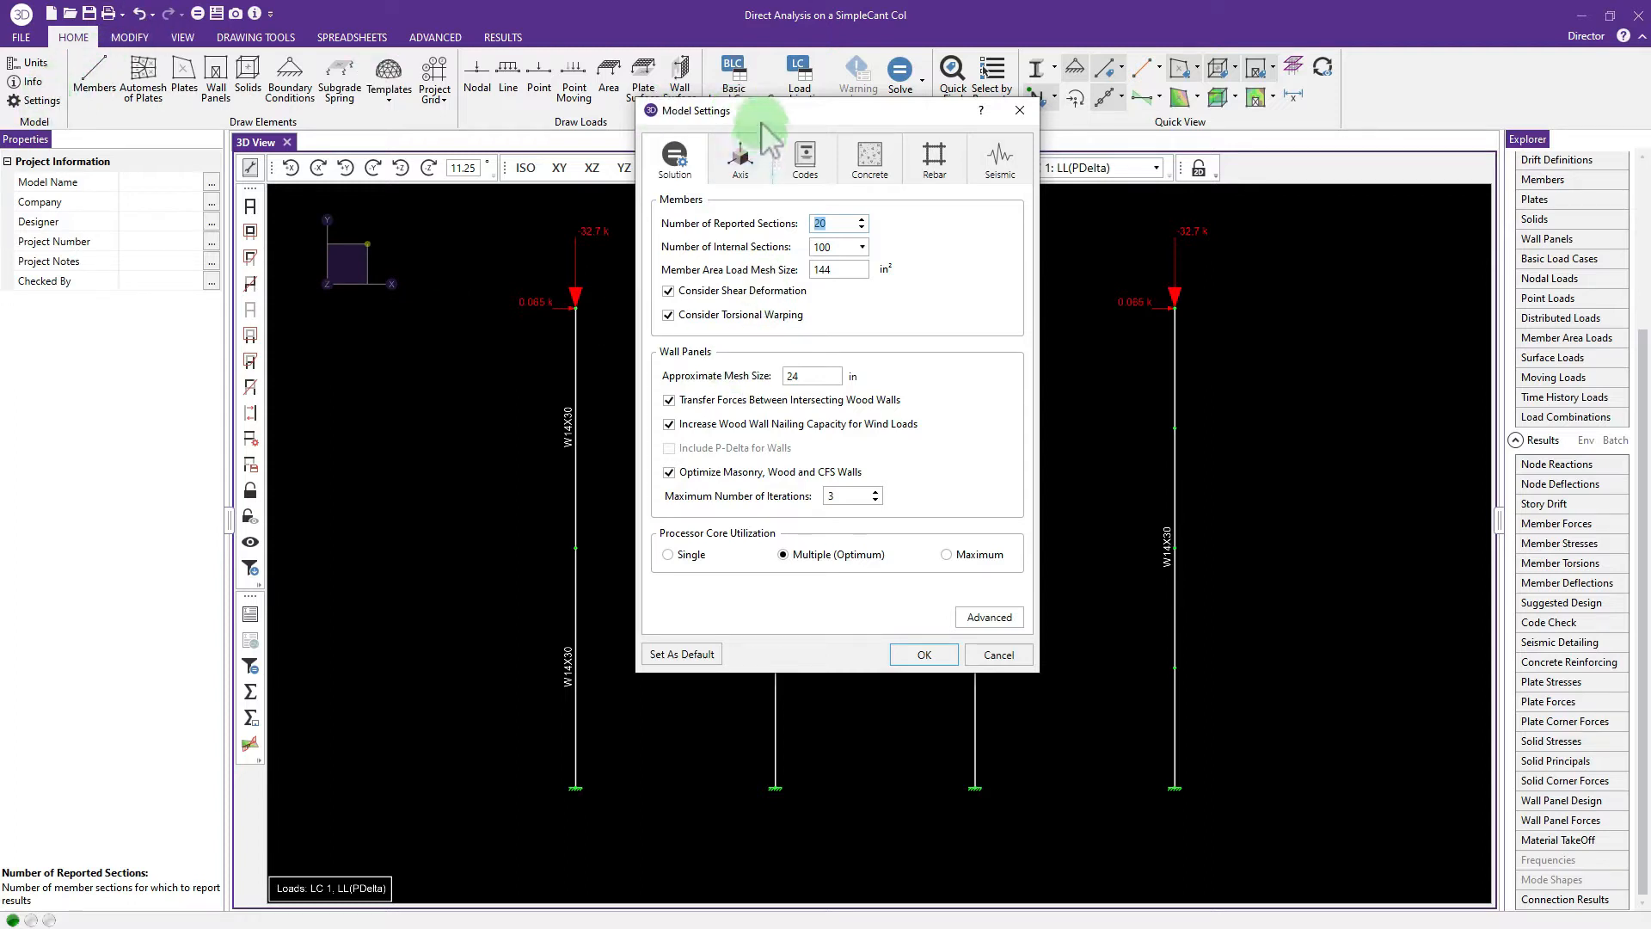
pyautogui.click(1019, 111)
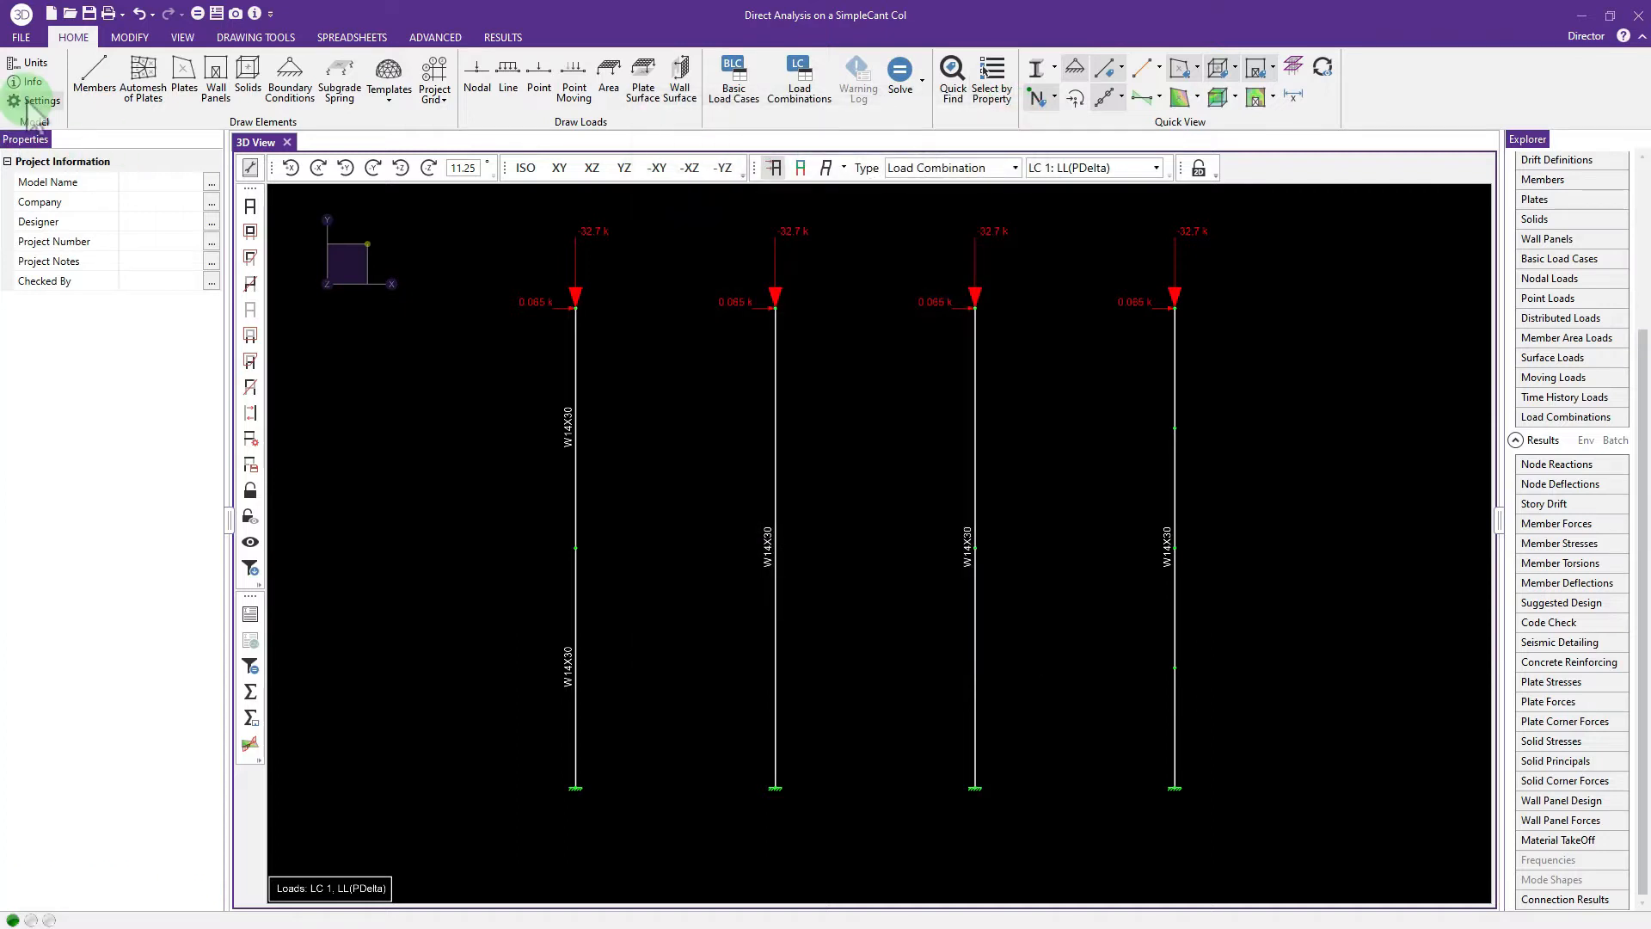
# Step: Check the version information of the program, then close it
pyautogui.click(254, 14)
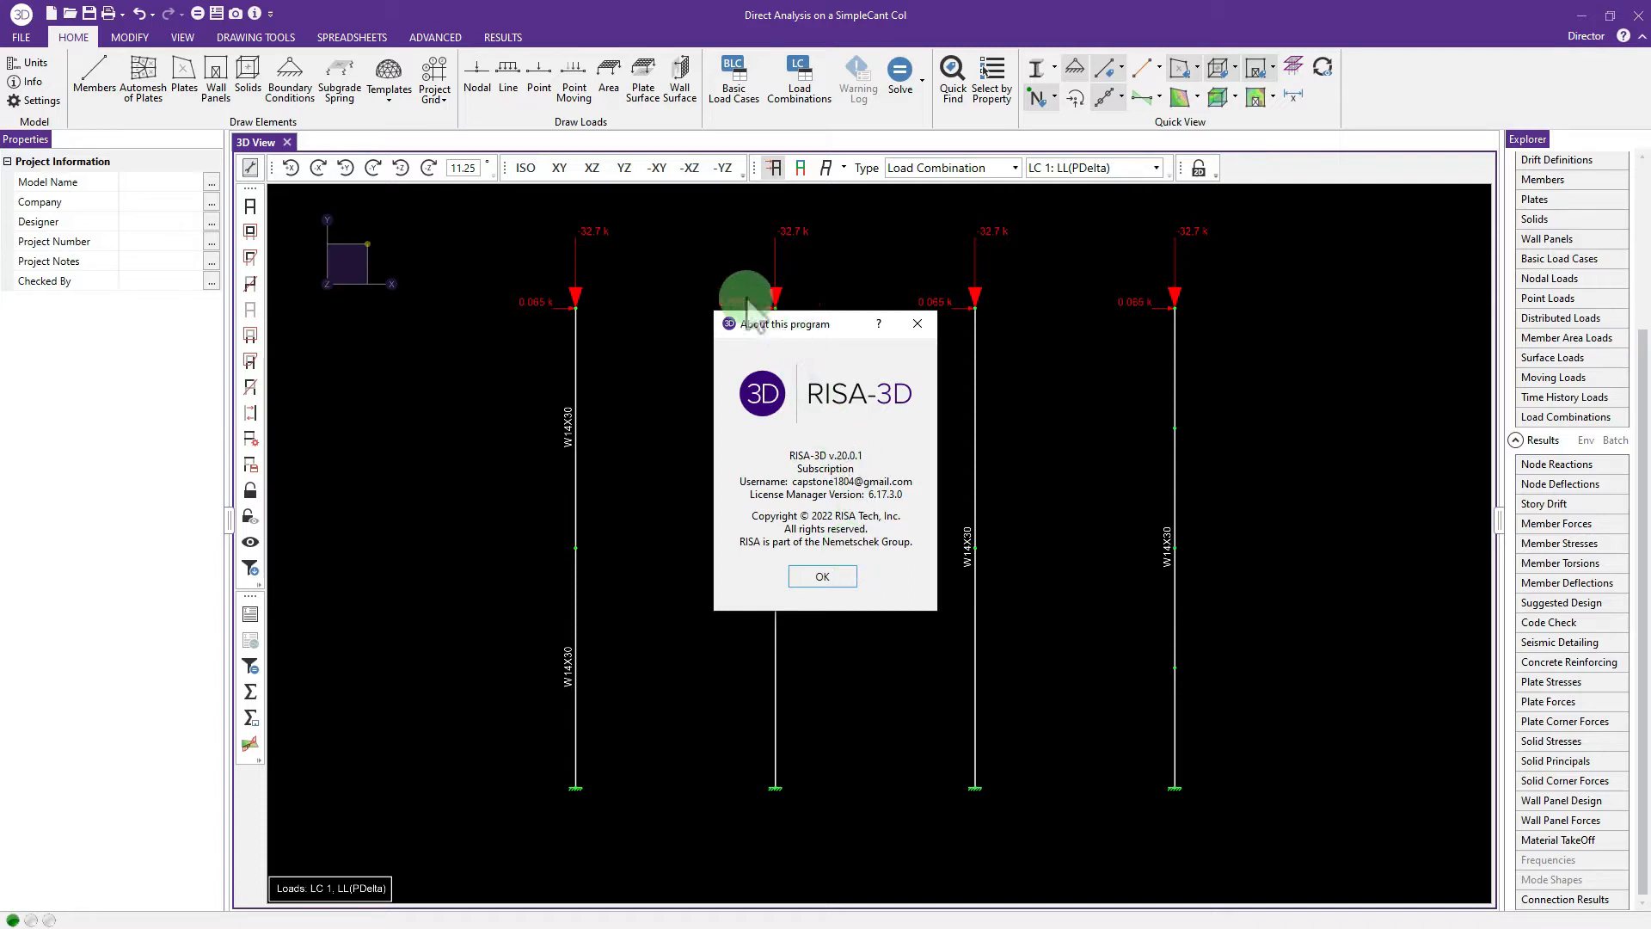
pyautogui.moveTo(747, 299)
pyautogui.mouseDown()
pyautogui.moveTo(700, 292)
pyautogui.moveTo(760, 273)
pyautogui.mouseUp()
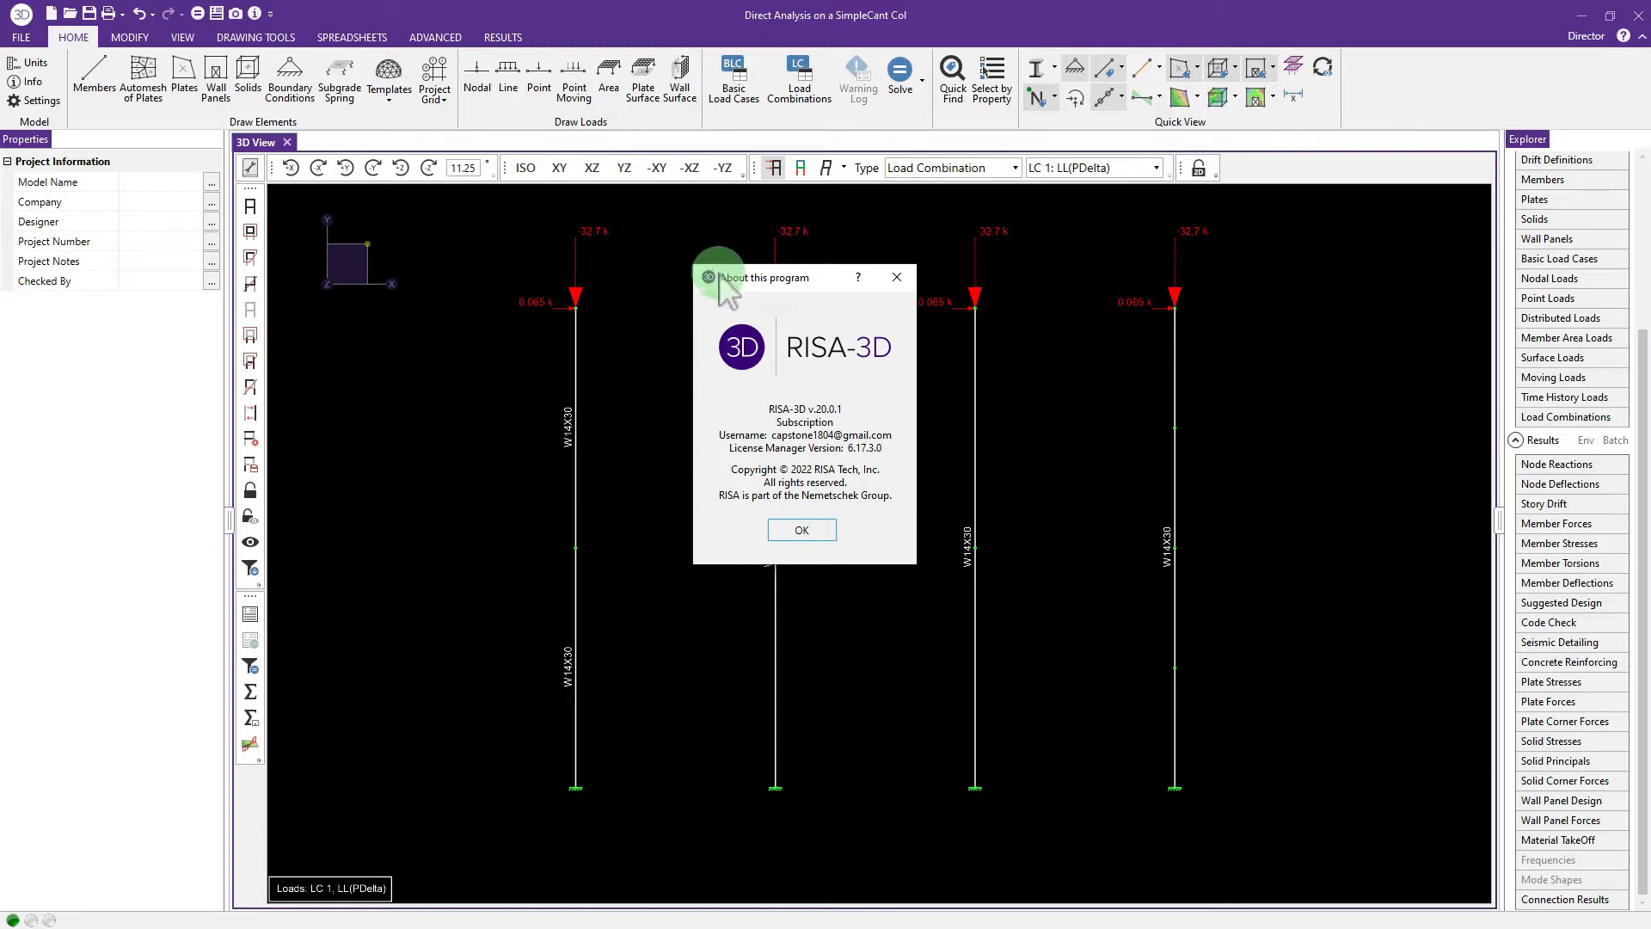
pyautogui.moveTo(721, 275); pyautogui.dragTo(762, 357)
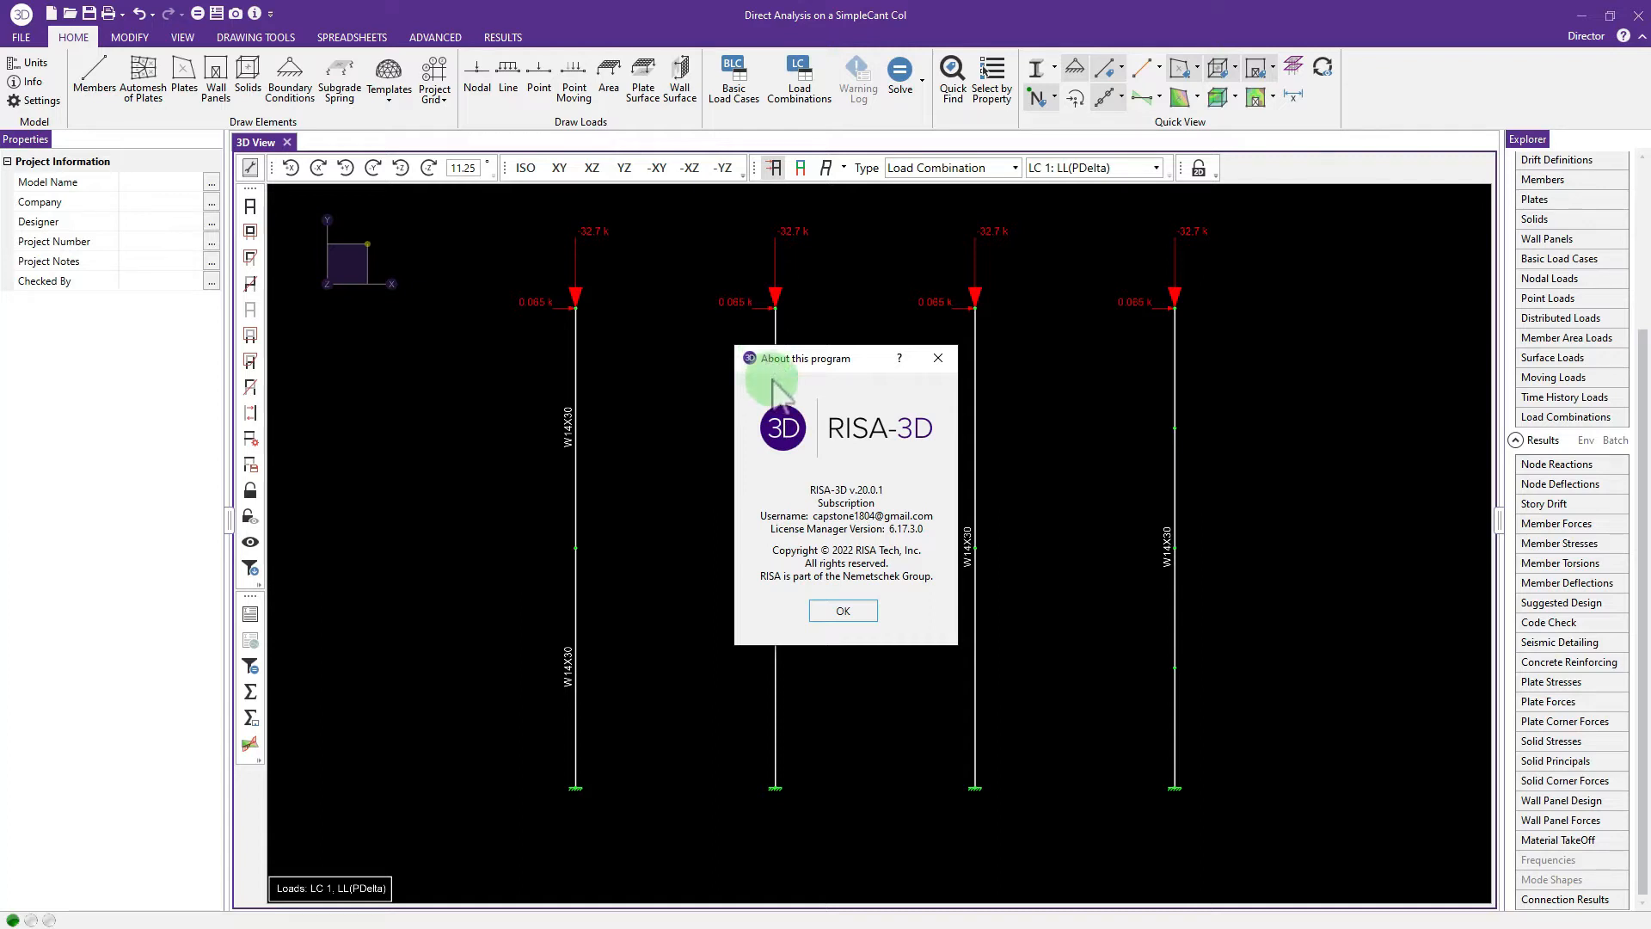
pyautogui.moveTo(805, 357); pyautogui.dragTo(865, 368)
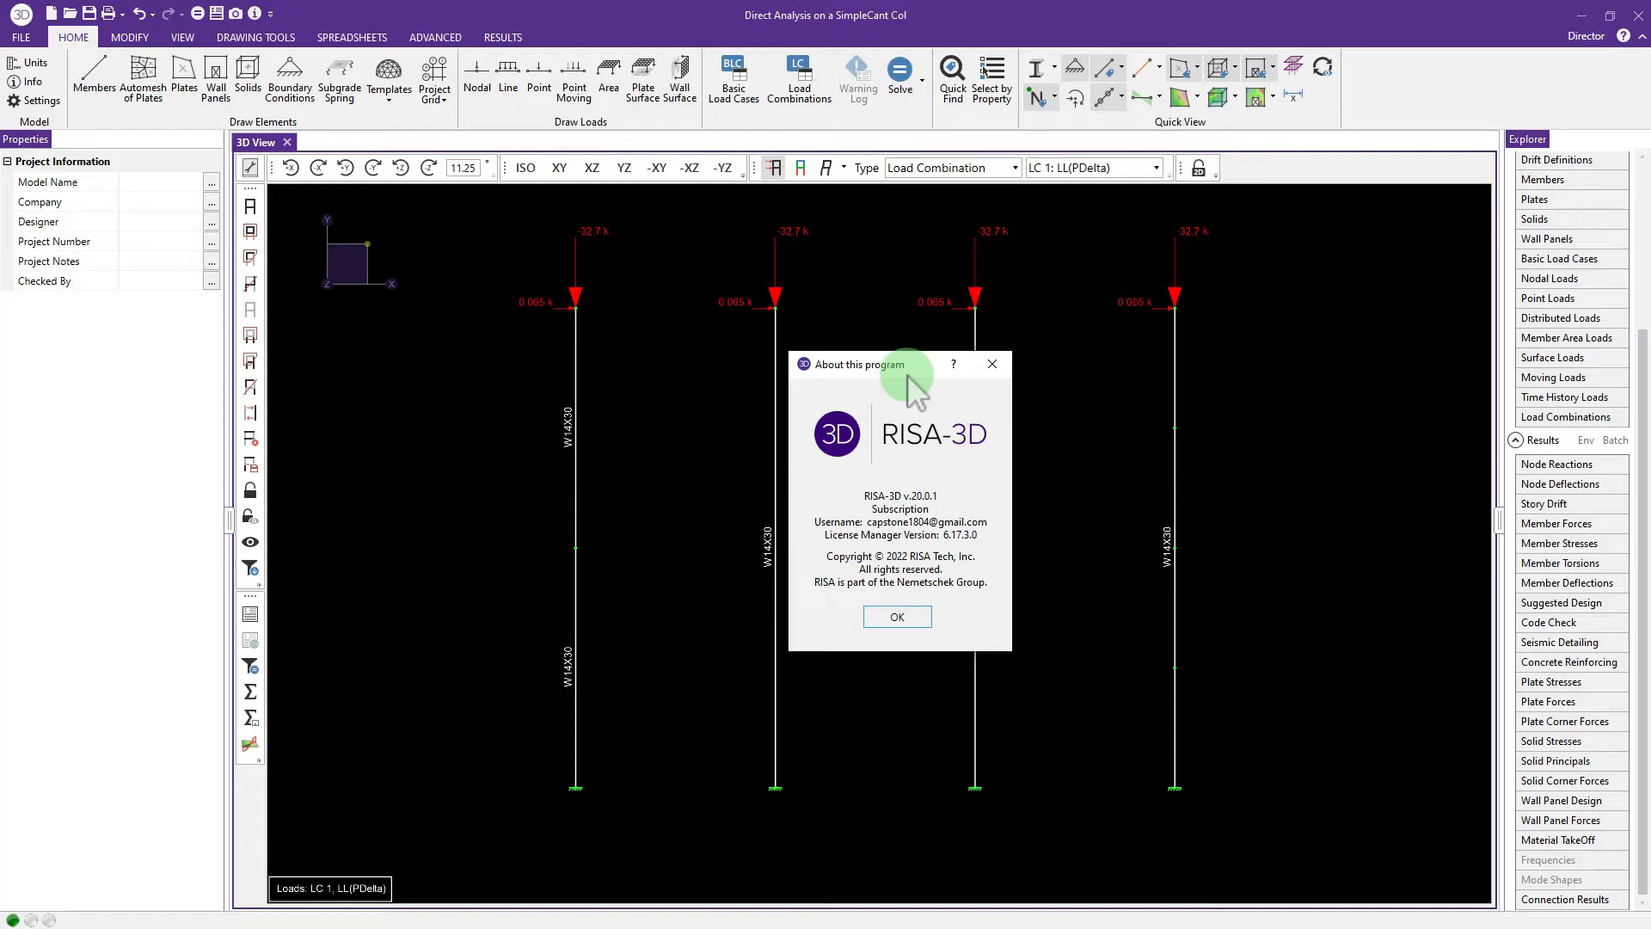
pyautogui.click(895, 617)
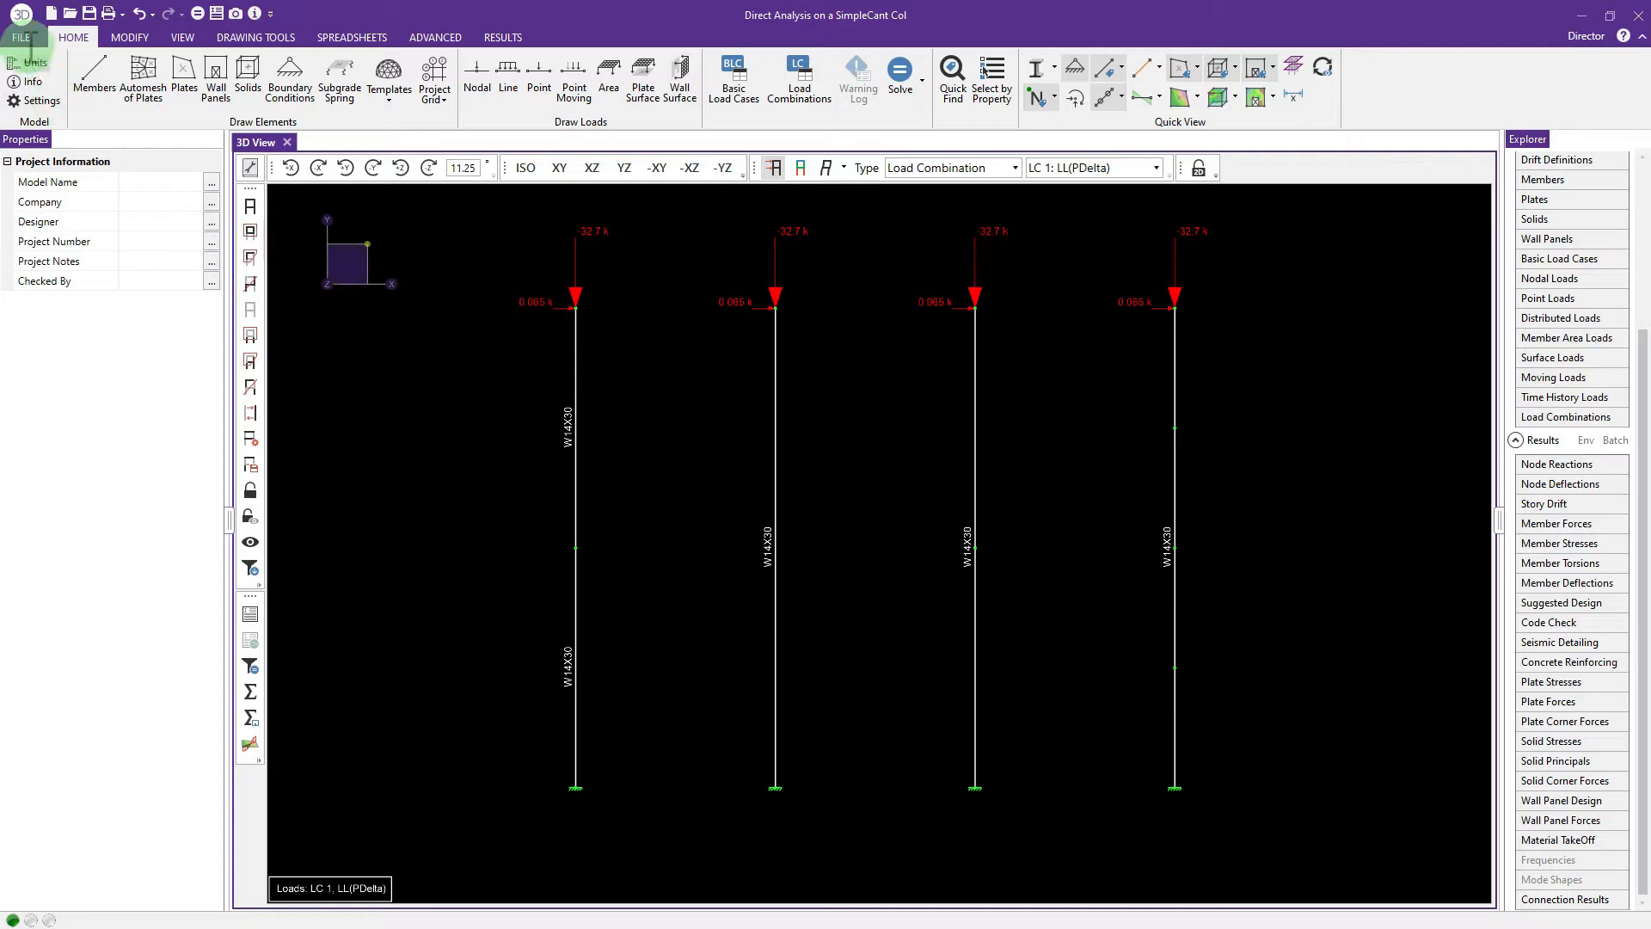
# Step: Open the advanced solution options in the model settings and bring the P-Delta Analysis options into clear view
pyautogui.click(35, 101)
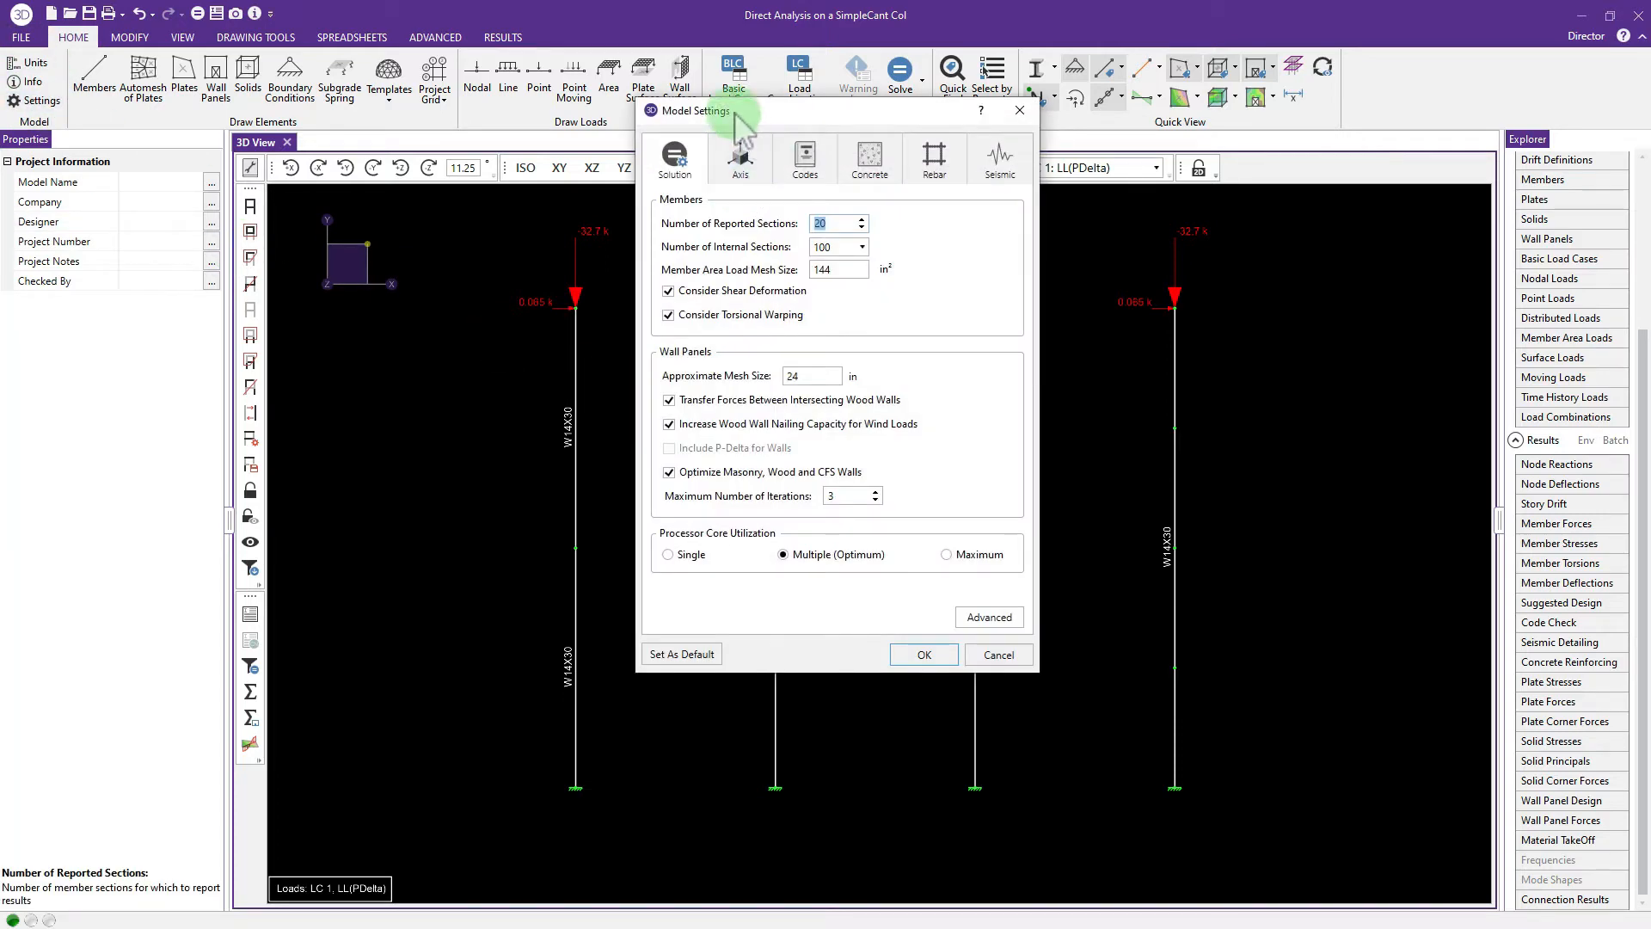
pyautogui.moveTo(737, 116); pyautogui.dragTo(761, 120)
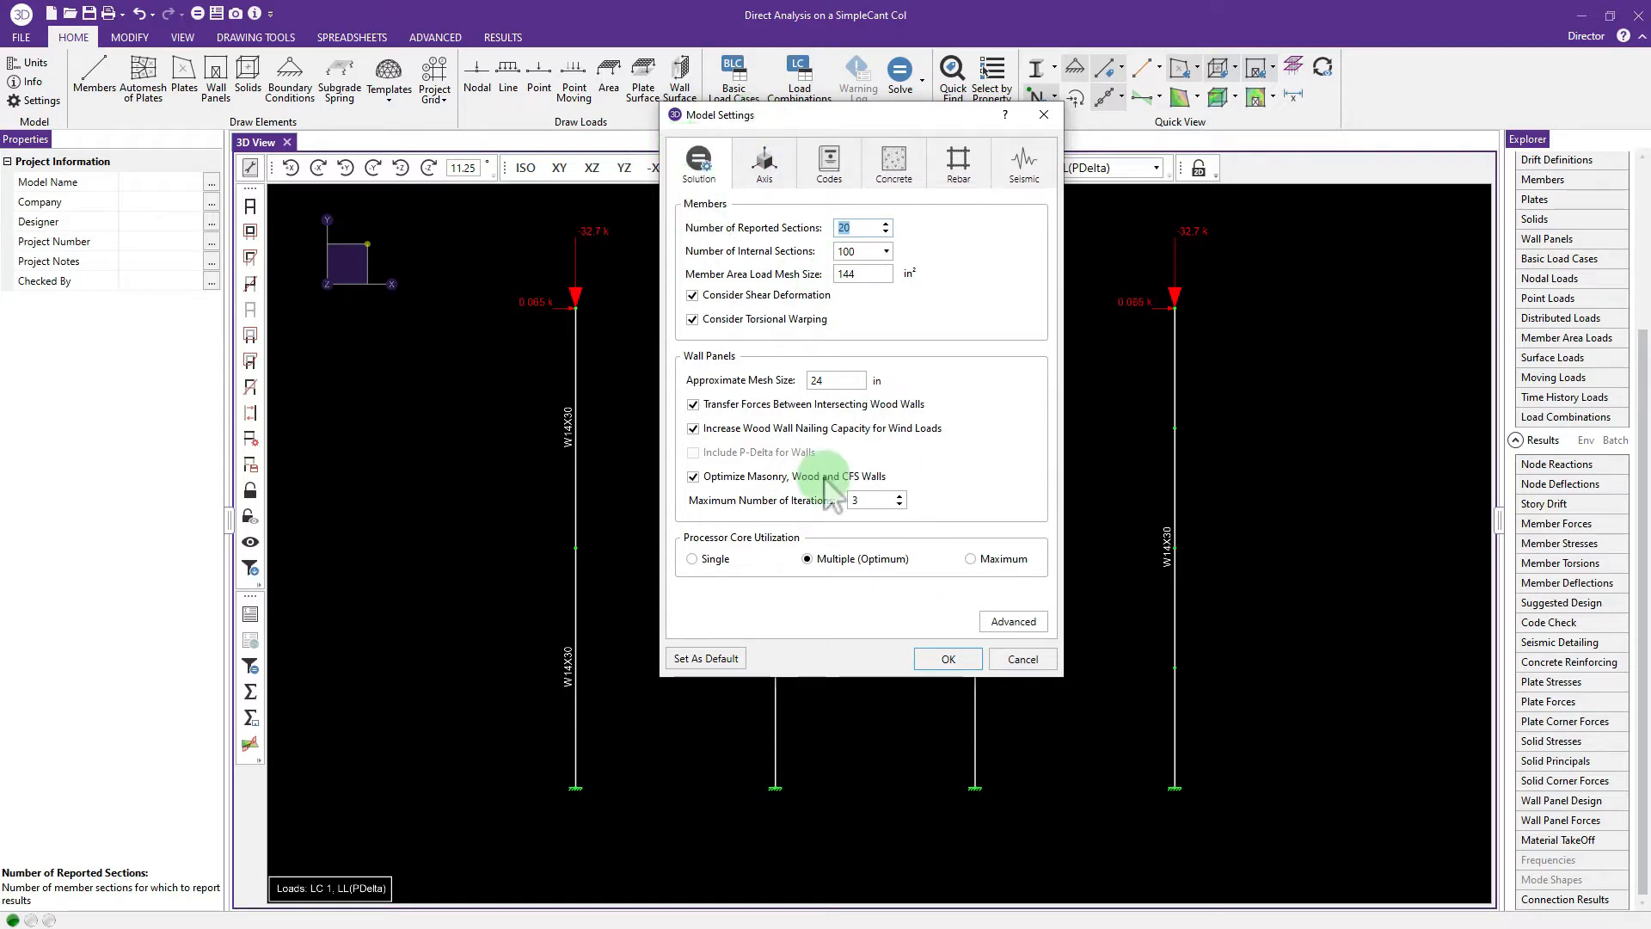
pyautogui.click(1010, 622)
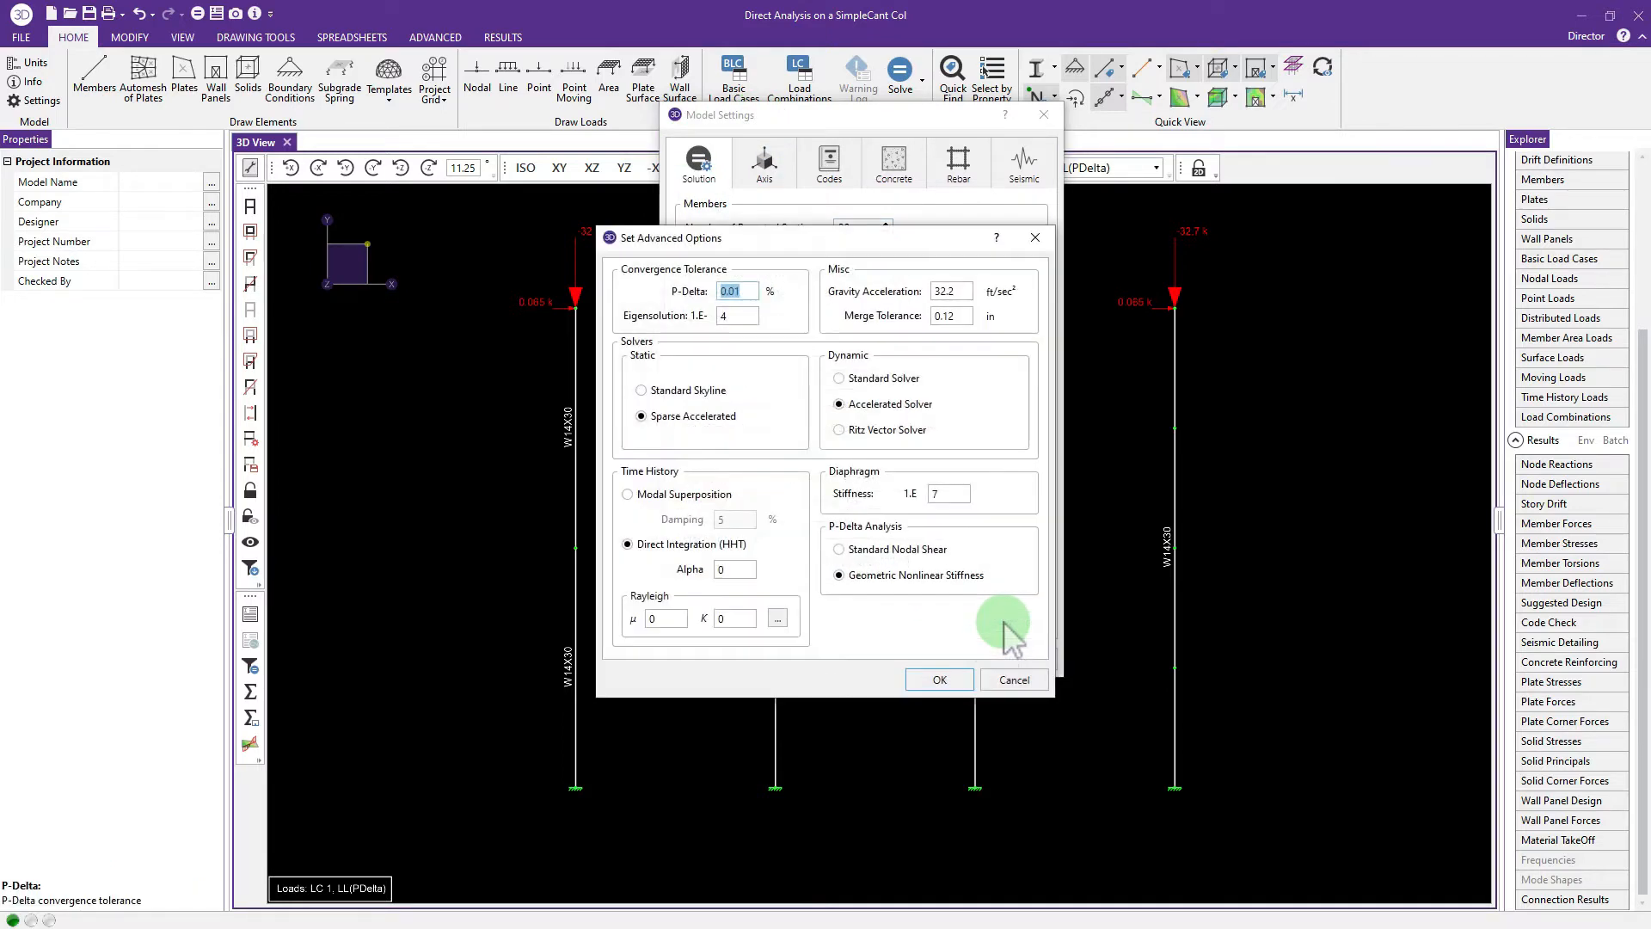
pyautogui.moveTo(746, 237); pyautogui.dragTo(828, 208)
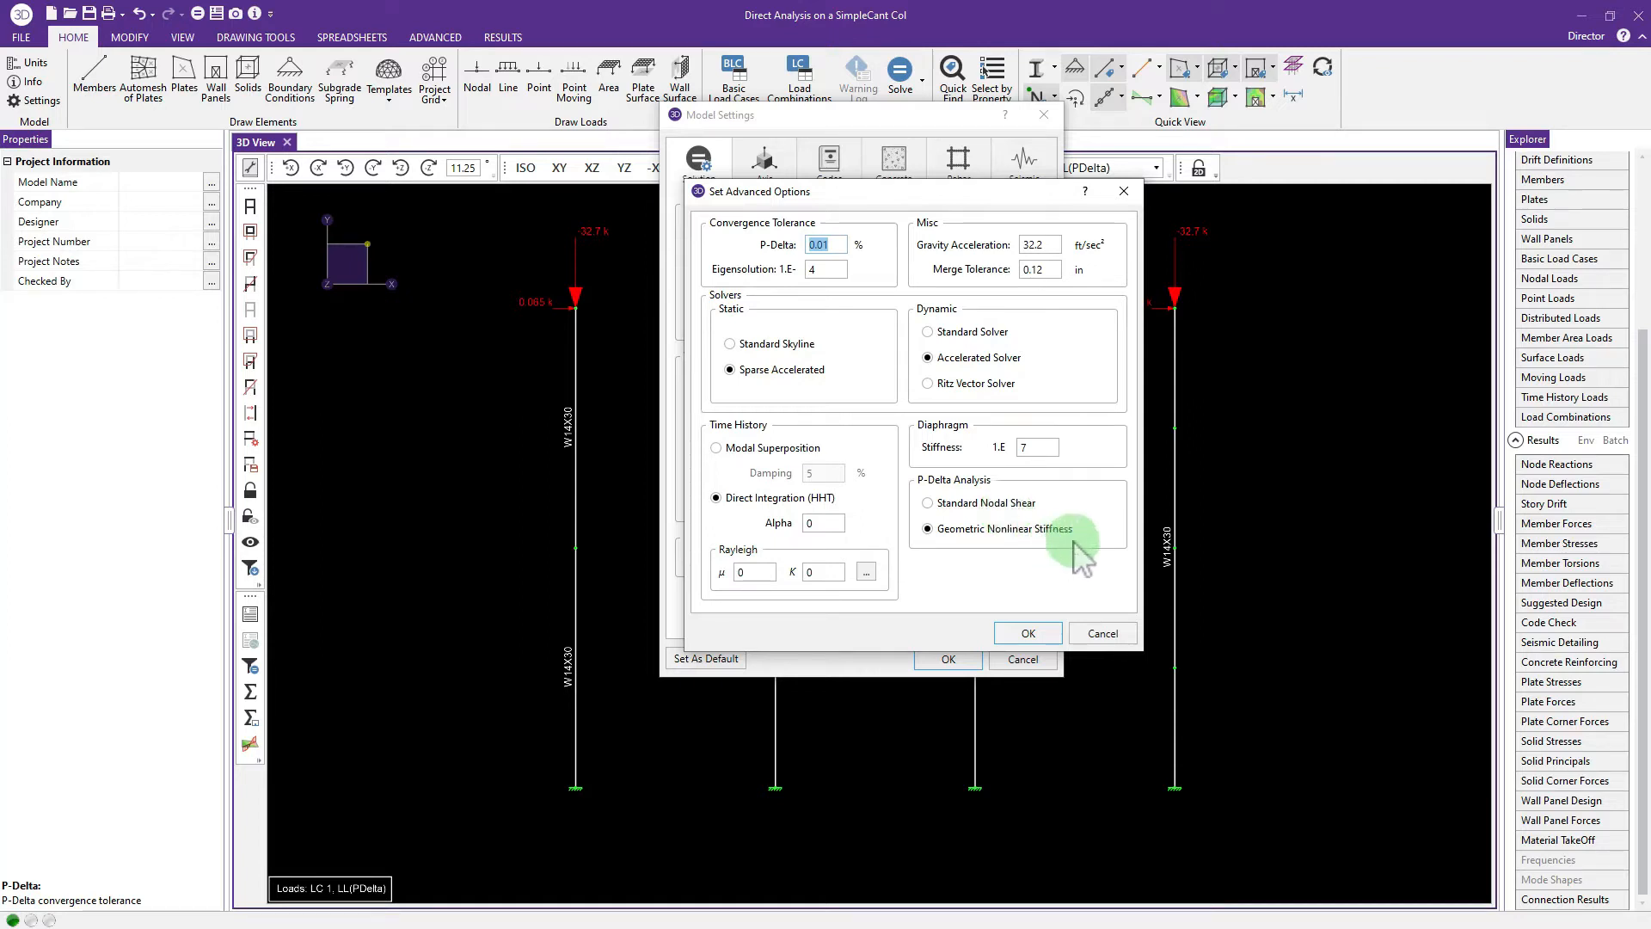
pyautogui.moveTo(857, 198); pyautogui.dragTo(917, 151)
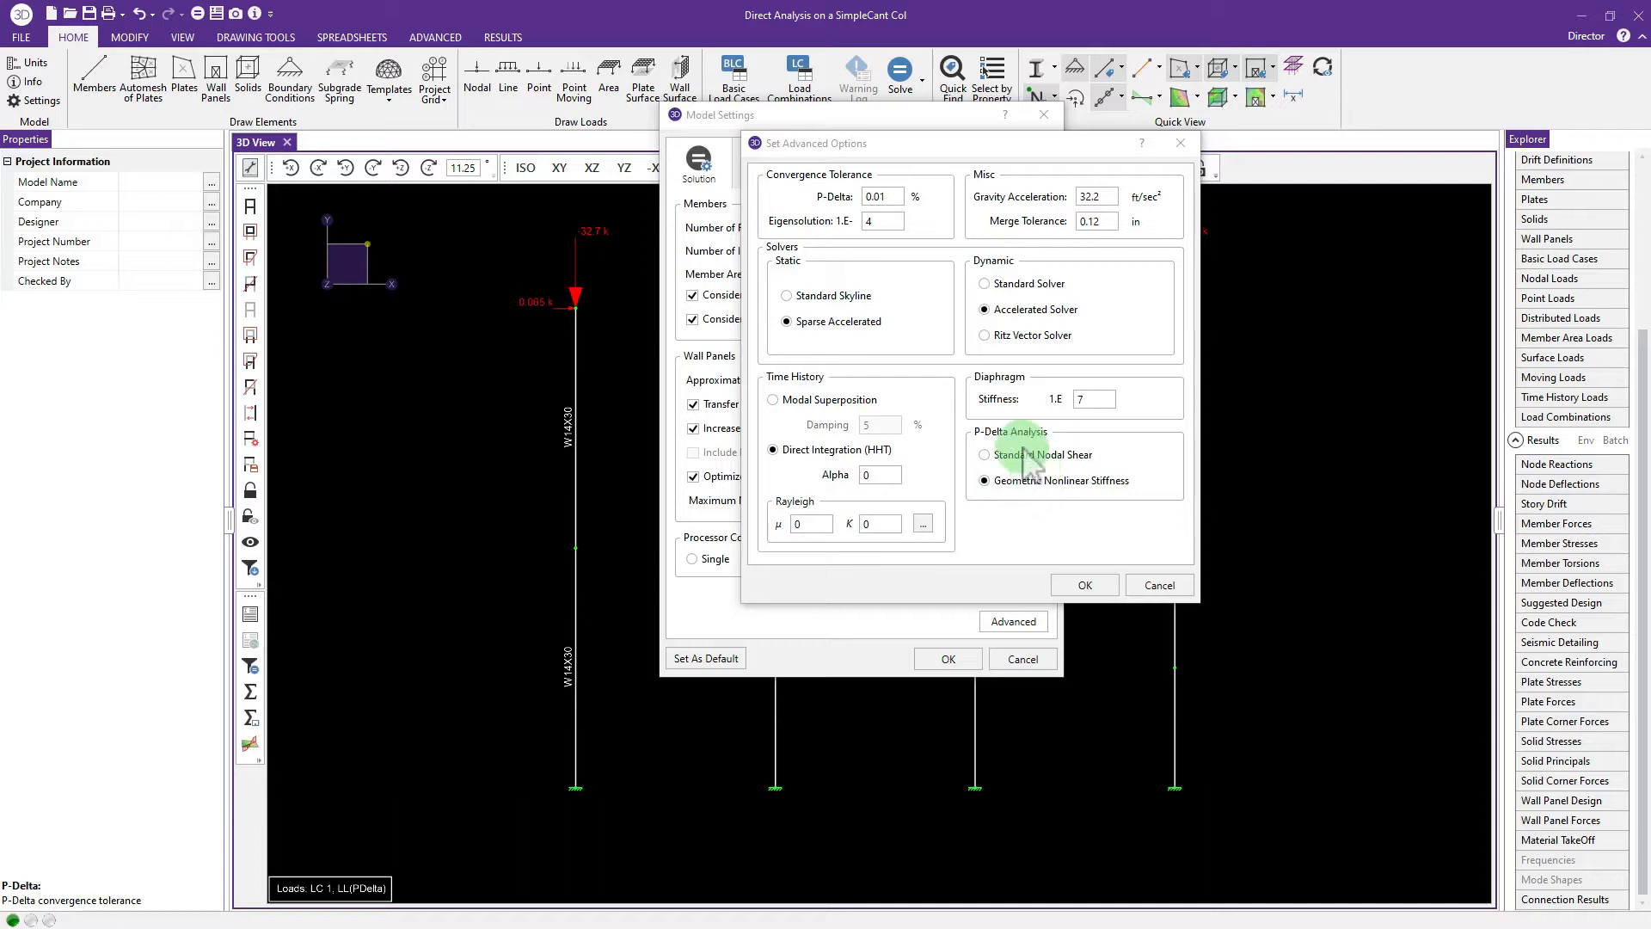
# Step: Set the P-Delta convergence tolerance to 0.5 %
pyautogui.click(885, 198)
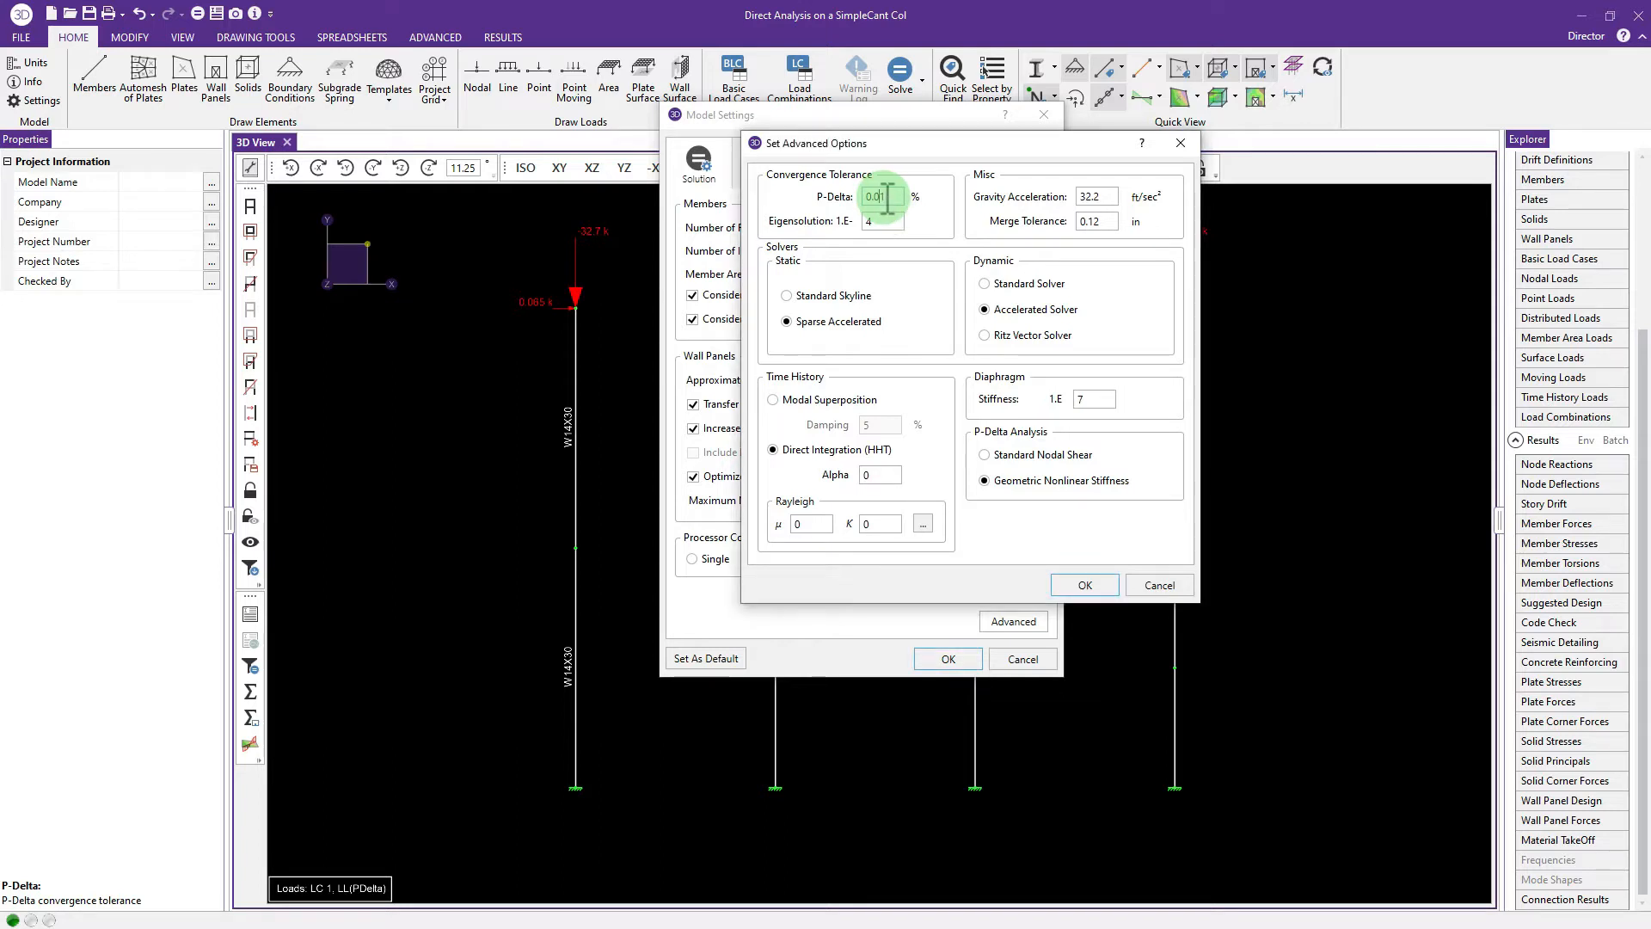
pyautogui.moveTo(887, 197); pyautogui.dragTo(796, 192)
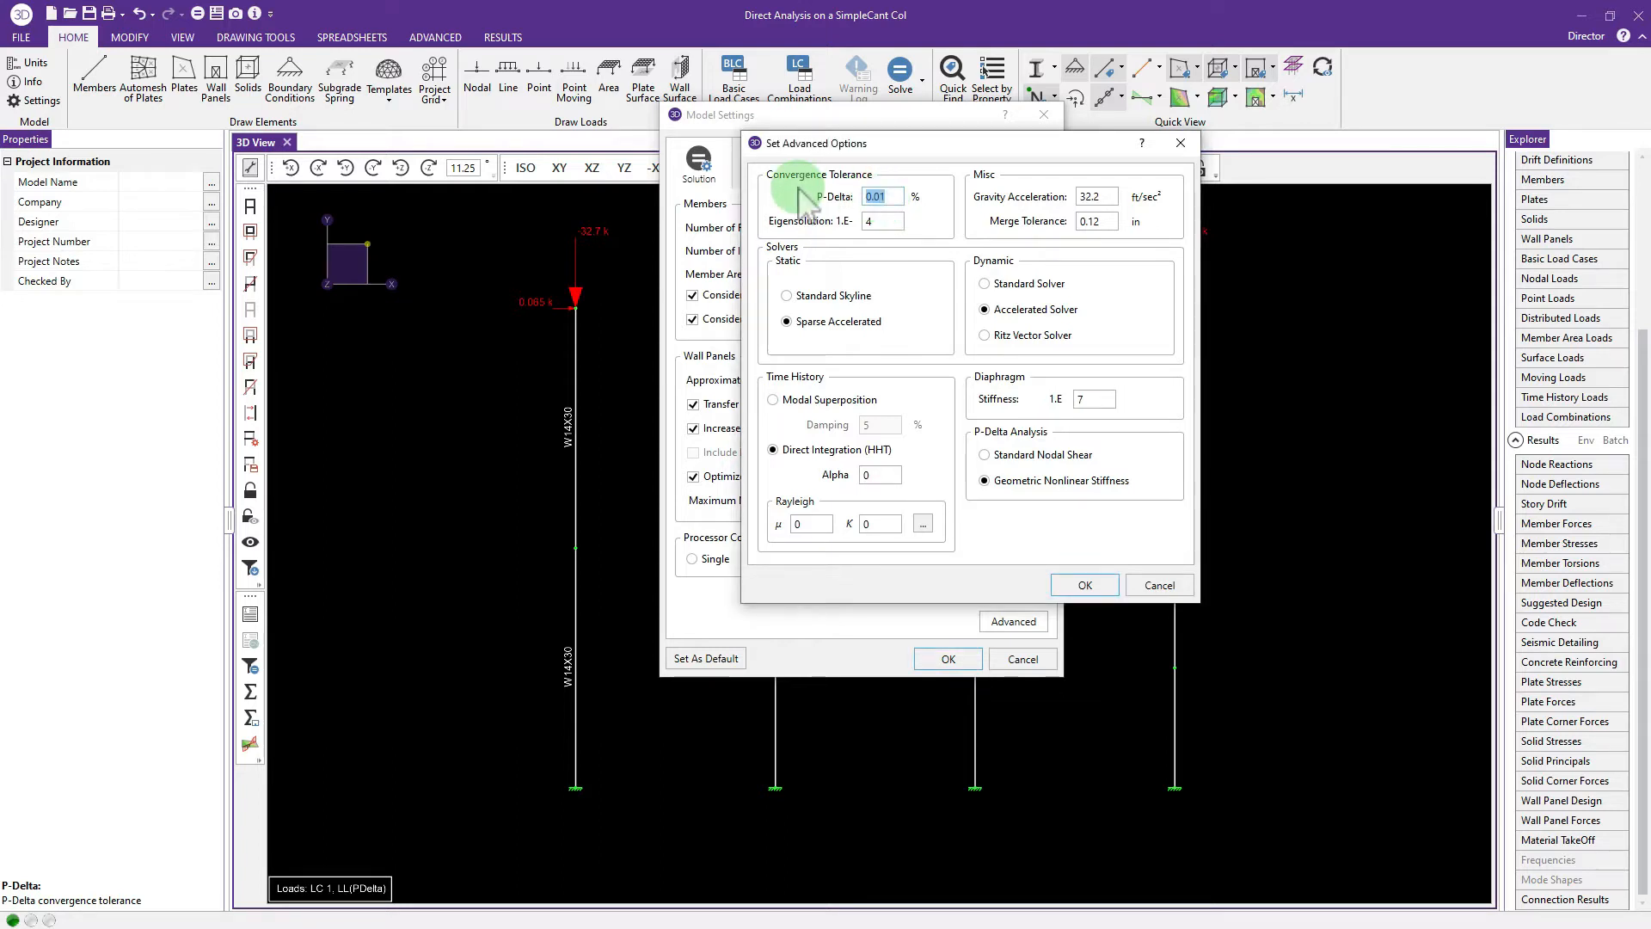
pyautogui.write('0.5')
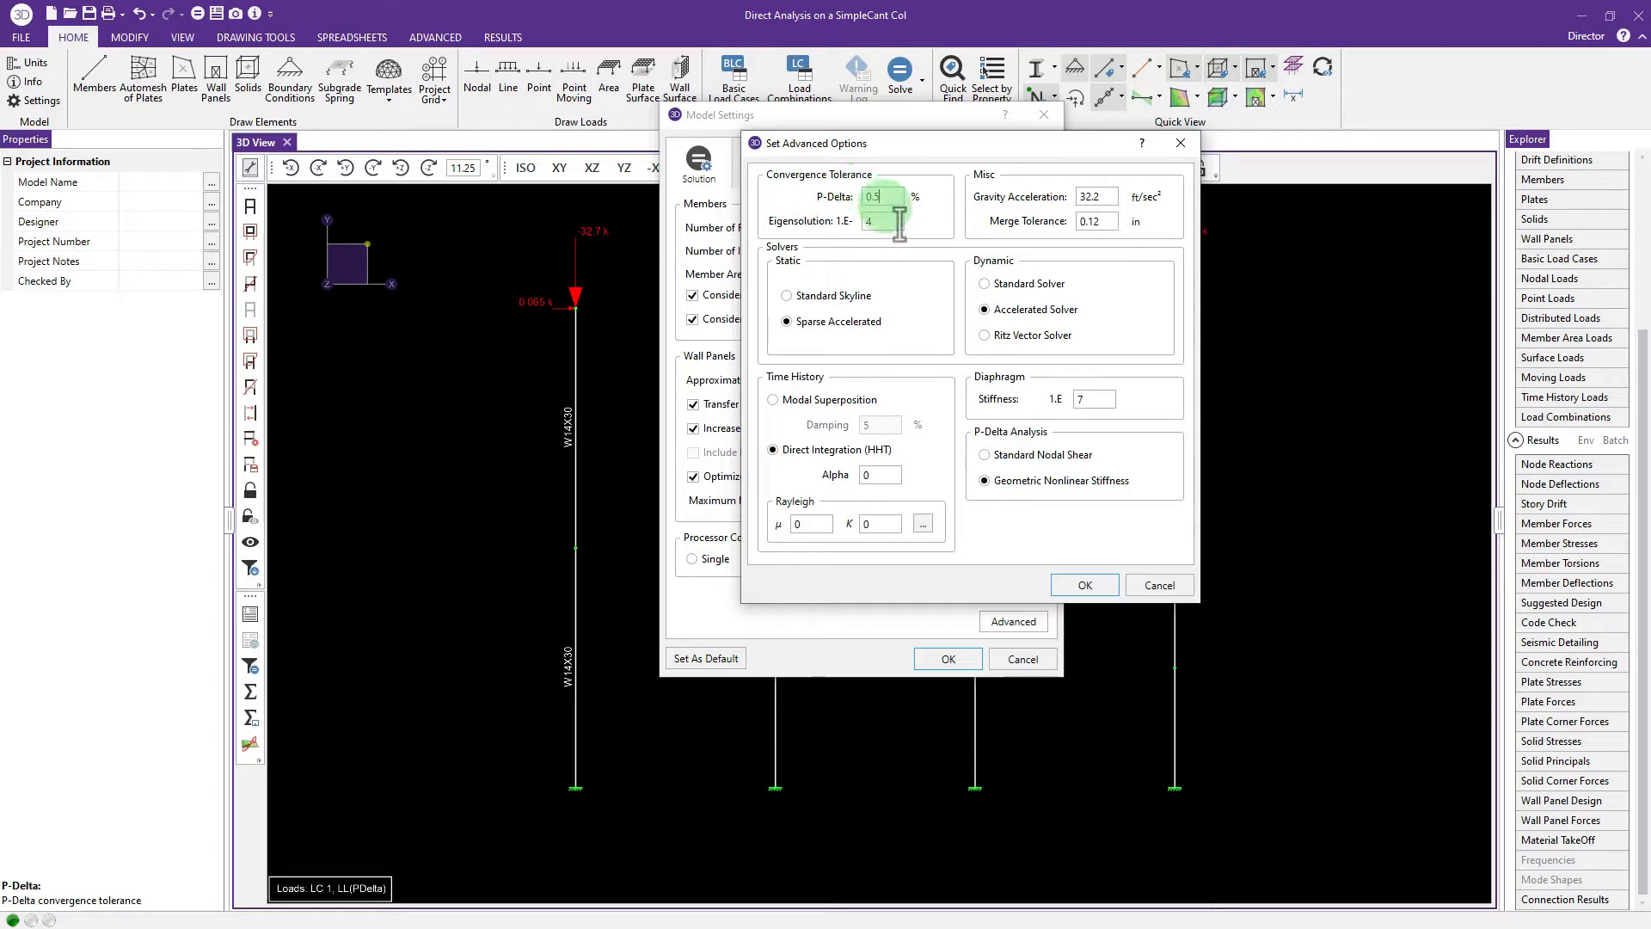
pyautogui.doubleClick(897, 222)
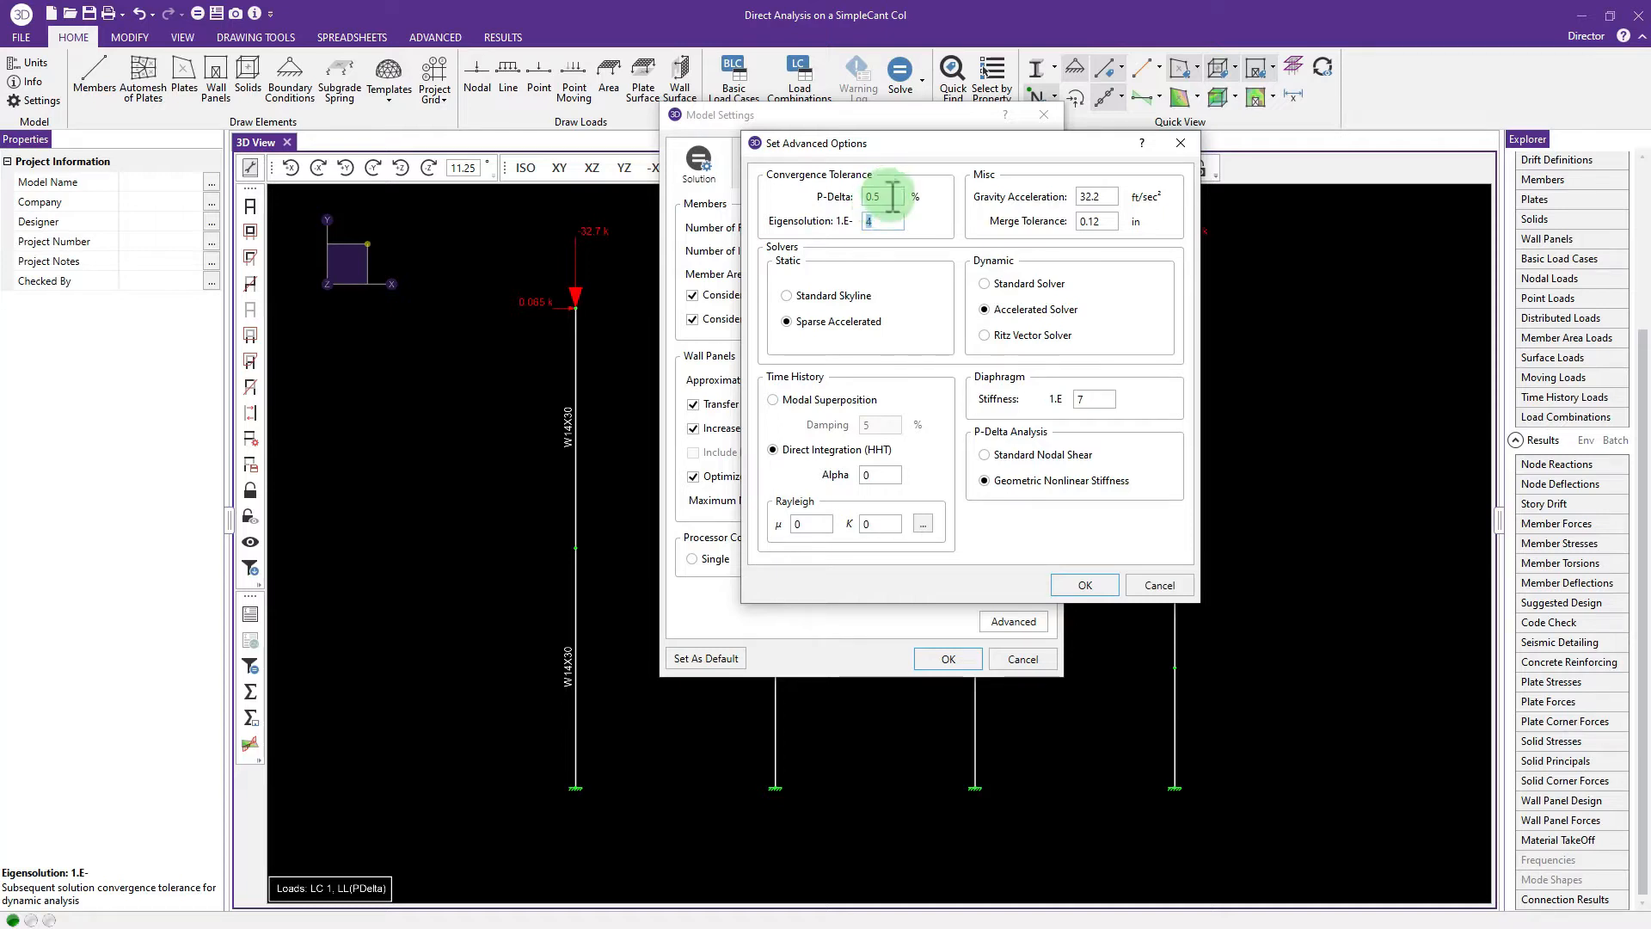
pyautogui.click(894, 197)
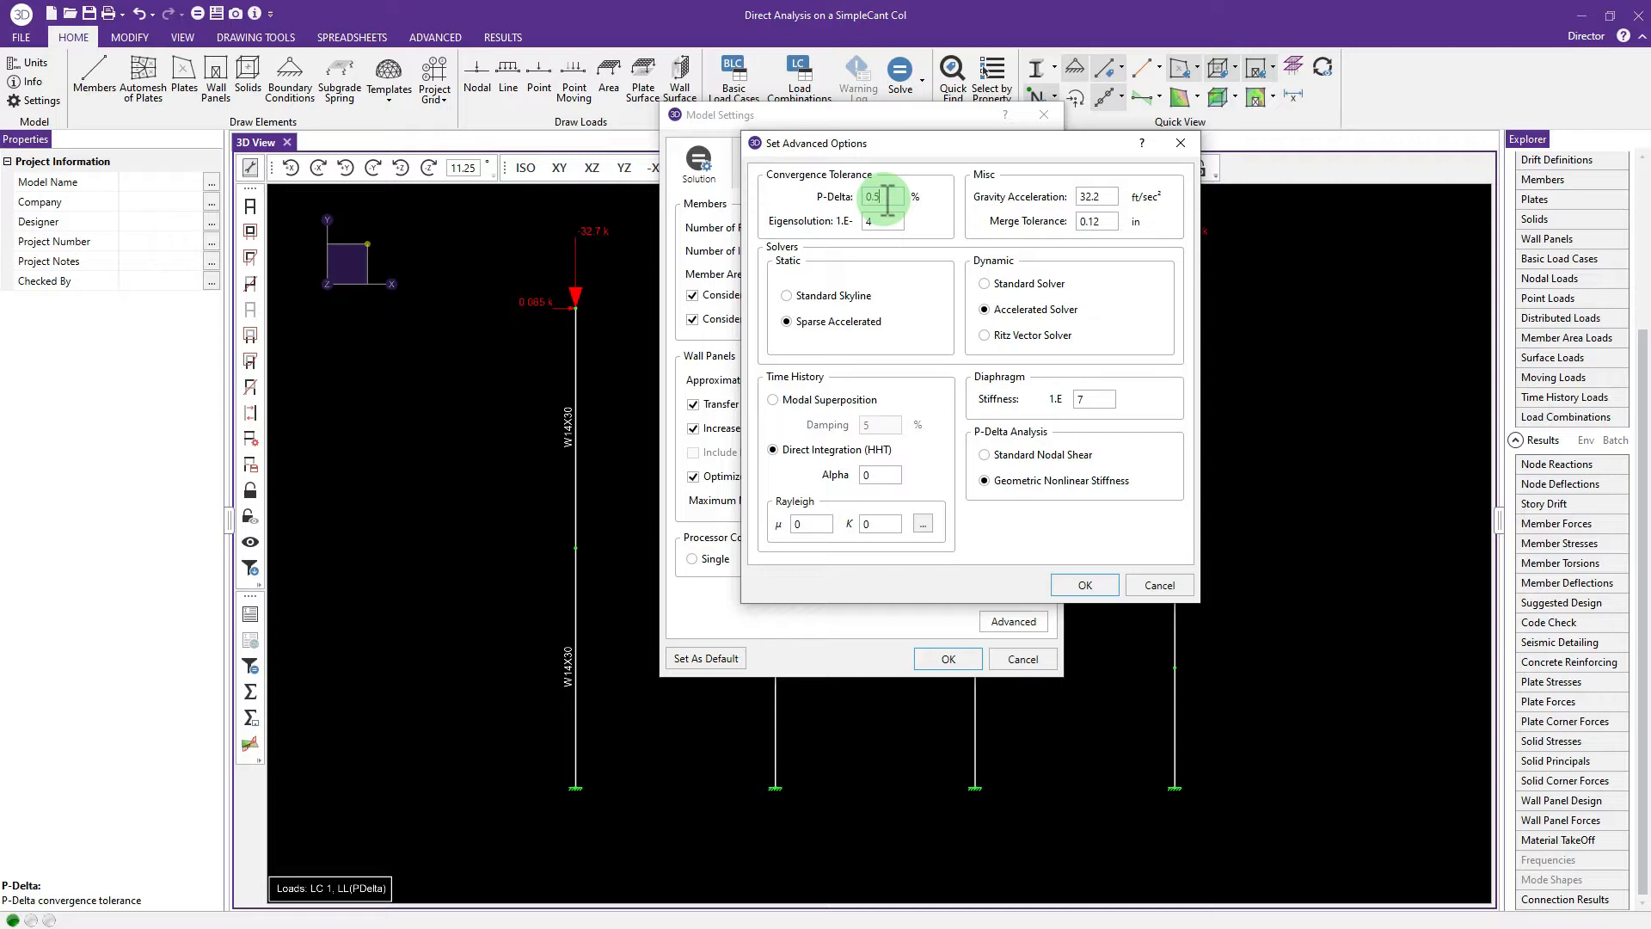
# Step: Try to set the P-Delta convergence tolerance to 0.0005 %
pyautogui.moveTo(895, 148); pyautogui.dragTo(904, 158)
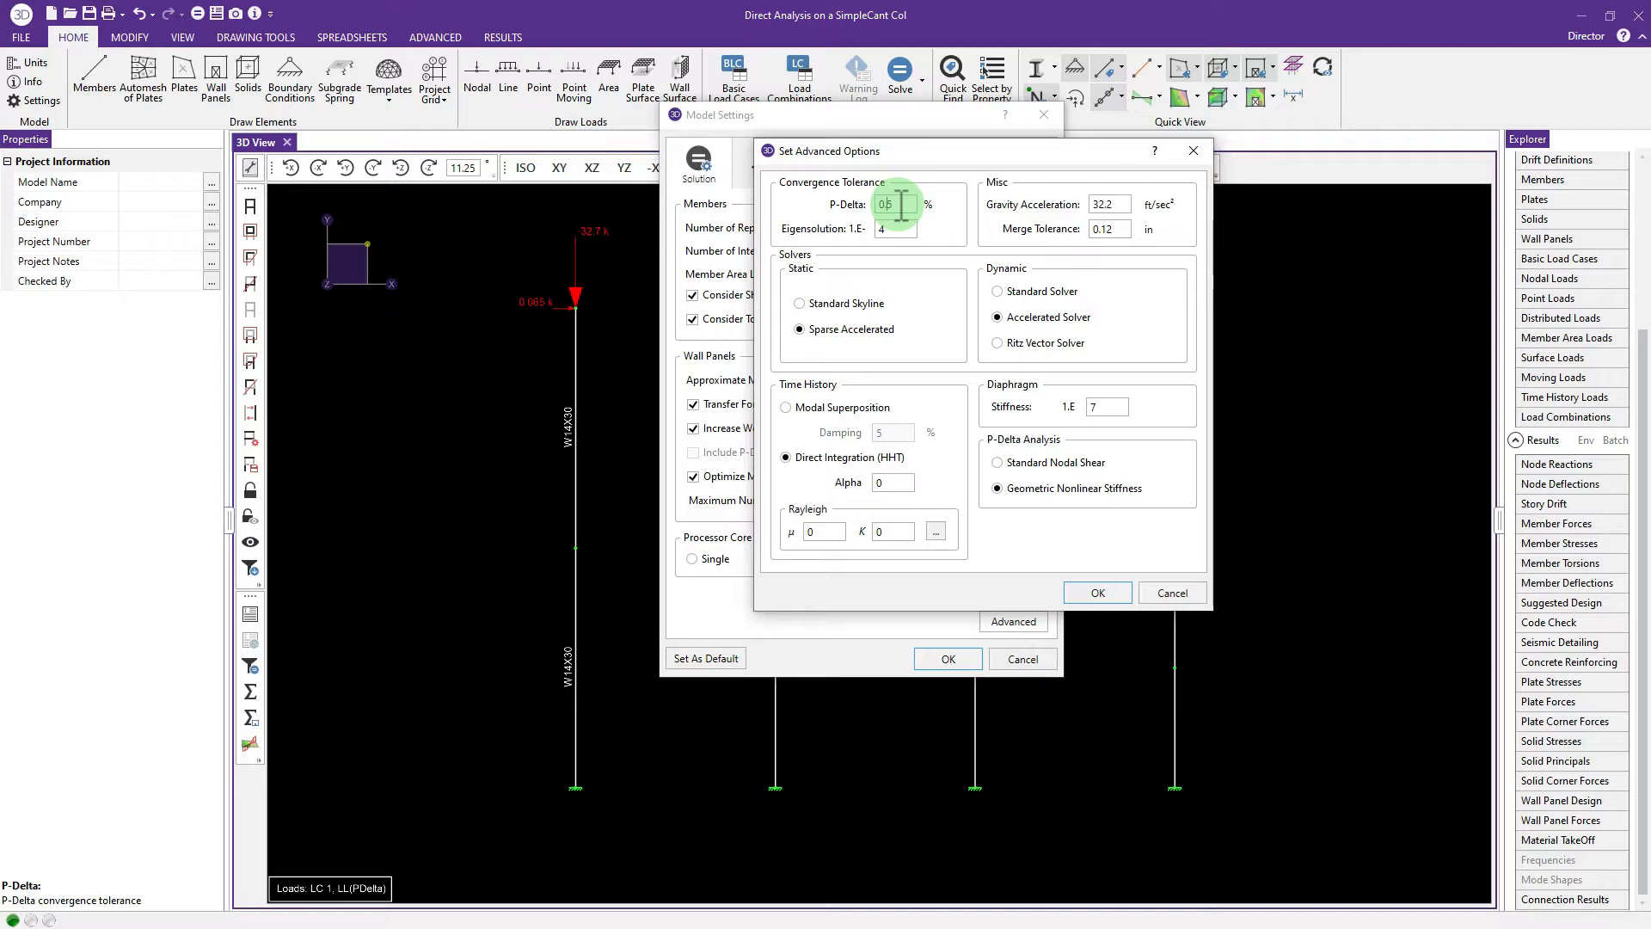
pyautogui.write('000')
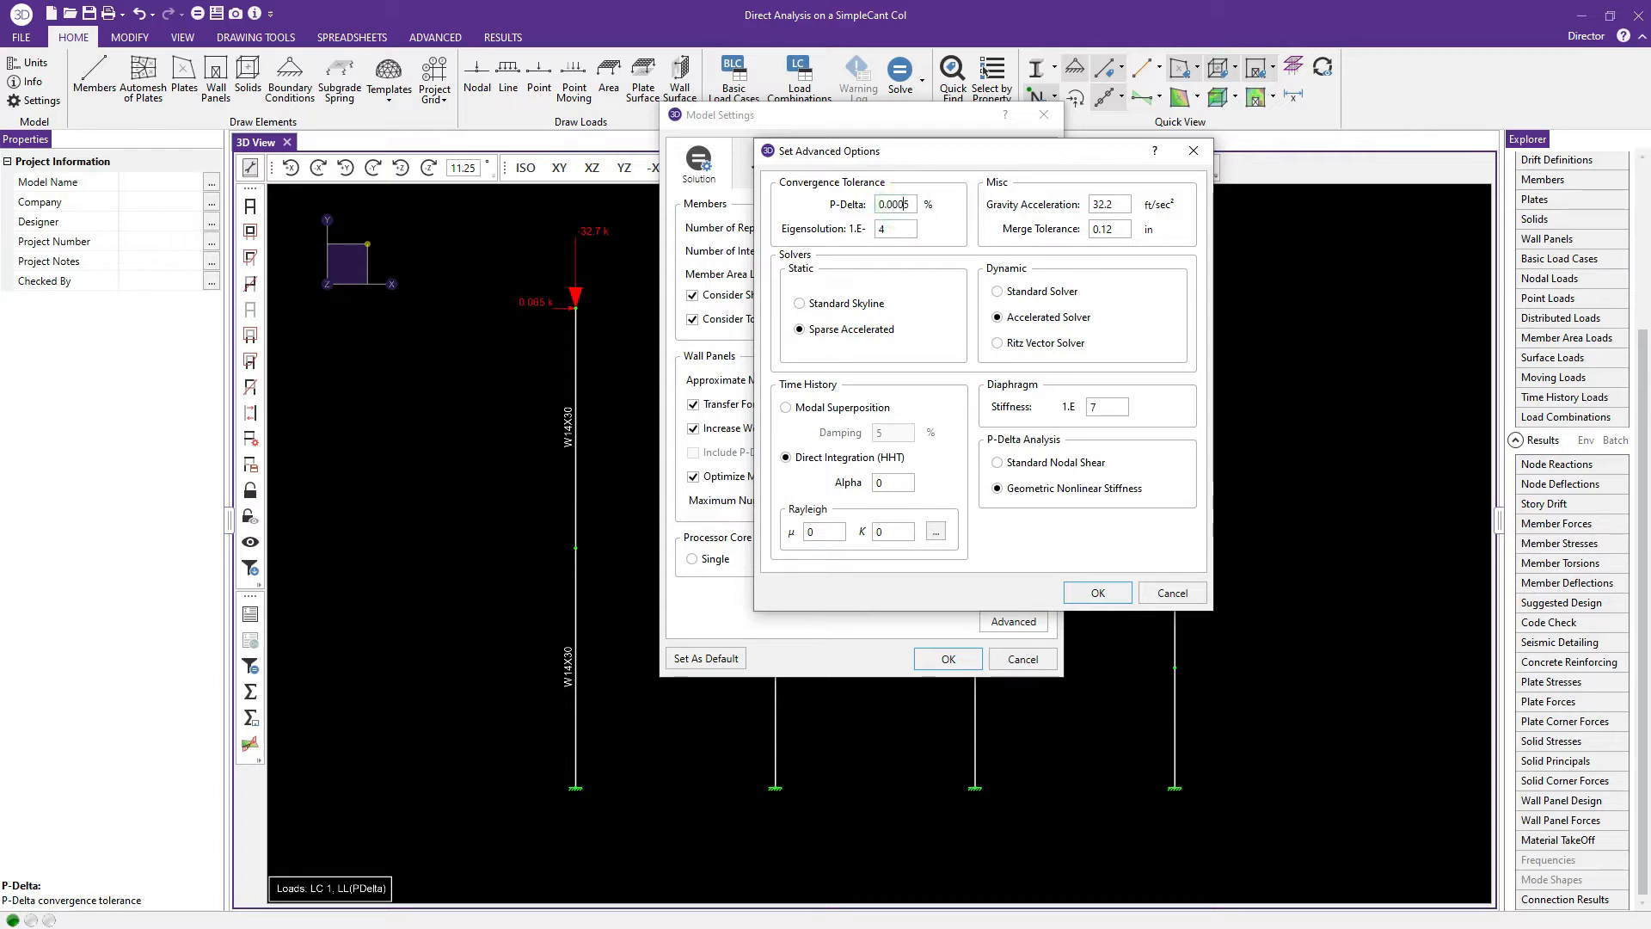
pyautogui.click(902, 230)
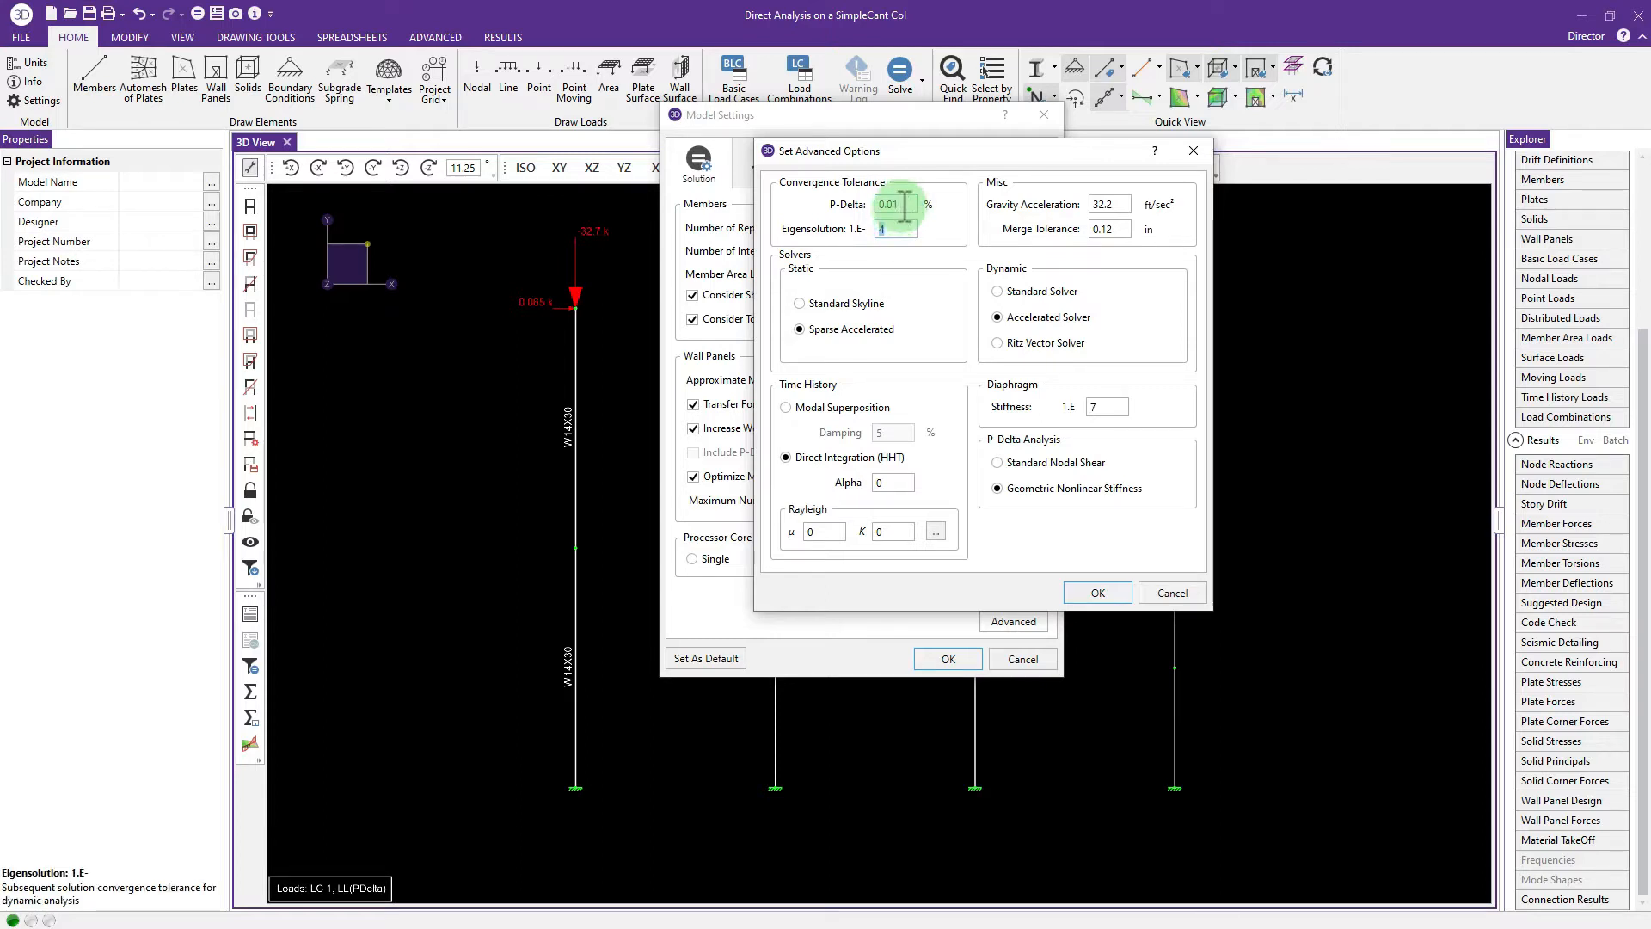
pyautogui.click(898, 206)
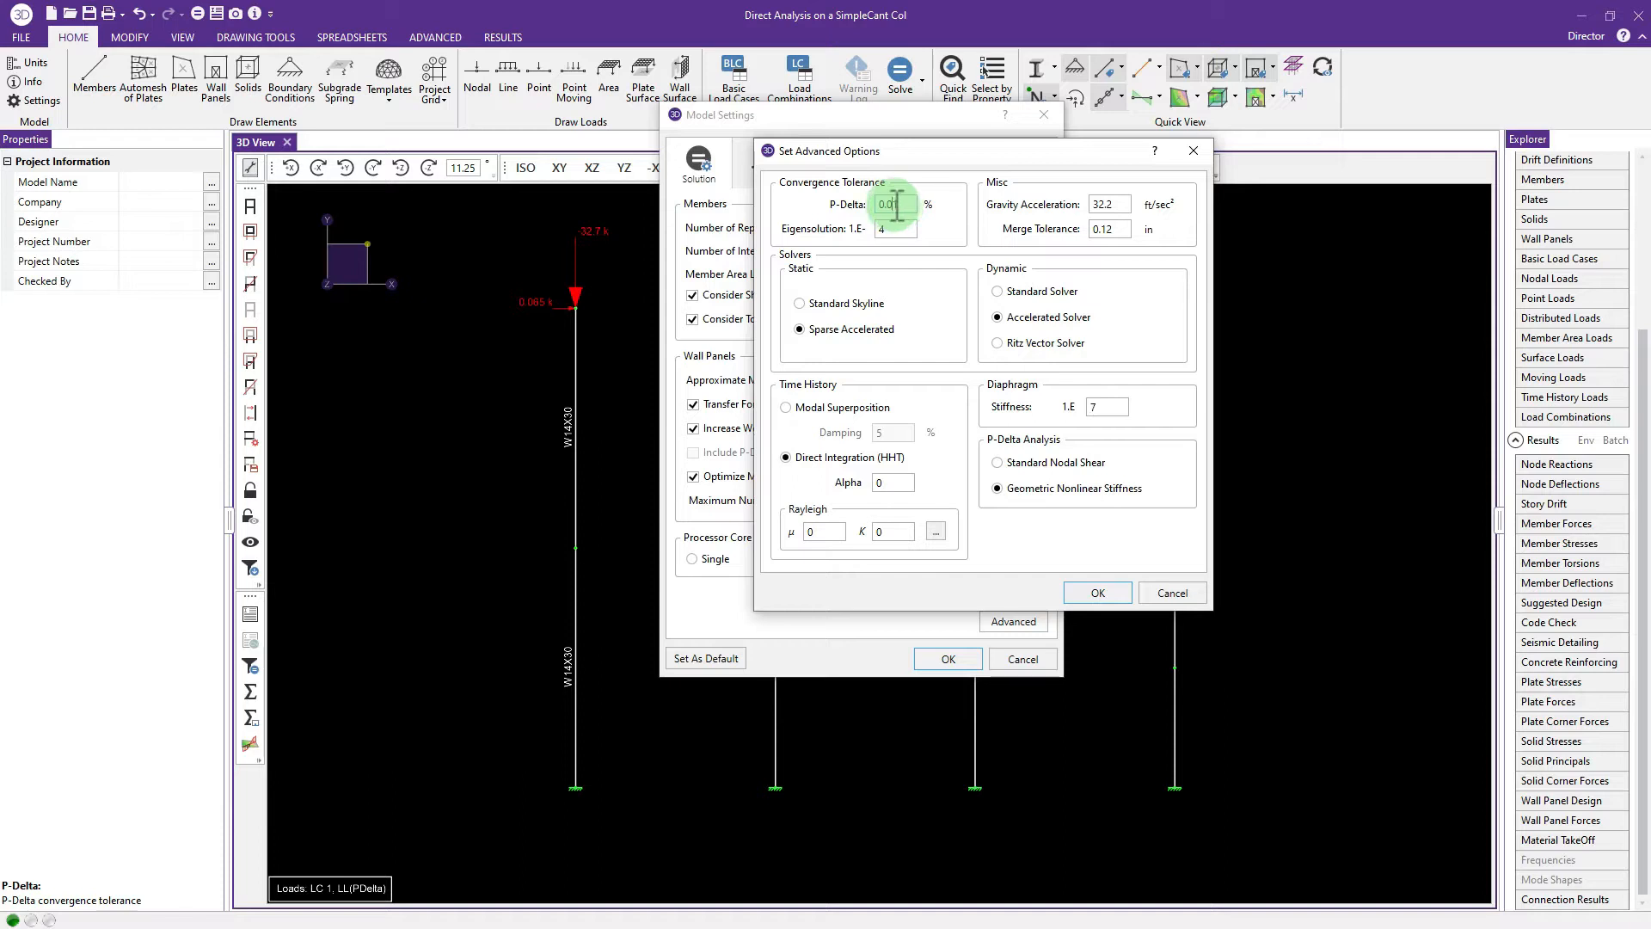
pyautogui.click(900, 229)
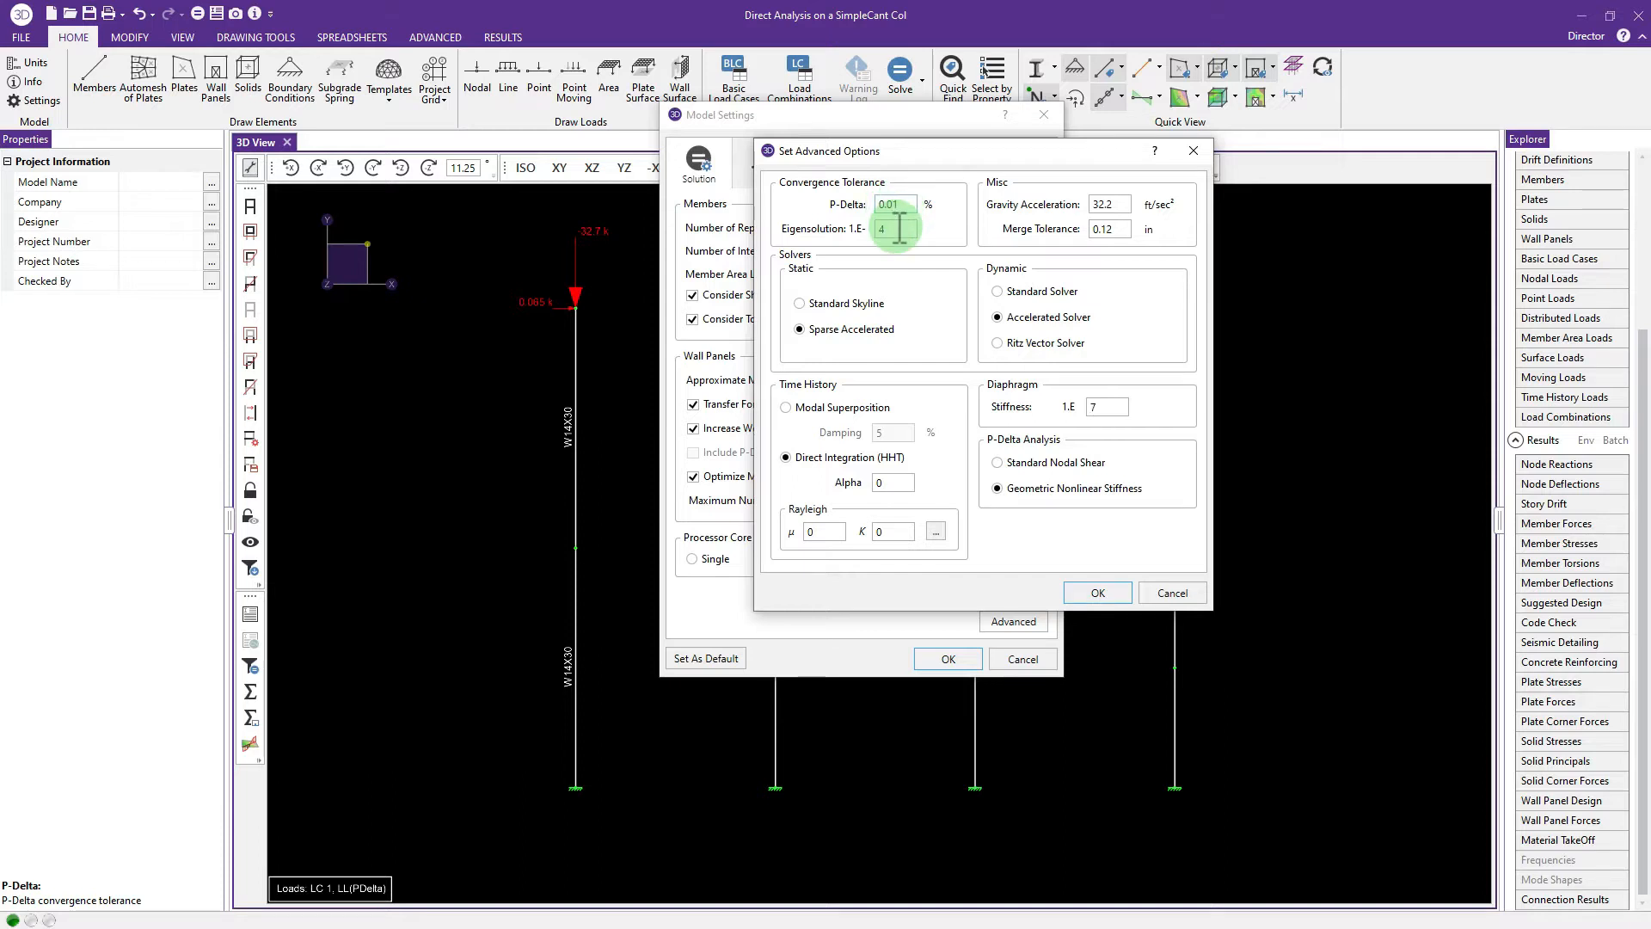
pyautogui.click(906, 206)
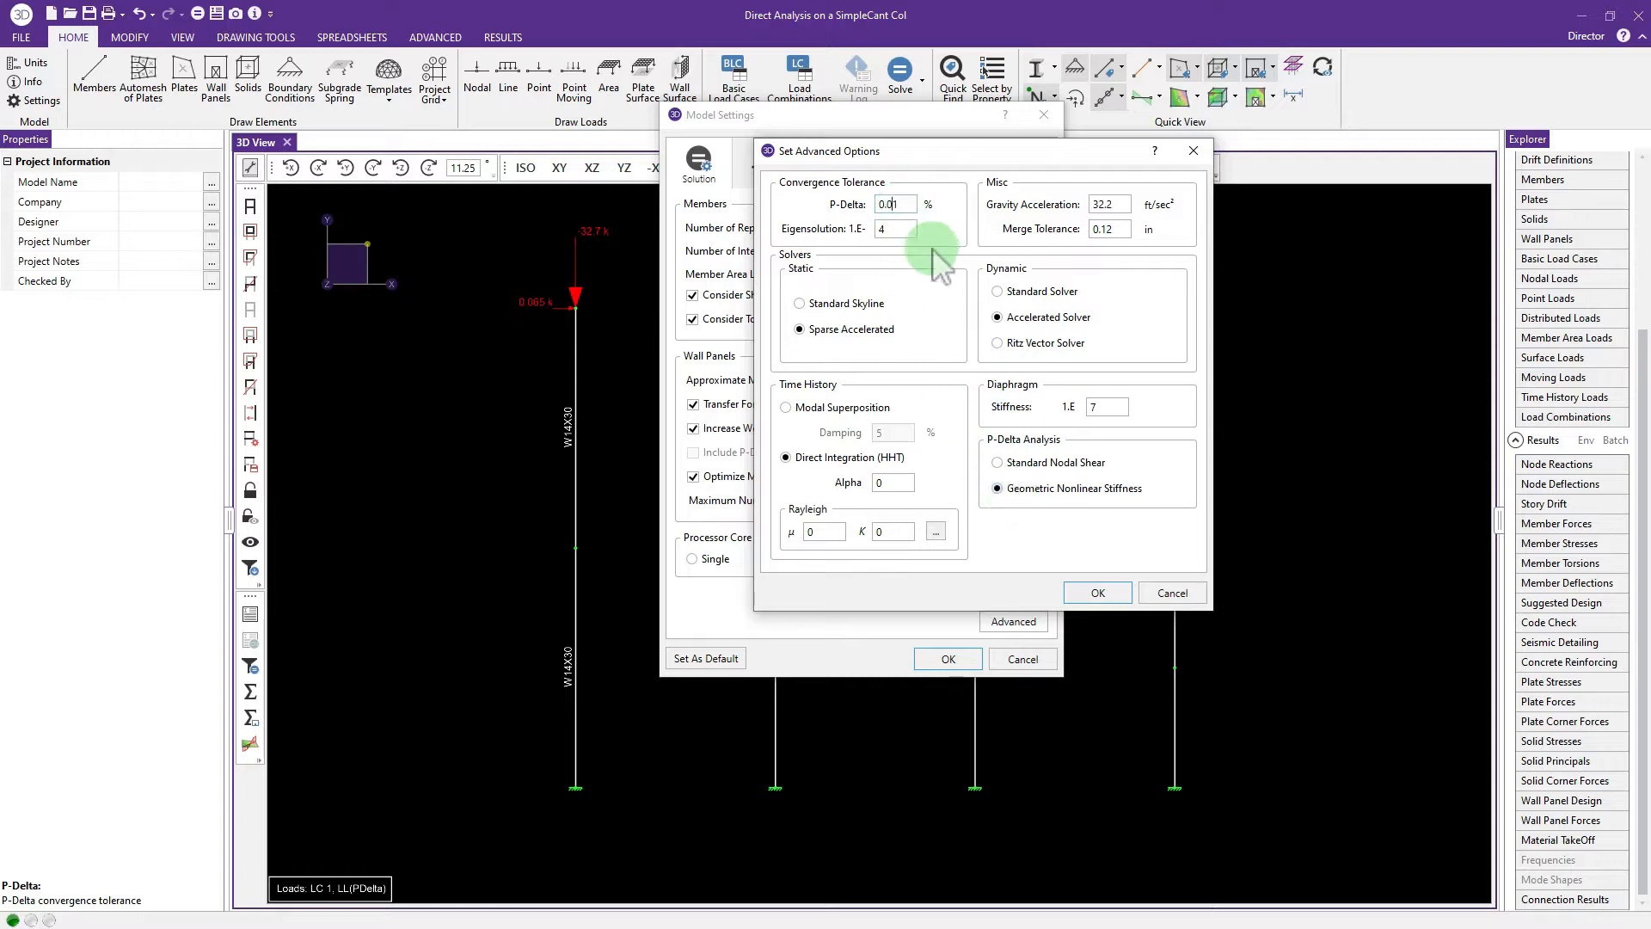
pyautogui.doubleClick(908, 205)
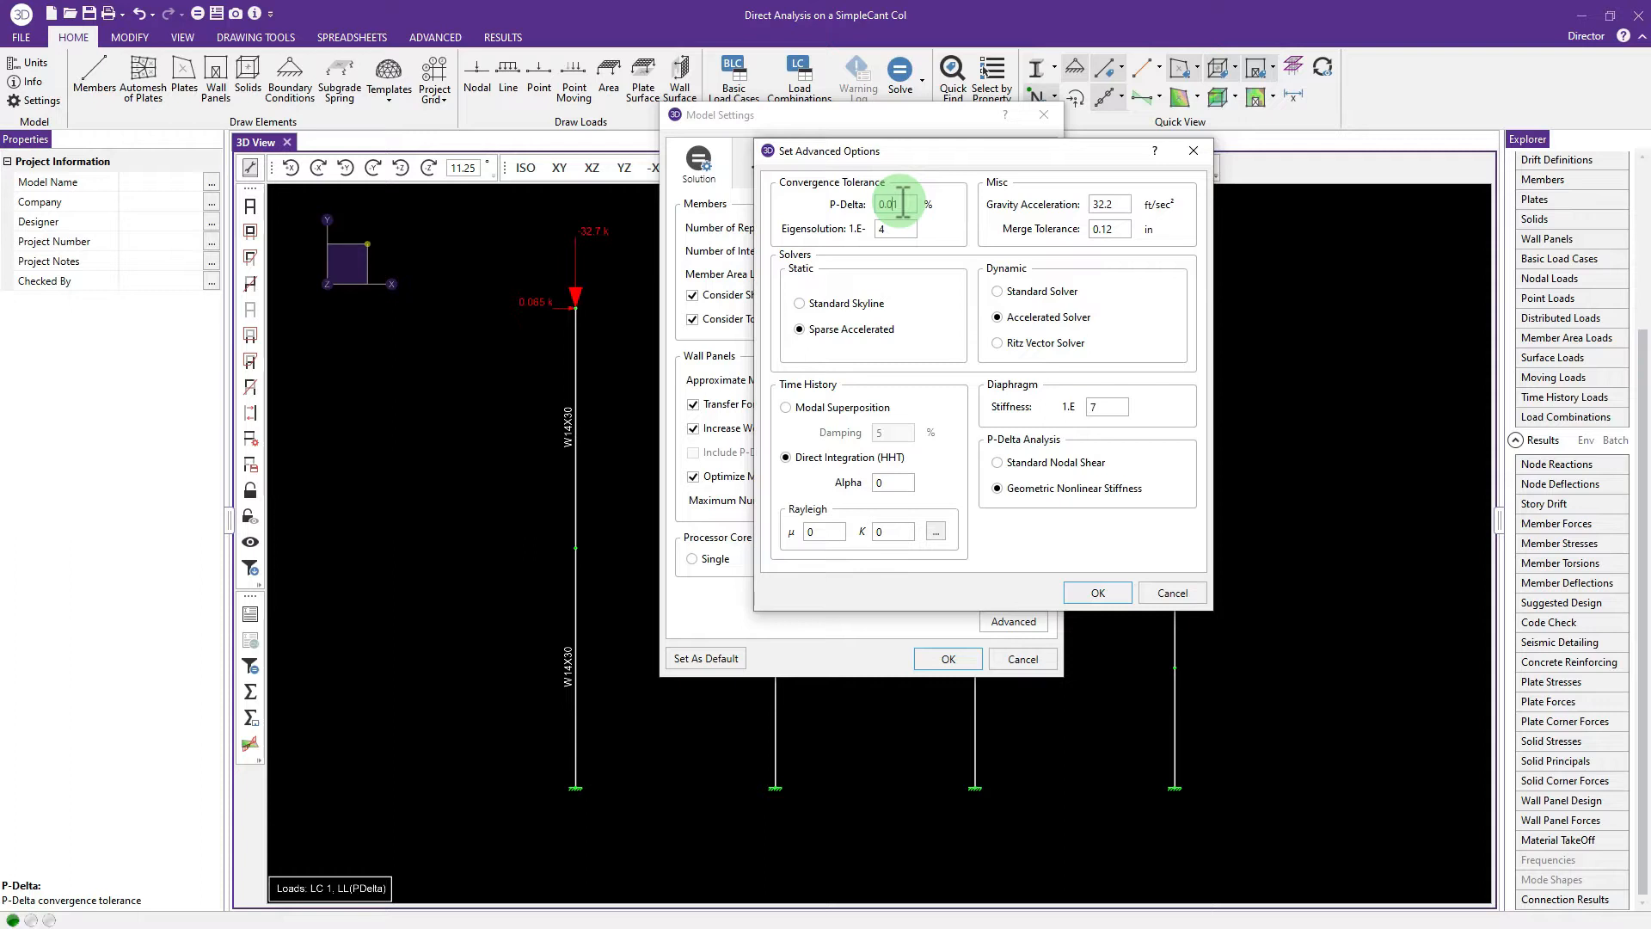
pyautogui.click(1136, 495)
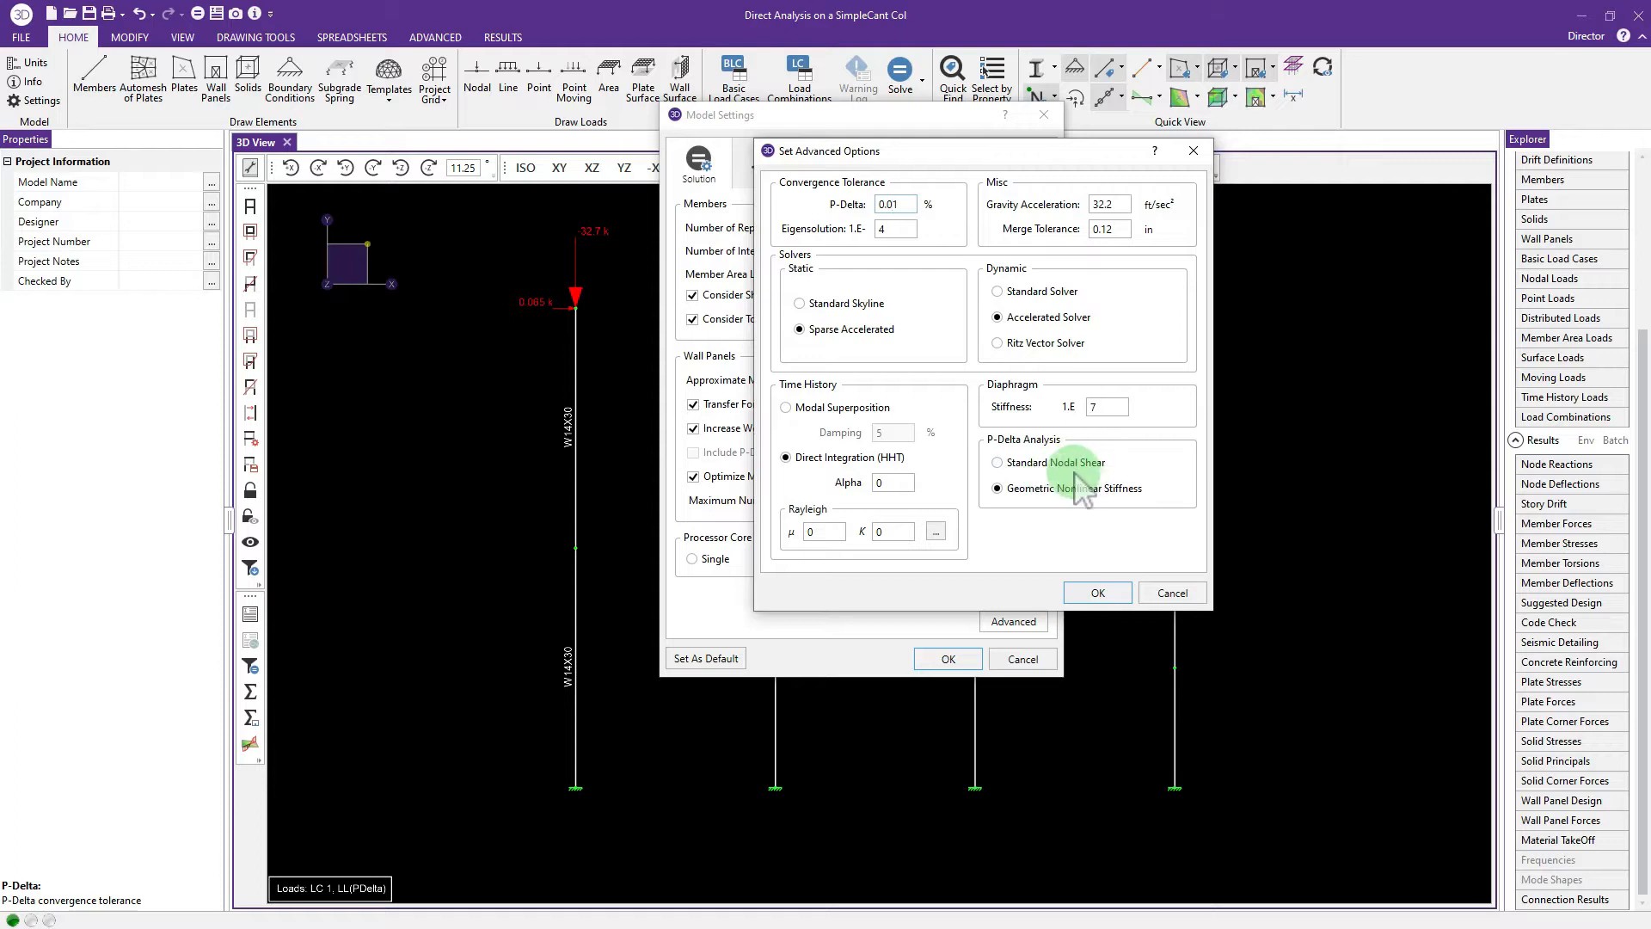
# Step: Choose Standard Nodal Shear for the P-Delta analysis, set the hot rolled steel stiffness adjustment to Yes (Iterative), and accept clearing the results
pyautogui.click(1028, 464)
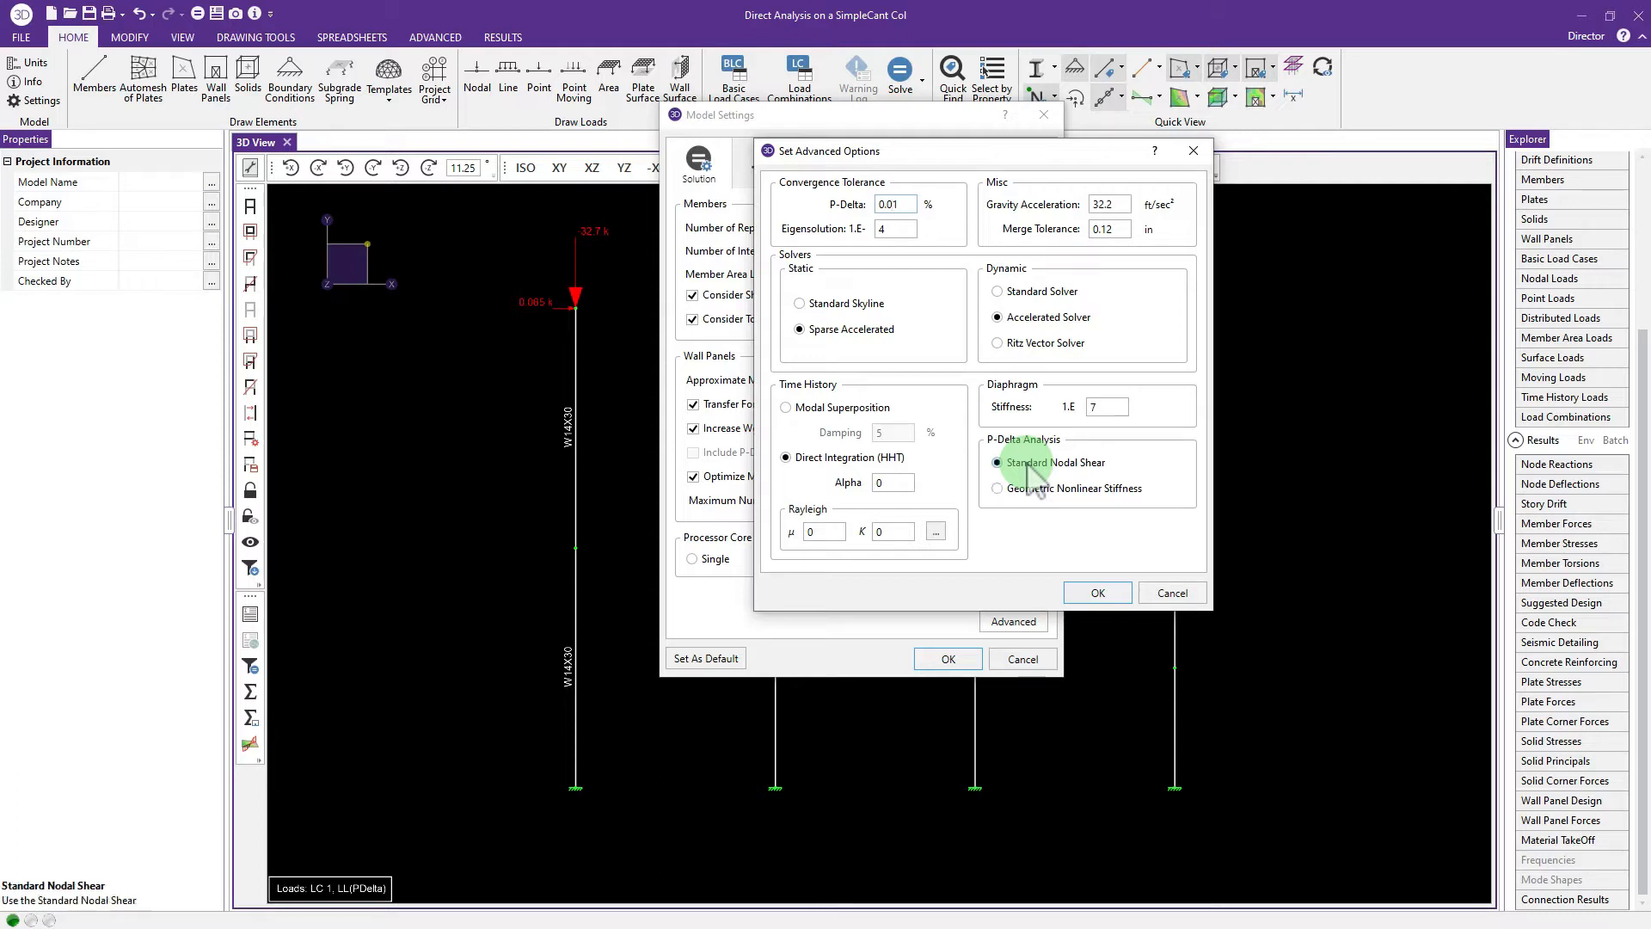
pyautogui.click(1097, 595)
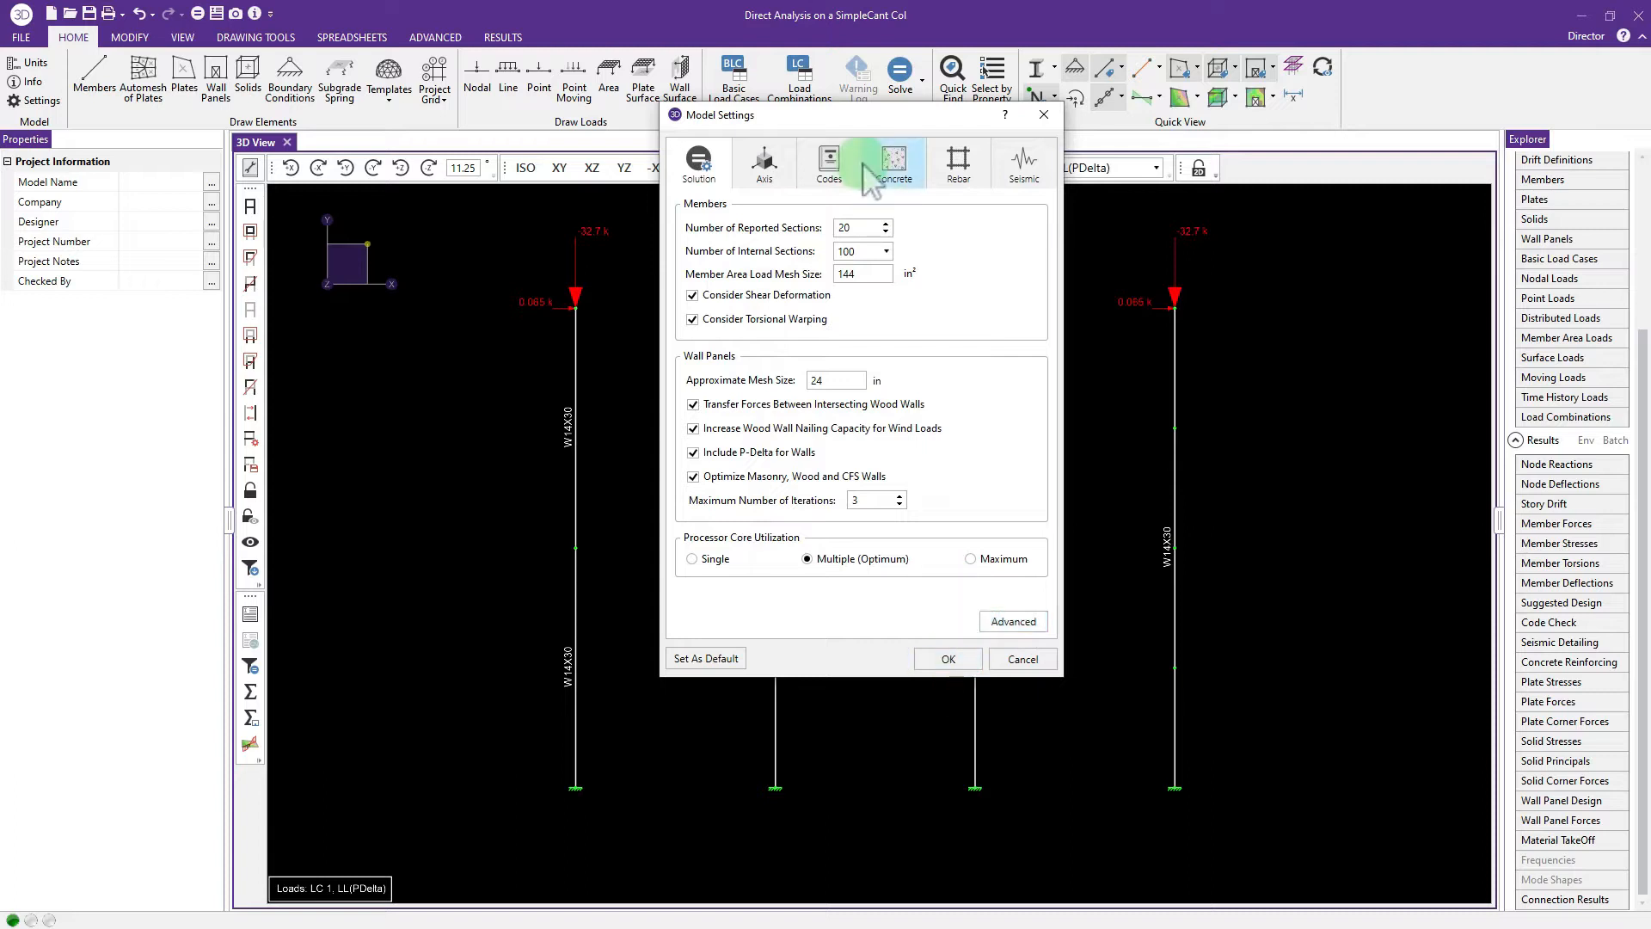
pyautogui.click(841, 168)
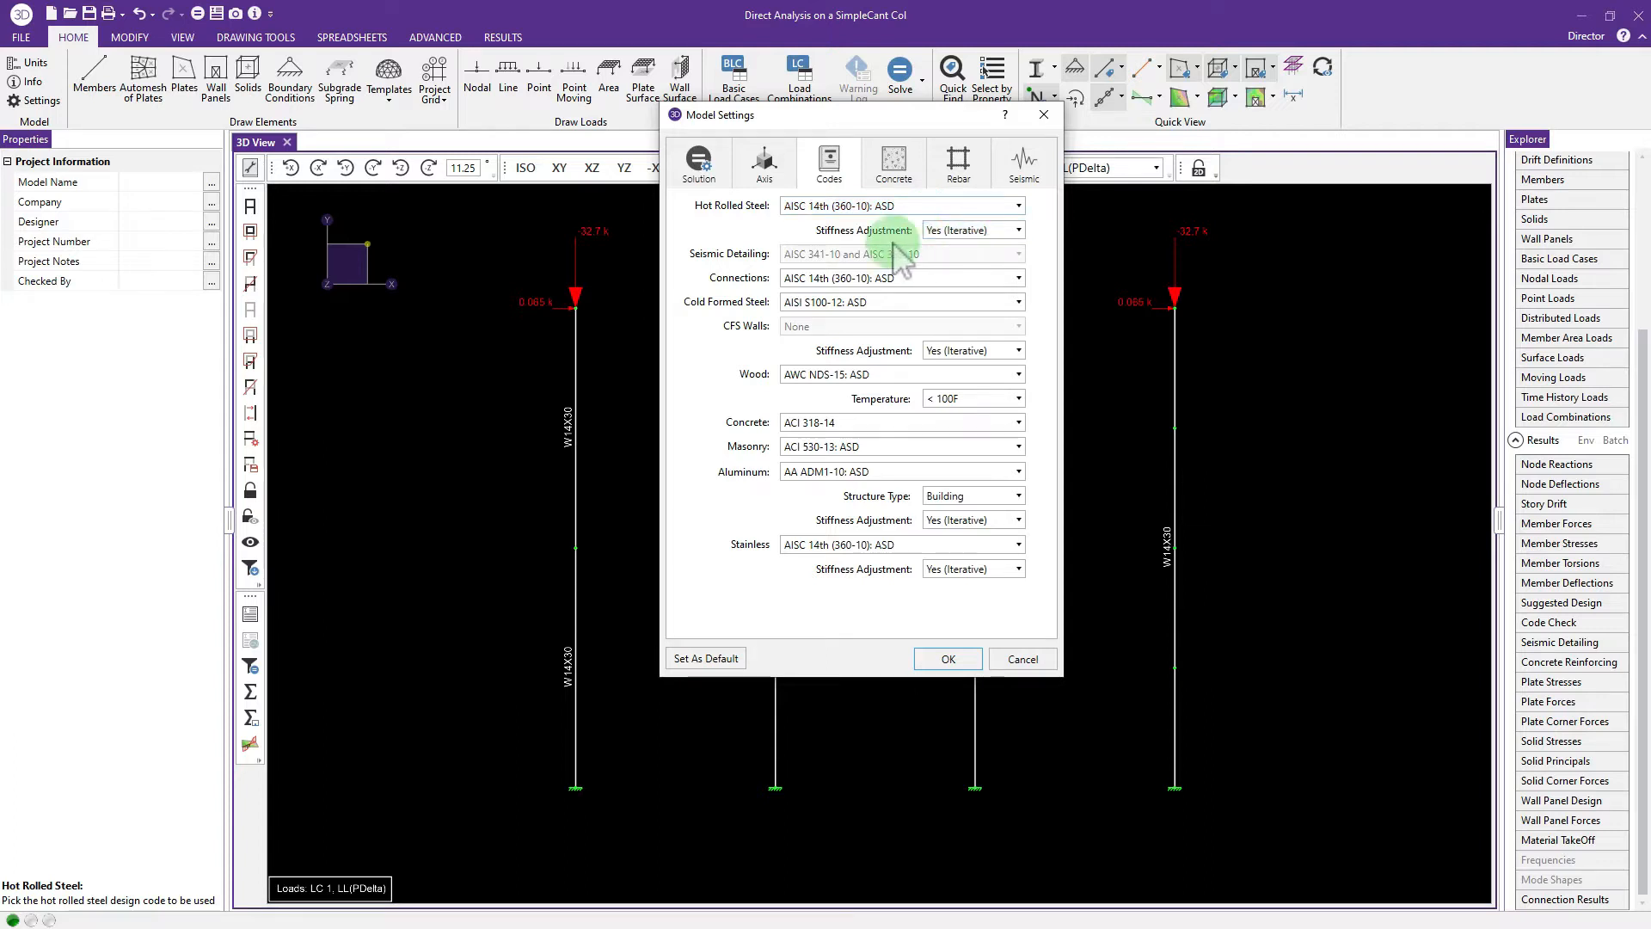
pyautogui.click(985, 233)
pyautogui.click(990, 251)
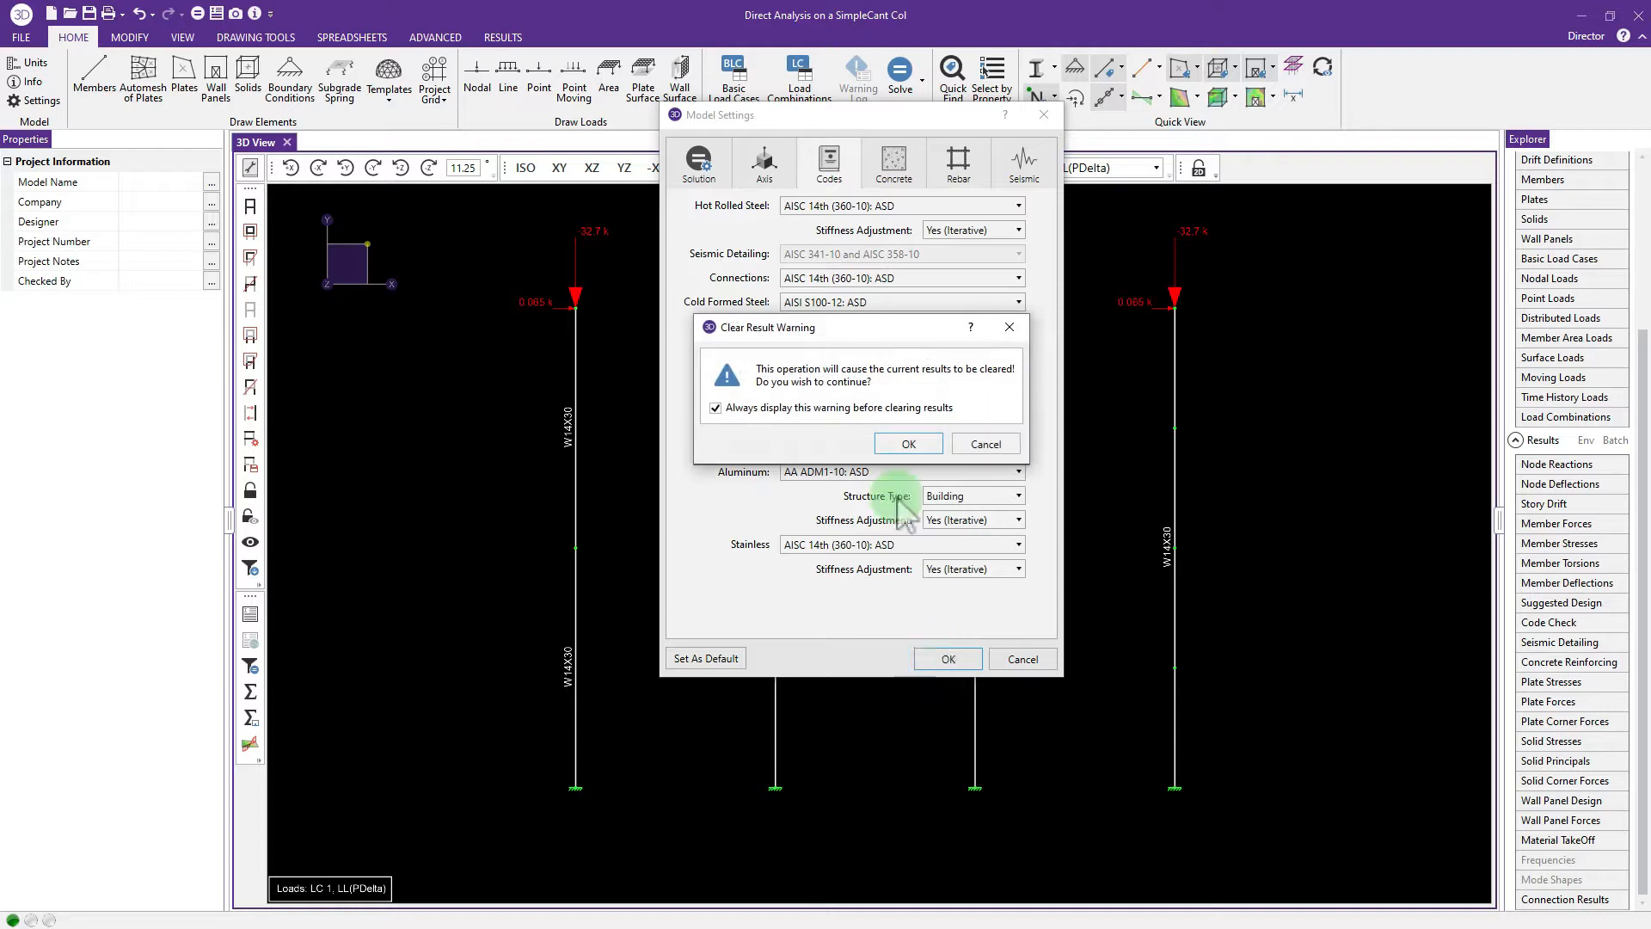
pyautogui.click(907, 443)
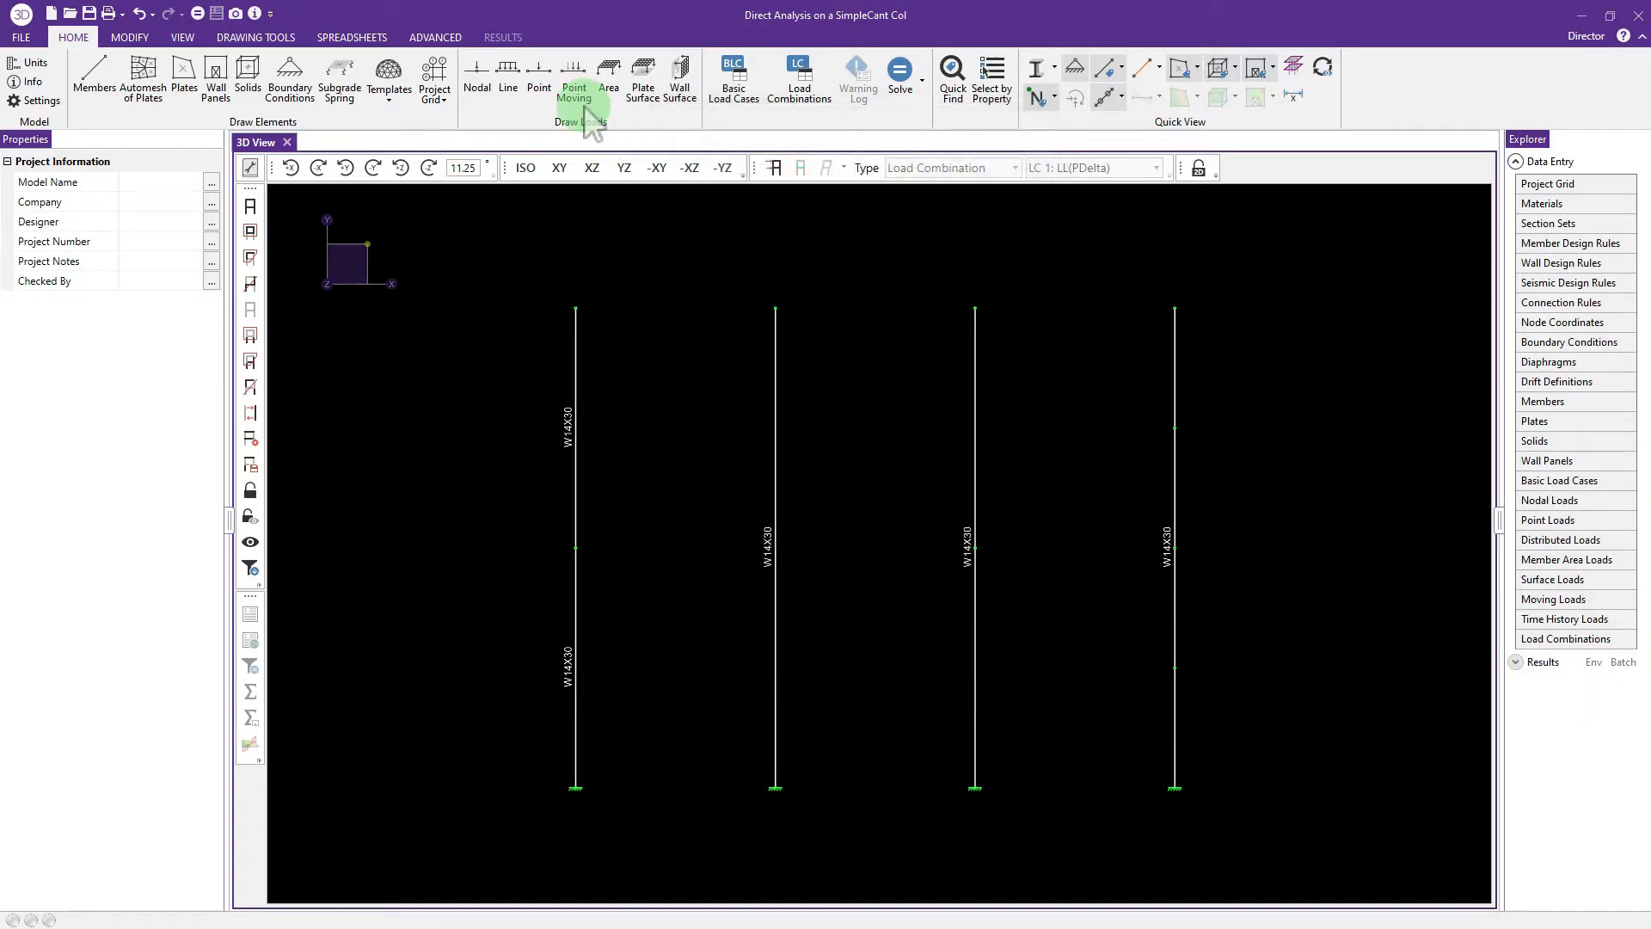
# Step: Display the LC 1 loads on the columns and check the P-Delta entry in the load combinations spreadsheet
pyautogui.click(775, 169)
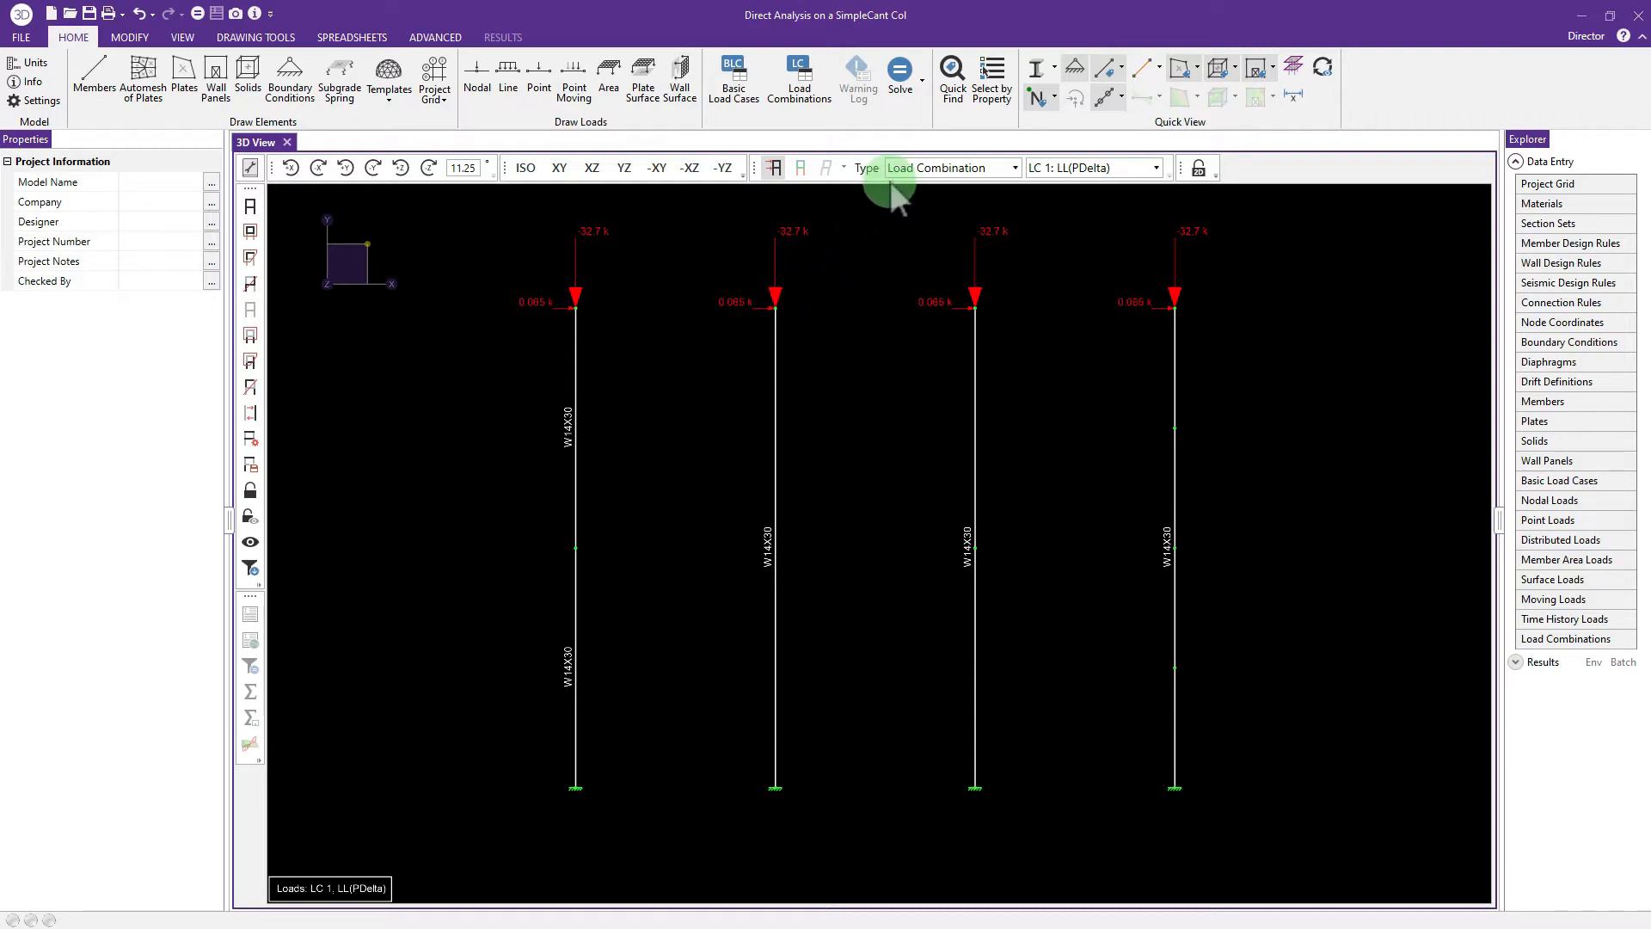
pyautogui.click(798, 76)
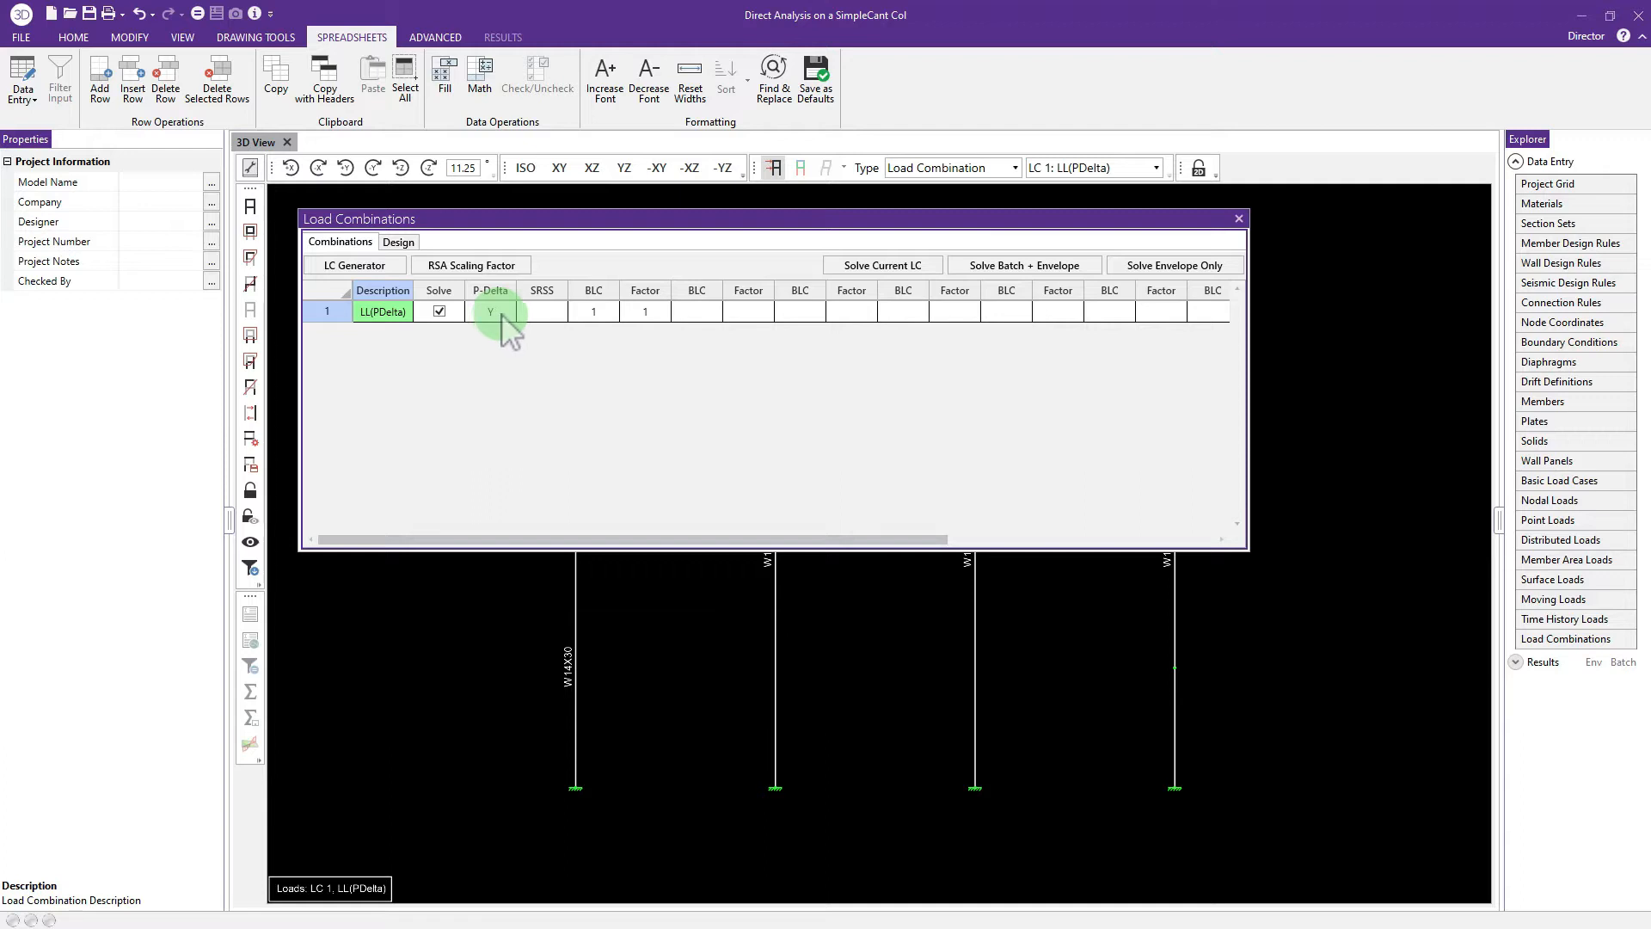
pyautogui.moveTo(514, 221); pyautogui.dragTo(599, 142)
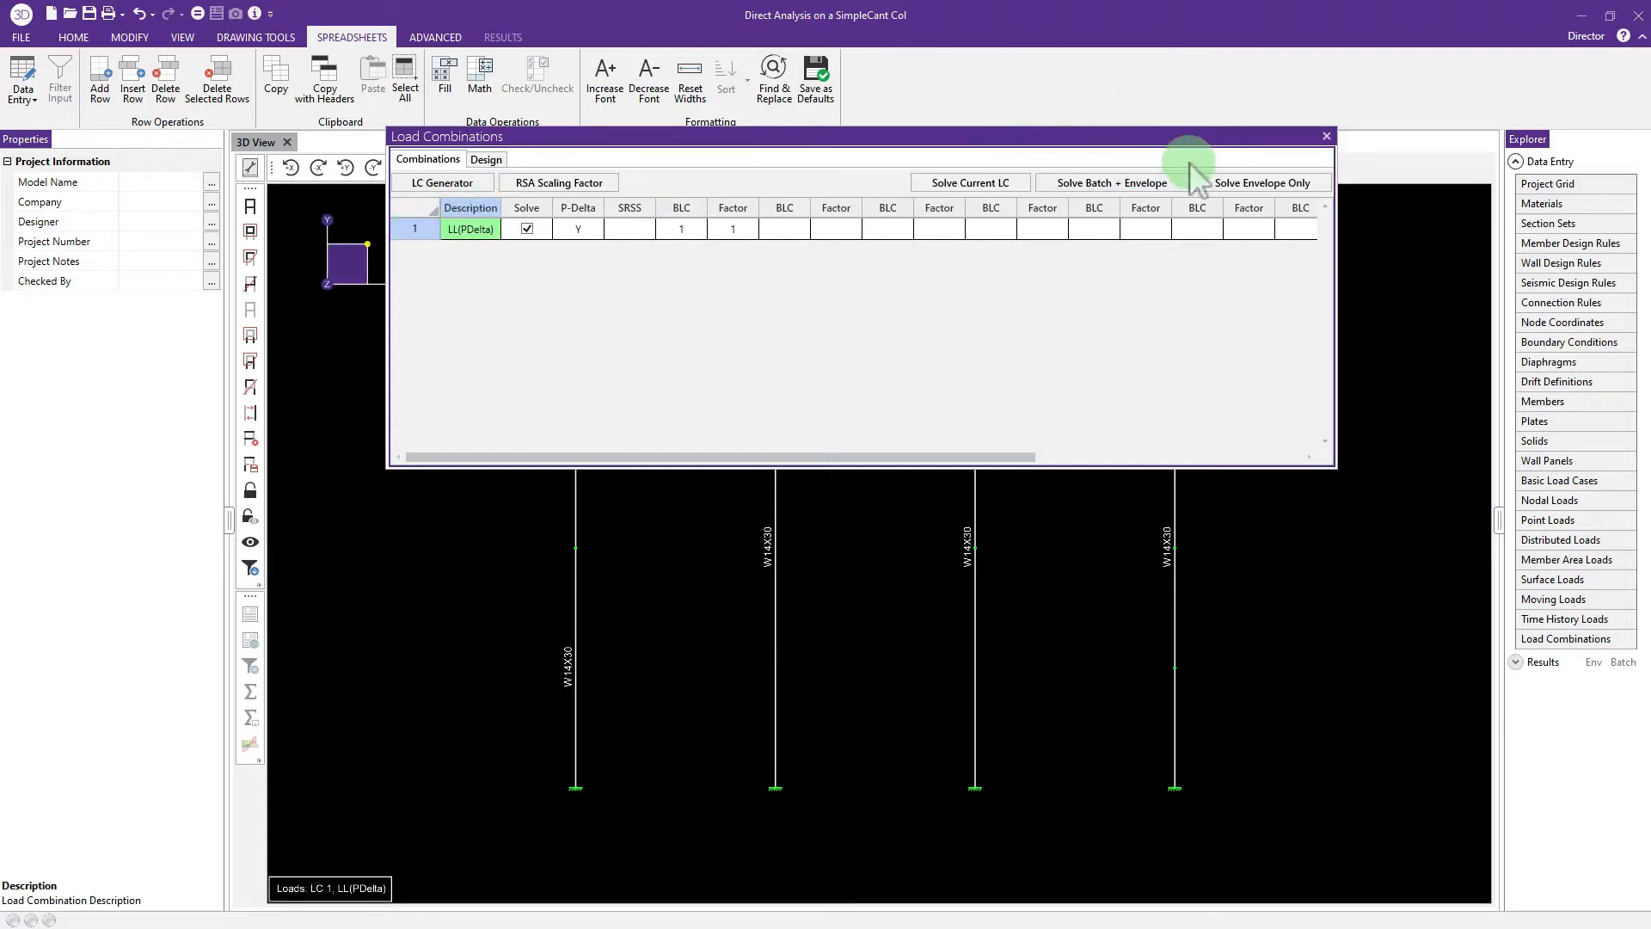
pyautogui.click(1327, 136)
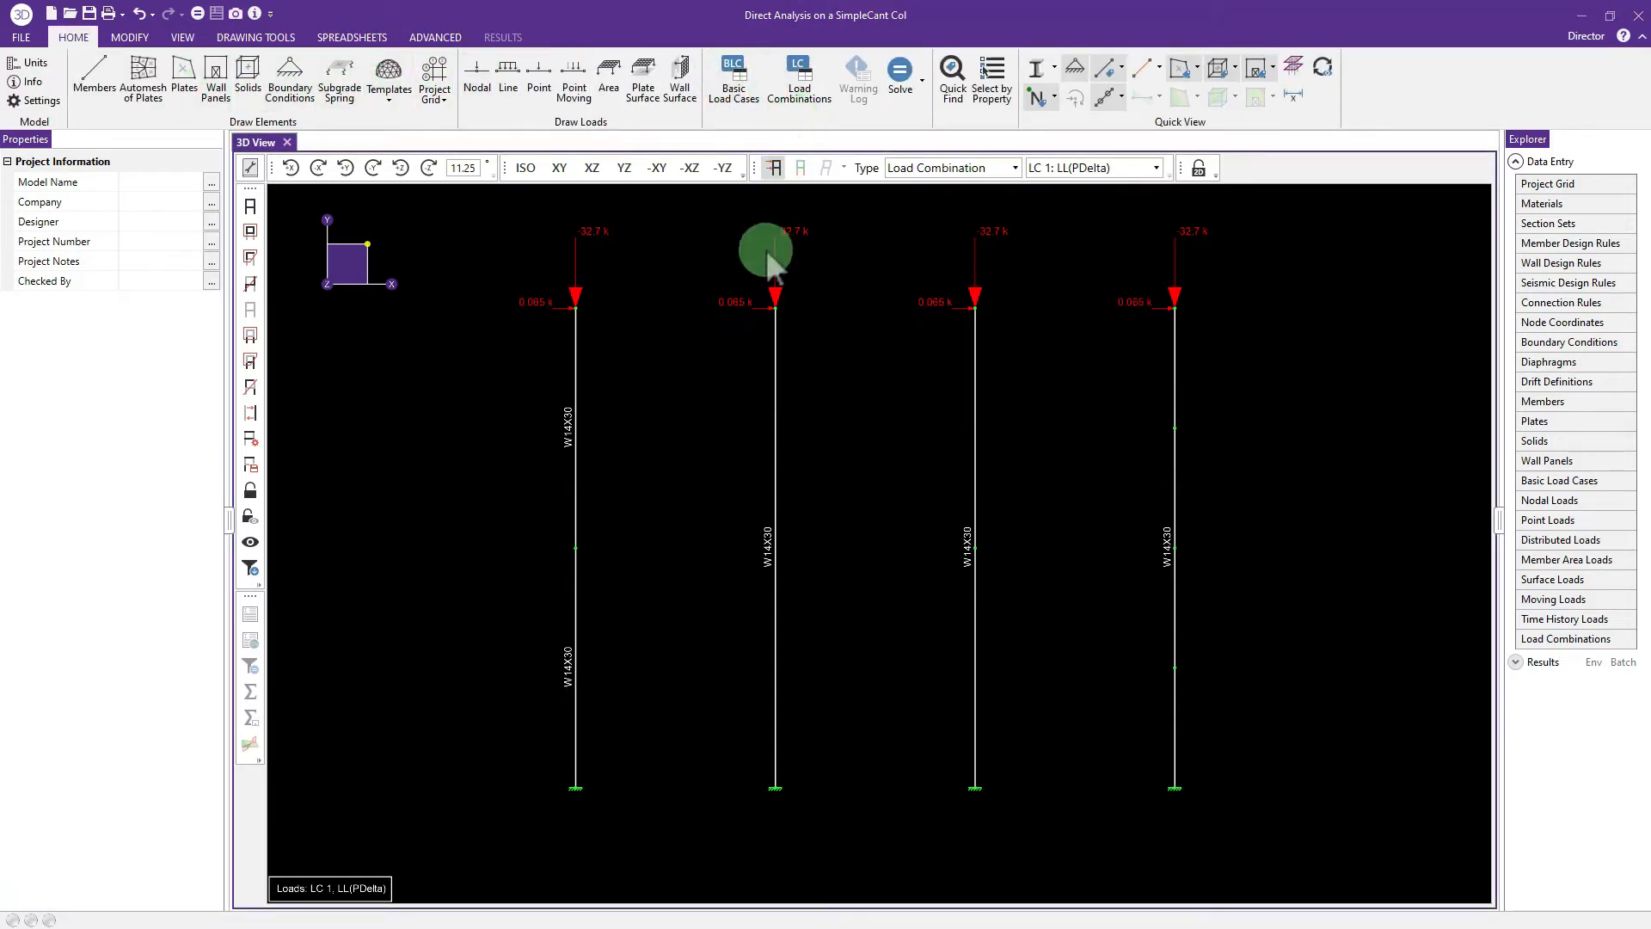
# Step: Measure the heights of the first and third columns from the base node to the top node
pyautogui.moveTo(719, 353); pyautogui.dragTo(690, 341, button='middle')
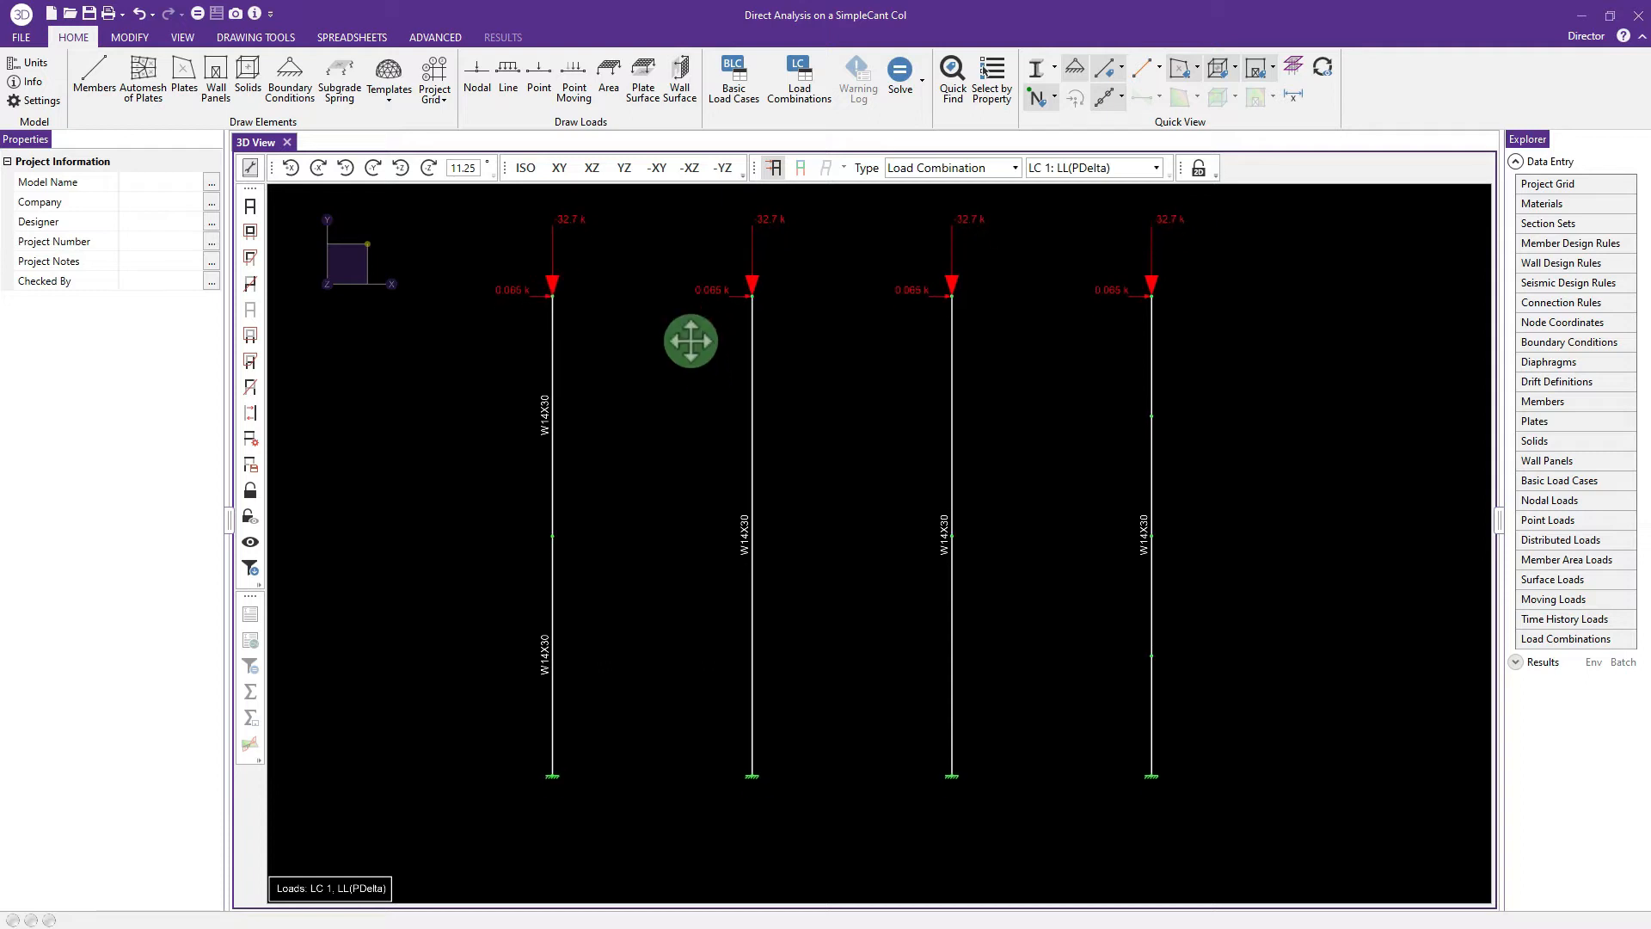
pyautogui.scroll(1, 690, 342)
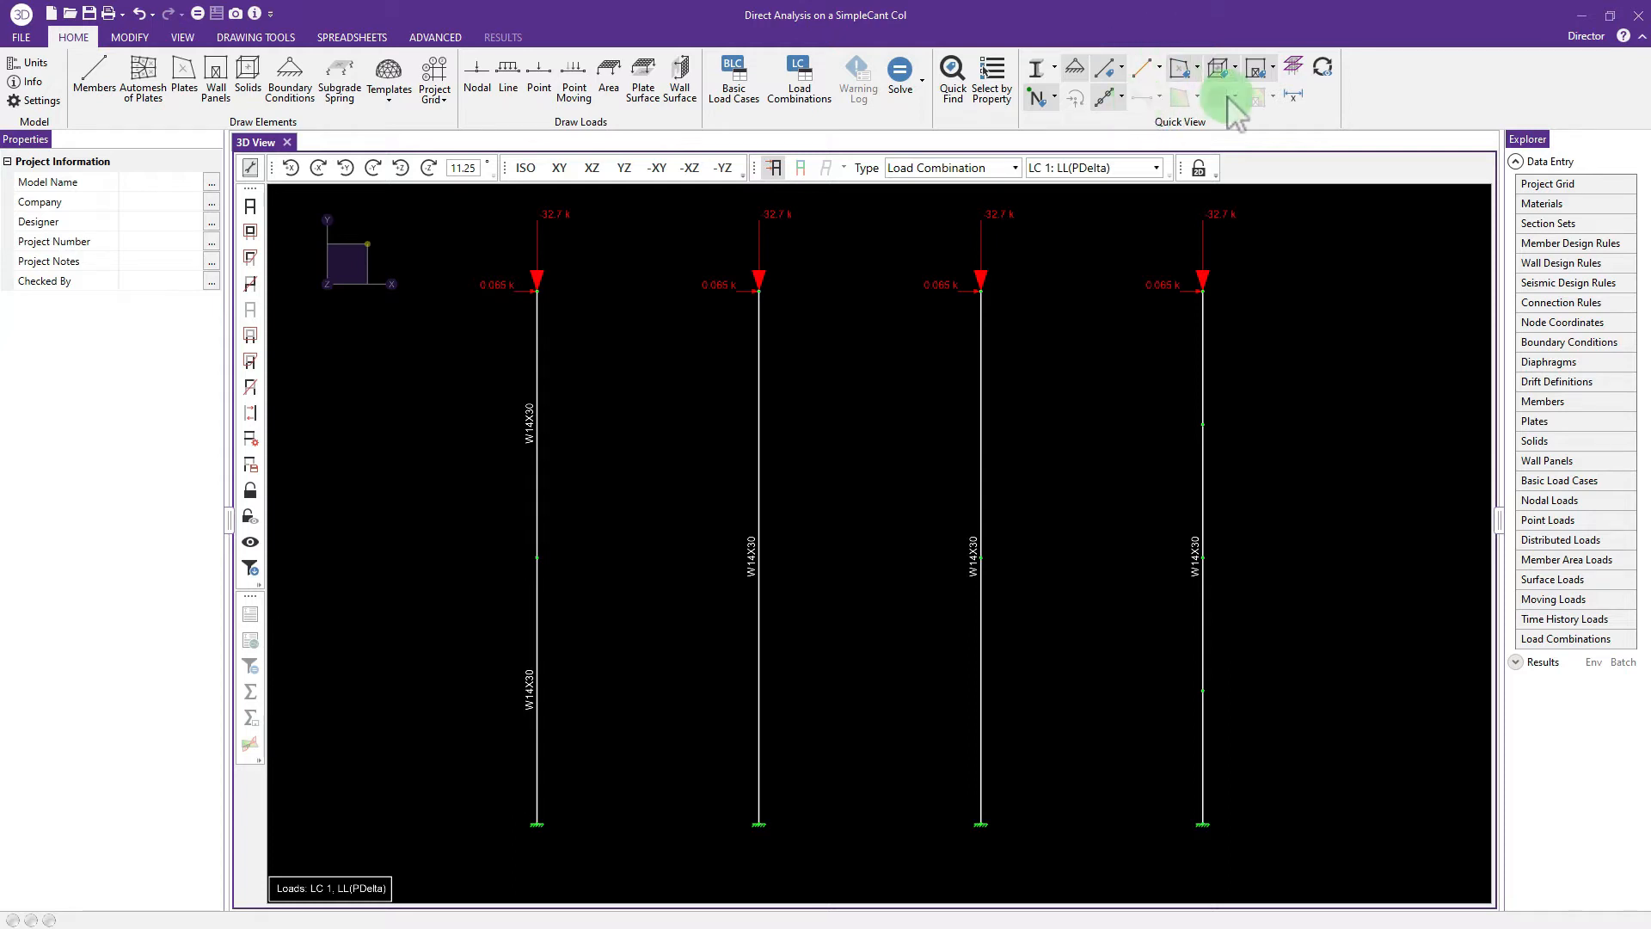
pyautogui.click(1292, 96)
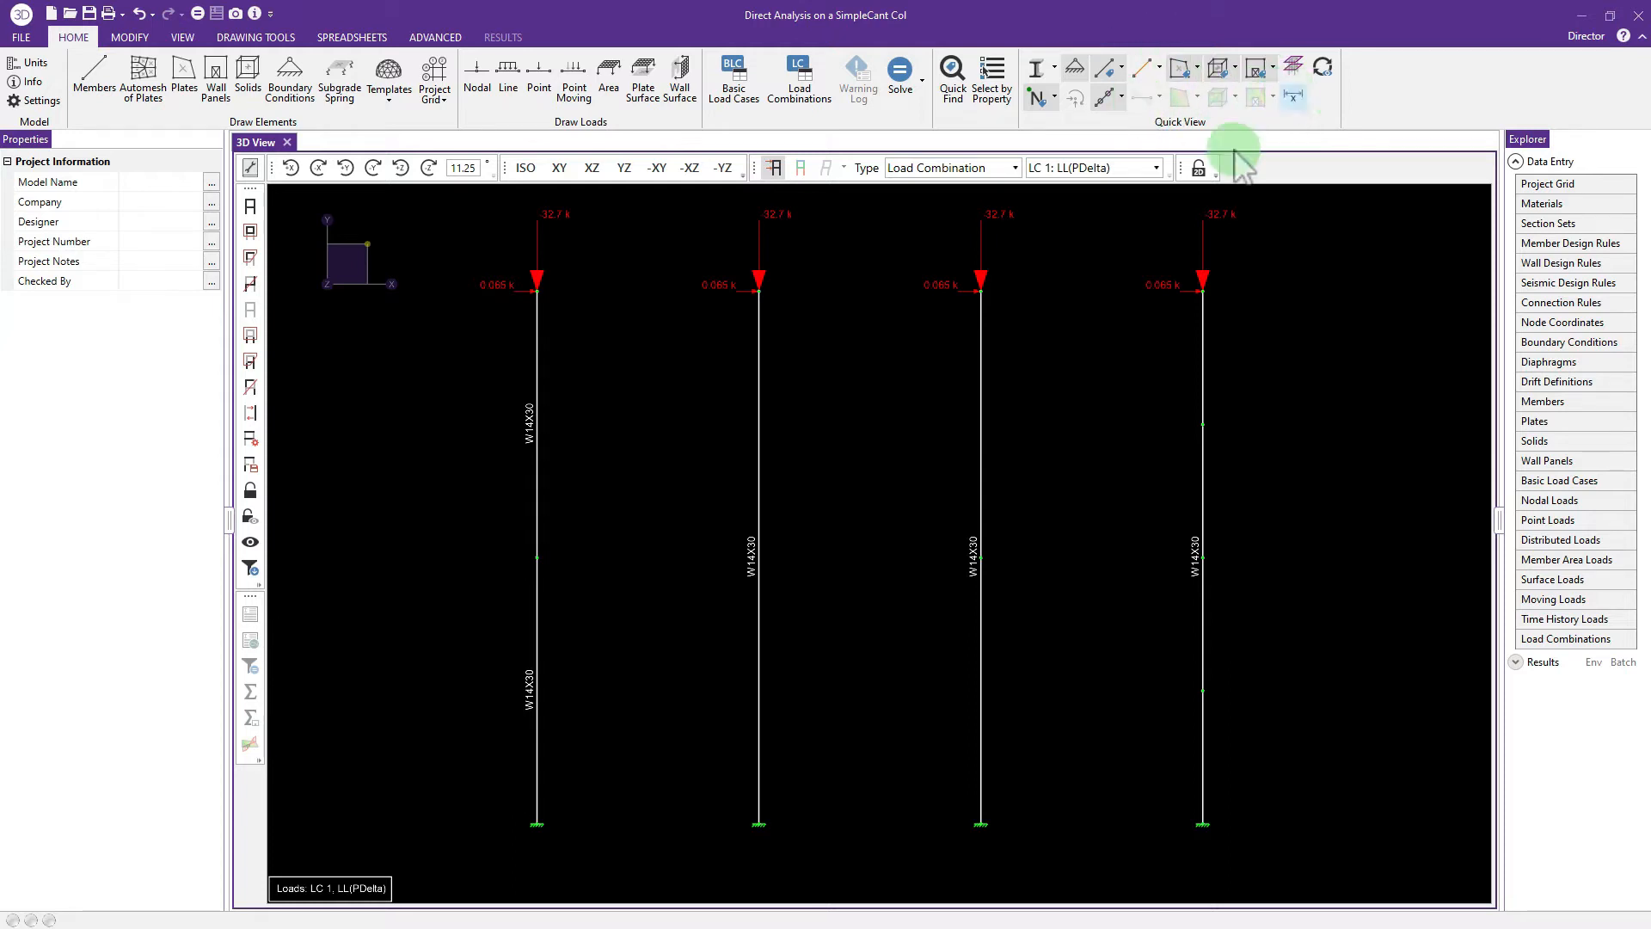
pyautogui.click(533, 818)
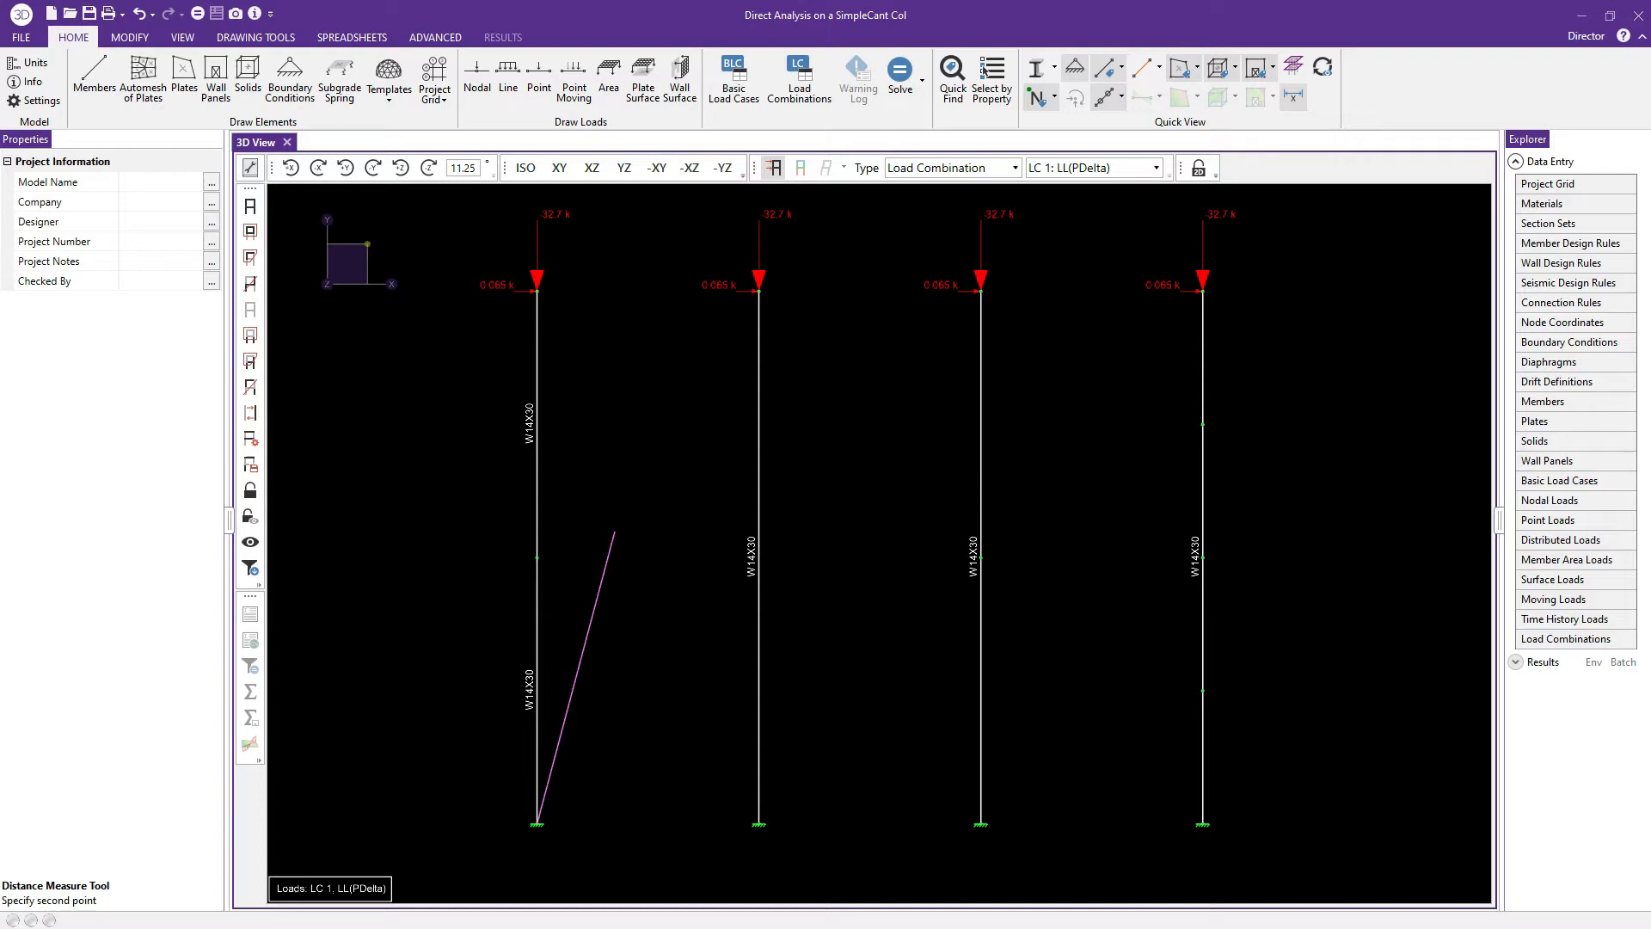
pyautogui.click(539, 290)
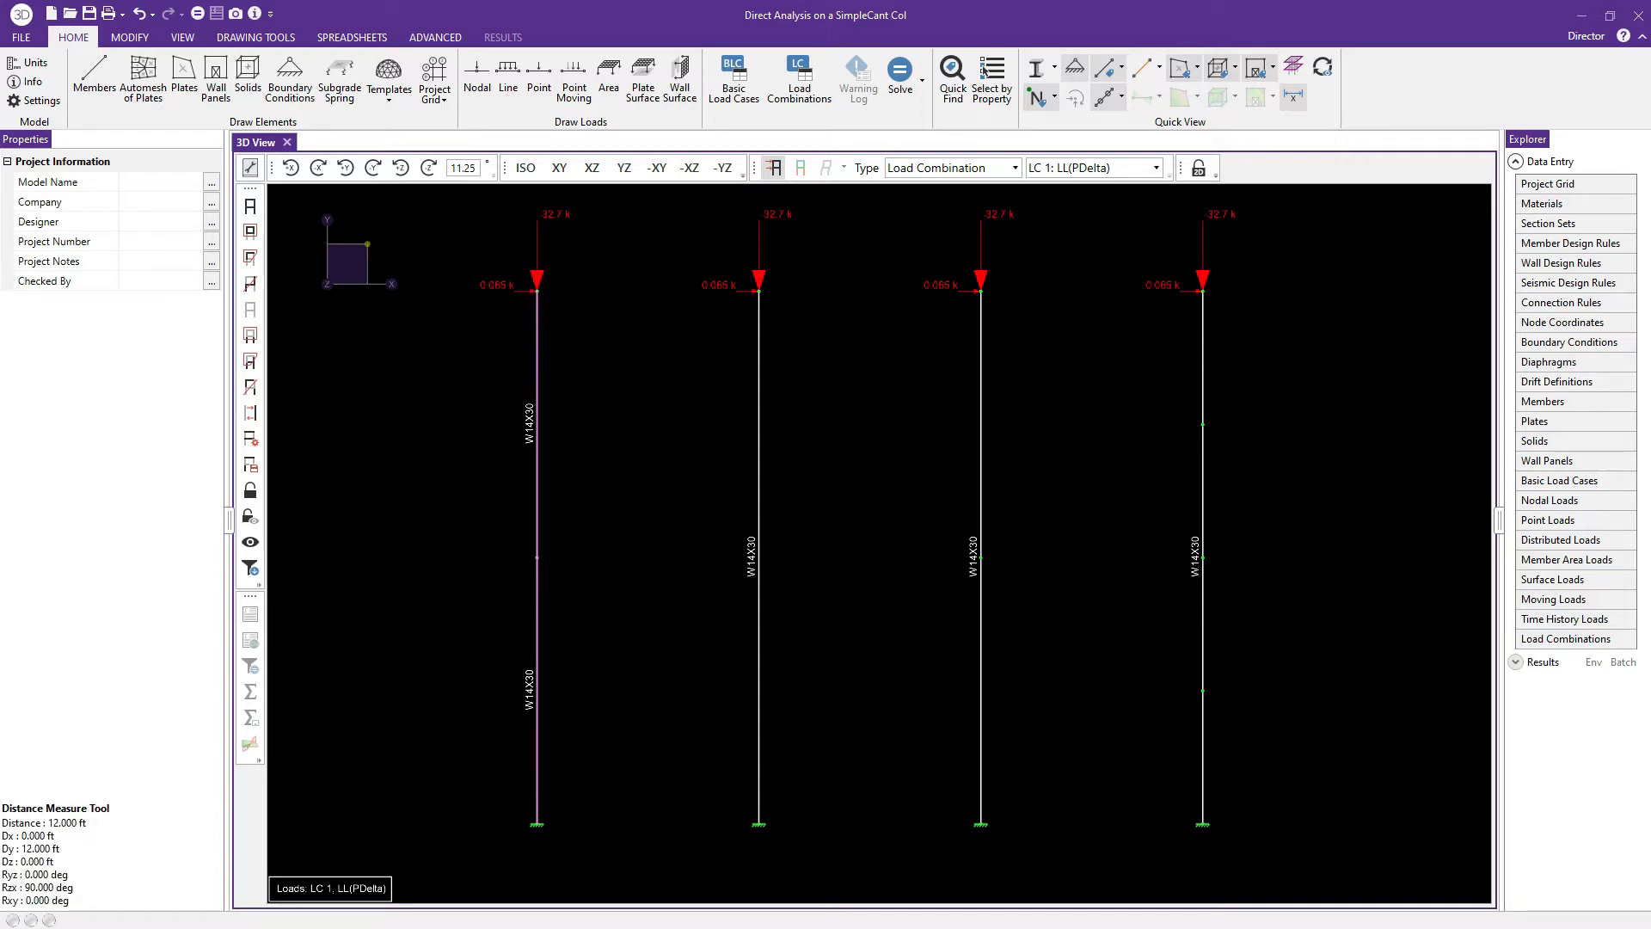
pyautogui.press('Escape')
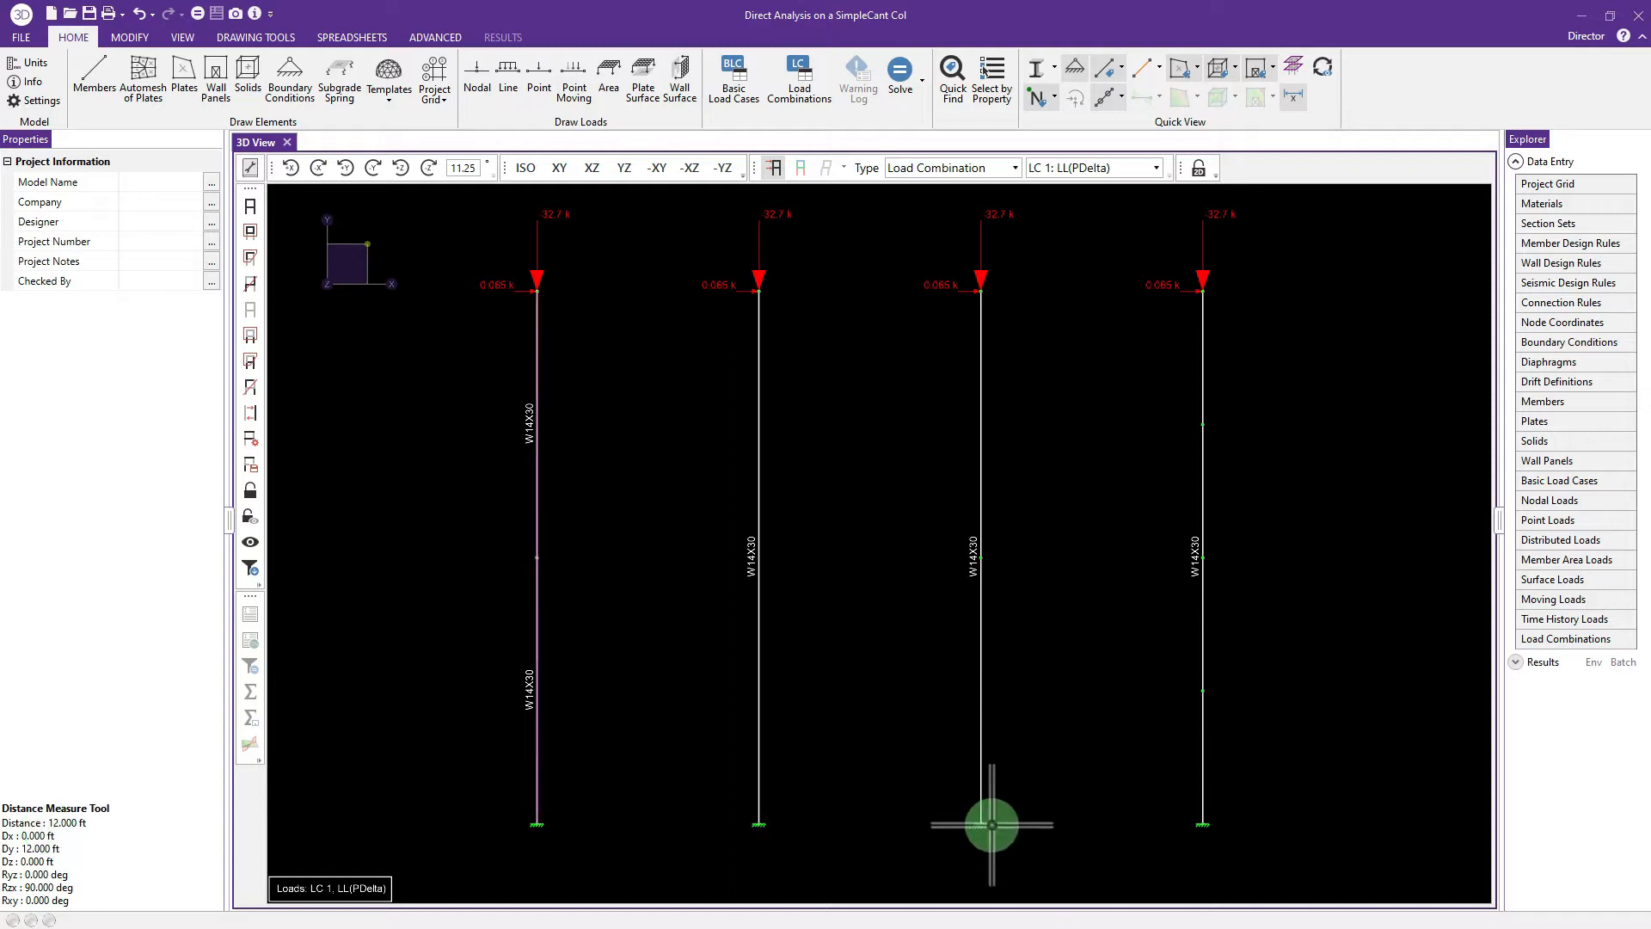
pyautogui.click(980, 823)
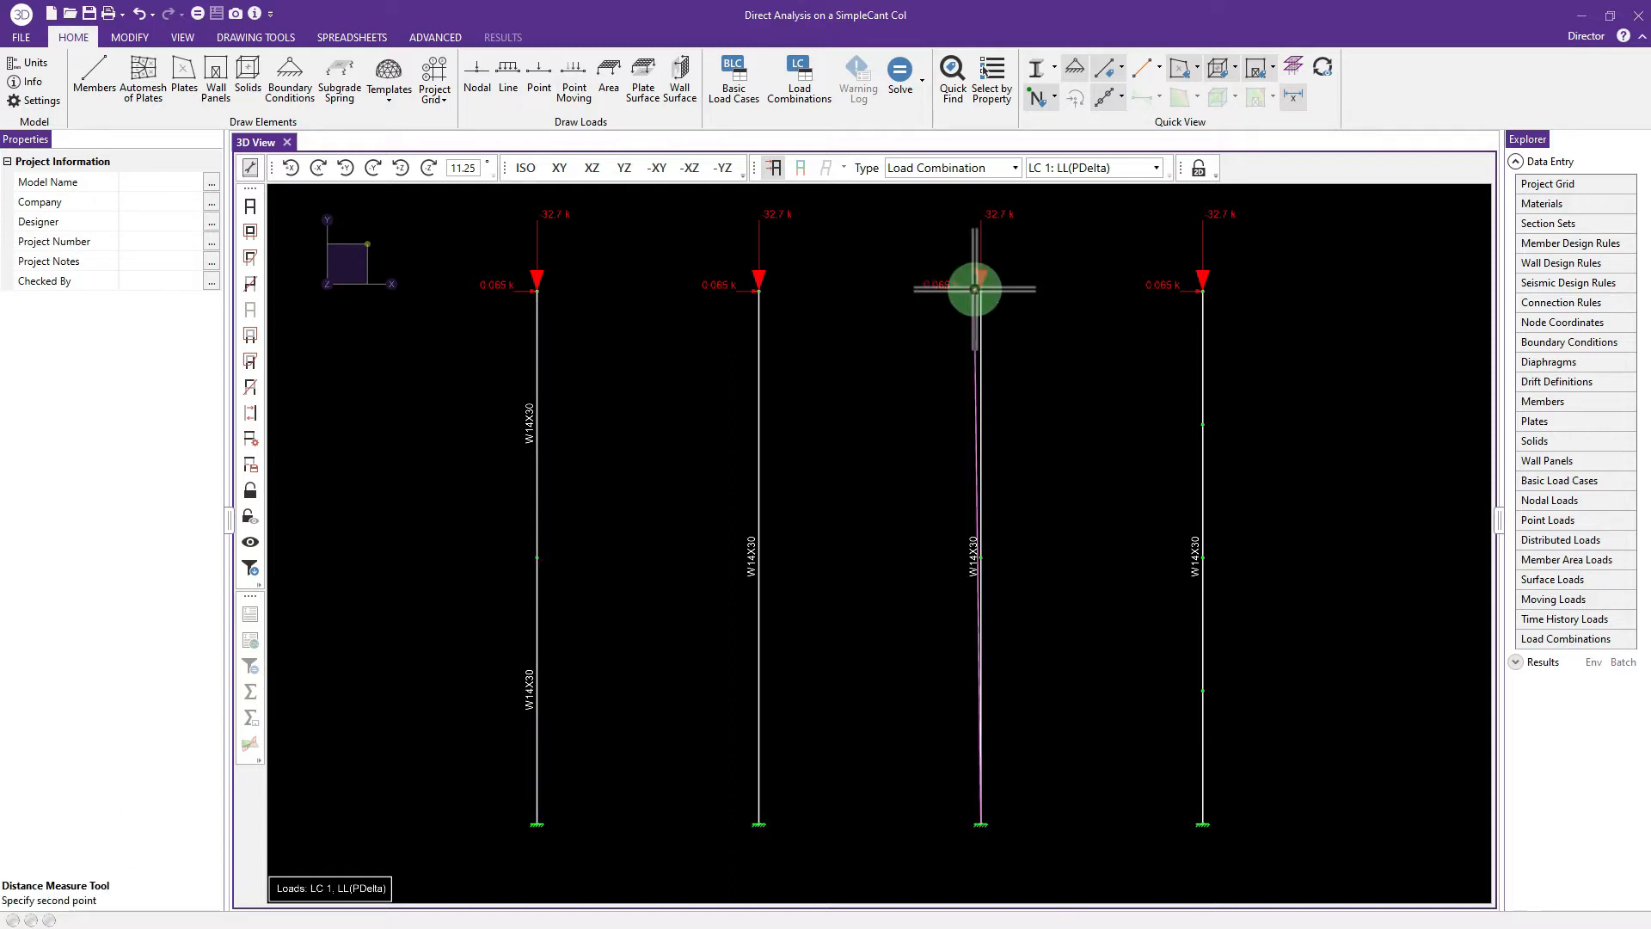
pyautogui.click(981, 290)
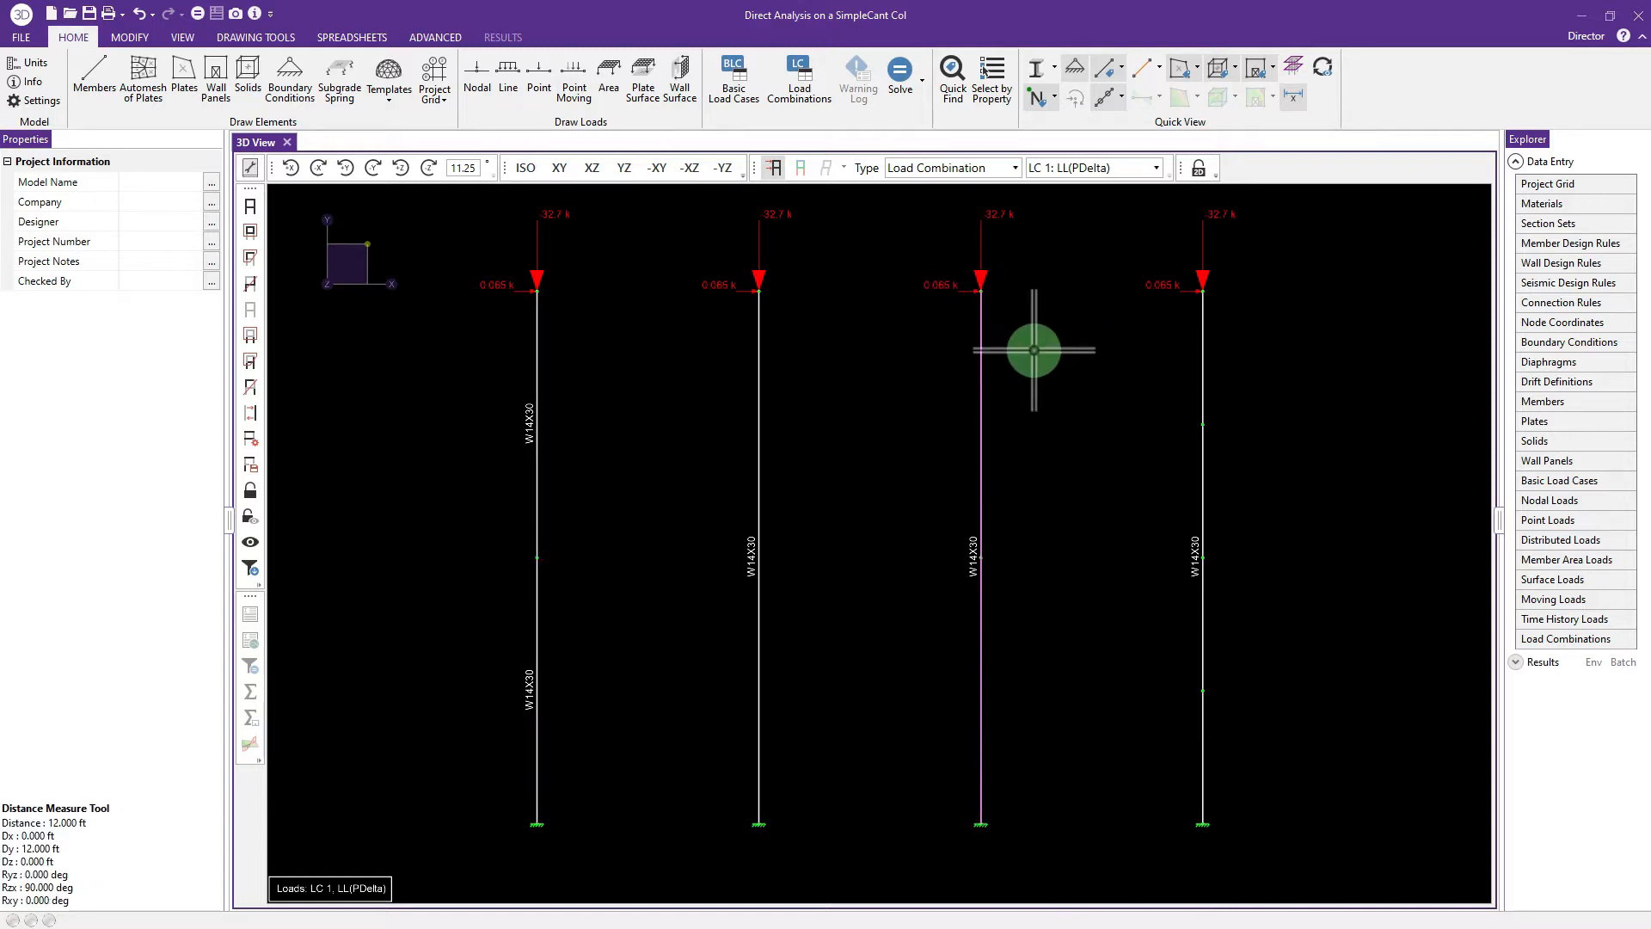
pyautogui.press('Escape')
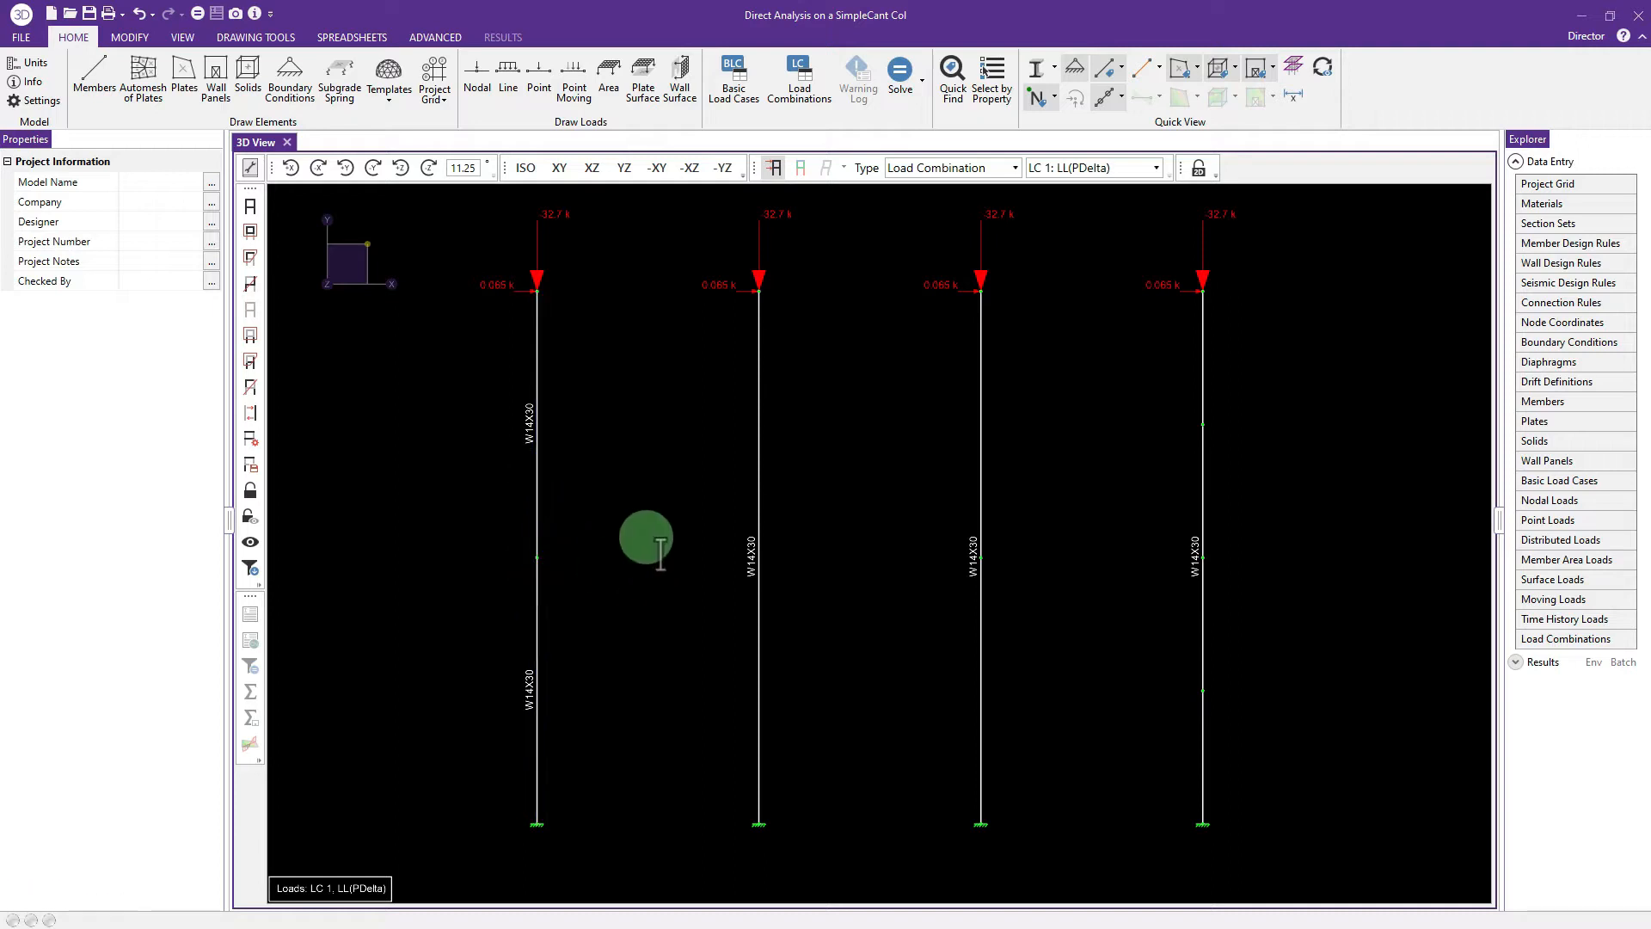
# Step: Inspect the member properties of the first column's lower segment, then clear the selection
pyautogui.scroll(-1, 645, 503)
pyautogui.moveTo(646, 503); pyautogui.dragTo(632, 501, button='middle')
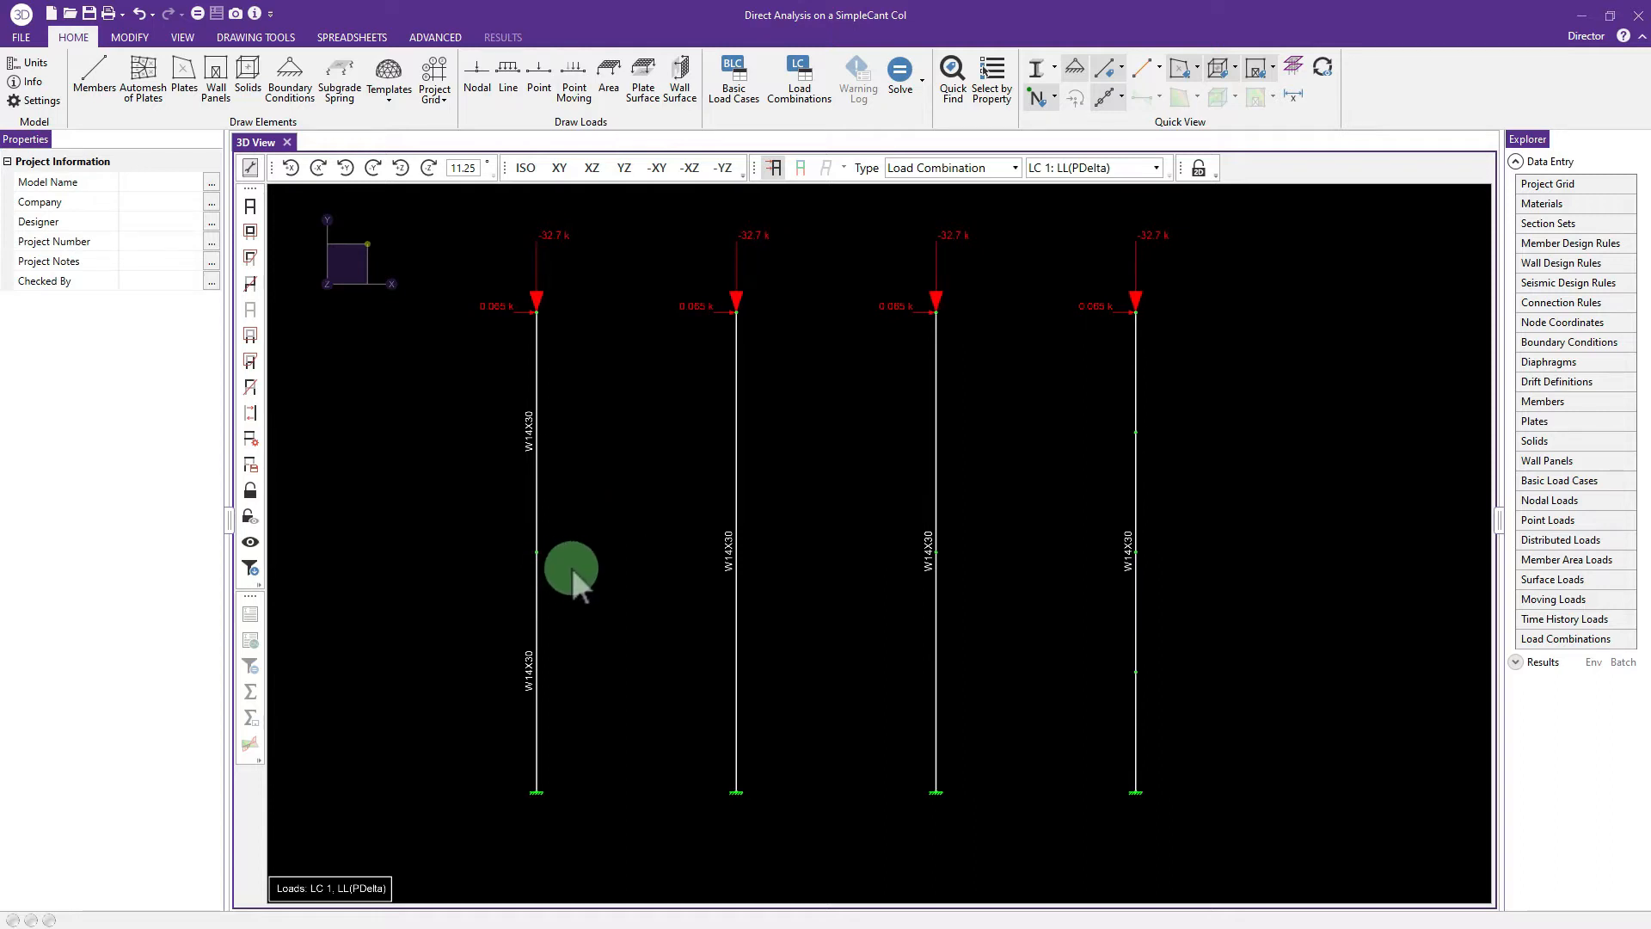
pyautogui.click(561, 645)
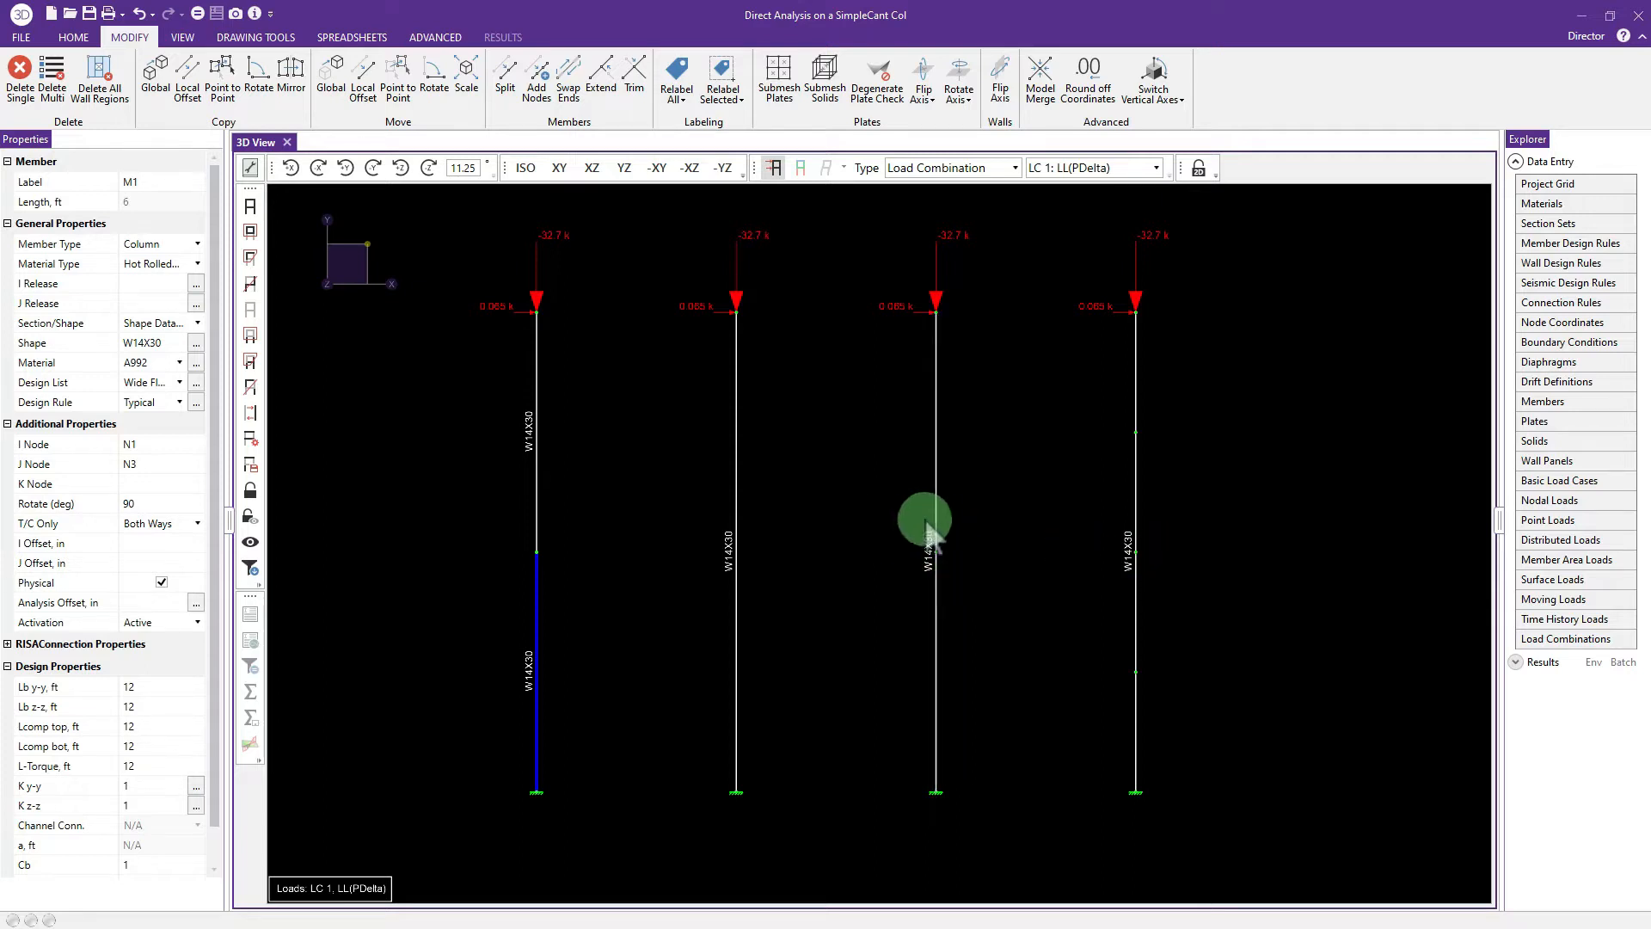
pyautogui.click(994, 610)
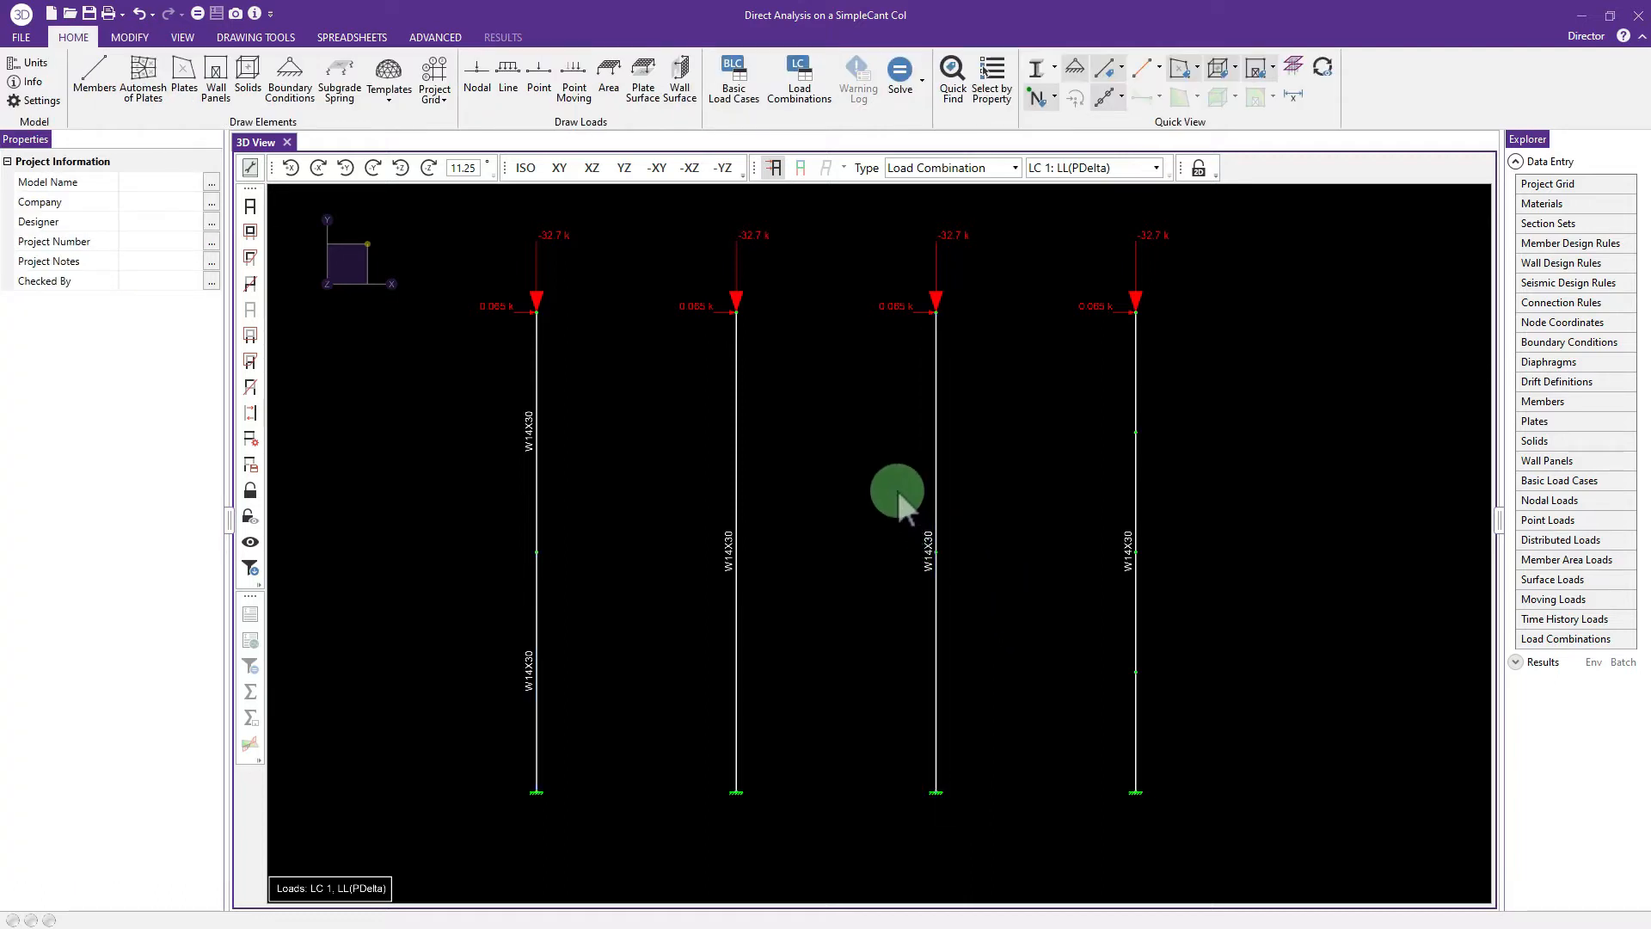
# Step: Inspect the mid-height node and the full-height member of the third column, leaving nothing selected
pyautogui.moveTo(897, 486); pyautogui.dragTo(962, 608)
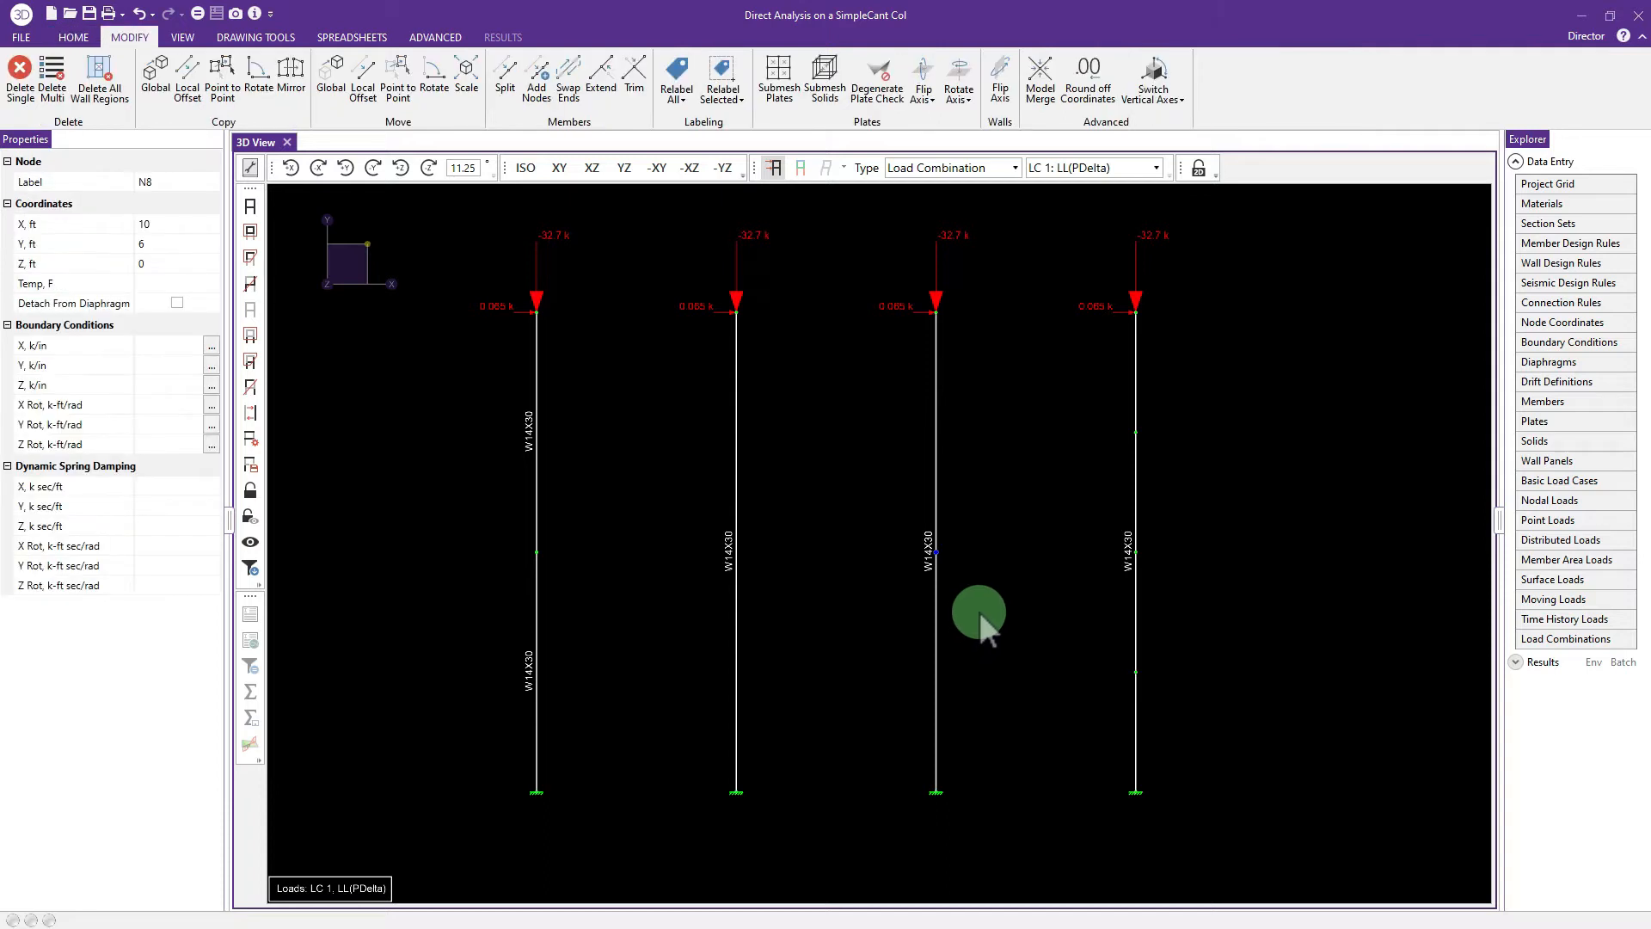
pyautogui.click(979, 612)
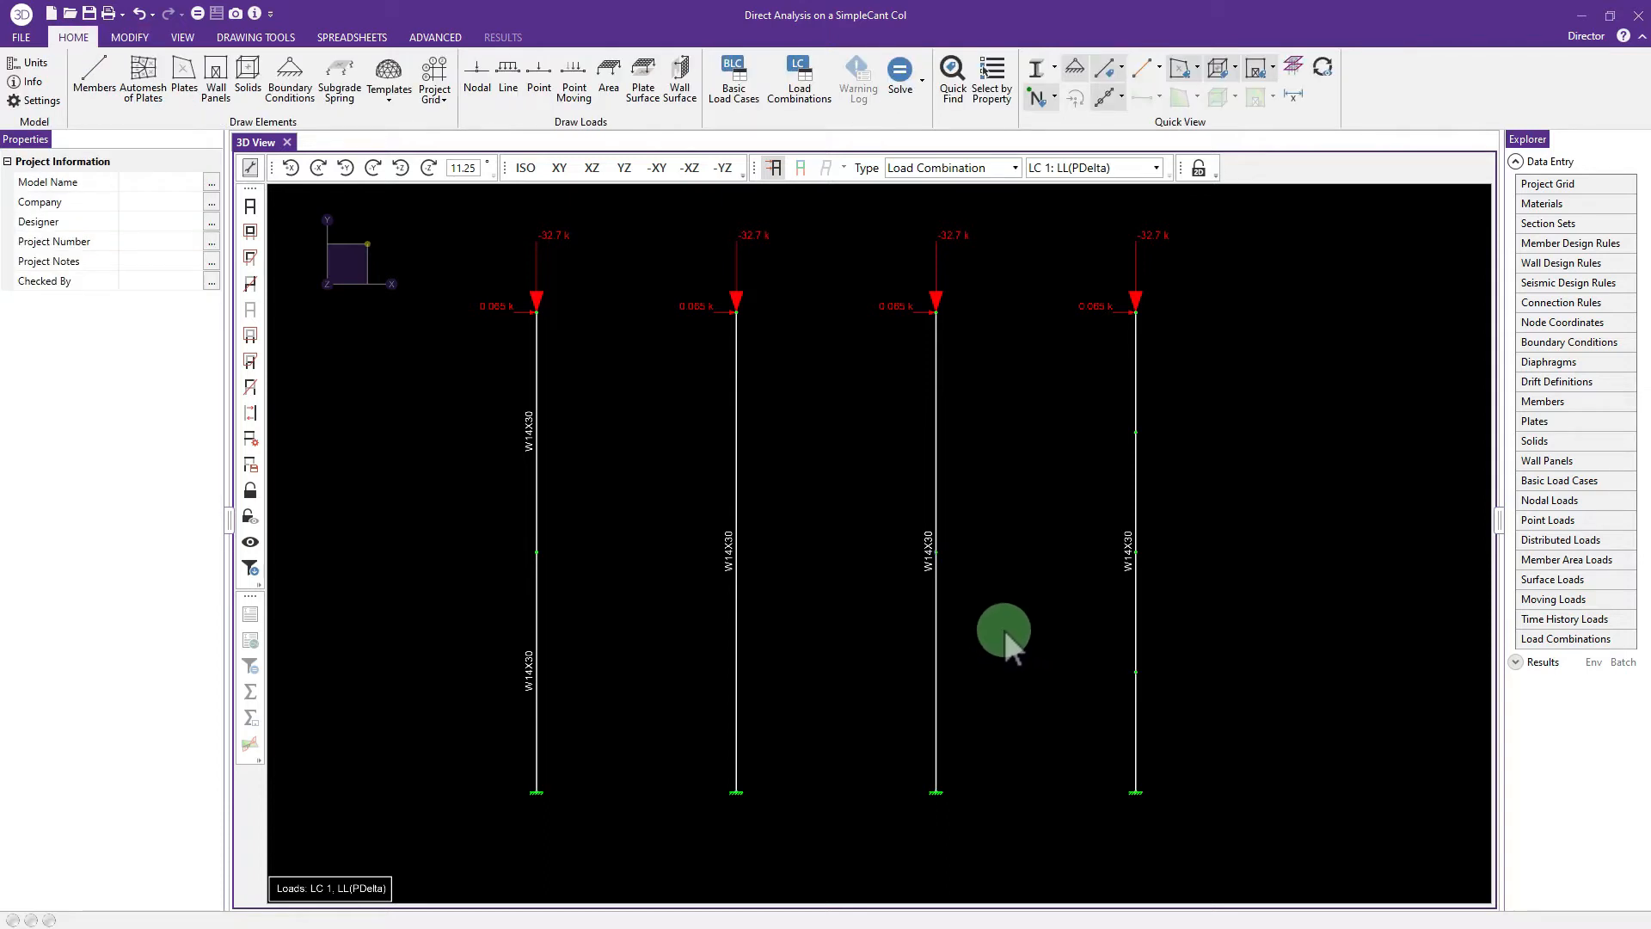
pyautogui.moveTo(1004, 630); pyautogui.dragTo(893, 602)
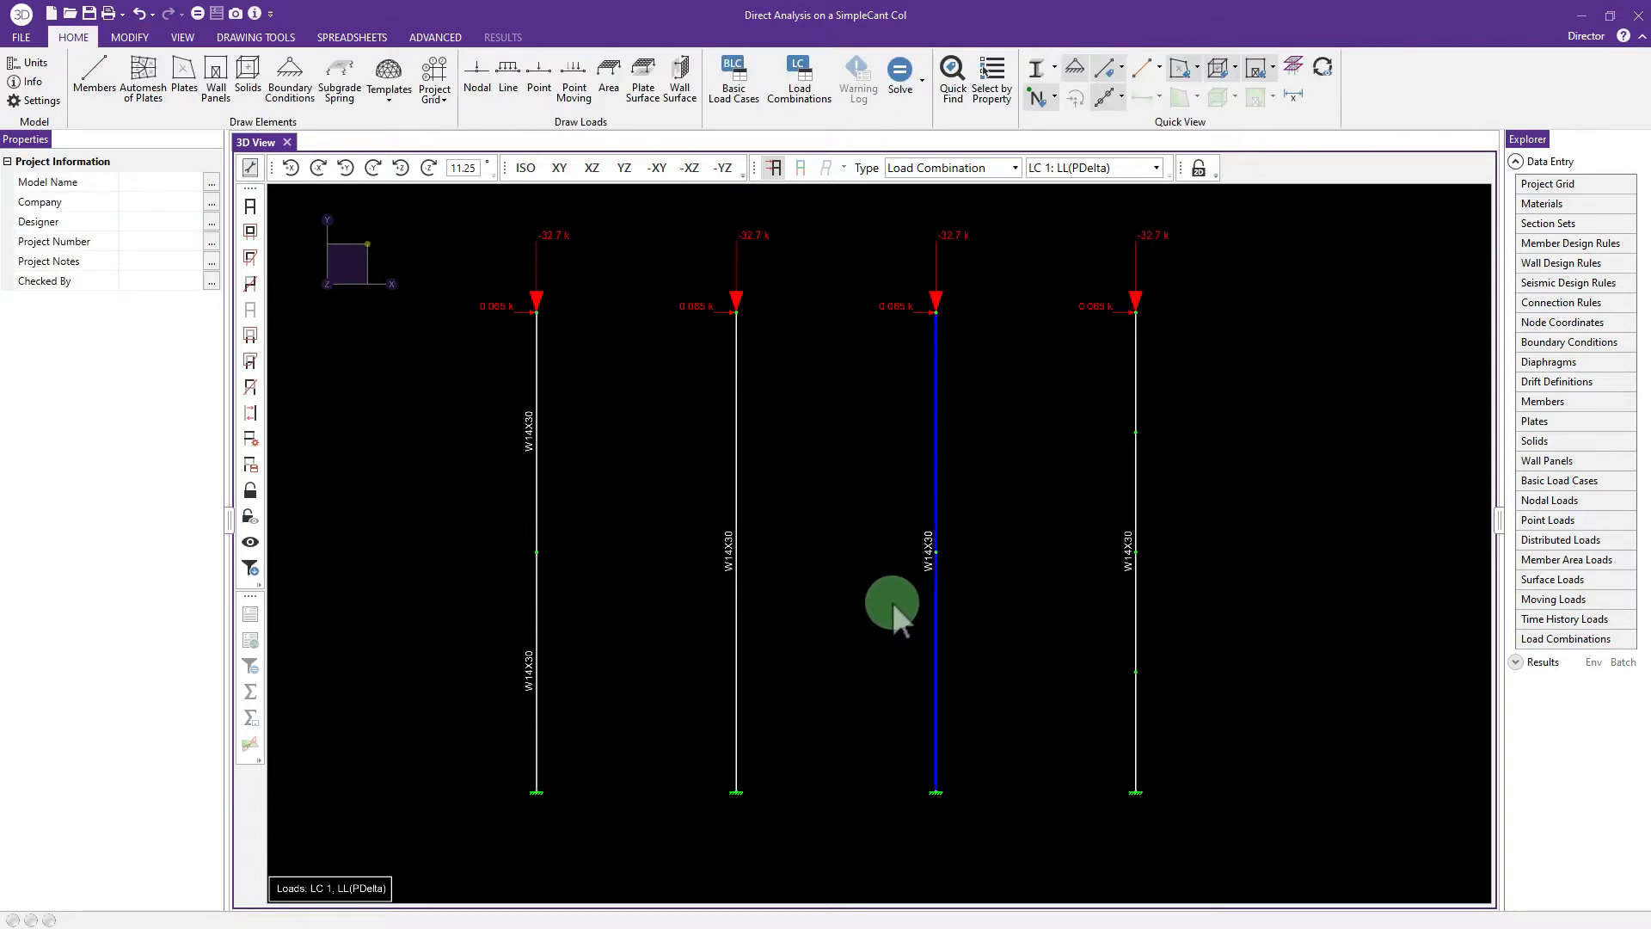
pyautogui.click(943, 606)
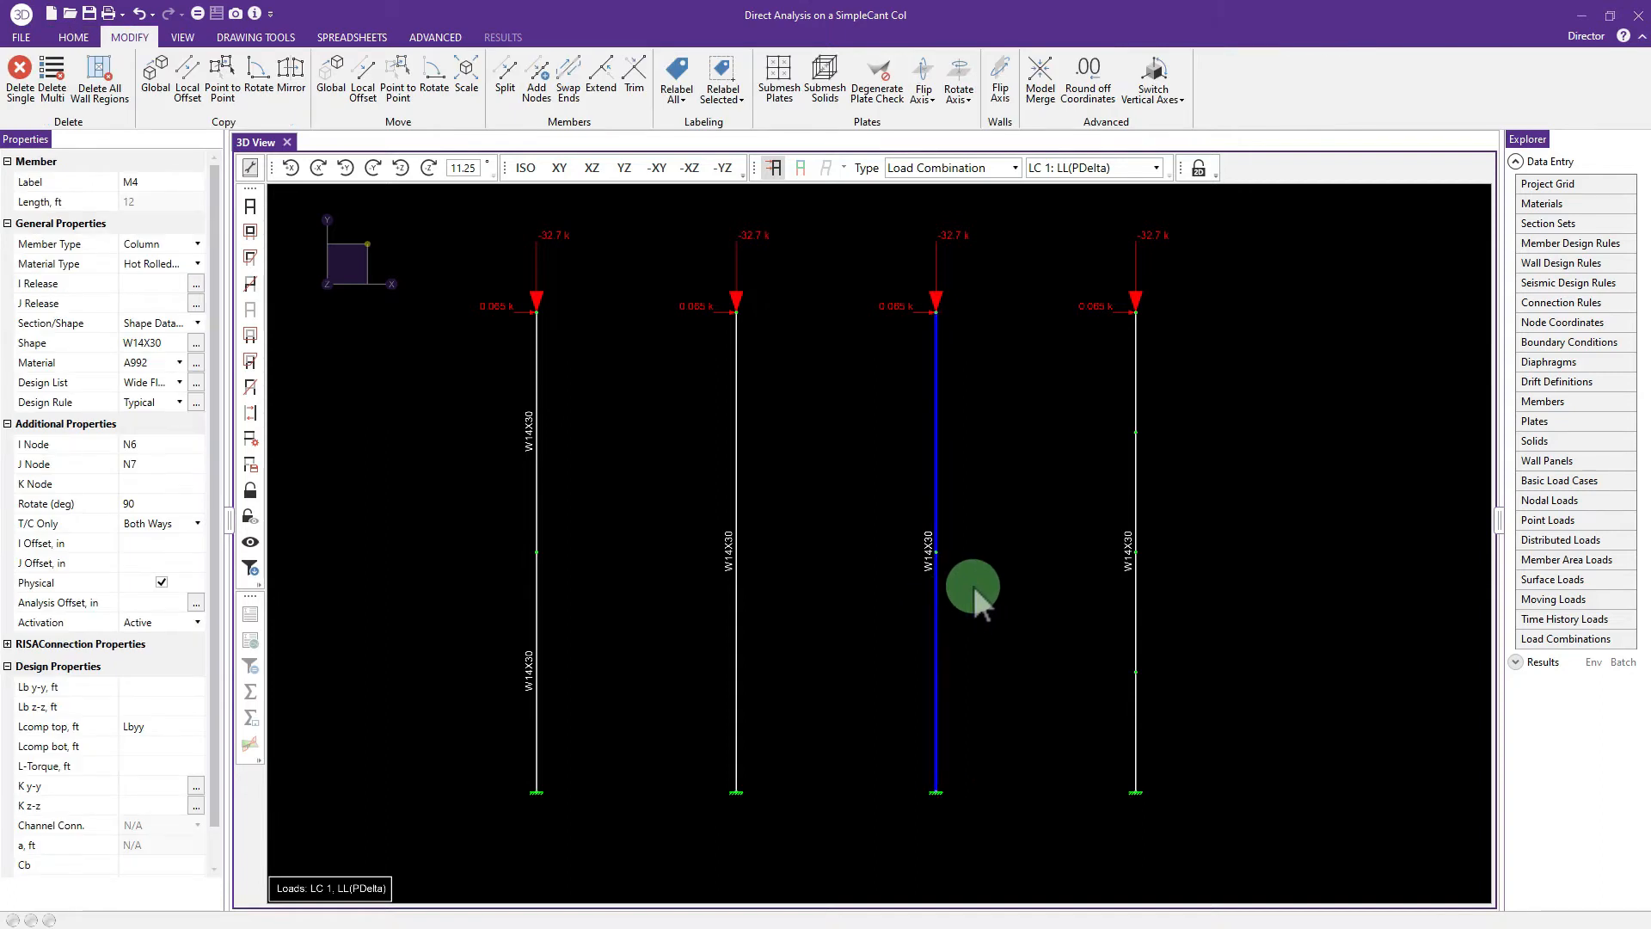
pyautogui.click(953, 597)
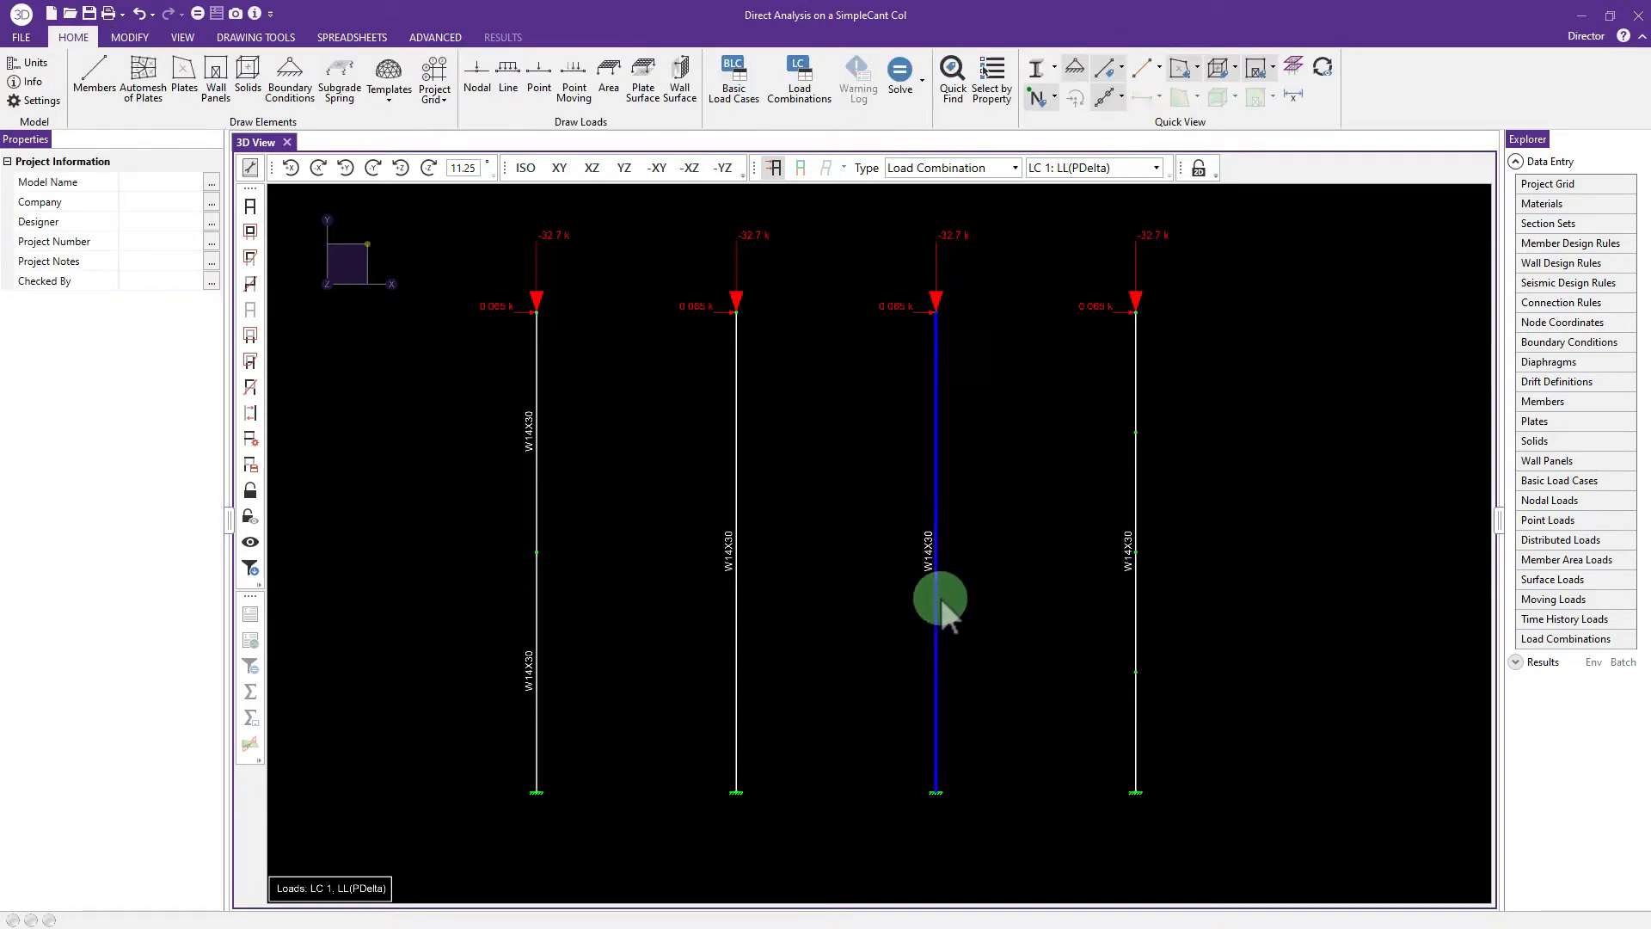
pyautogui.click(492, 617)
pyautogui.click(856, 406)
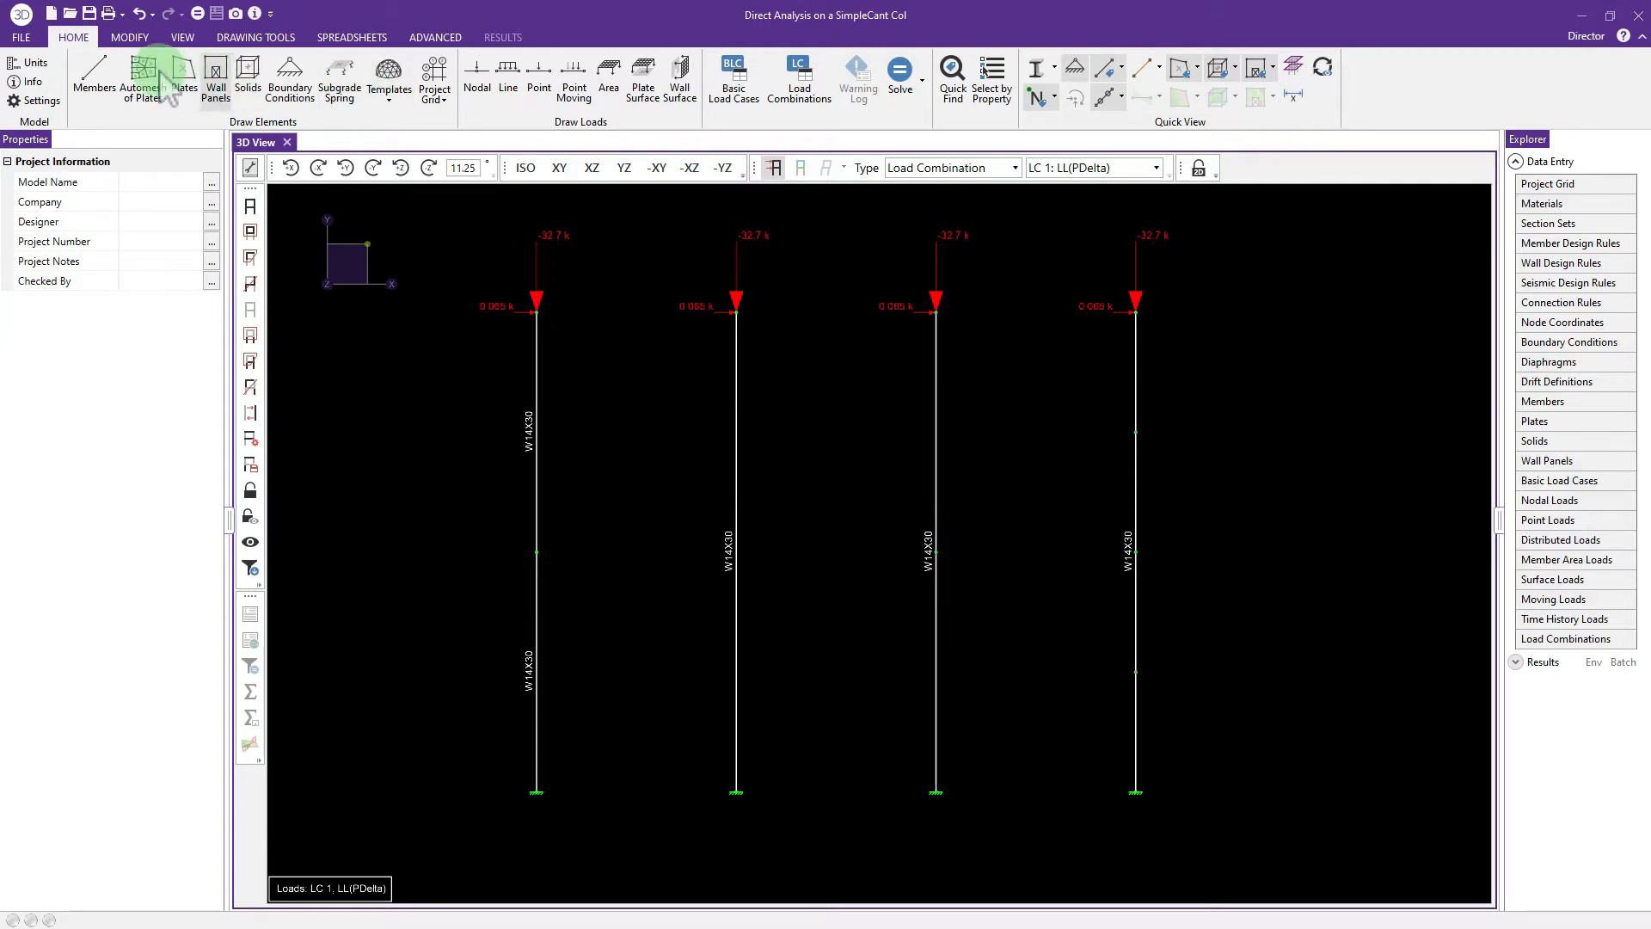
# Step: Solve the single load combination LC 1: LL(PDelta) and close the node reactions results
pyautogui.click(129, 38)
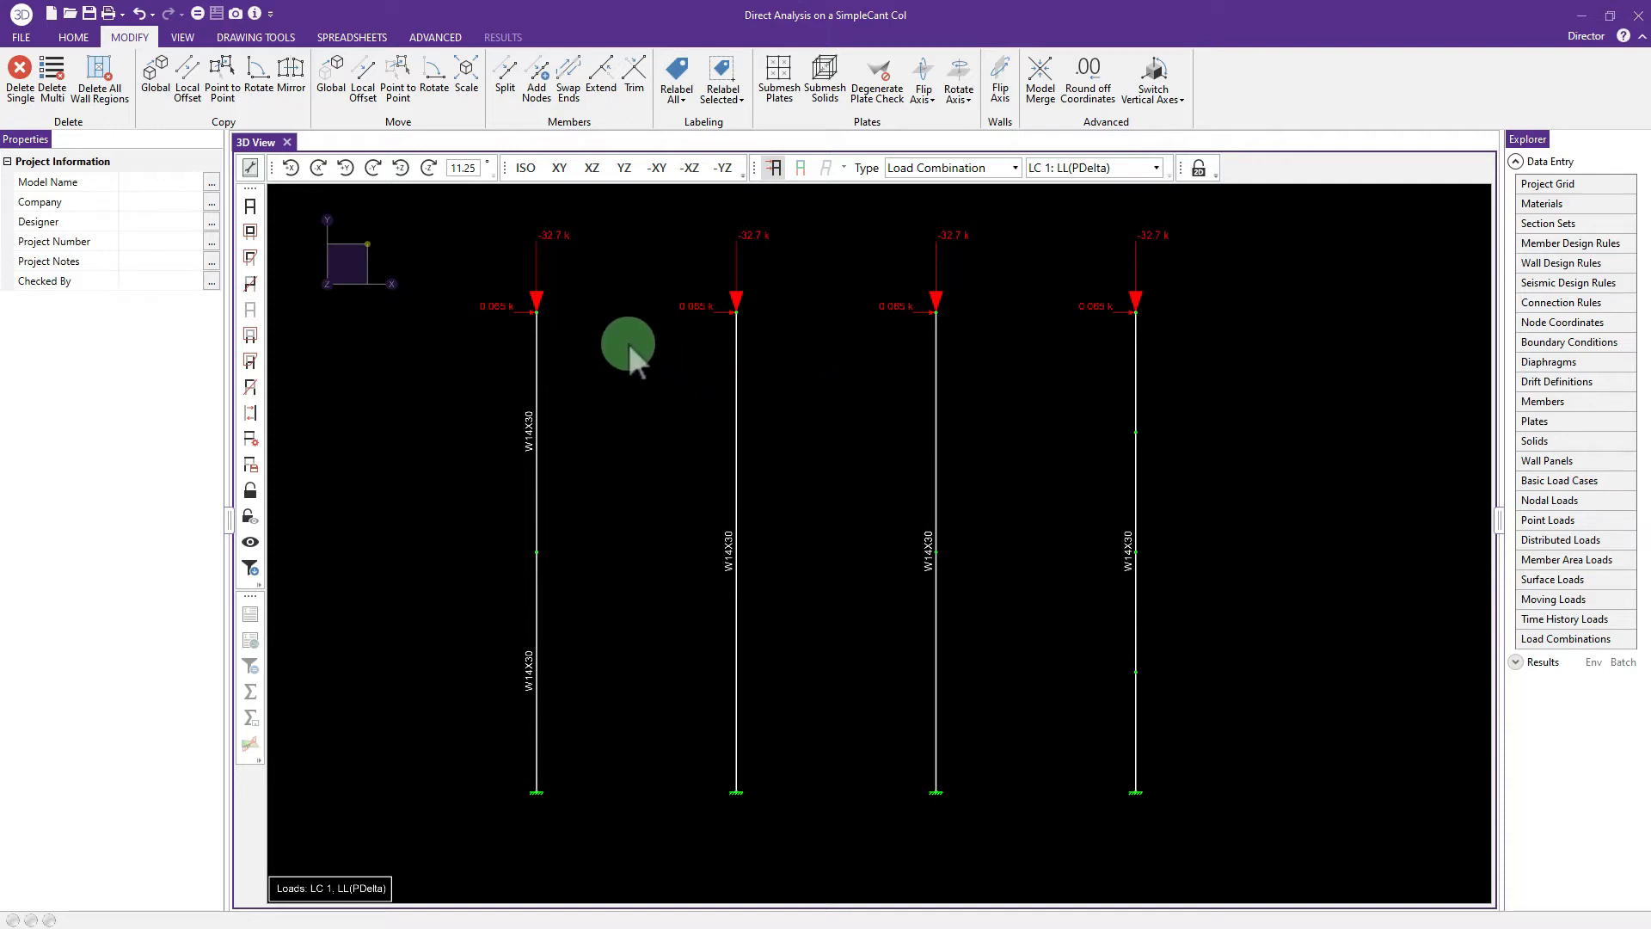
pyautogui.click(197, 13)
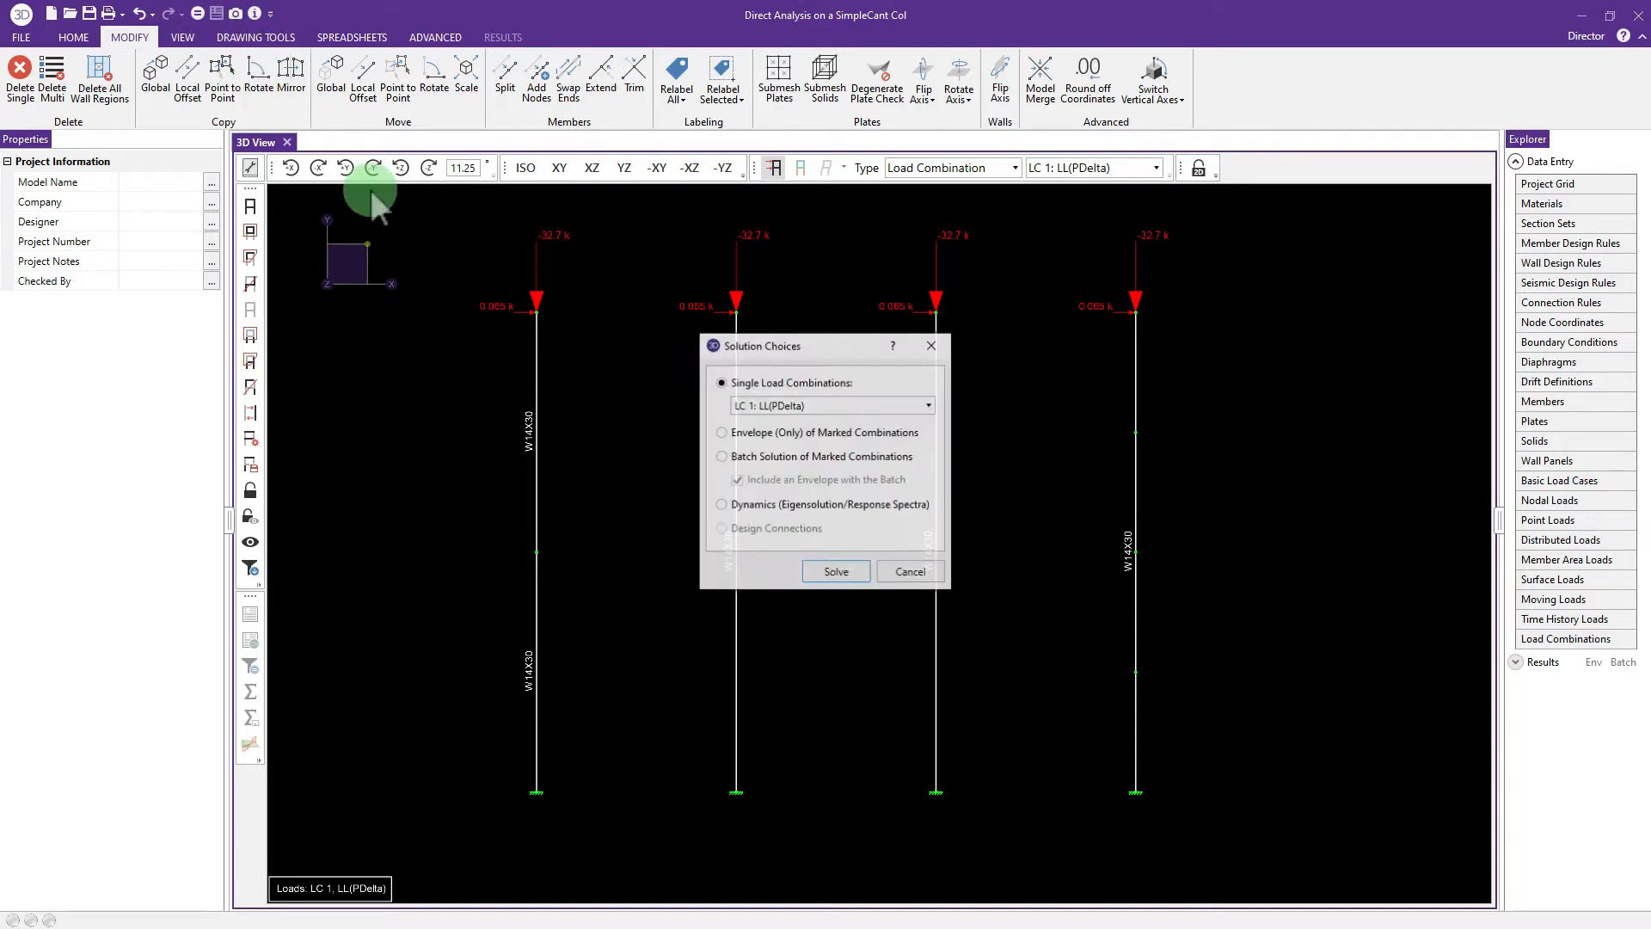
pyautogui.click(835, 572)
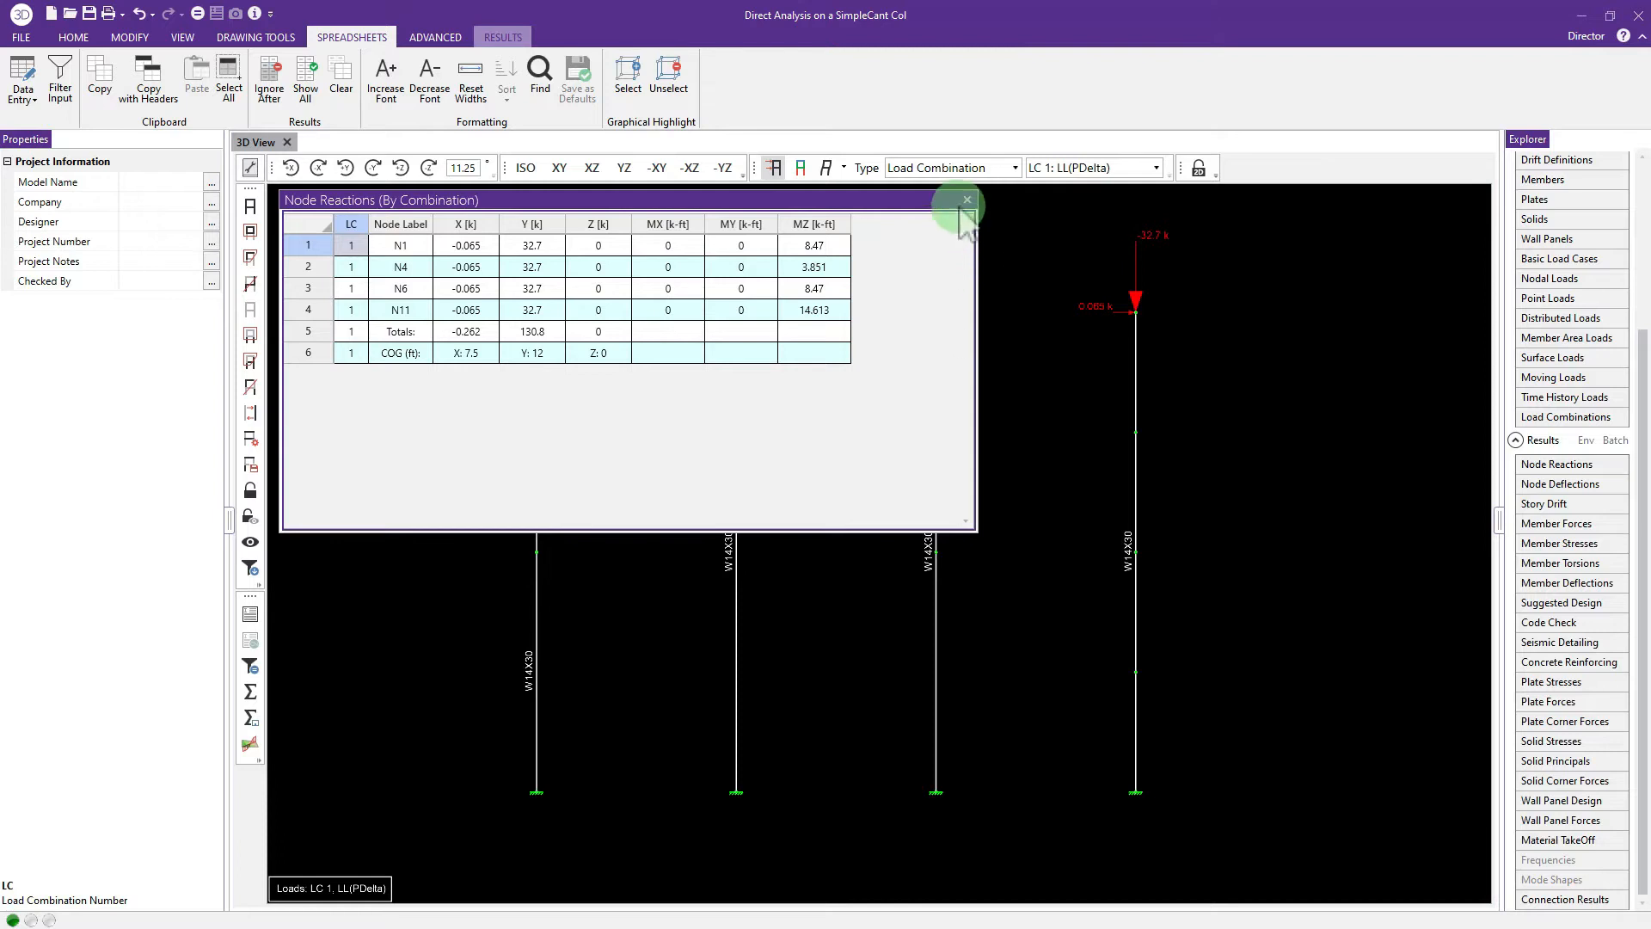
pyautogui.click(967, 200)
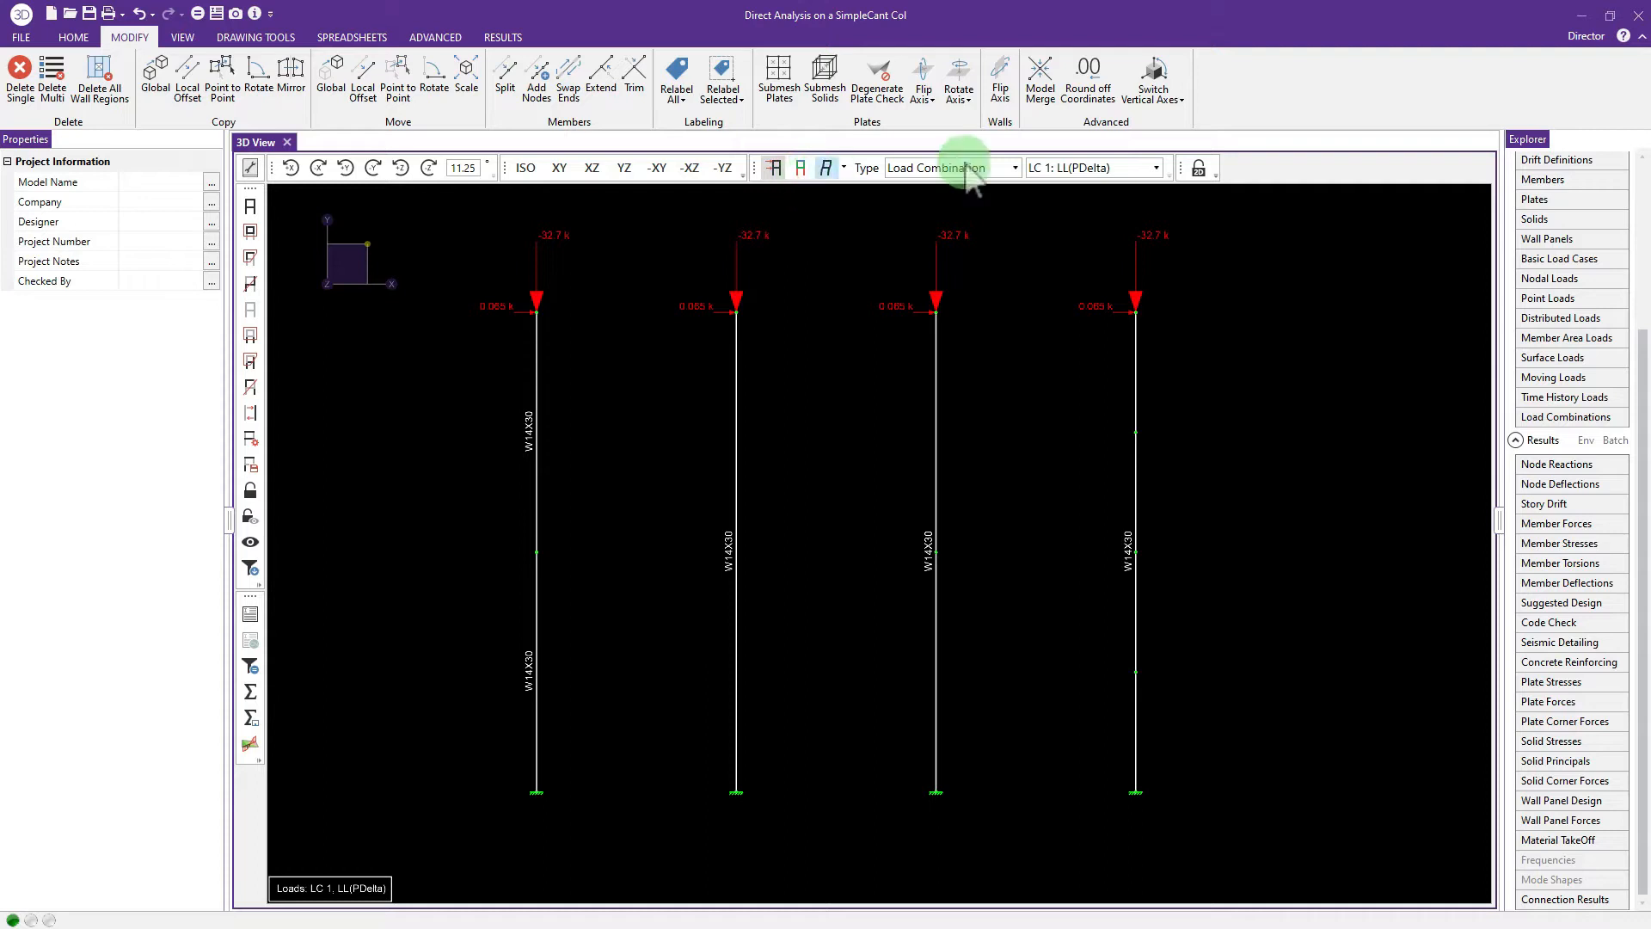
# Step: Show the Myy bending moment diagrams on the four columns
pyautogui.click(83, 40)
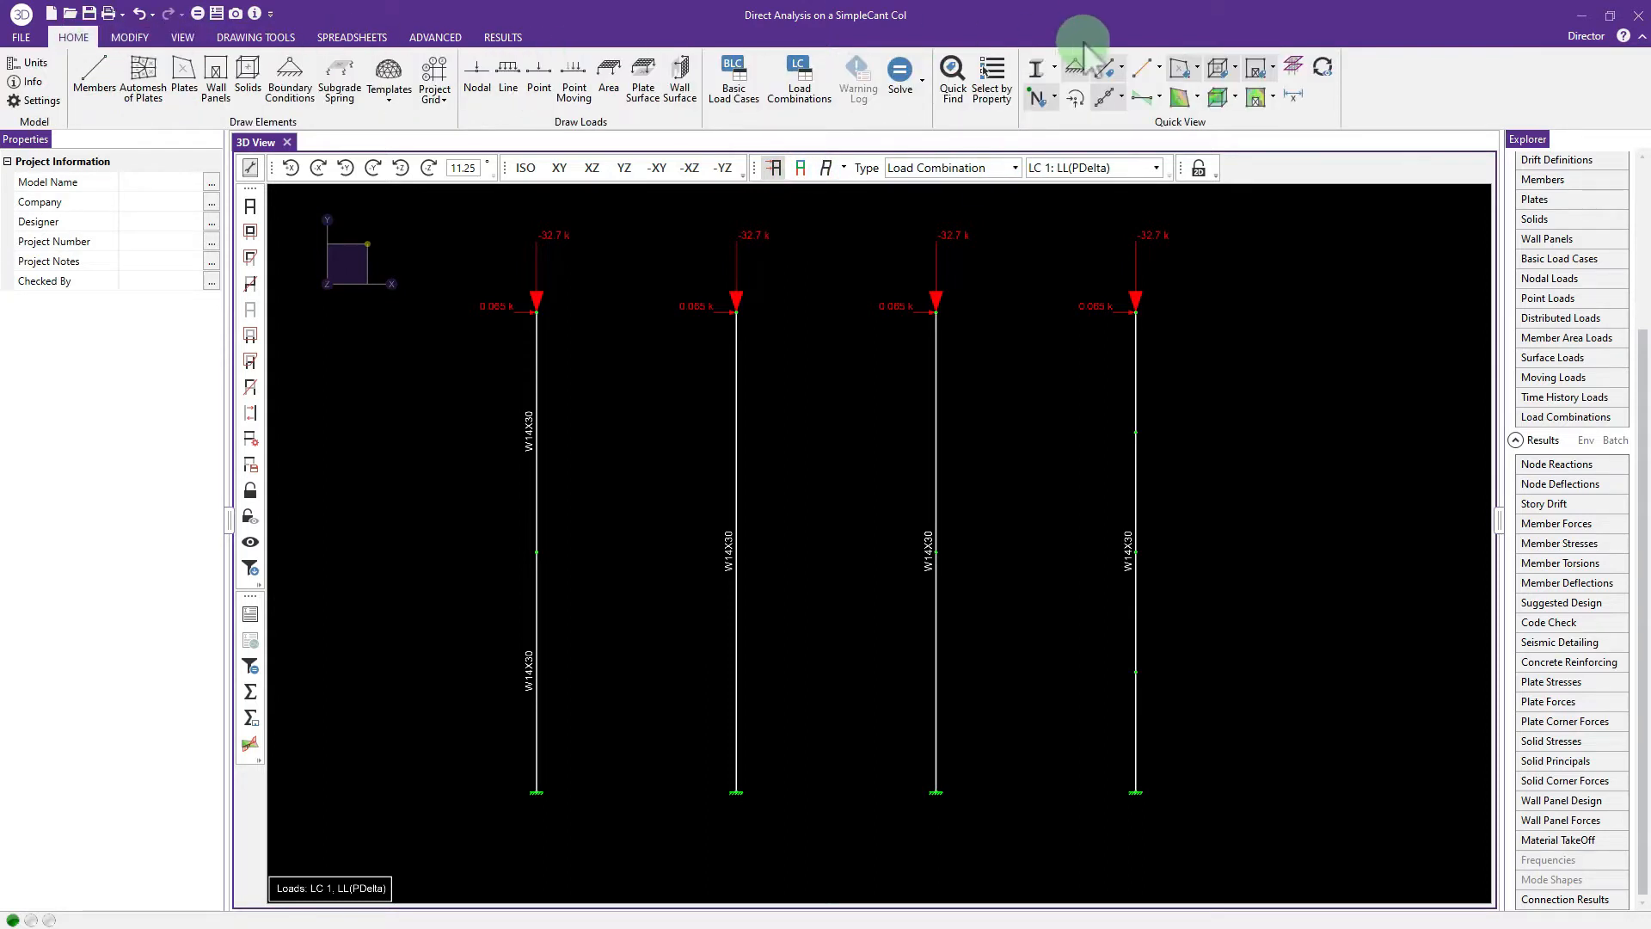
pyautogui.click(1160, 97)
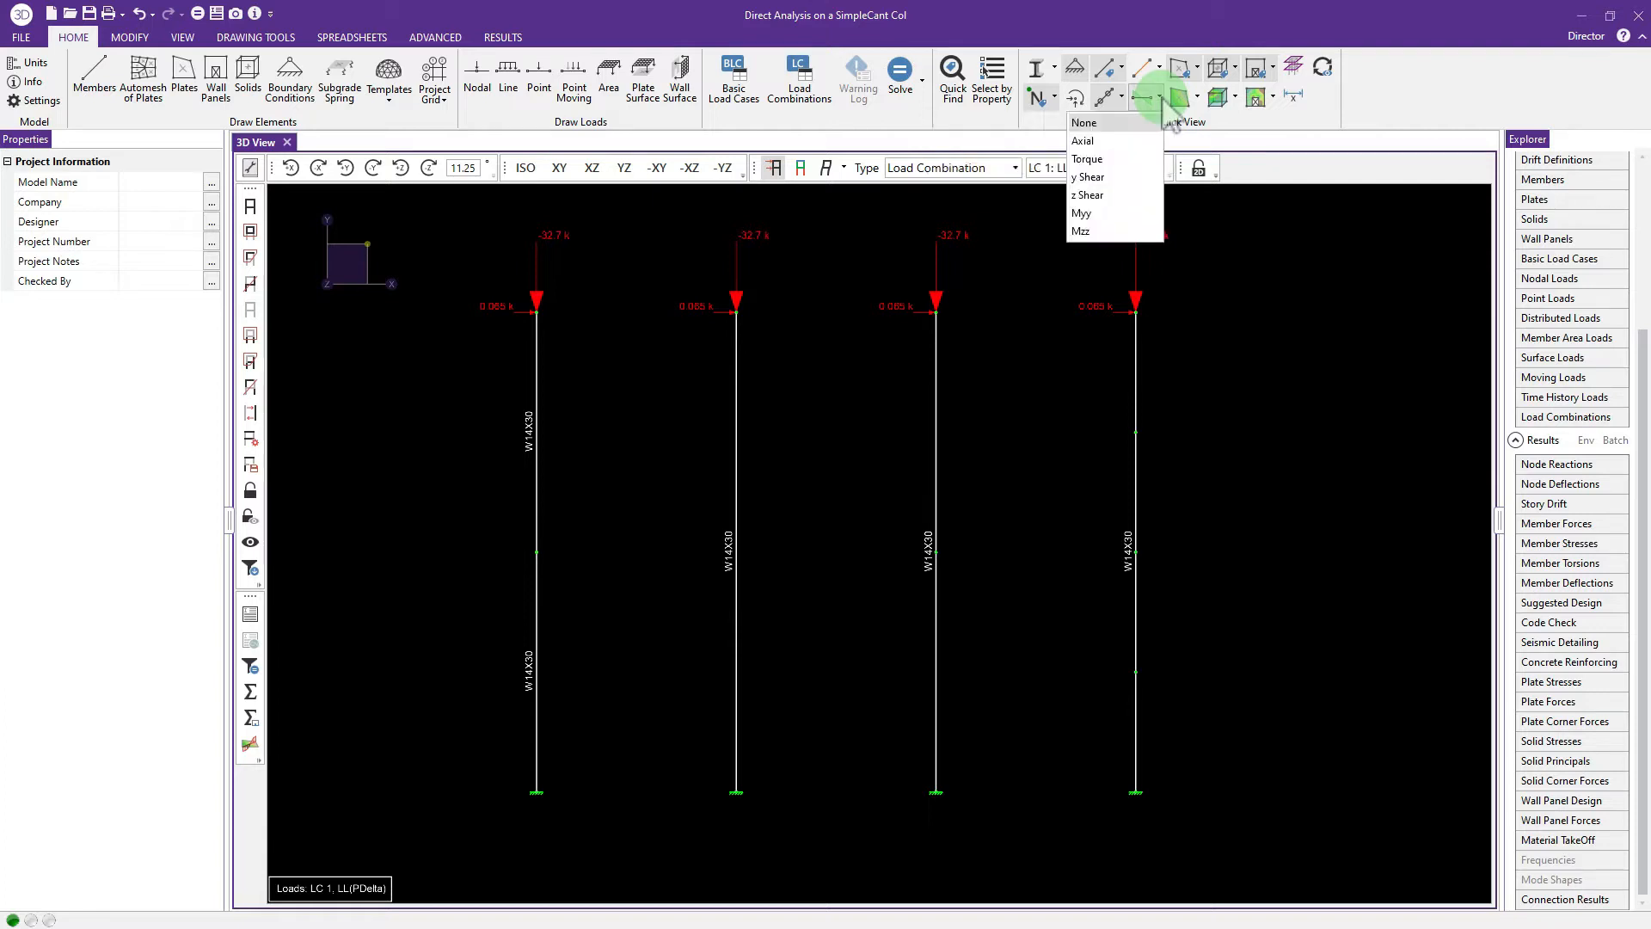
pyautogui.click(1087, 208)
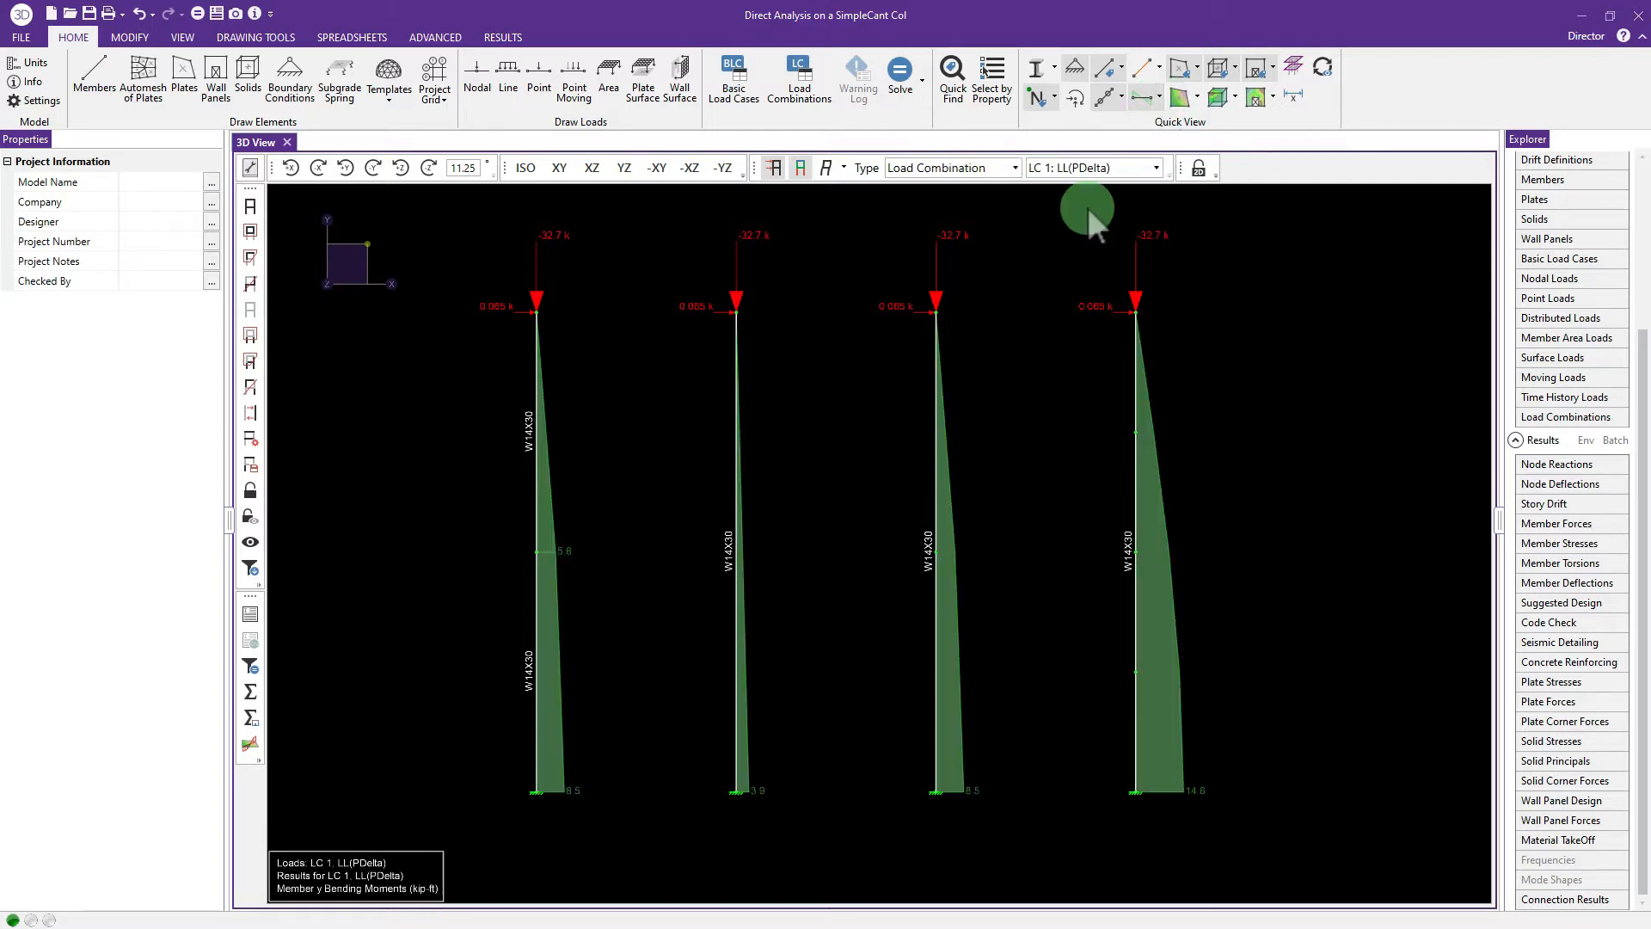
pyautogui.moveTo(1038, 550); pyautogui.dragTo(1042, 543, button='middle')
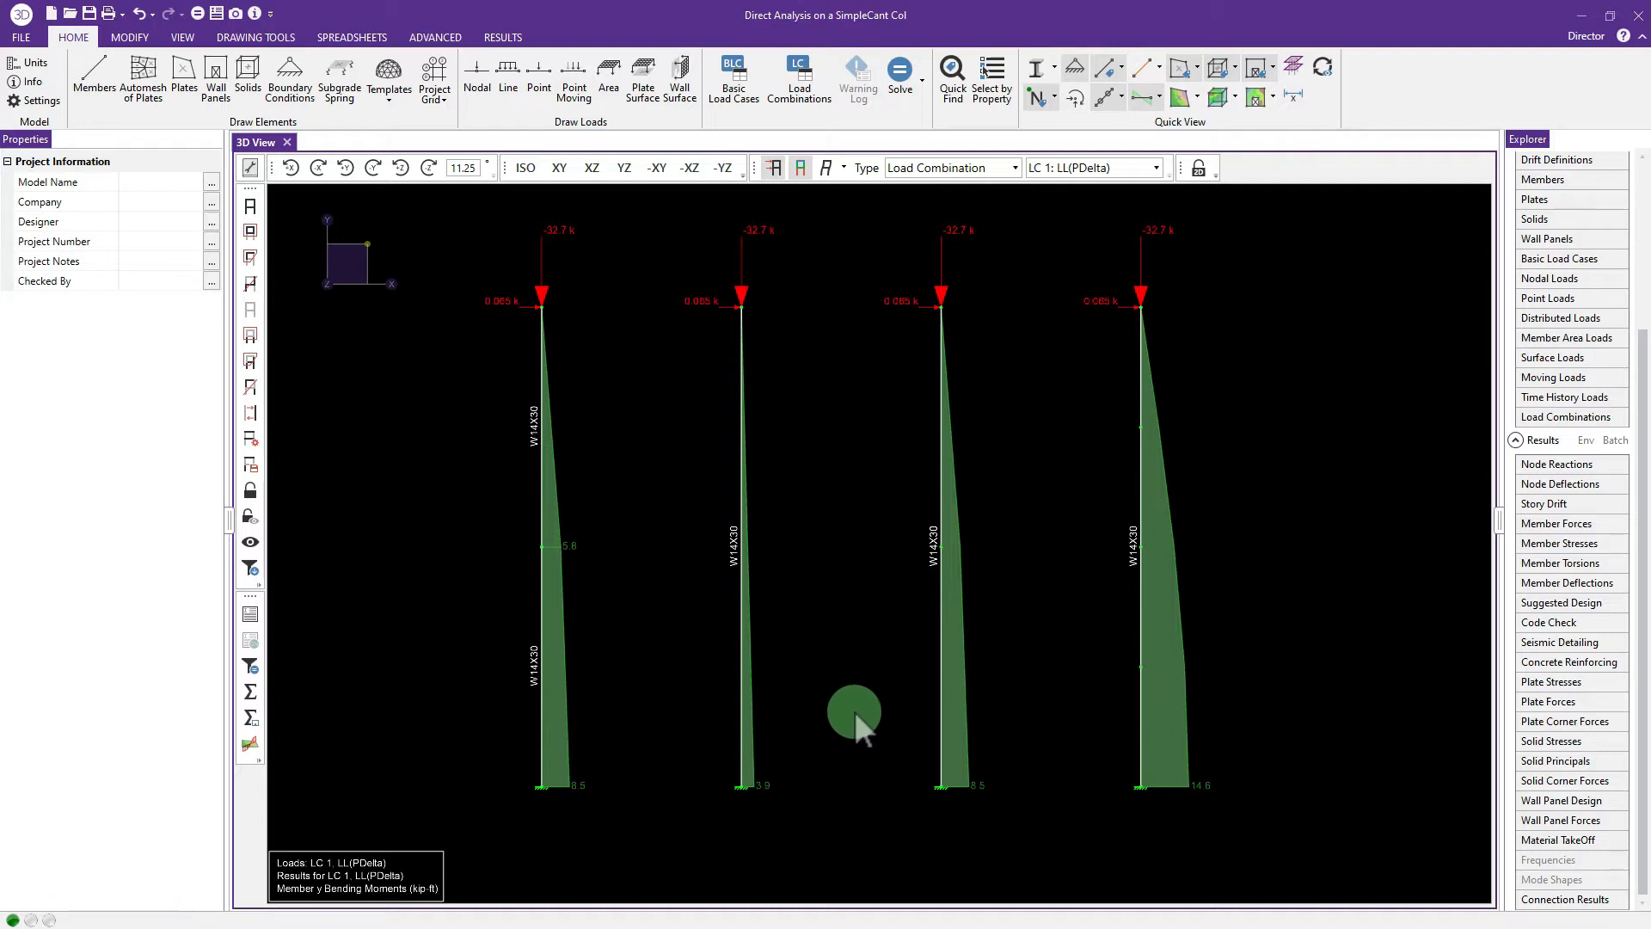
# Step: Change the moment units to kip-in, converting the existing data, and accept clearing the results
pyautogui.scroll(3, 812, 783)
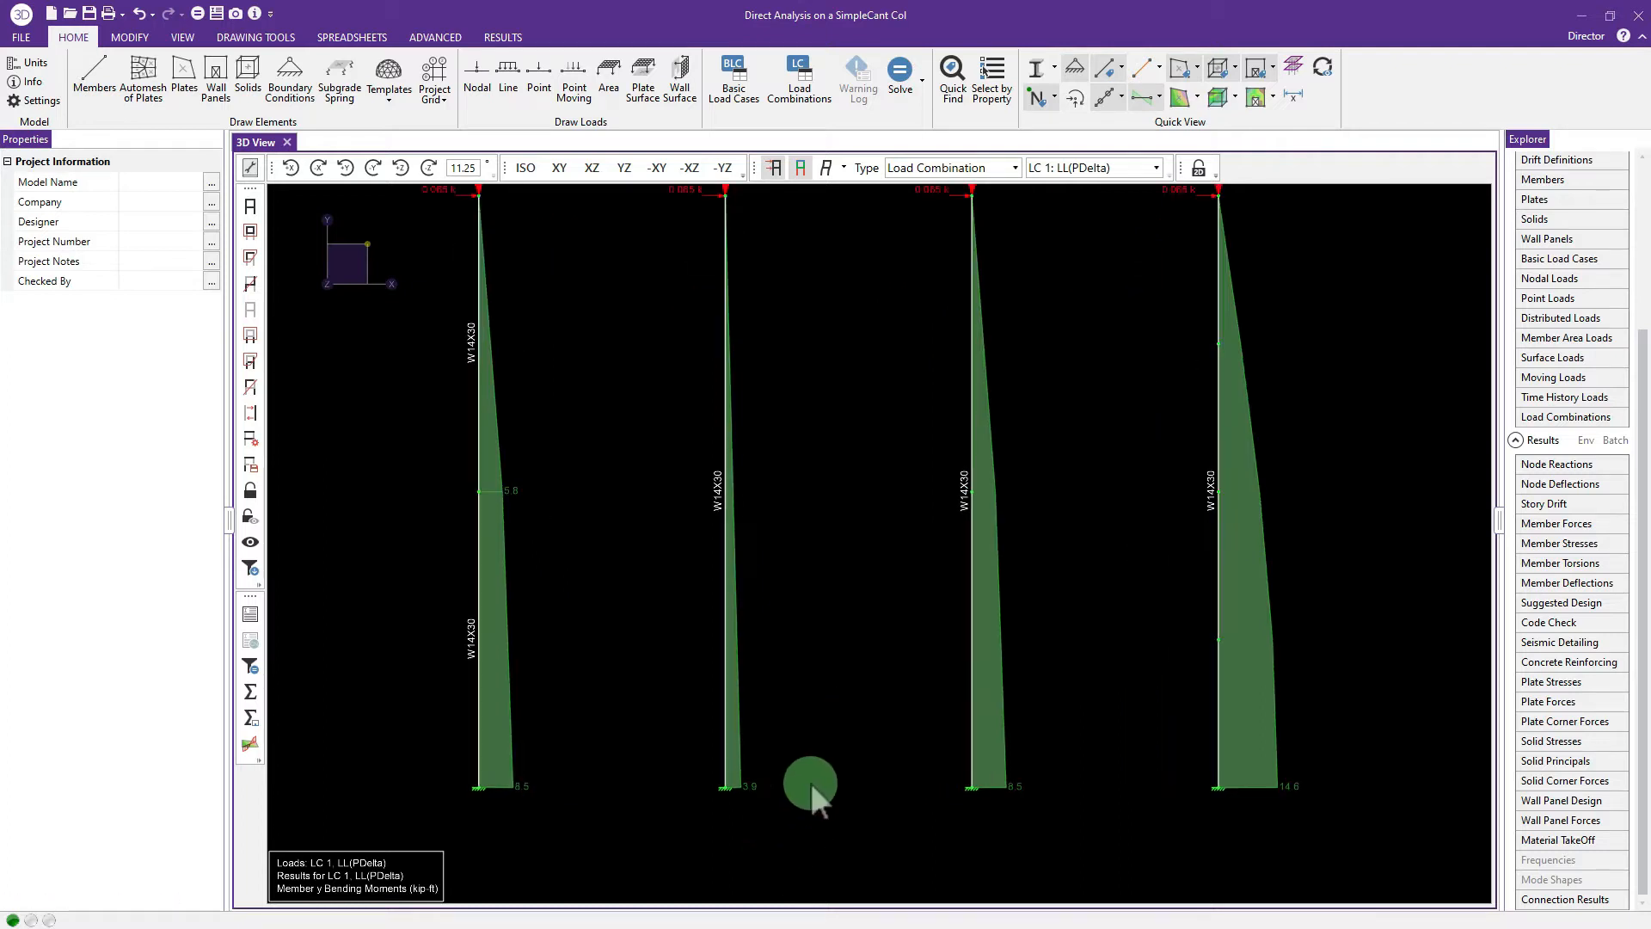
pyautogui.scroll(3, 446, 792)
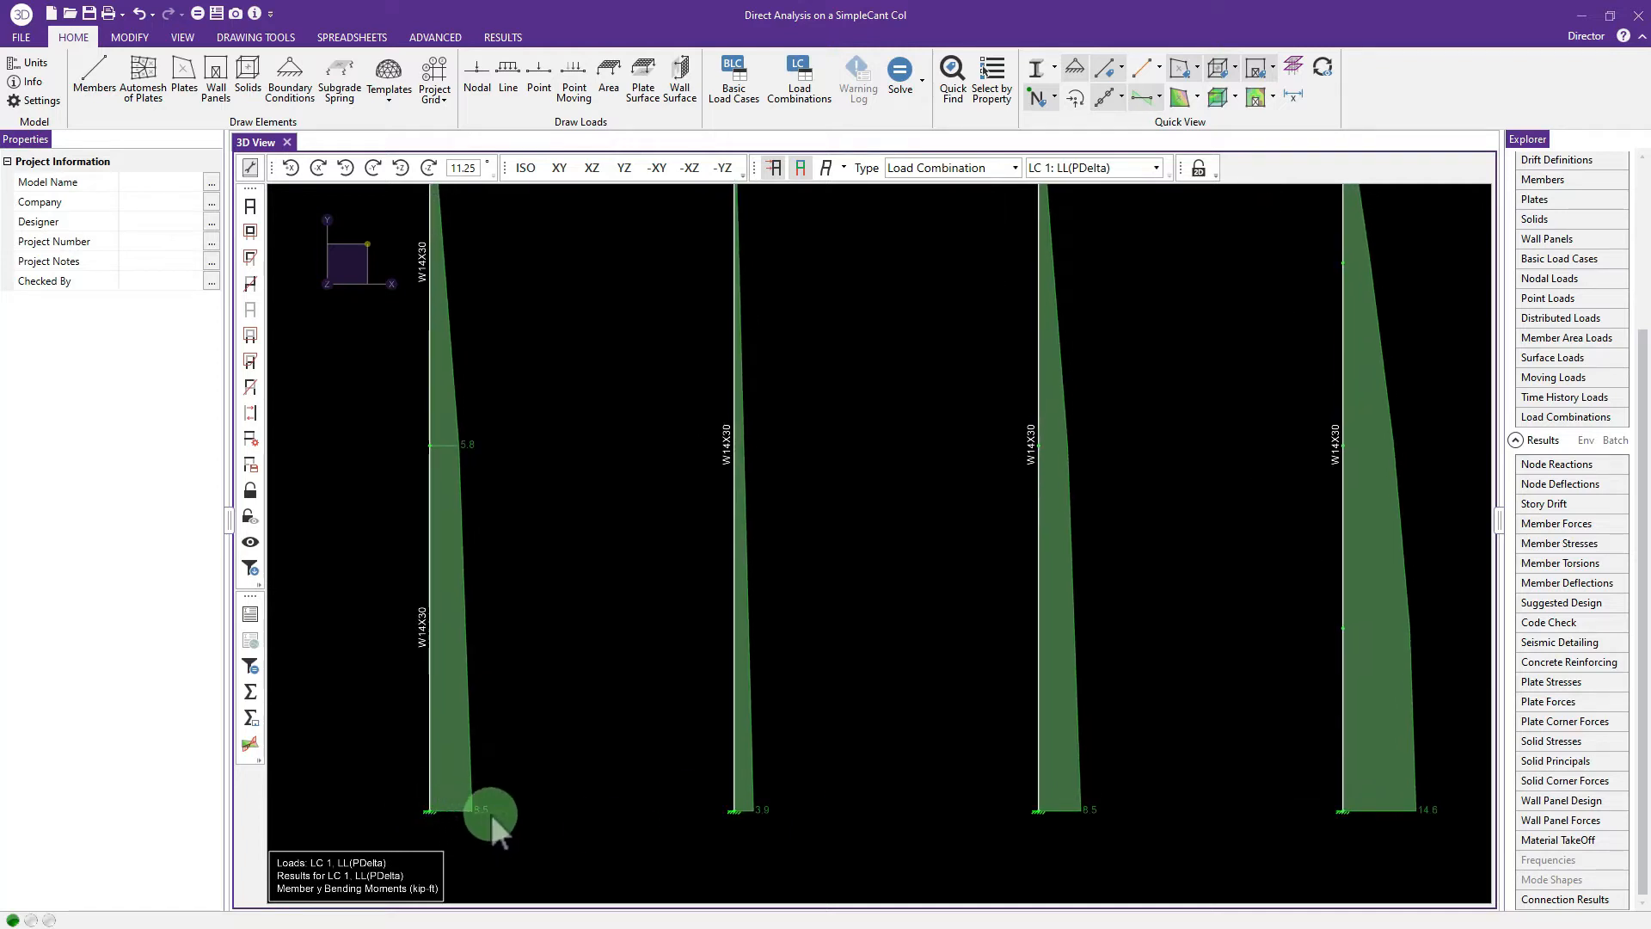
pyautogui.scroll(-2, 533, 818)
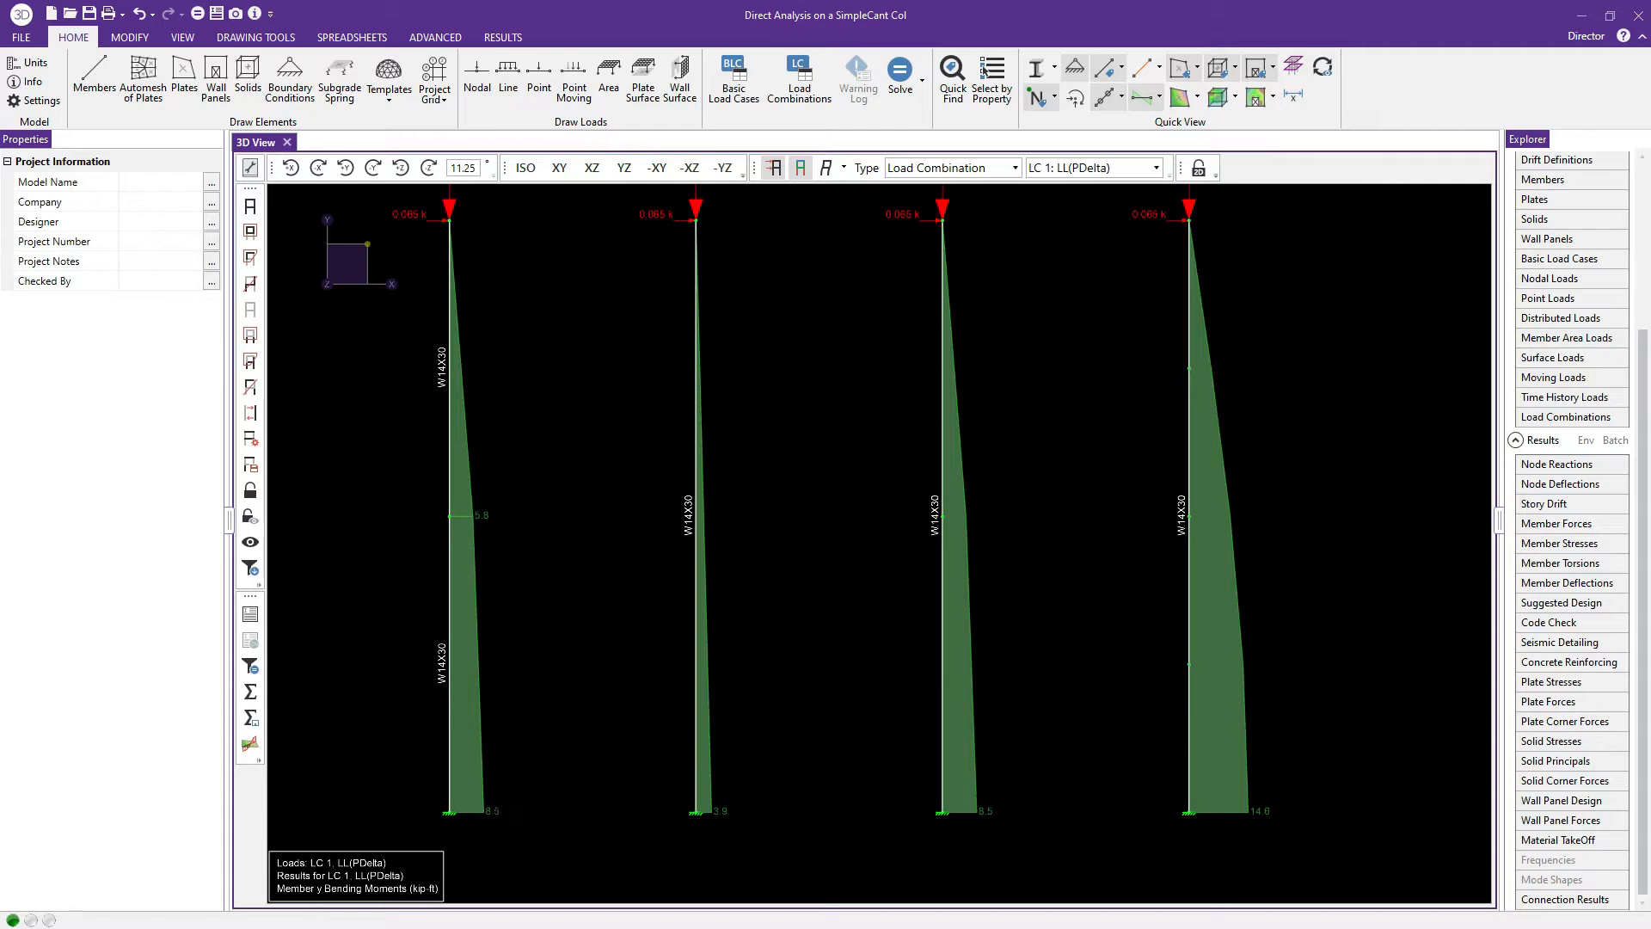
pyautogui.scroll(-1, 607, 664)
pyautogui.scroll(1, 609, 662)
pyautogui.scroll(-2, 609, 662)
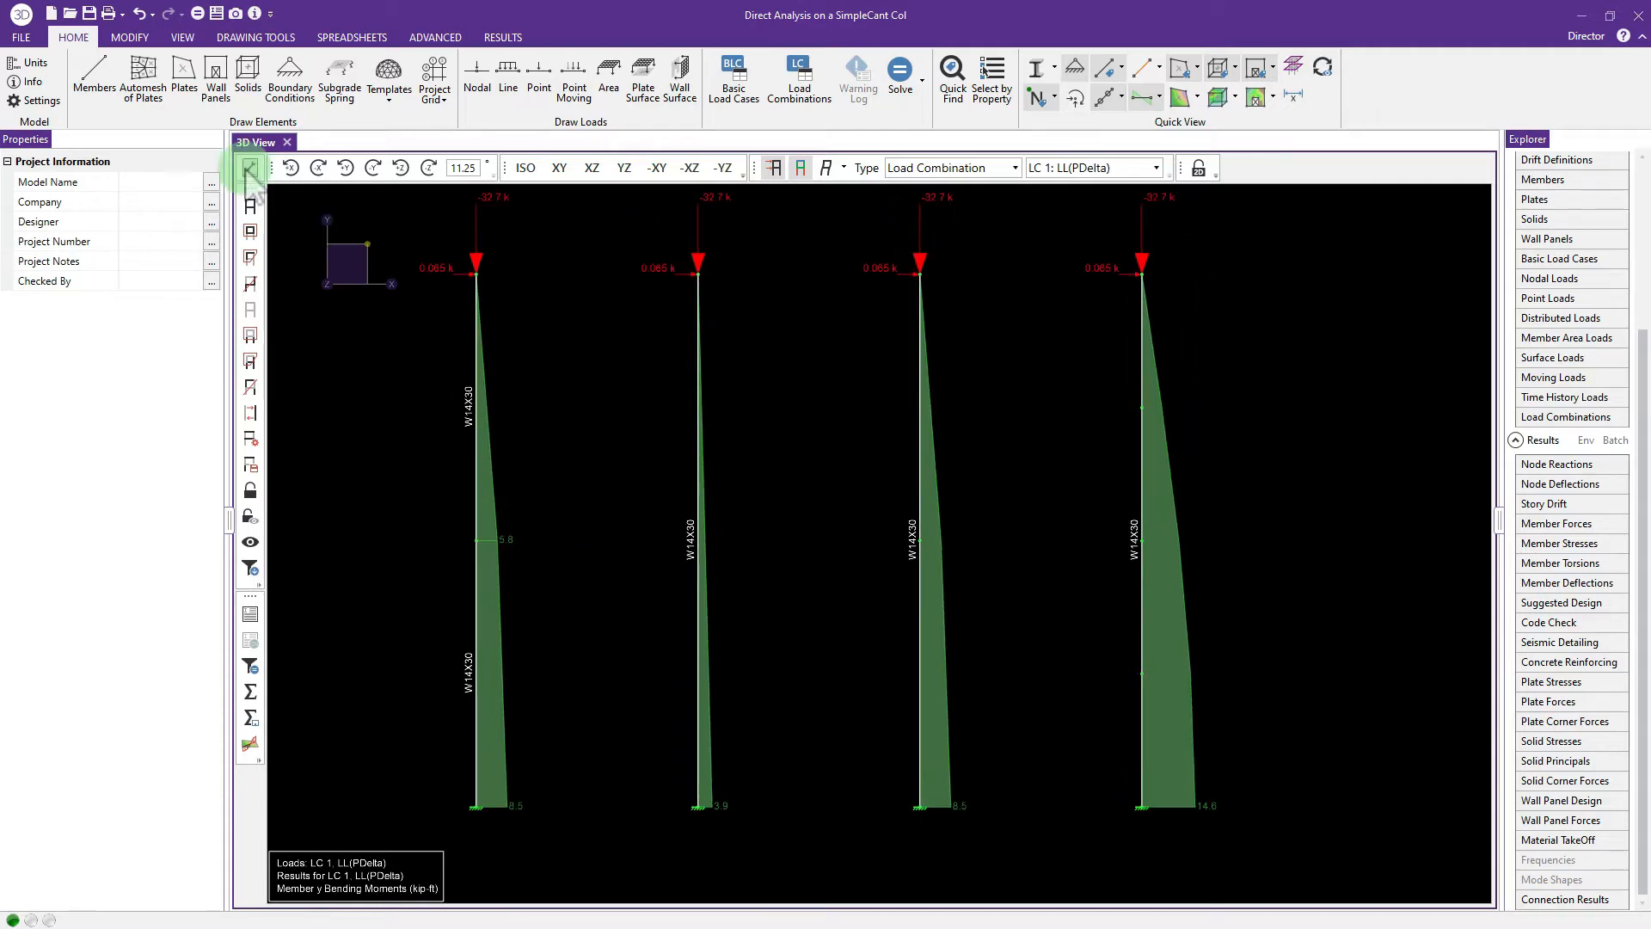
pyautogui.click(26, 64)
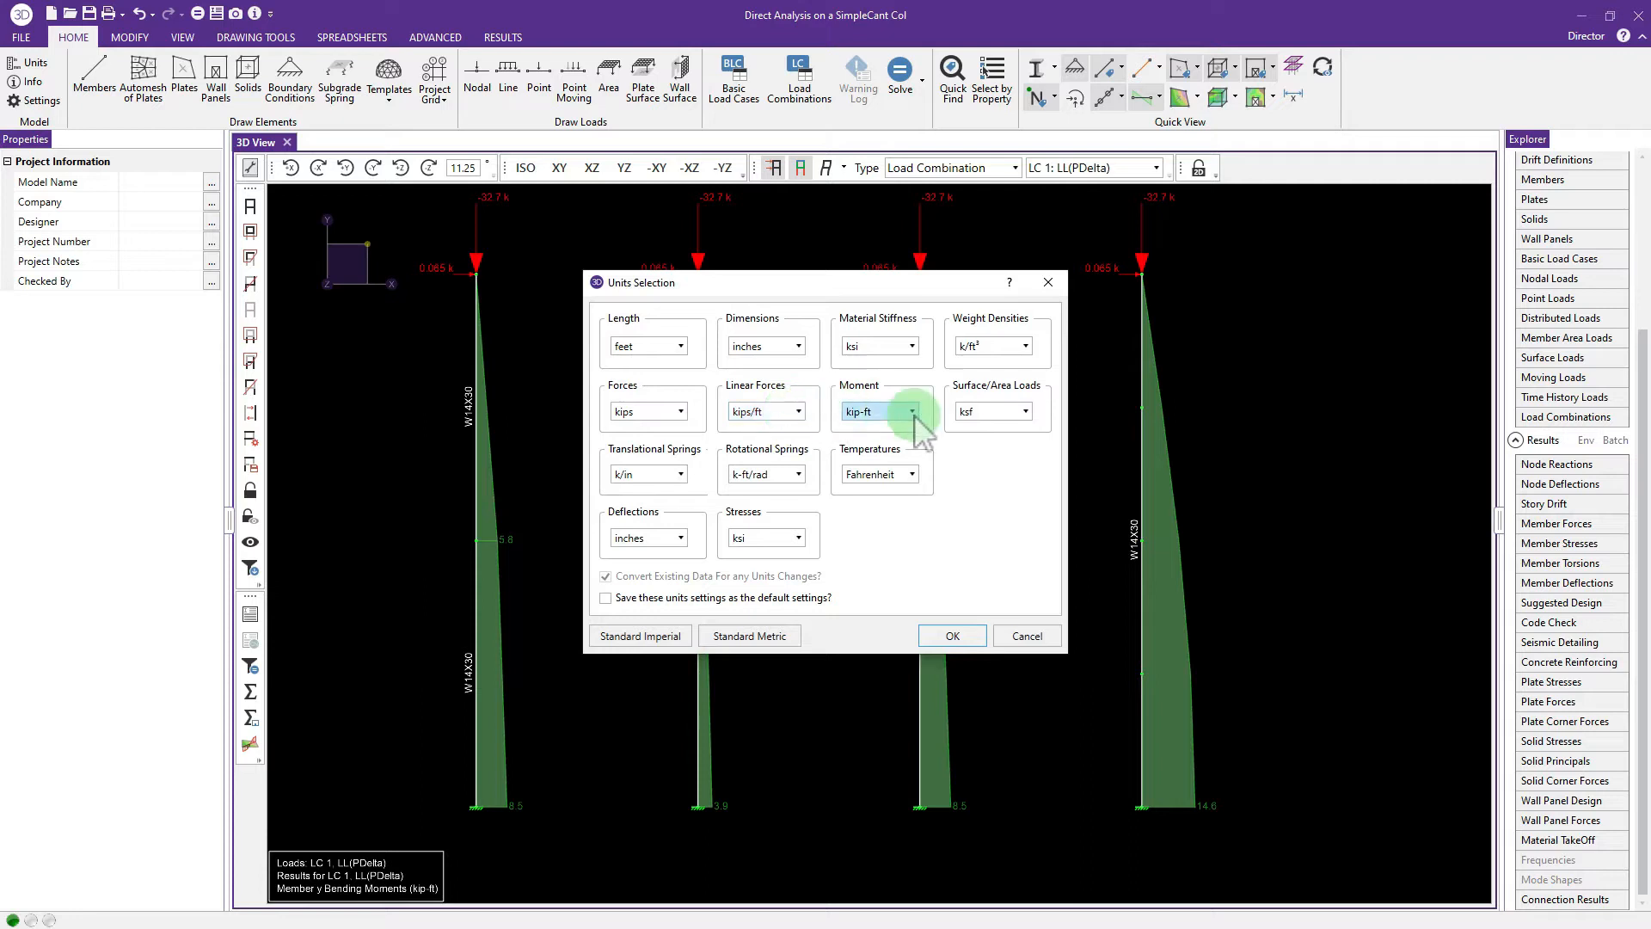
pyautogui.click(904, 412)
pyautogui.click(891, 499)
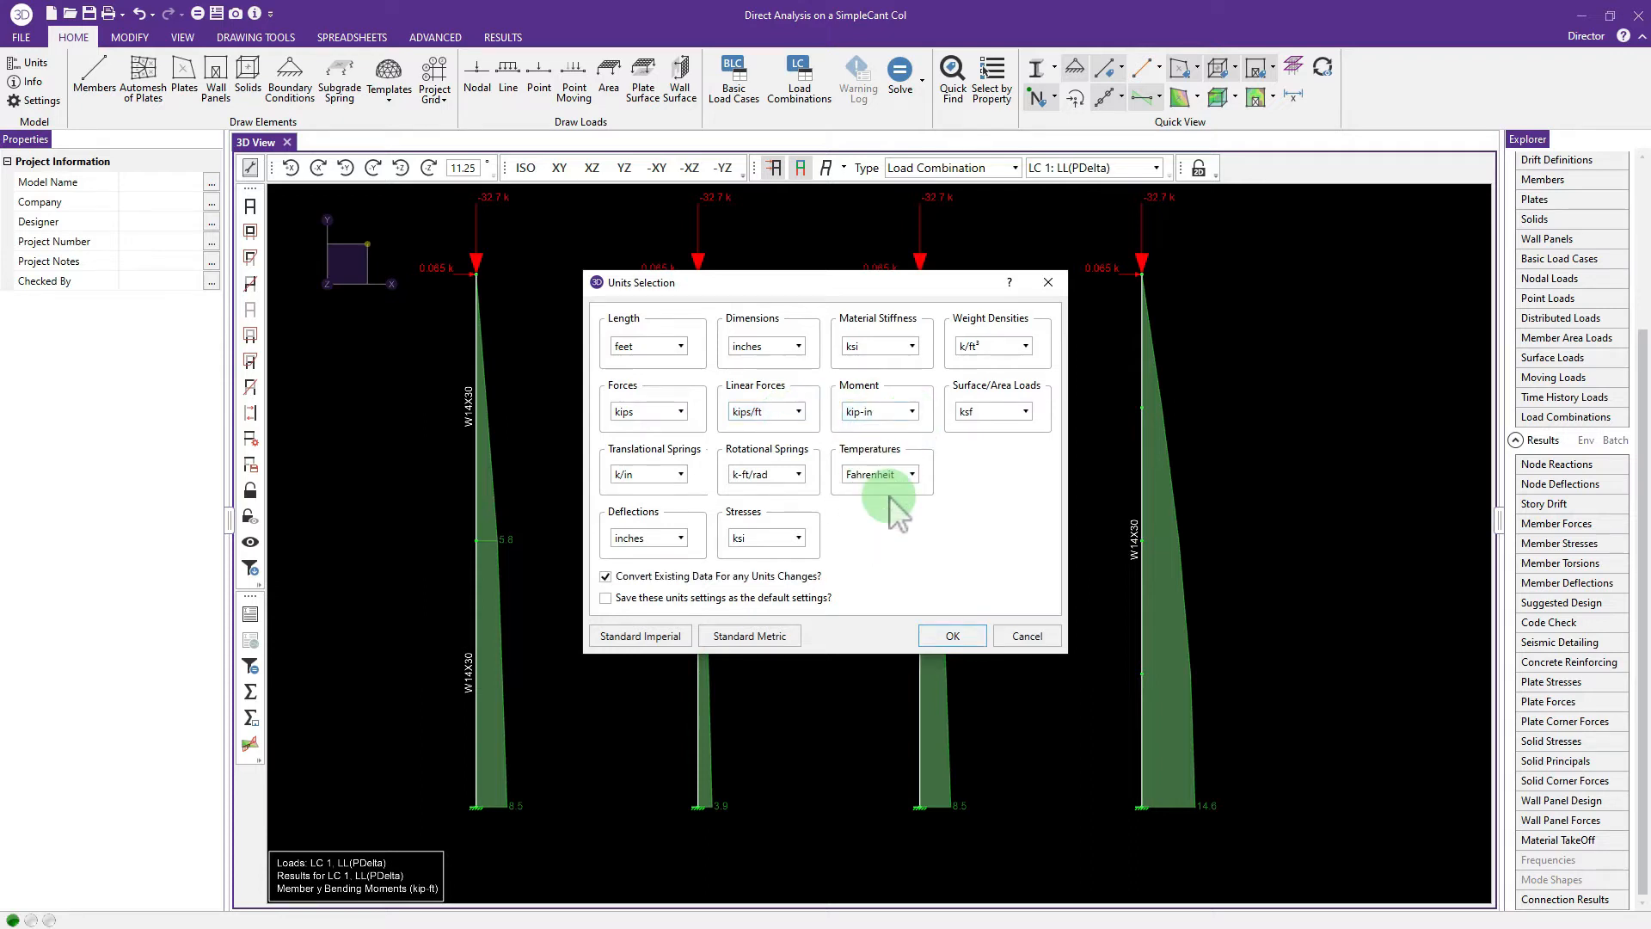
pyautogui.click(951, 635)
pyautogui.click(872, 519)
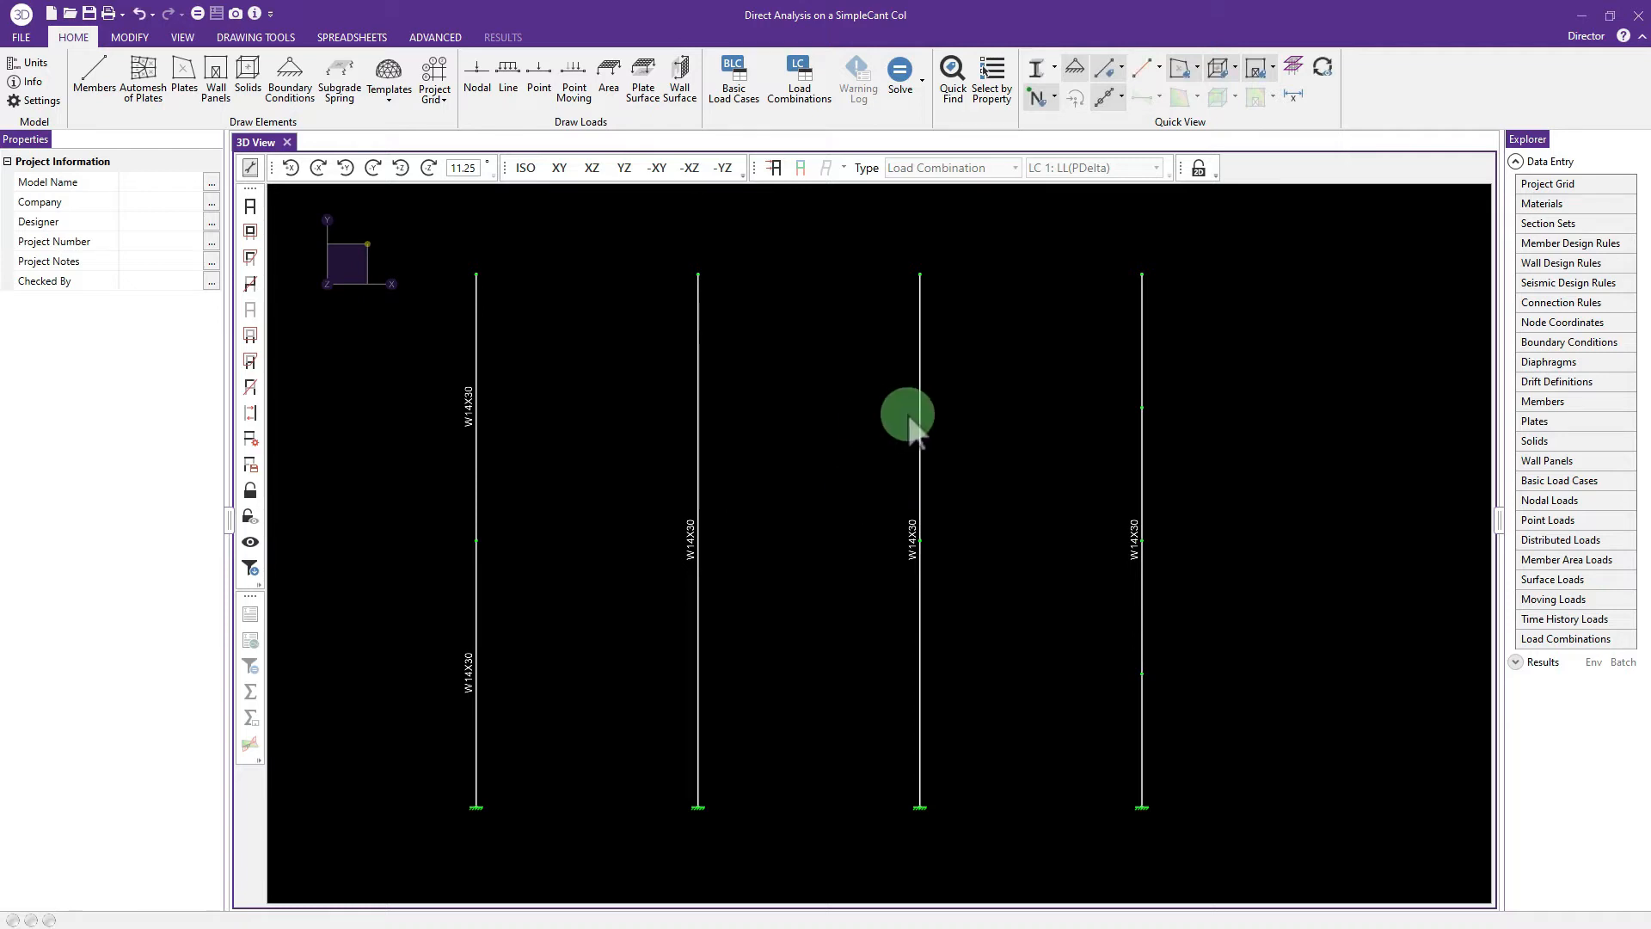
# Step: Re-solve the single load combination LC 1: LL(PDelta) and display the Myy bending moment diagrams on the columns
pyautogui.click(900, 73)
pyautogui.click(841, 570)
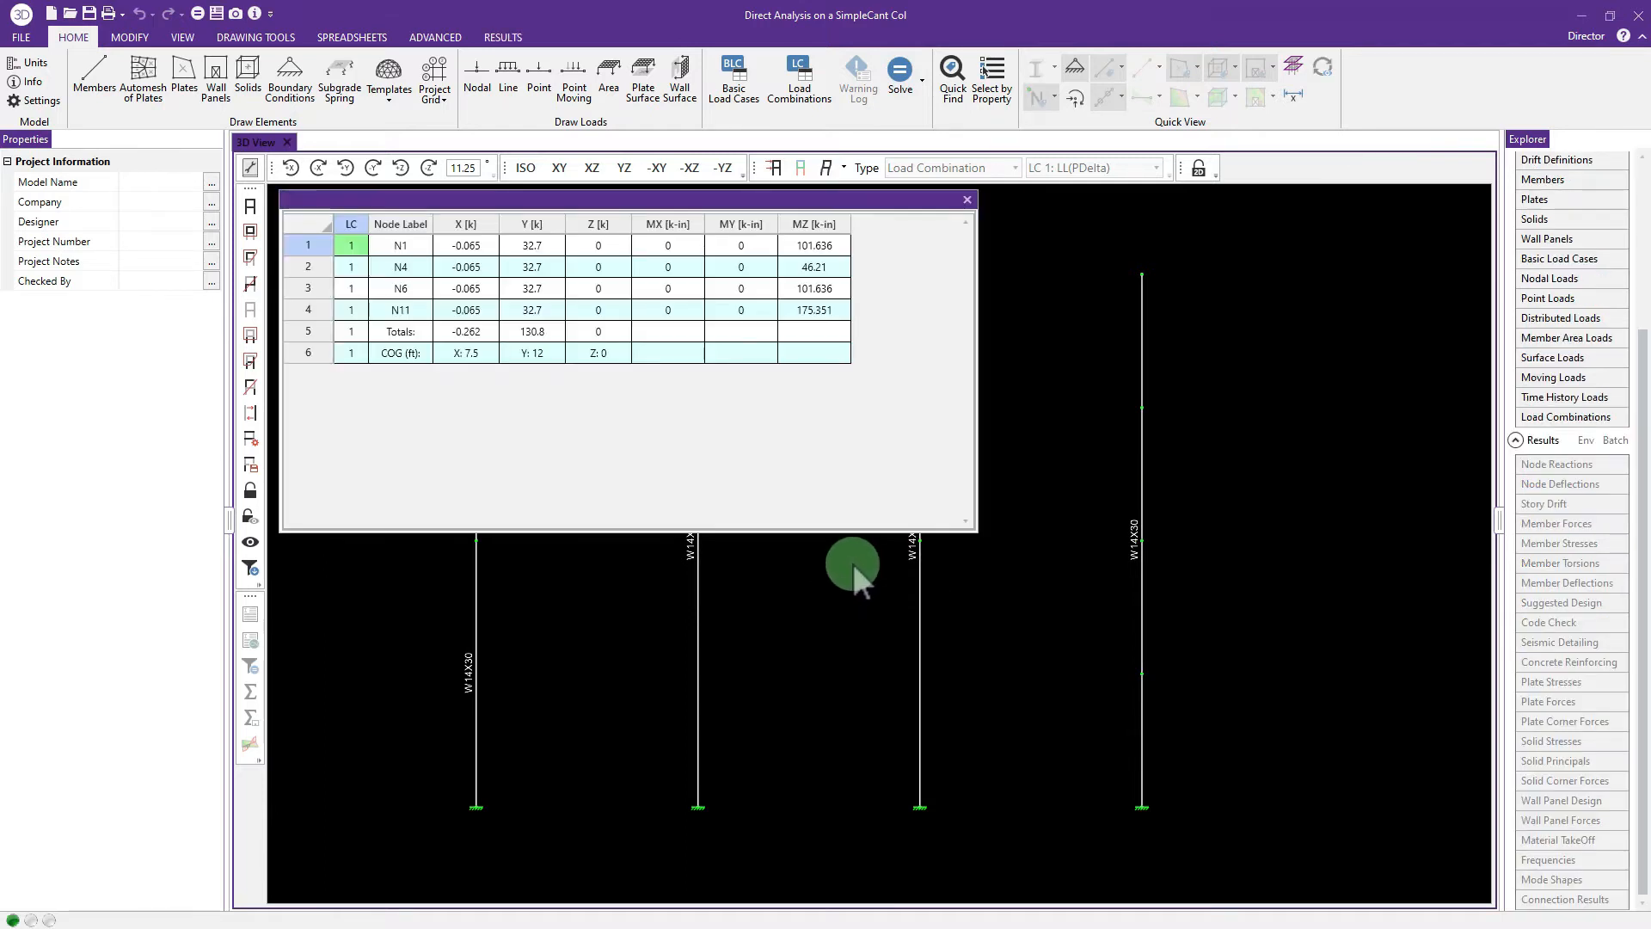
pyautogui.click(968, 199)
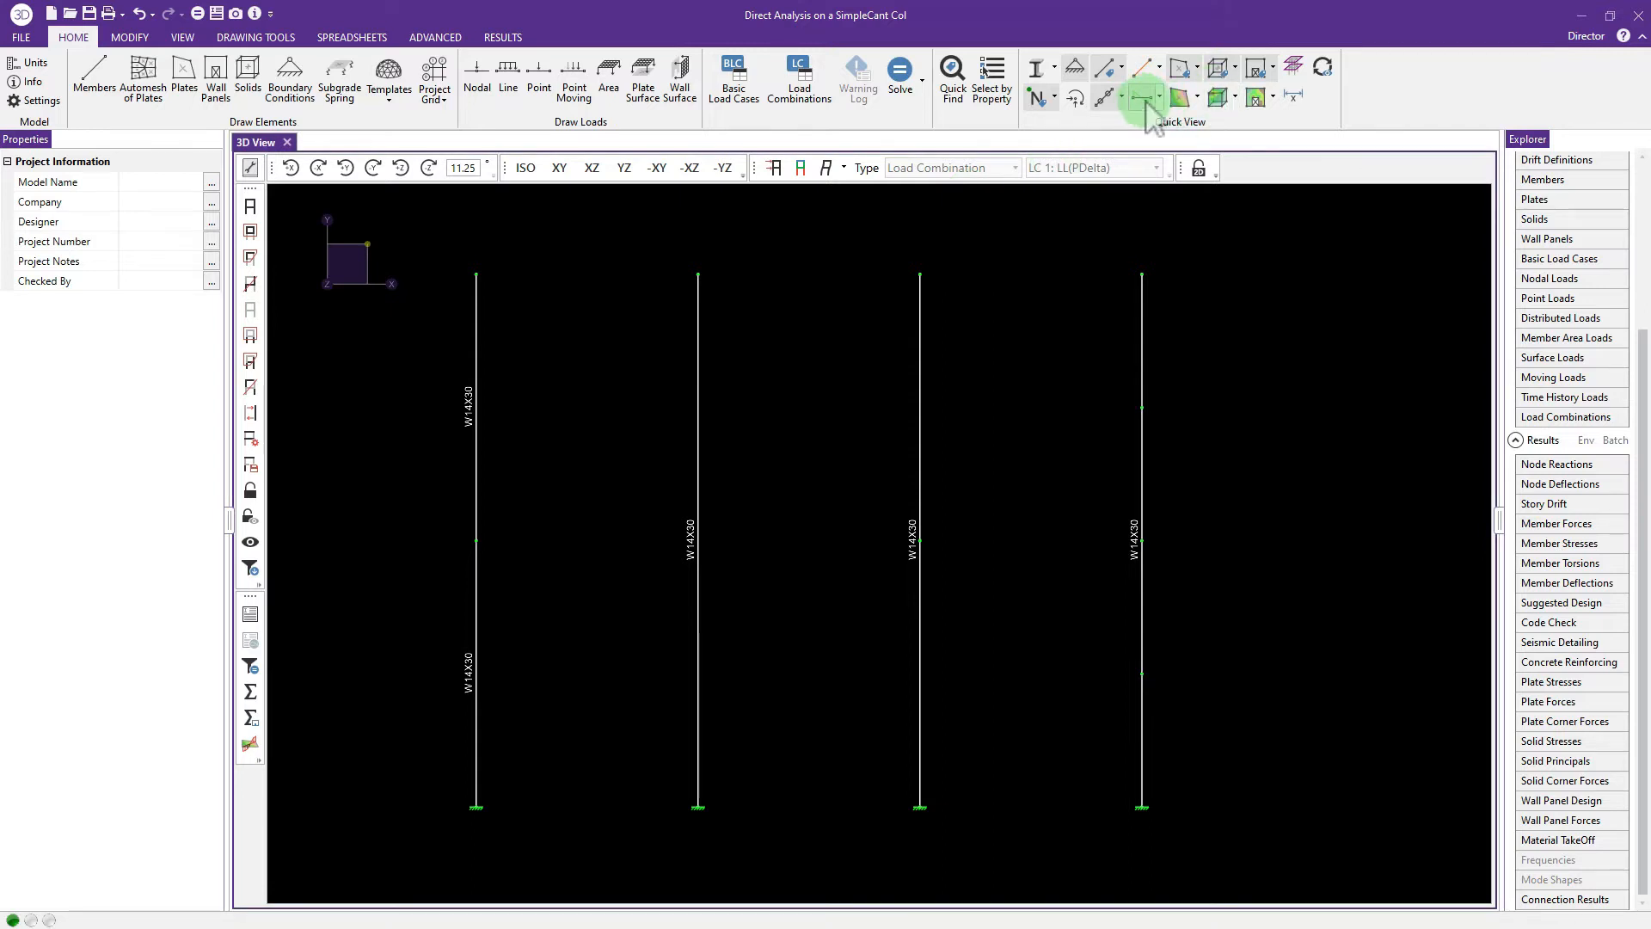
pyautogui.click(1160, 97)
pyautogui.click(1109, 211)
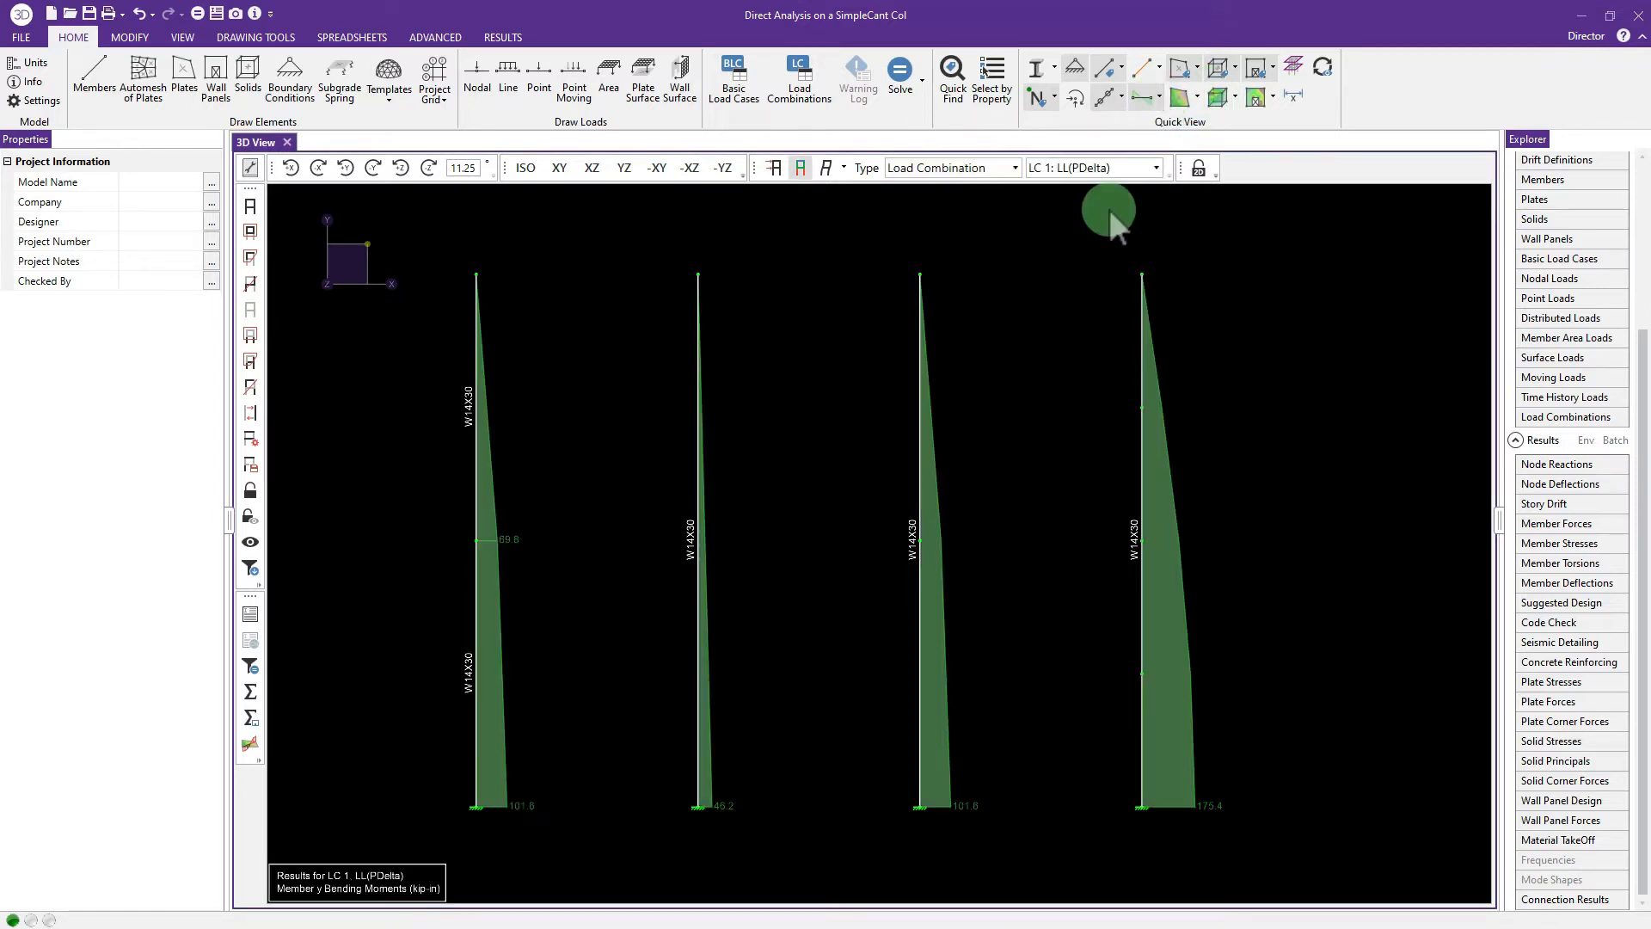
# Step: Compare the base bending moments of the four columns on their Myy diagrams
pyautogui.scroll(2, 975, 731)
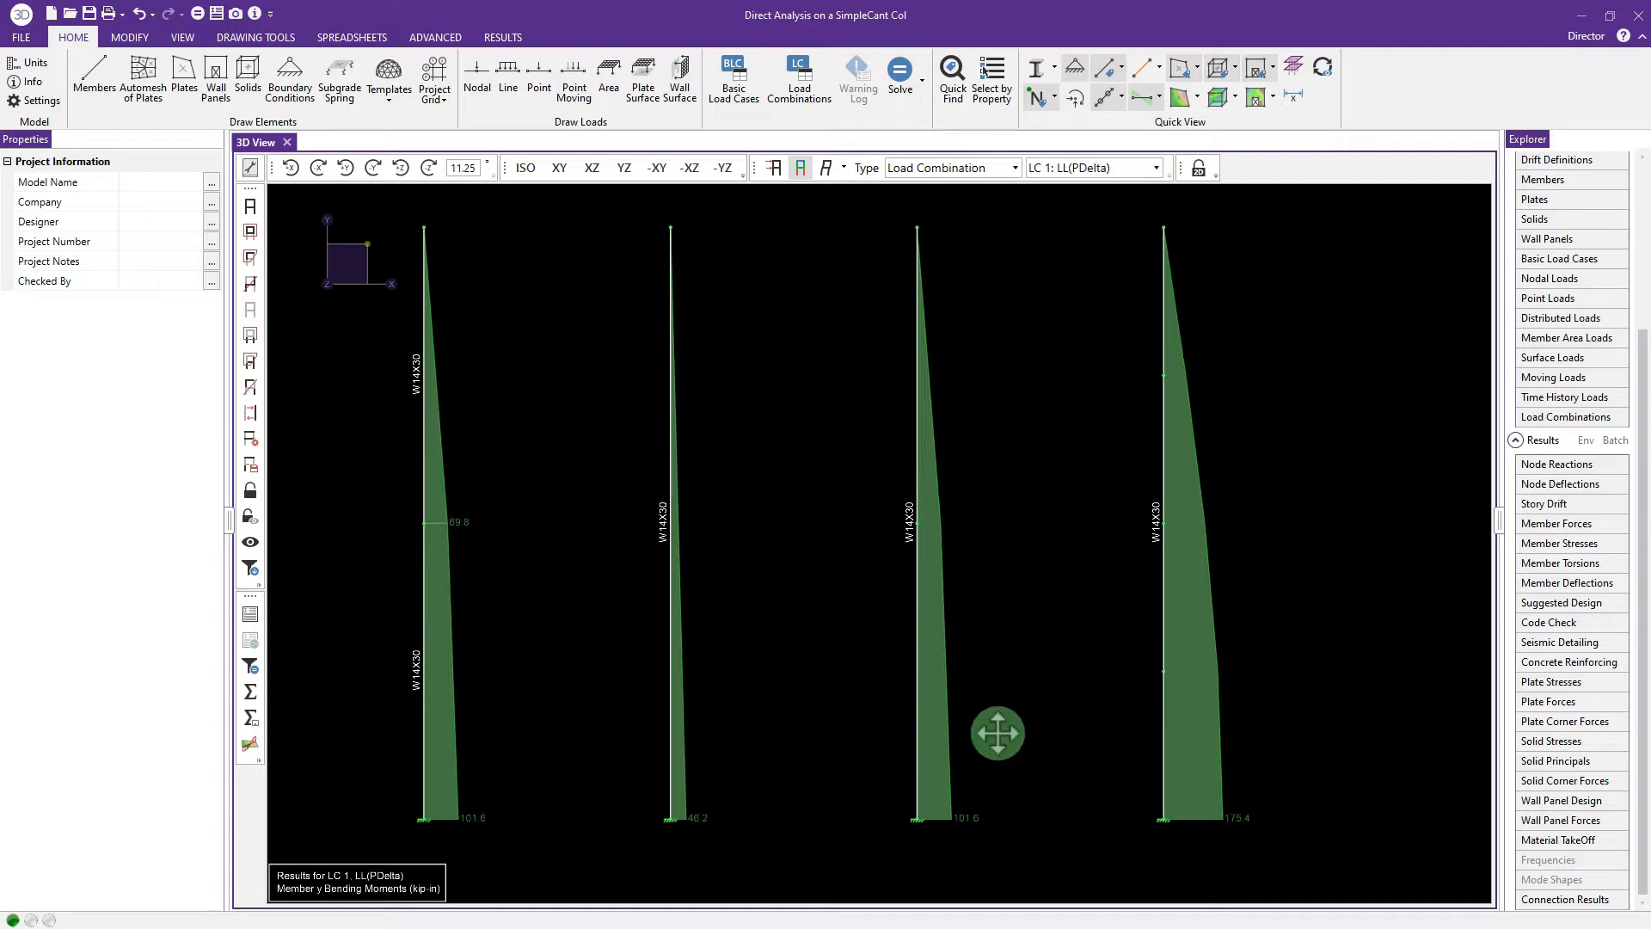
pyautogui.scroll(1, 452, 857)
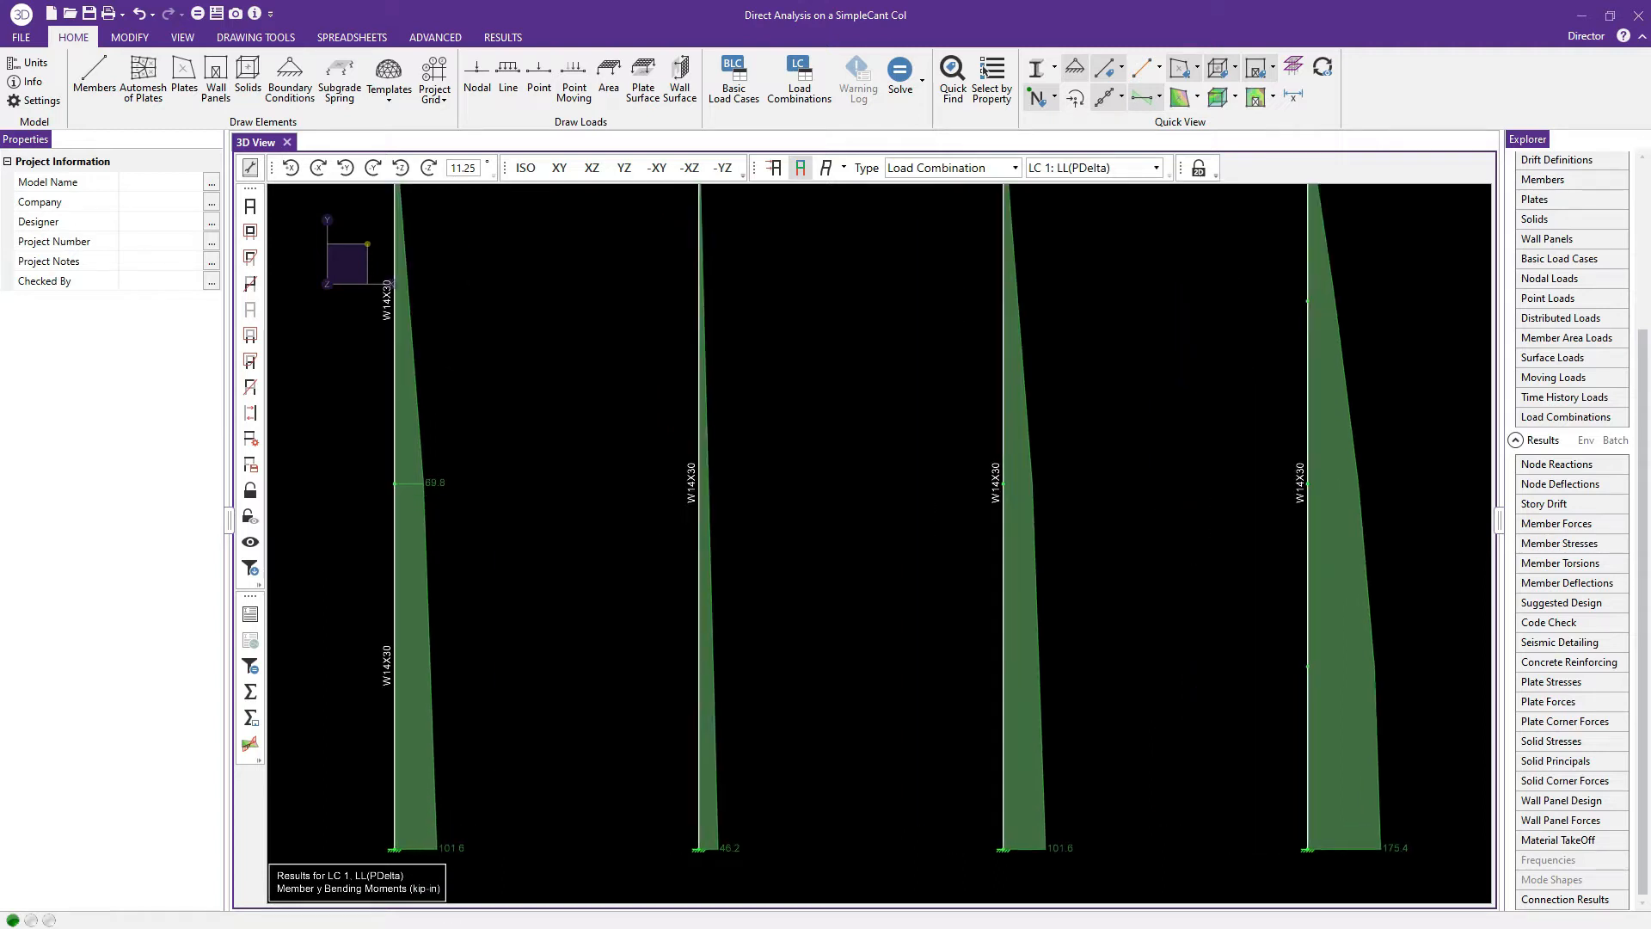
pyautogui.moveTo(470, 843); pyautogui.dragTo(521, 766, button='middle')
pyautogui.scroll(1, 504, 779)
pyautogui.scroll(-1, 509, 774)
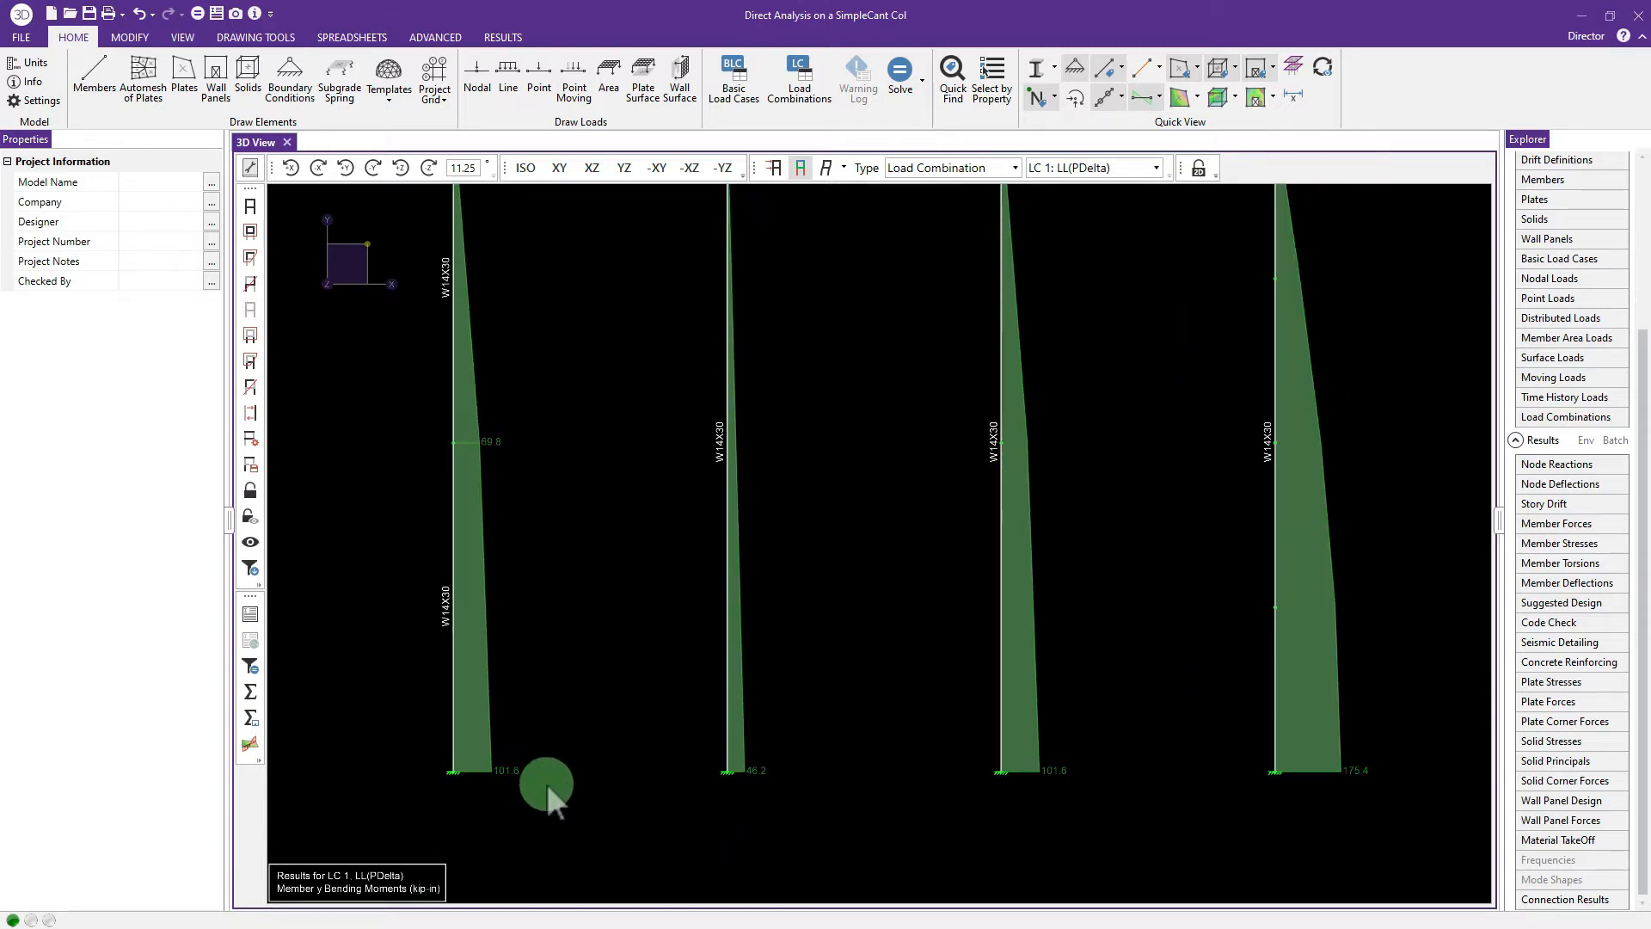
pyautogui.scroll(-2, 1069, 781)
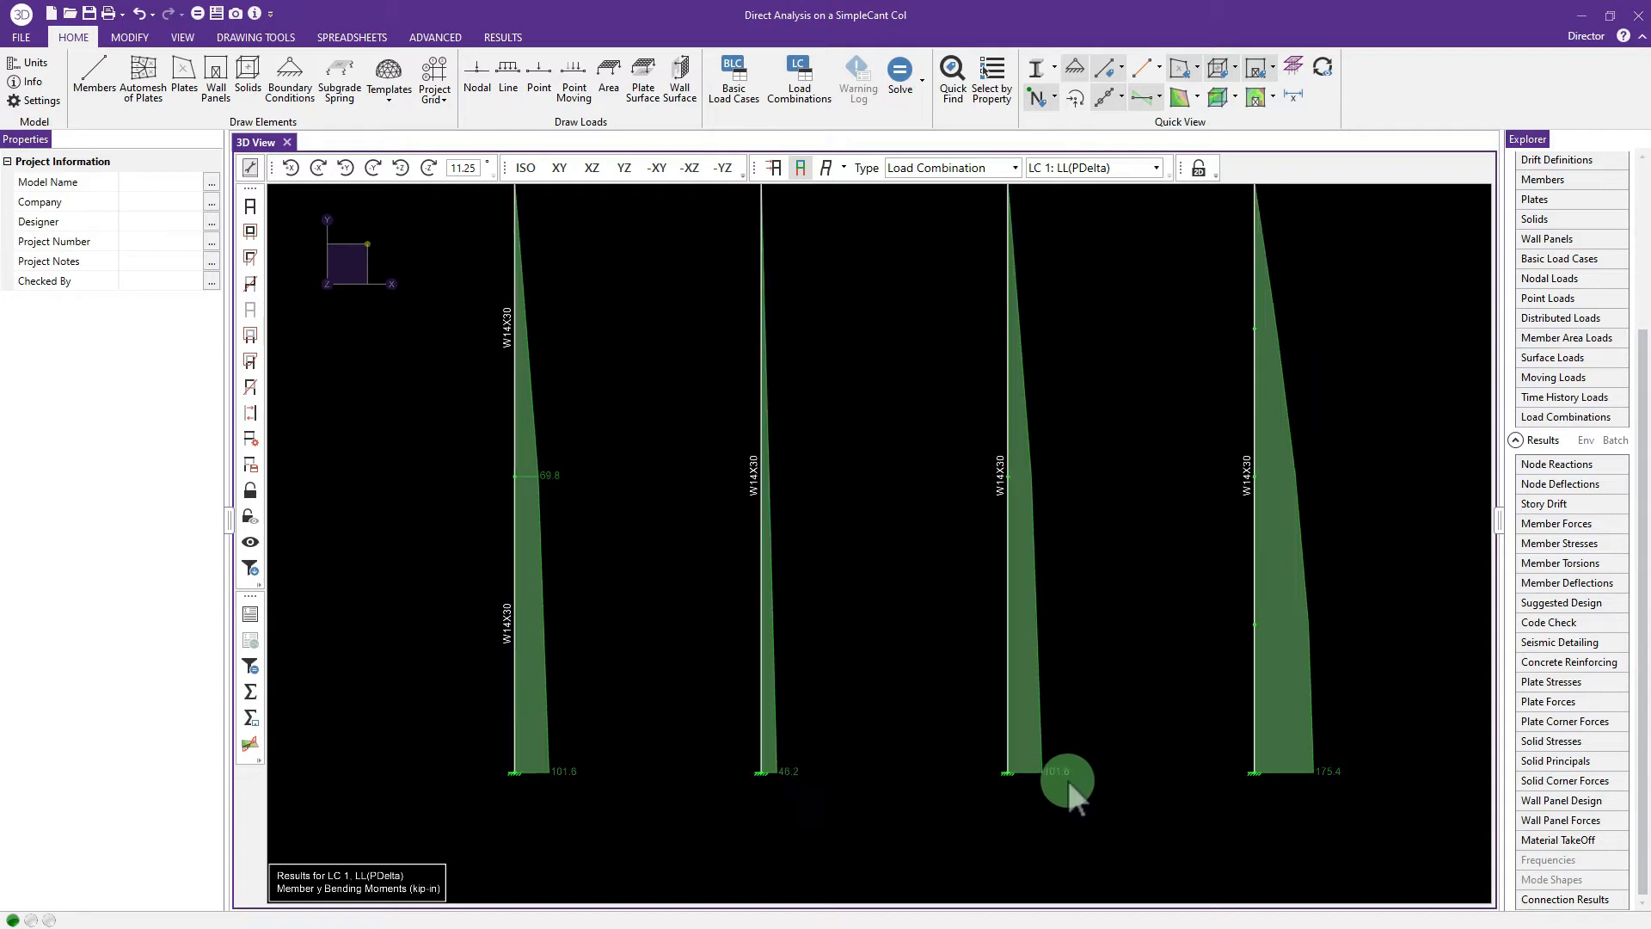
pyautogui.moveTo(1101, 642); pyautogui.dragTo(1063, 686, button='middle')
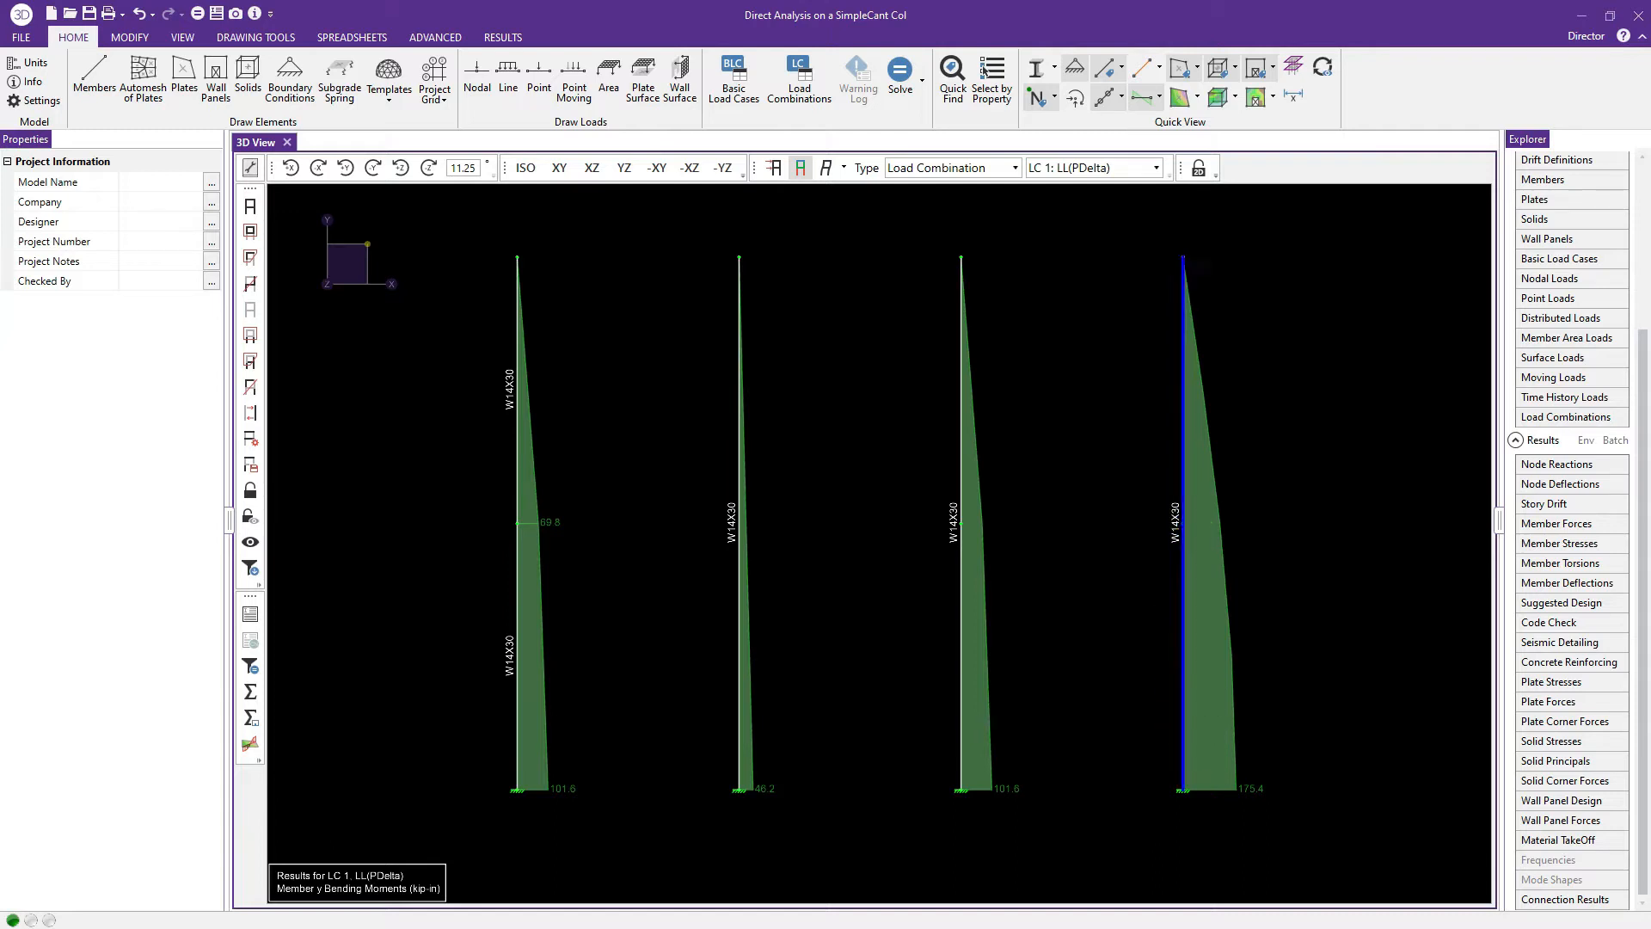
pyautogui.scroll(1, 1258, 812)
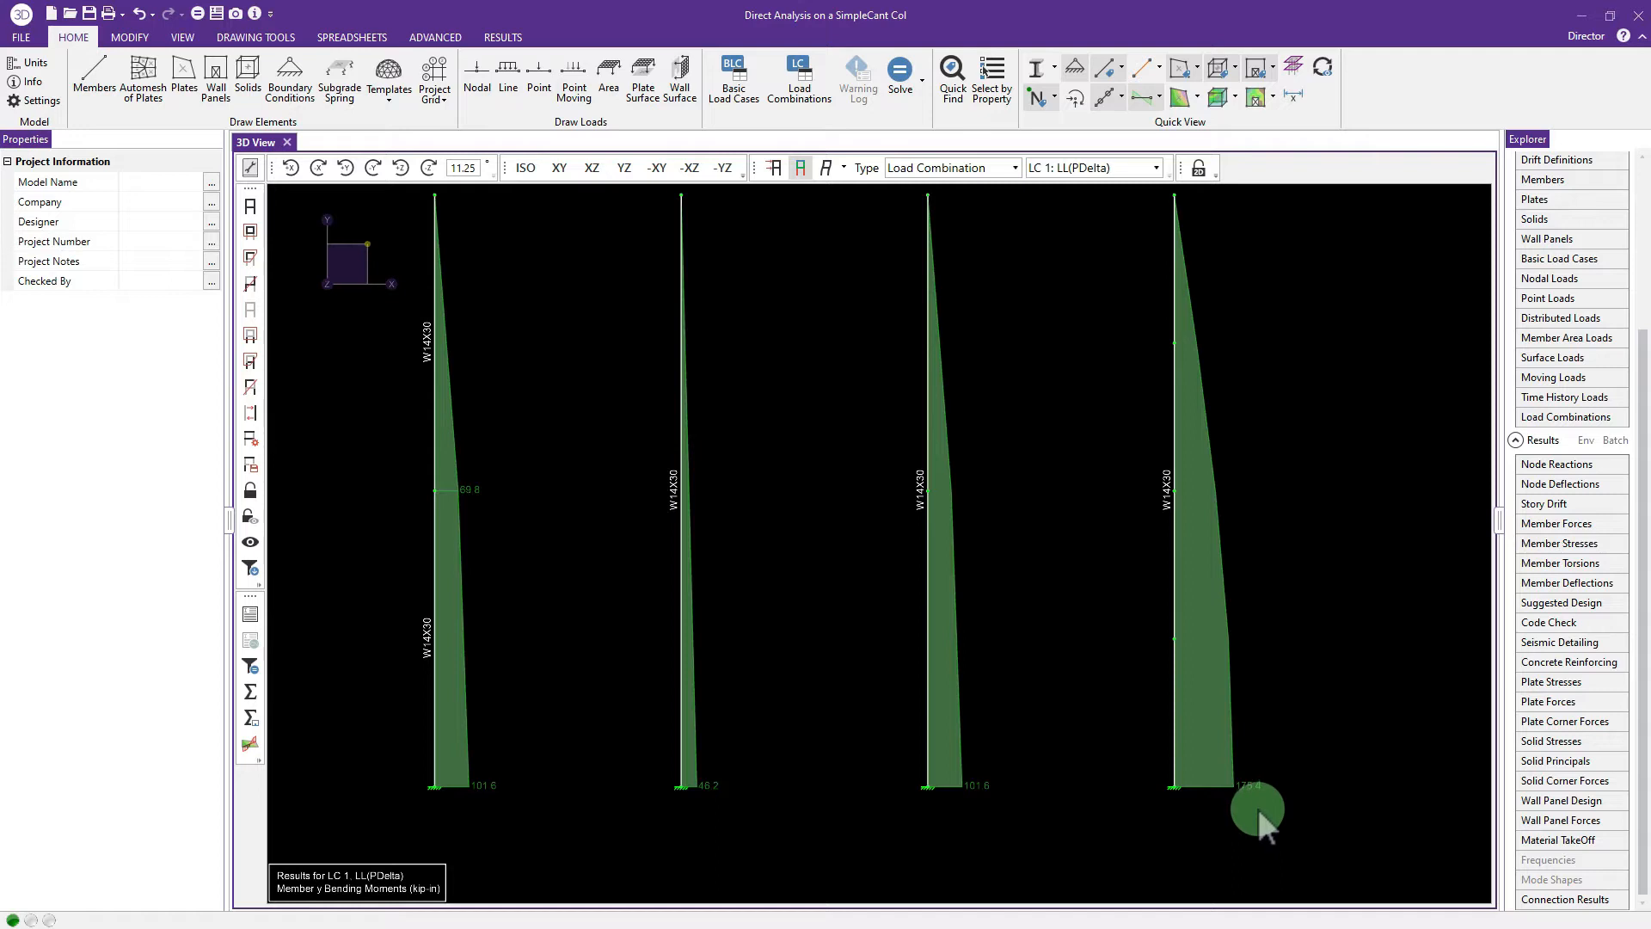
pyautogui.scroll(-1, 1241, 790)
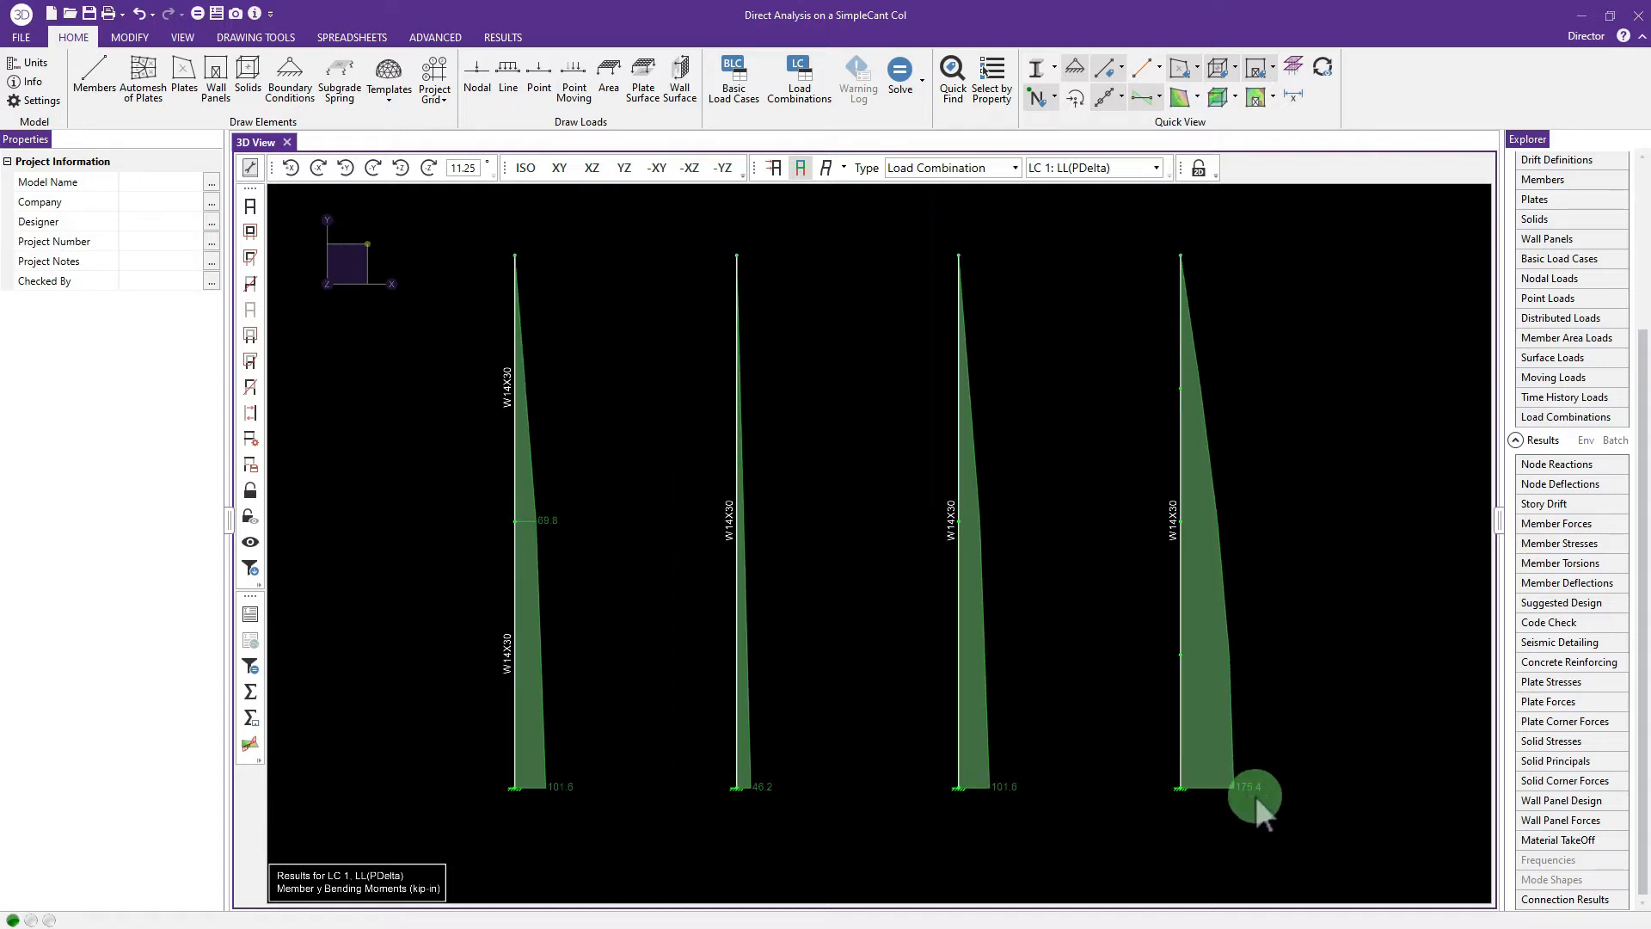
pyautogui.click(1174, 700)
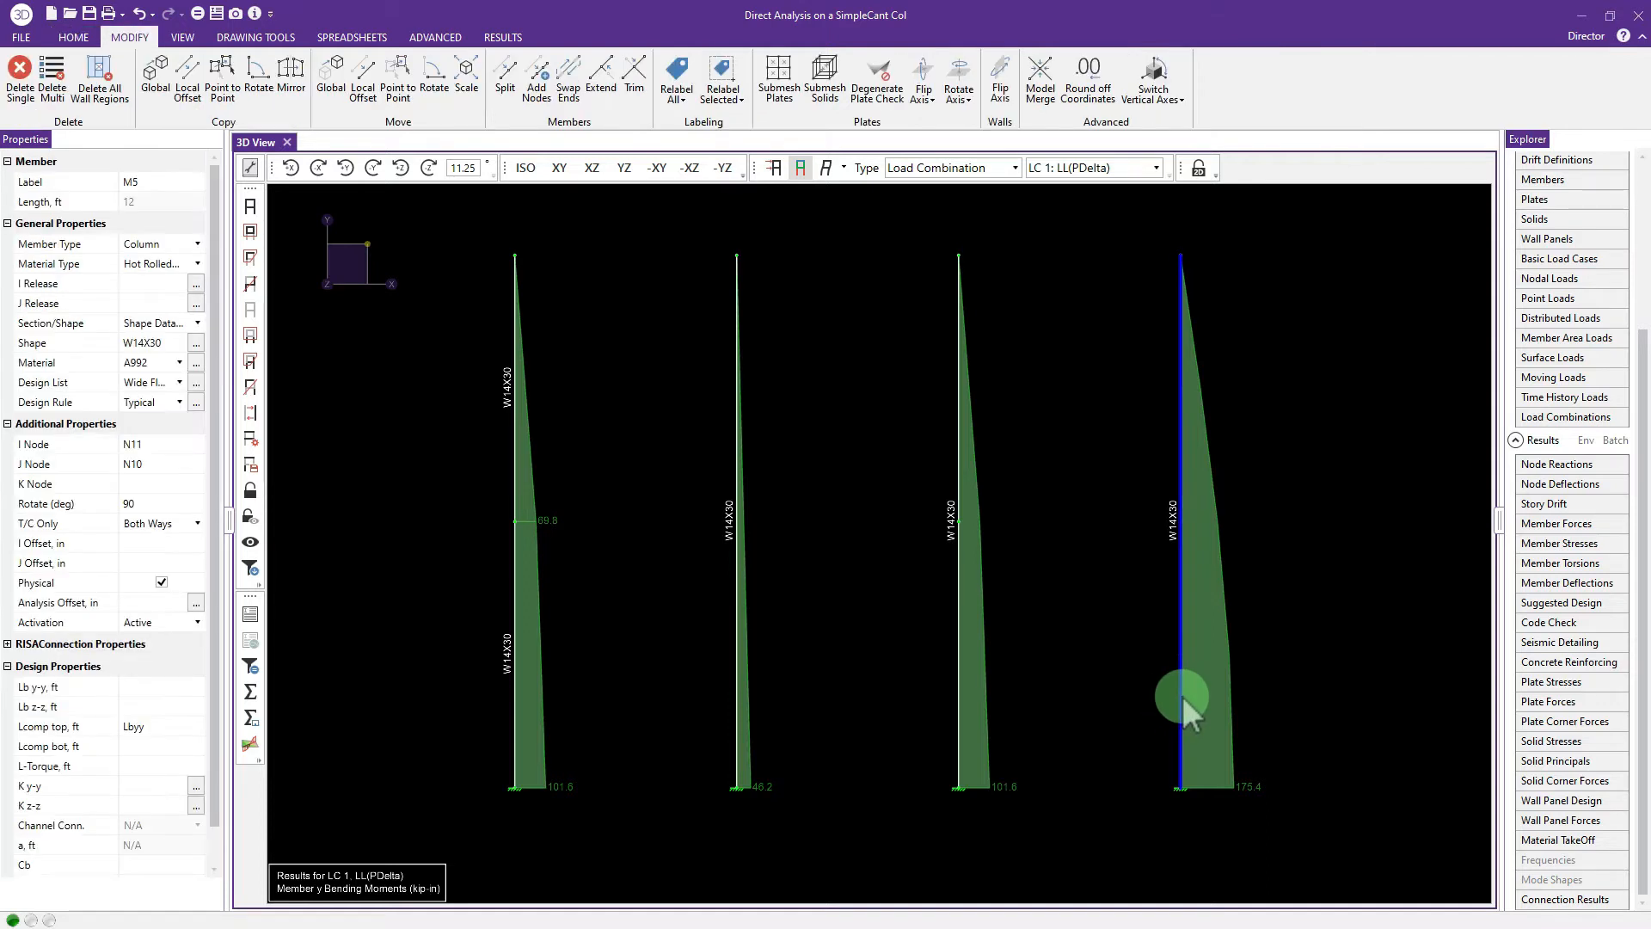
pyautogui.rightClick(1183, 696)
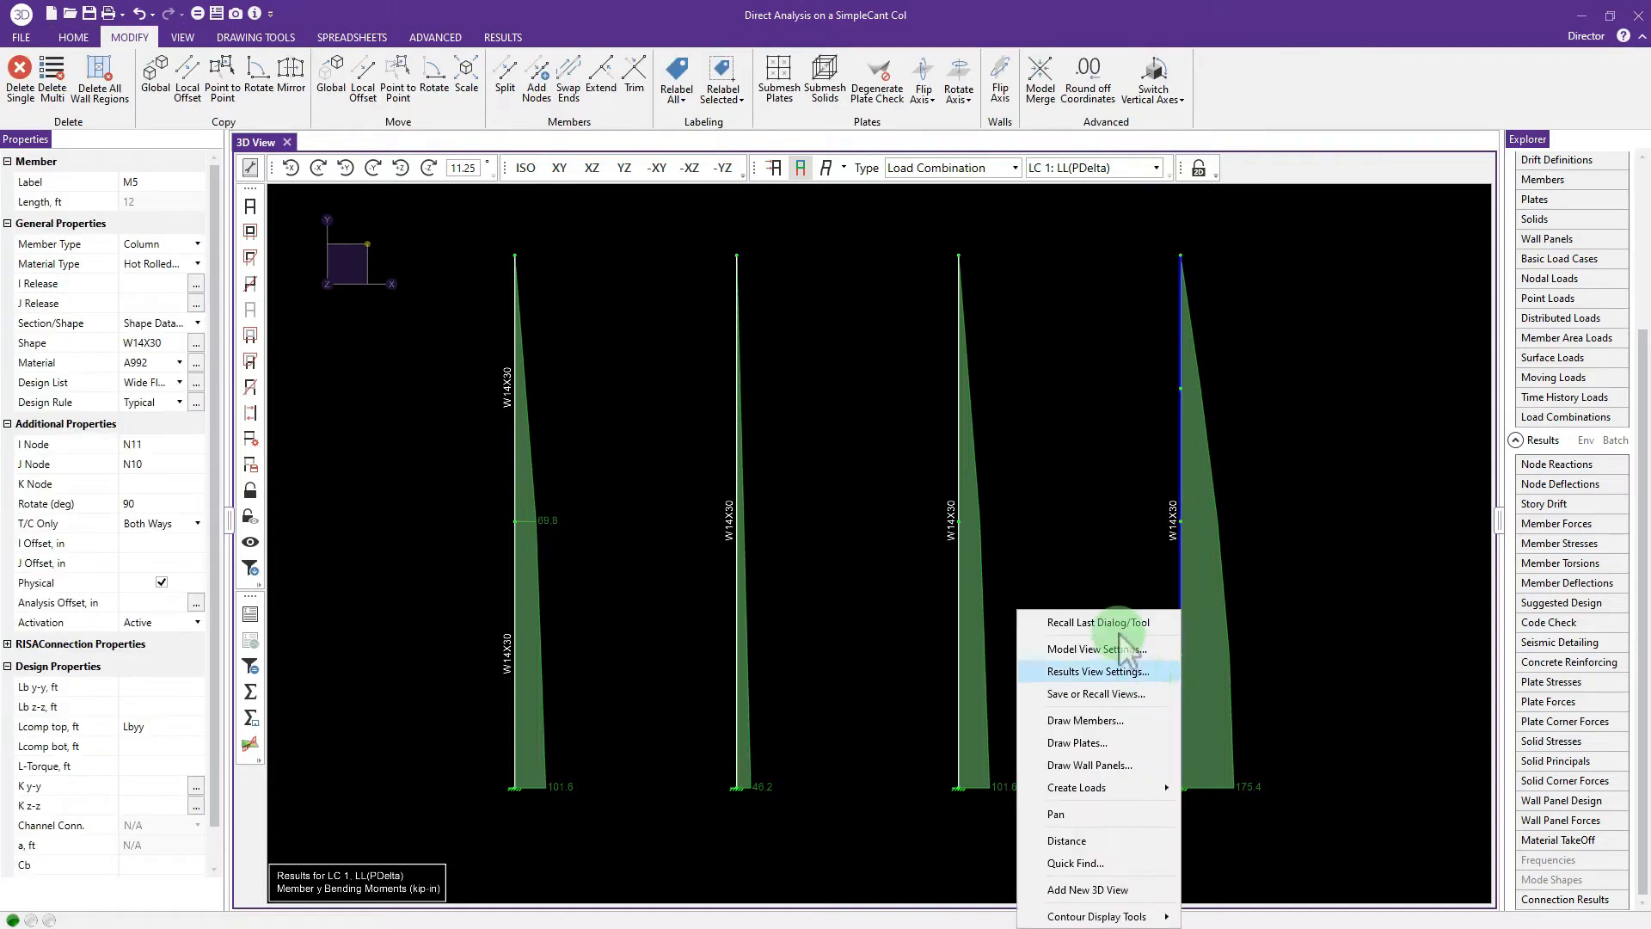
pyautogui.click(1103, 576)
pyautogui.click(1181, 707)
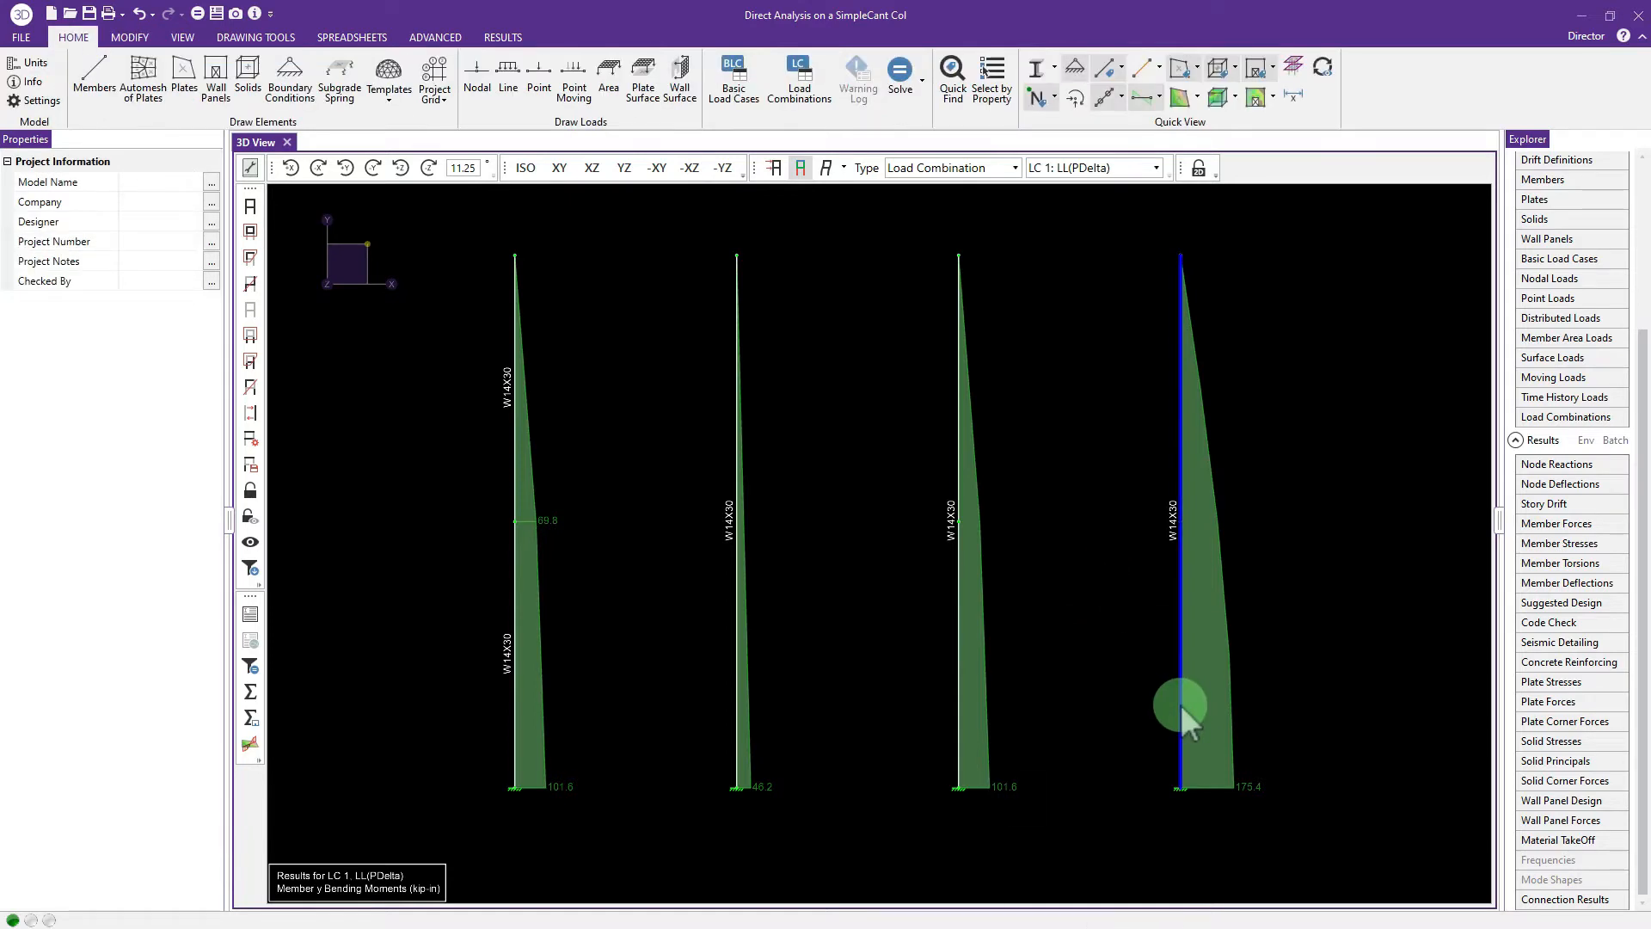
pyautogui.click(1186, 706)
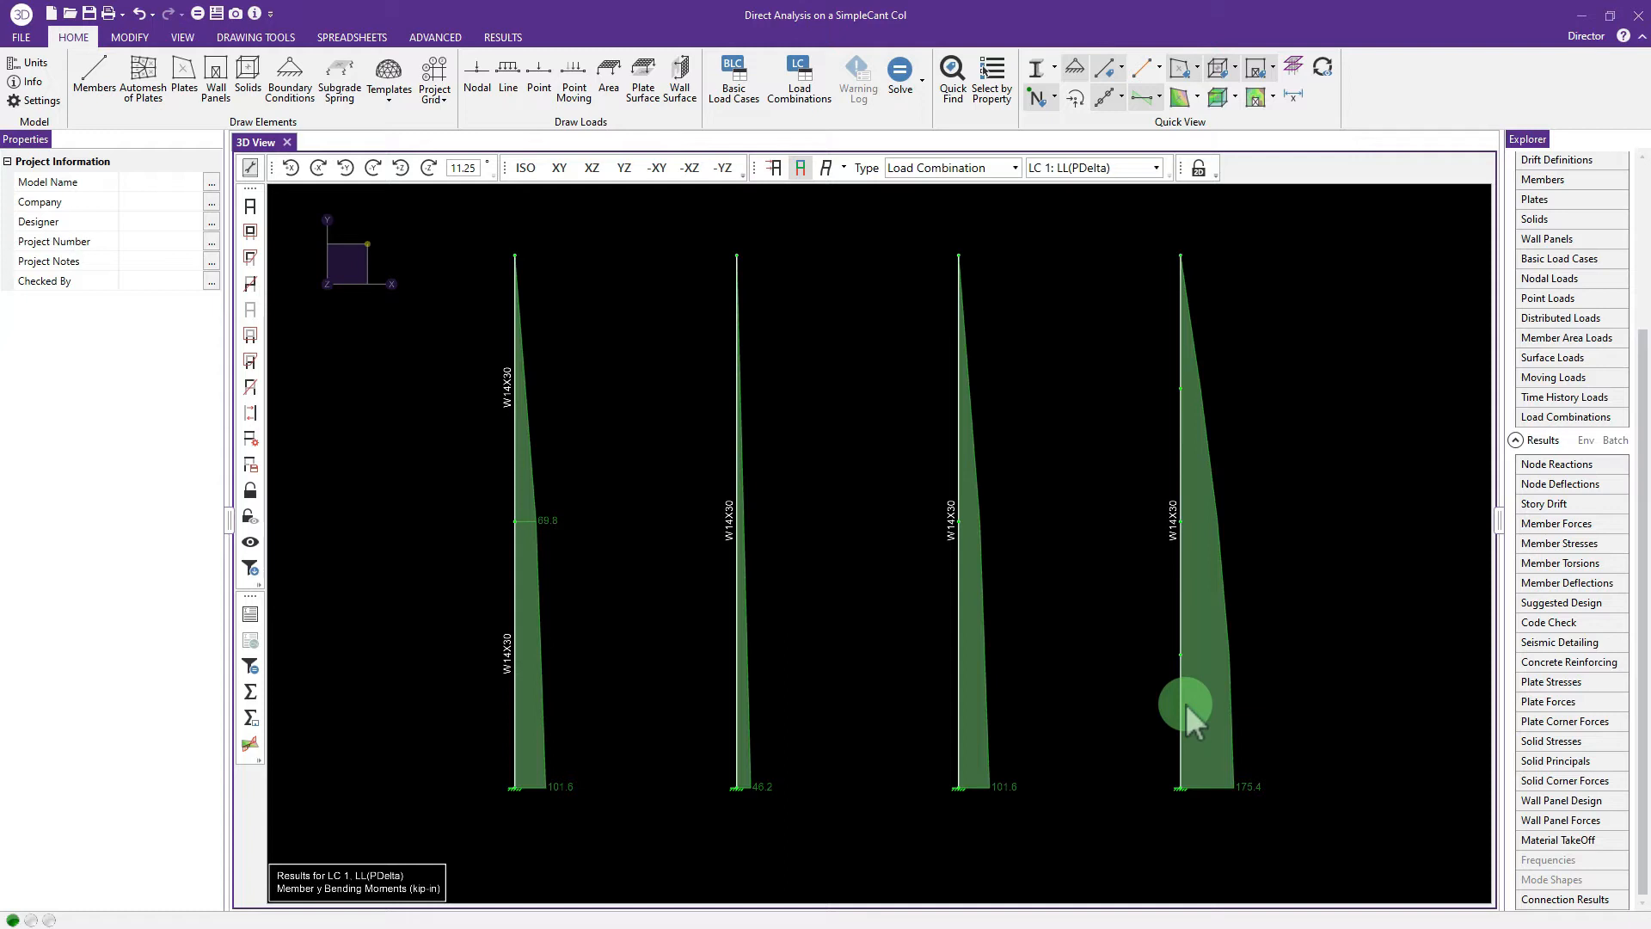
# Step: Open the detail report of the fourth column's member
pyautogui.click(1184, 702)
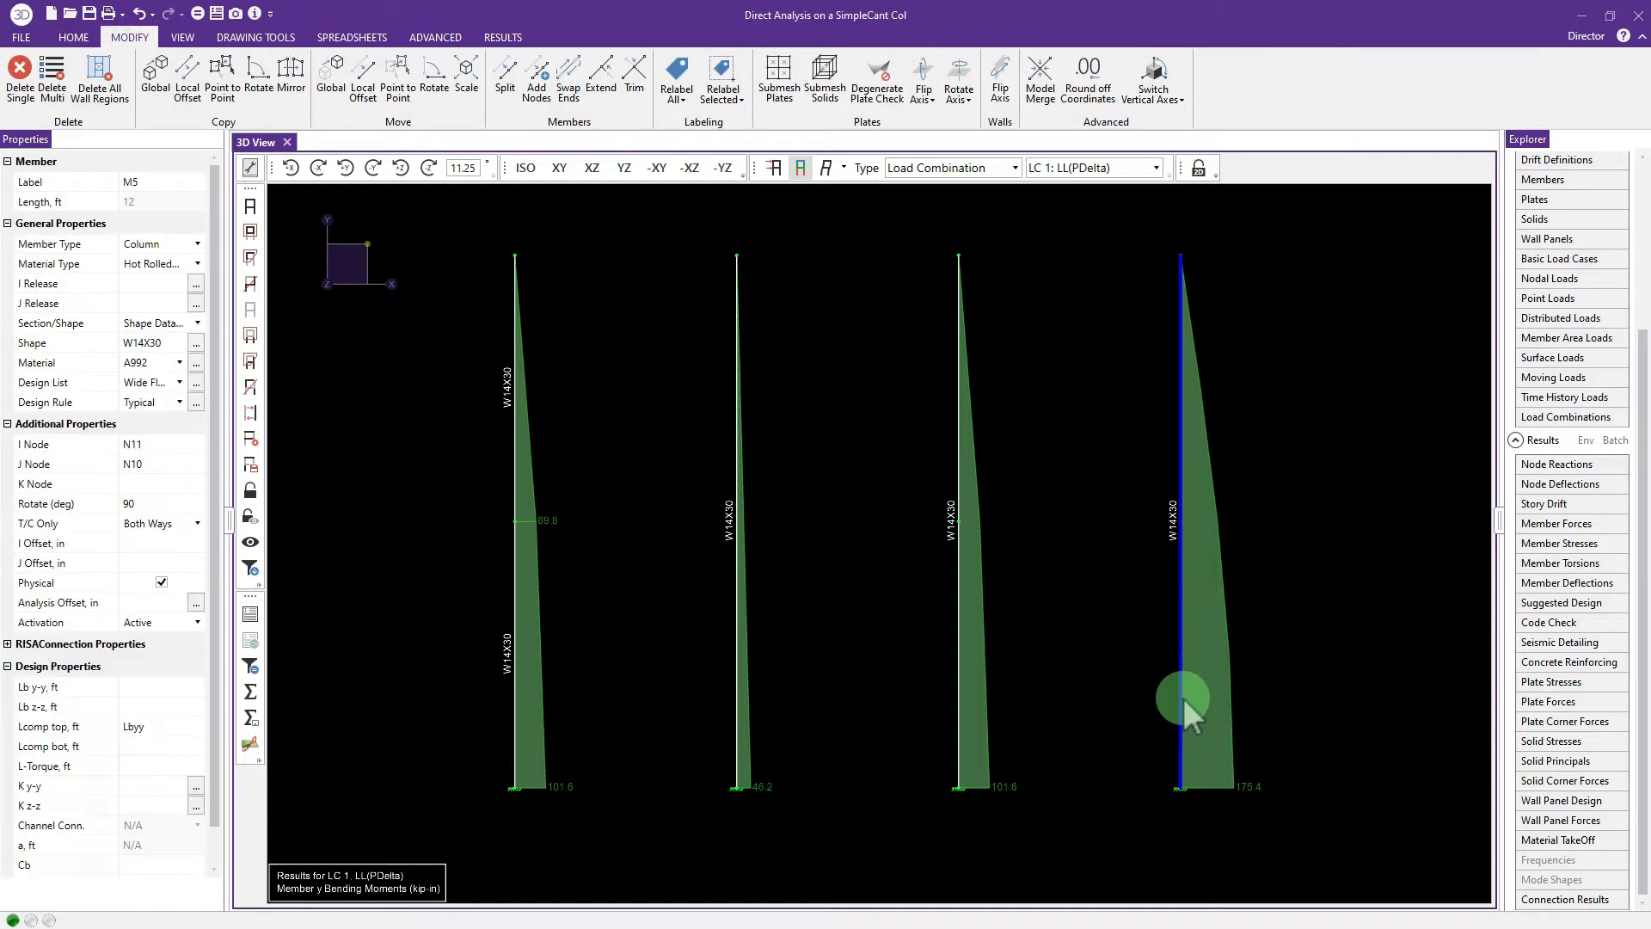
pyautogui.click(259, 760)
pyautogui.click(252, 616)
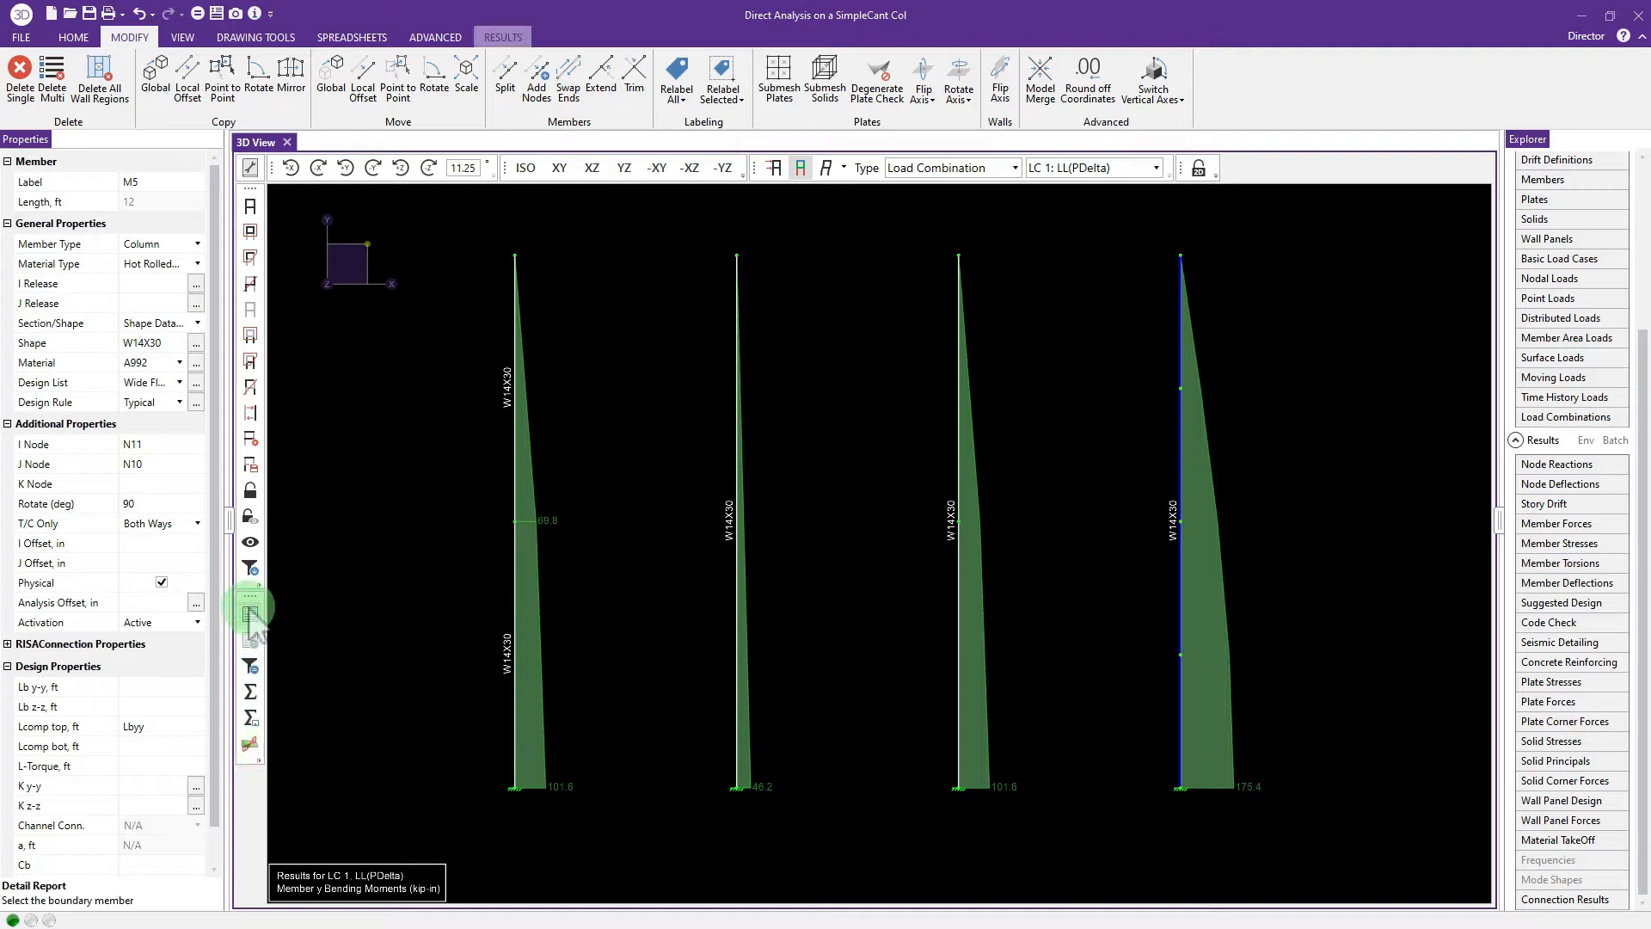
pyautogui.click(1181, 590)
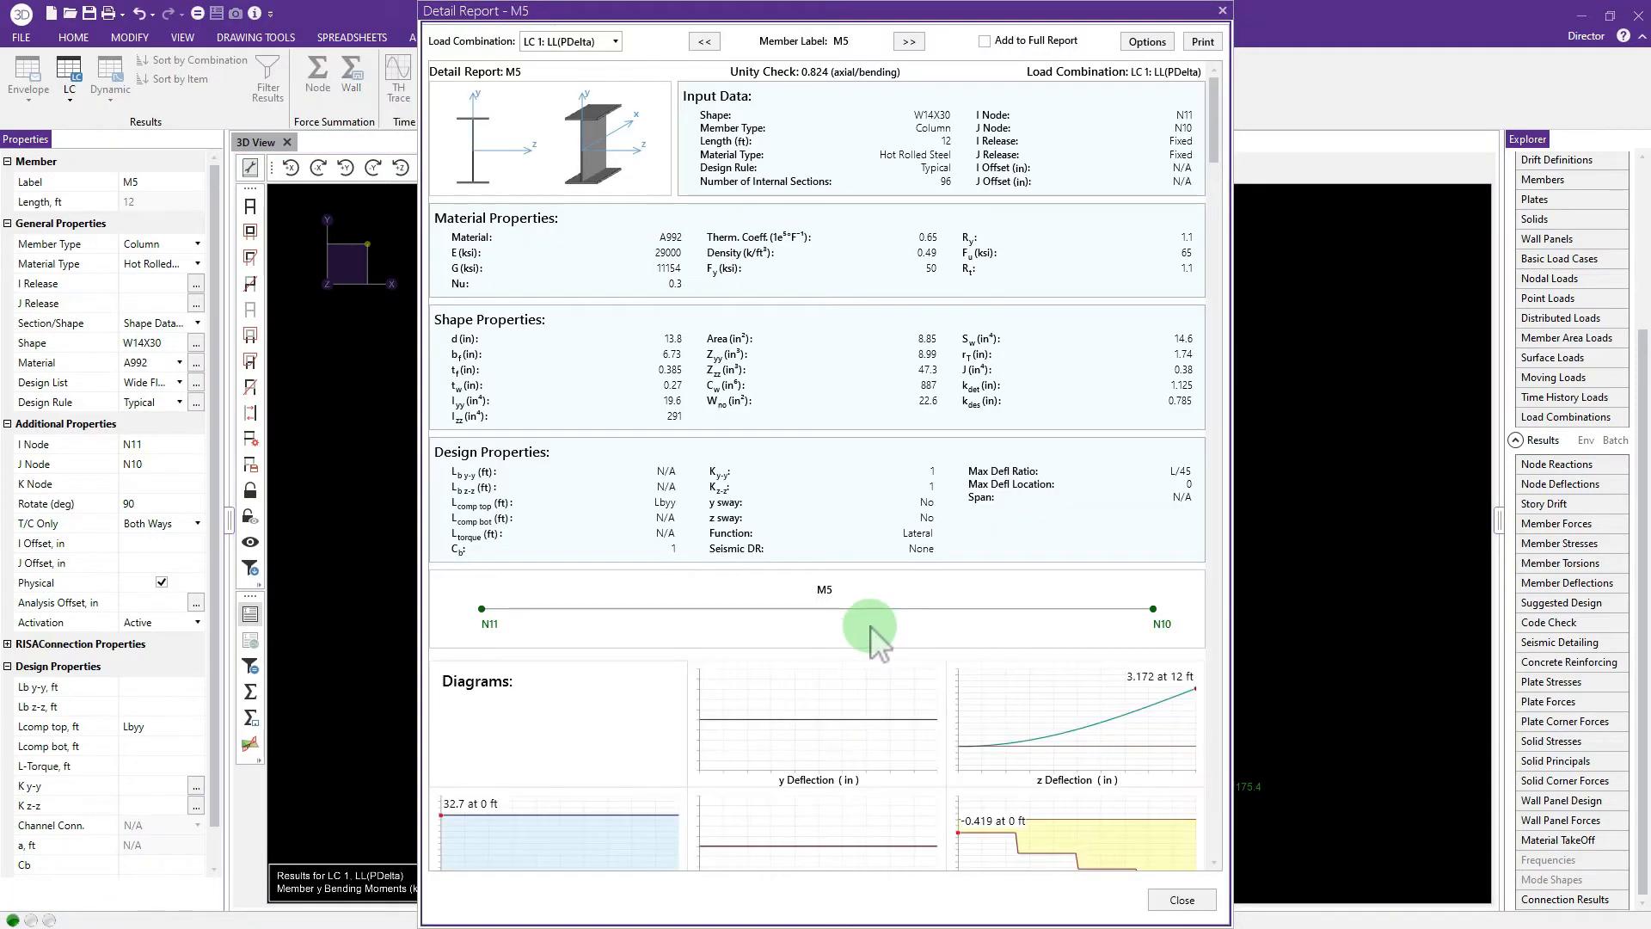
# Step: Review the deflection, shear and moment diagrams in the member's detail report, then close it and clear the selection
pyautogui.scroll(-2, 876, 635)
pyautogui.scroll(-3, 877, 635)
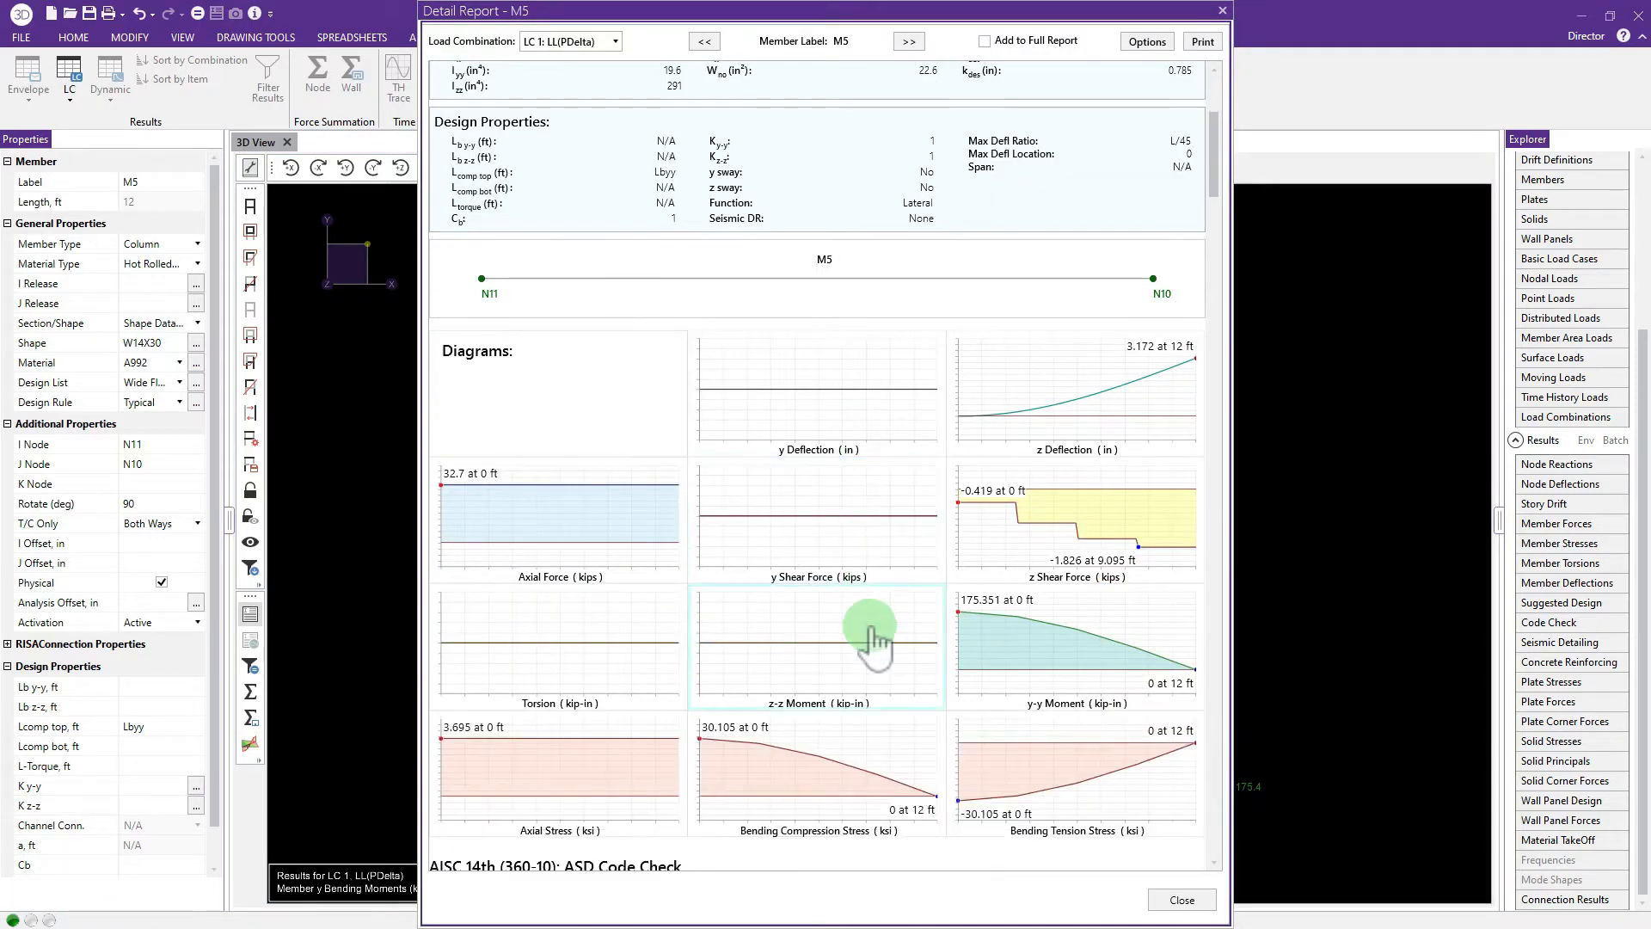
pyautogui.scroll(-1, 877, 635)
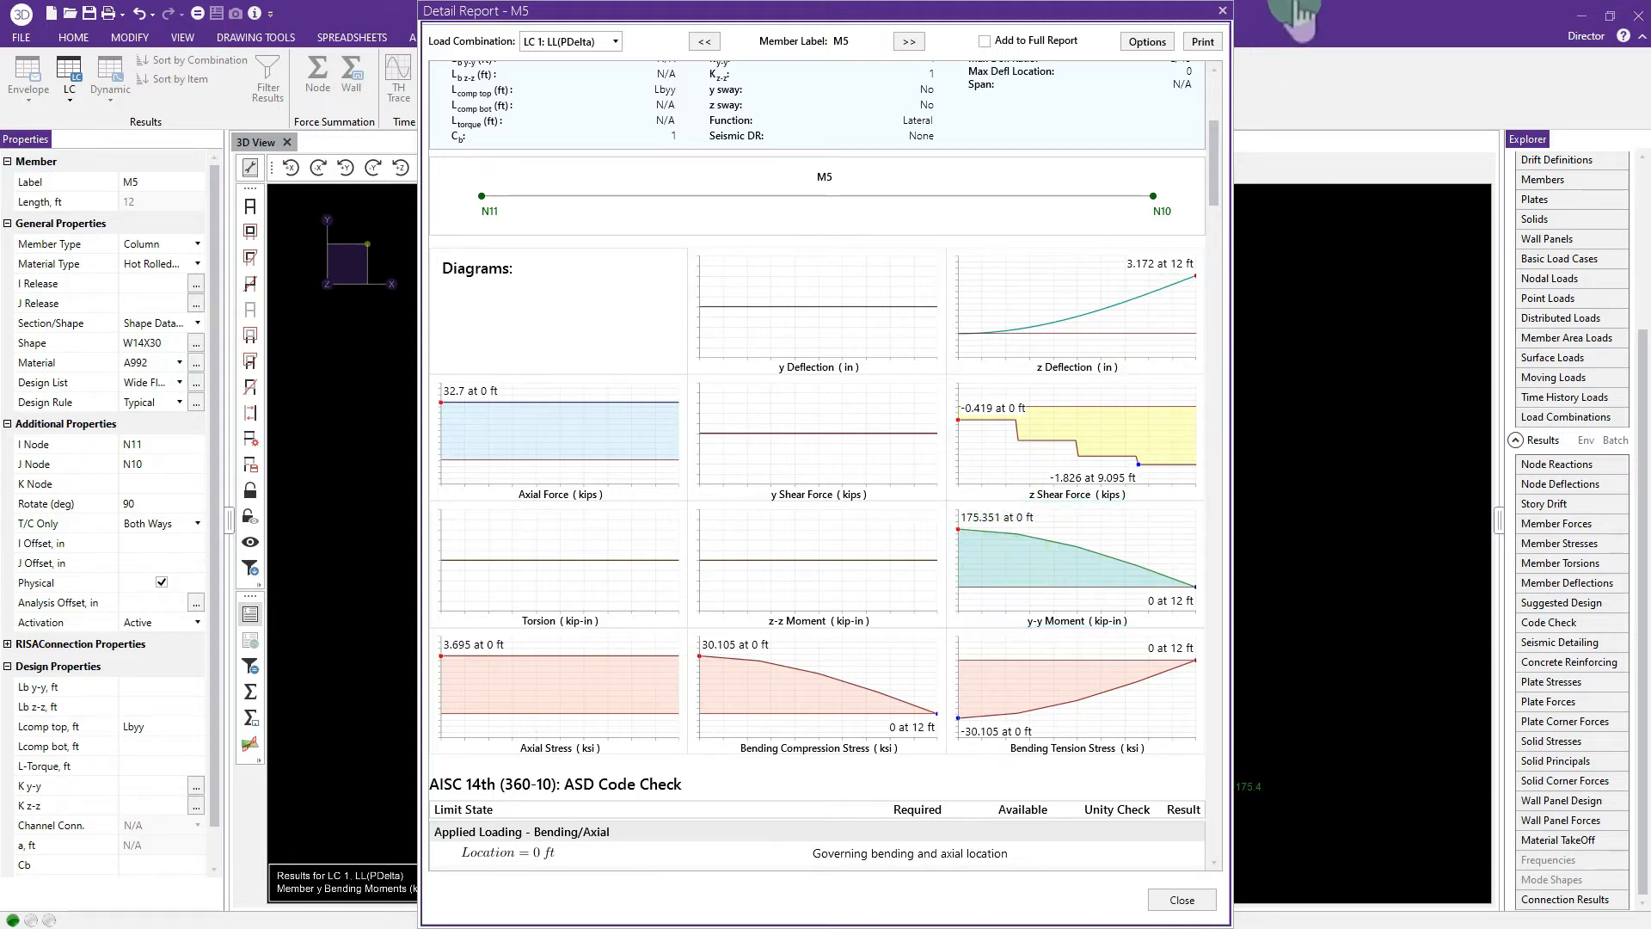
pyautogui.click(1223, 10)
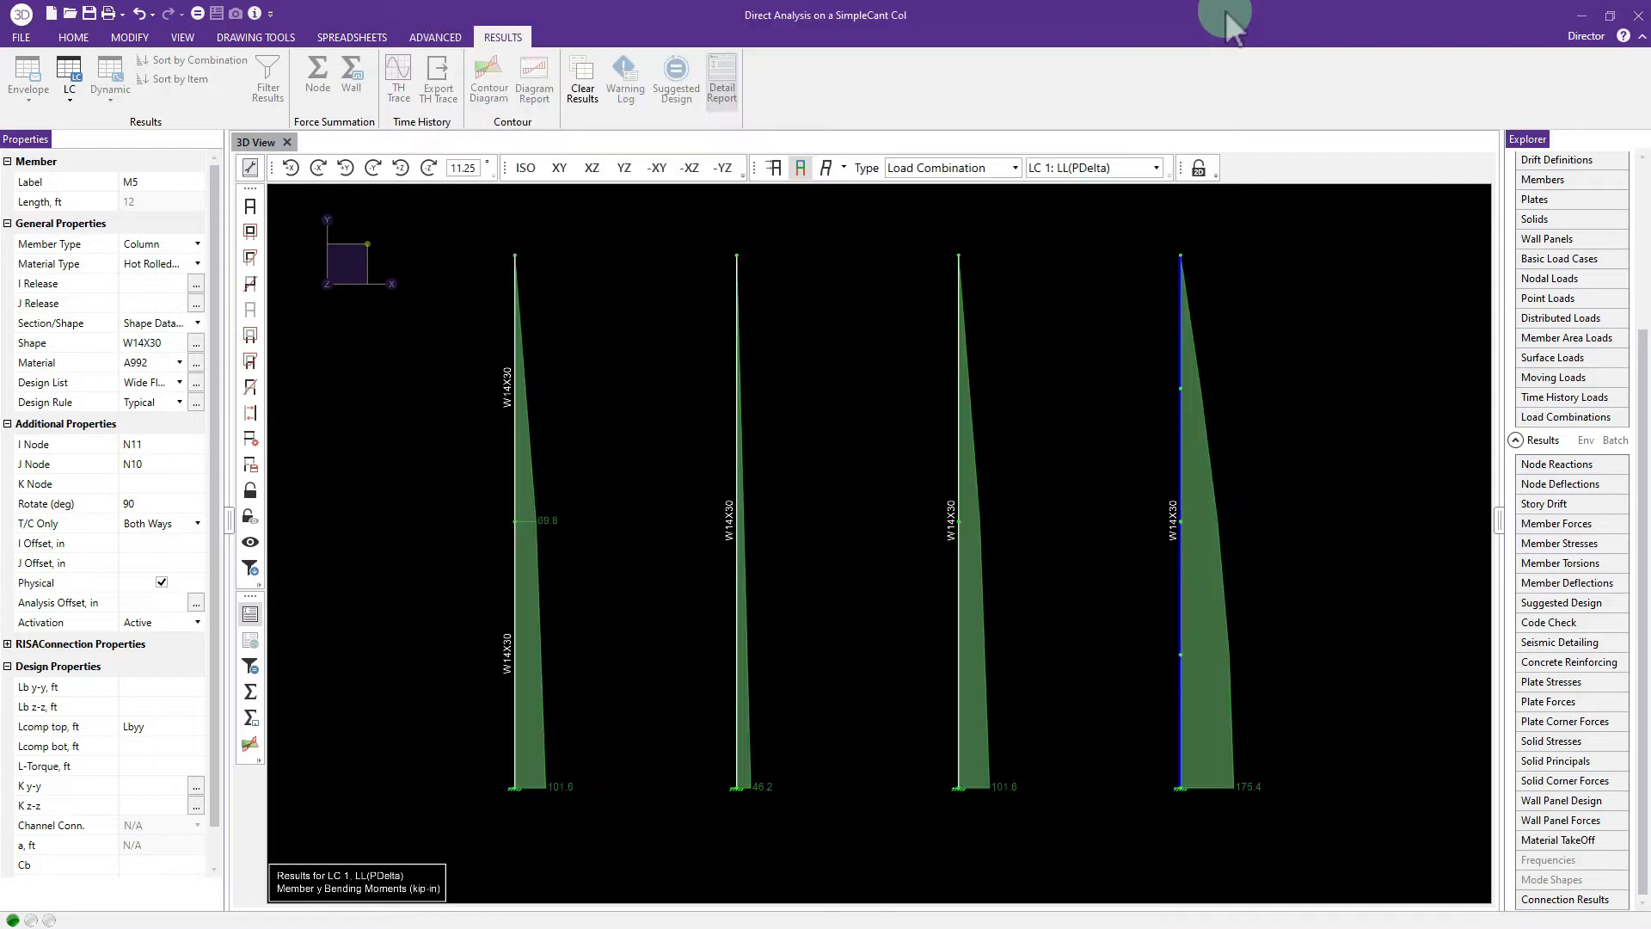
pyautogui.click(1026, 331)
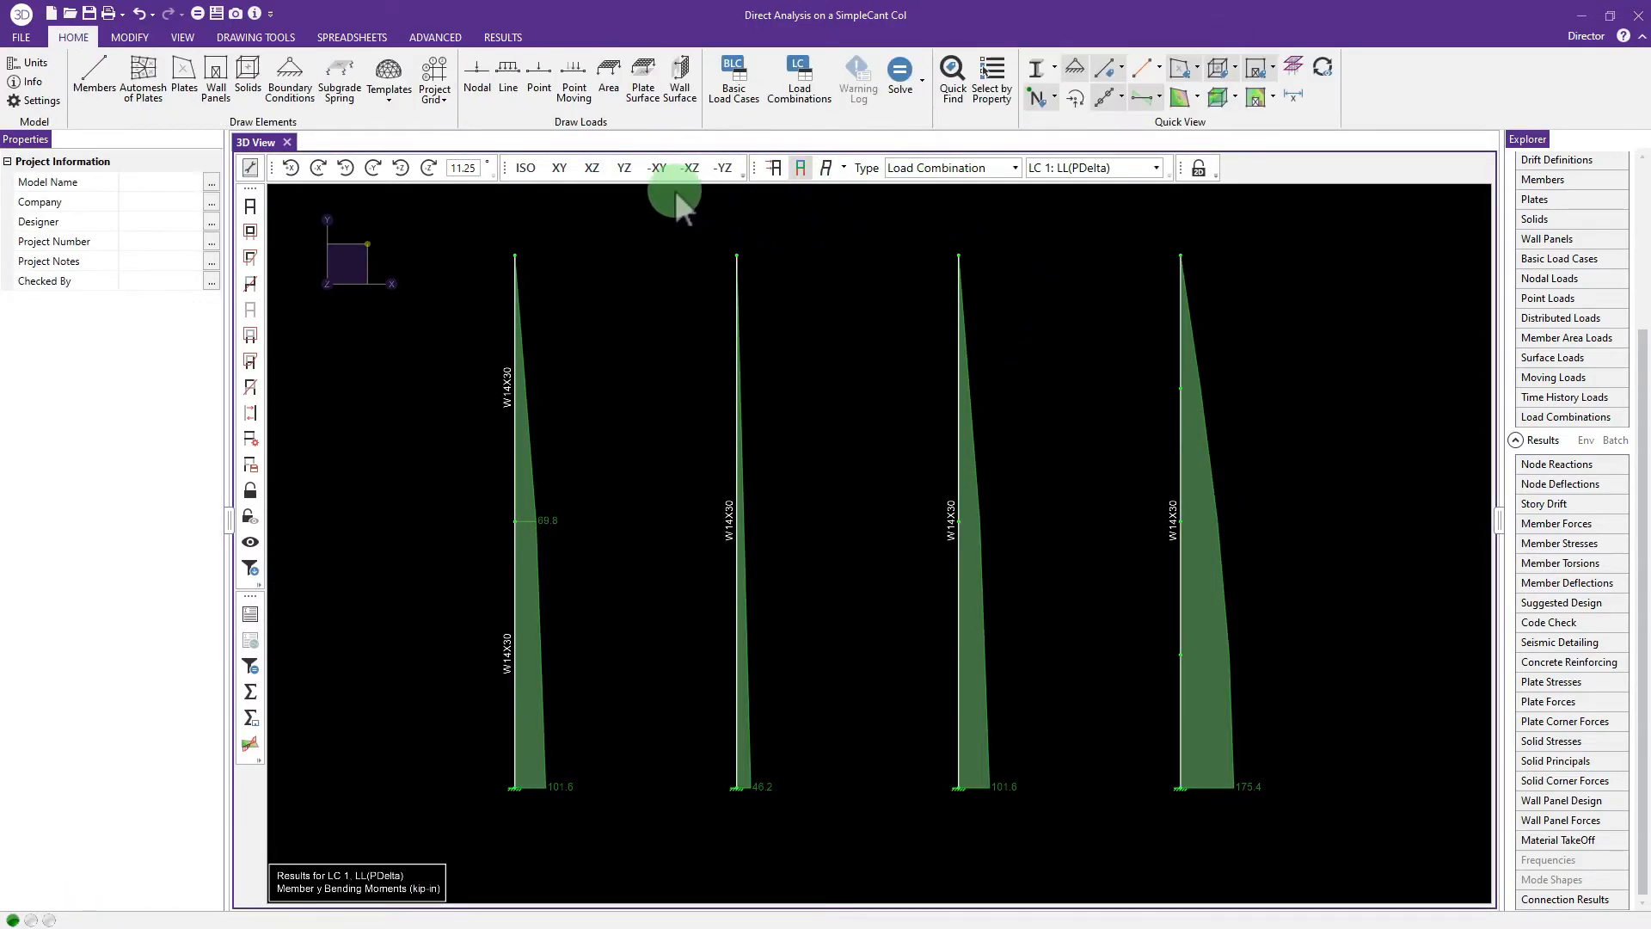
# Step: Switch the model to an isometric view and render the column members as full shapes
pyautogui.click(529, 176)
pyautogui.scroll(-3, 812, 447)
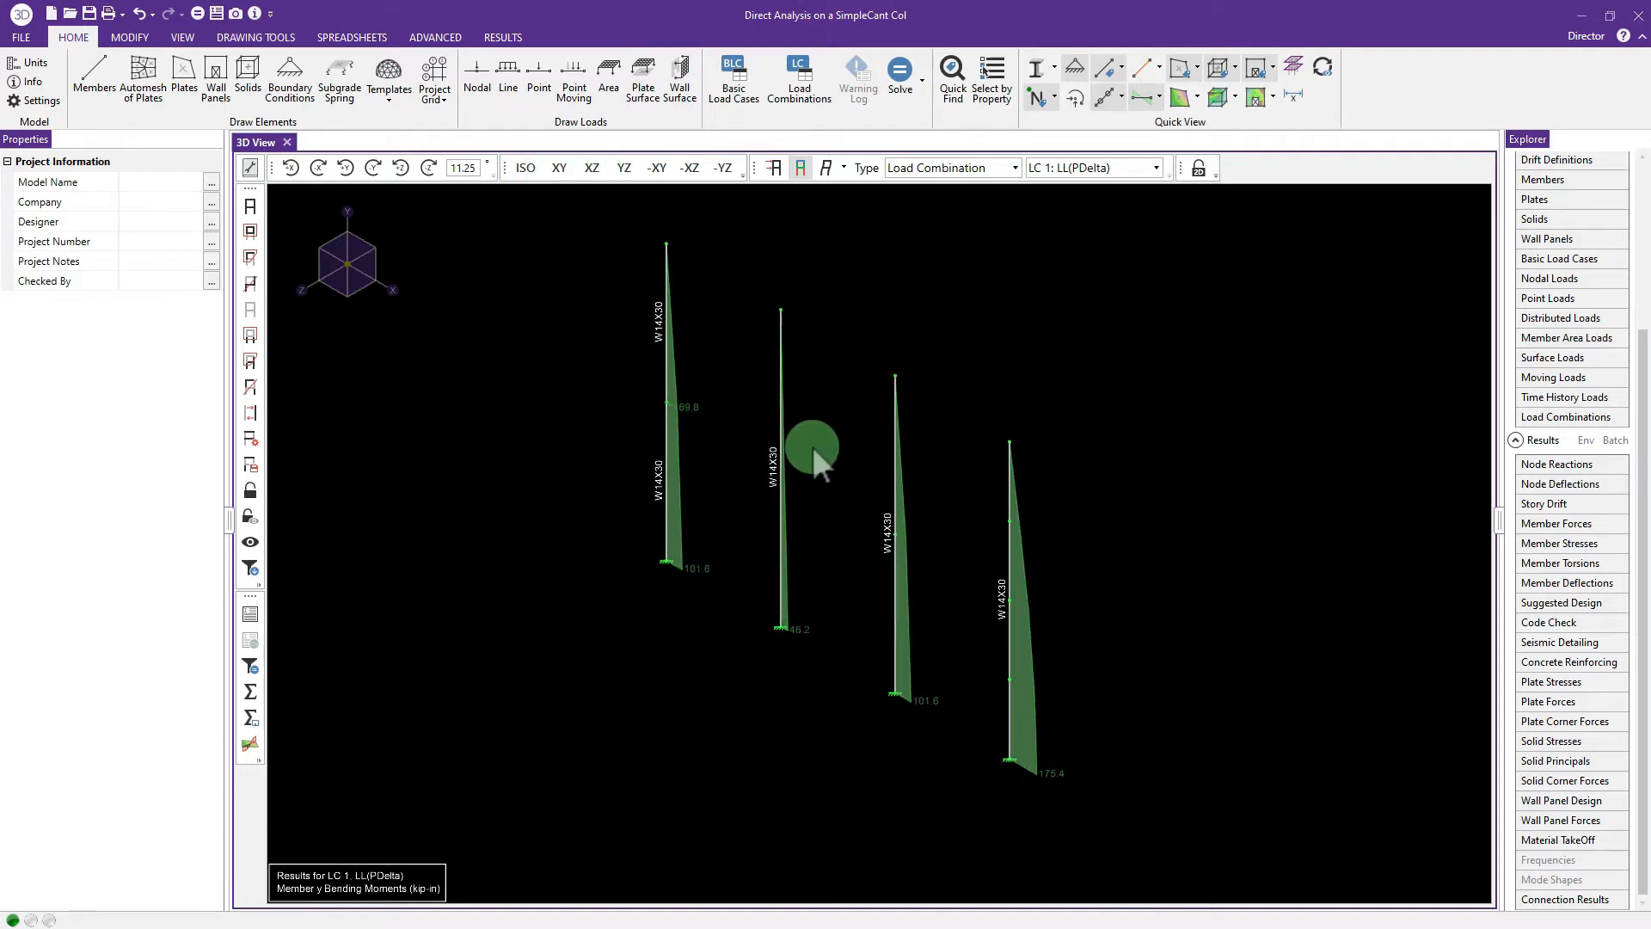
pyautogui.scroll(1, 753, 446)
pyautogui.moveTo(808, 390); pyautogui.dragTo(728, 392, button='middle')
pyautogui.scroll(1, 754, 442)
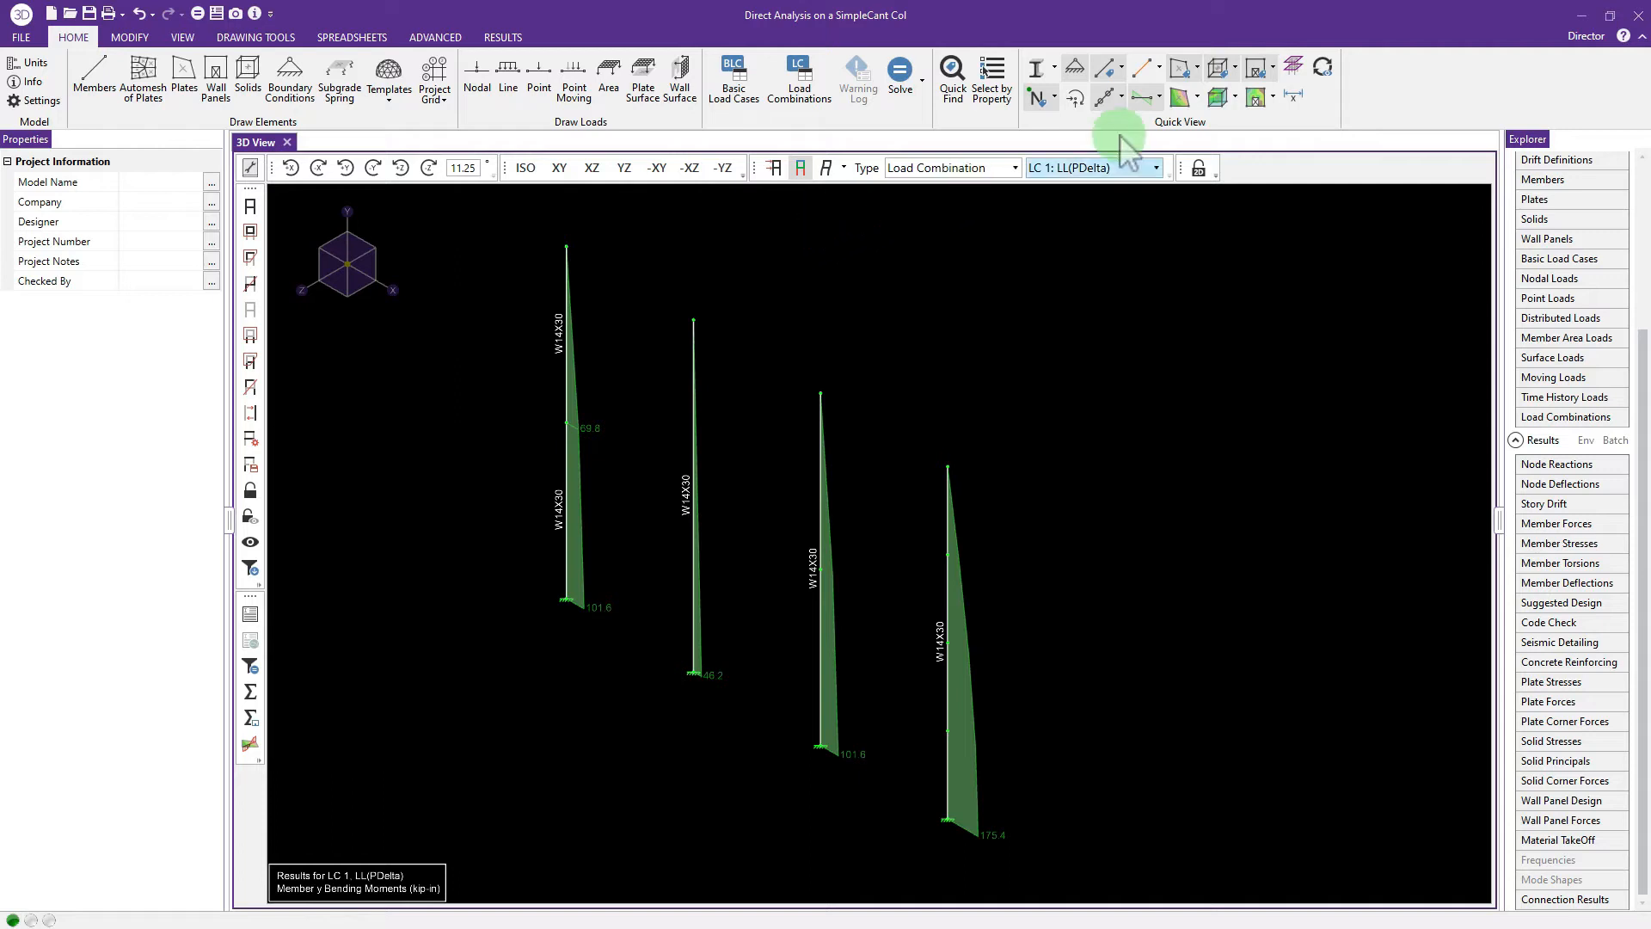
pyautogui.click(1055, 69)
pyautogui.click(1013, 148)
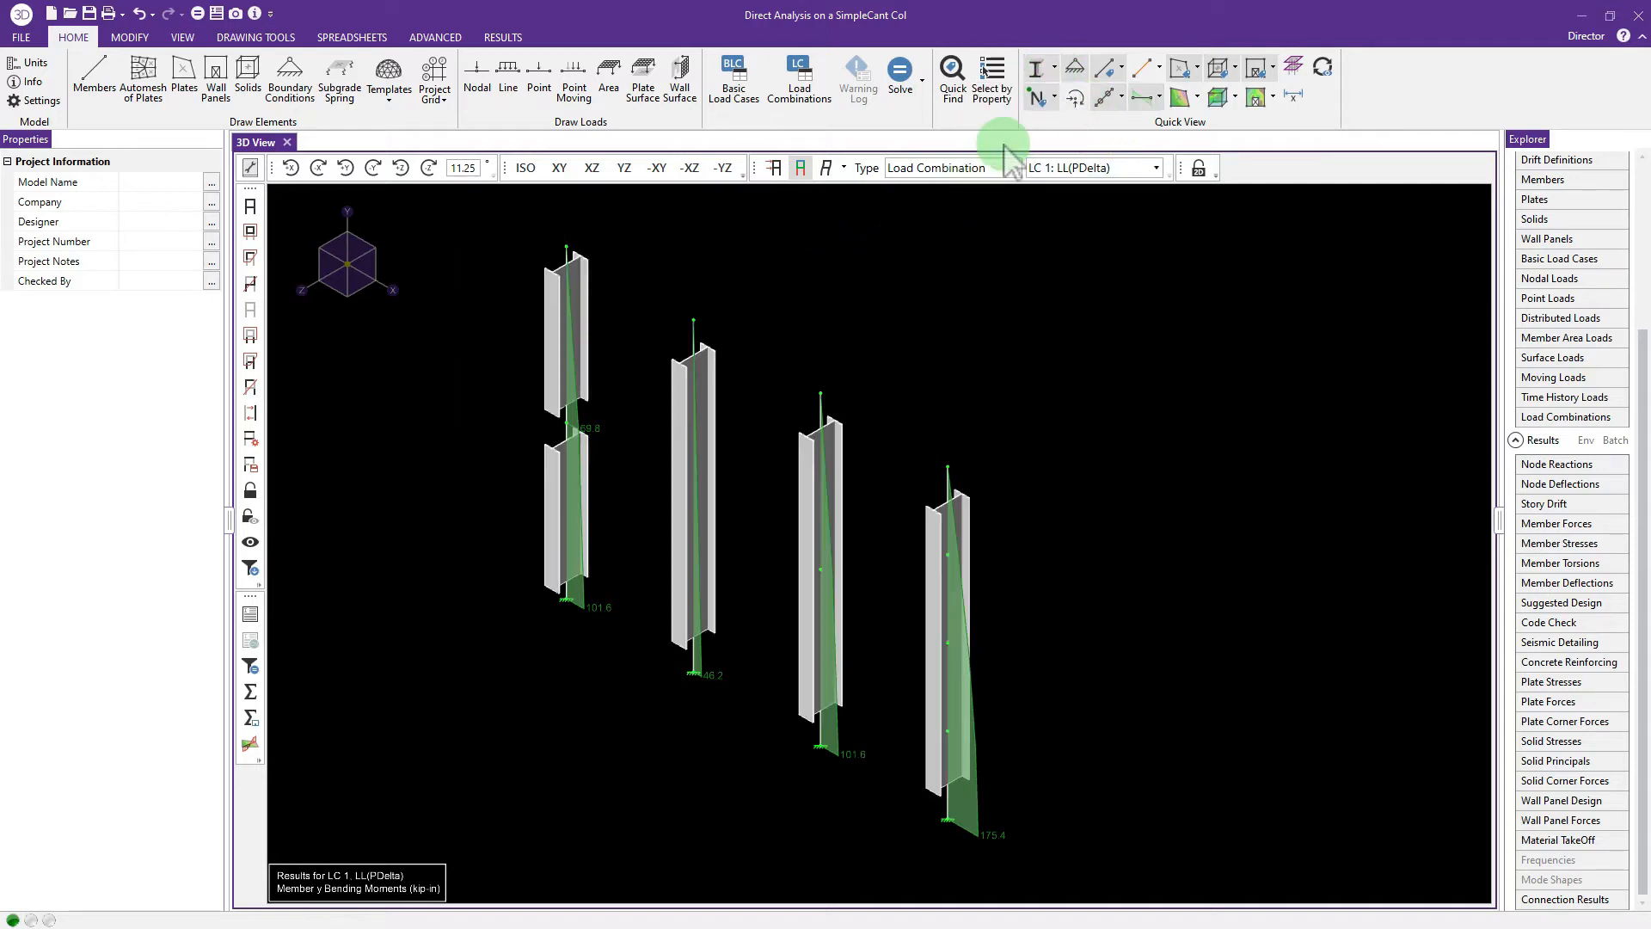
# Step: Display the loads of LC 1: LL(PDelta) on the rendered columns and examine them alongside the moment diagrams
pyautogui.click(775, 167)
pyautogui.scroll(-1, 792, 279)
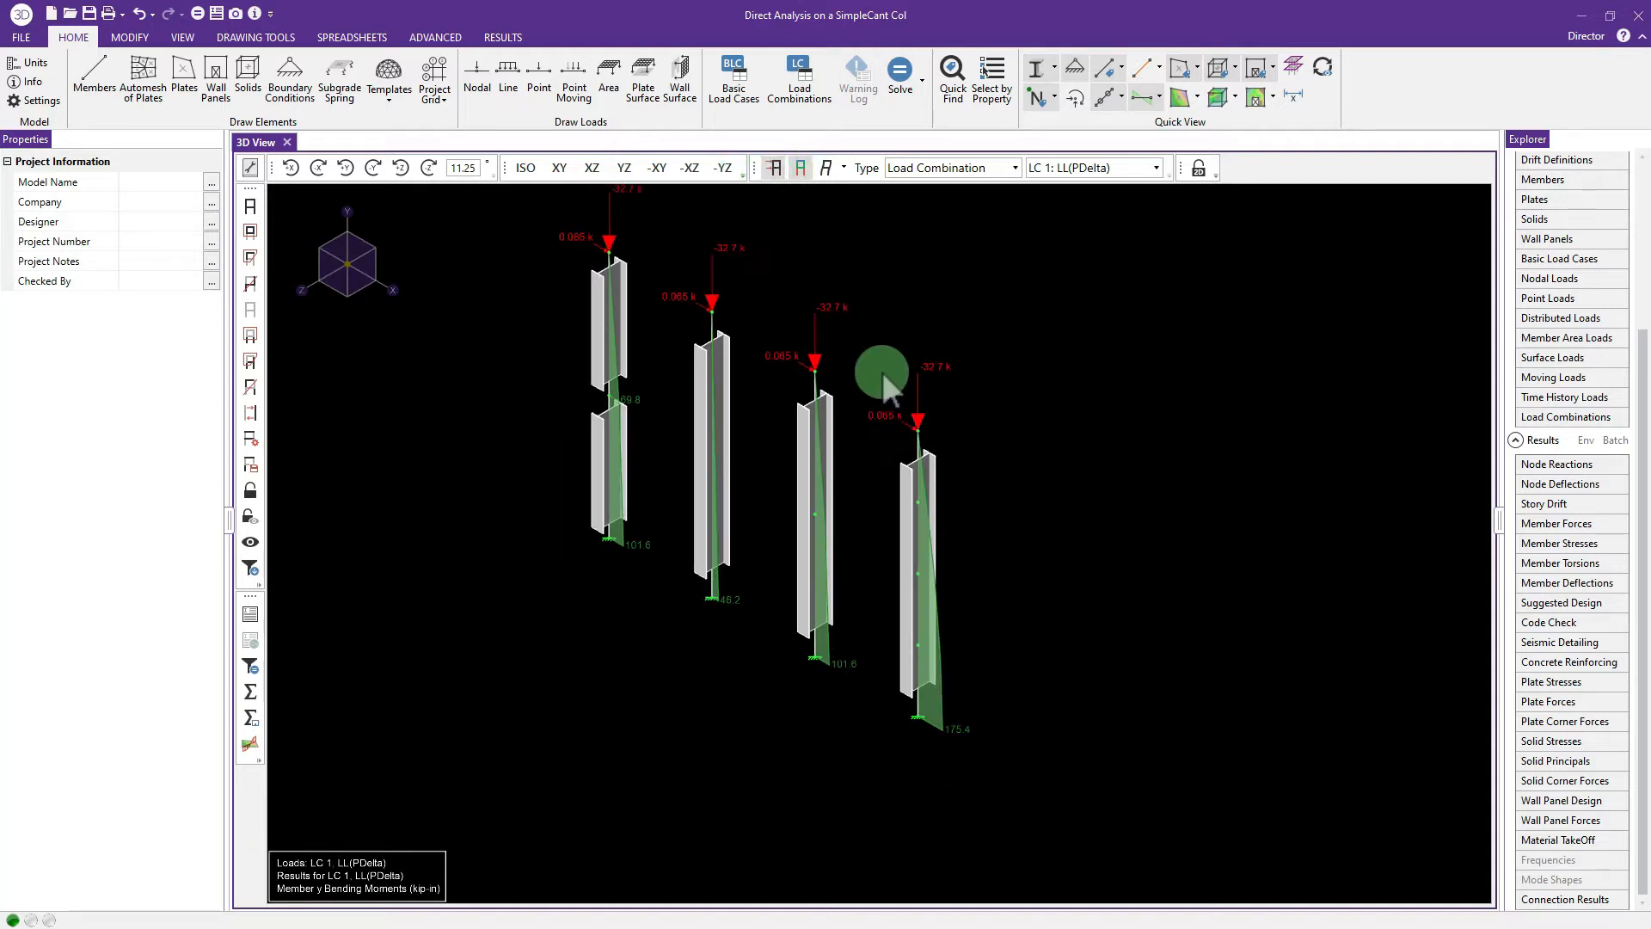
pyautogui.scroll(2, 883, 372)
pyautogui.scroll(-3, 963, 497)
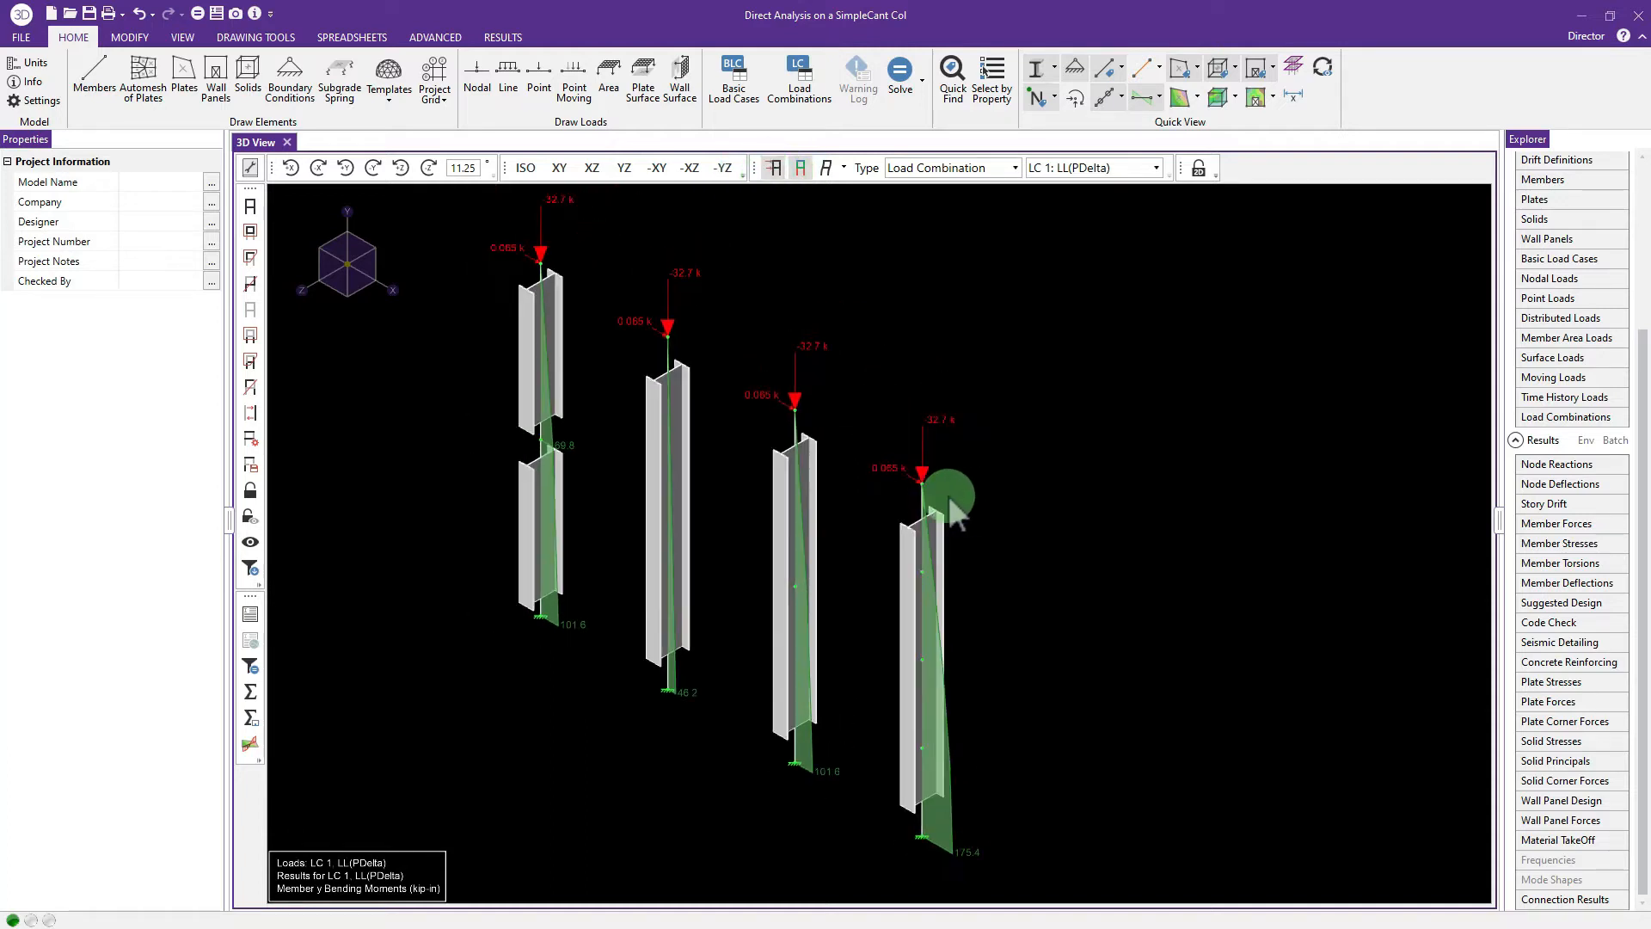
pyautogui.scroll(2, 950, 797)
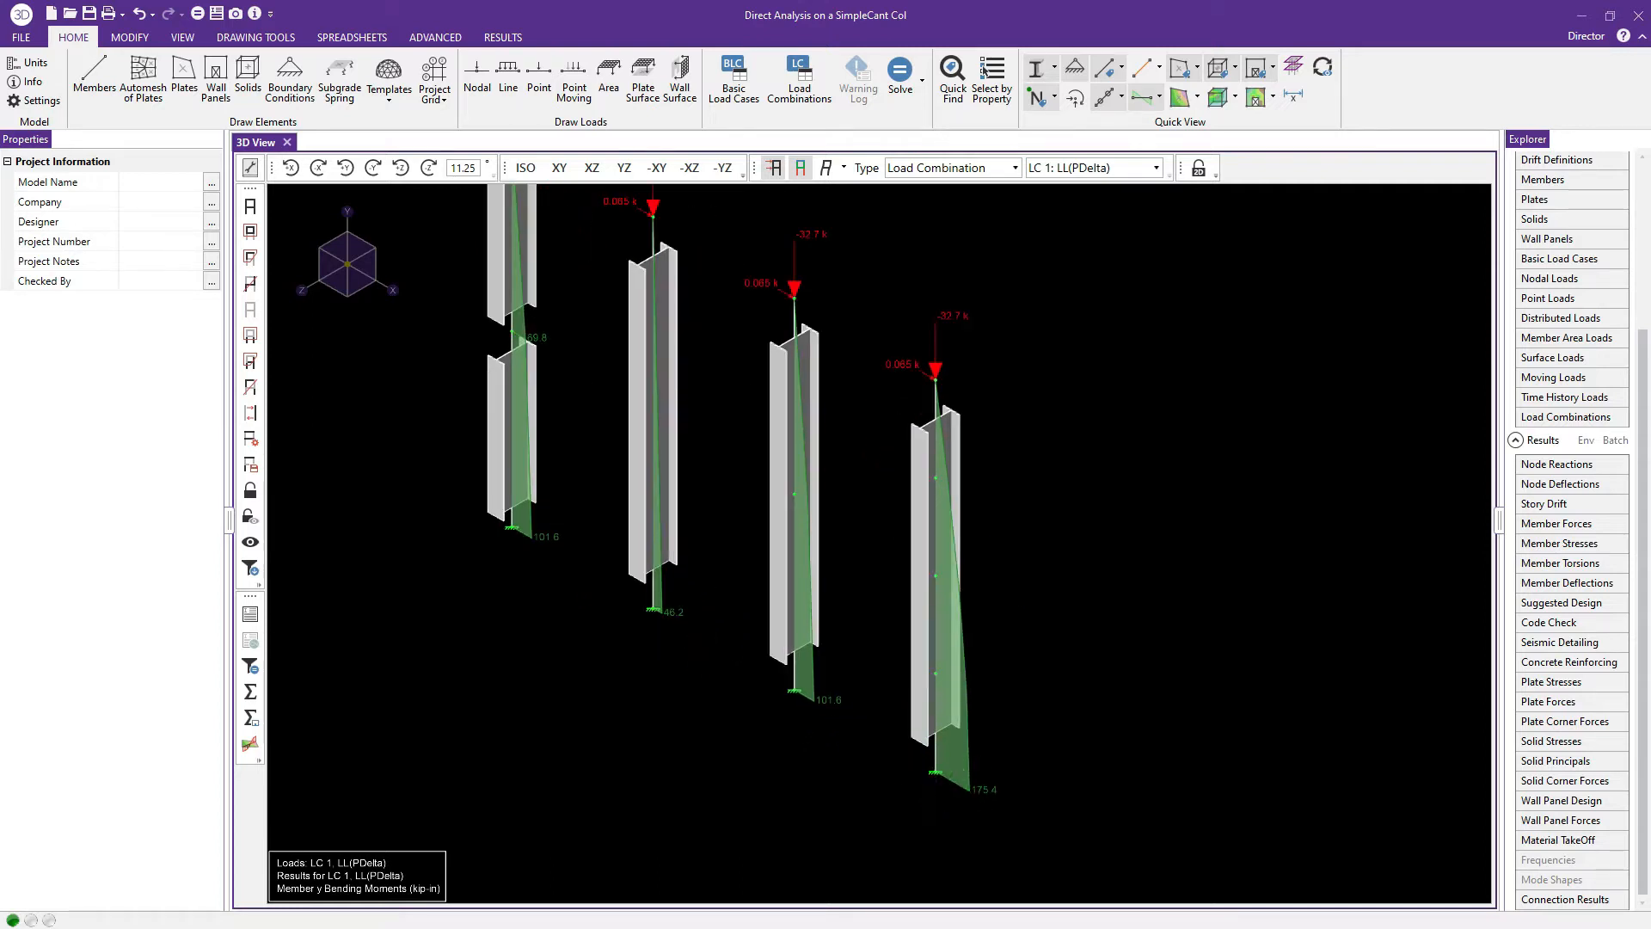
pyautogui.scroll(-1, 900, 749)
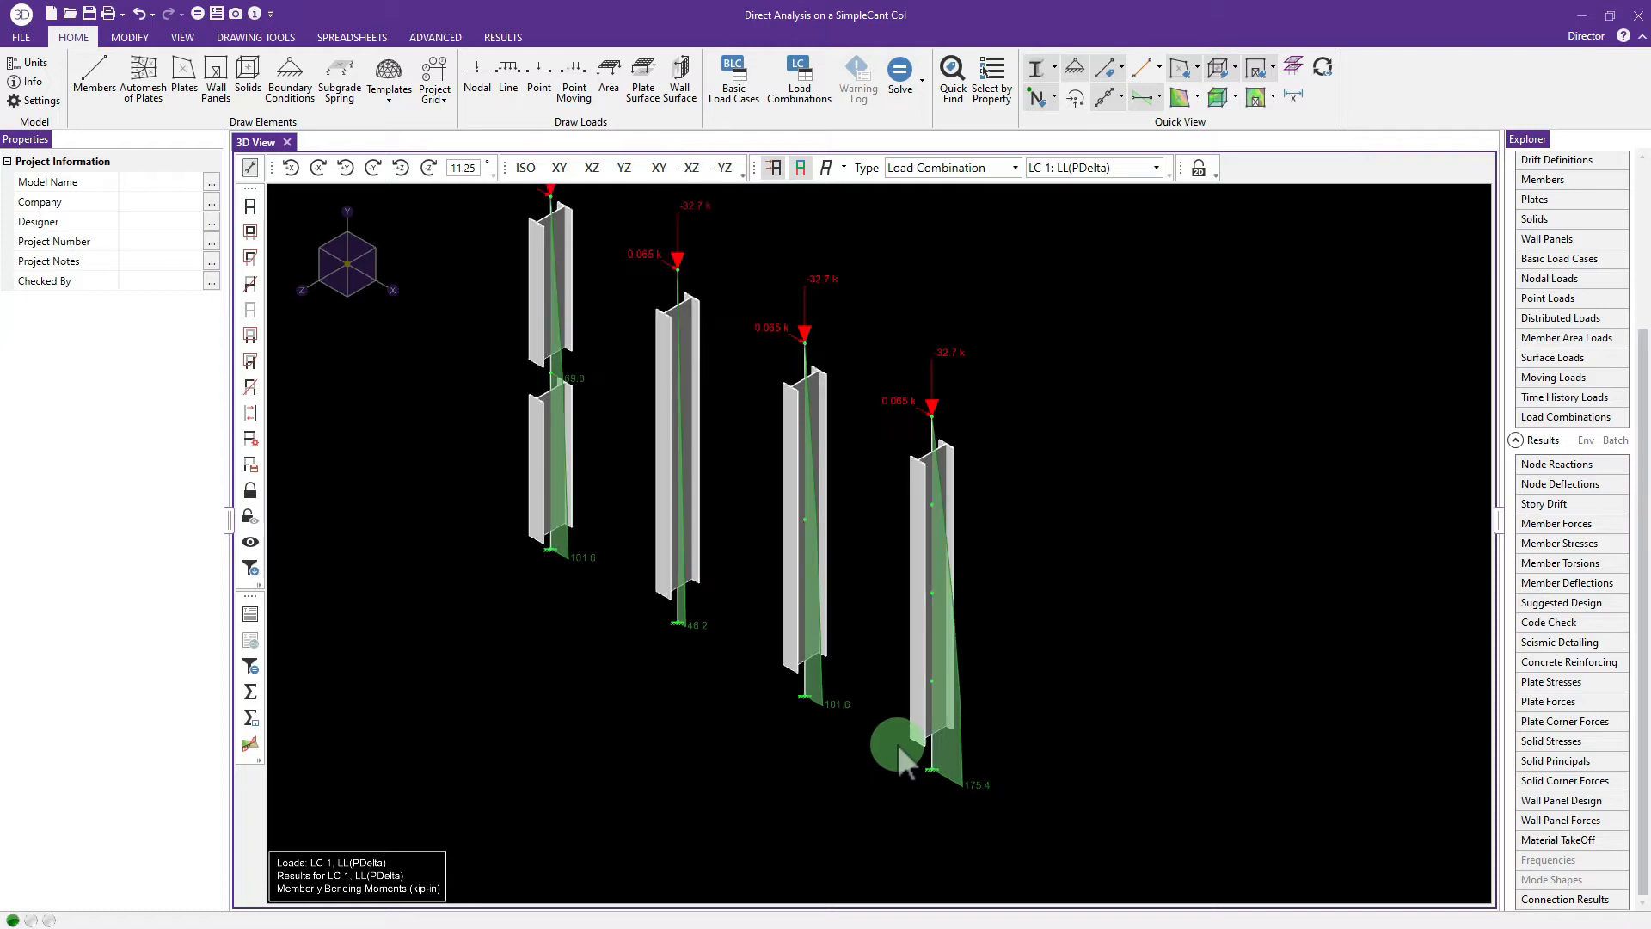
# Step: Compare the base moments of the four rendered columns, highlighting the fourth column's member and clearing its selection
pyautogui.moveTo(877, 621); pyautogui.dragTo(981, 667, button='middle')
pyautogui.scroll(-2, 873, 457)
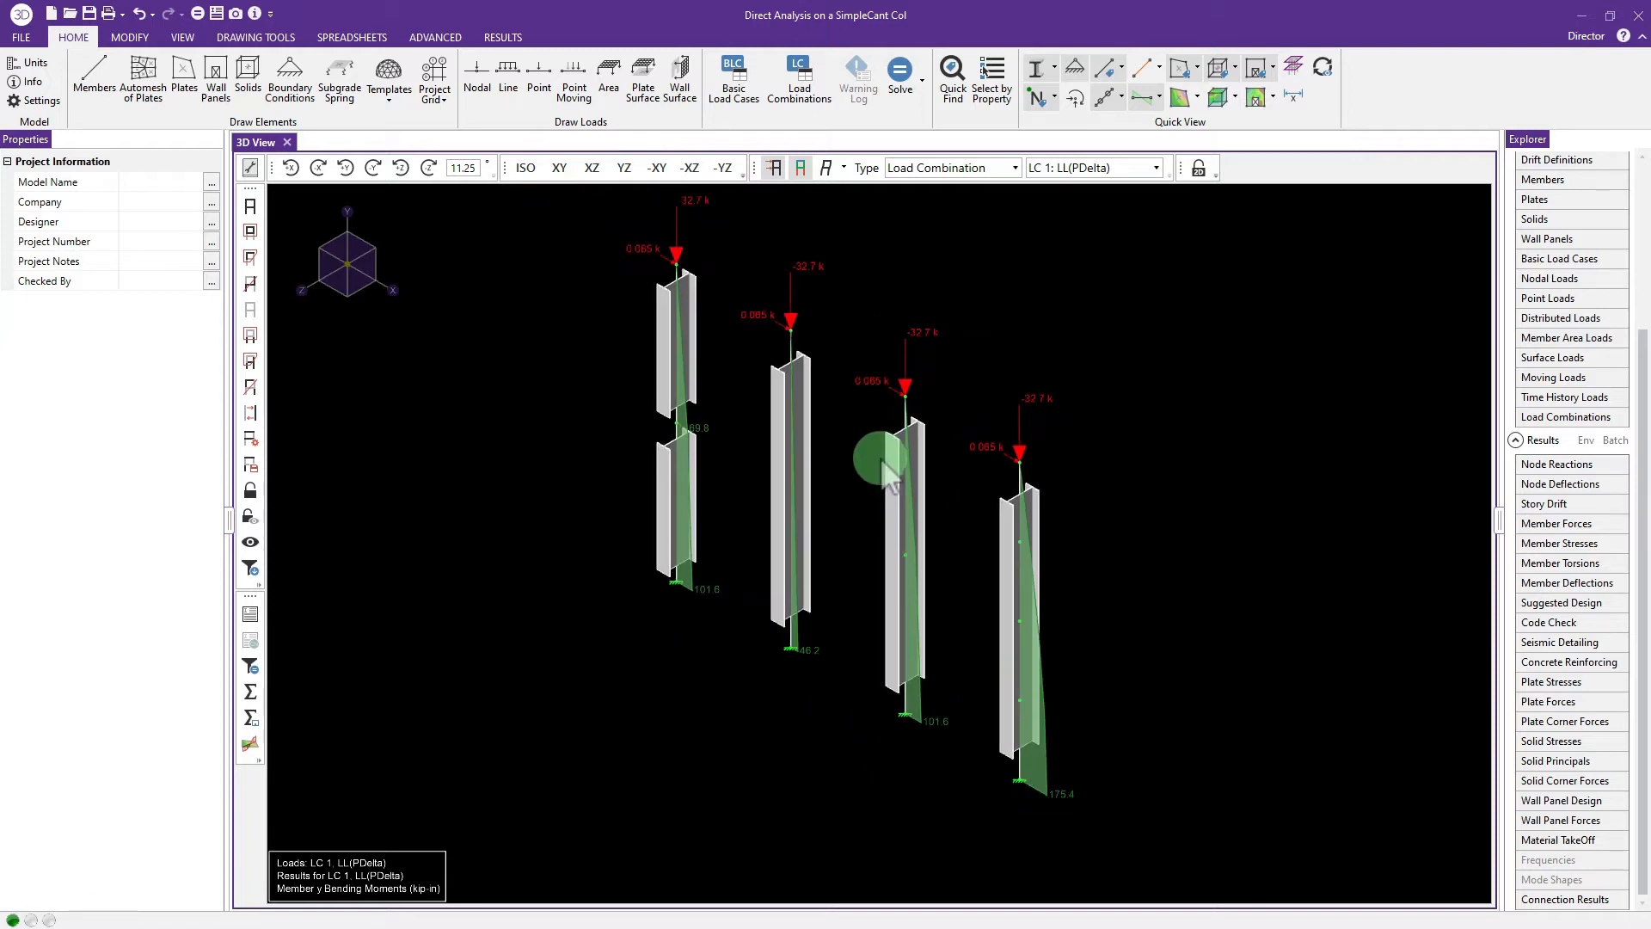
pyautogui.moveTo(900, 497); pyautogui.dragTo(833, 490, button='middle')
pyautogui.scroll(1, 786, 442)
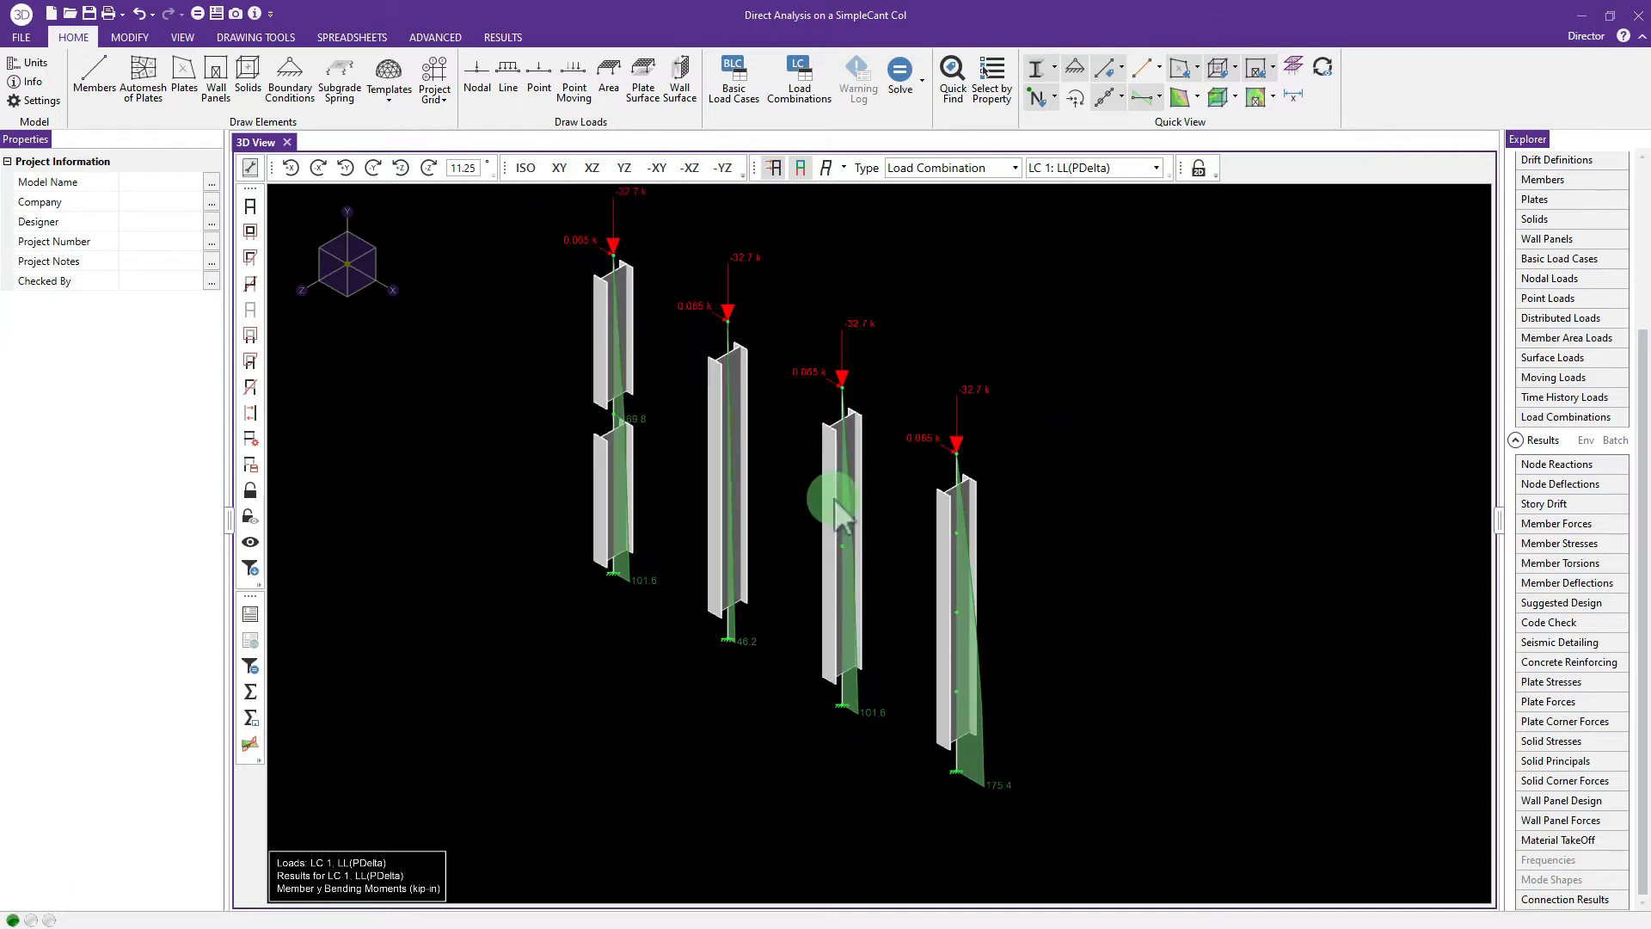
pyautogui.click(953, 710)
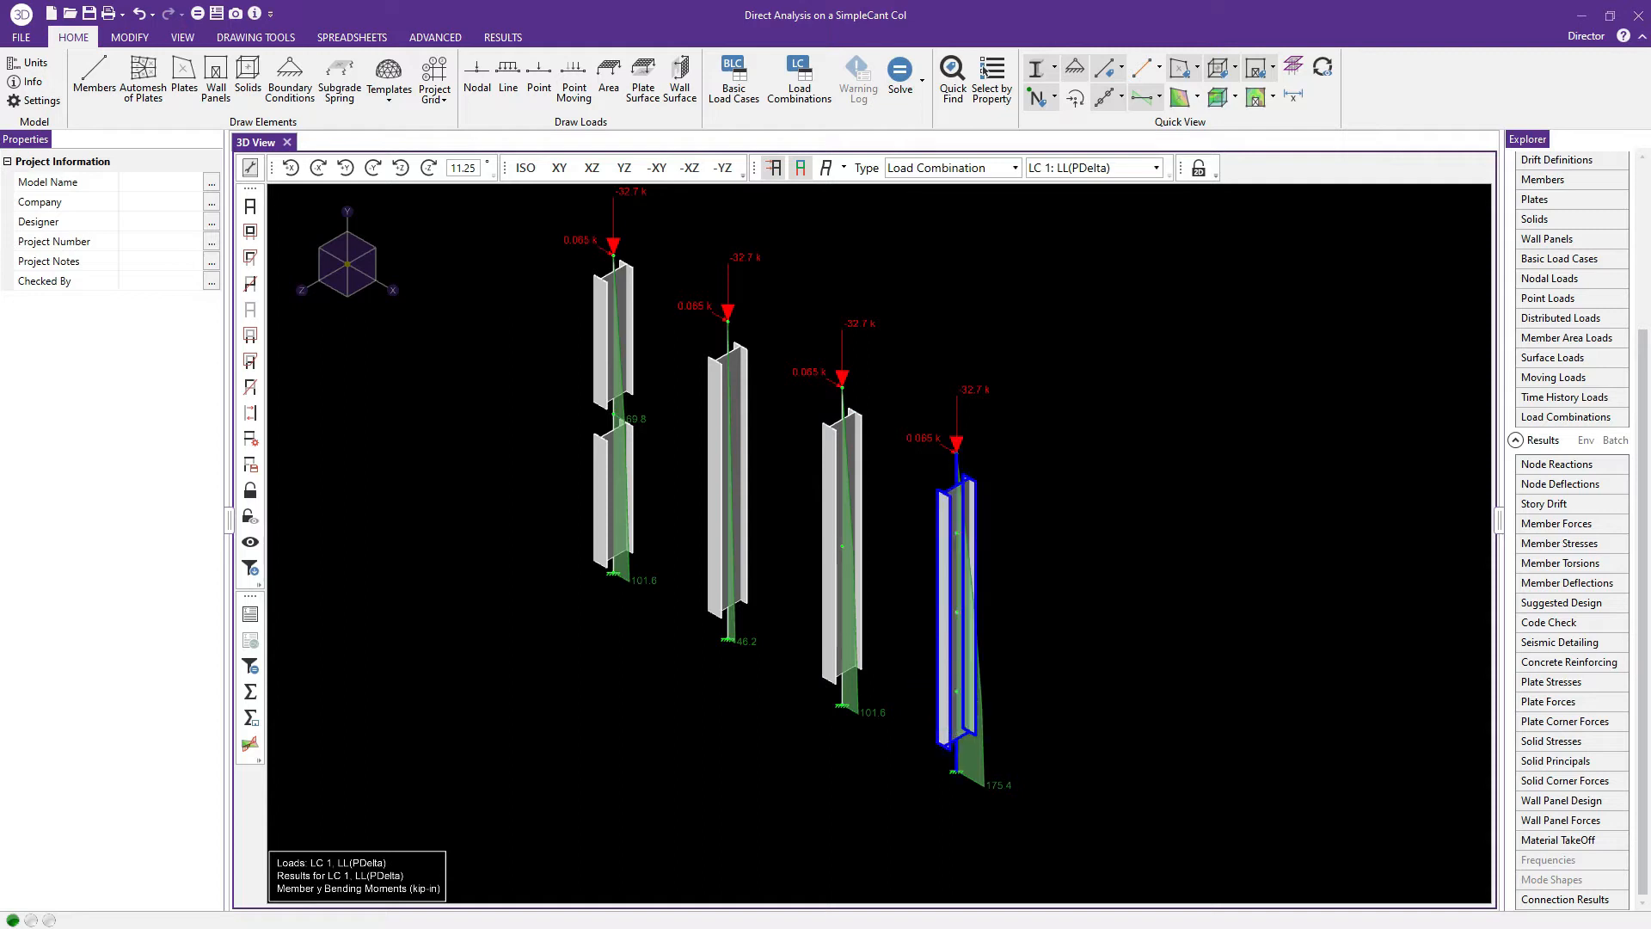
pyautogui.click(939, 725)
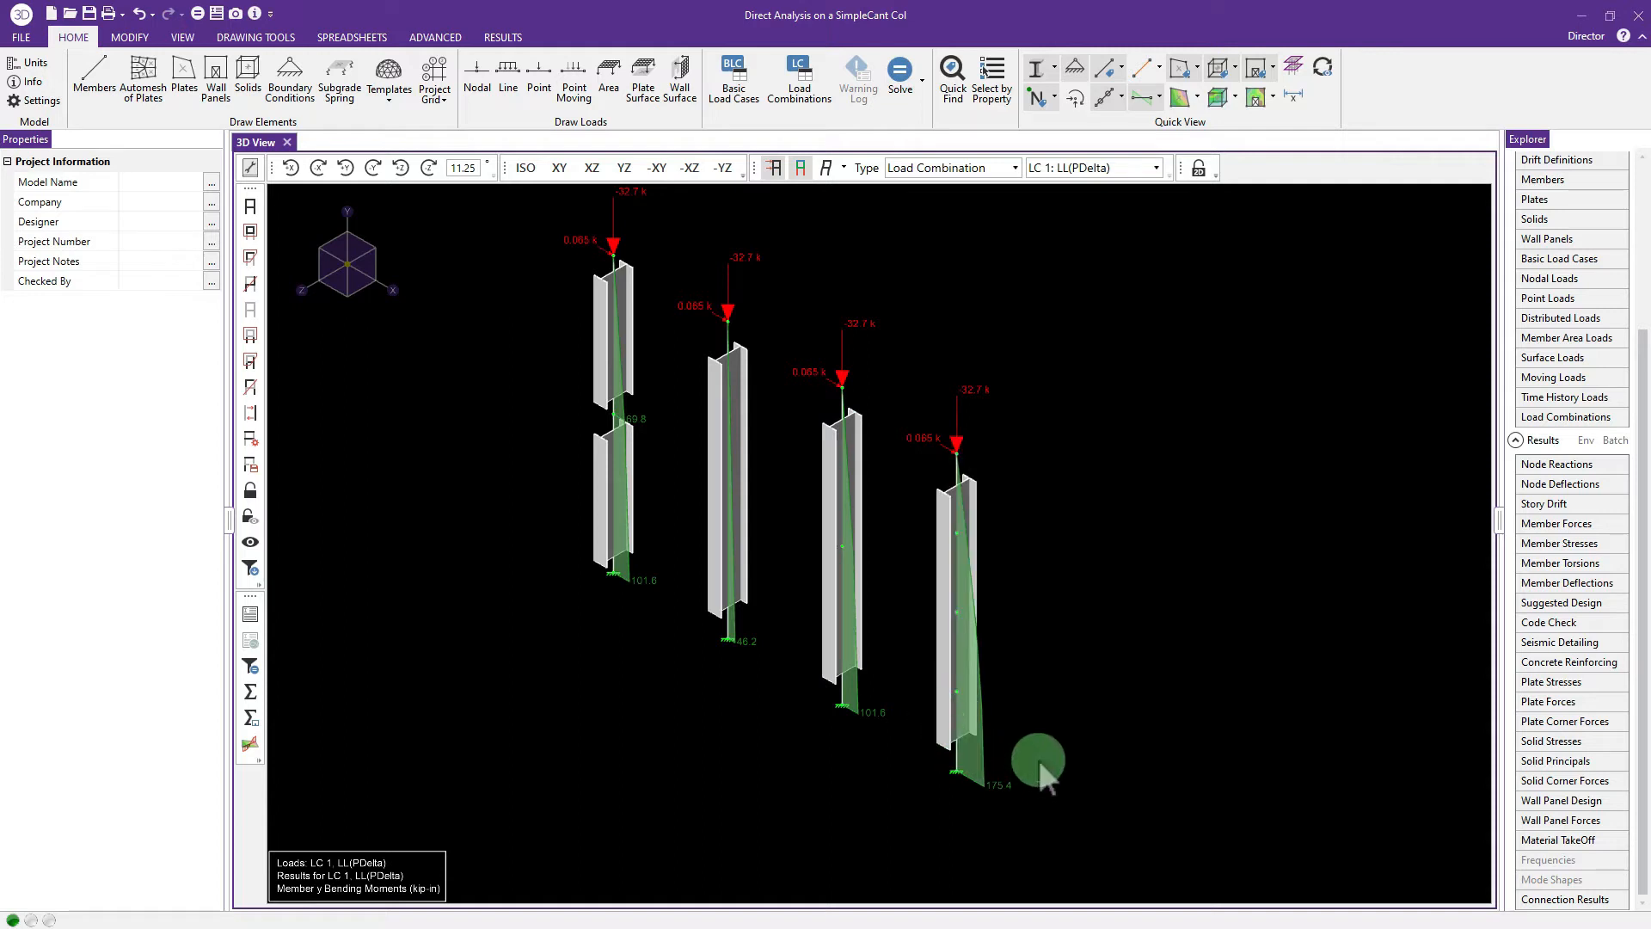
pyautogui.moveTo(1053, 692)
pyautogui.mouseDown(button='middle')
pyautogui.moveTo(1041, 636)
pyautogui.moveTo(894, 576)
pyautogui.moveTo(900, 614)
pyautogui.mouseUp(button='middle')
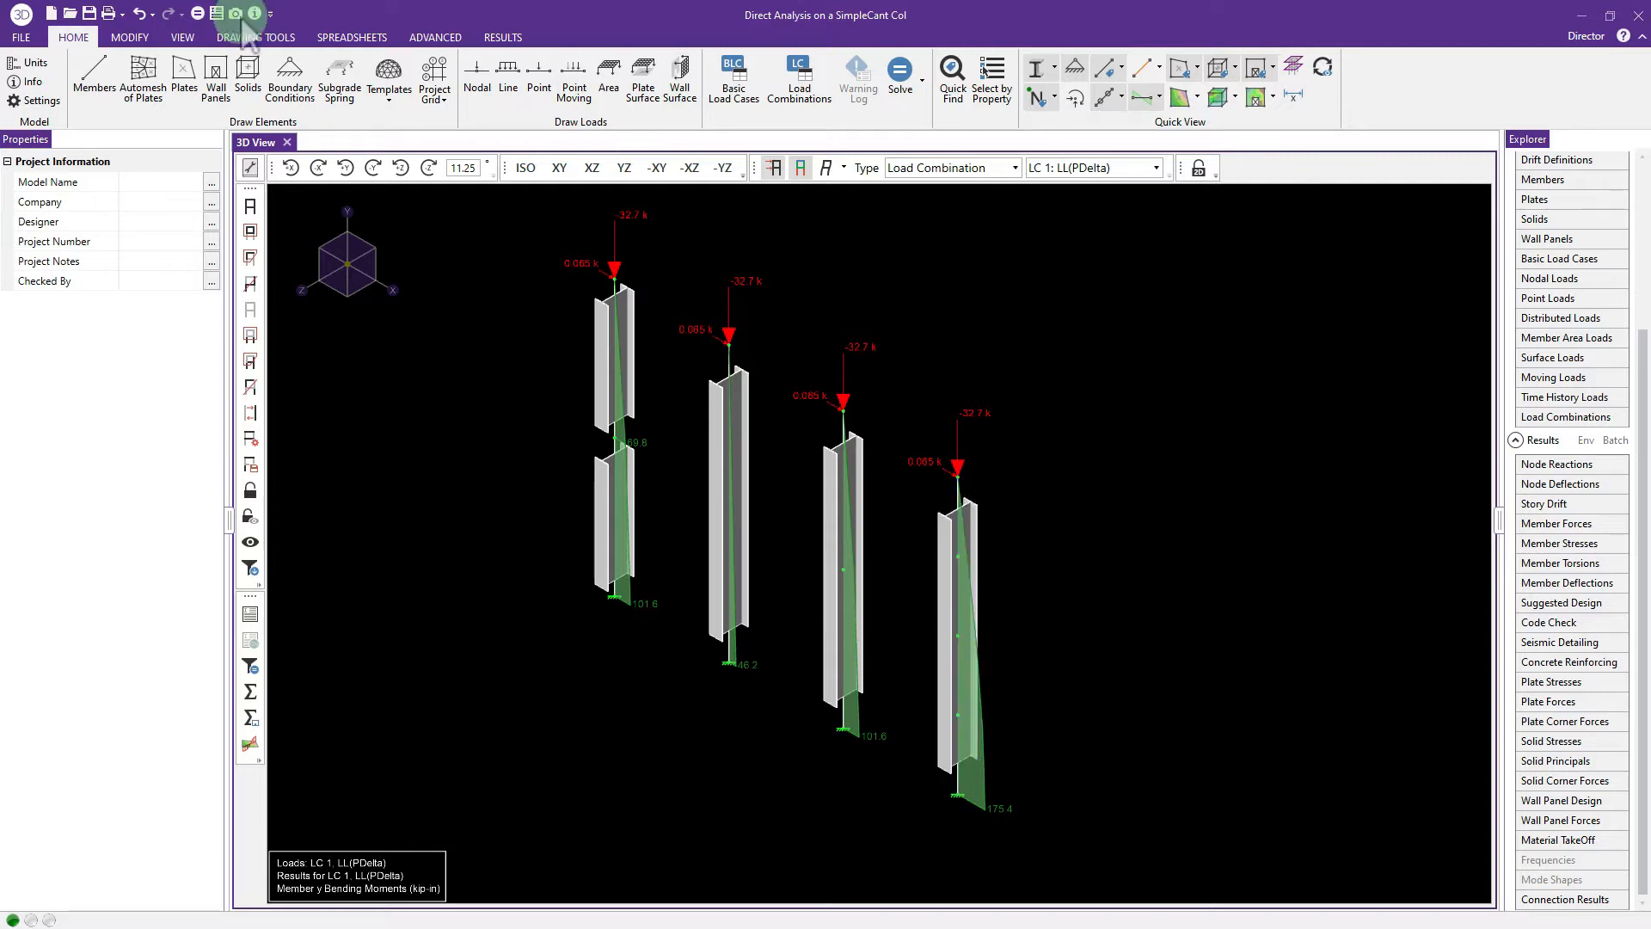
# Step: Set the P-Delta analysis method to Geometric Nonlinear Stiffness in the model's advanced solution settings and accept the changes
pyautogui.click(19, 39)
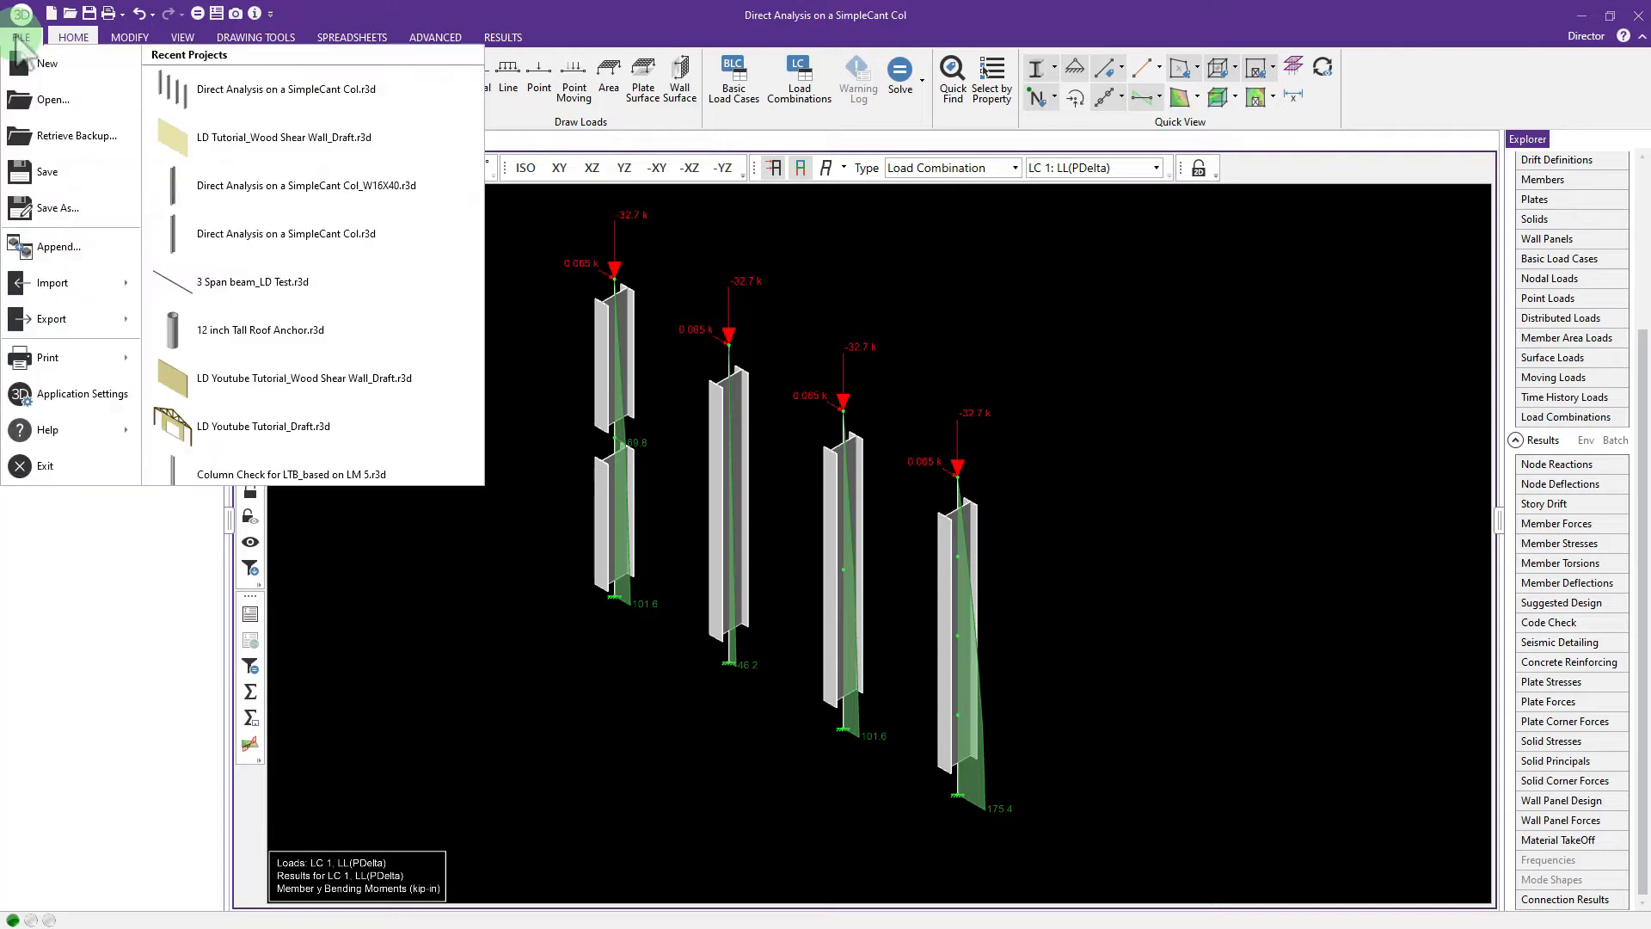
pyautogui.click(340, 11)
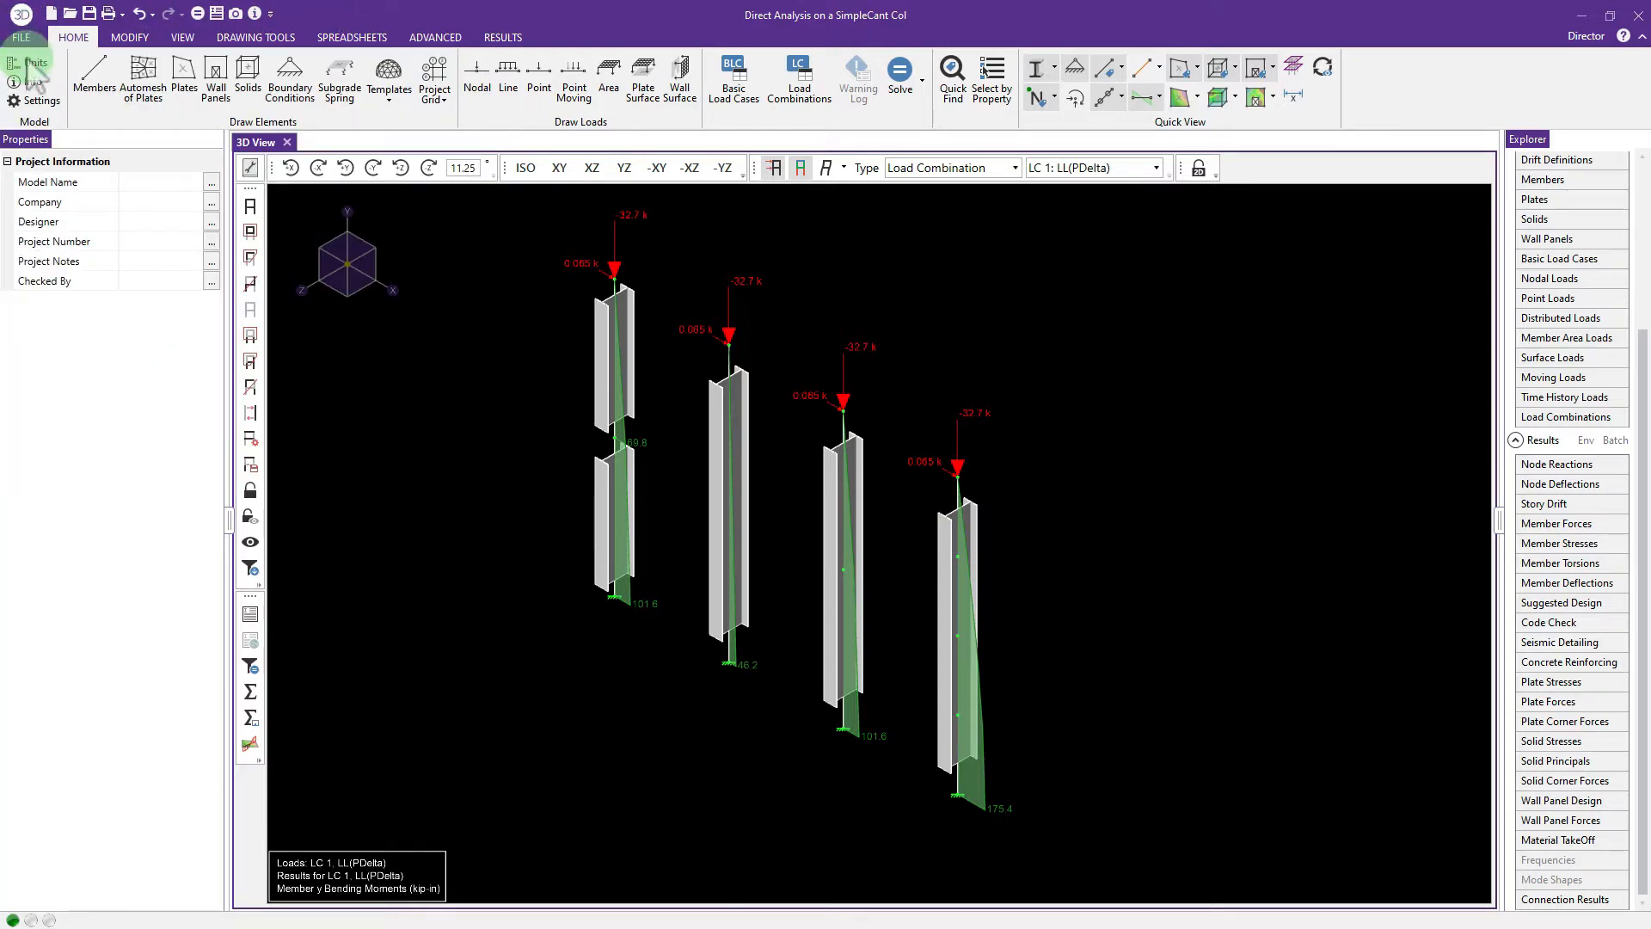
pyautogui.click(34, 100)
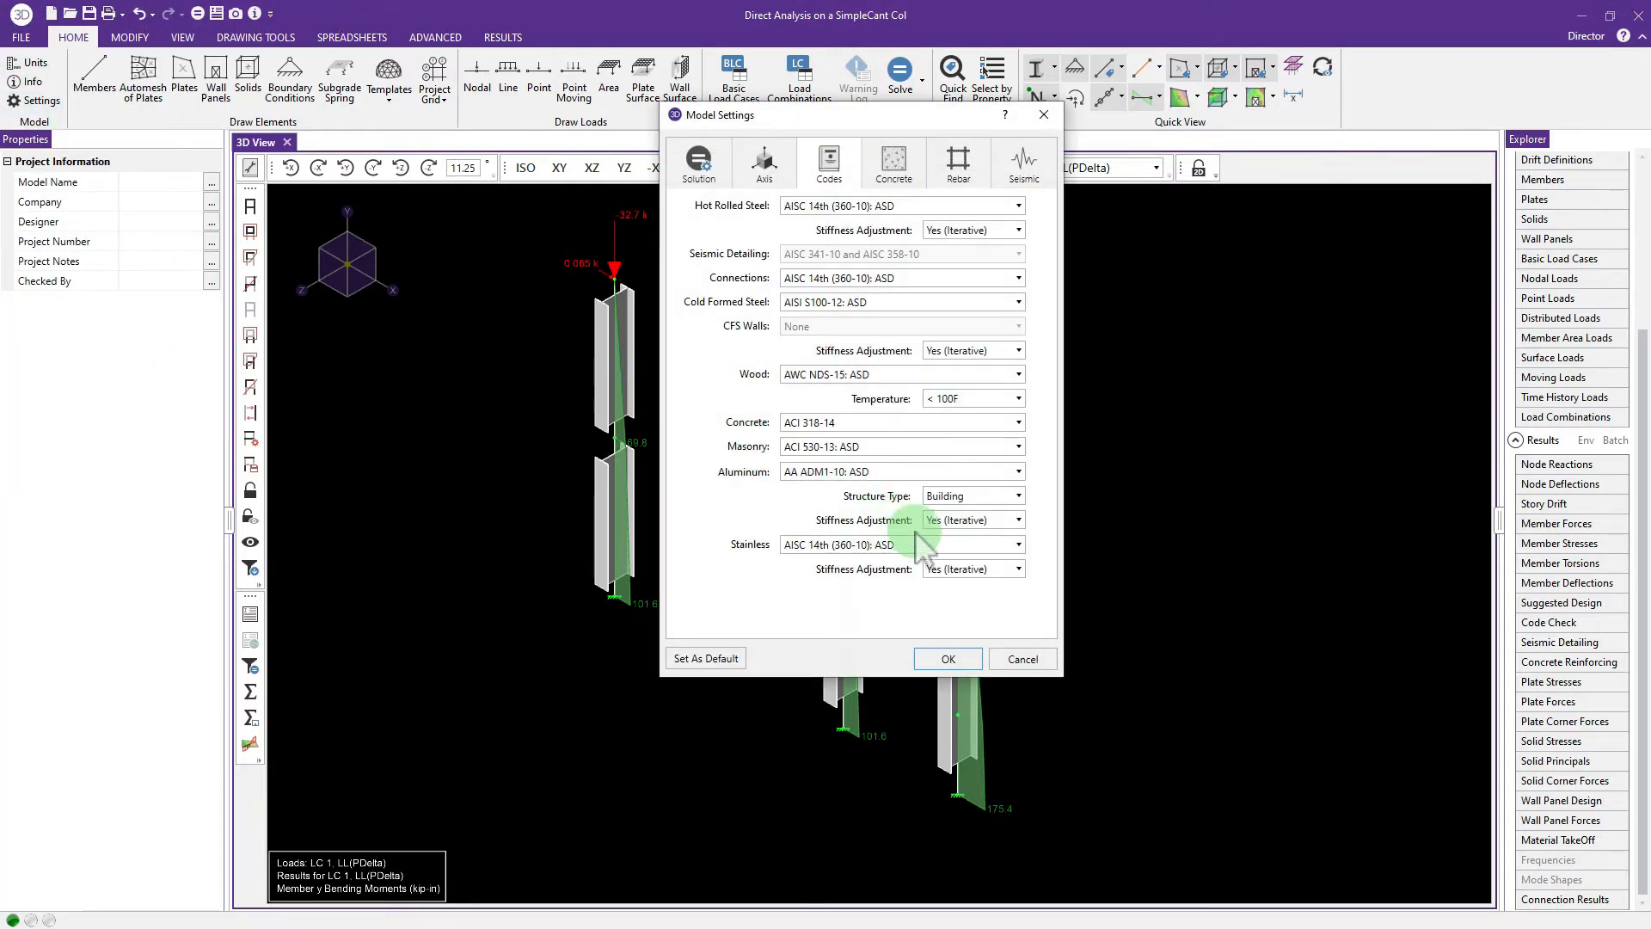
pyautogui.click(699, 163)
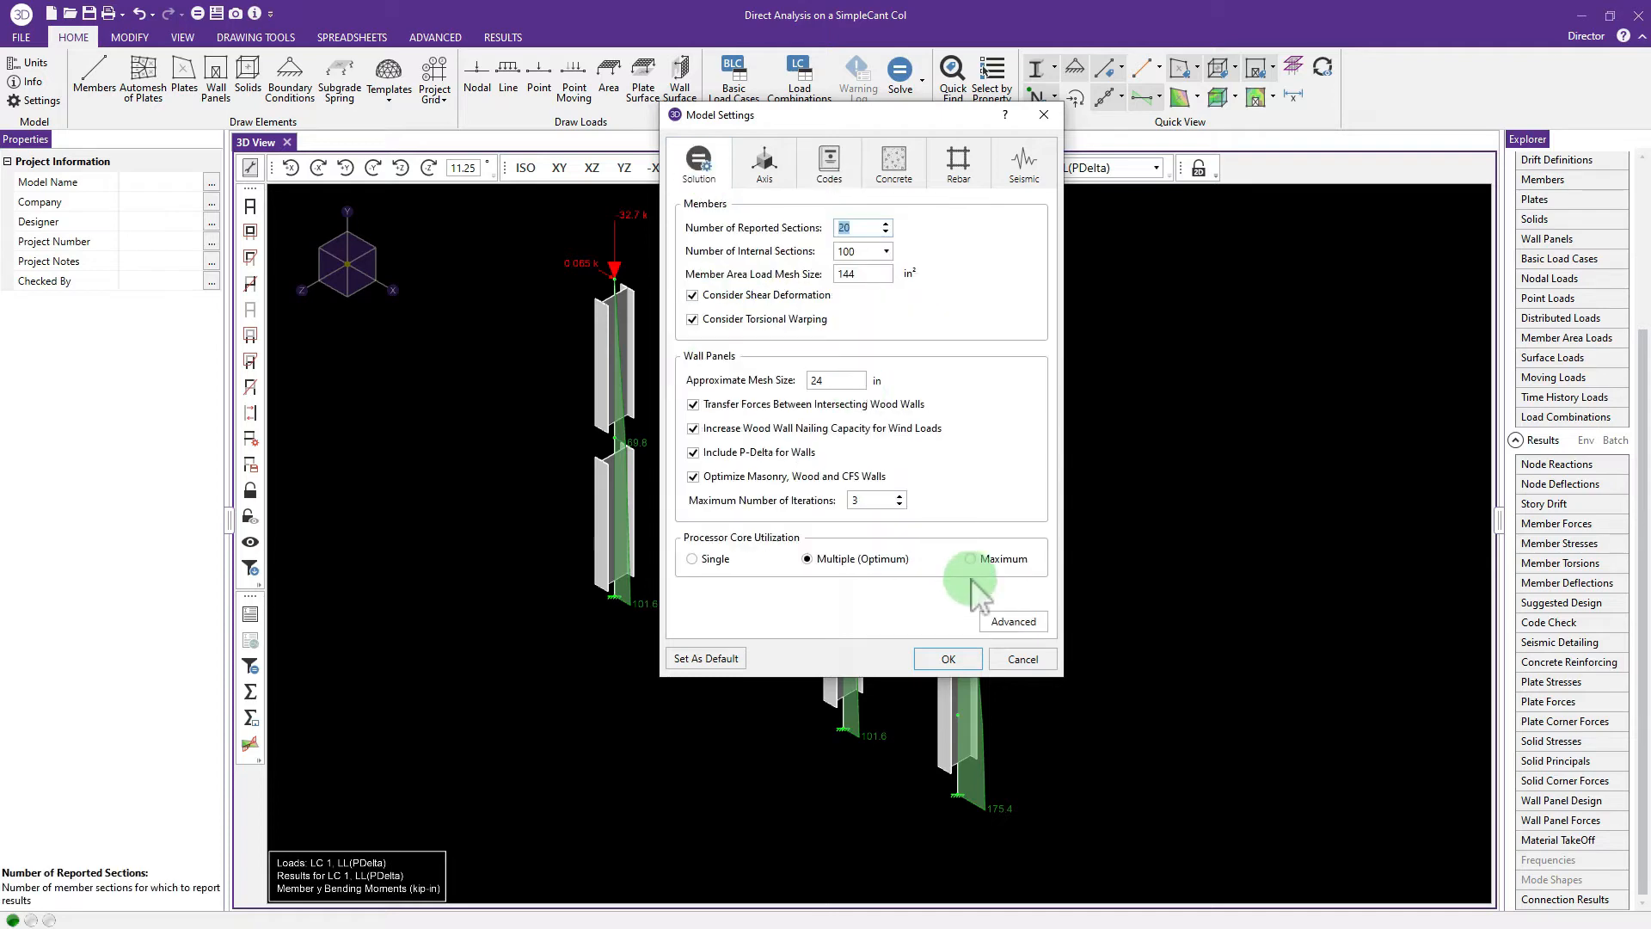
pyautogui.click(1015, 622)
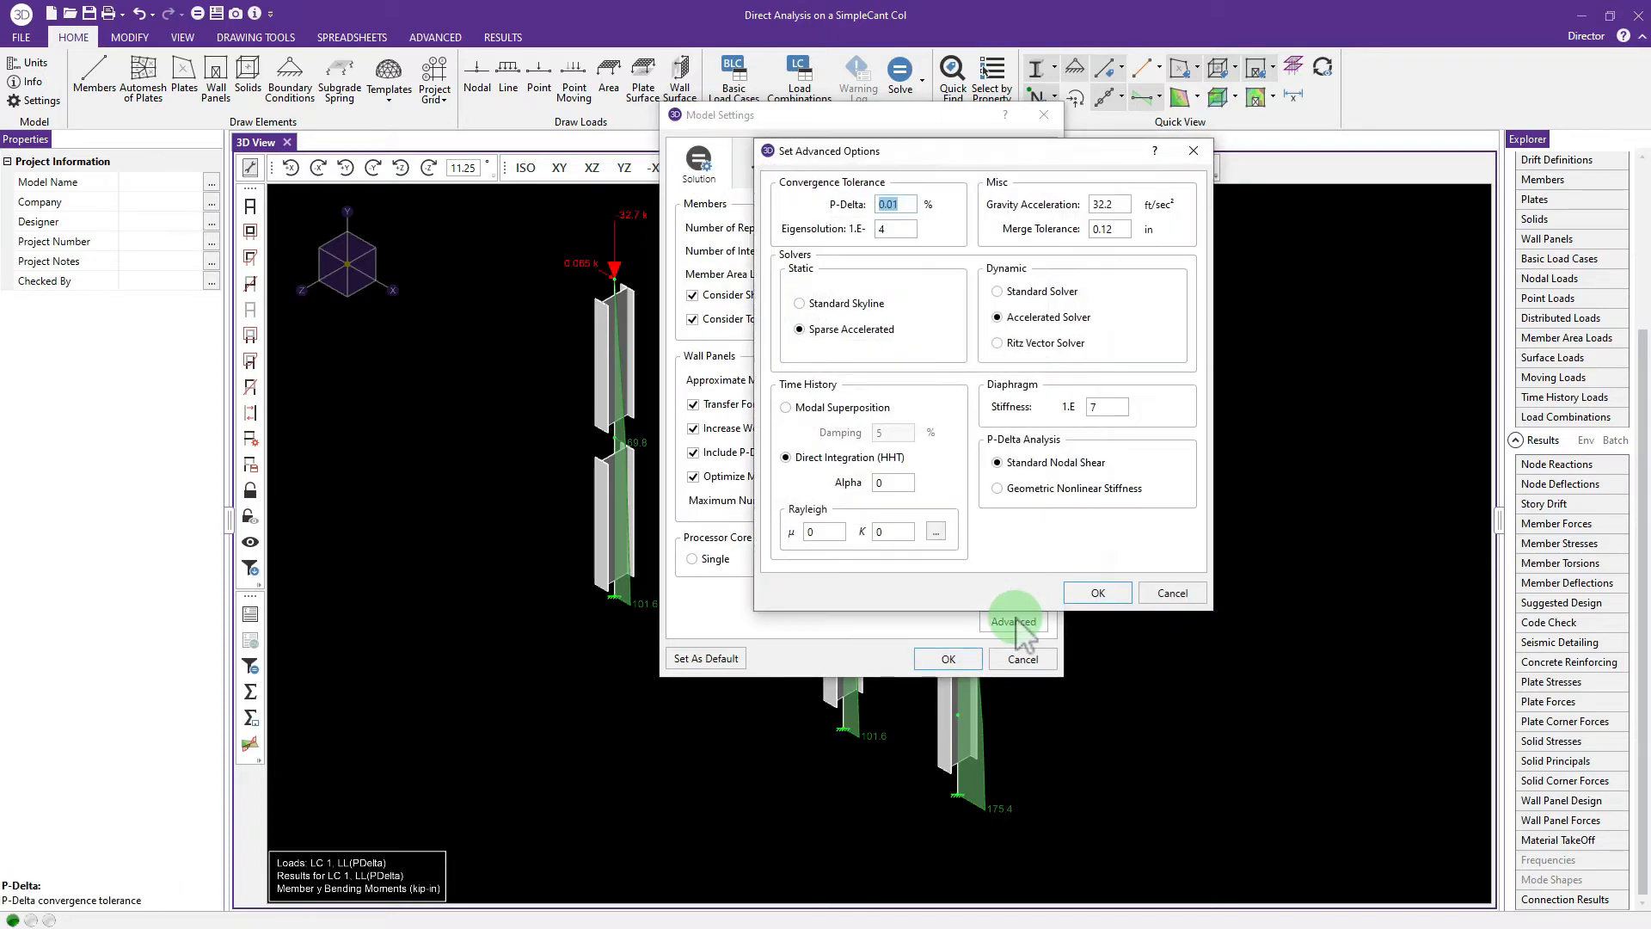
pyautogui.click(1040, 508)
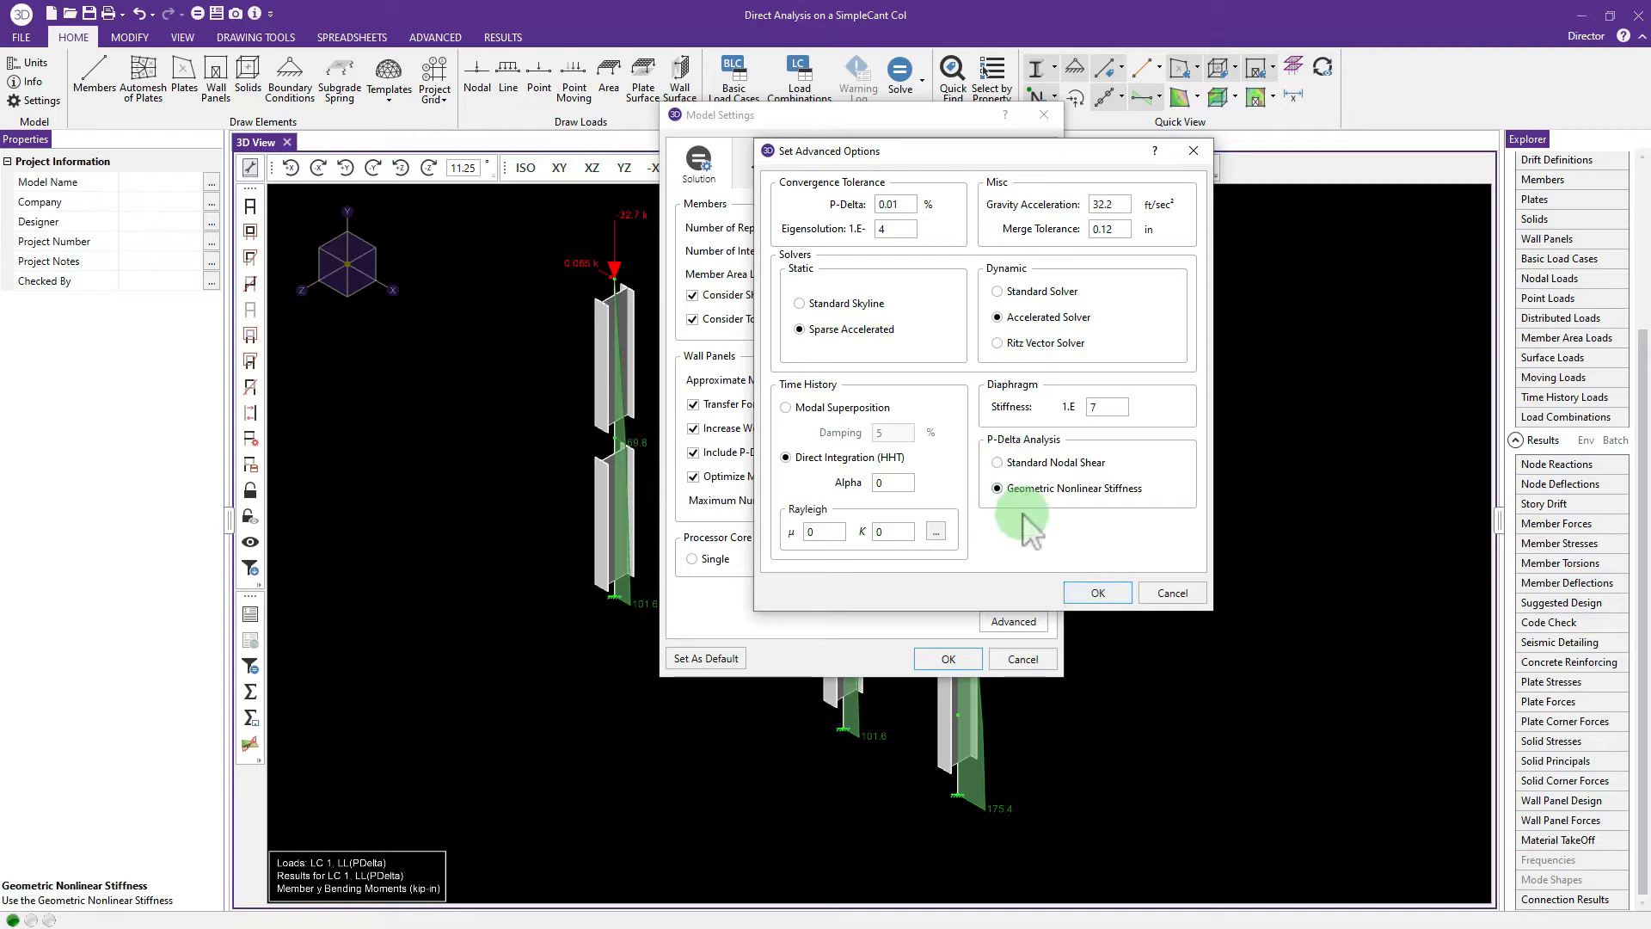
pyautogui.click(1090, 596)
pyautogui.click(947, 658)
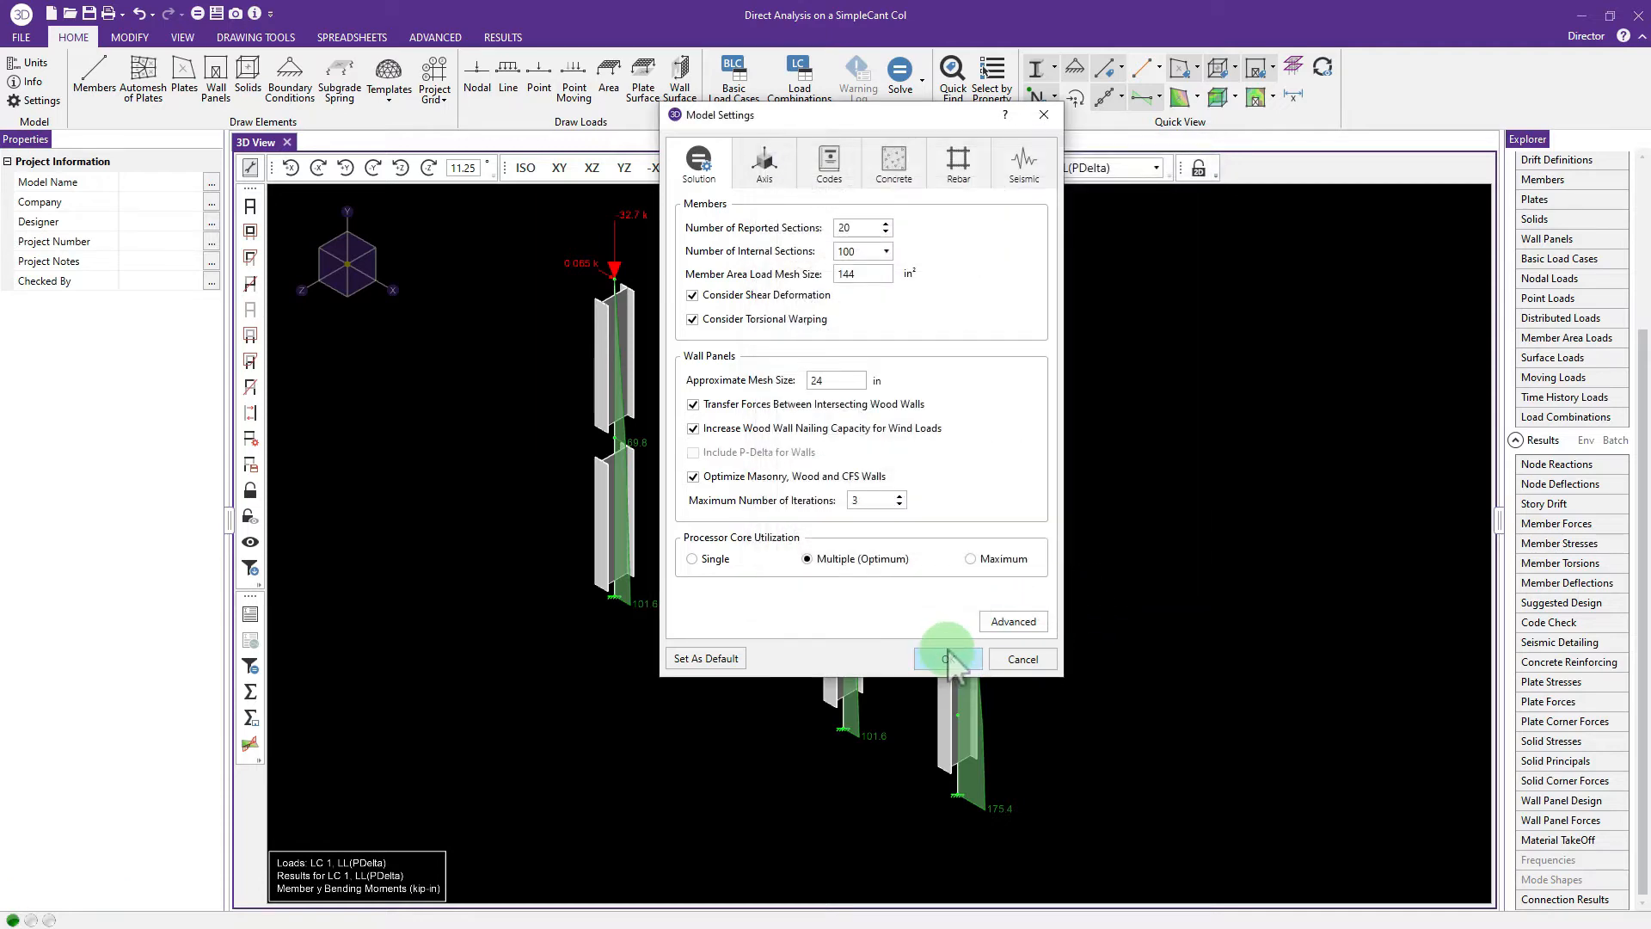
pyautogui.click(915, 443)
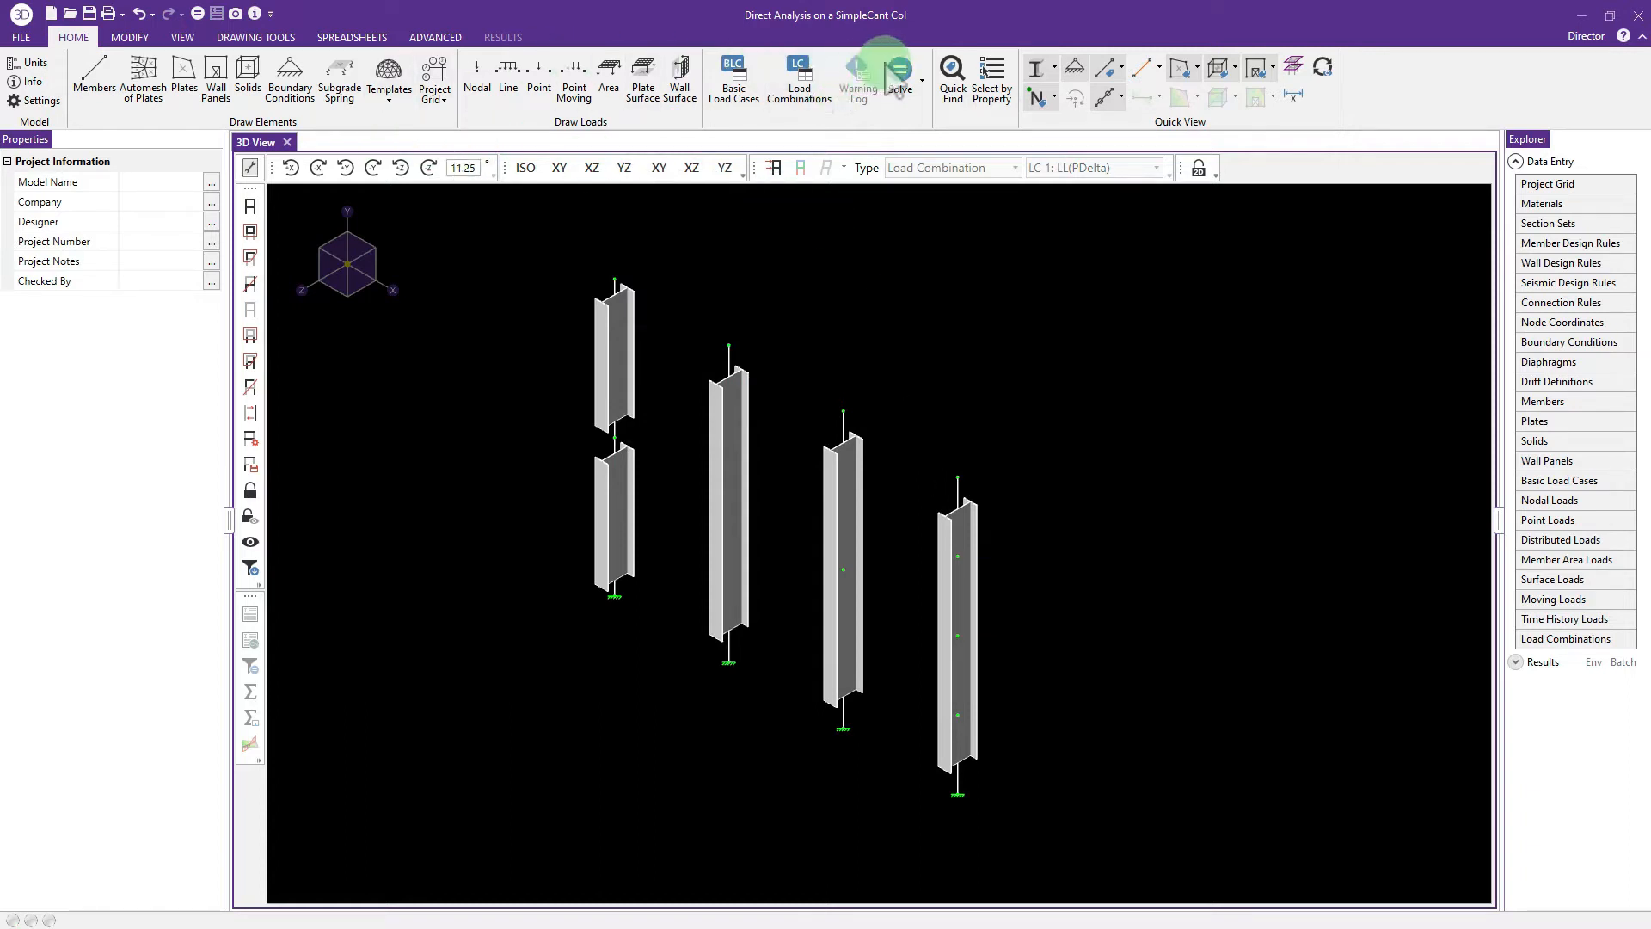
# Step: Re-solve the column model and close the Node Reactions (By Combination) results
pyautogui.click(899, 78)
pyautogui.click(828, 571)
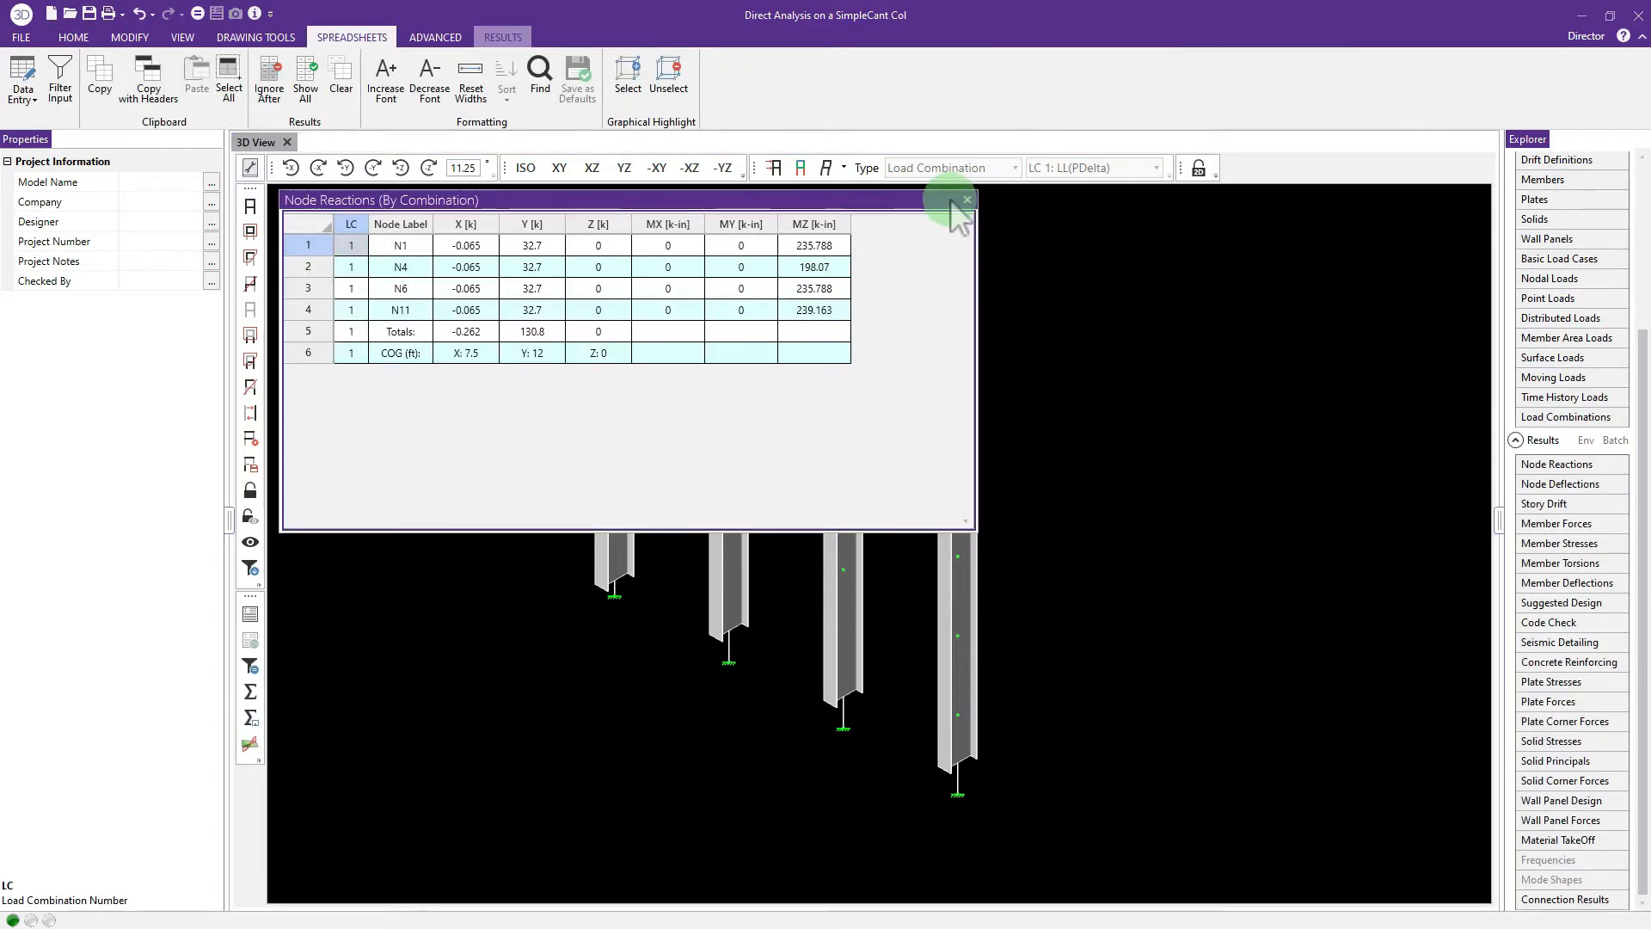
pyautogui.click(967, 201)
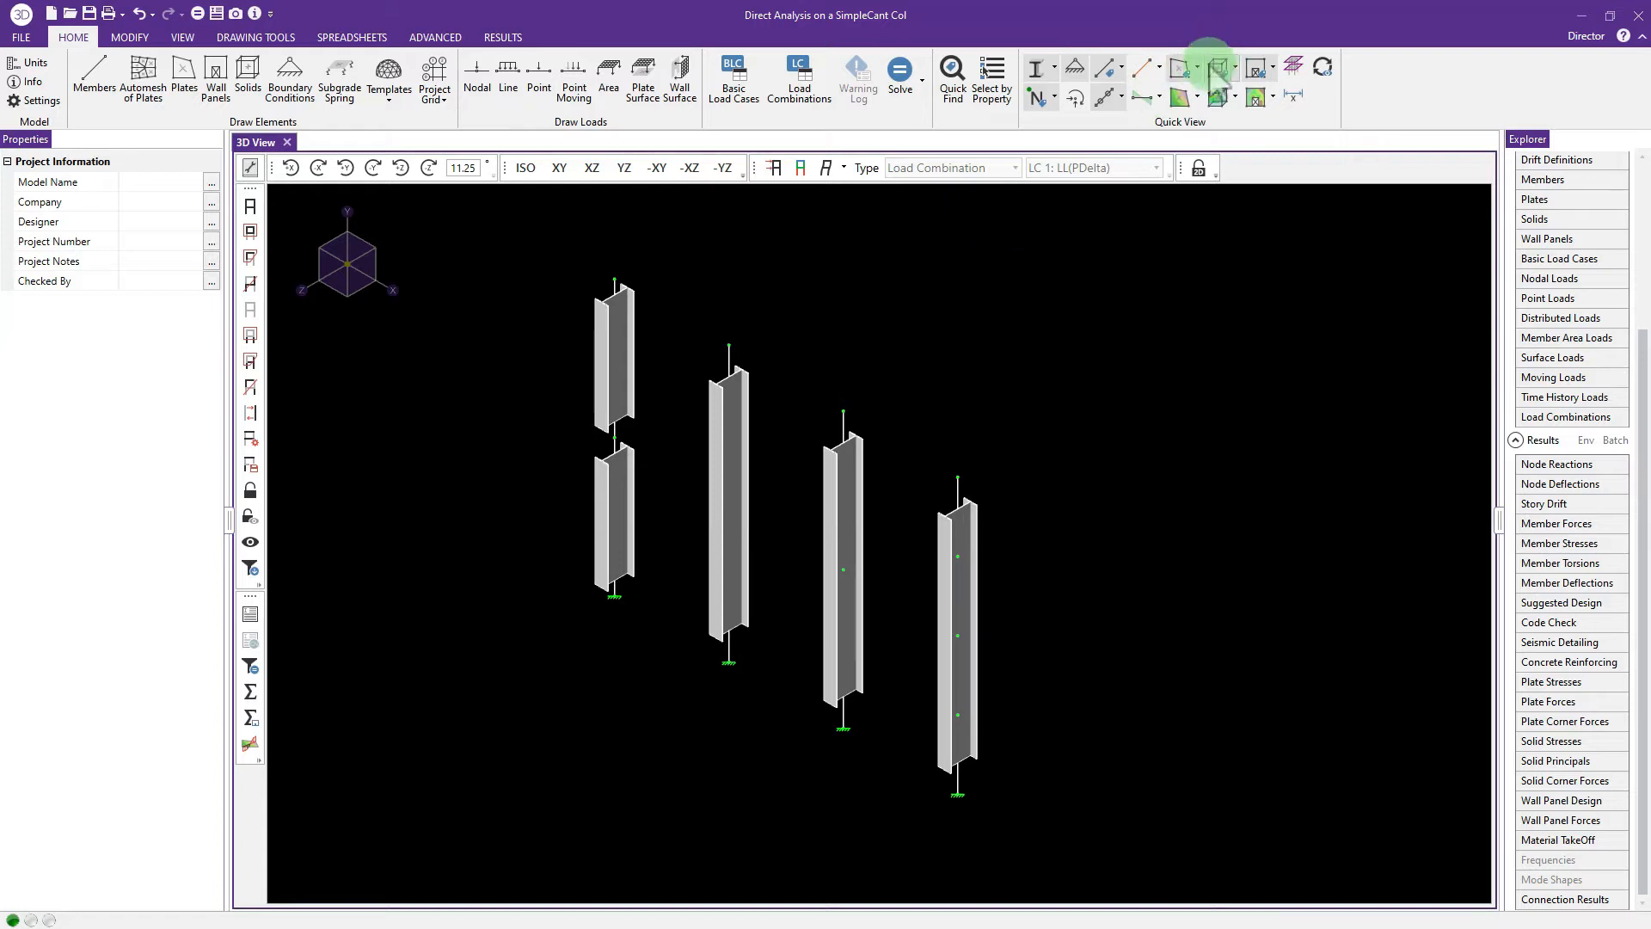
# Step: Display the Myy bending moment diagrams on the column members for LC 1: LL(PDelta)
pyautogui.click(1159, 97)
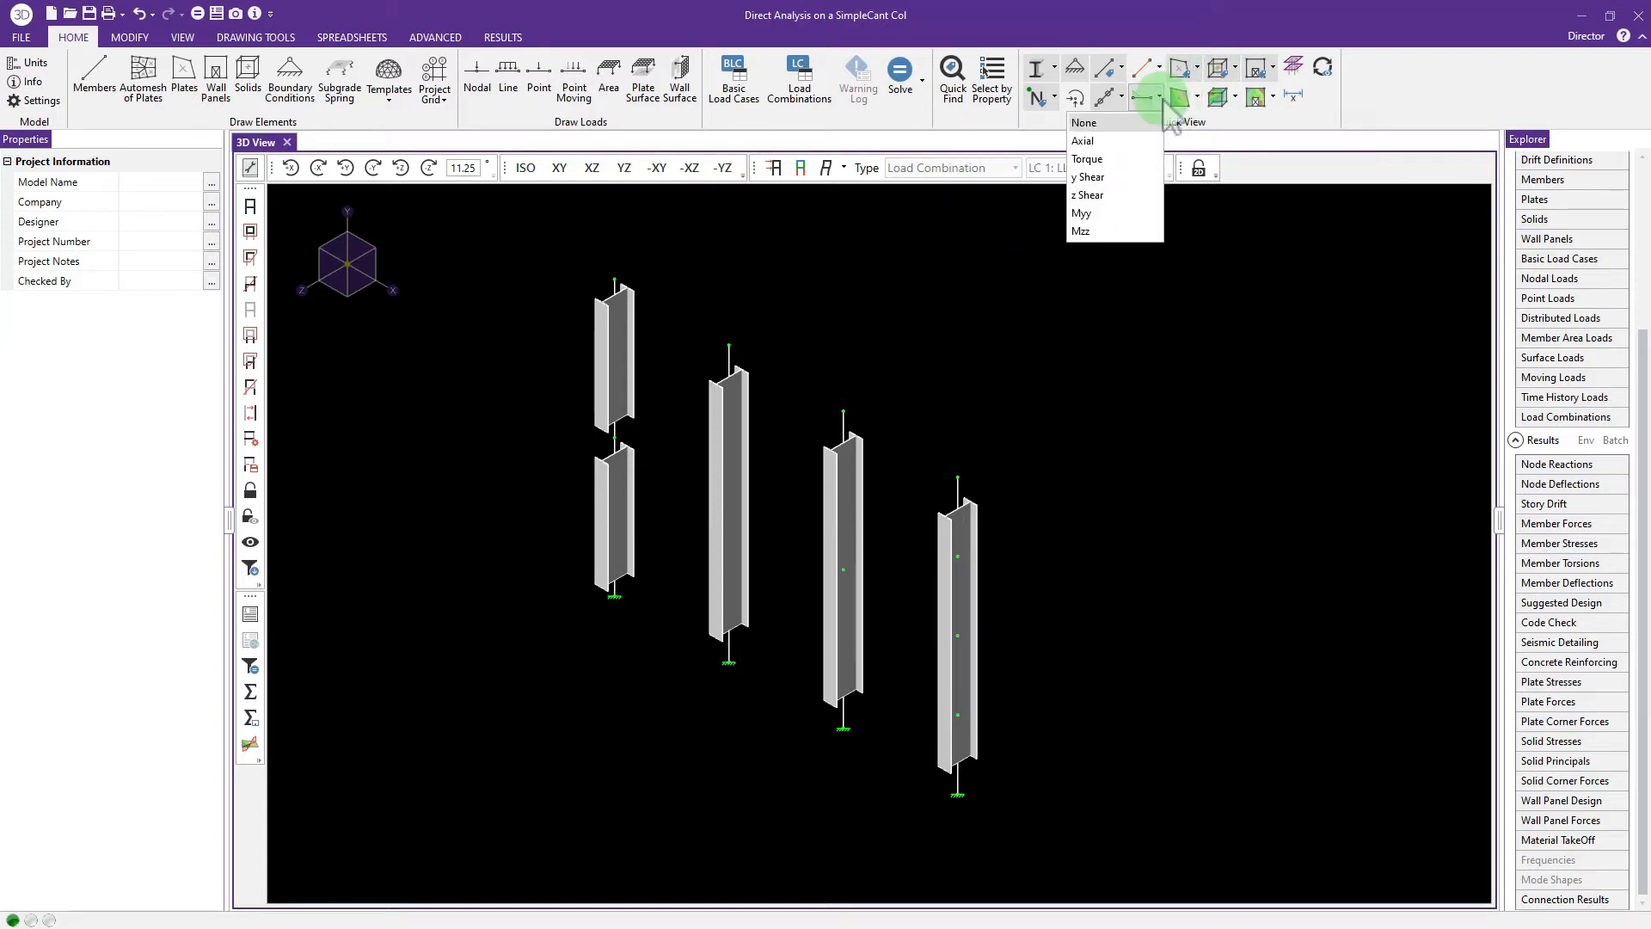
pyautogui.click(1101, 215)
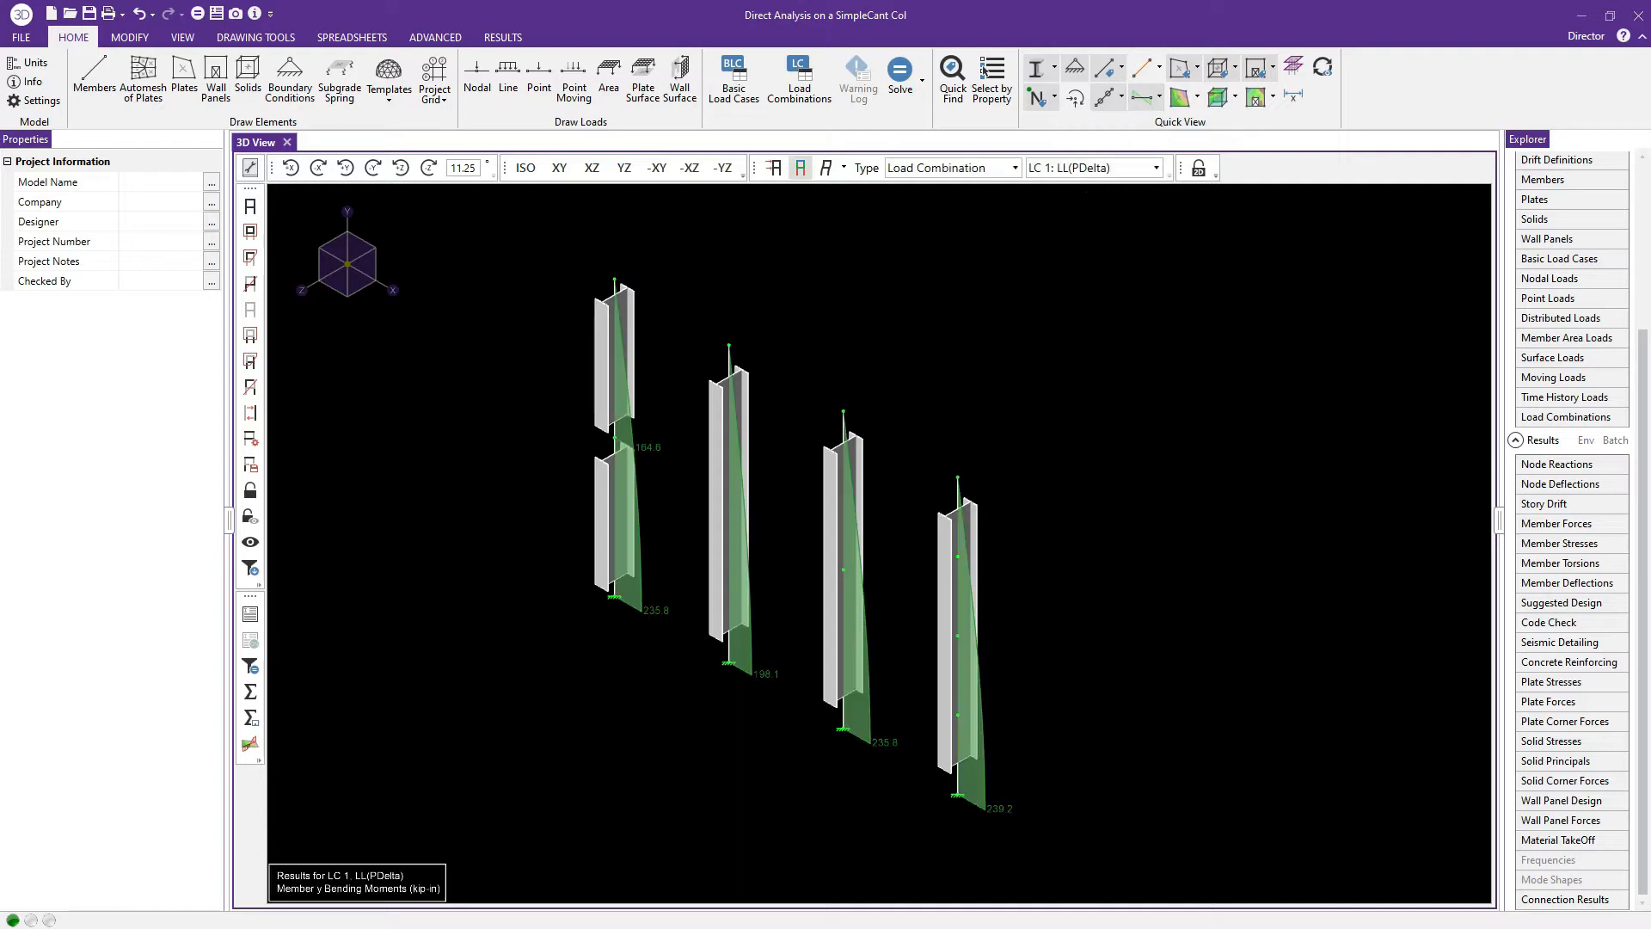
pyautogui.scroll(1, 1049, 541)
pyautogui.moveTo(1050, 540); pyautogui.dragTo(1139, 476, button='middle')
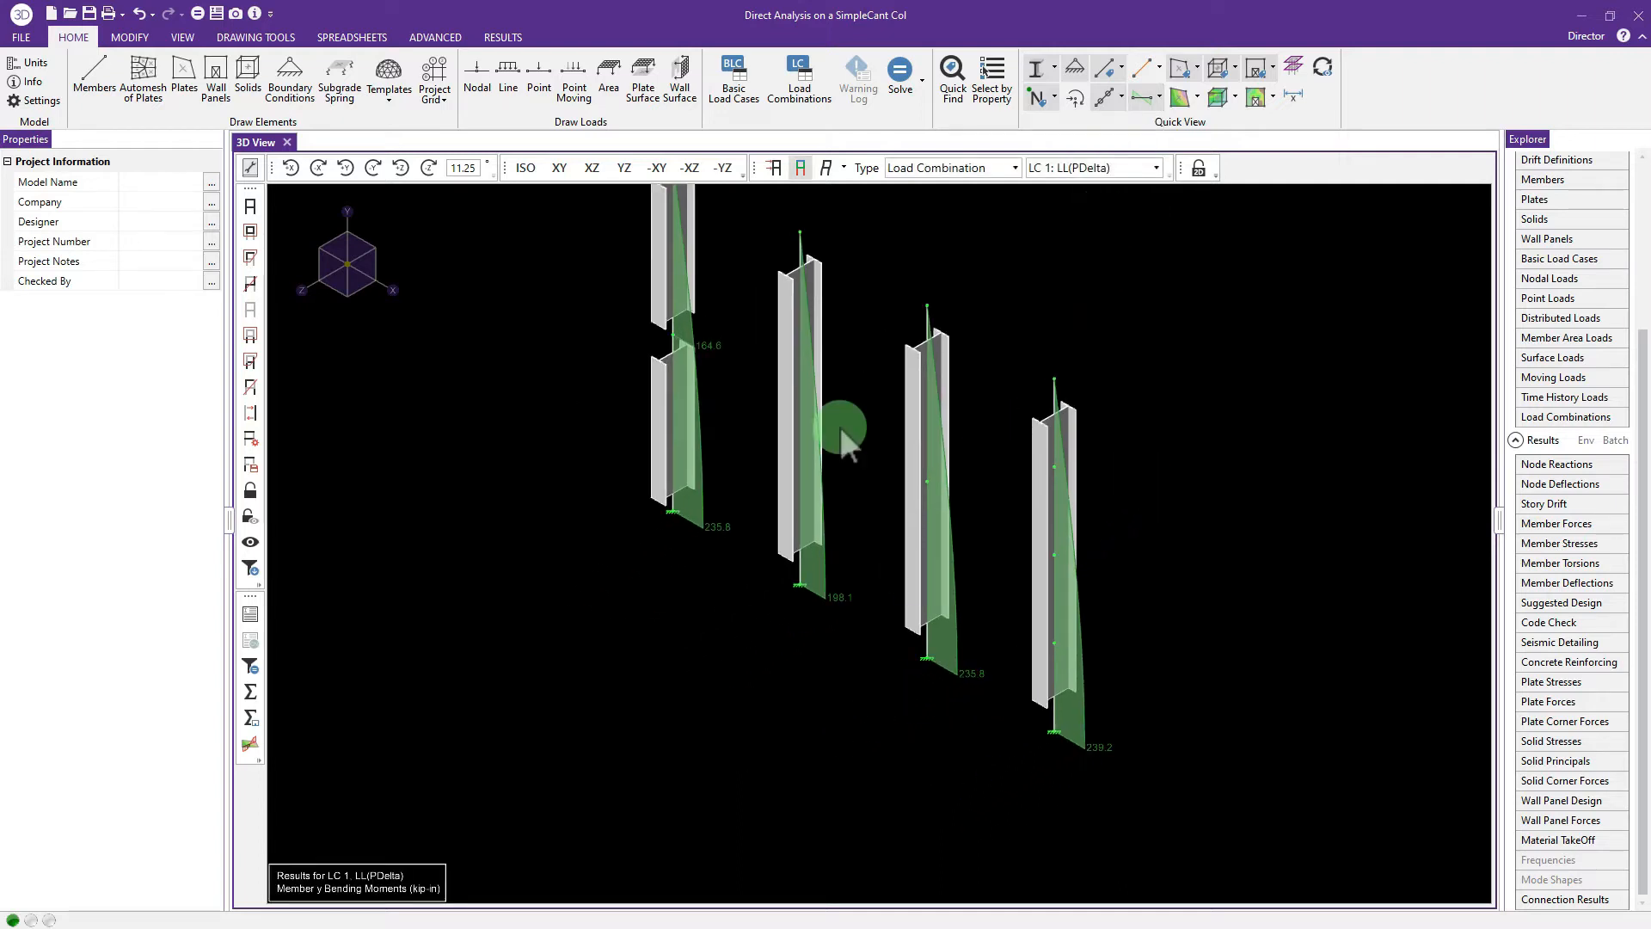
pyautogui.moveTo(778, 399); pyautogui.dragTo(719, 462, button='middle')
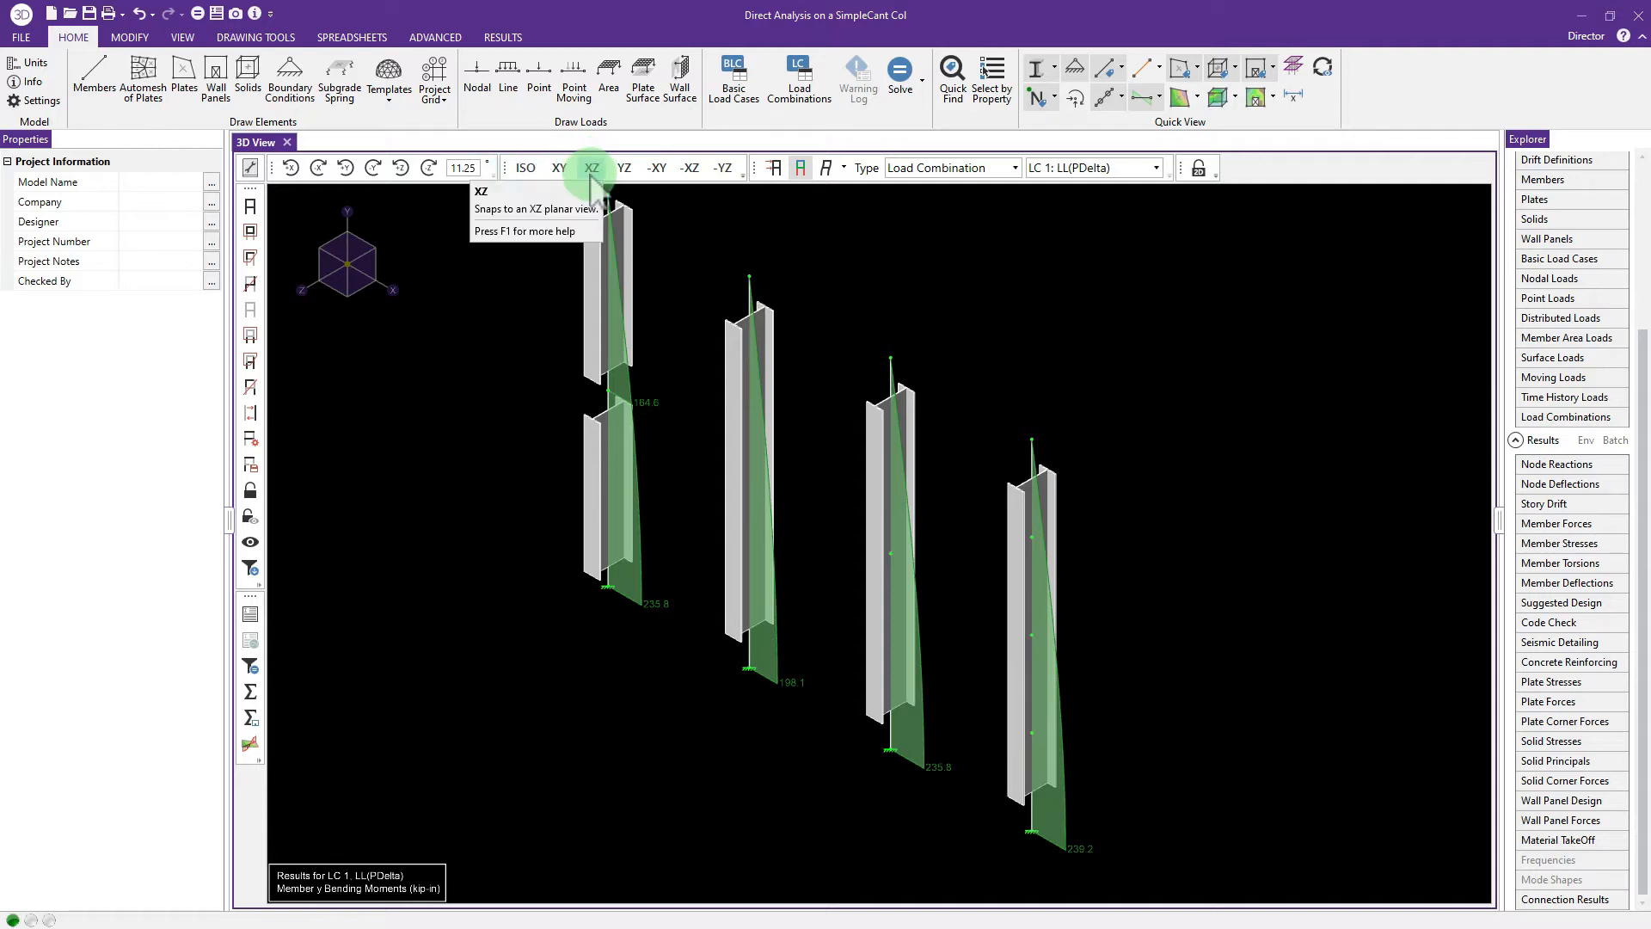
# Step: Switch the model to the XY planar view and examine the moment diagrams, highlighting and deselecting the second column
pyautogui.click(561, 170)
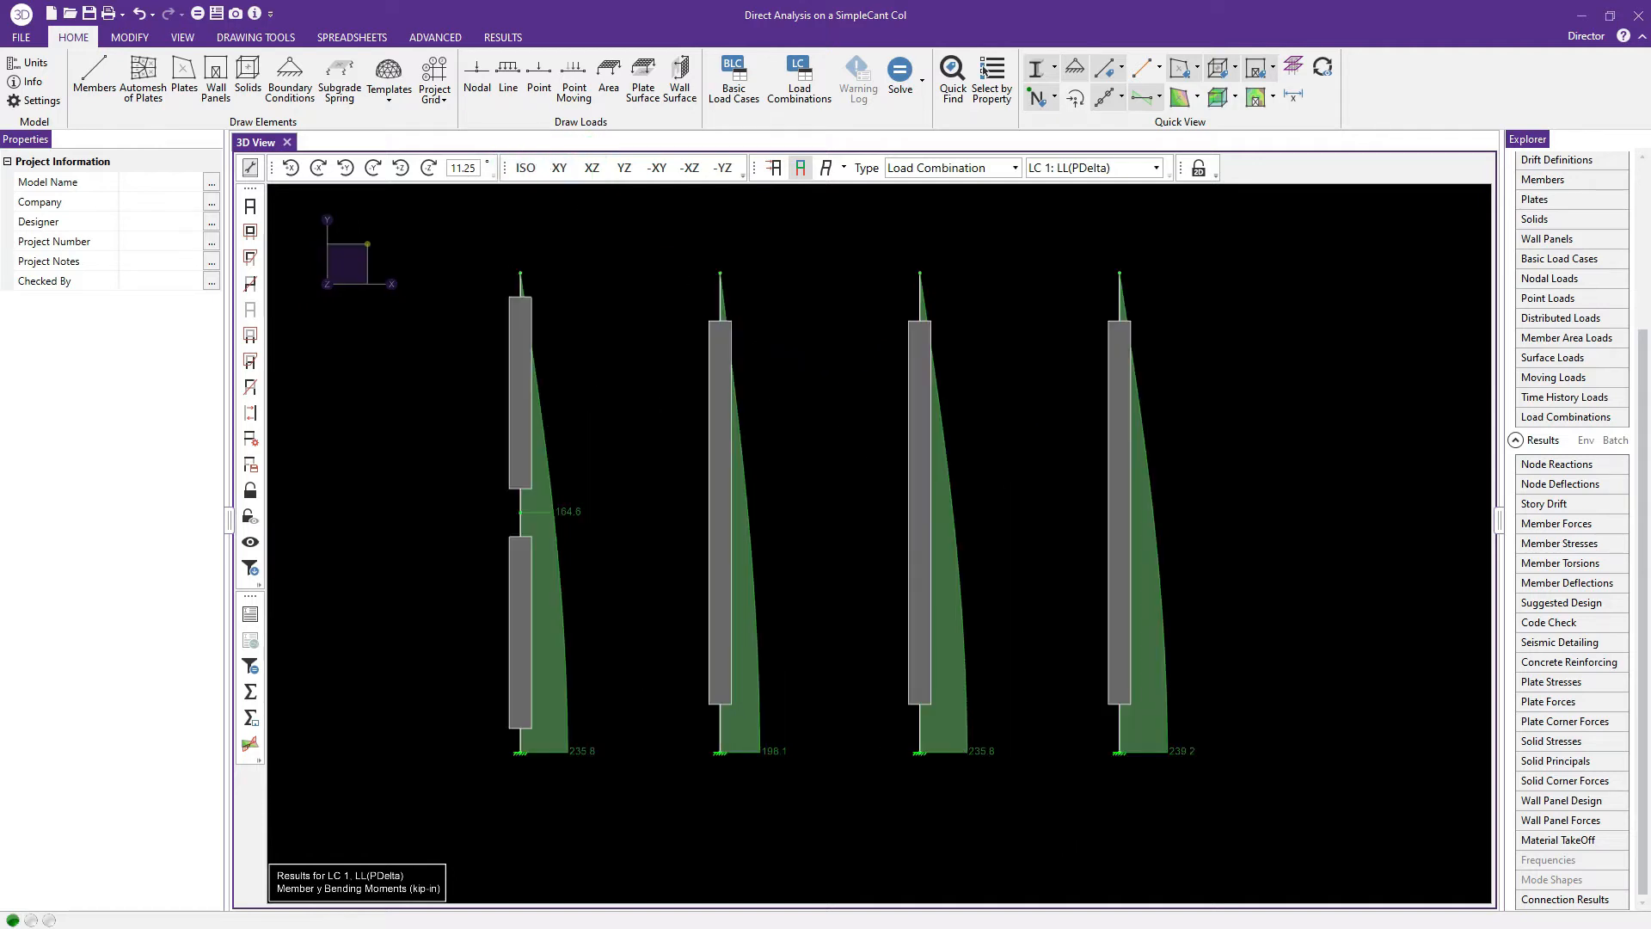
pyautogui.moveTo(823, 524); pyautogui.dragTo(849, 540, button='middle')
pyautogui.scroll(1, 854, 529)
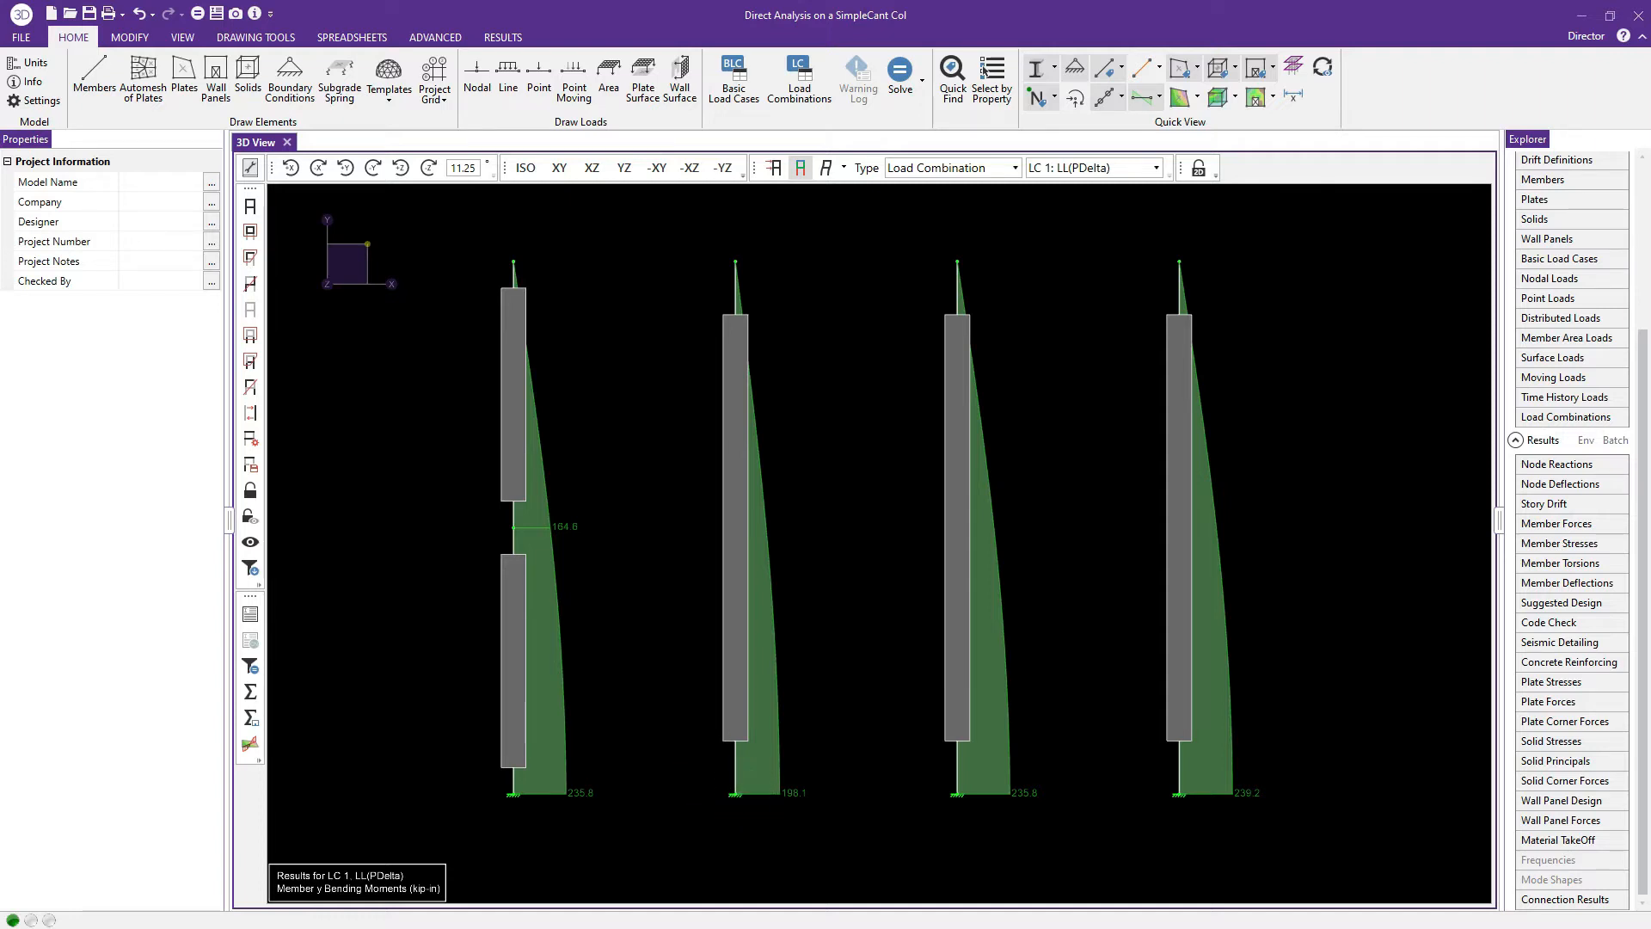
pyautogui.scroll(-1, 740, 509)
pyautogui.scroll(1, 745, 433)
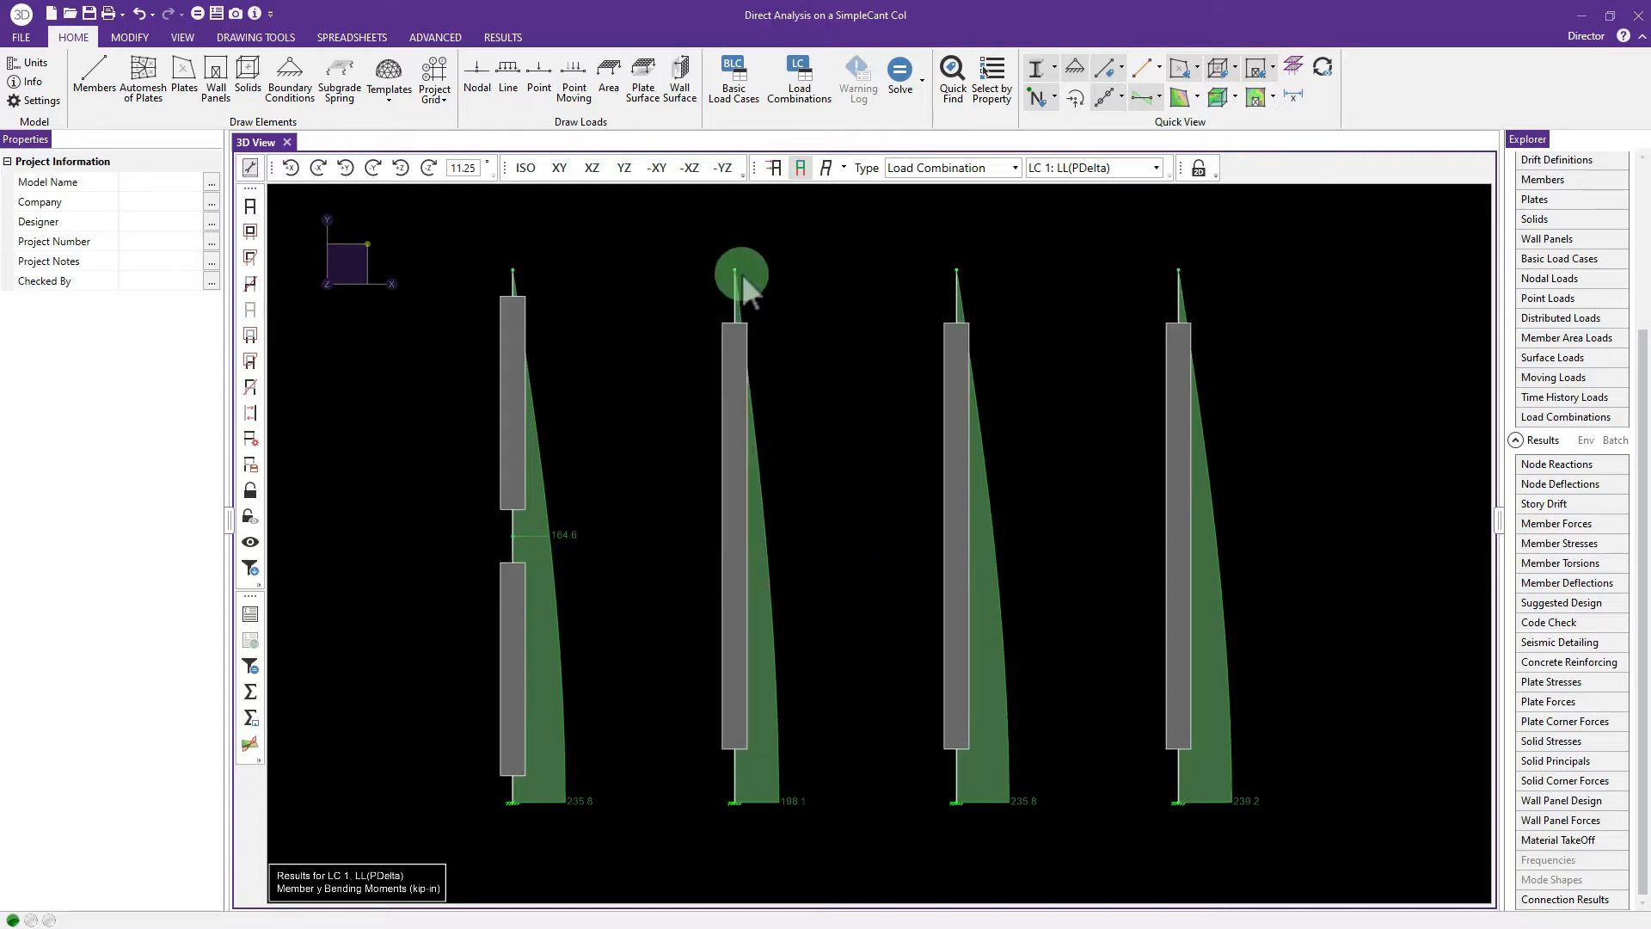
pyautogui.click(738, 610)
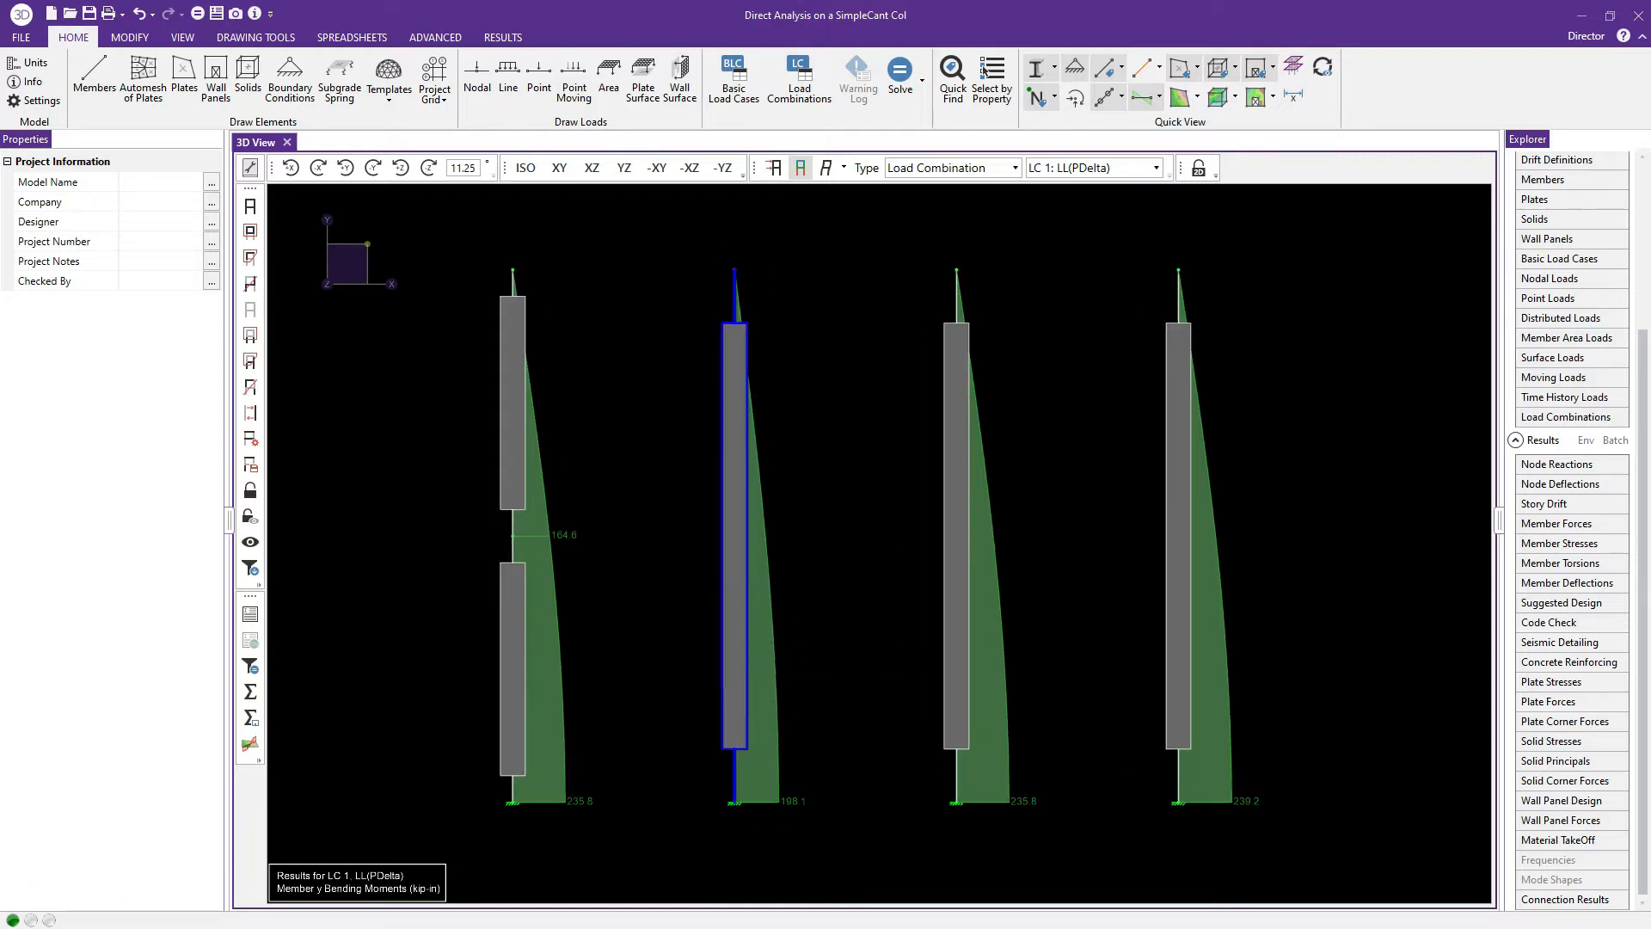
pyautogui.click(737, 766)
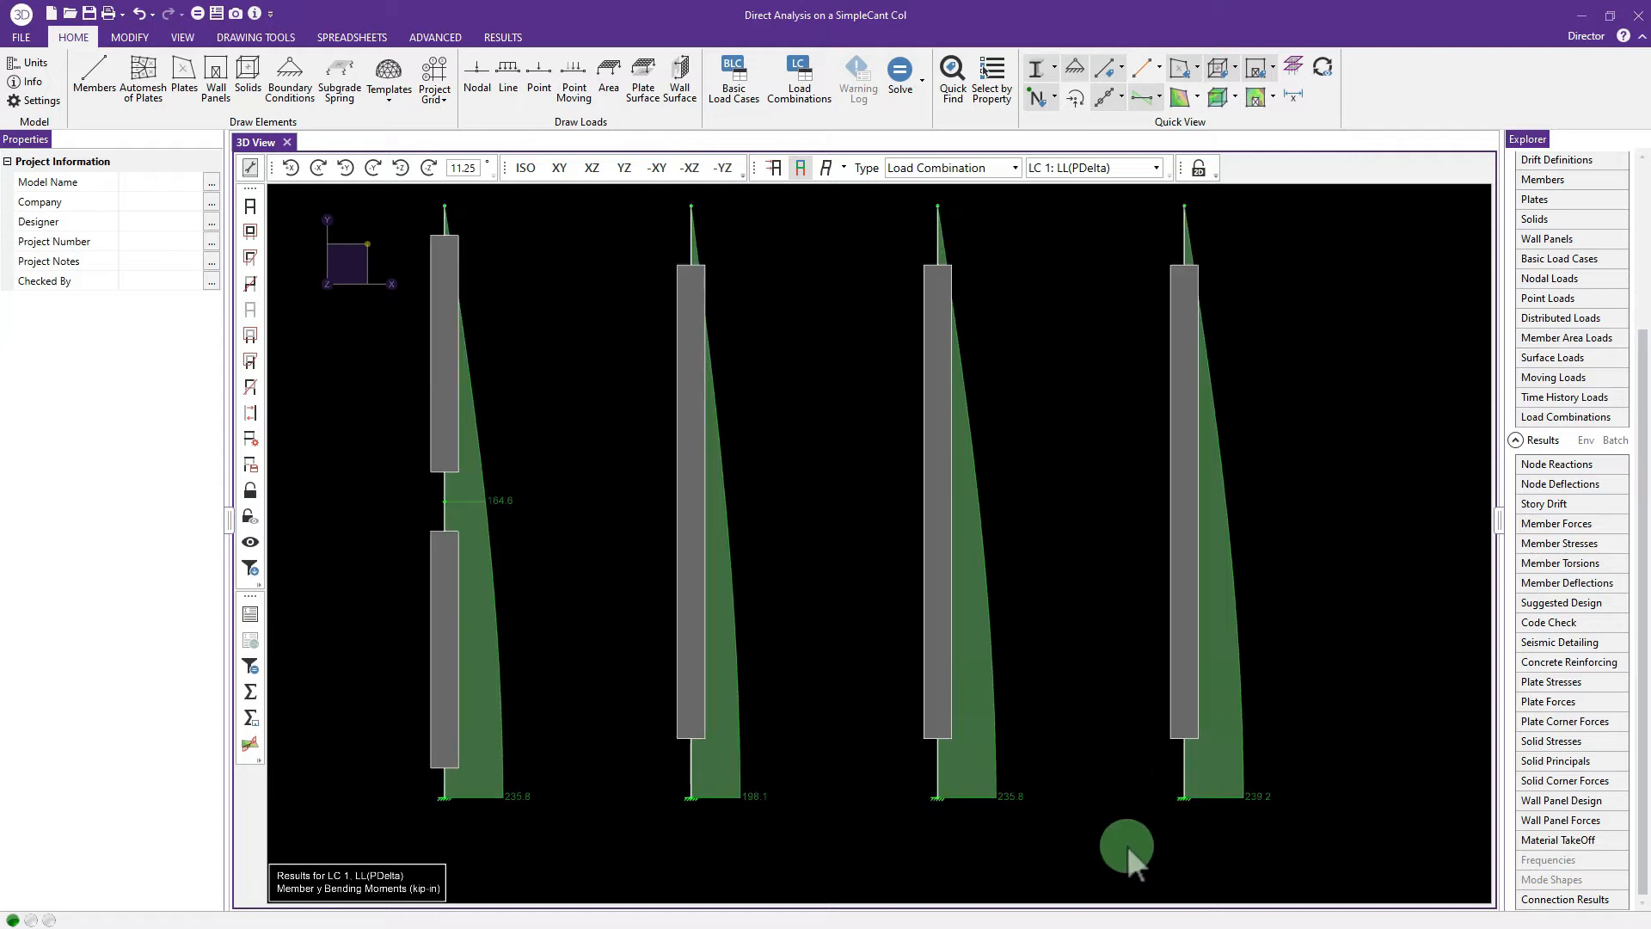
pyautogui.scroll(2, 1062, 796)
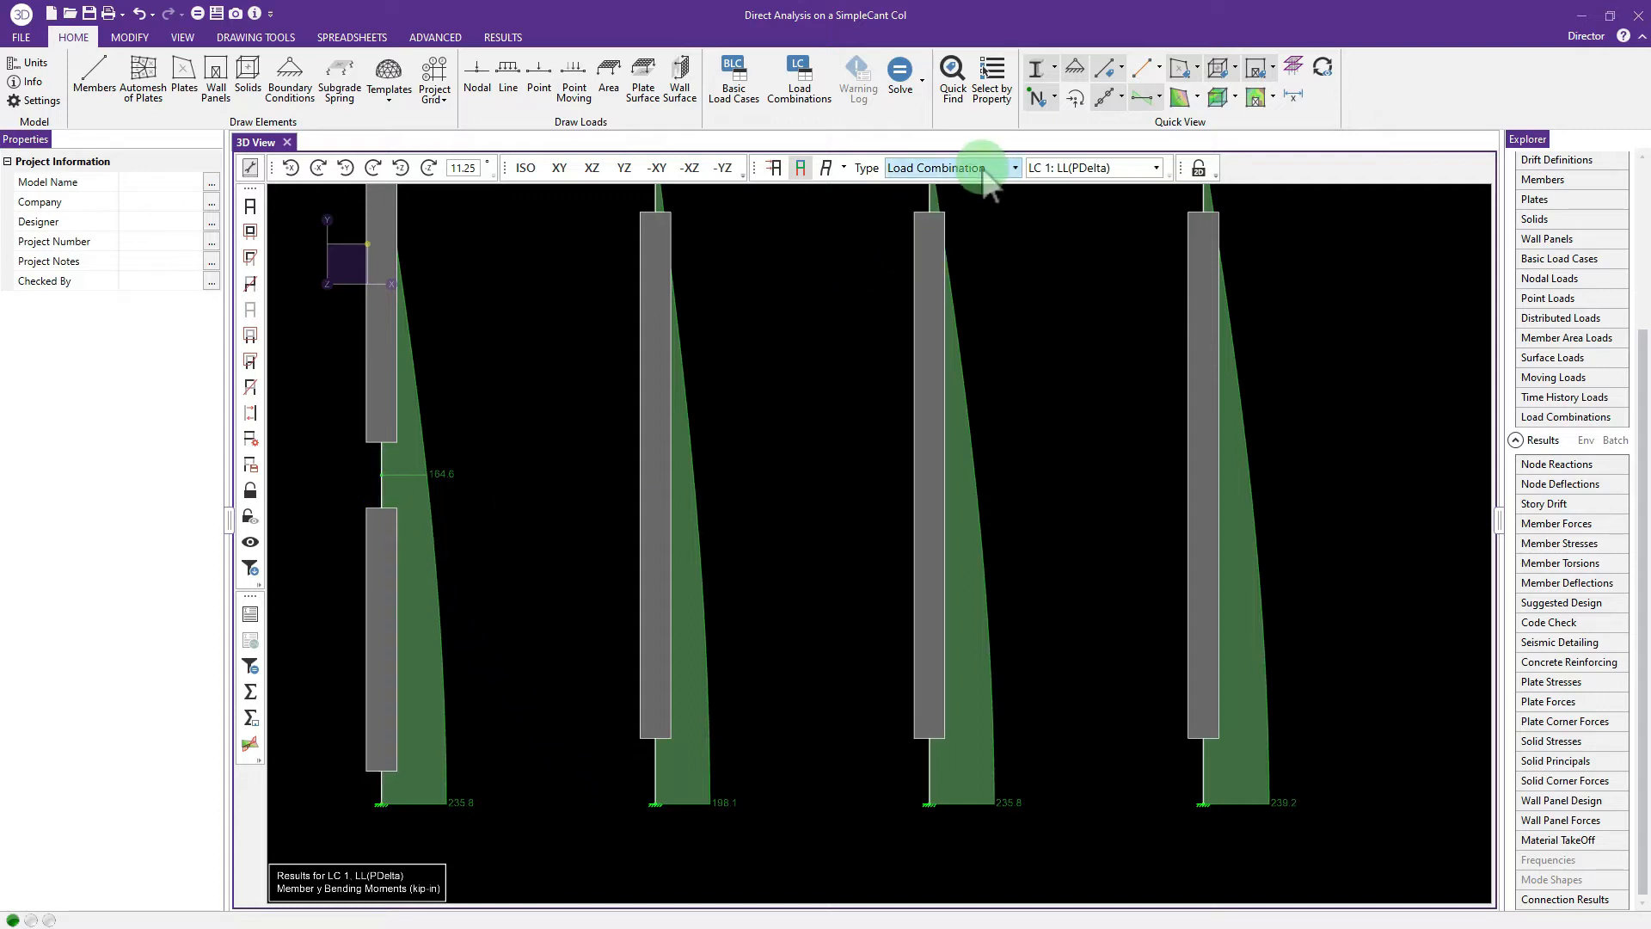
# Step: Show the column members as lines labelled with their section shapes
pyautogui.click(1056, 70)
pyautogui.click(1015, 96)
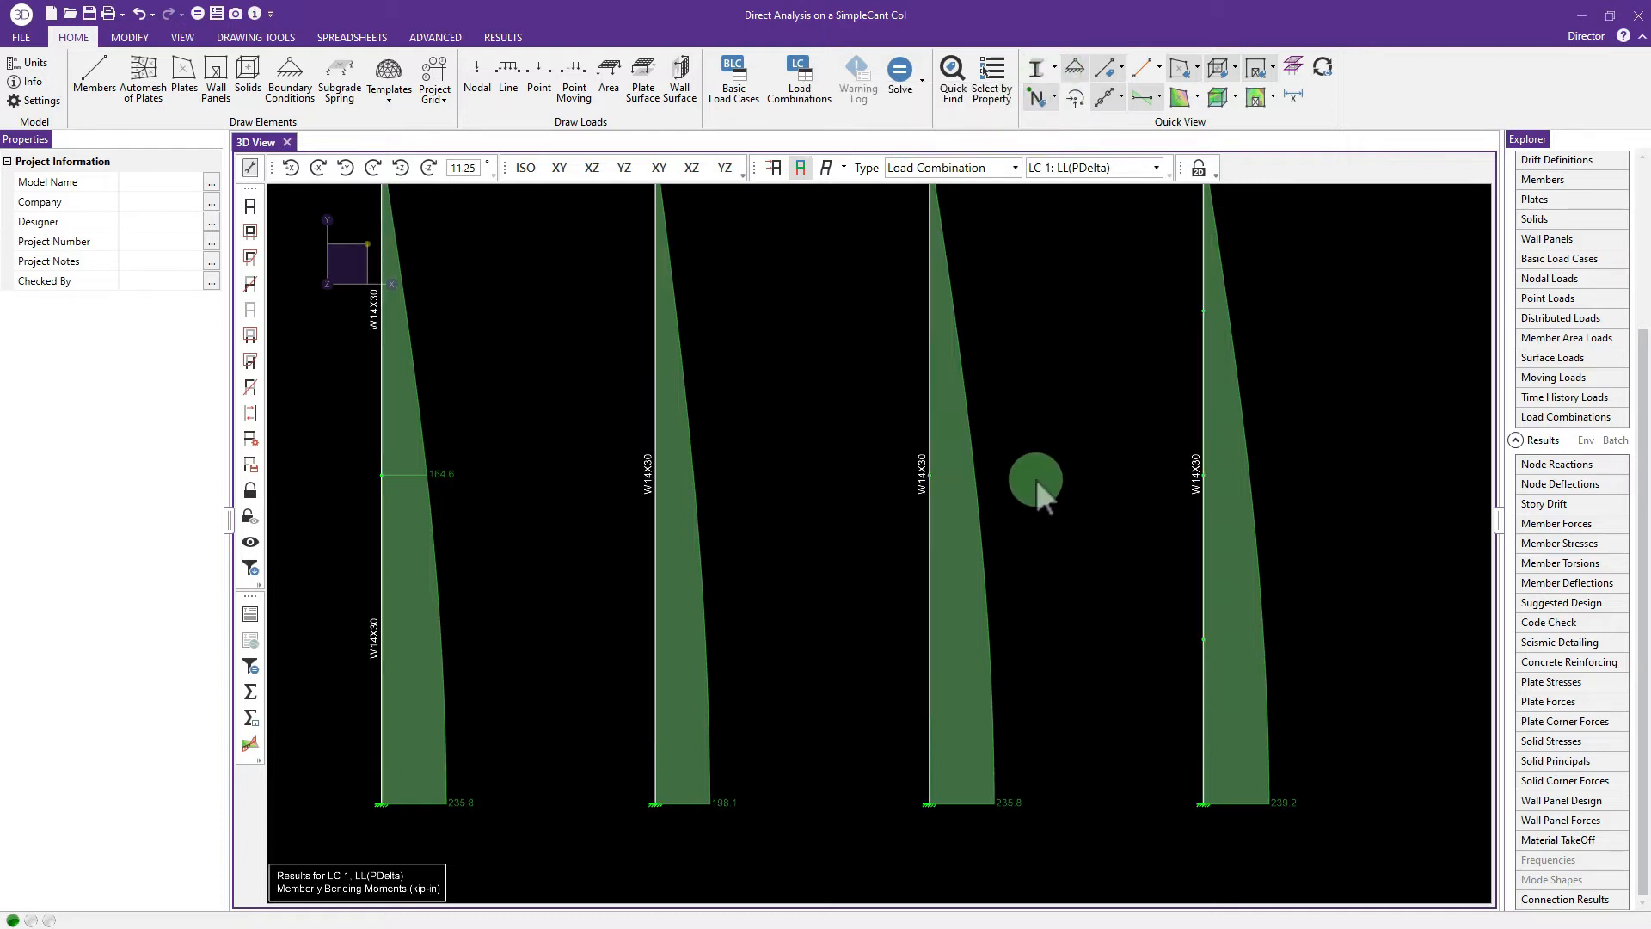
pyautogui.scroll(-2, 1009, 541)
pyautogui.moveTo(1041, 423); pyautogui.dragTo(1039, 441, button='middle')
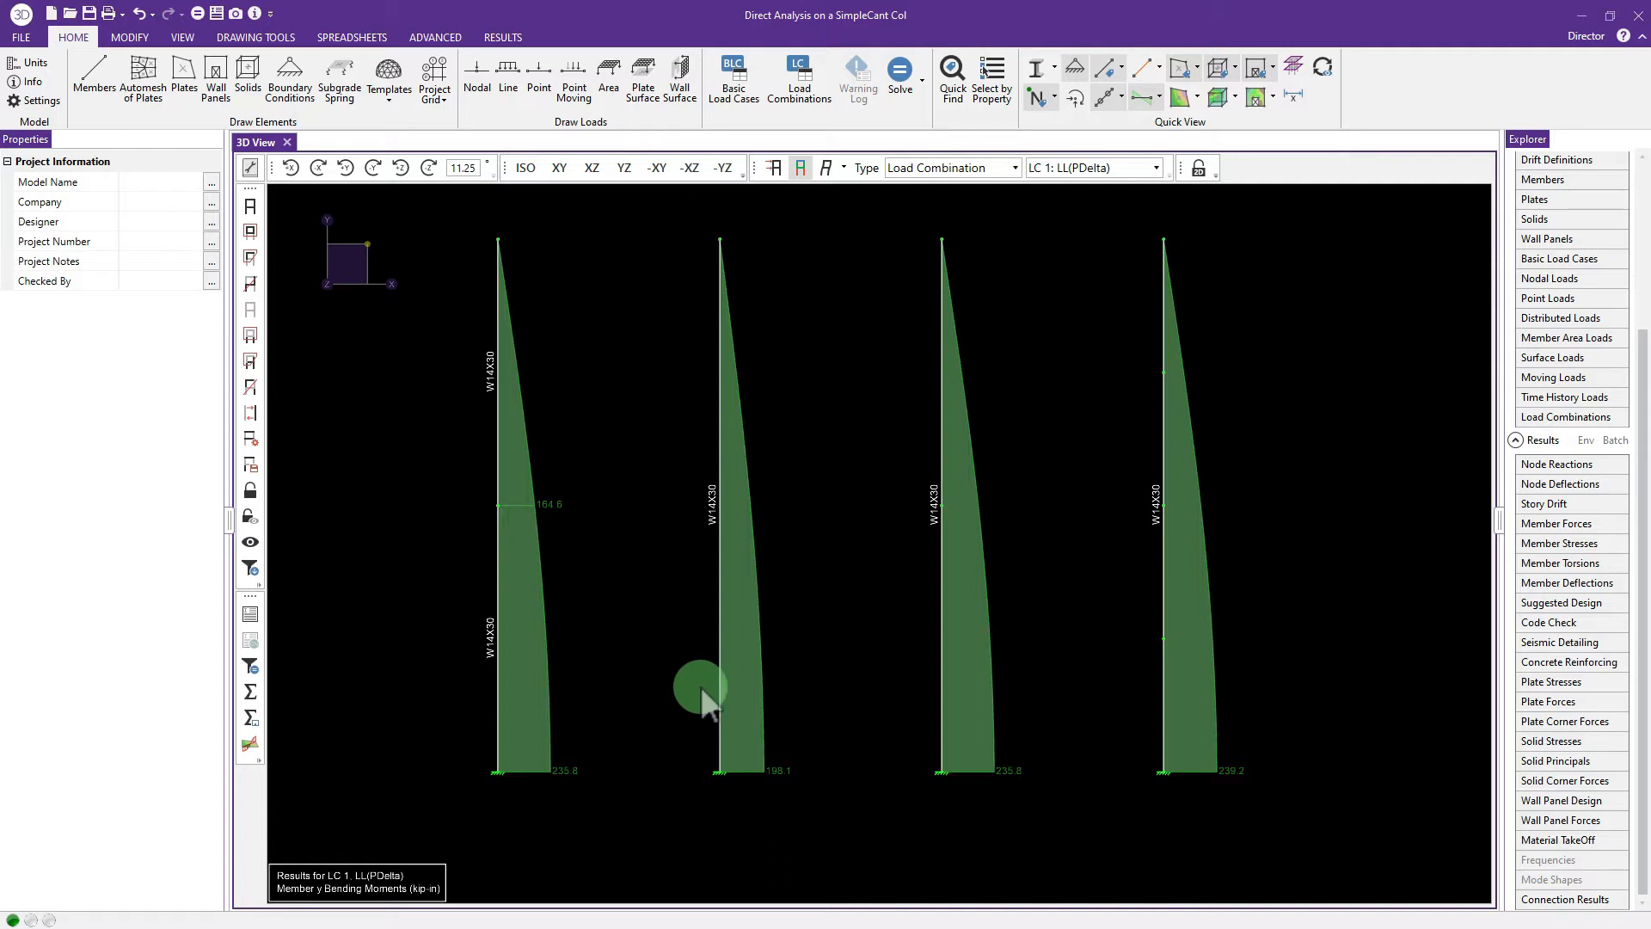
# Step: Examine how the intermediate nodes affect the curved moment diagrams and base moments across the four W14X30 columns
pyautogui.moveTo(693, 520); pyautogui.dragTo(729, 542, button='middle')
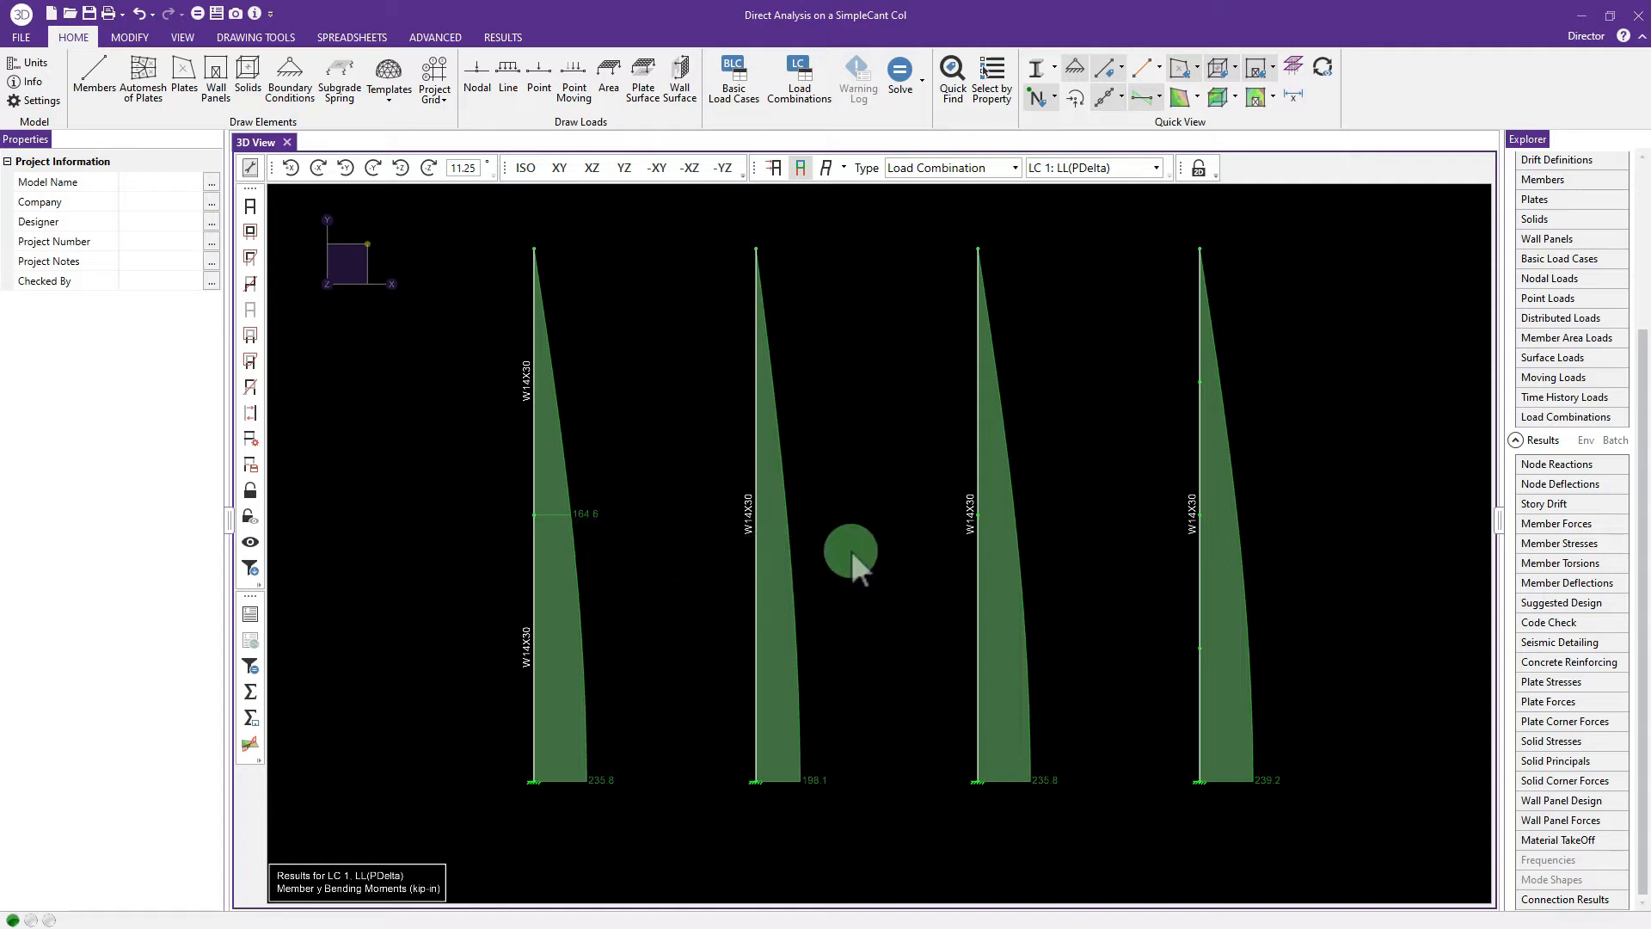
pyautogui.moveTo(865, 568); pyautogui.dragTo(842, 583, button='middle')
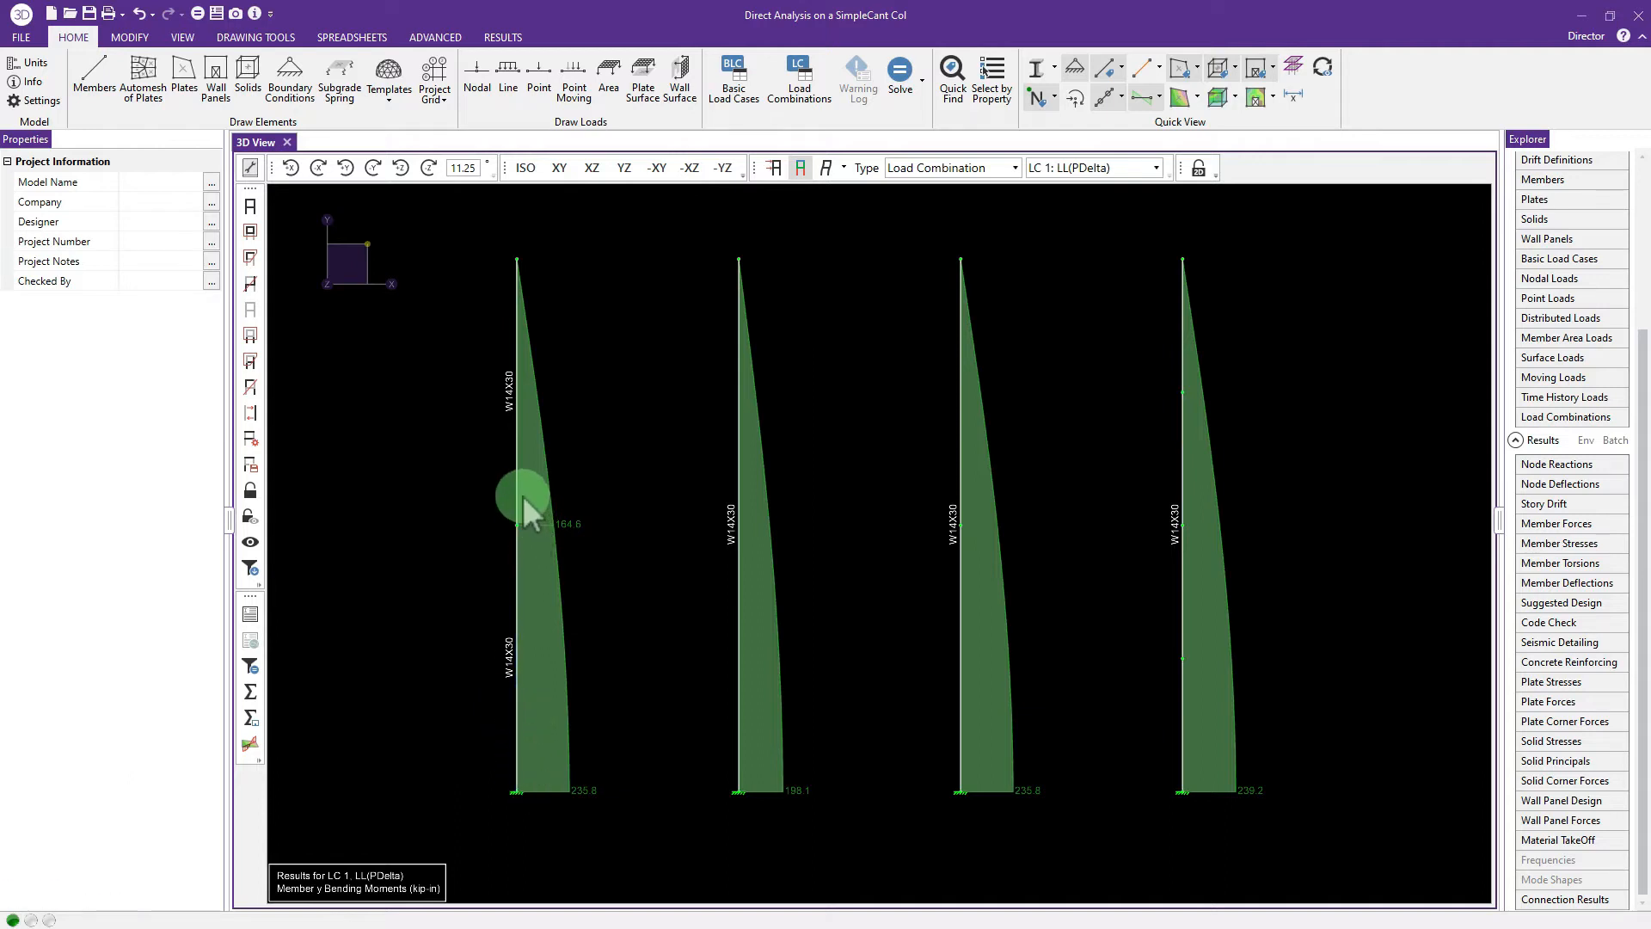
pyautogui.scroll(2, 568, 795)
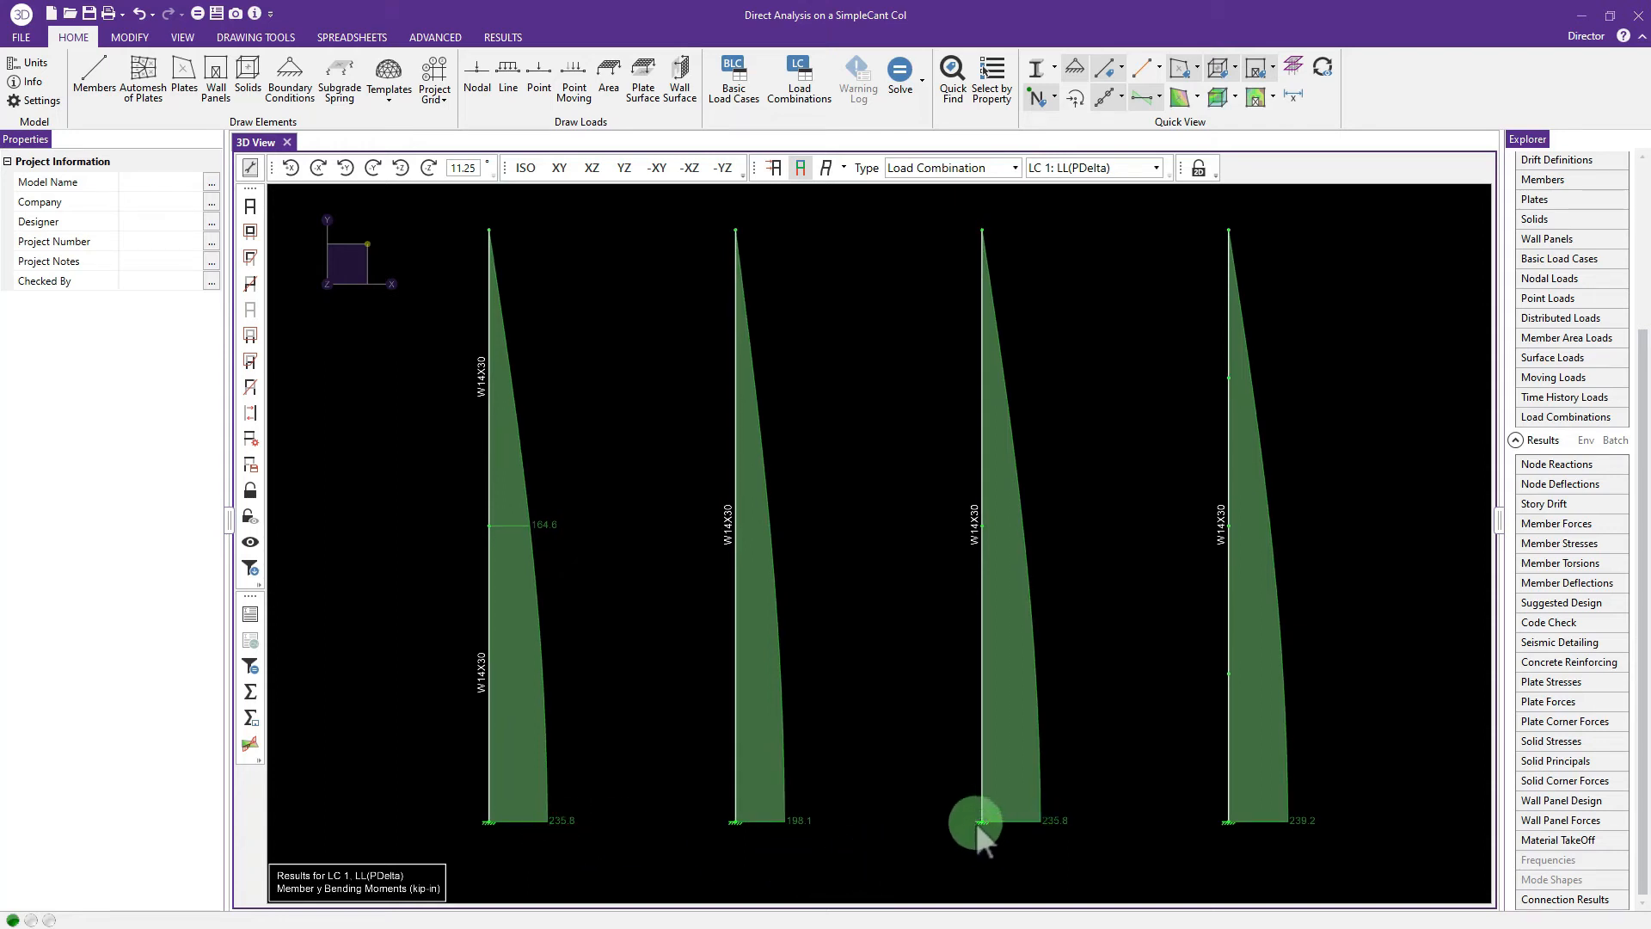
pyautogui.scroll(-1, 877, 575)
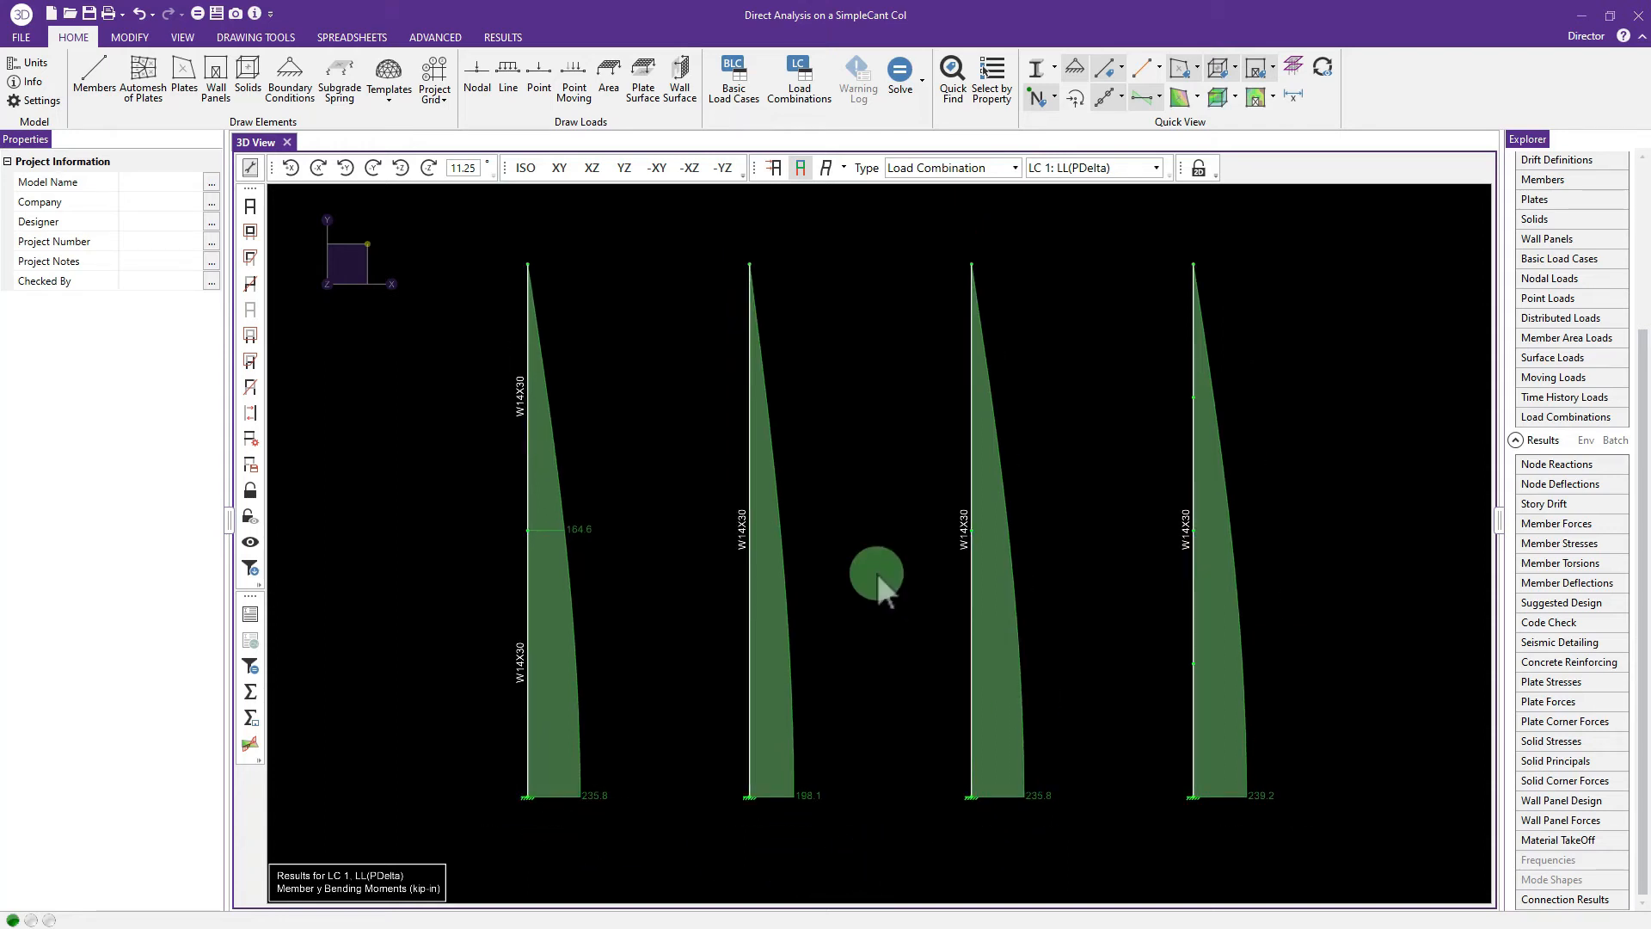
pyautogui.moveTo(879, 571); pyautogui.dragTo(879, 578, button='middle')
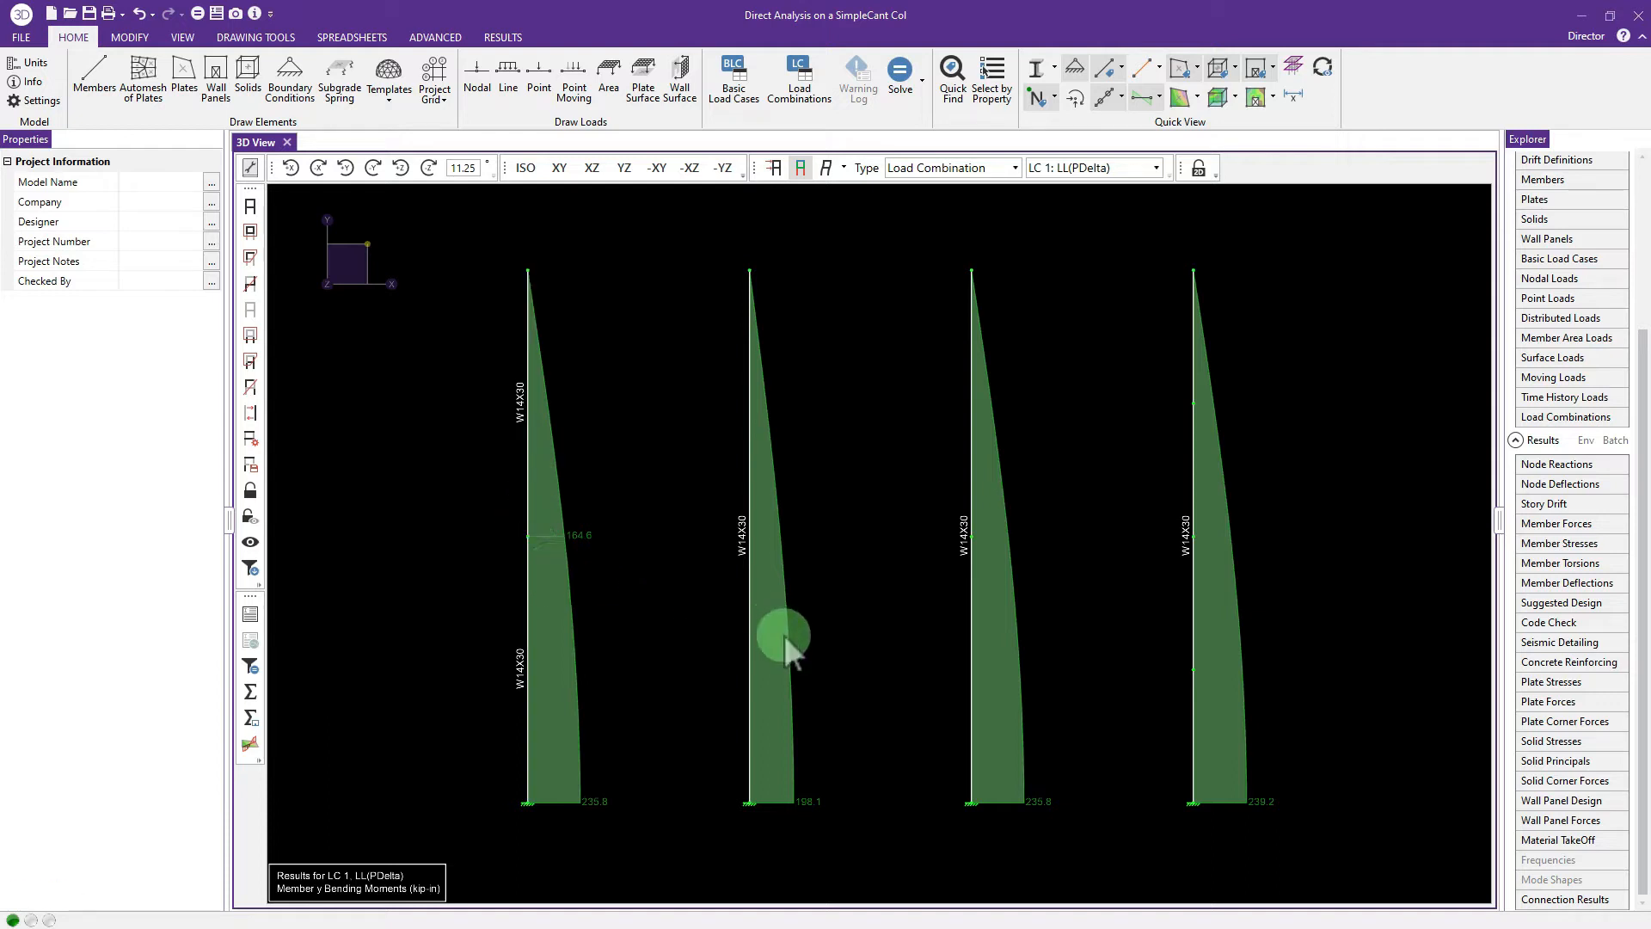
pyautogui.moveTo(1205, 708); pyautogui.dragTo(1124, 717, button='middle')
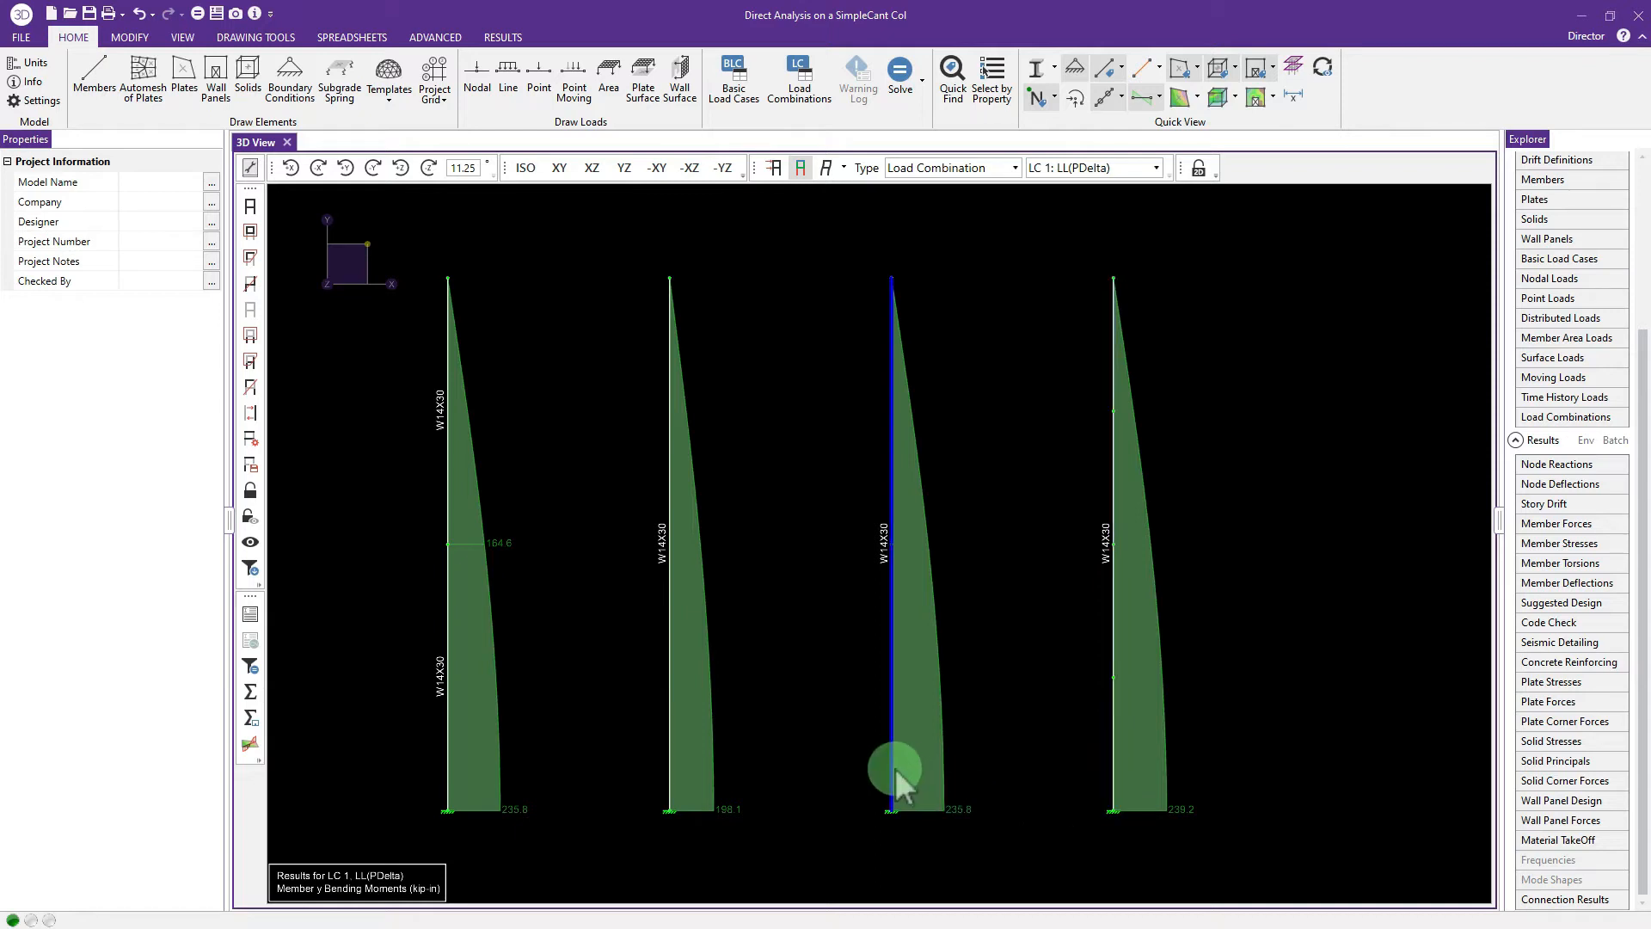
pyautogui.scroll(3, 1121, 818)
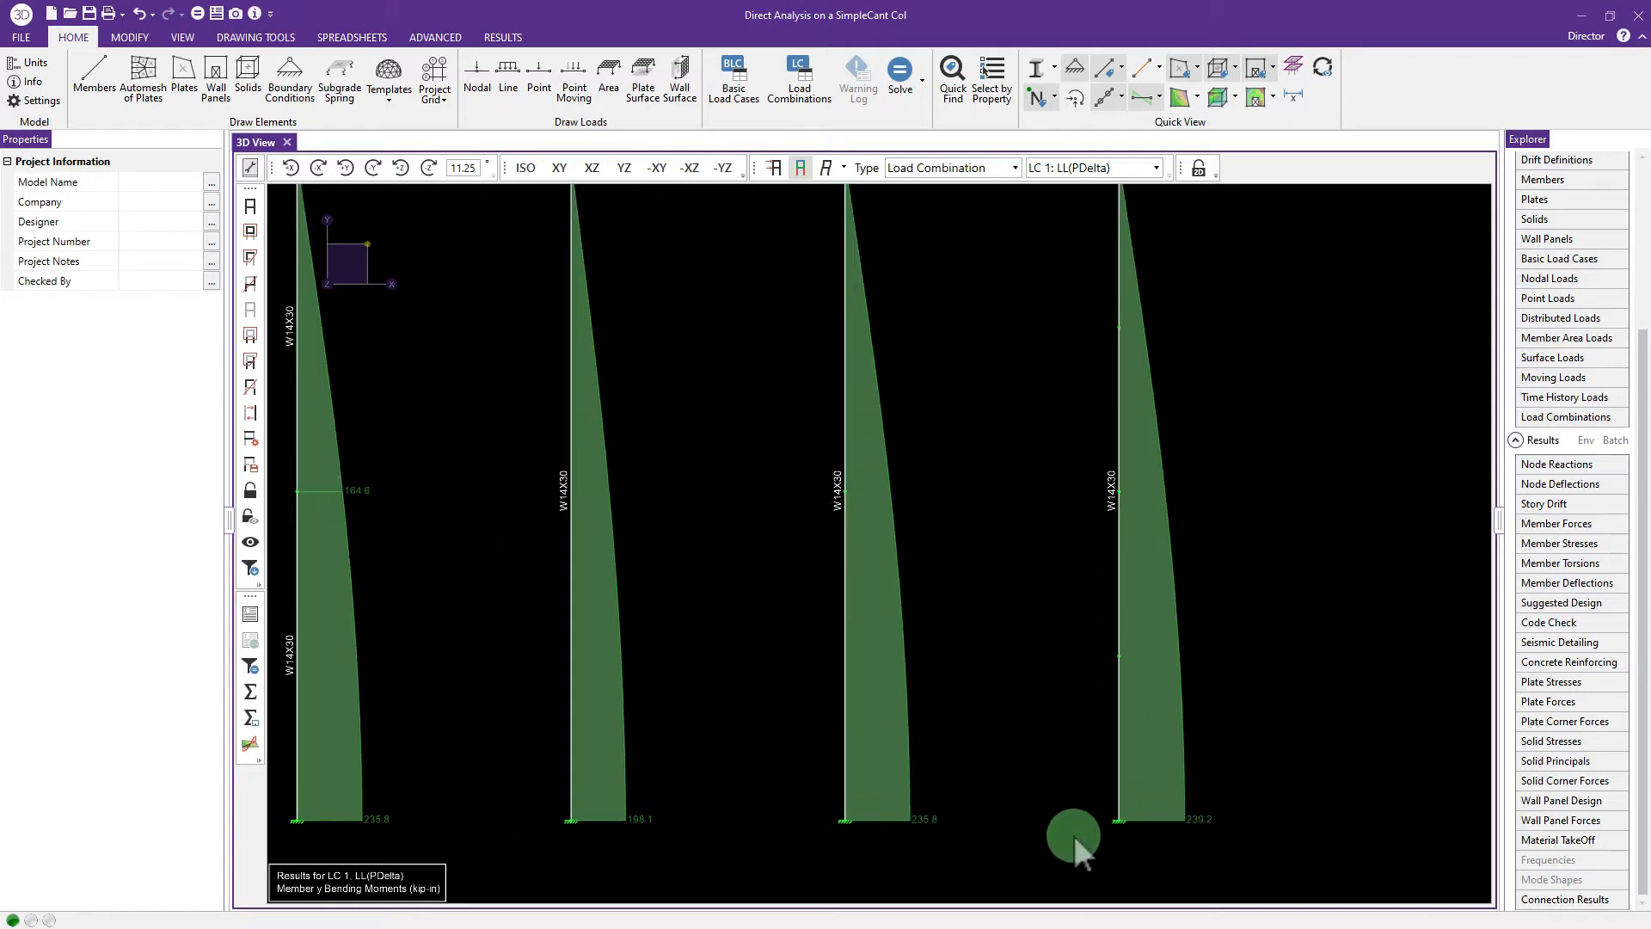
pyautogui.scroll(-1, 1075, 842)
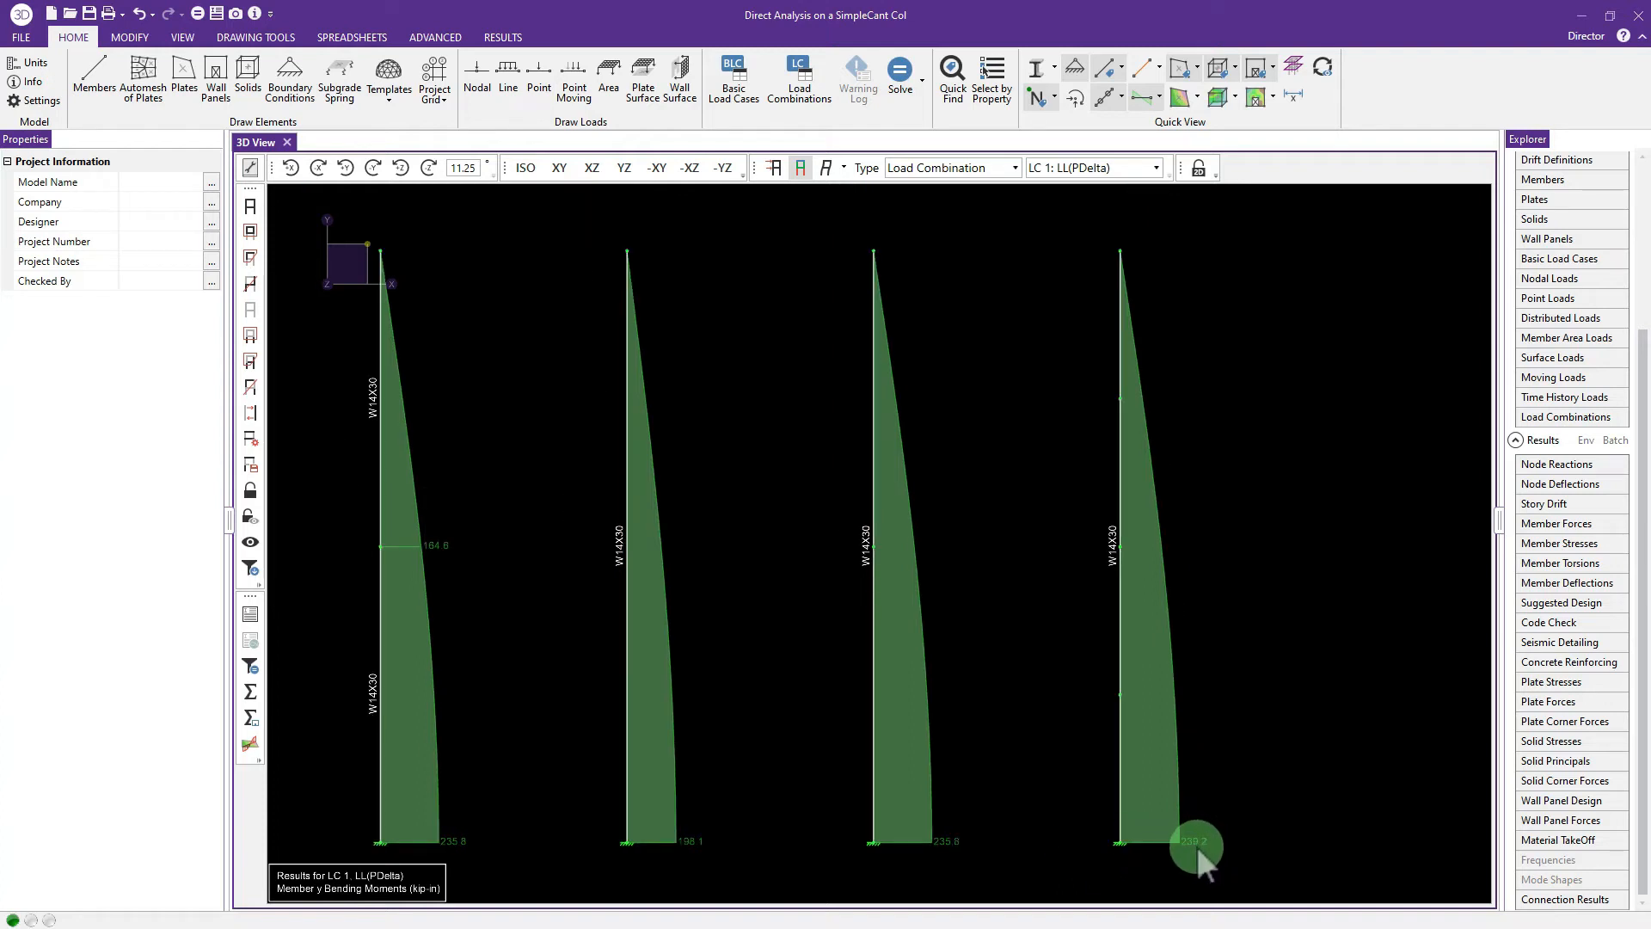
# Step: Compare the base bending moments across the four differently noded columns
pyautogui.scroll(2, 1197, 846)
pyautogui.scroll(-3, 1194, 847)
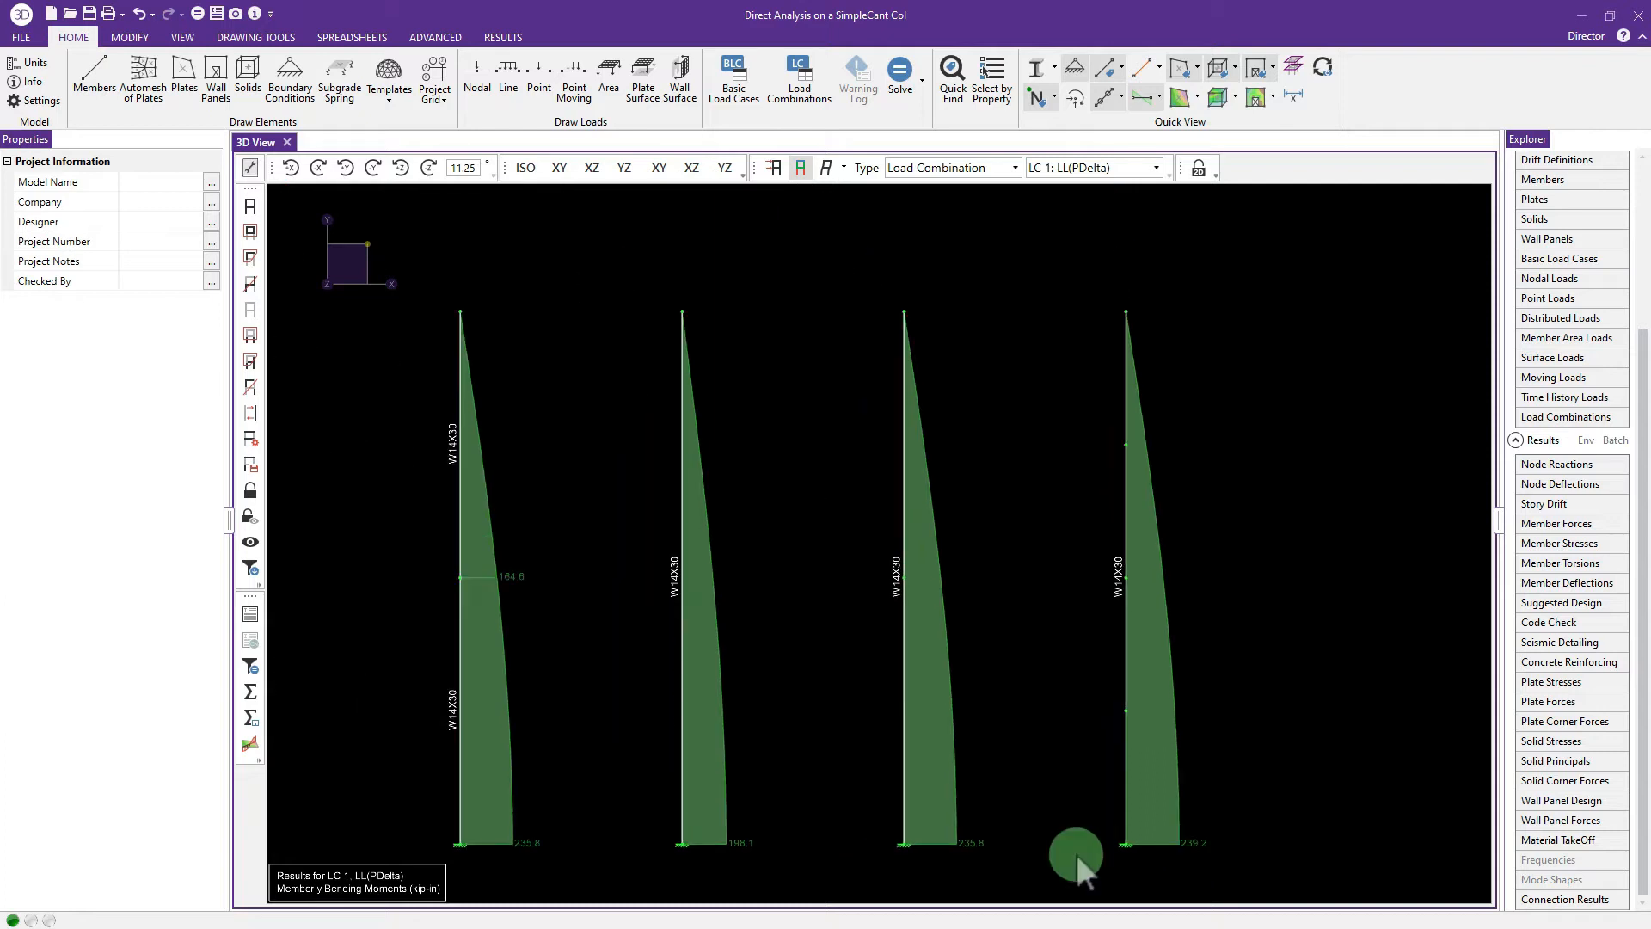
pyautogui.scroll(1, 999, 813)
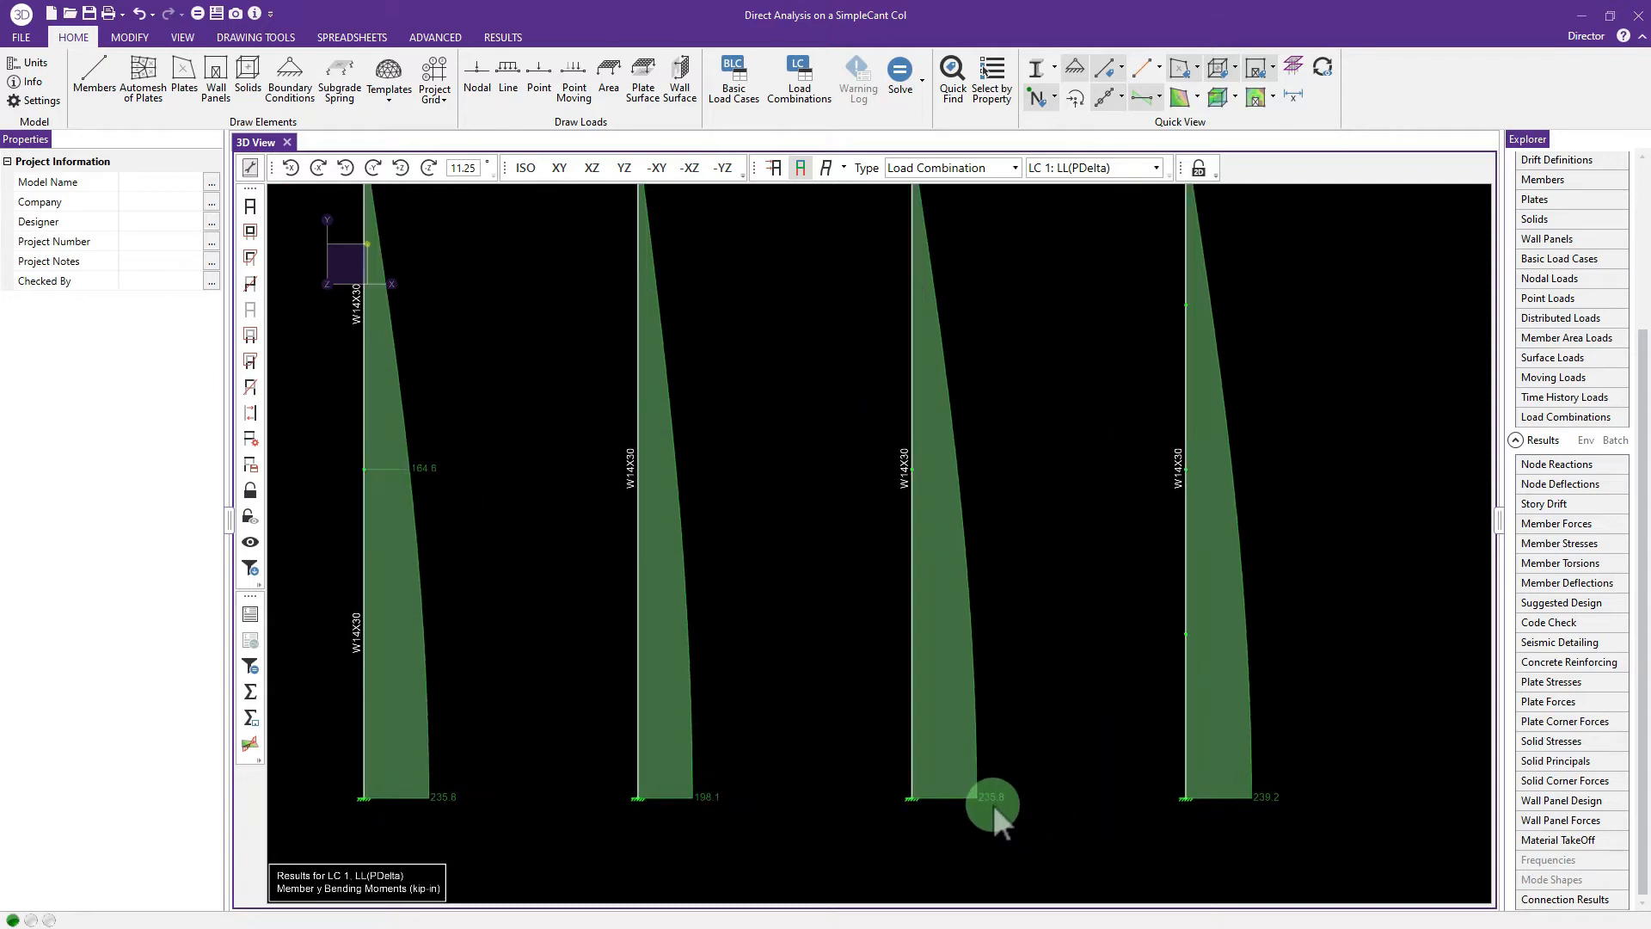
pyautogui.scroll(-2, 1003, 803)
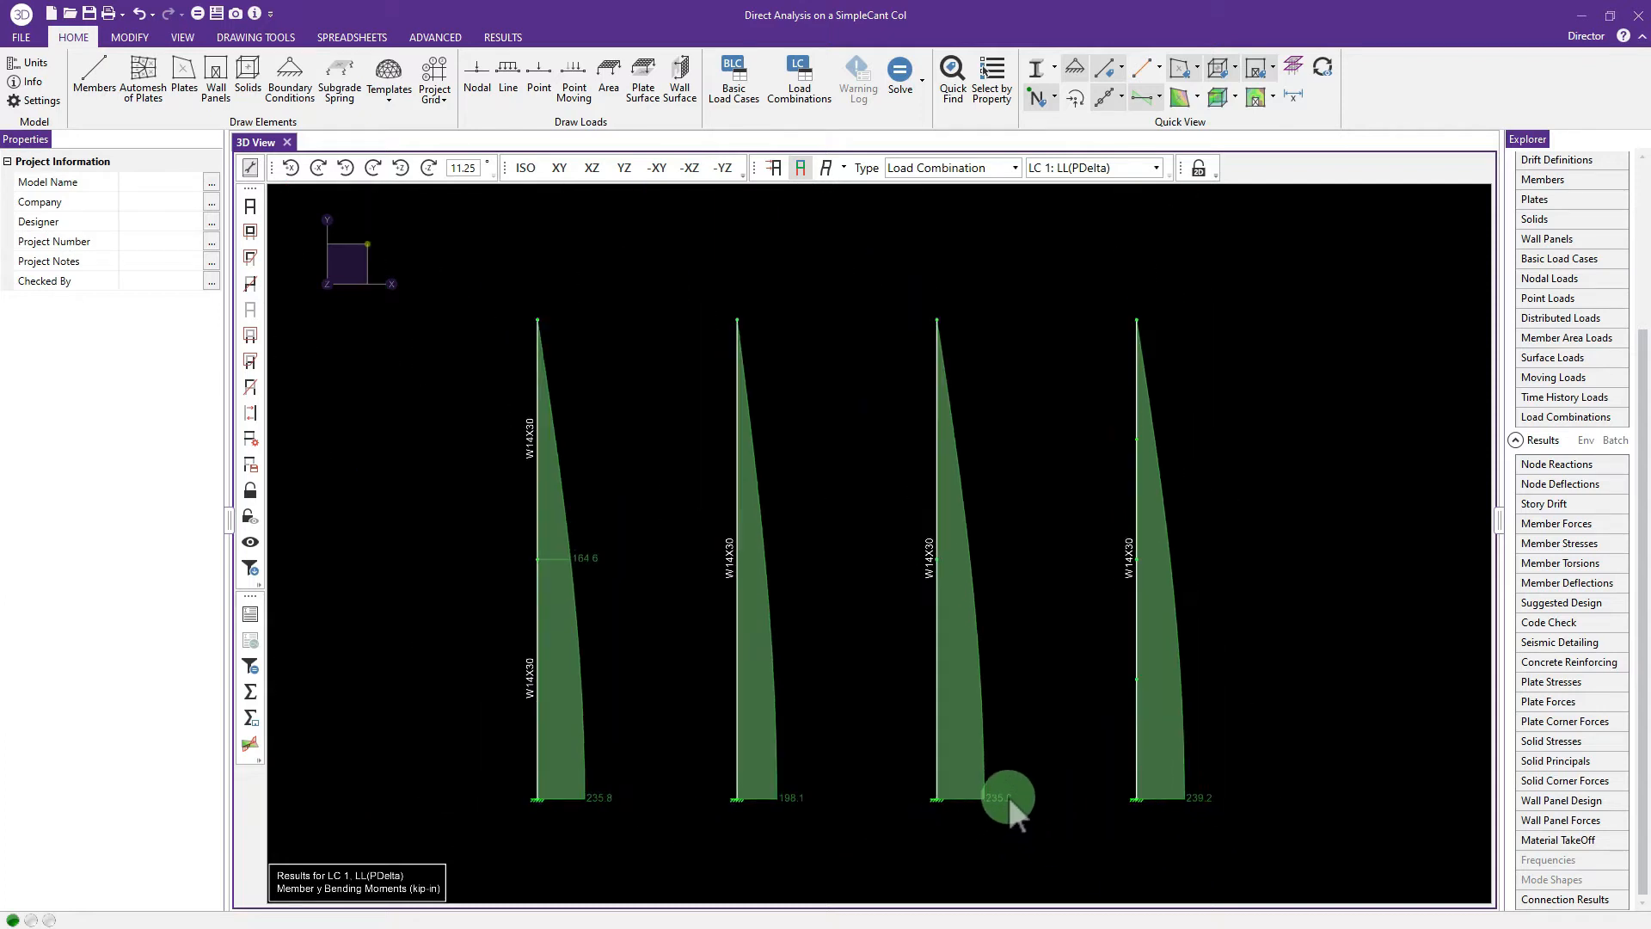
pyautogui.scroll(1, 1039, 705)
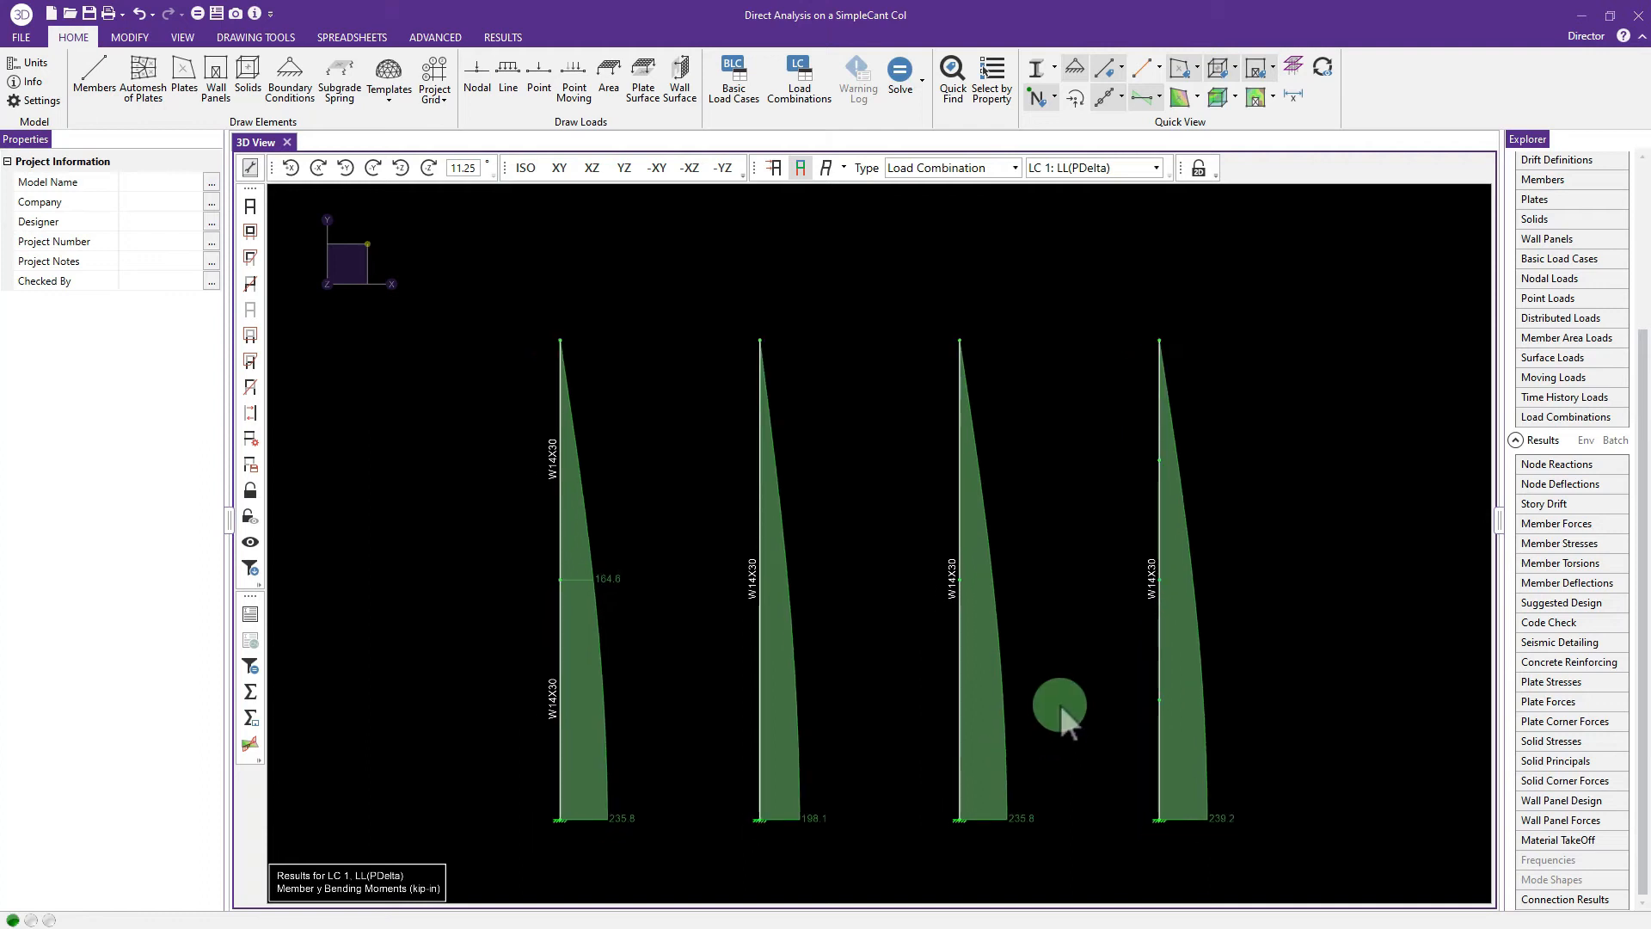
pyautogui.moveTo(1052, 687); pyautogui.dragTo(1046, 669, button='middle')
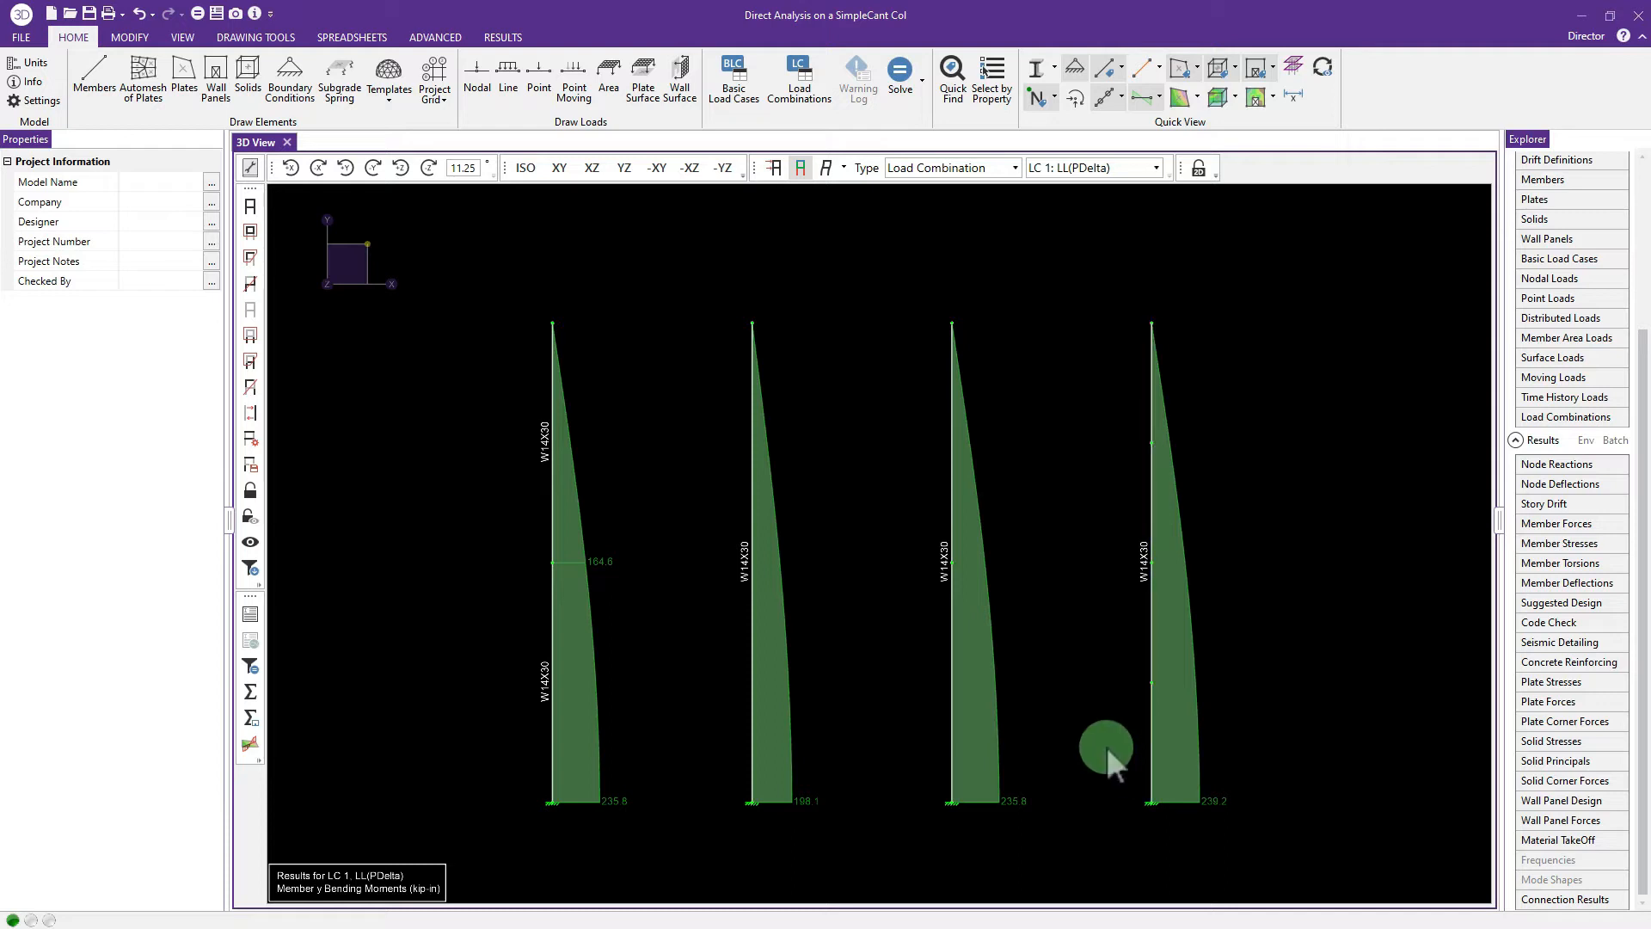
pyautogui.scroll(-1, 1051, 653)
pyautogui.moveTo(1067, 656); pyautogui.dragTo(967, 631, button='middle')
pyautogui.scroll(-1, 967, 631)
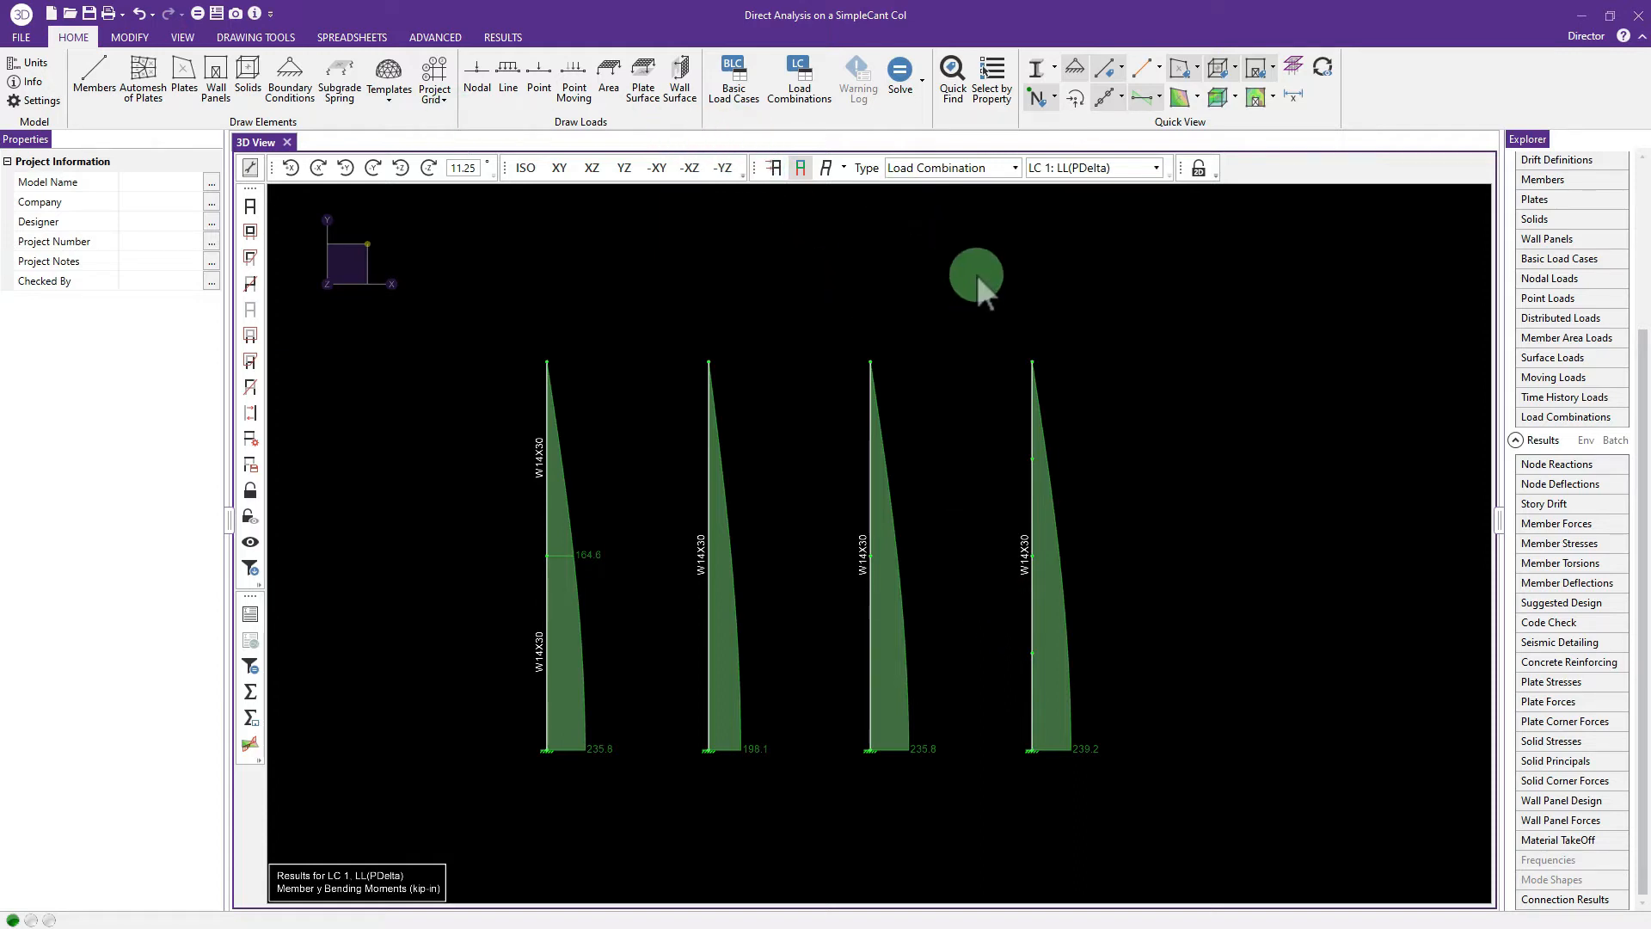
# Step: Copy the fourth column with its nodes and loads 5 ft in the X direction to add a fifth column
pyautogui.moveTo(977, 275); pyautogui.dragTo(1205, 816)
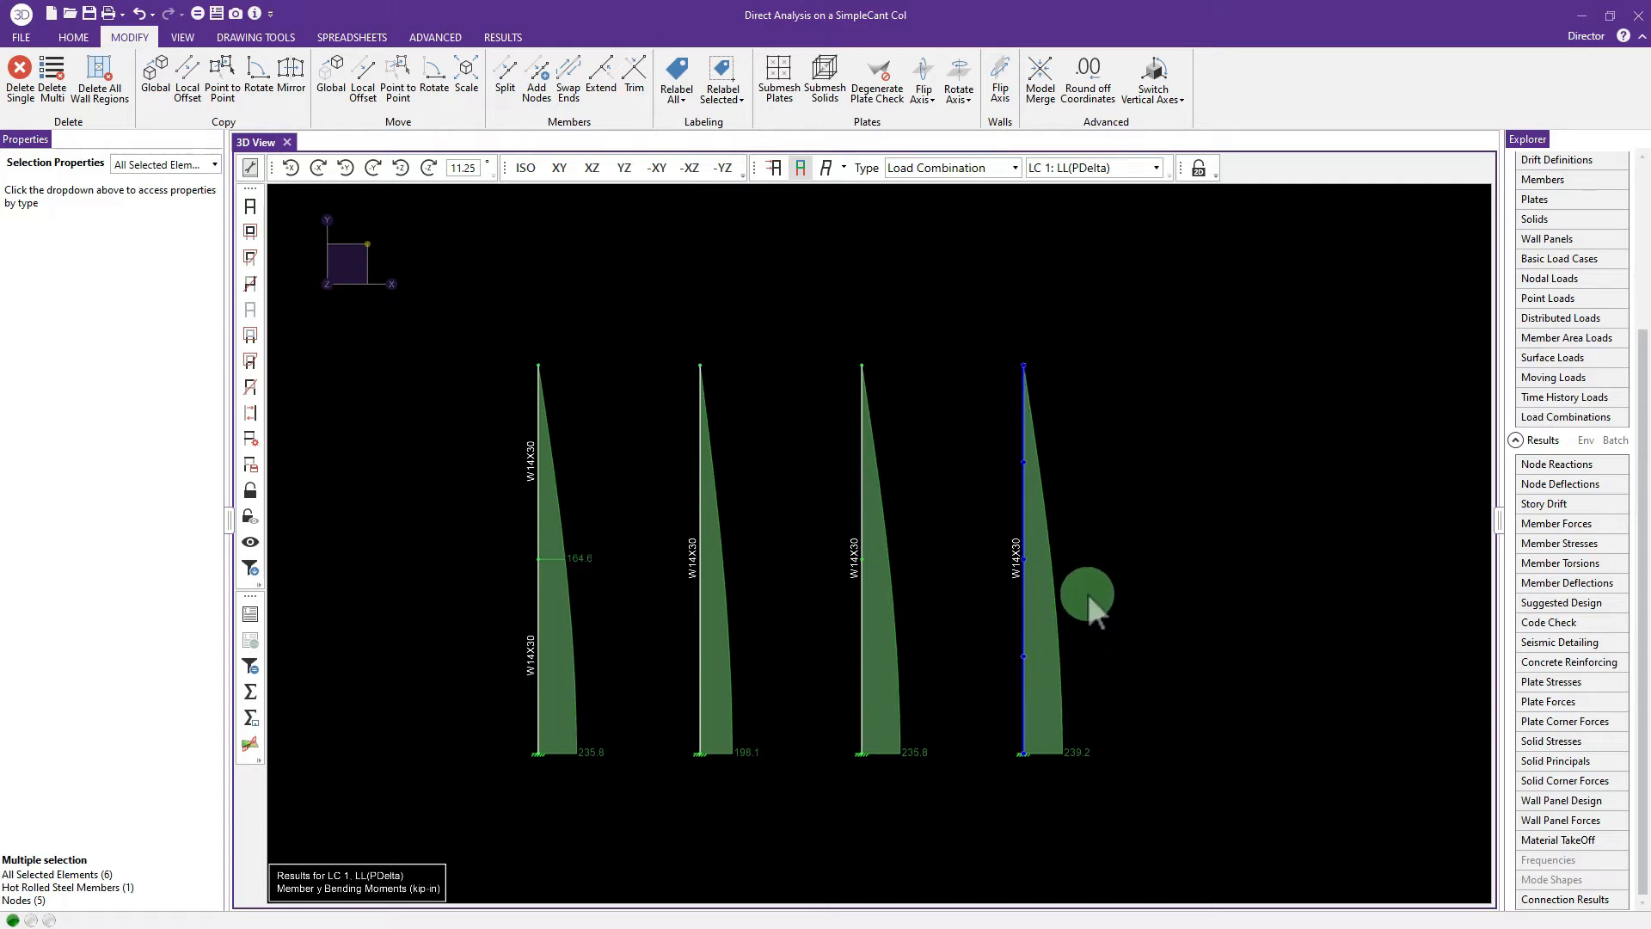
pyautogui.click(156, 69)
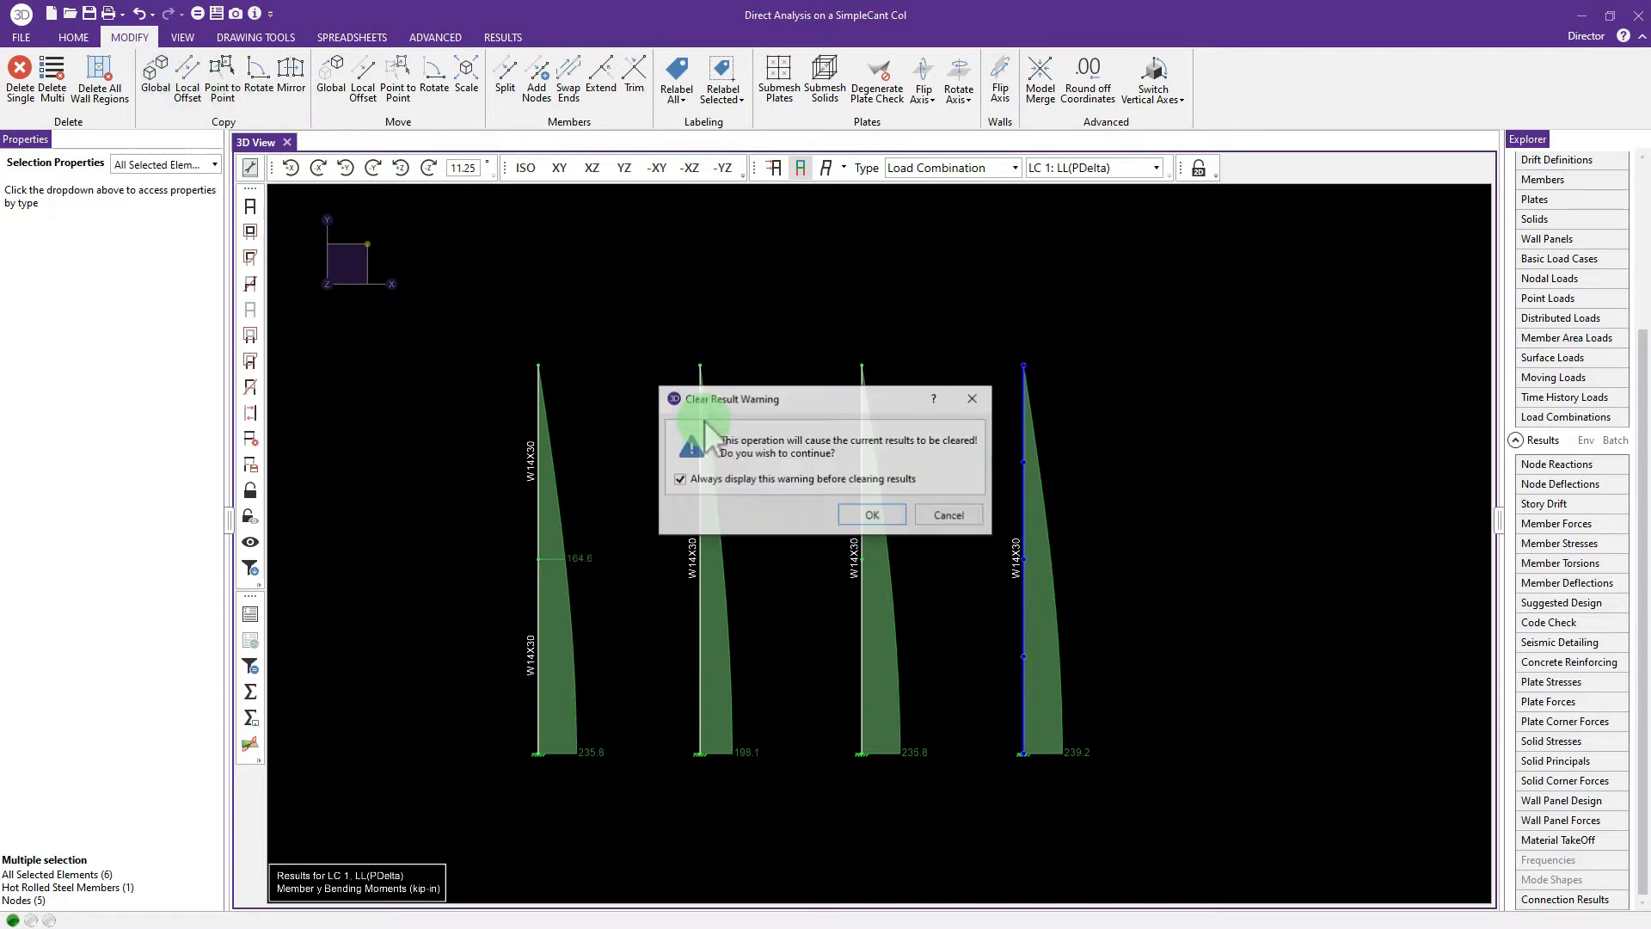
pyautogui.click(869, 514)
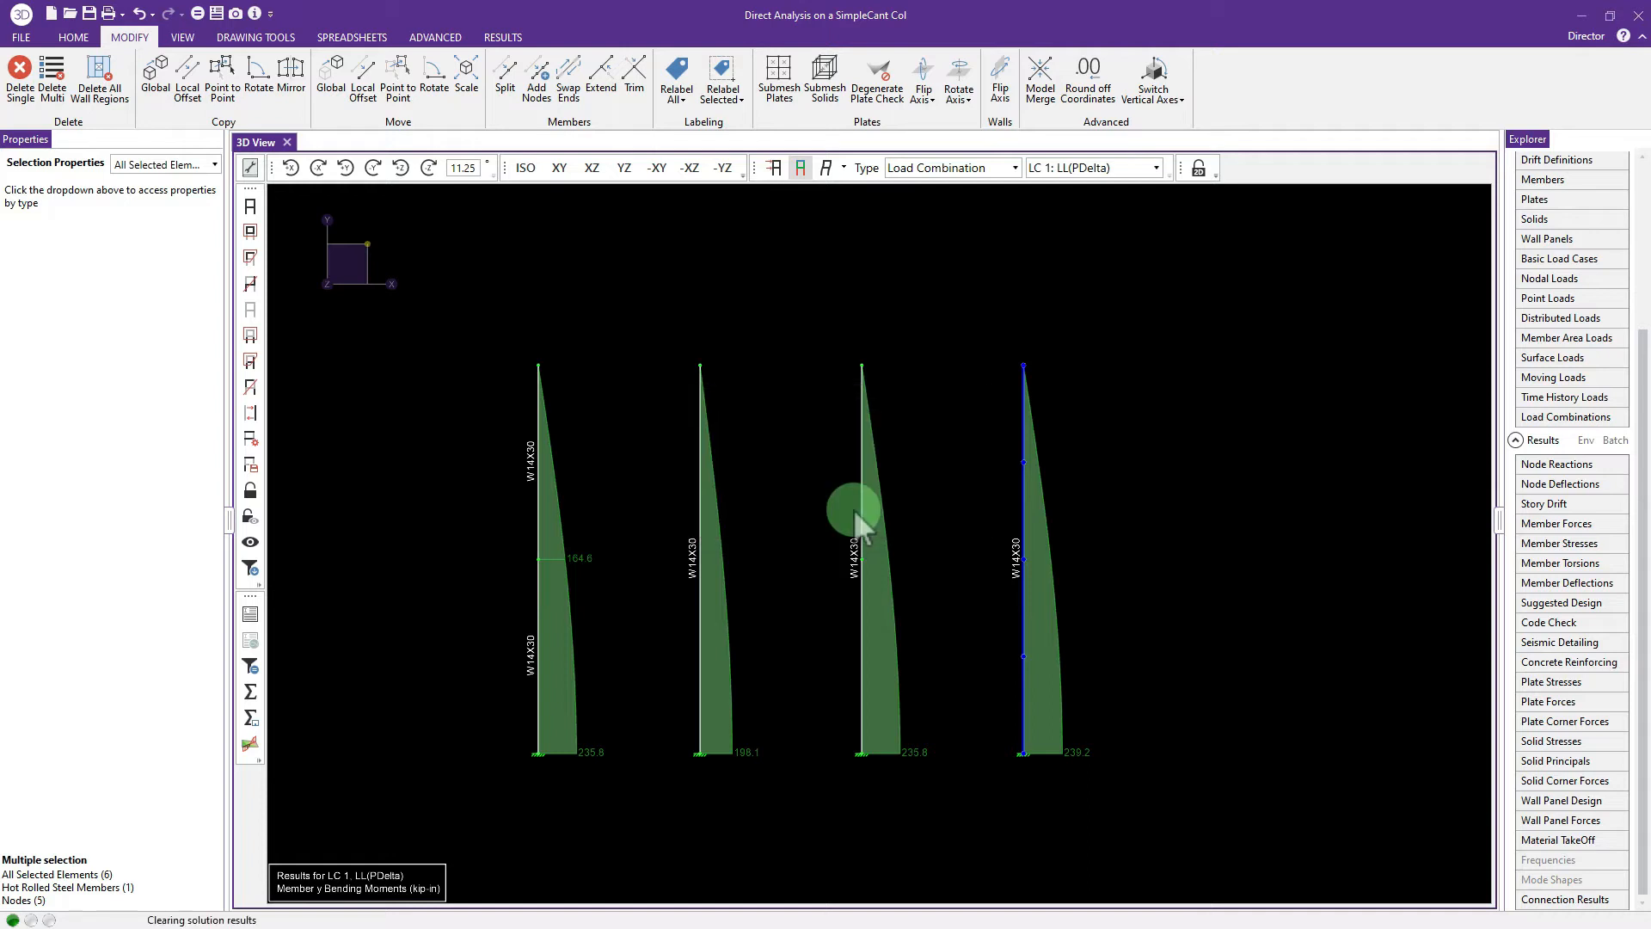
pyautogui.click(172, 340)
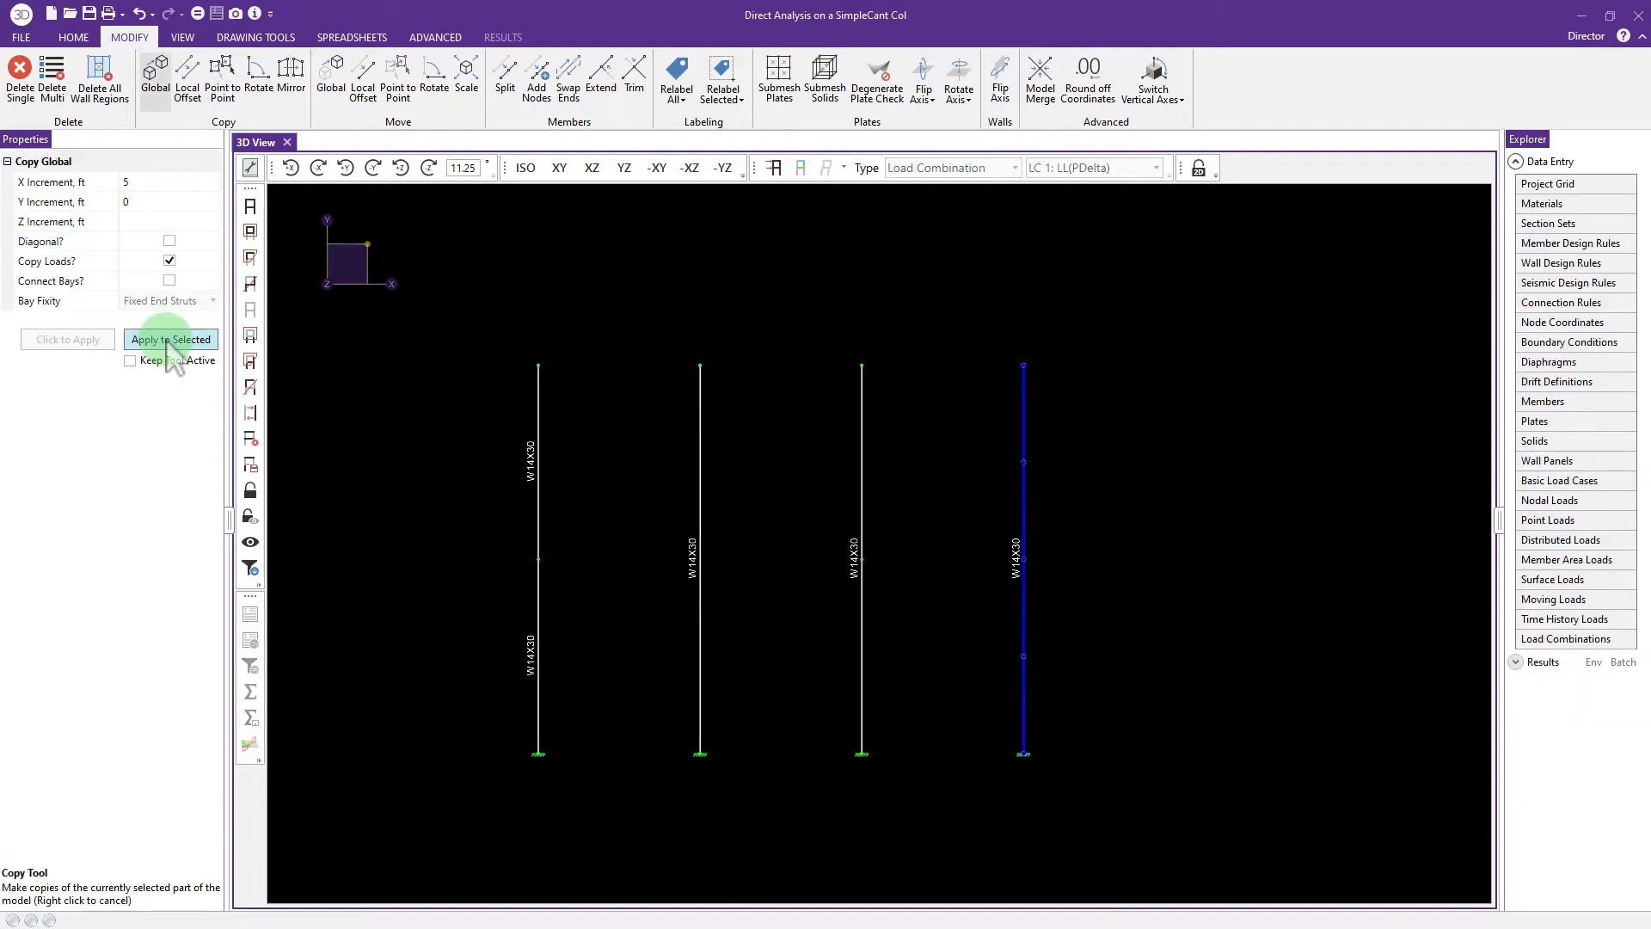
pyautogui.click(174, 344)
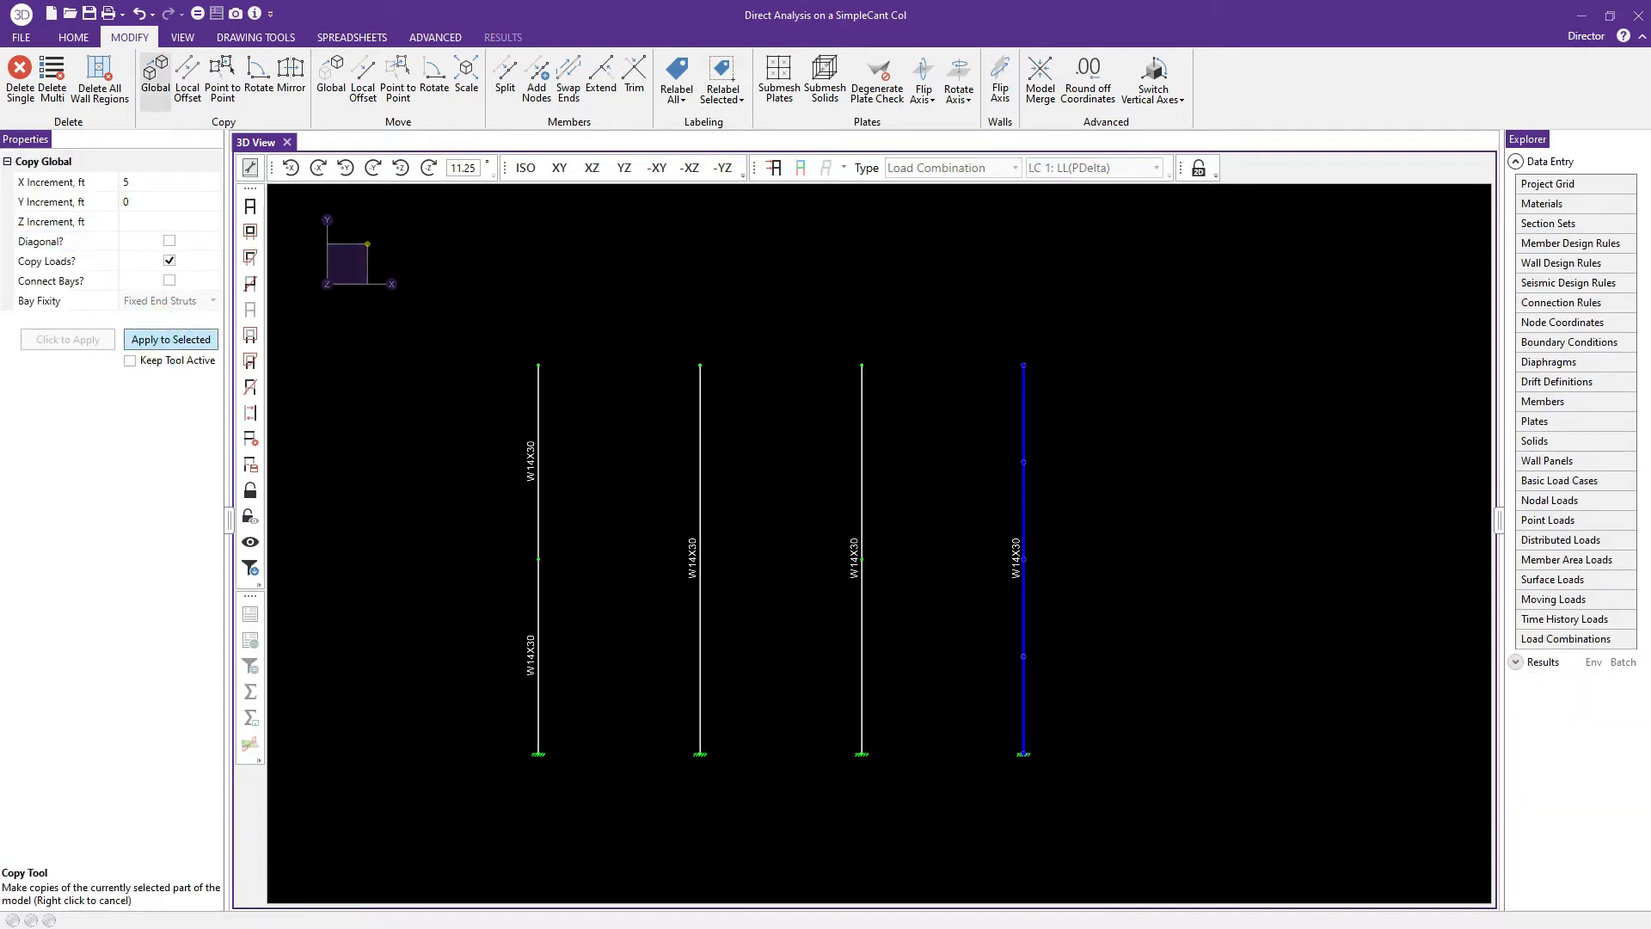
pyautogui.click(165, 186)
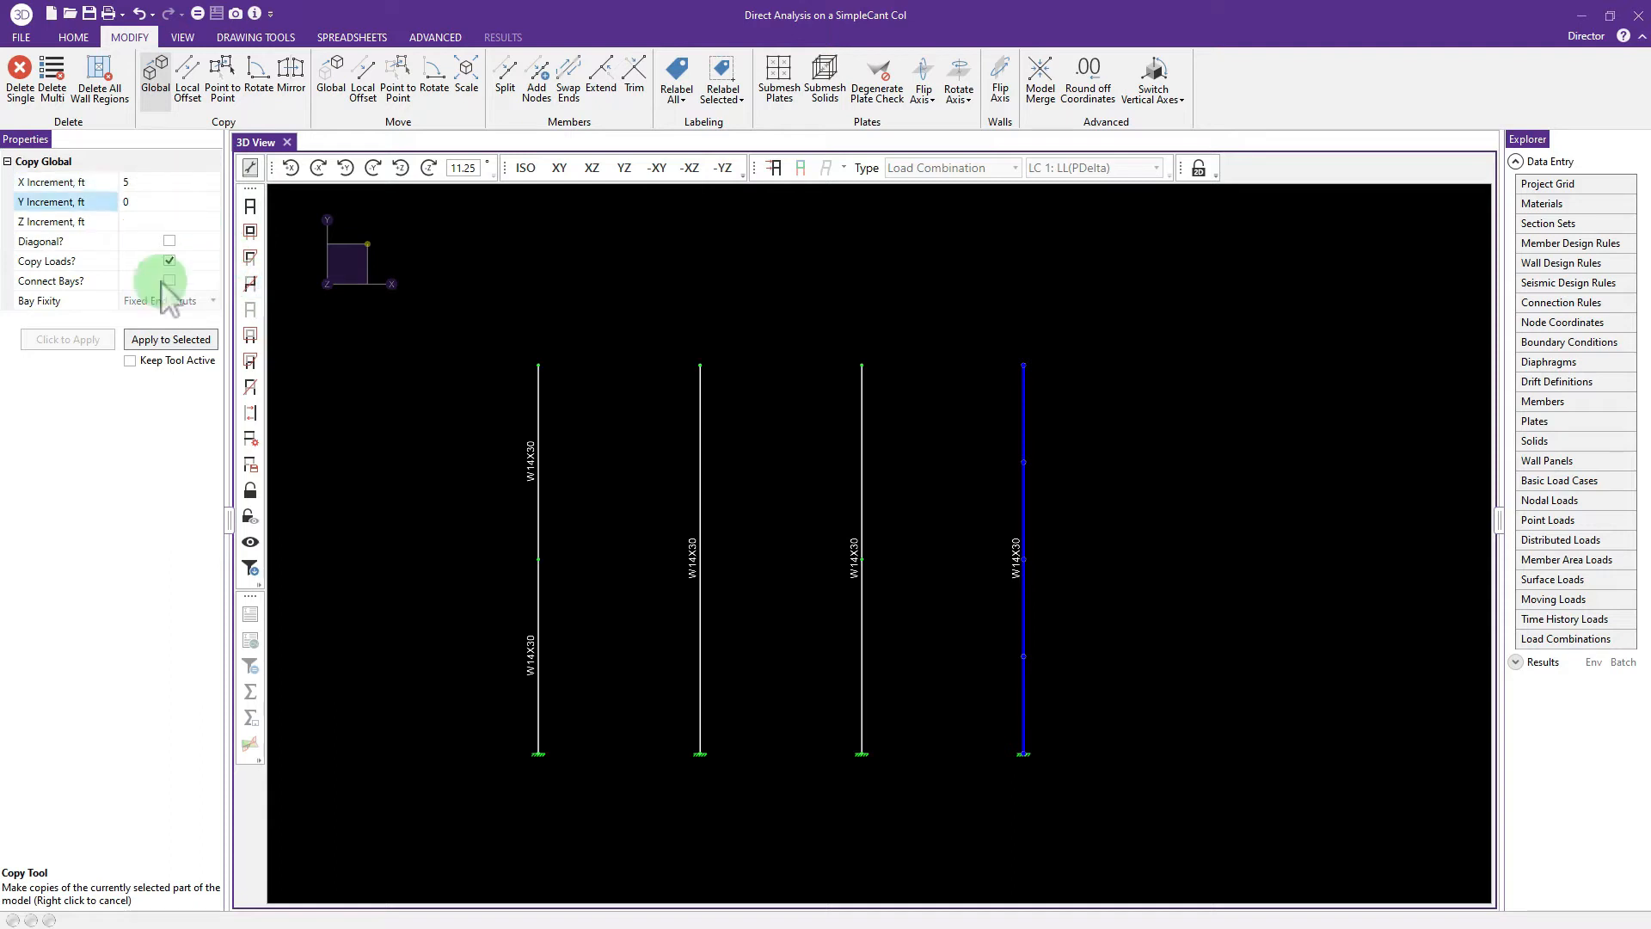
pyautogui.click(169, 339)
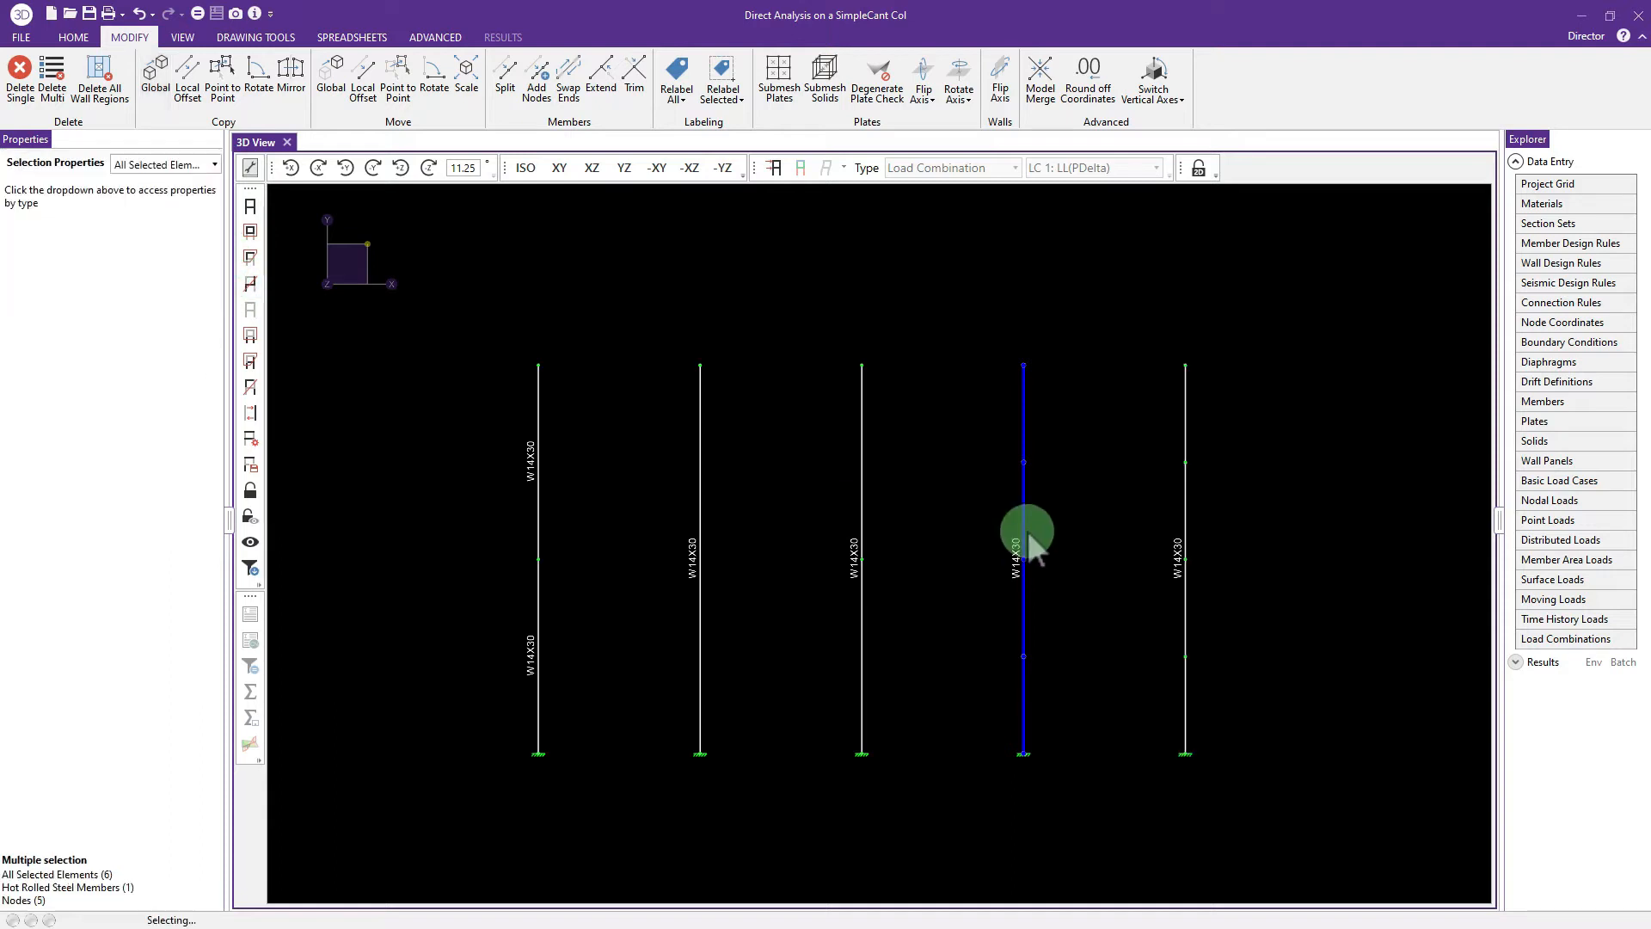
# Step: Remove the fifth column's intermediate nodes and add new nodes dividing it into 8 uniform segments
pyautogui.click(1153, 426)
pyautogui.moveTo(1127, 406); pyautogui.dragTo(1254, 698)
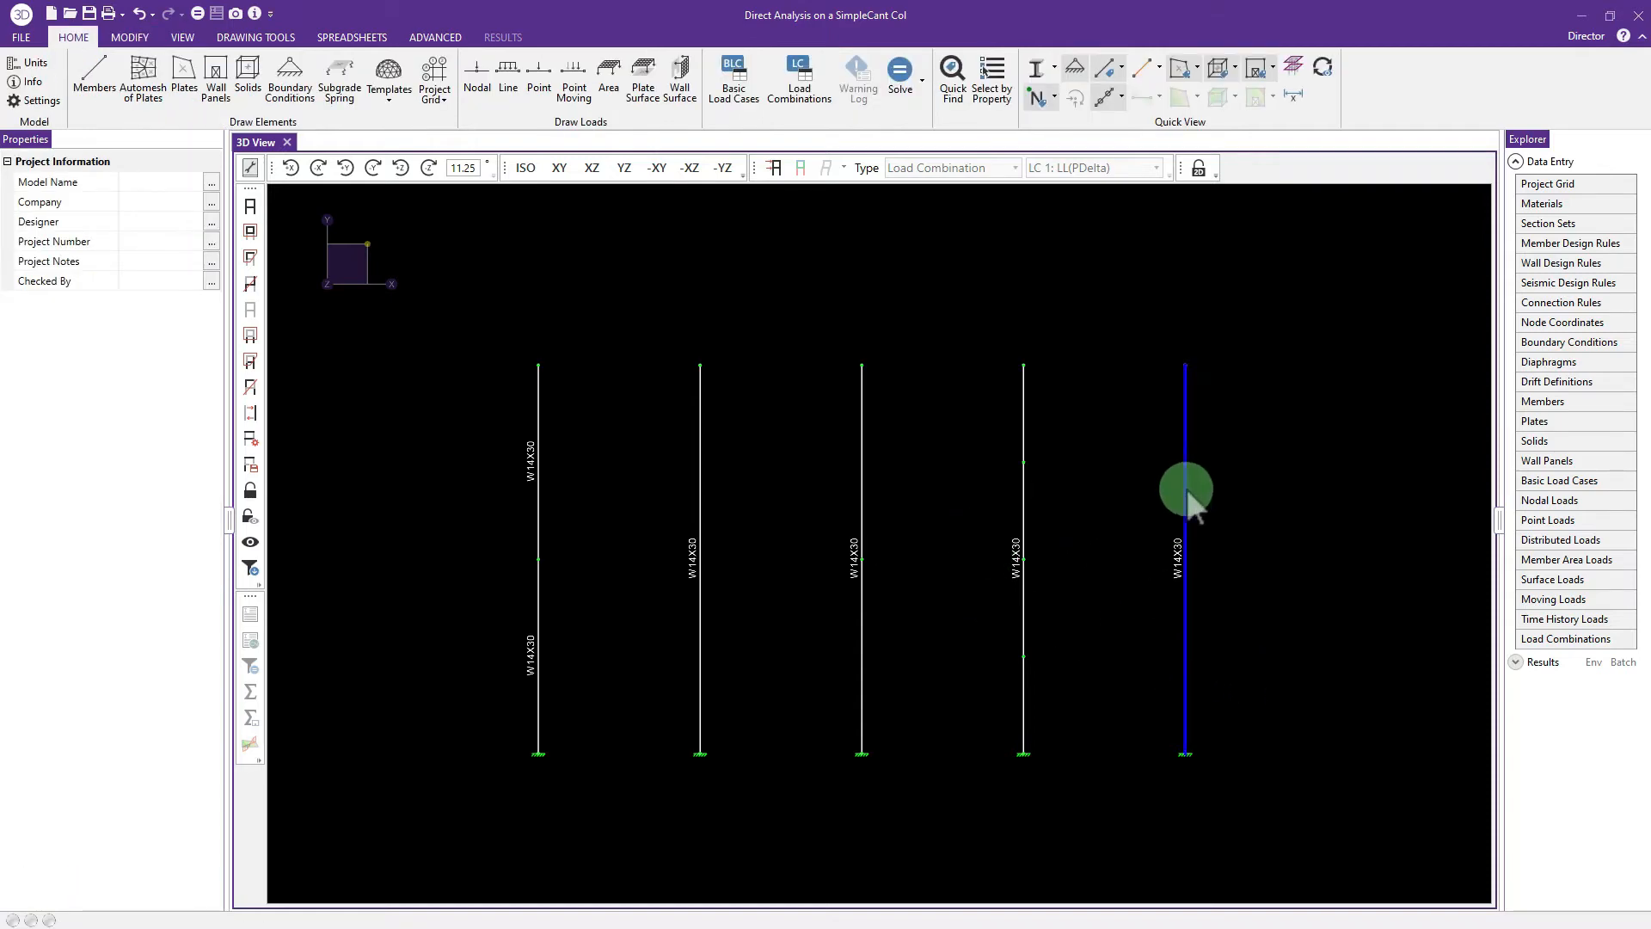
pyautogui.click(1158, 628)
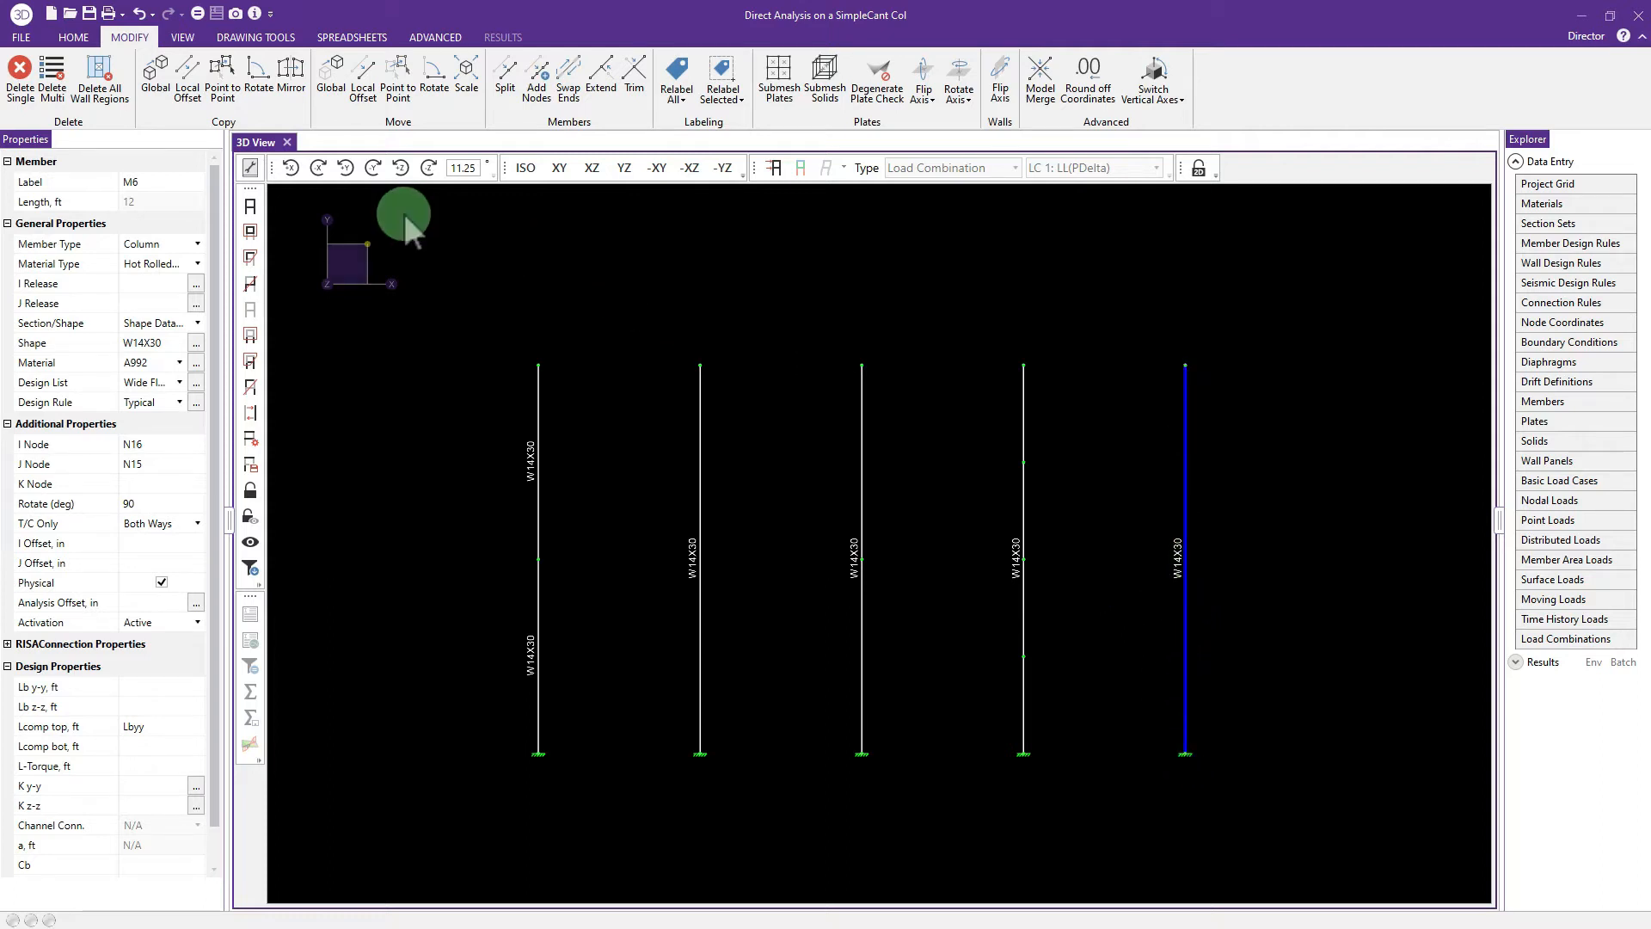
pyautogui.click(537, 86)
pyautogui.click(145, 201)
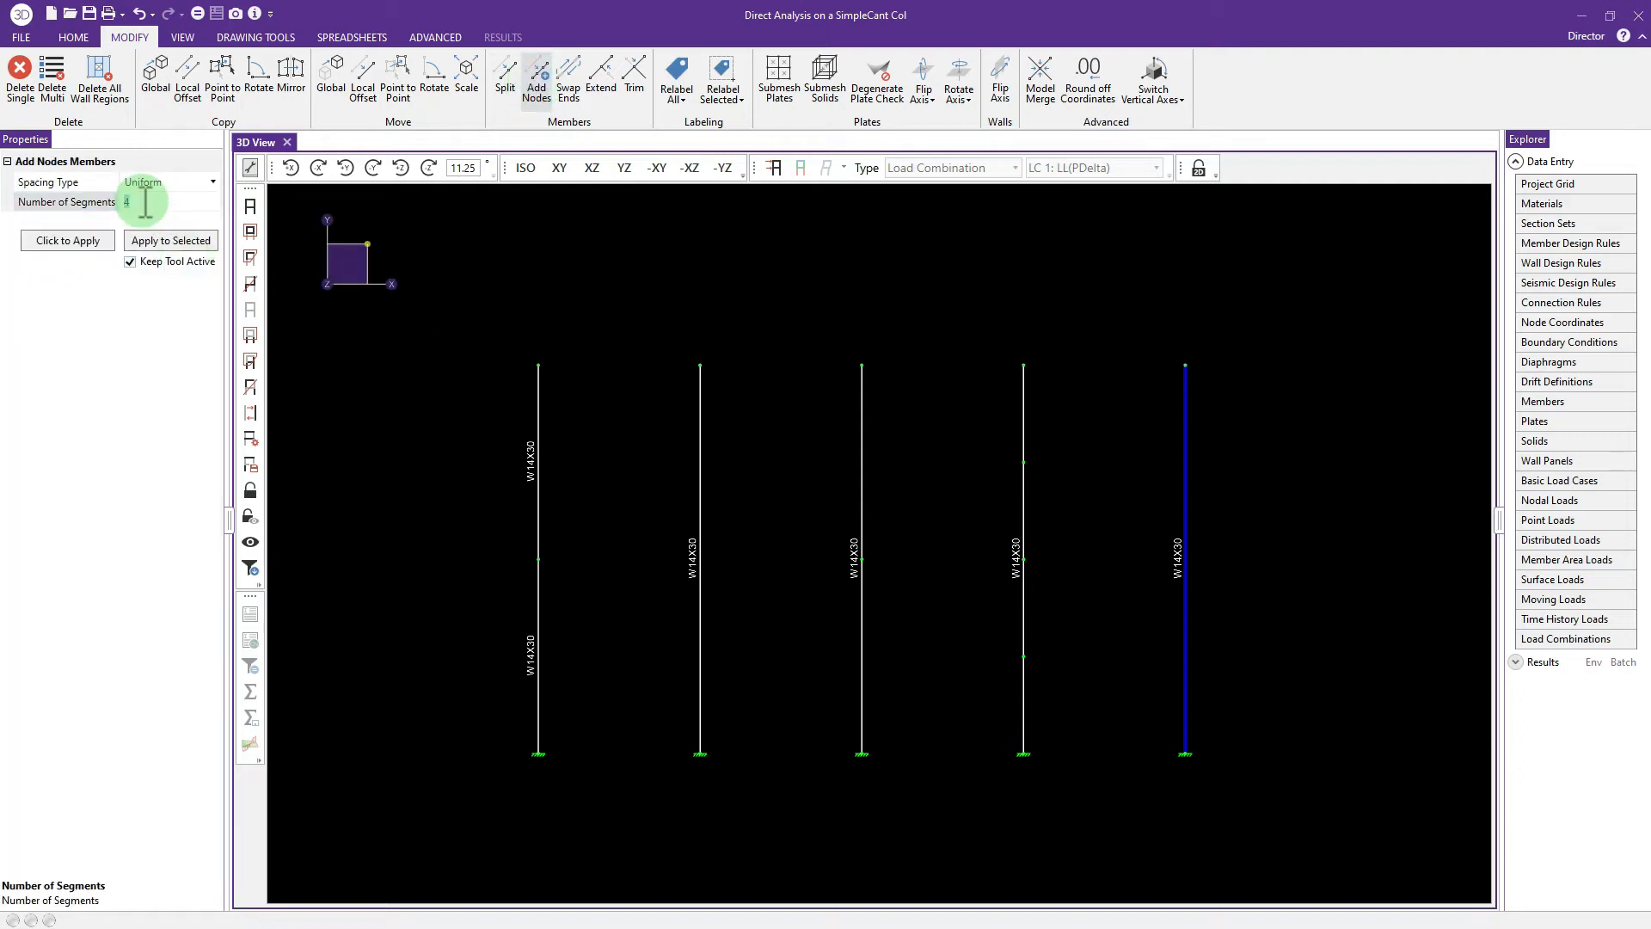
pyautogui.write('8')
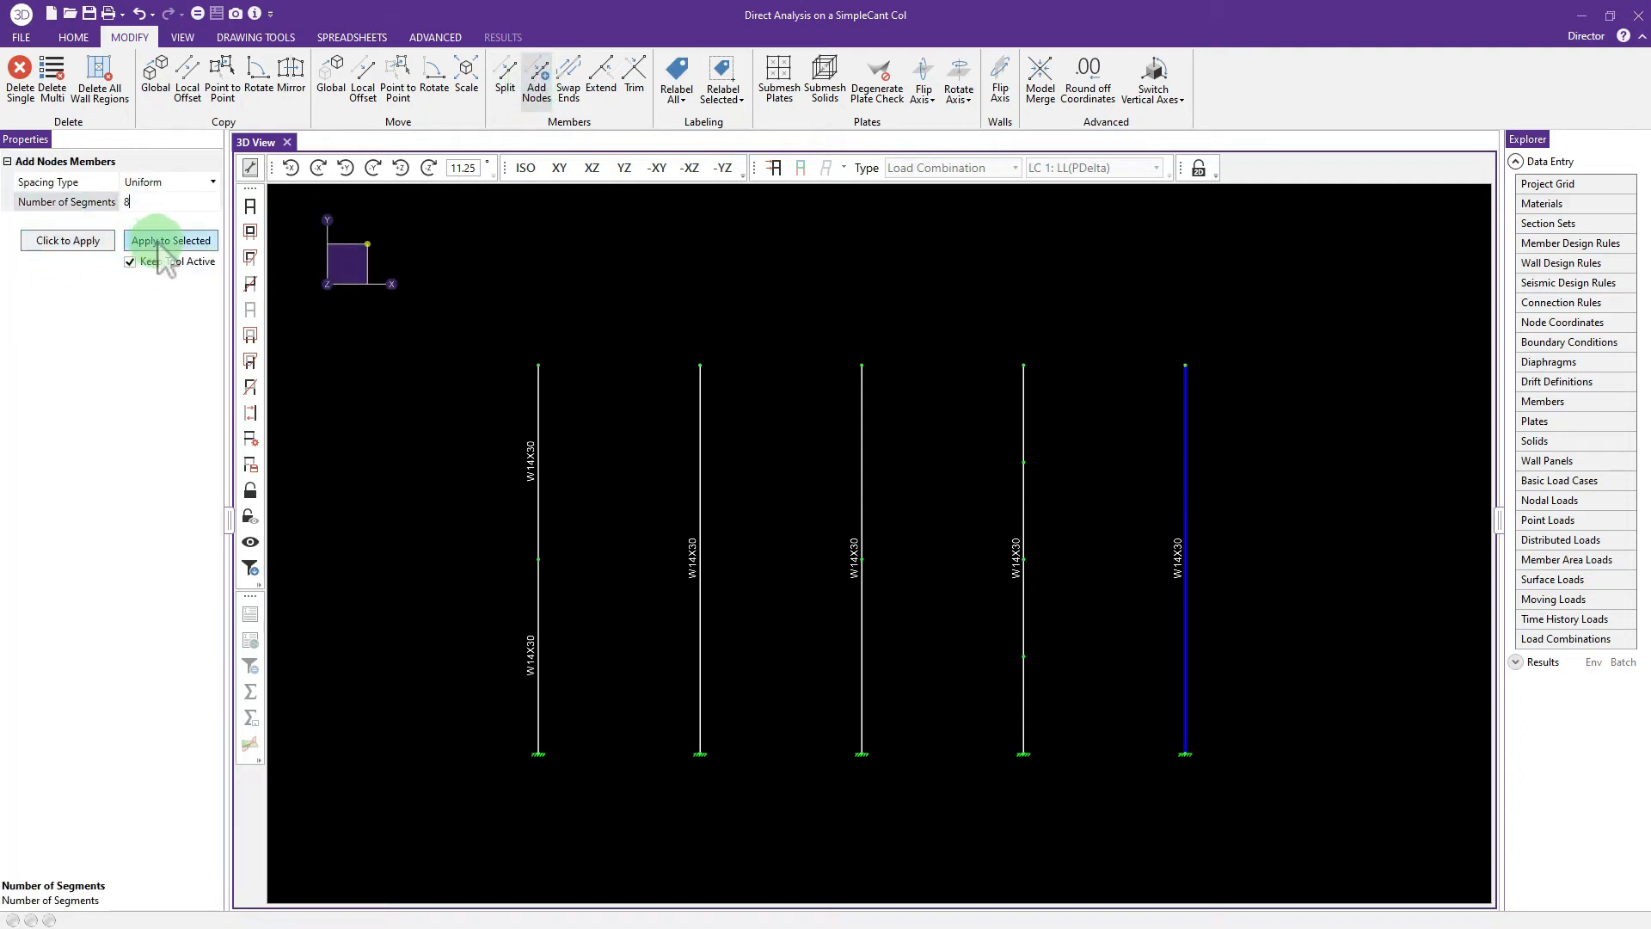
pyautogui.click(102, 242)
pyautogui.click(169, 241)
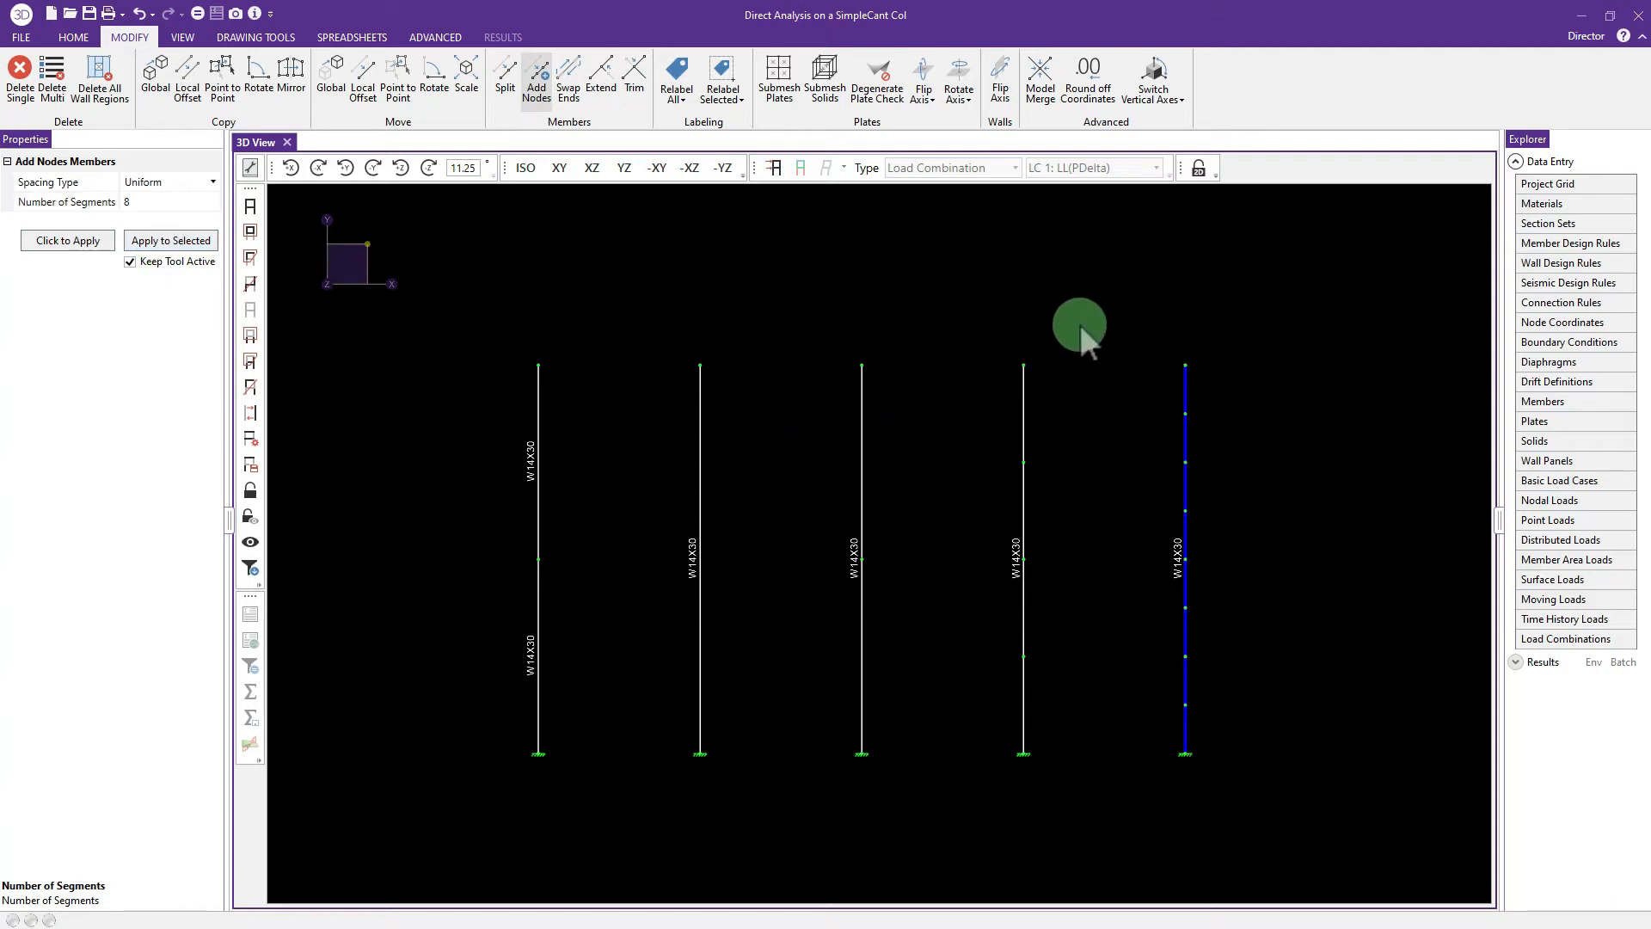
pyautogui.press('Escape')
pyautogui.press('Escape')
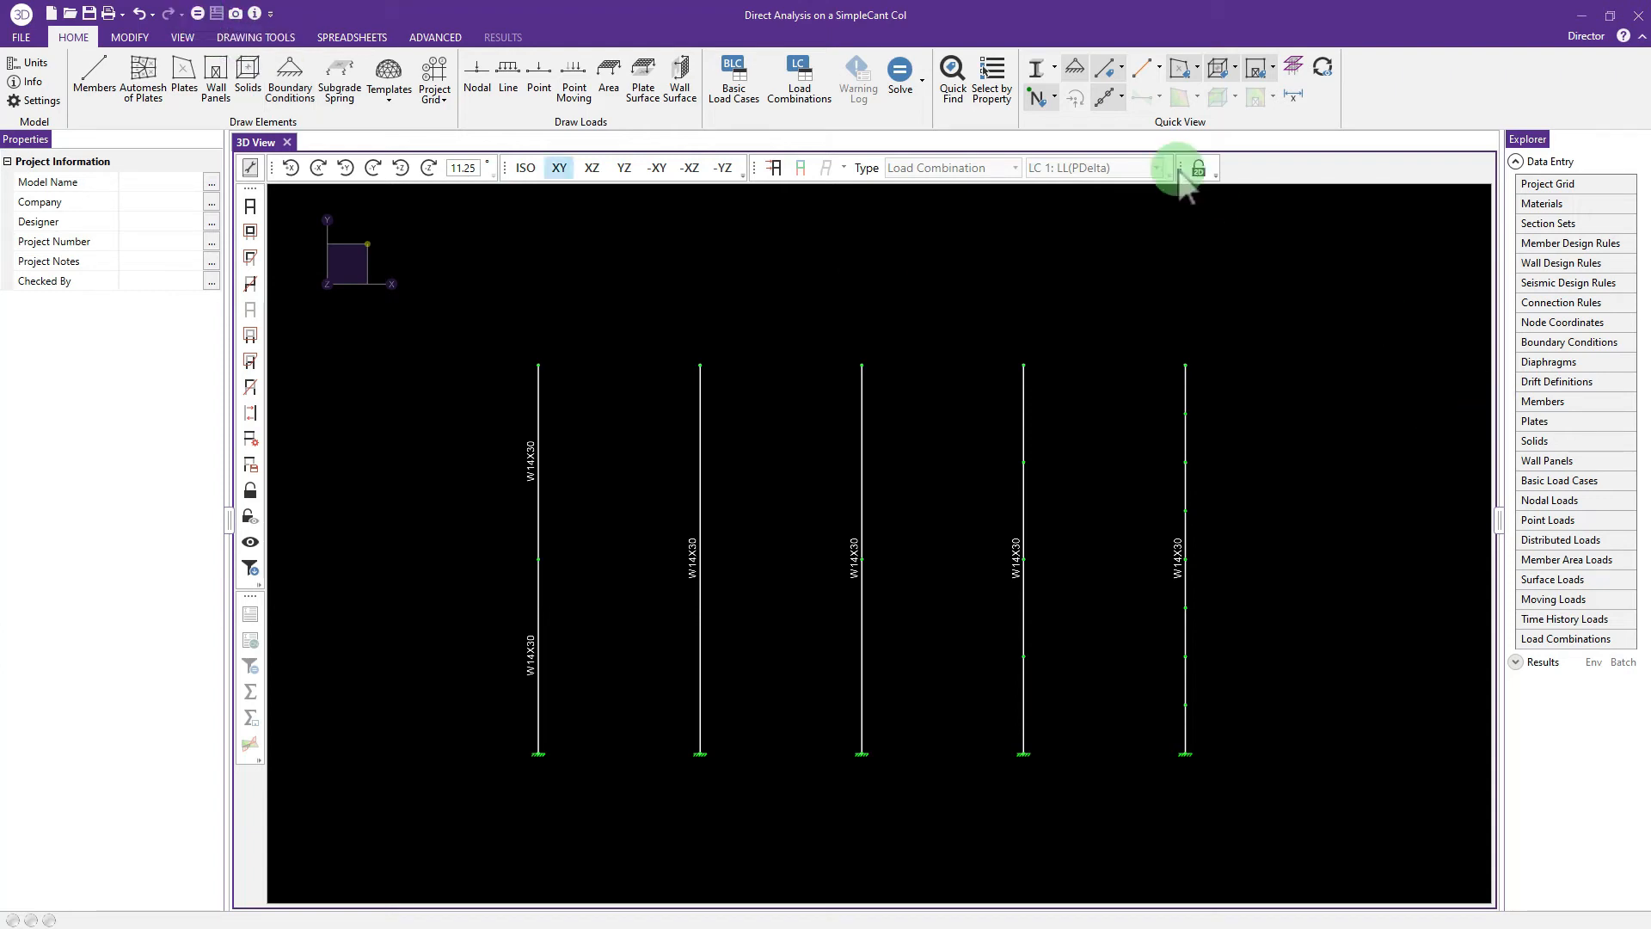
# Step: Solve the model for the single load combination LC 1: LL(PDelta) and dismiss the node reactions results
pyautogui.click(900, 72)
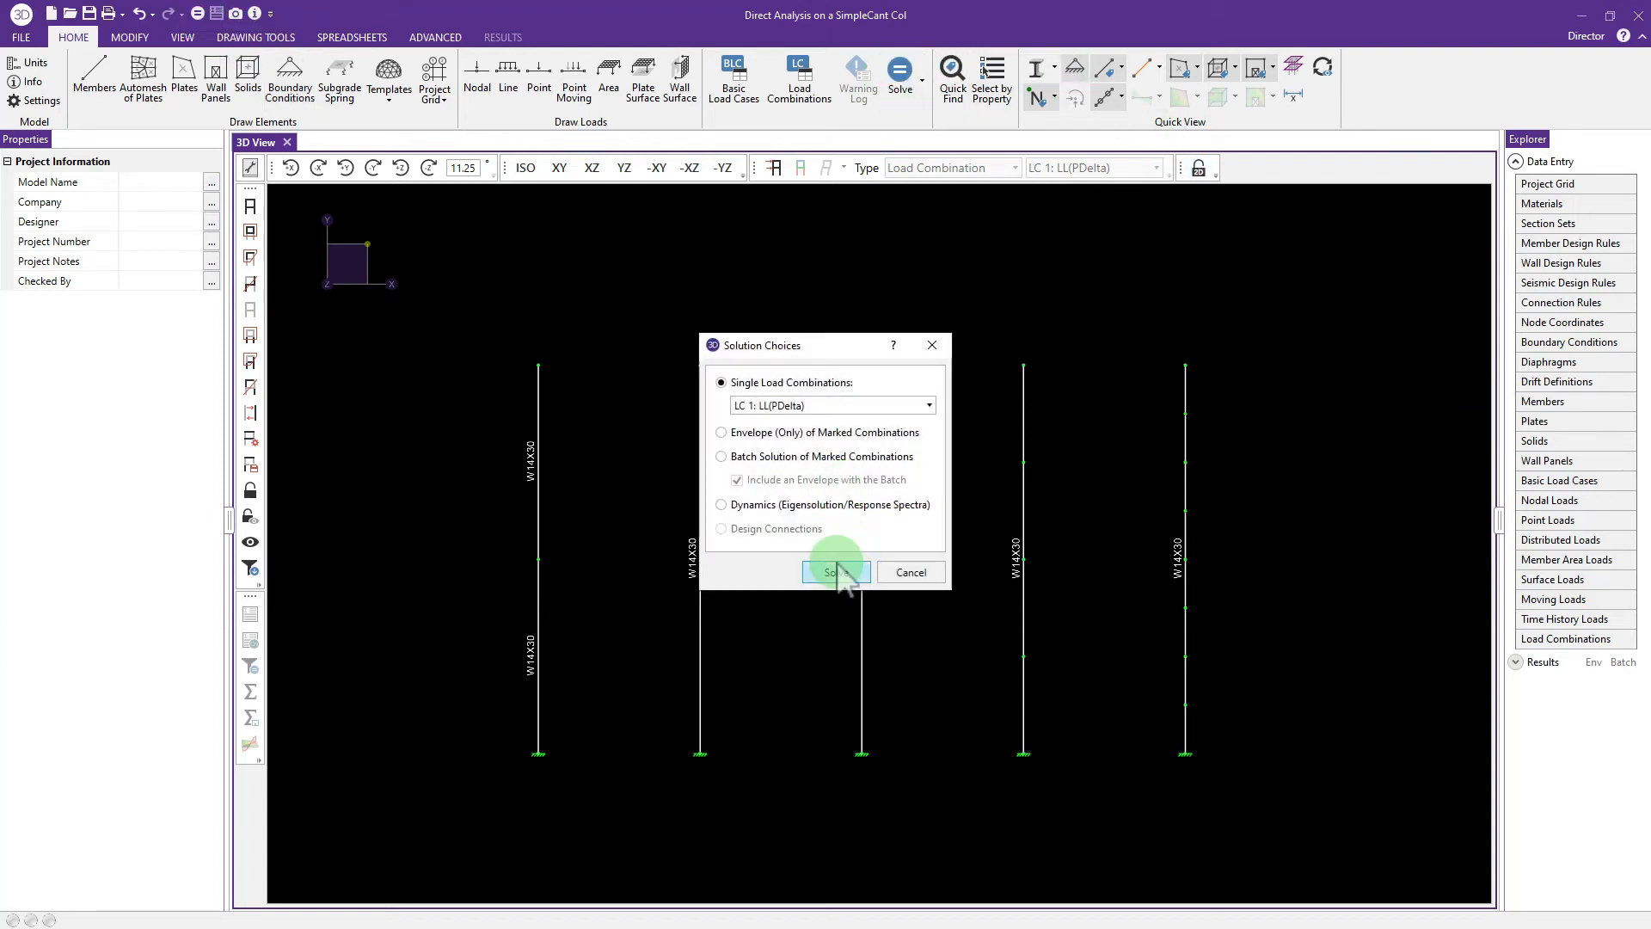
pyautogui.click(838, 568)
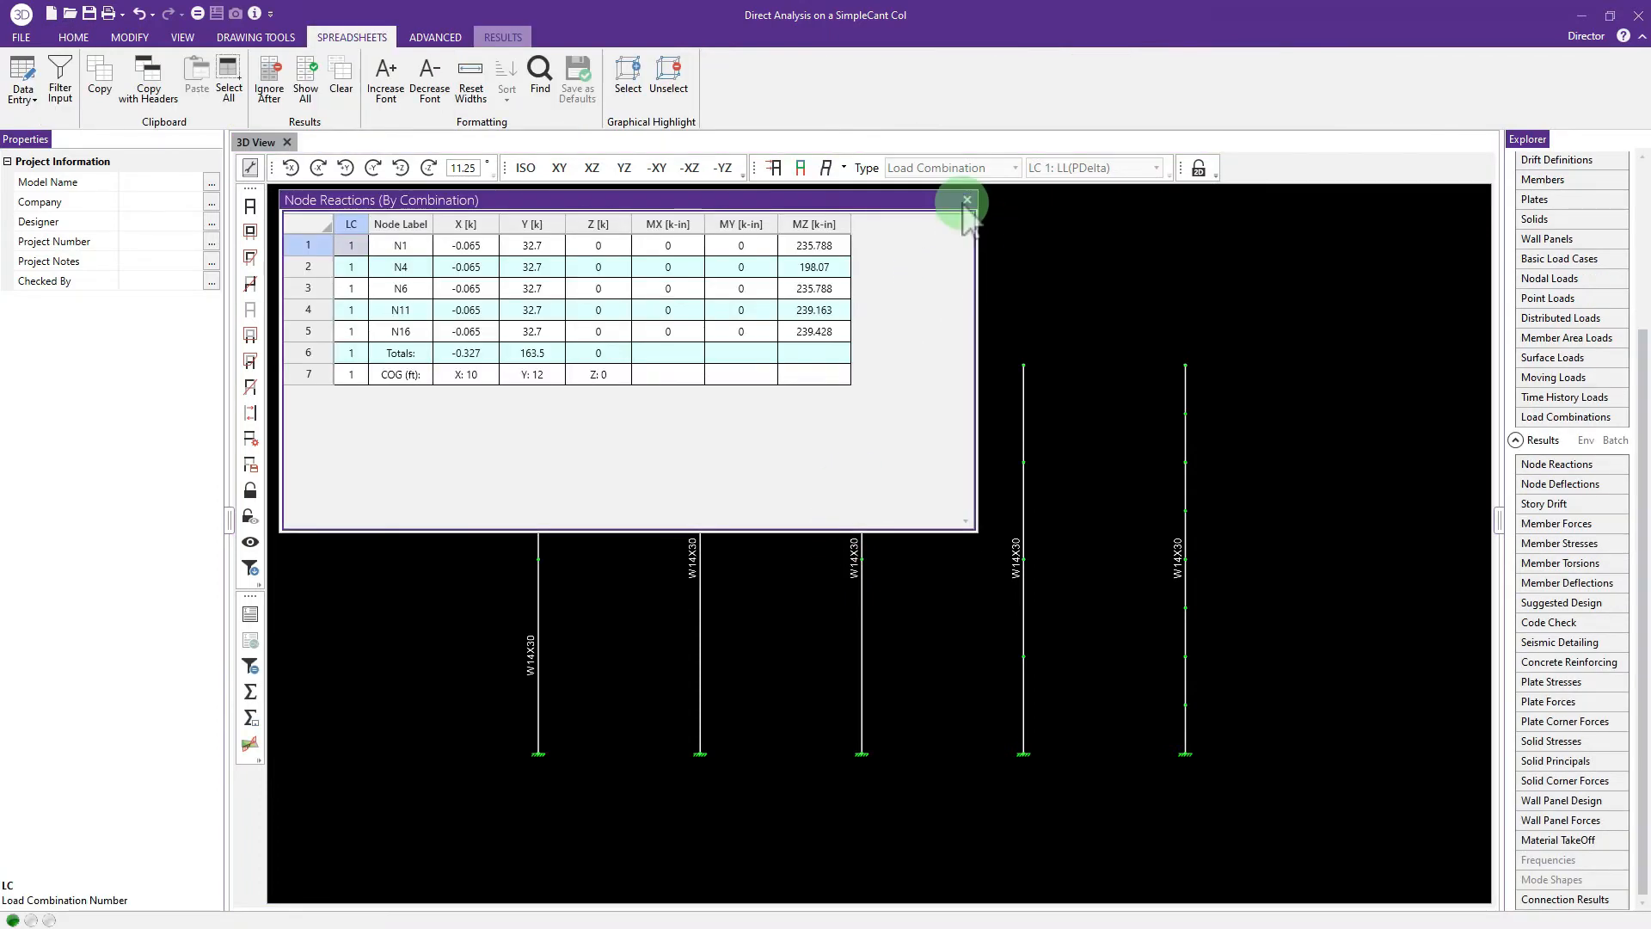
pyautogui.click(967, 201)
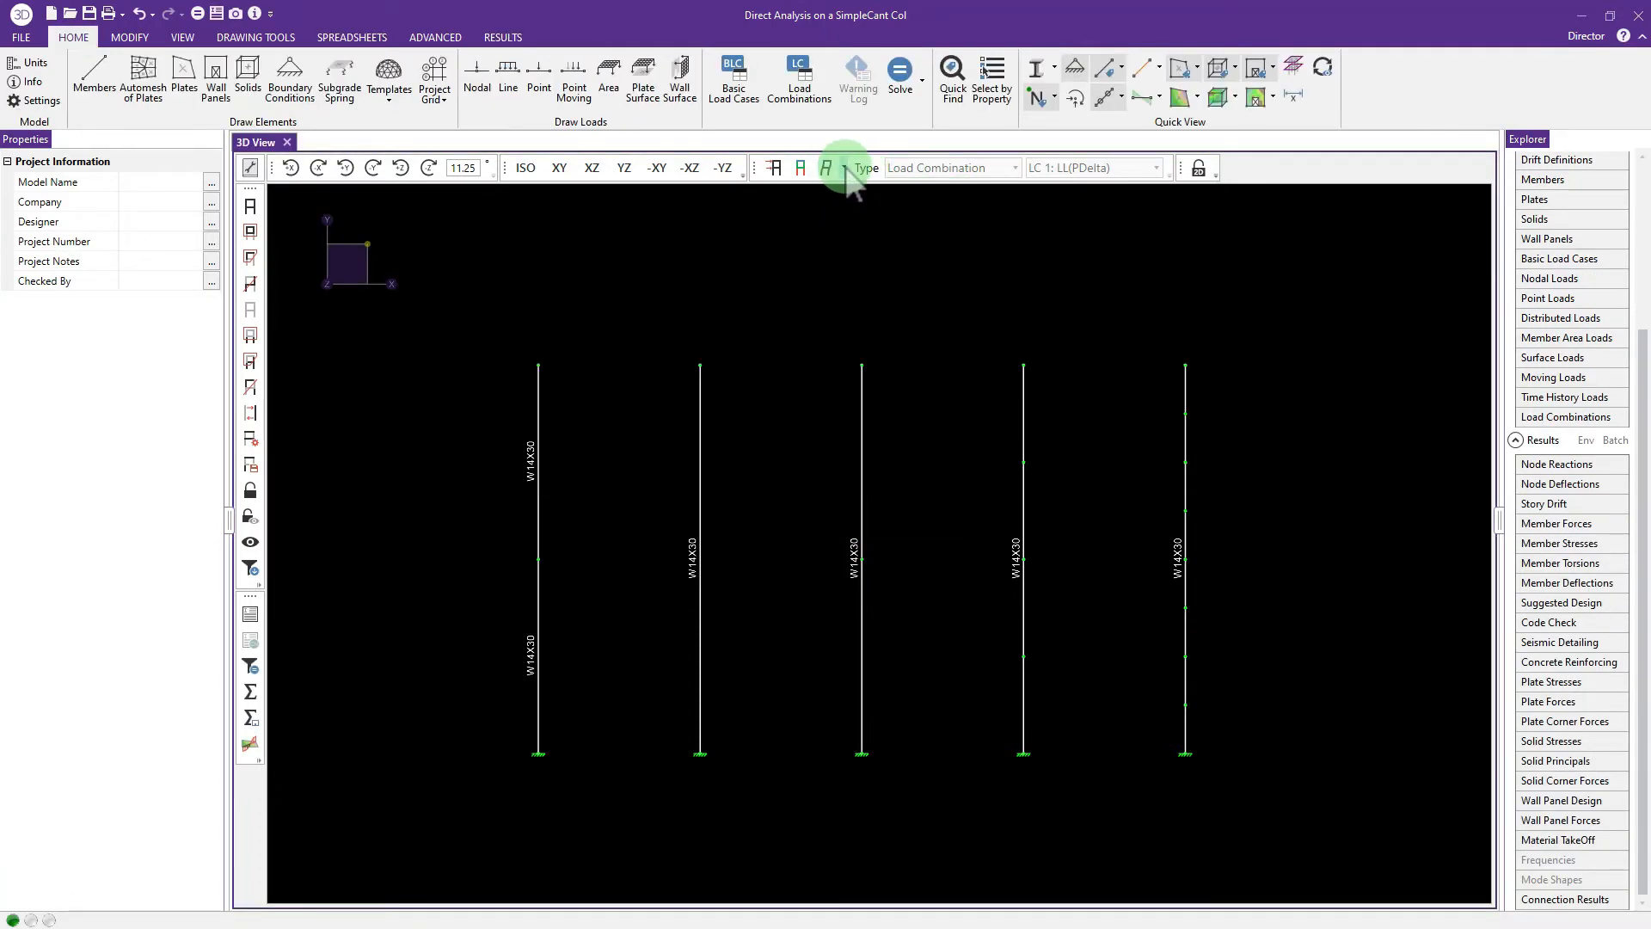
# Step: Display the Myy bending moment diagrams on all five columns
pyautogui.click(844, 168)
pyautogui.click(1266, 170)
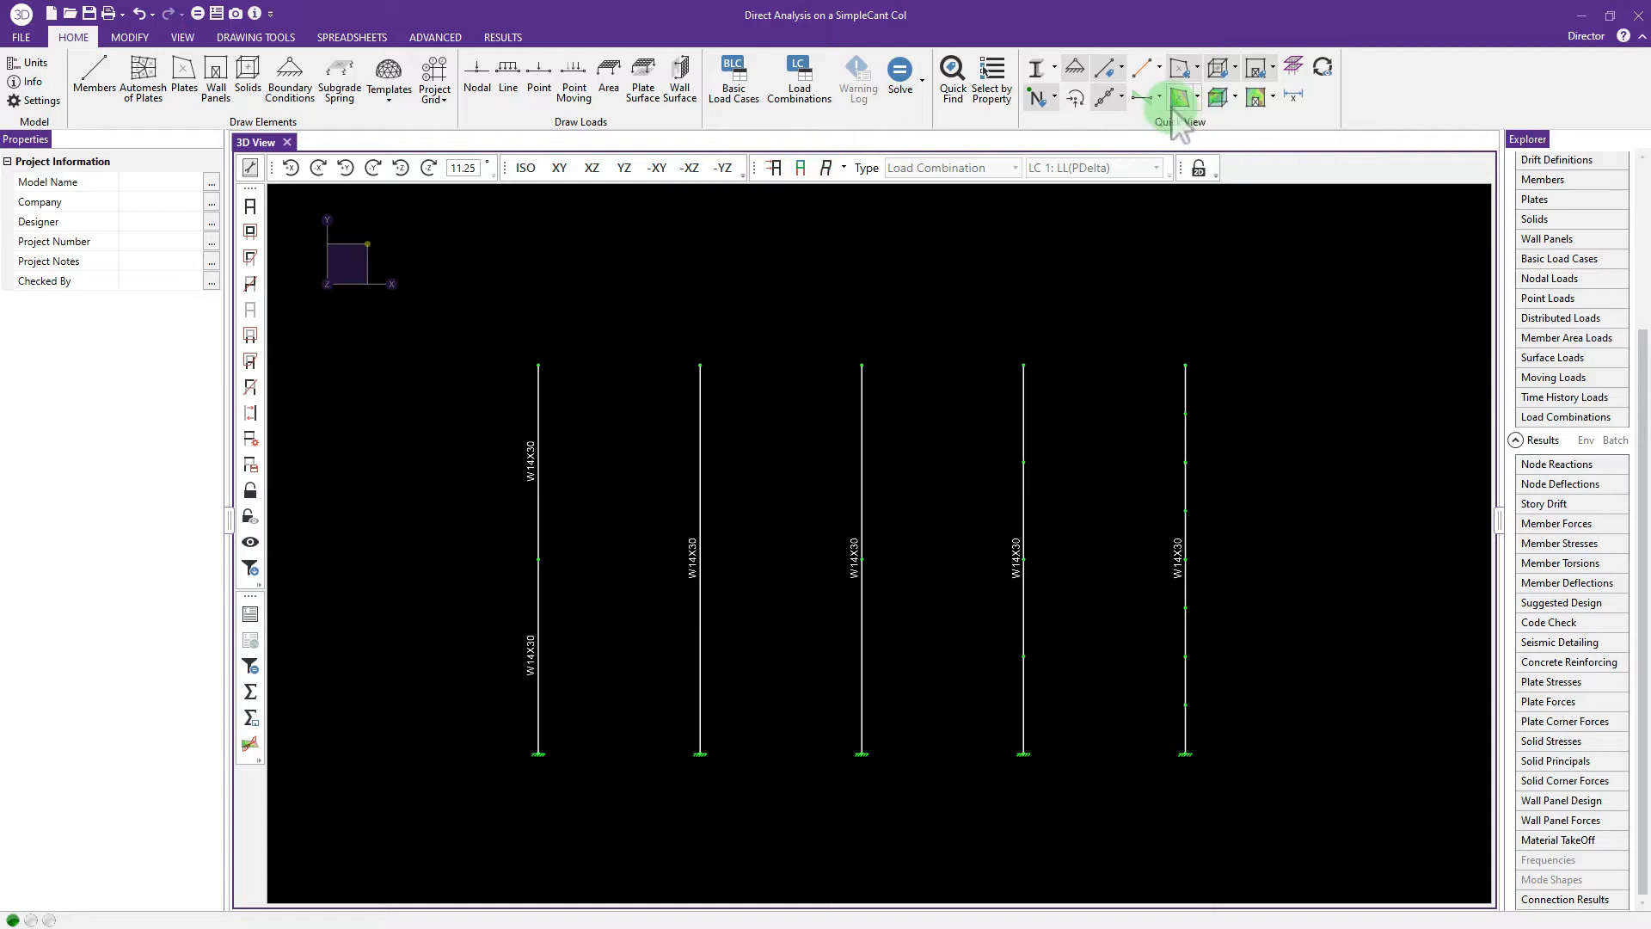
pyautogui.click(1160, 97)
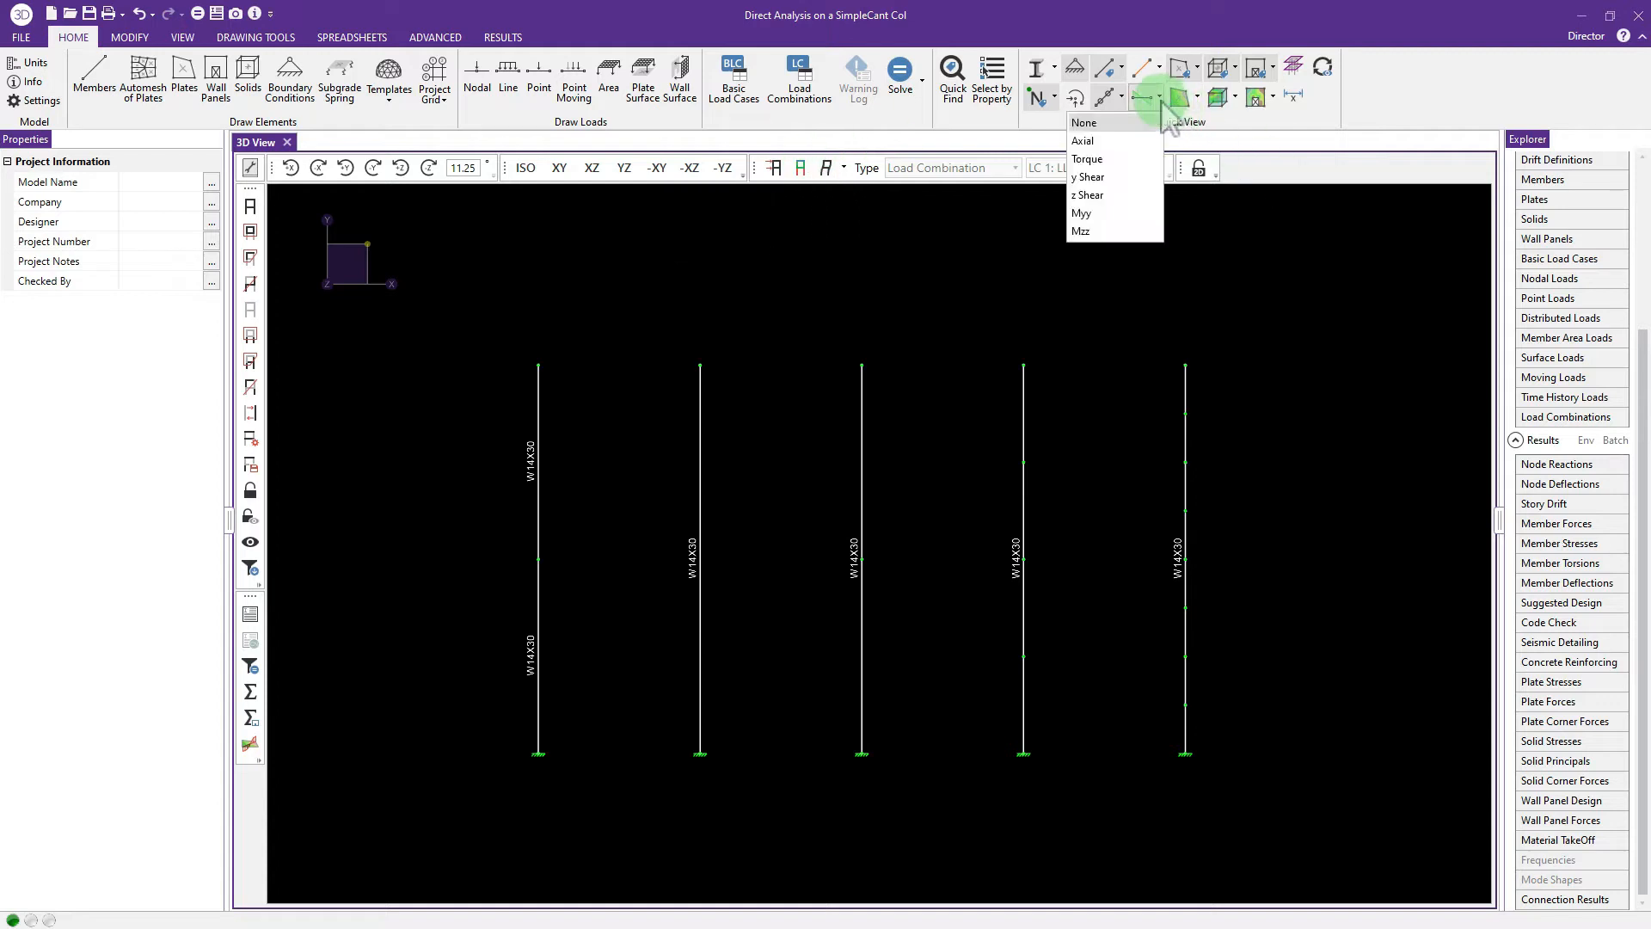
pyautogui.click(1115, 214)
# Step: Compare the base moments of the five columns to judge the effect of adding more intermediate nodes
pyautogui.scroll(1, 1167, 766)
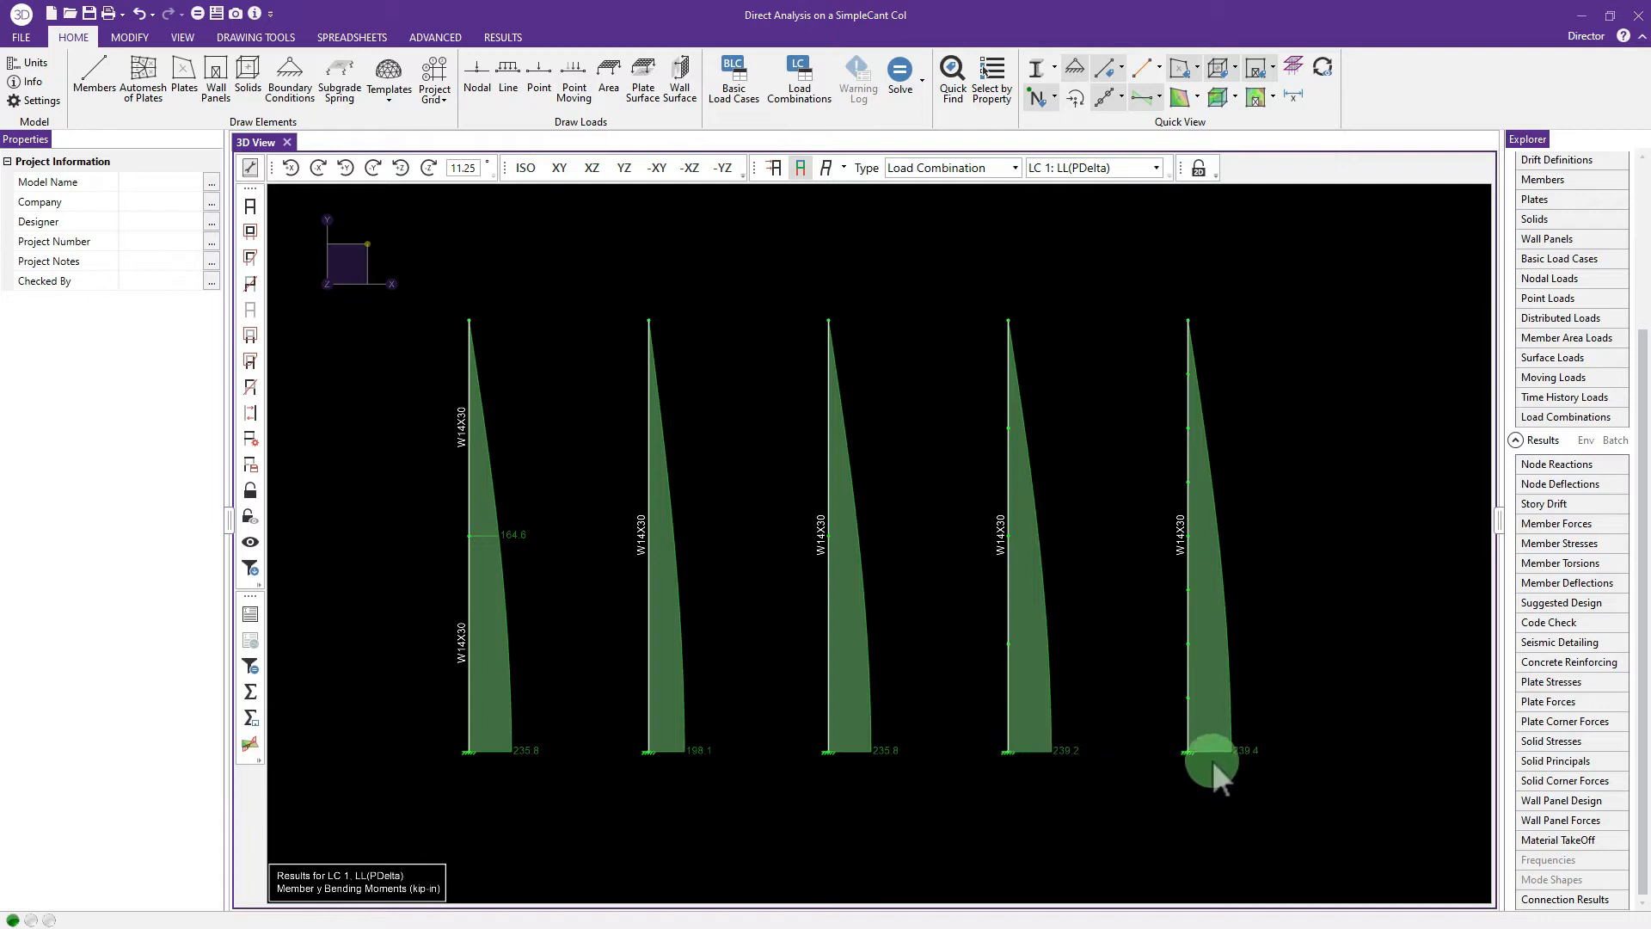
pyautogui.scroll(1, 1213, 761)
pyautogui.moveTo(1093, 566); pyautogui.dragTo(1129, 551, button='middle')
pyautogui.scroll(1, 1113, 590)
pyautogui.scroll(-1, 1128, 552)
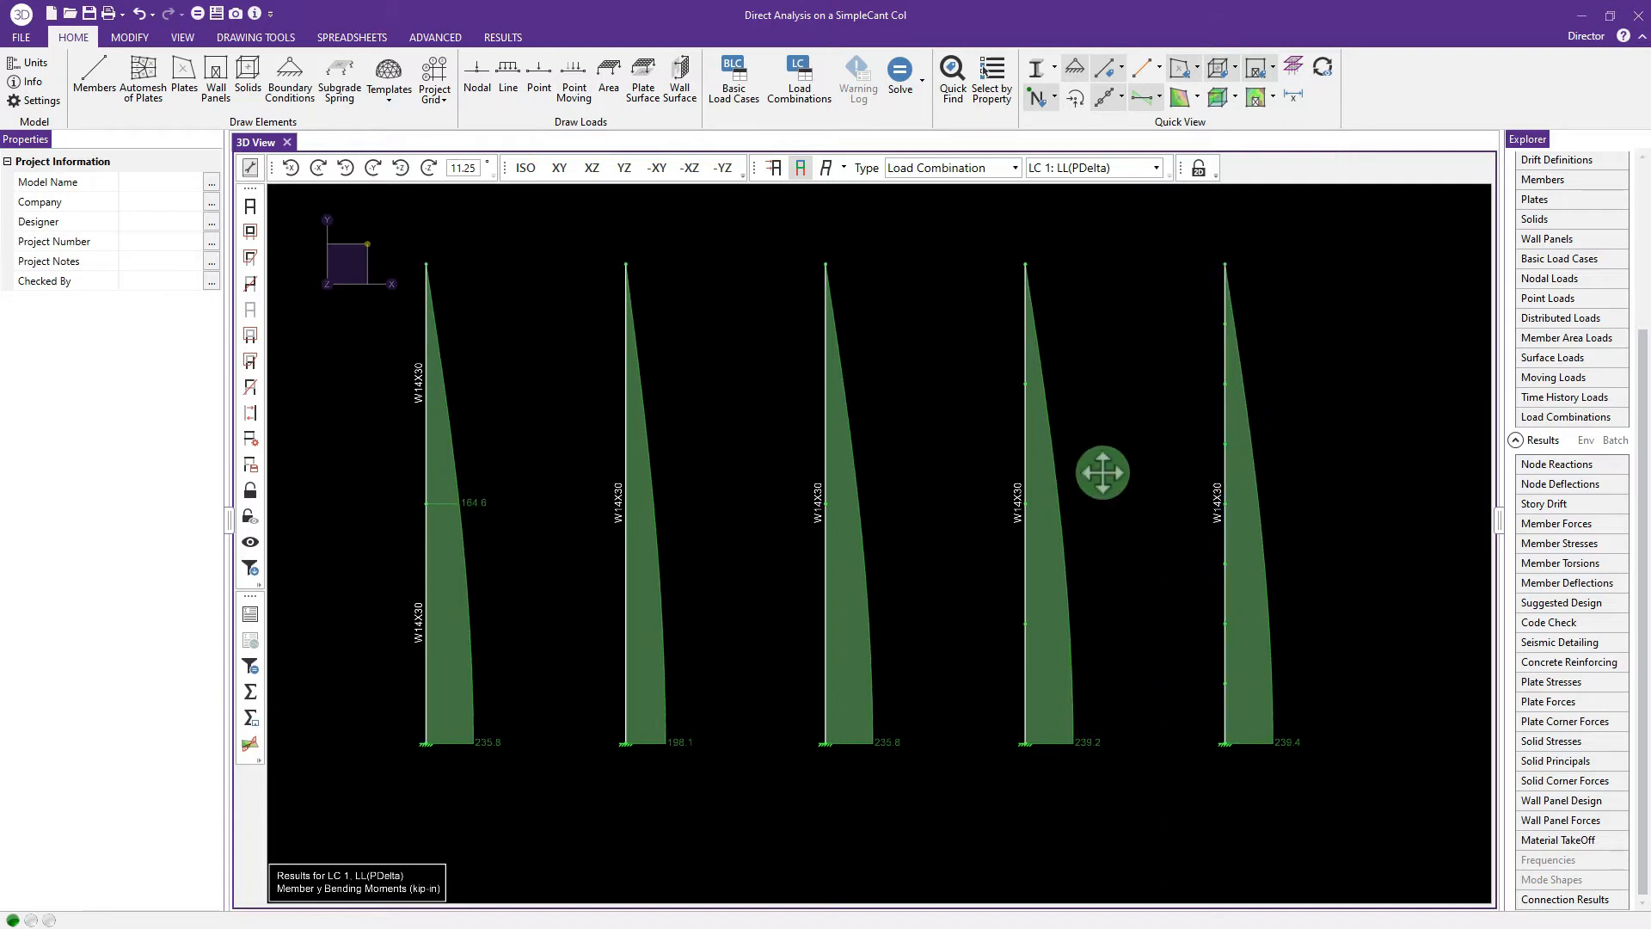
pyautogui.moveTo(1082, 464); pyautogui.dragTo(1108, 480, button='middle')
pyautogui.click(848, 558)
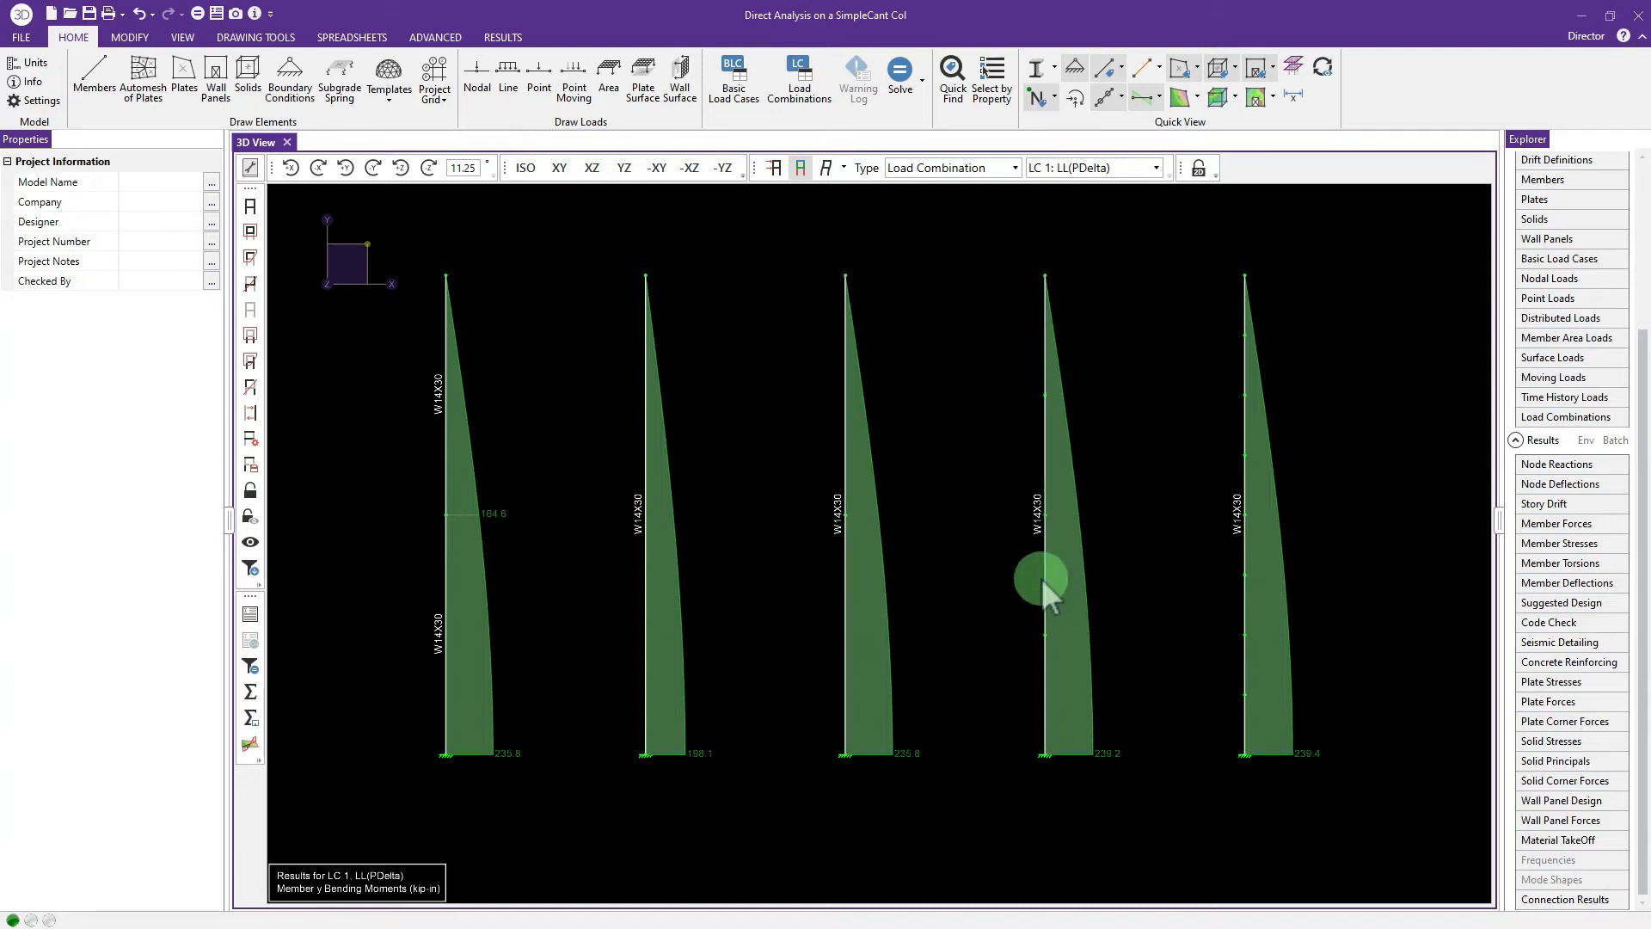
pyautogui.scroll(-1, 970, 570)
pyautogui.scroll(-1, 970, 569)
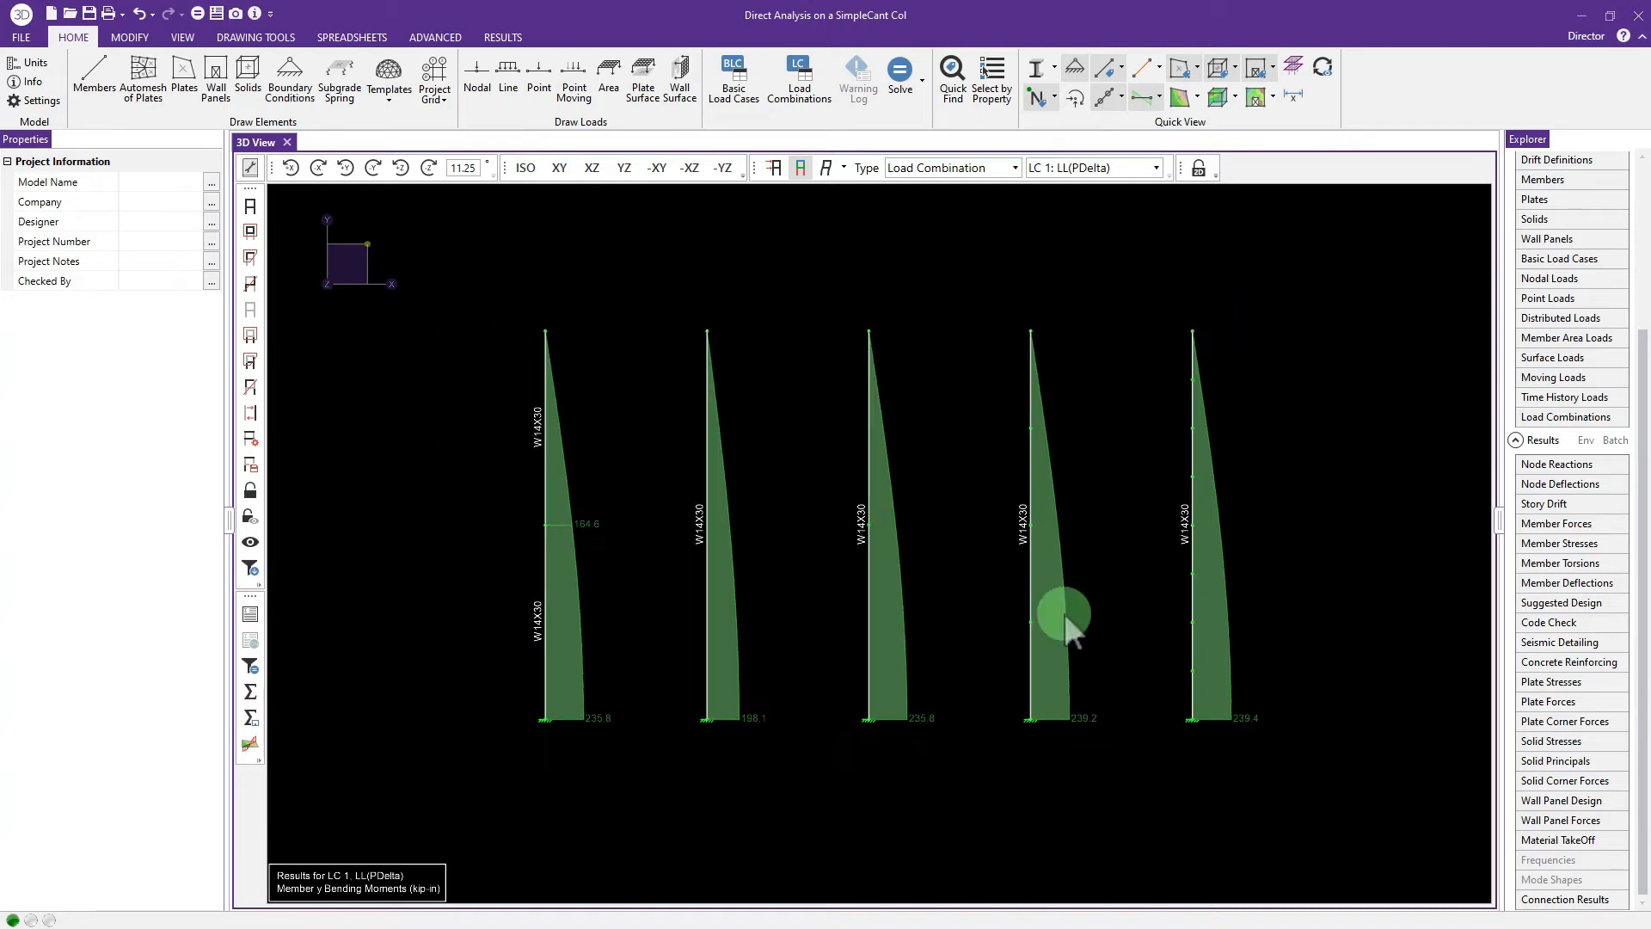
pyautogui.moveTo(1075, 614); pyautogui.dragTo(1056, 621, button='middle')
pyautogui.scroll(1, 1056, 621)
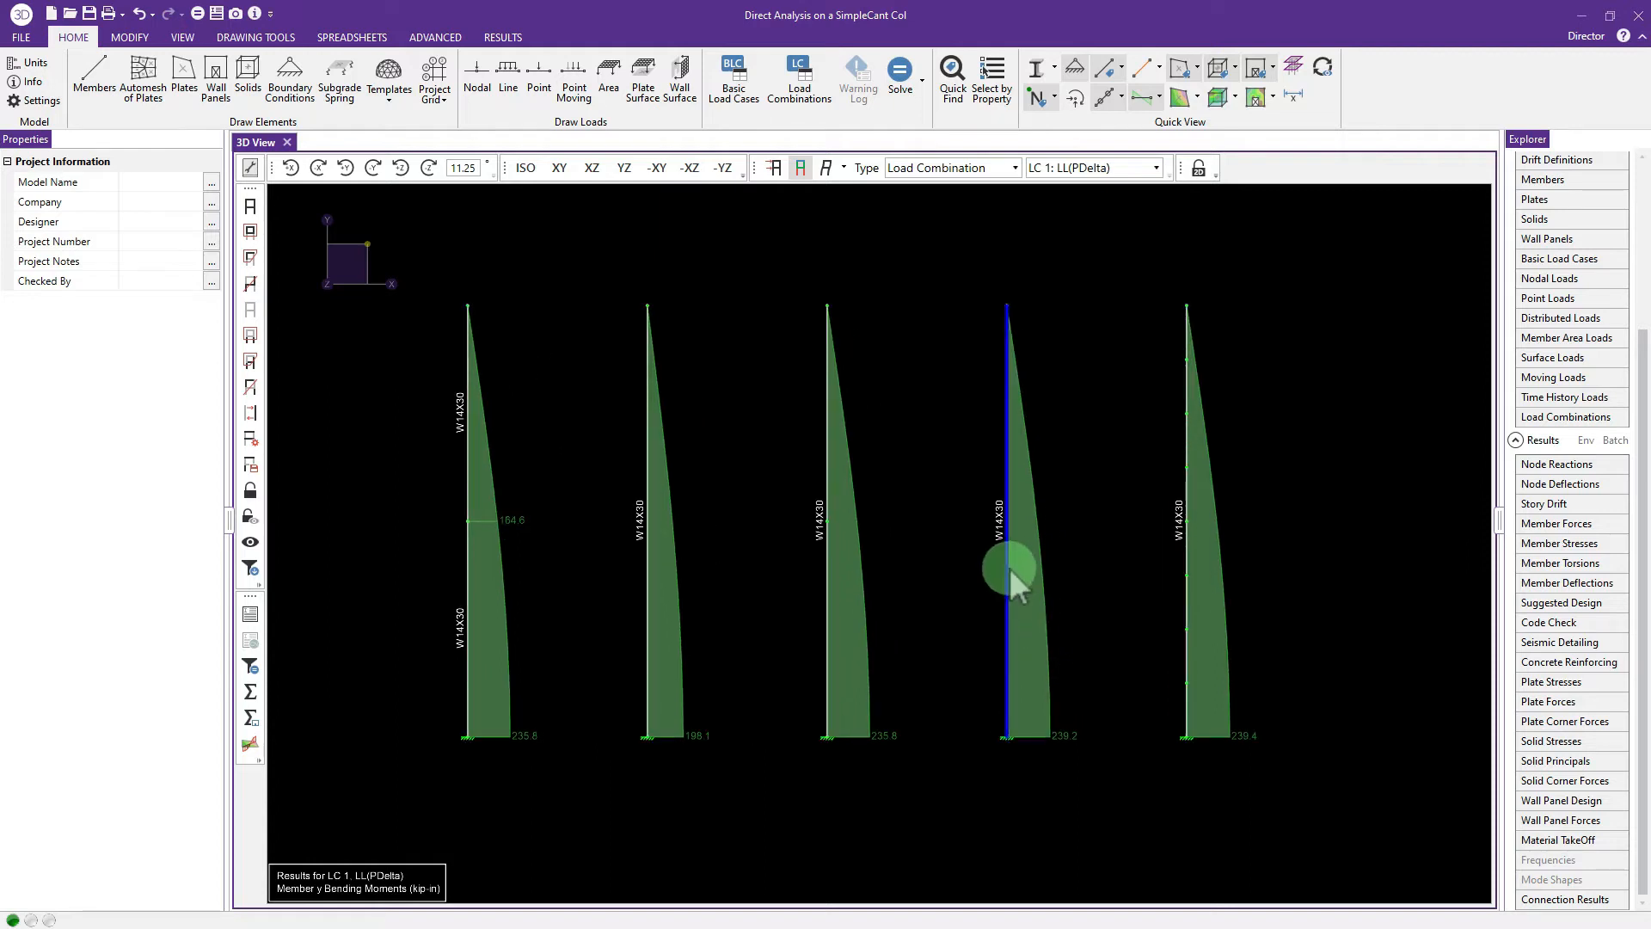
pyautogui.moveTo(1059, 741); pyautogui.dragTo(1059, 750, button='middle')
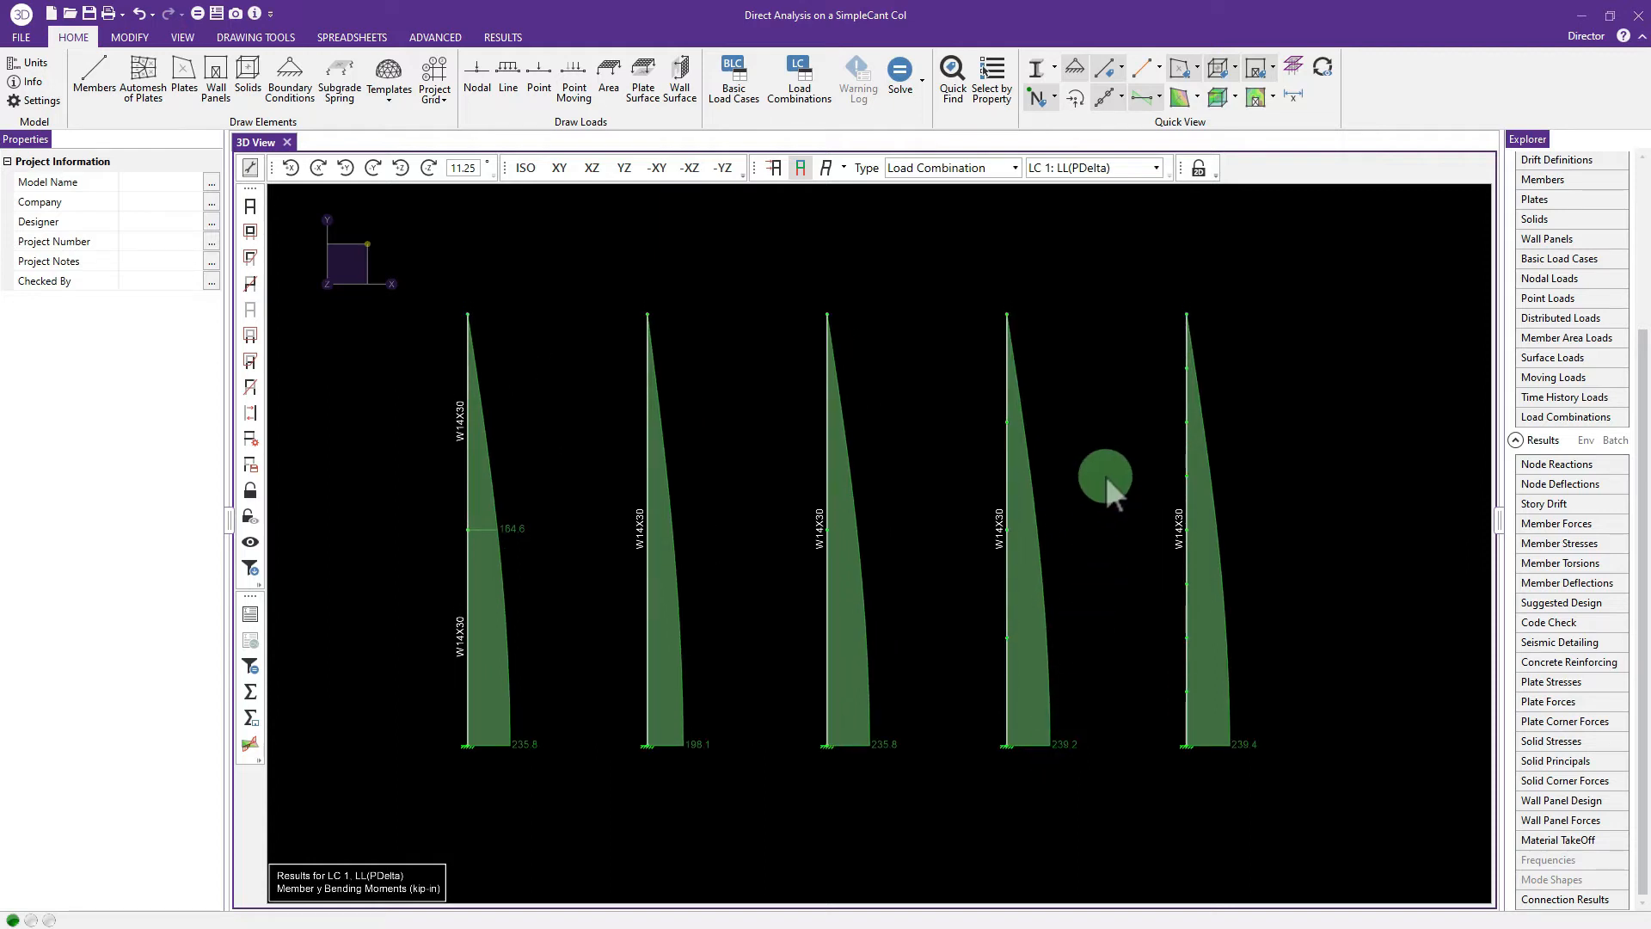
# Step: Color the column members by code check and hide their bending moment diagrams
pyautogui.click(1159, 68)
pyautogui.click(1078, 228)
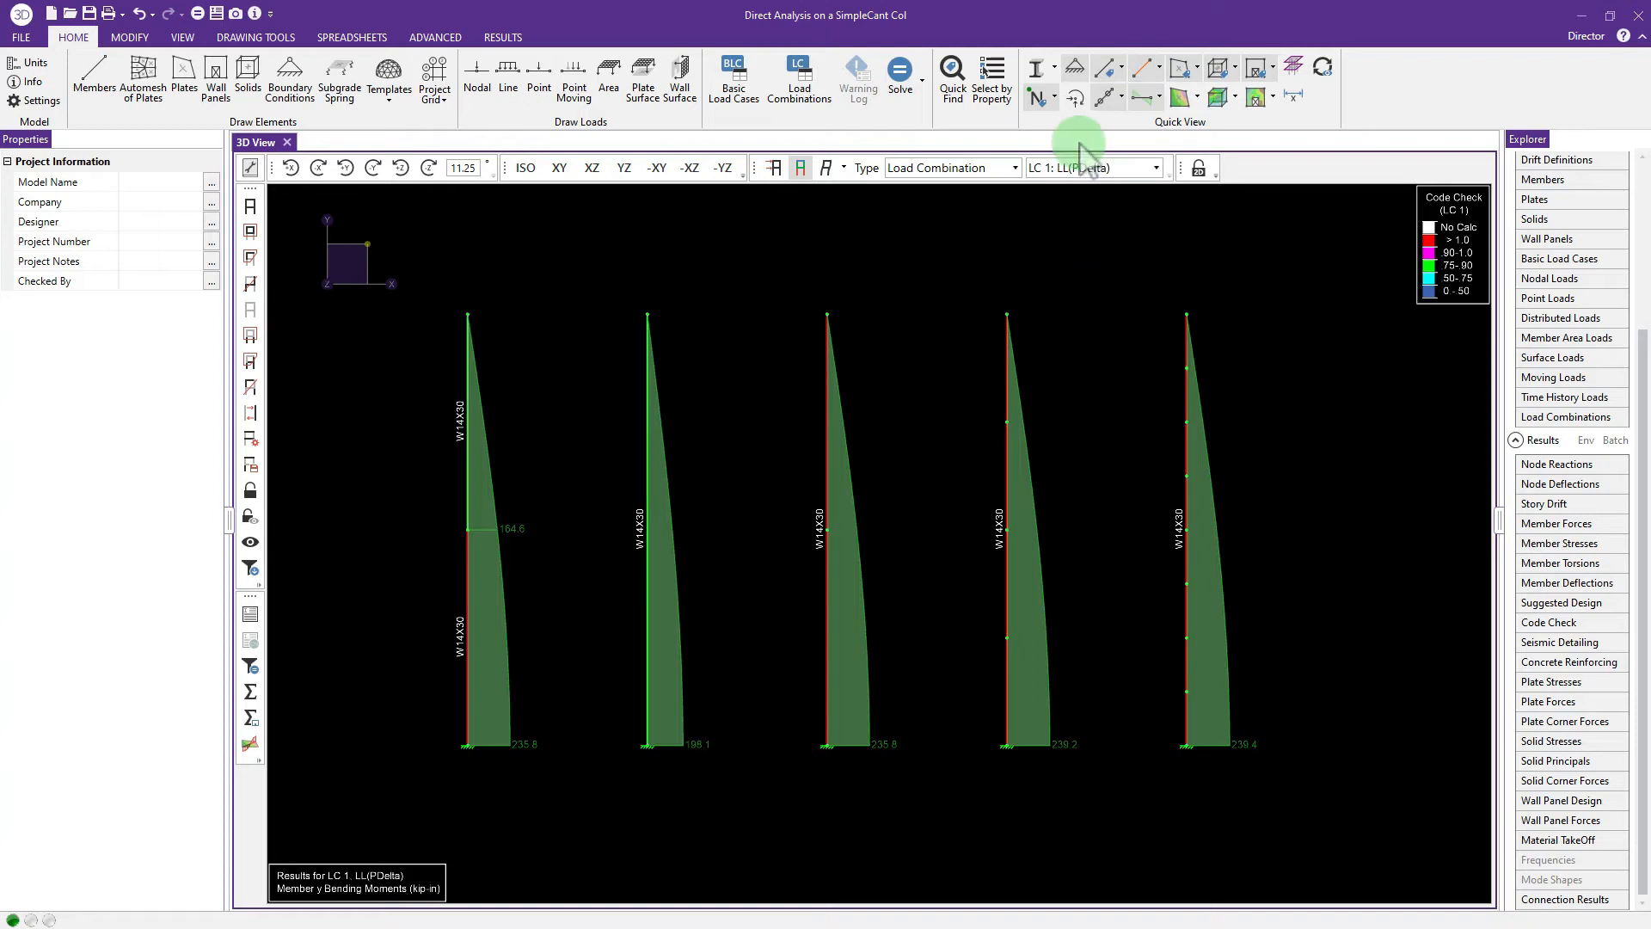
pyautogui.click(1161, 97)
pyautogui.click(1114, 127)
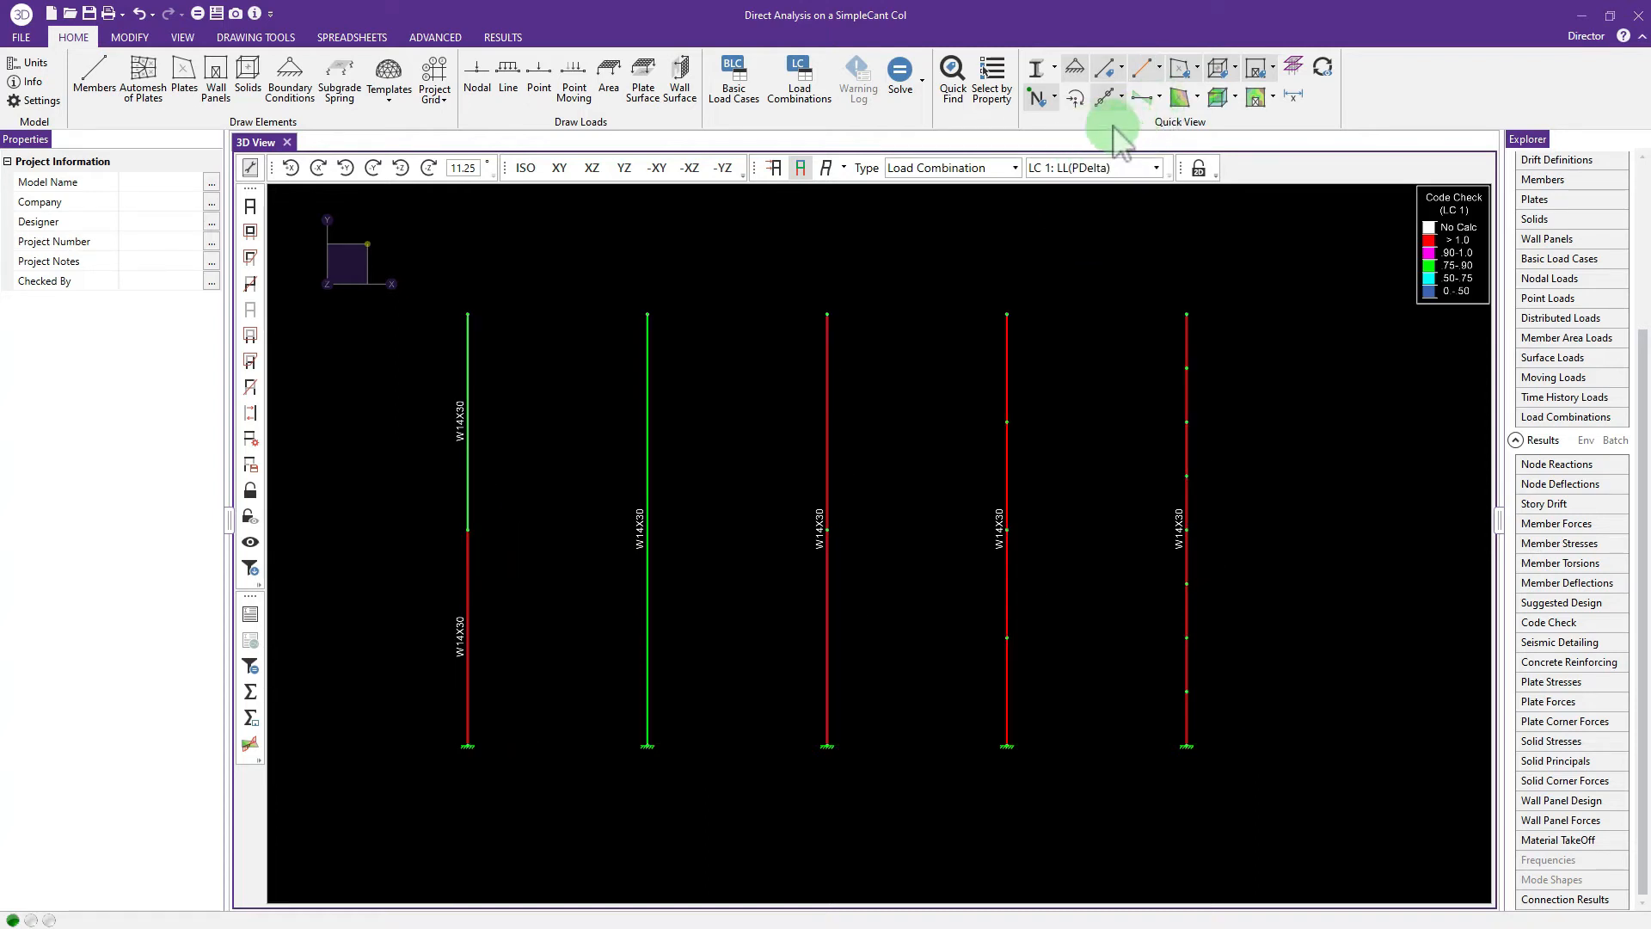
# Step: Label the column members with their unity check values instead of section shapes and examine the code checks
pyautogui.click(1123, 69)
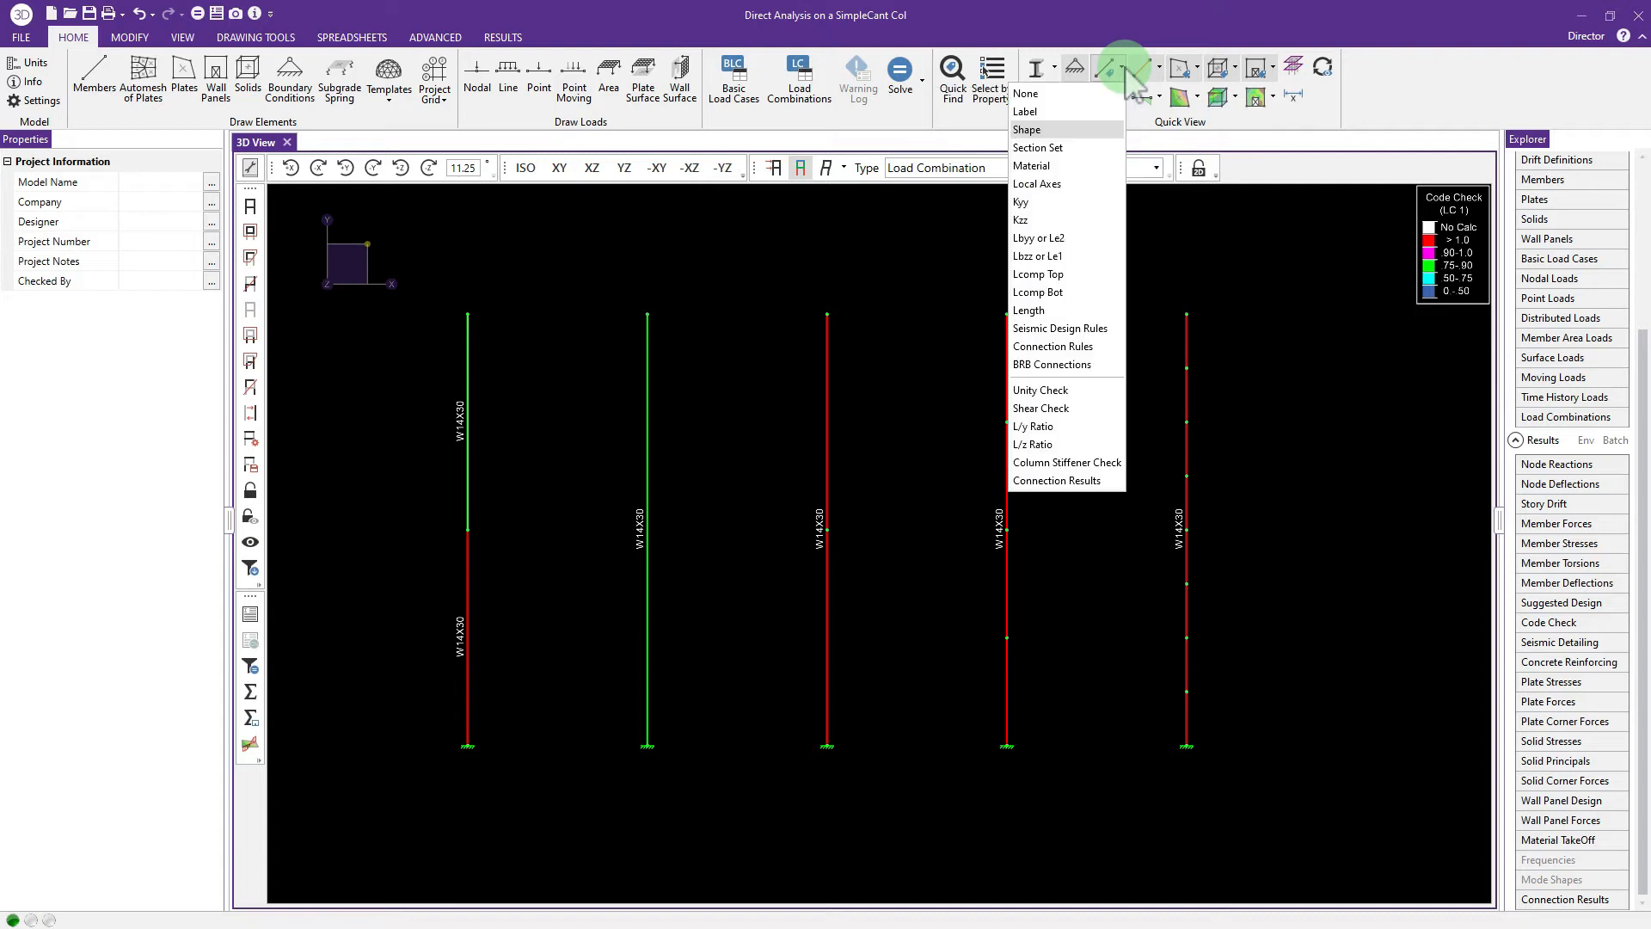
pyautogui.click(1041, 391)
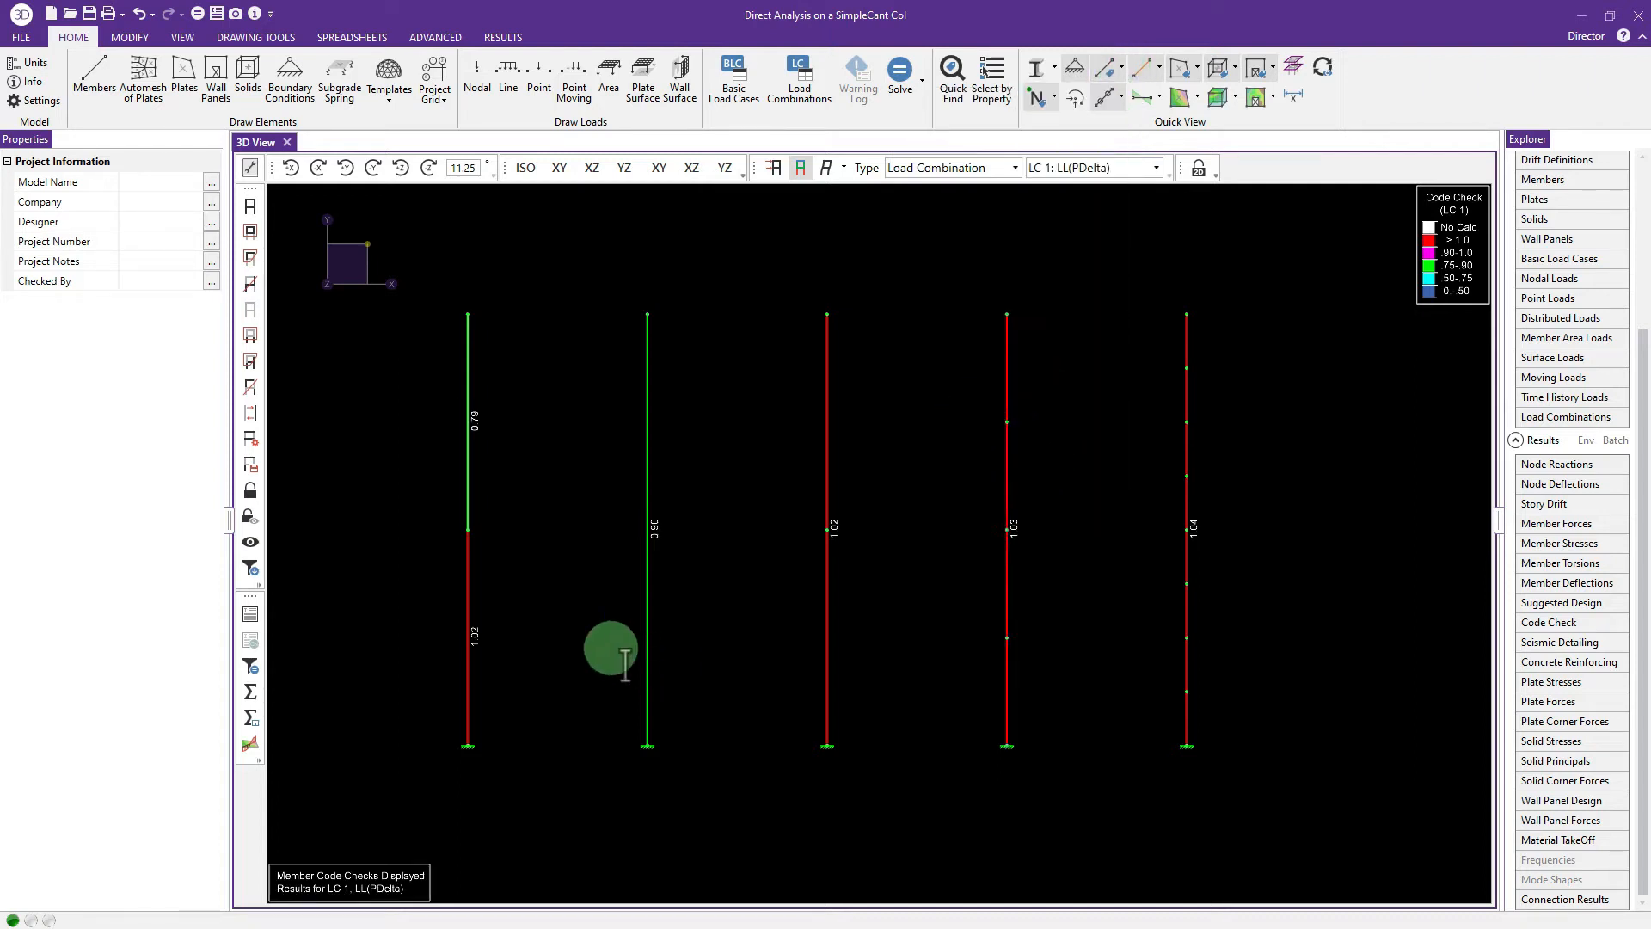
pyautogui.moveTo(526, 682); pyautogui.dragTo(546, 694, button='middle')
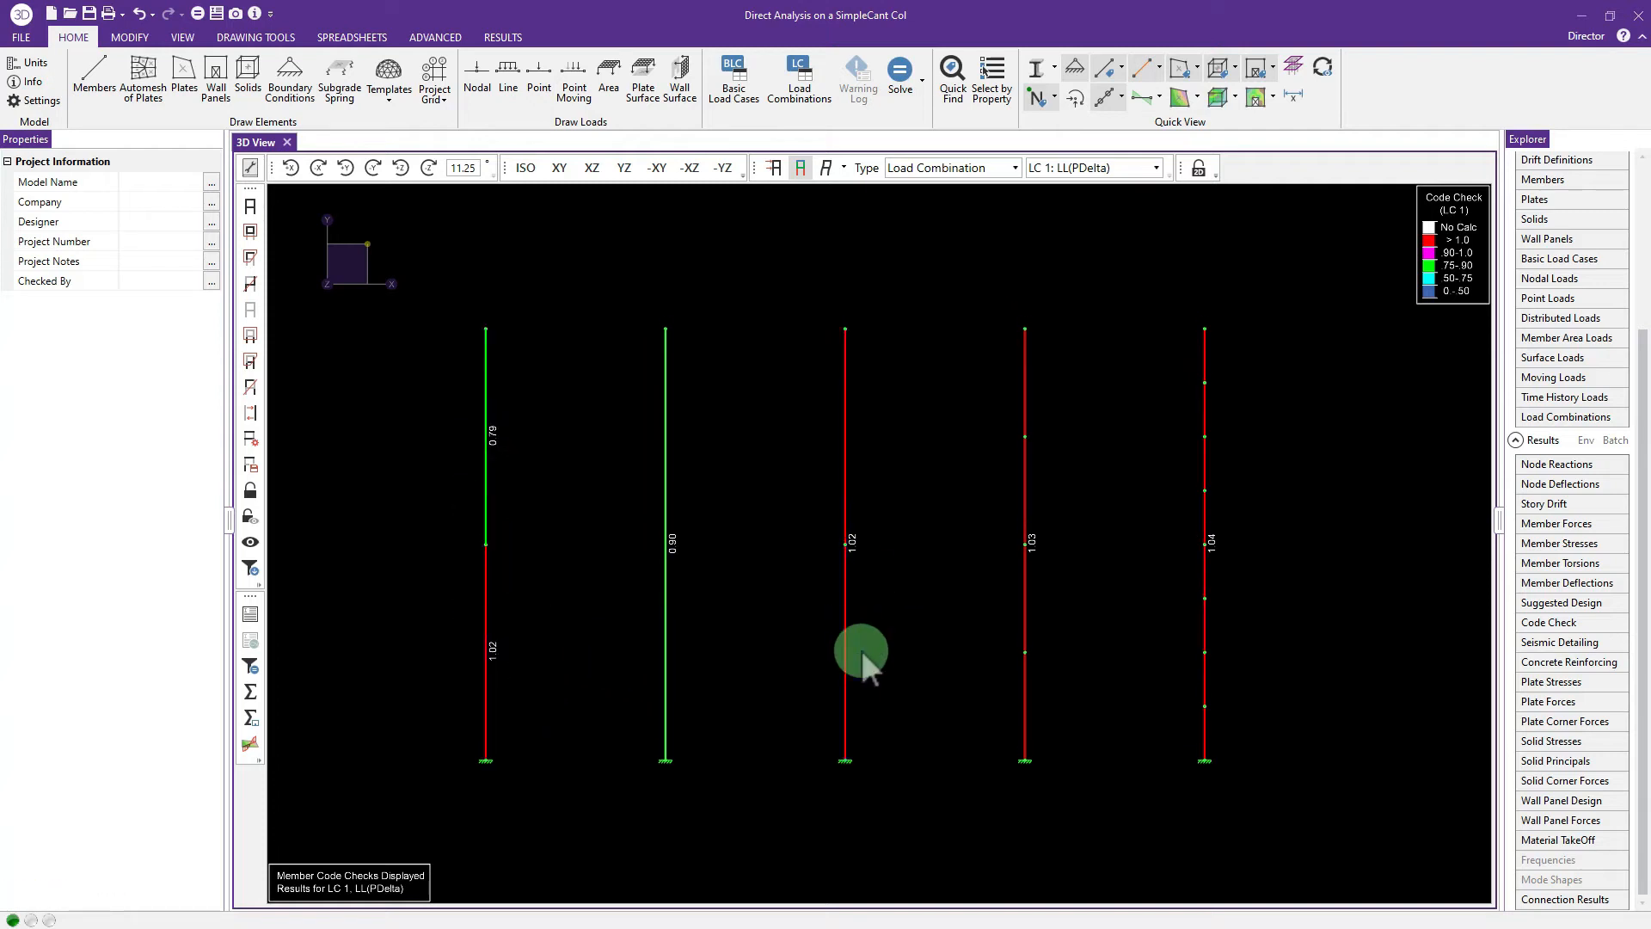
# Step: Inspect the unbraced lengths in the design properties of the first column's lower member
pyautogui.click(486, 621)
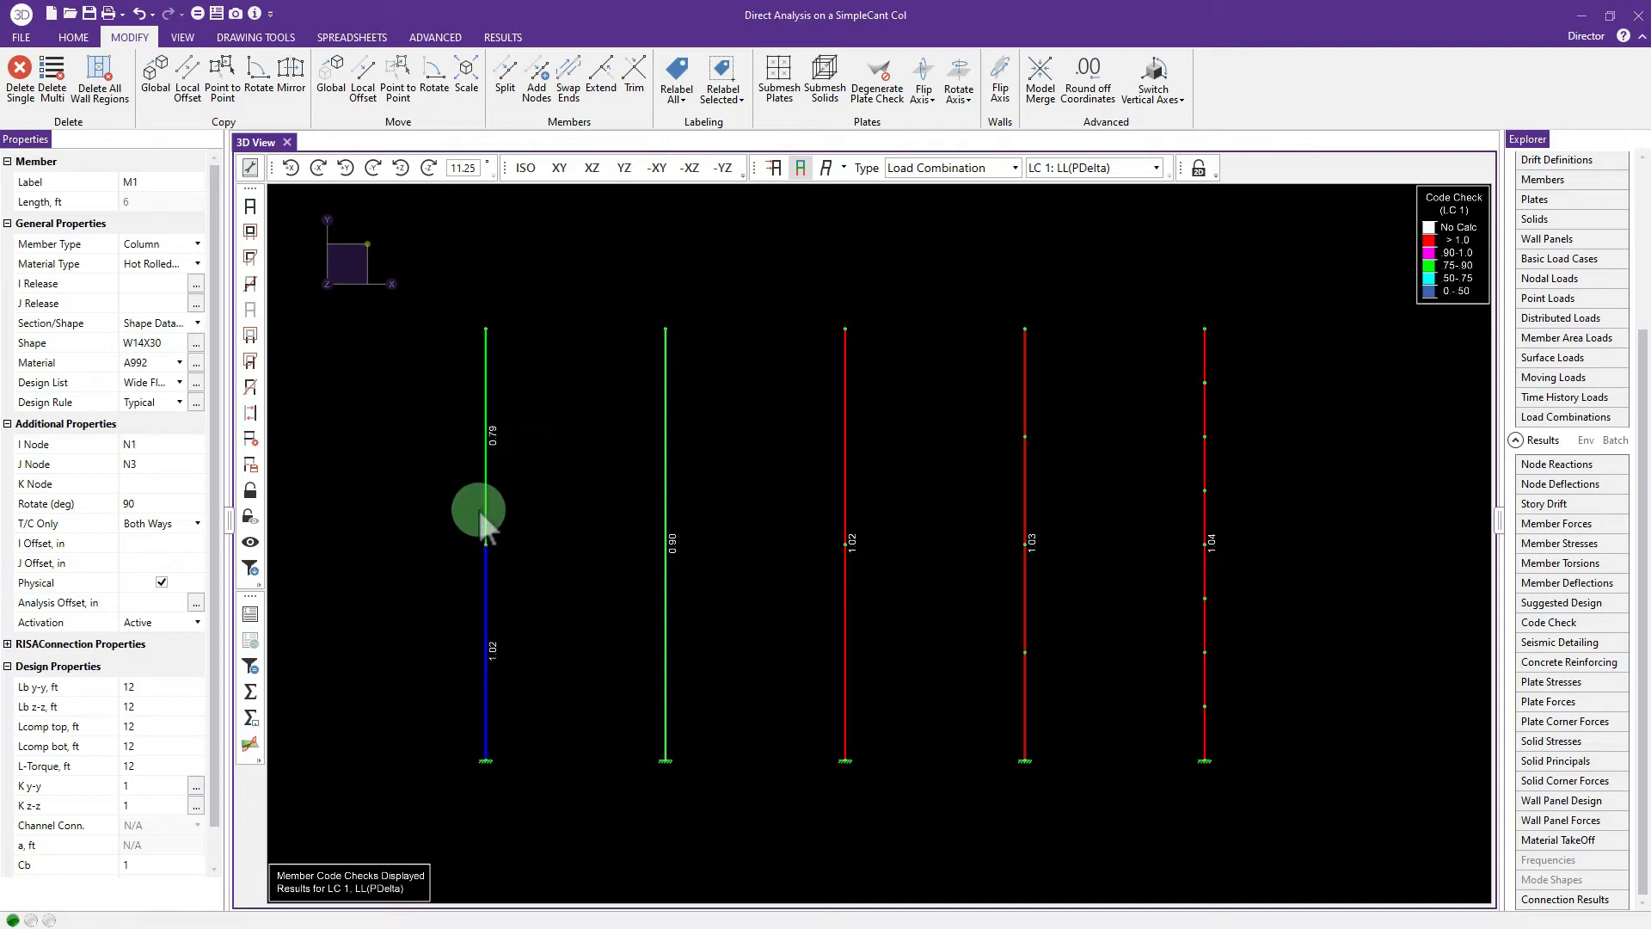
pyautogui.click(177, 685)
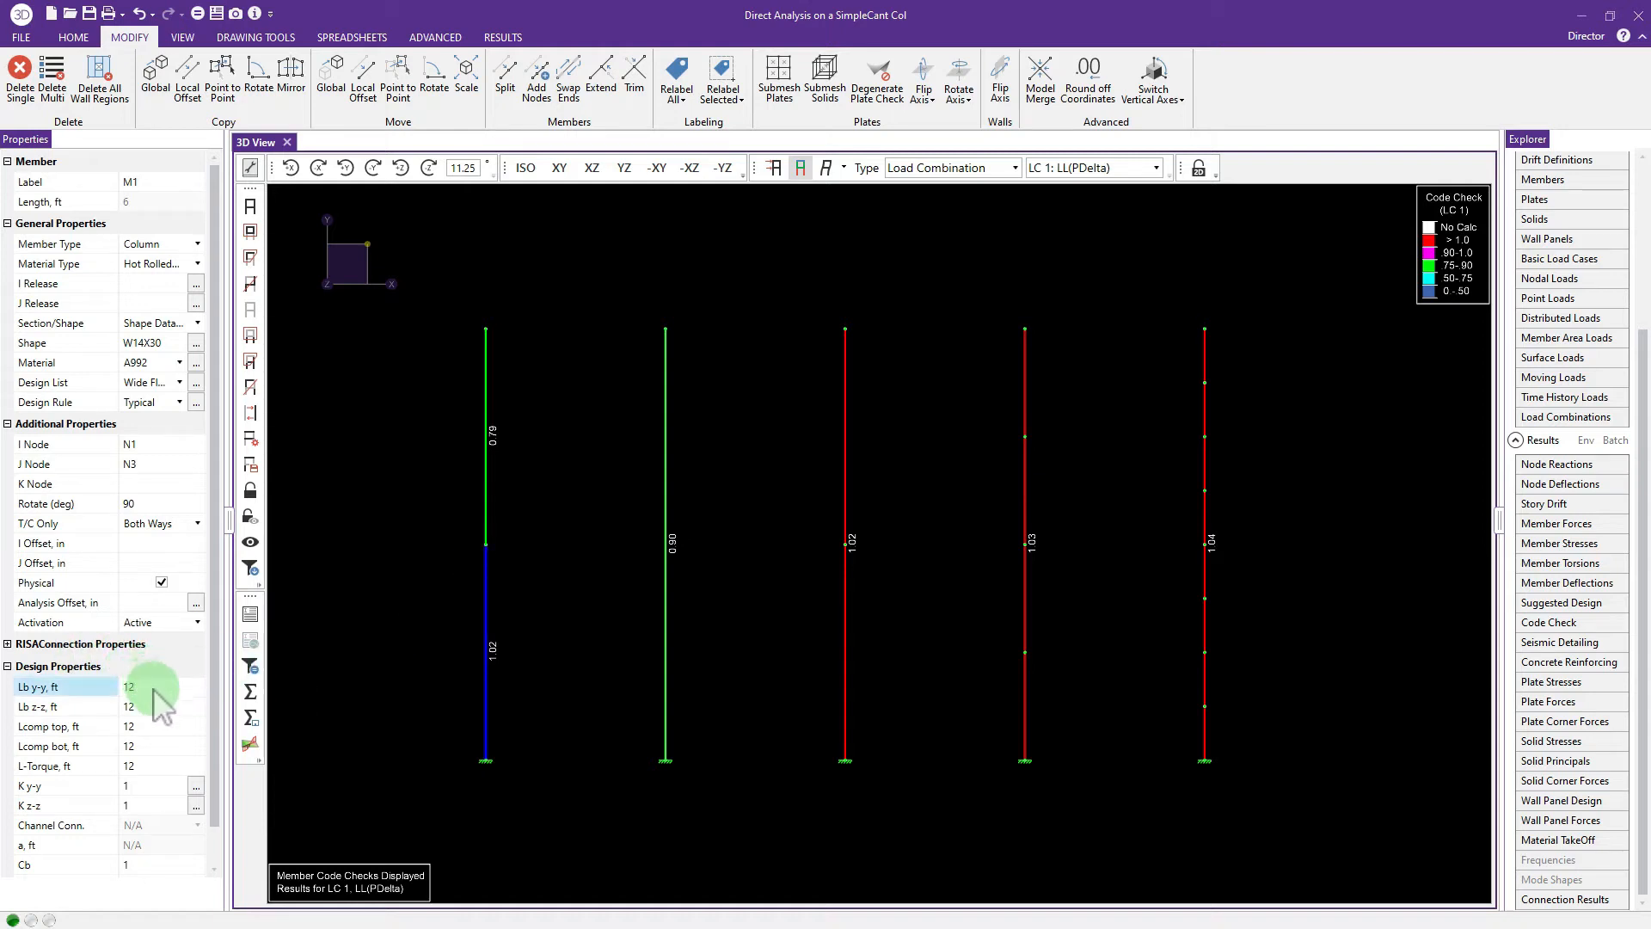
pyautogui.scroll(-1, 160, 696)
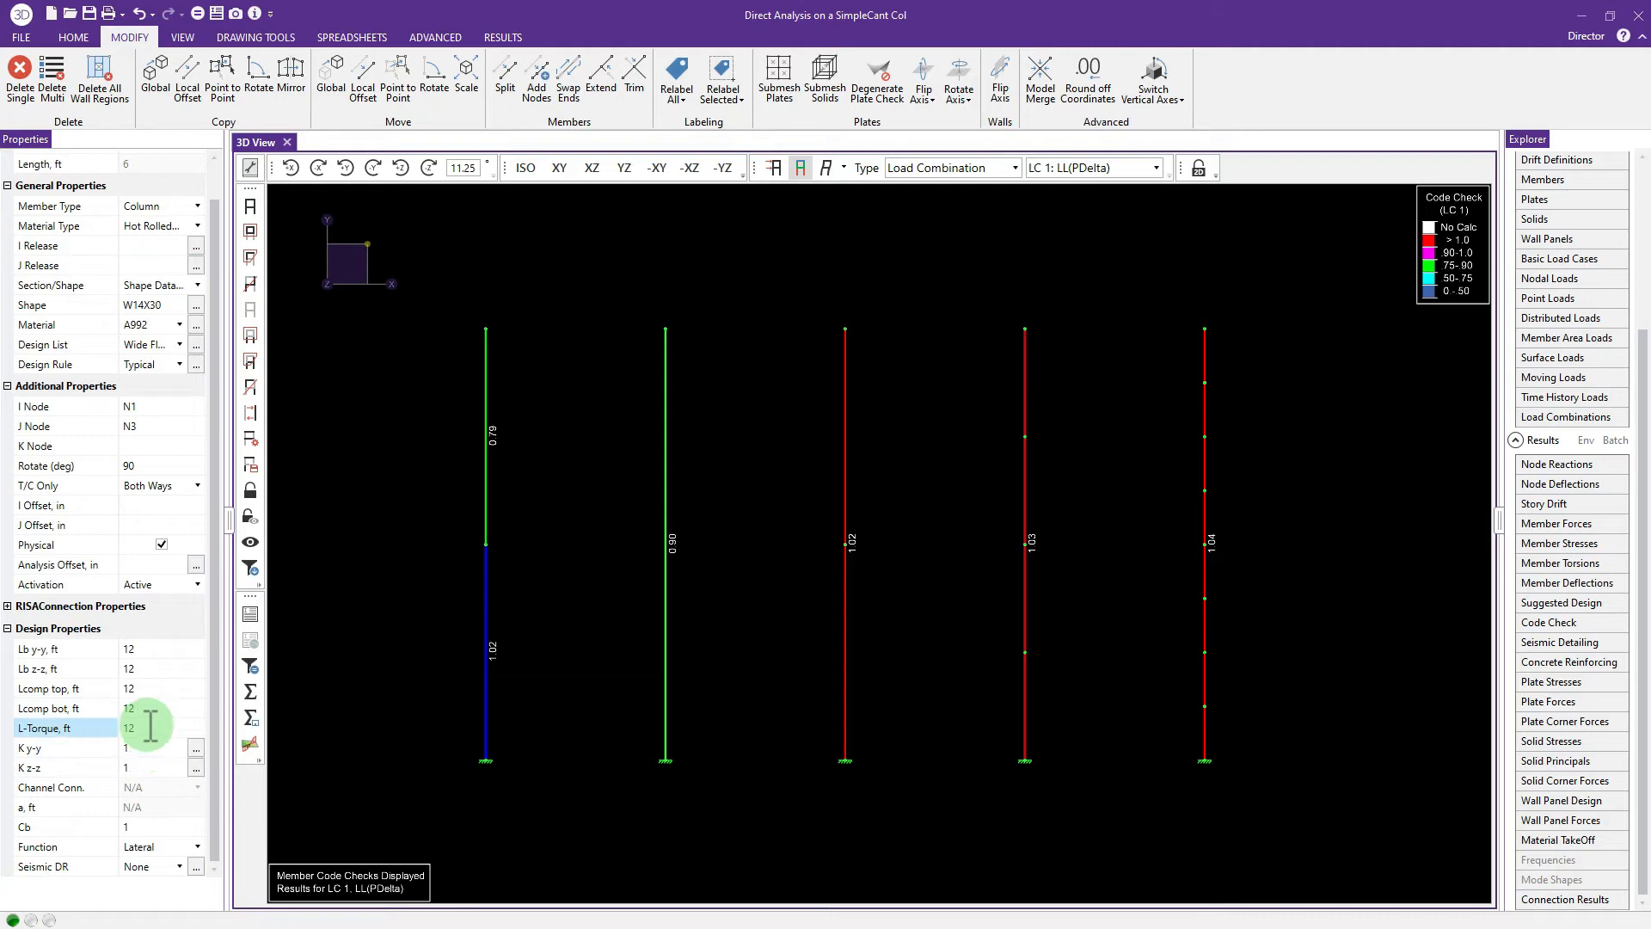
pyautogui.click(146, 649)
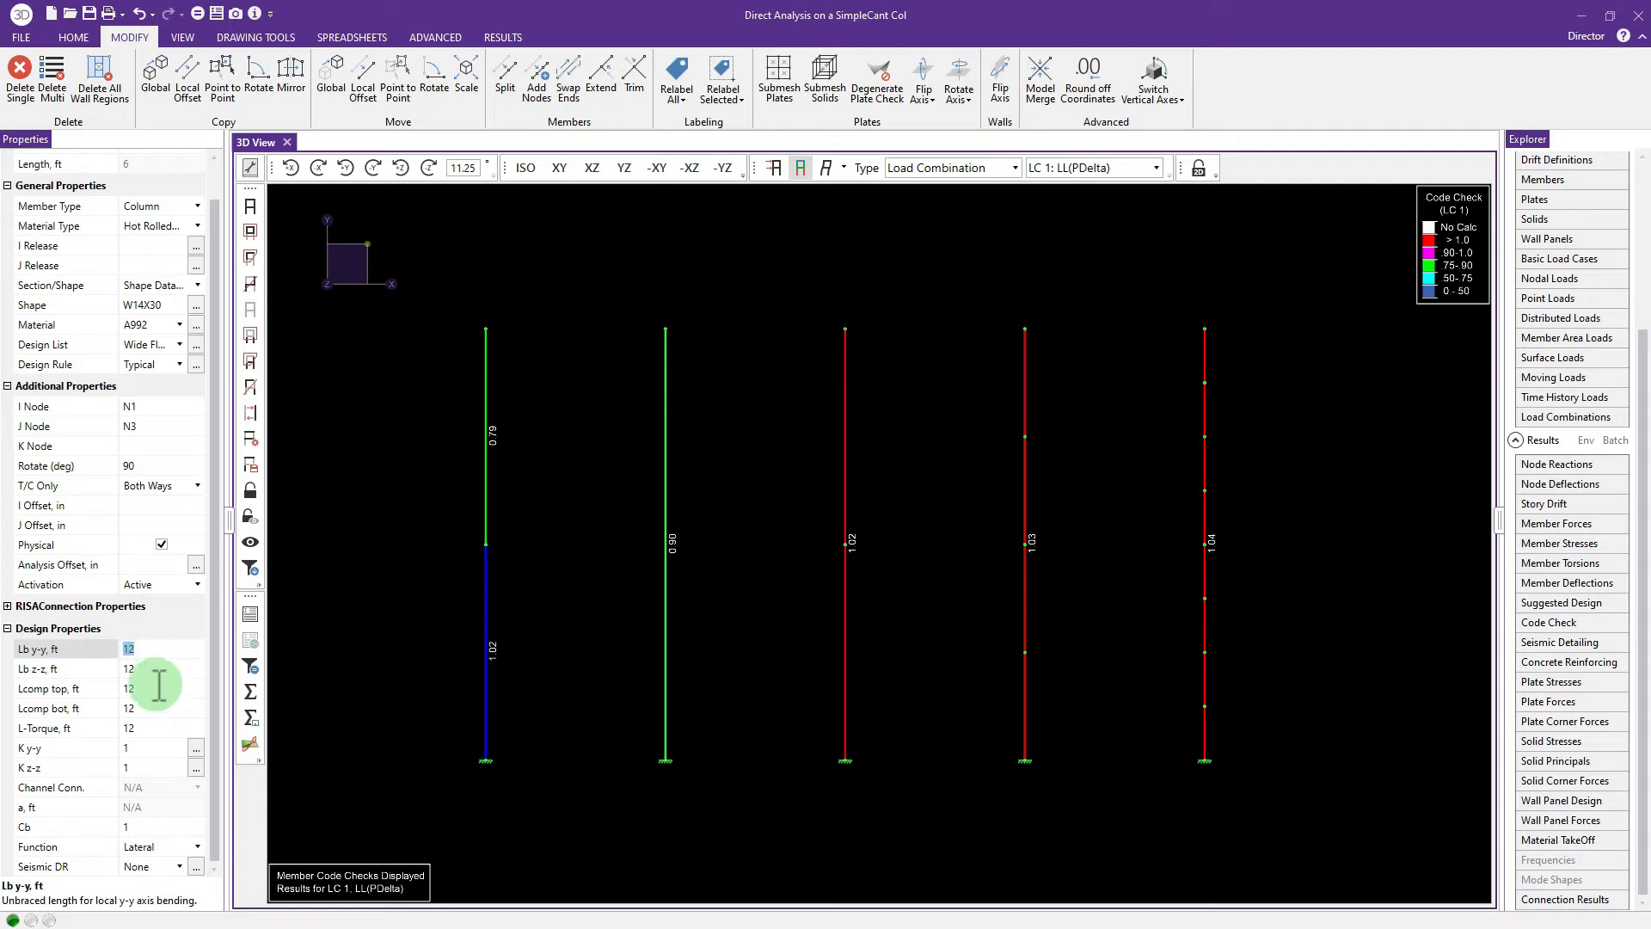
pyautogui.press('Escape')
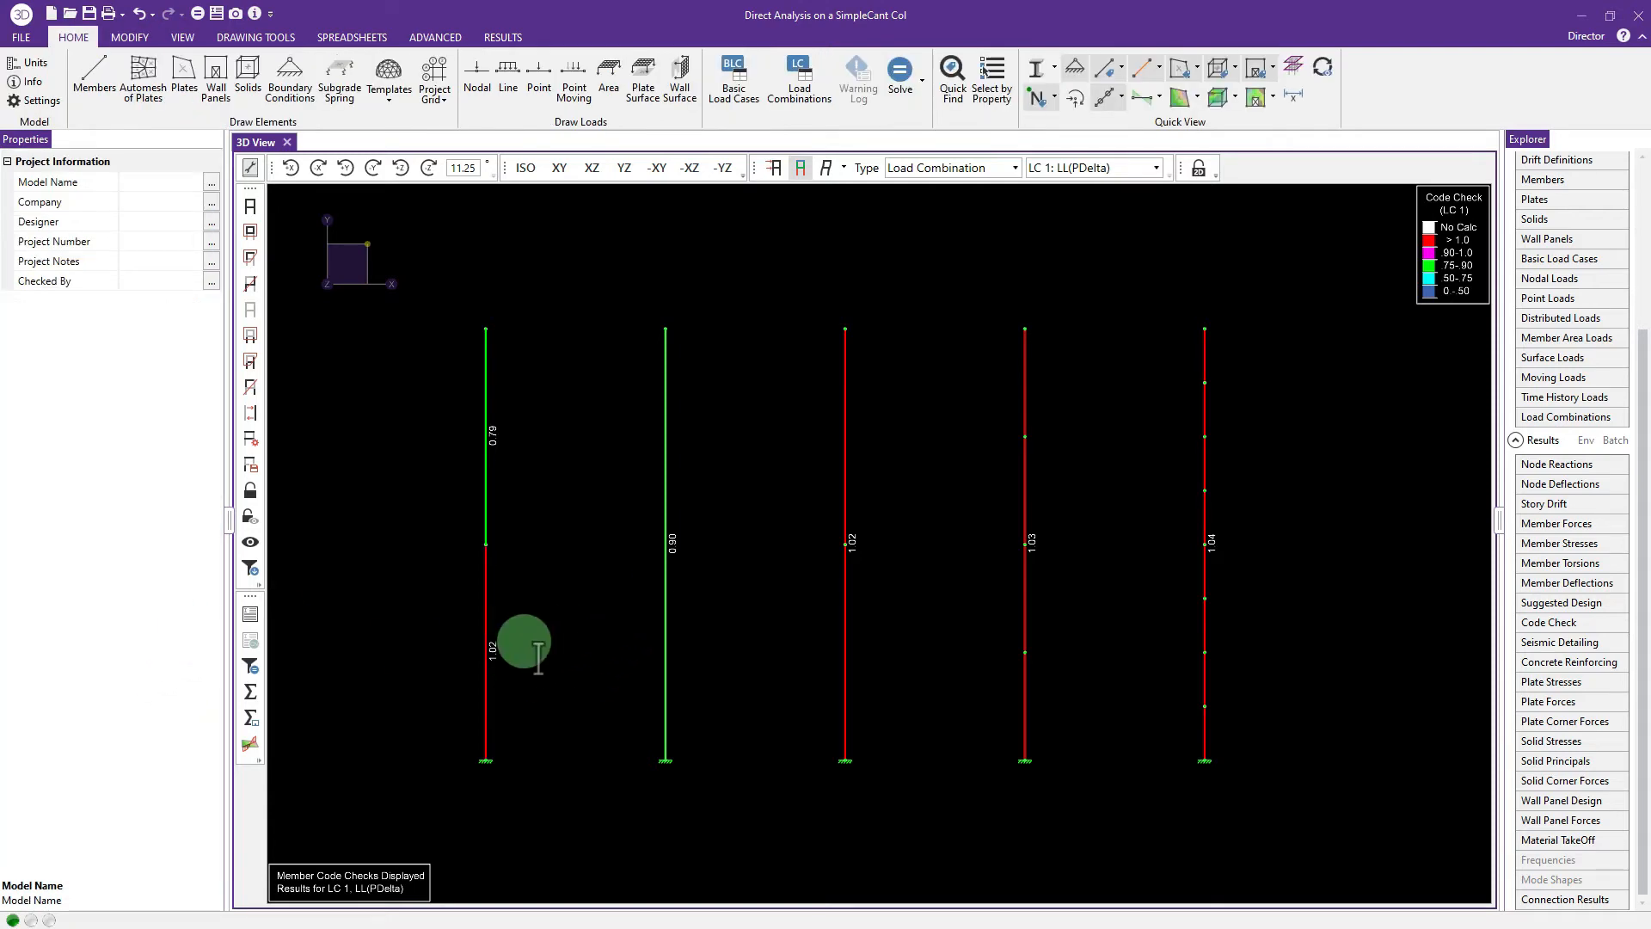
# Step: Blank out the Lb y-y and Lb z-z unbraced lengths of the first column's lower member, accepting the clearing of current results
pyautogui.moveTo(524, 640); pyautogui.dragTo(457, 606)
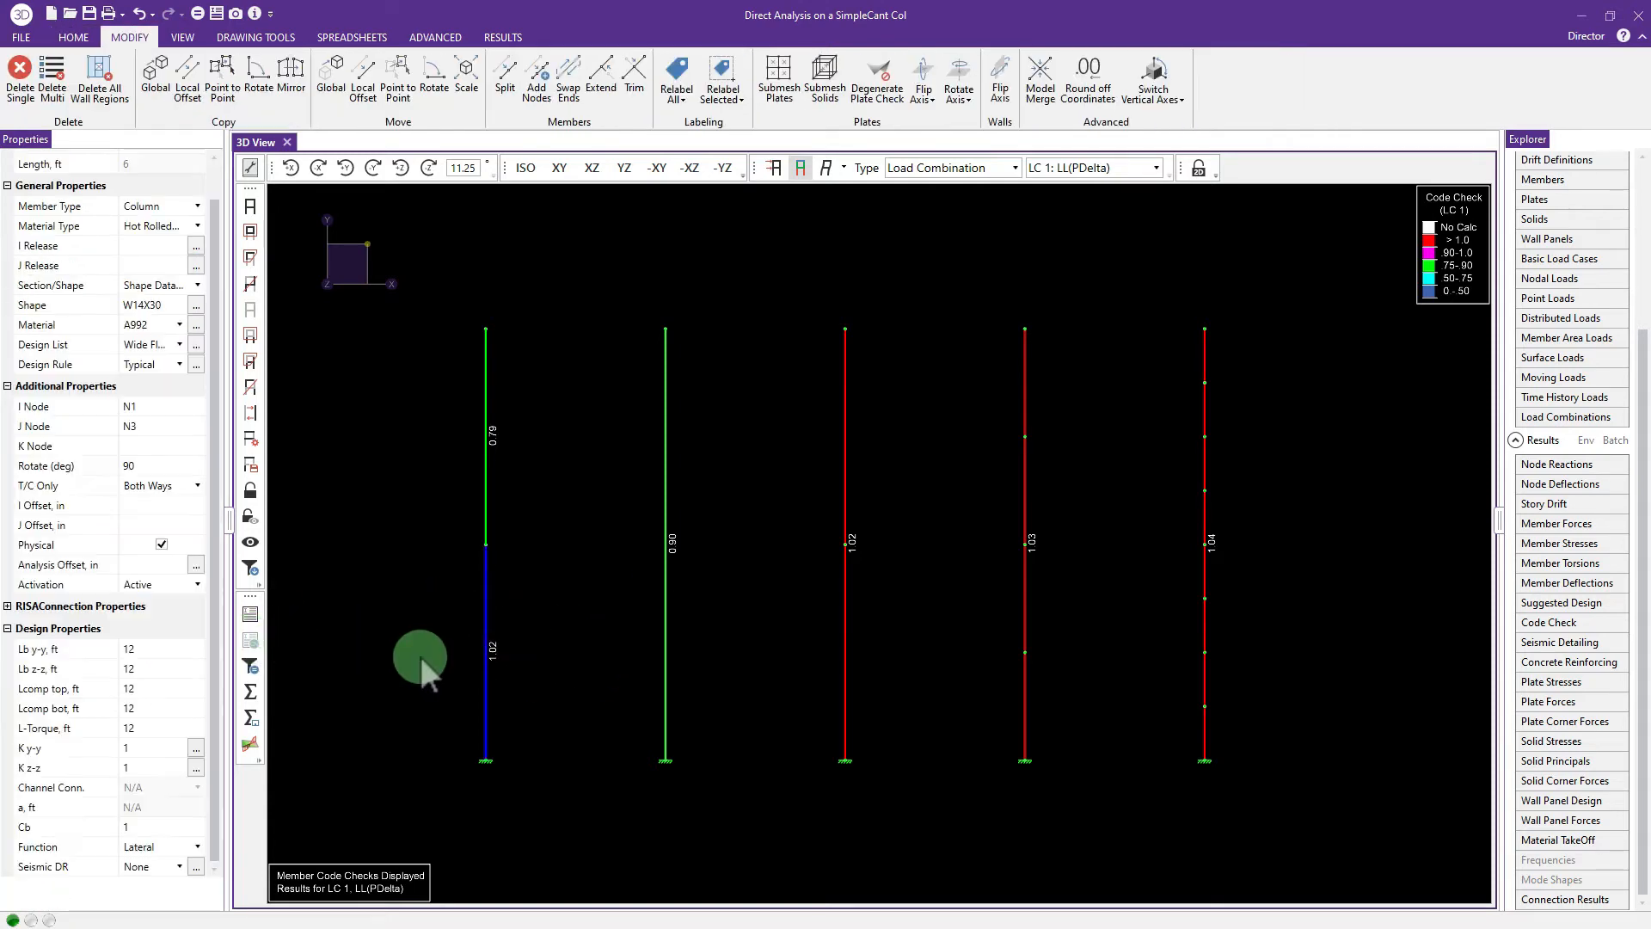
pyautogui.click(161, 648)
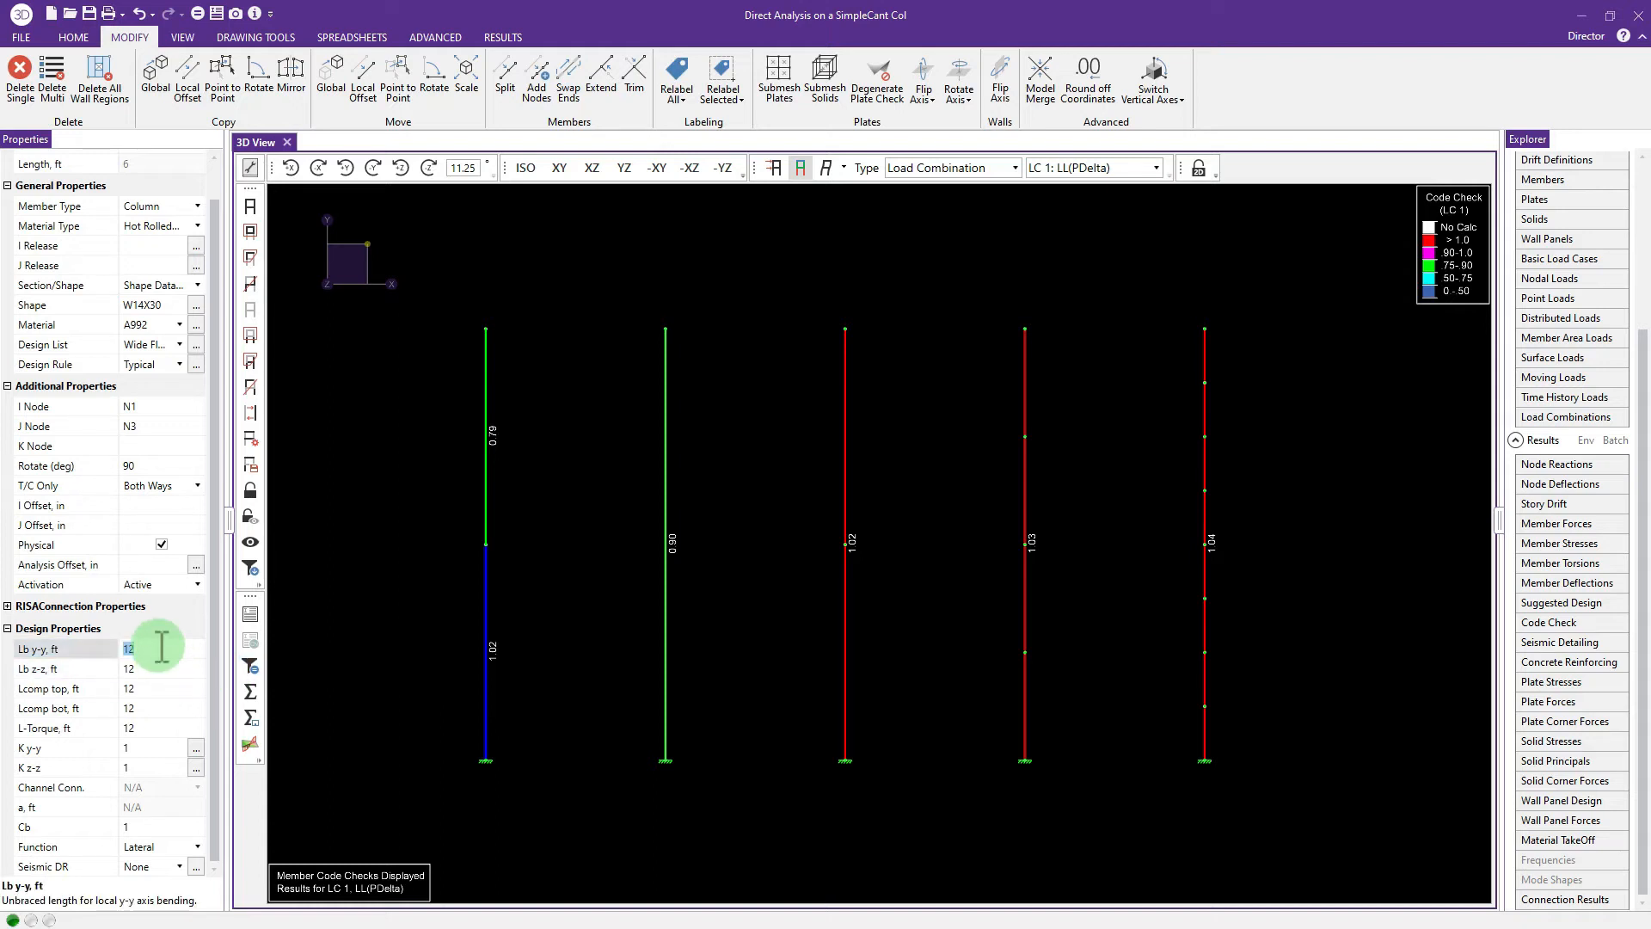
pyautogui.press('BackSpace')
pyautogui.press('Return')
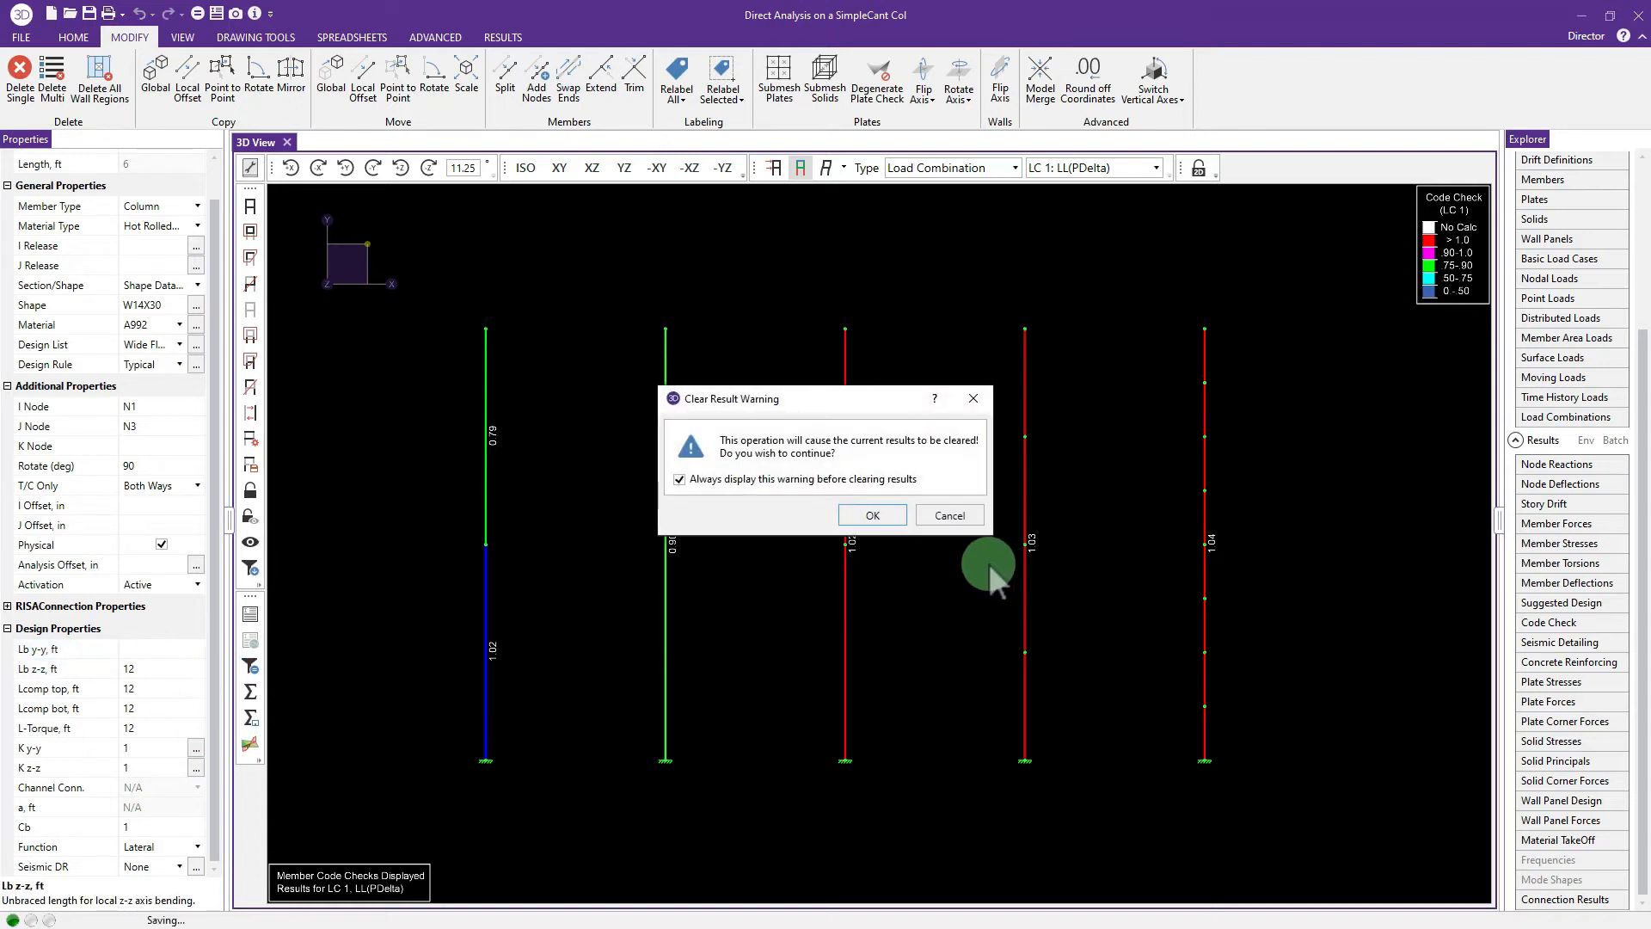
pyautogui.click(873, 514)
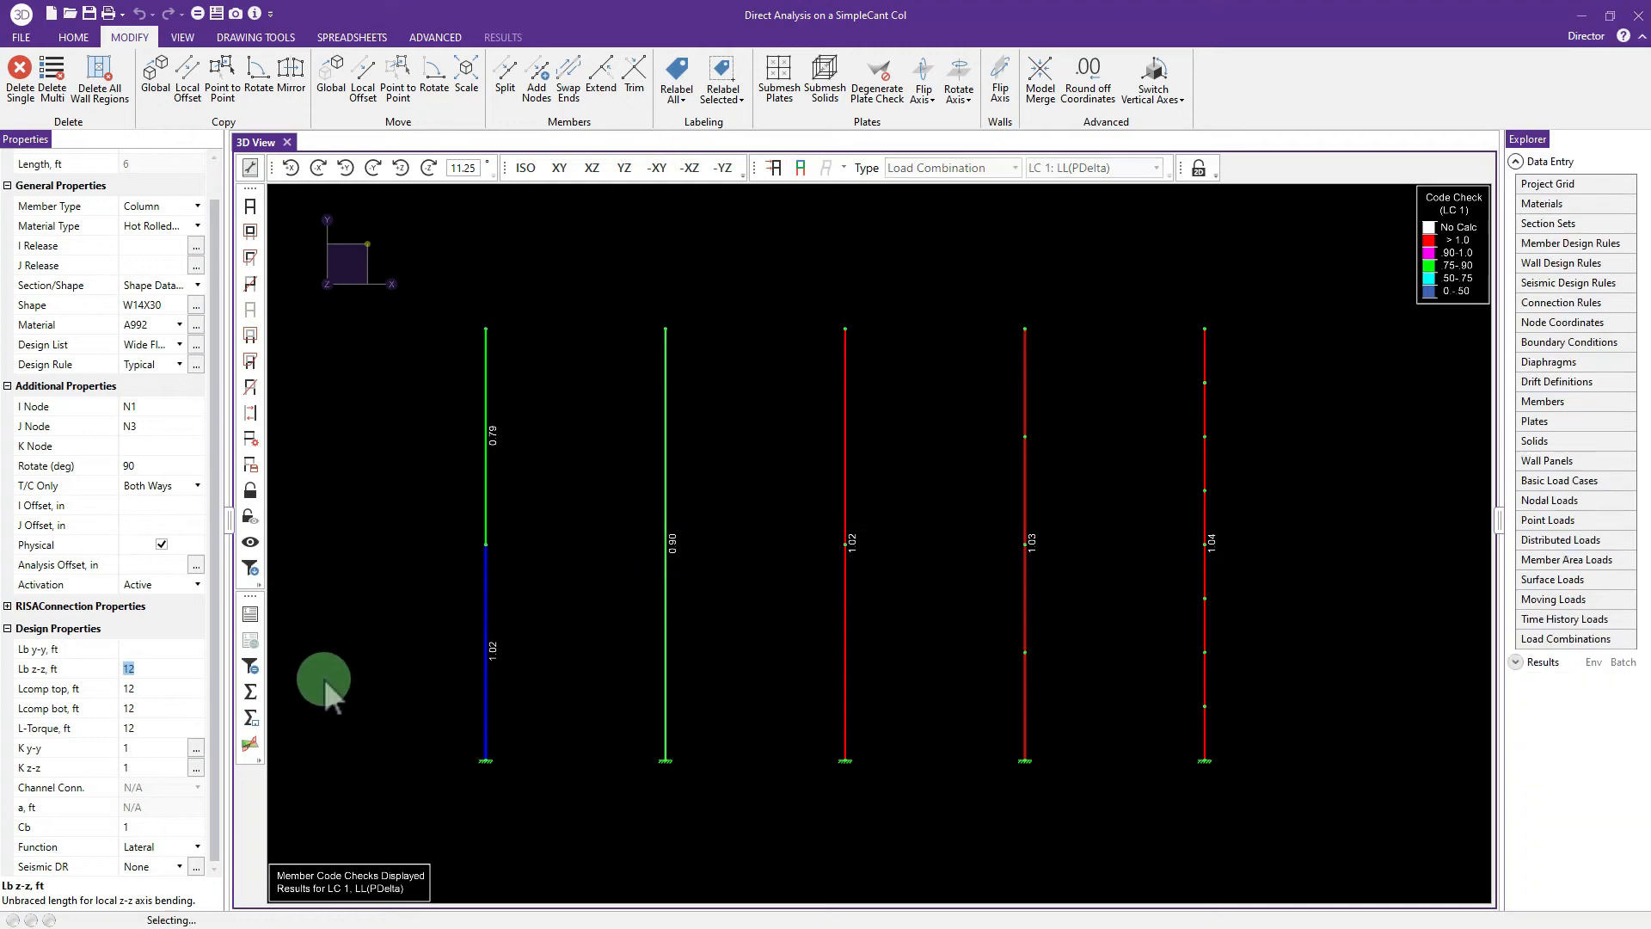
pyautogui.press('BackSpace')
# Step: Blank out the Lcomp top, Lcomp bot and L-Torque lengths of the first column's lower member and deselect it
pyautogui.click(149, 686)
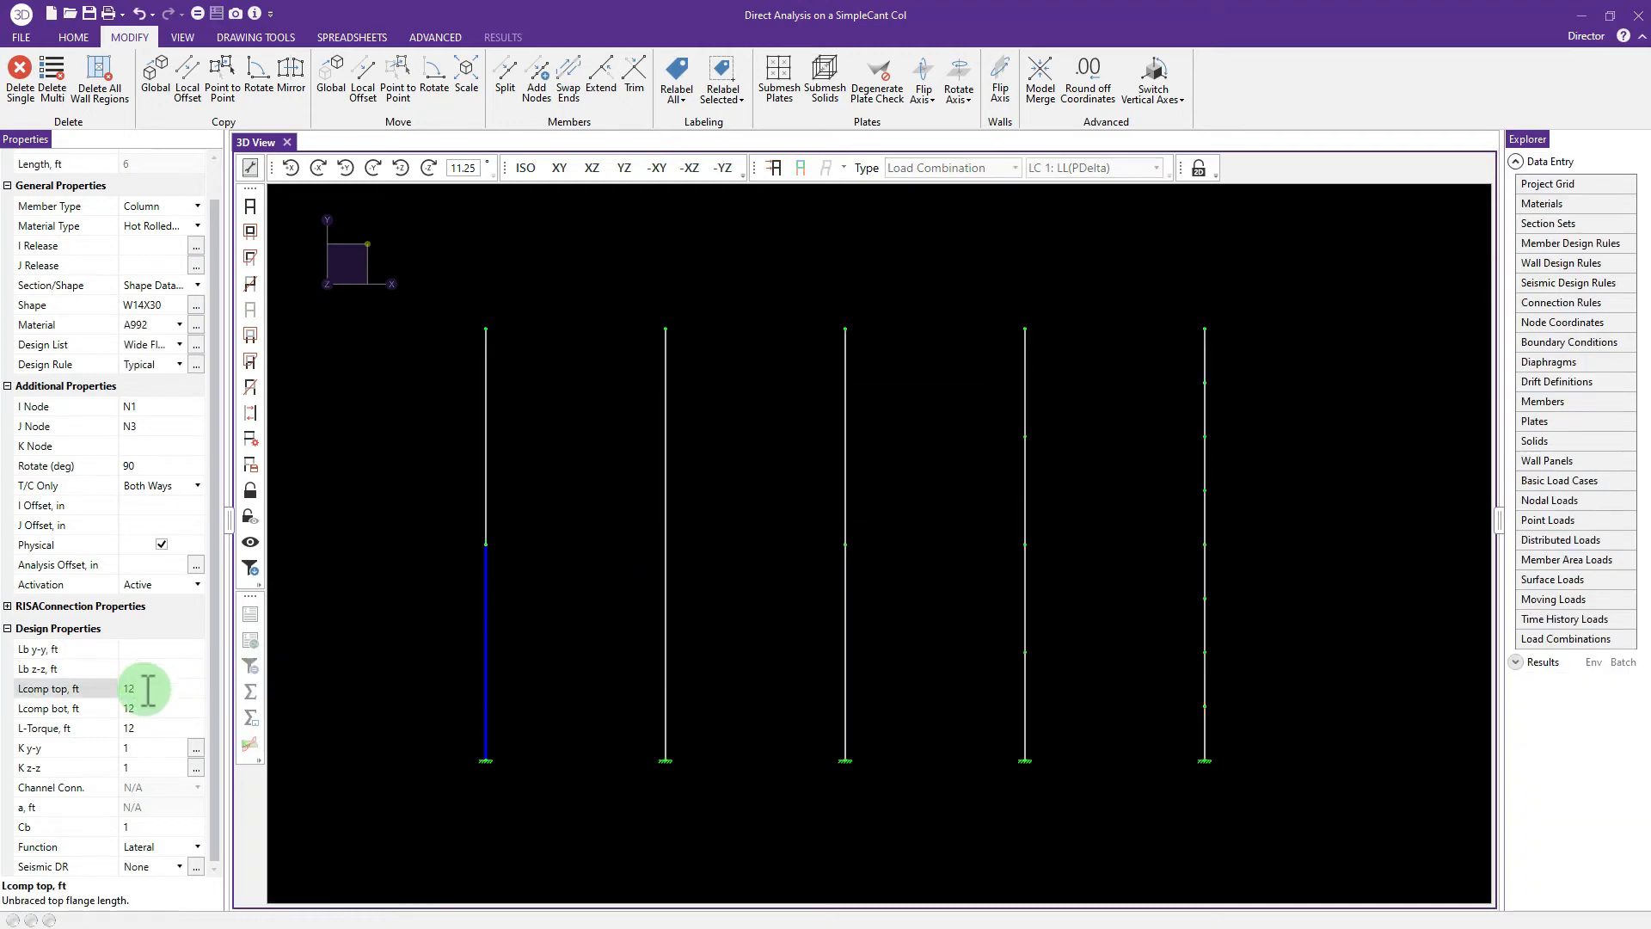
pyautogui.press('BackSpace')
pyautogui.press('BackSpace')
pyautogui.click(147, 710)
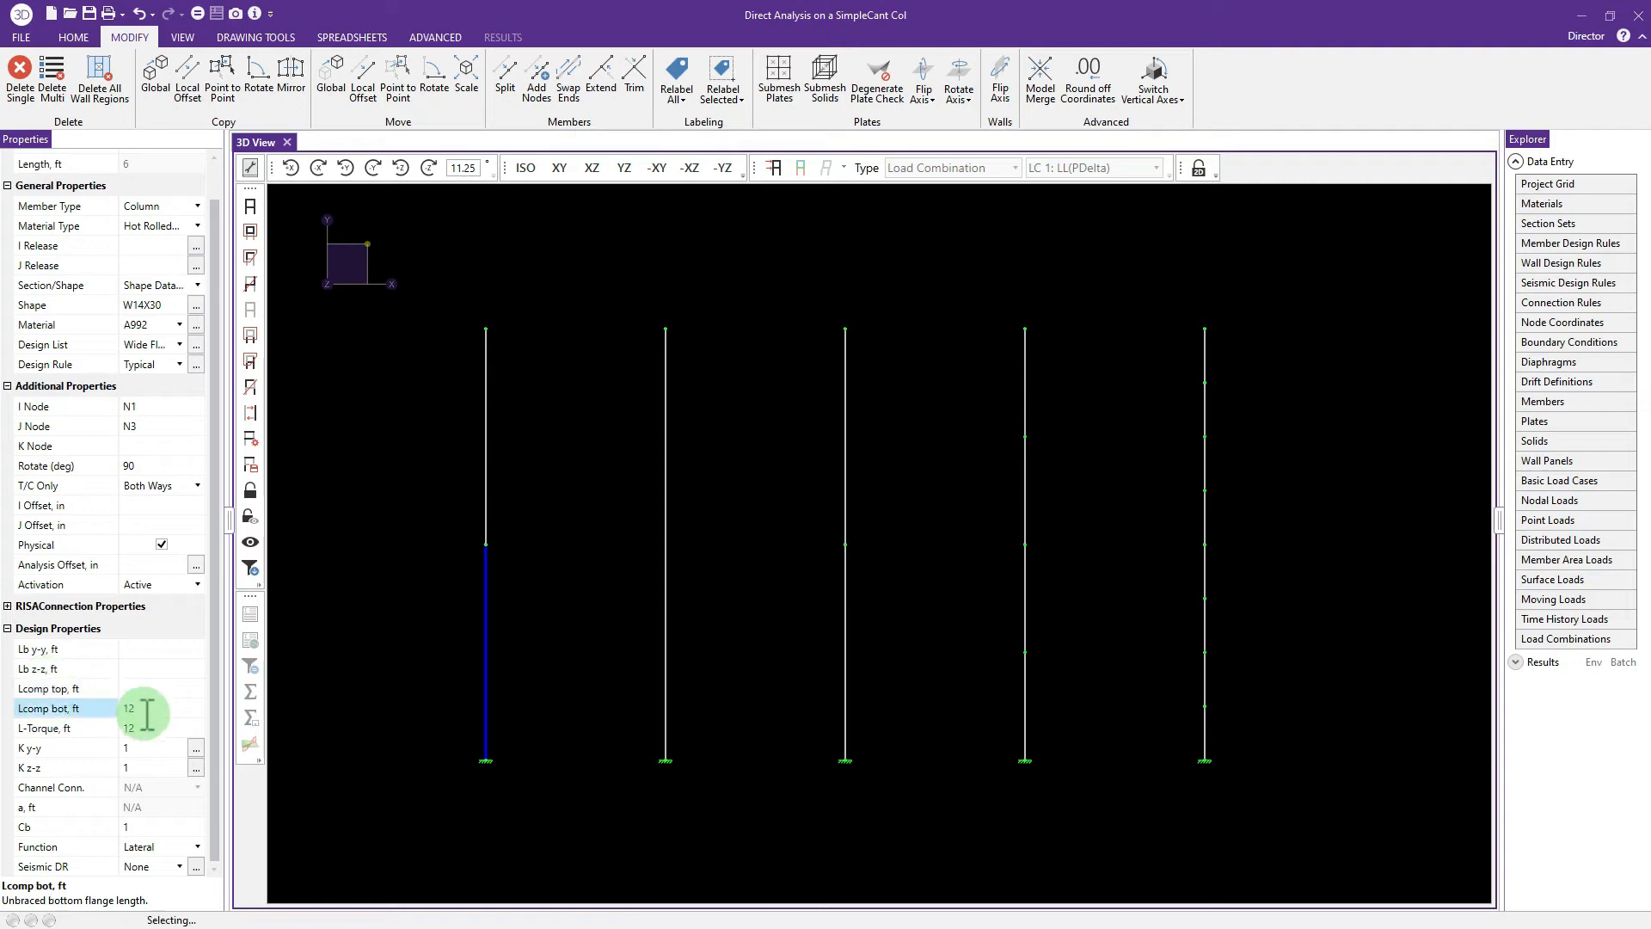
pyautogui.press('BackSpace')
pyautogui.press('BackSpace')
pyautogui.click(108, 728)
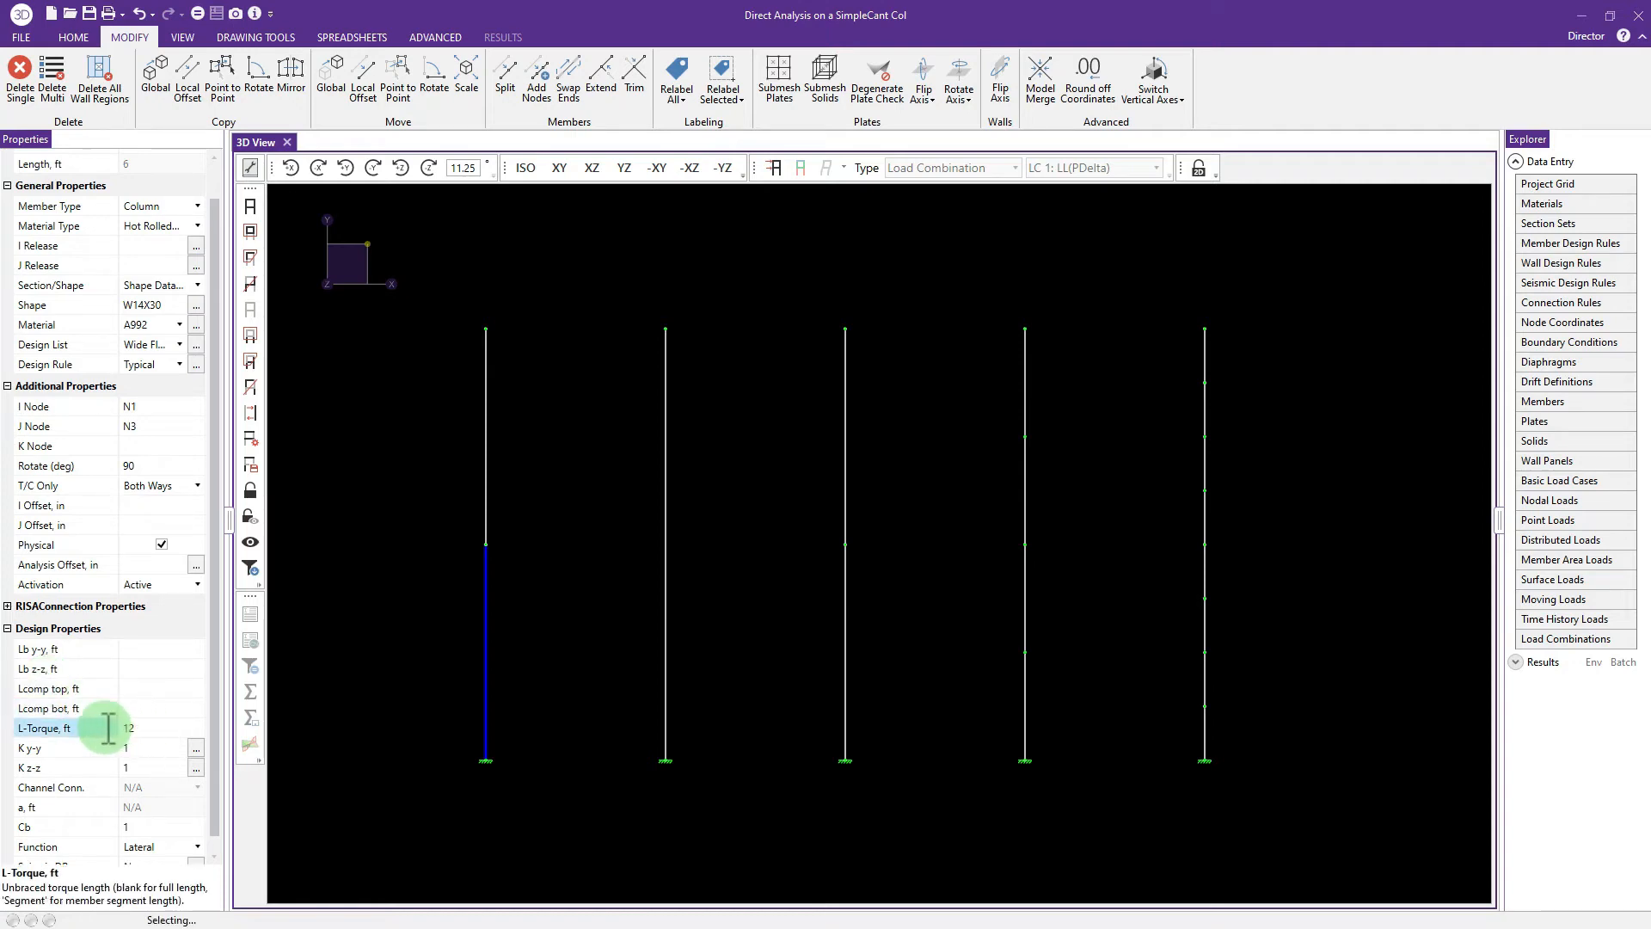
pyautogui.click(147, 730)
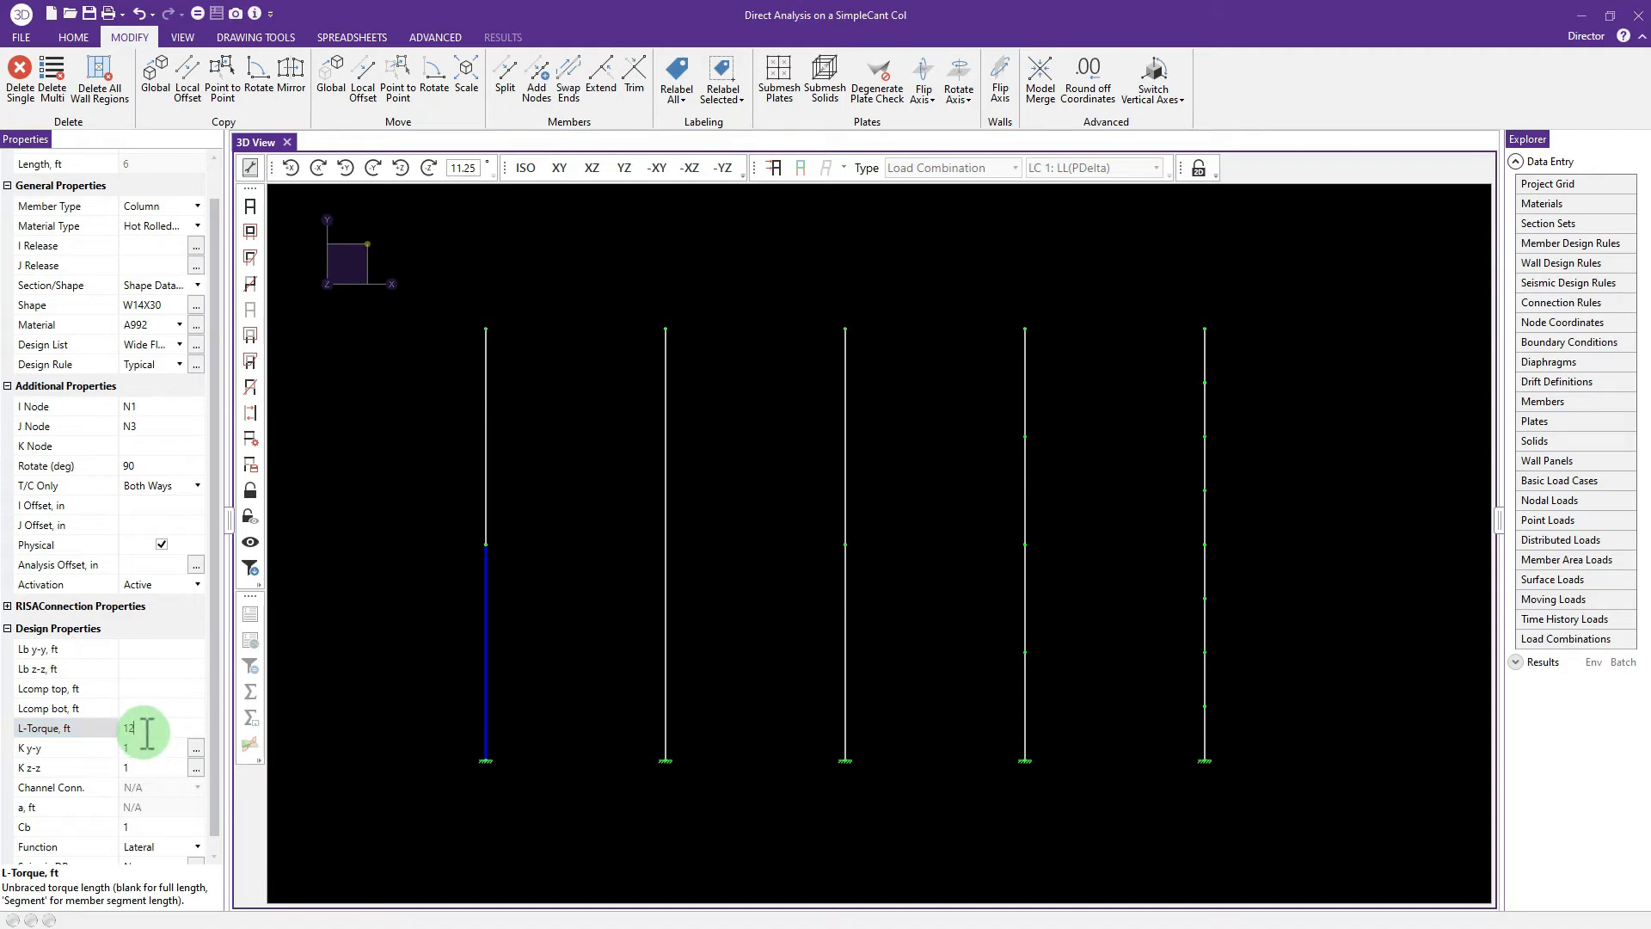
pyautogui.press('BackSpace')
pyautogui.press('BackSpace')
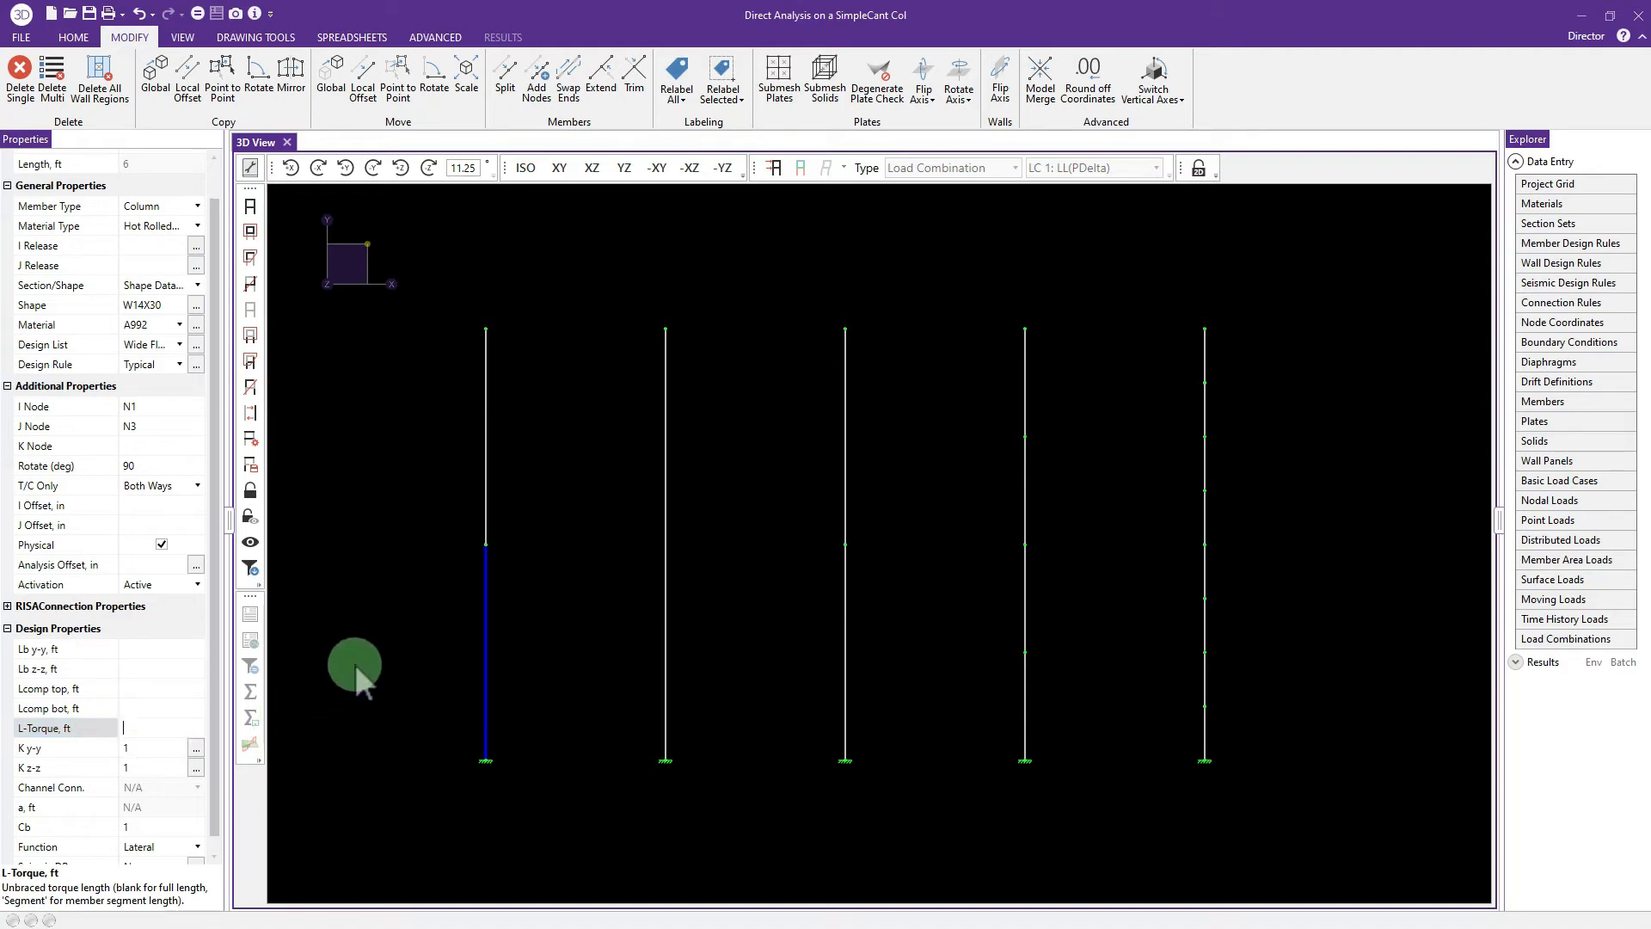
pyautogui.click(354, 664)
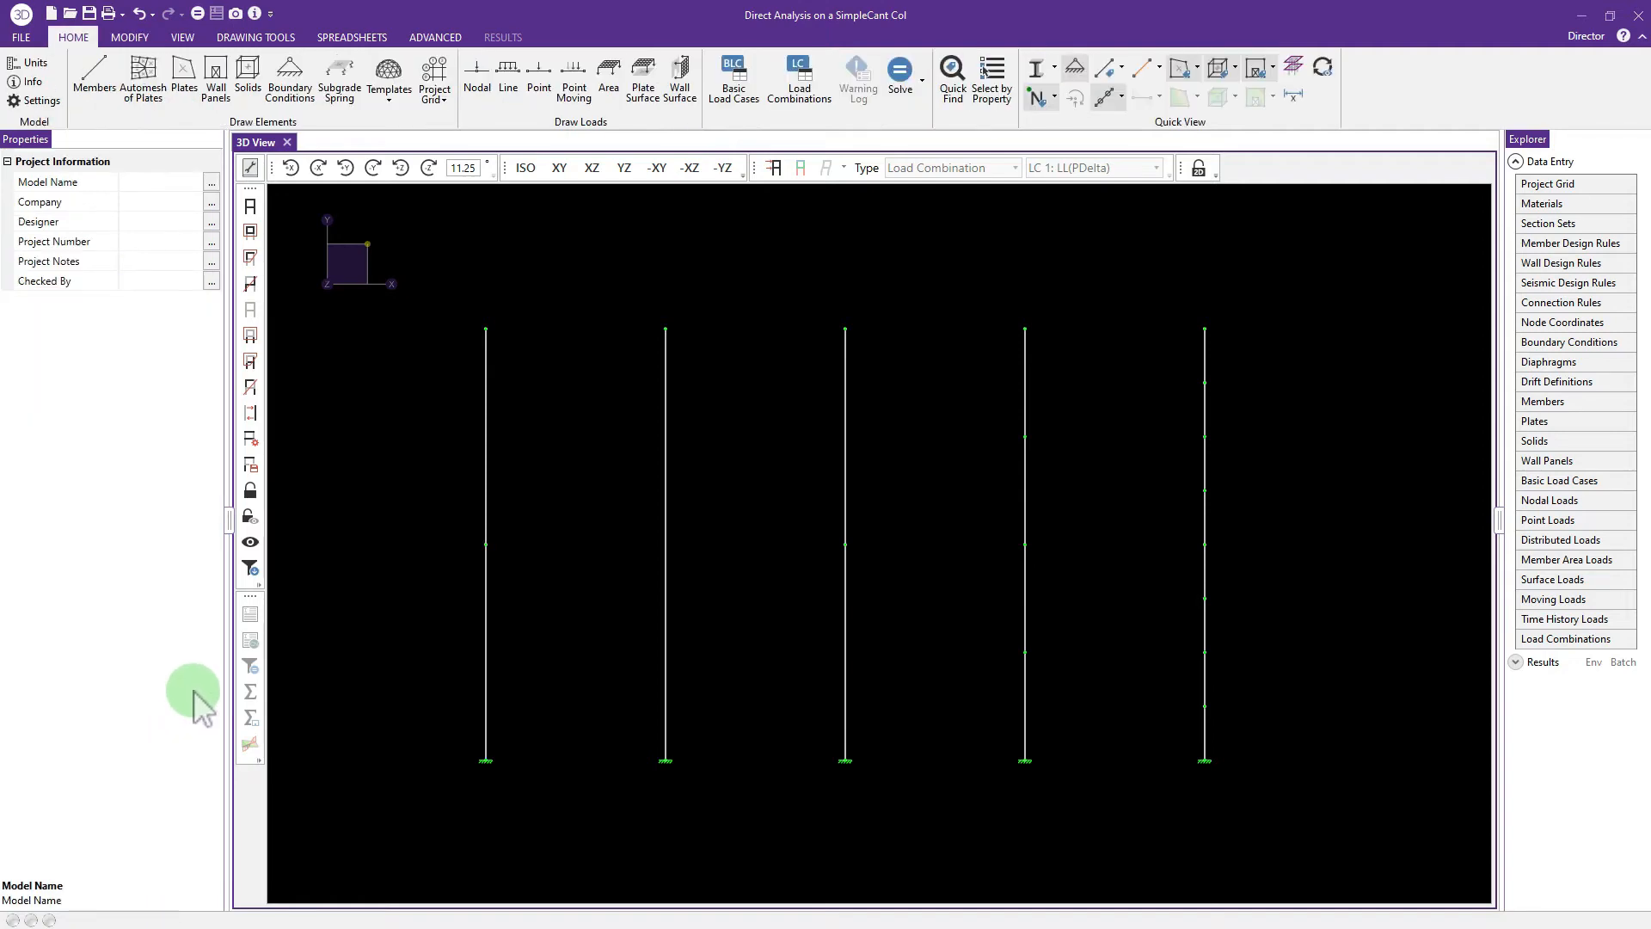
# Step: Solve the single load combination LC 1: LL(PDelta), dismiss the node reactions and label the column members with their unity checks
pyautogui.click(197, 13)
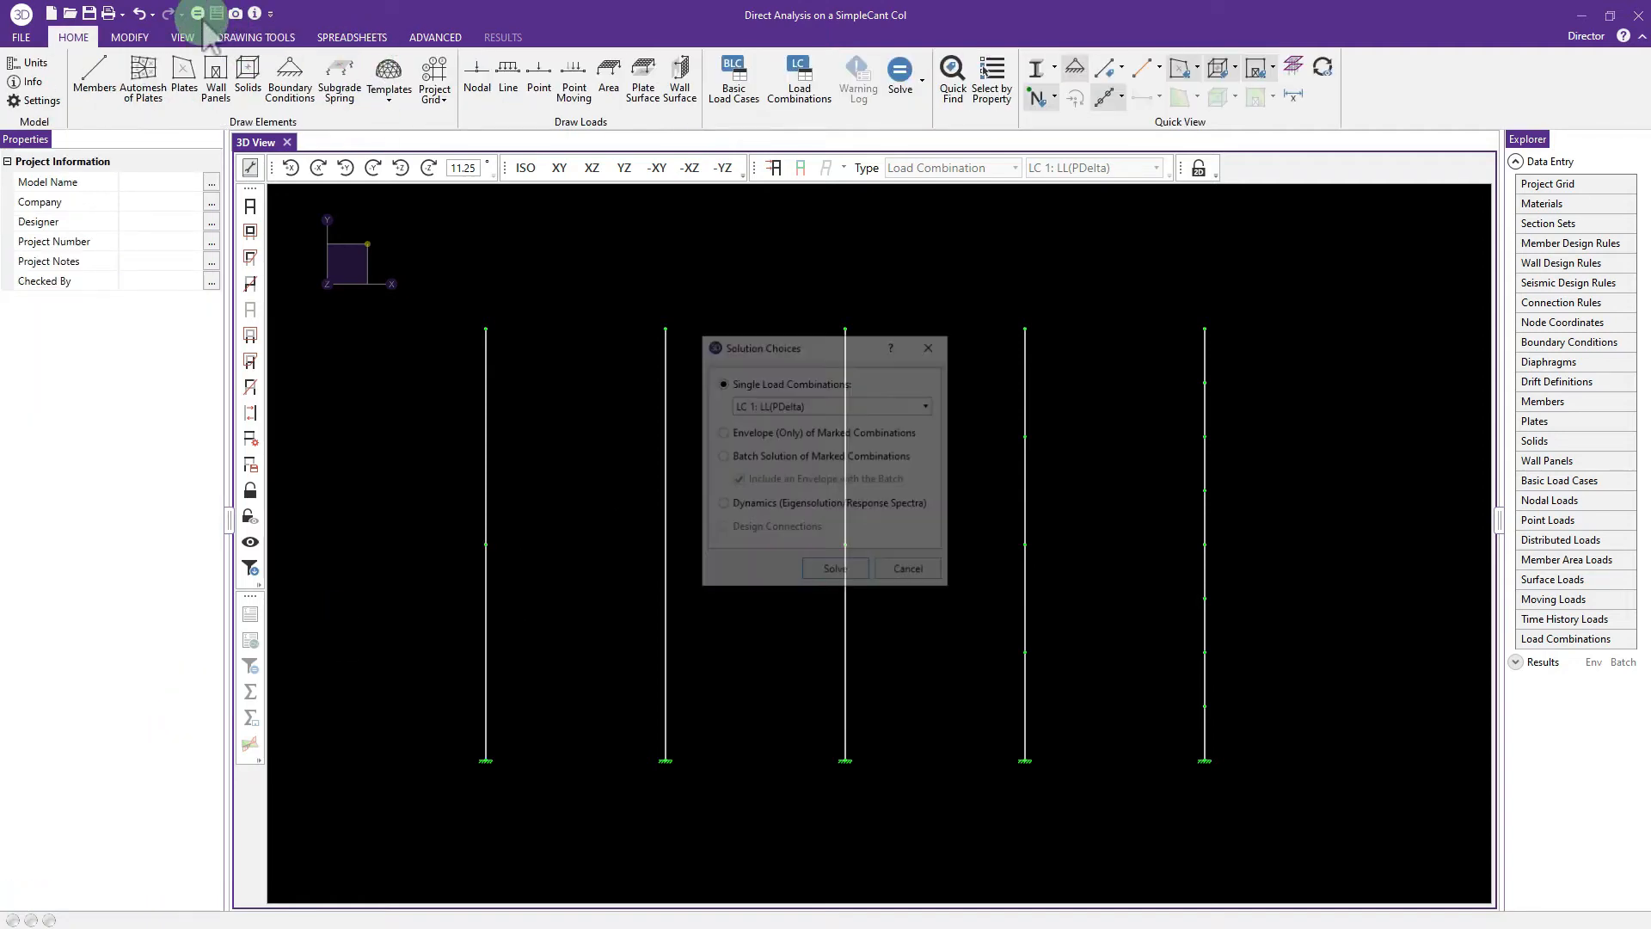
pyautogui.click(856, 575)
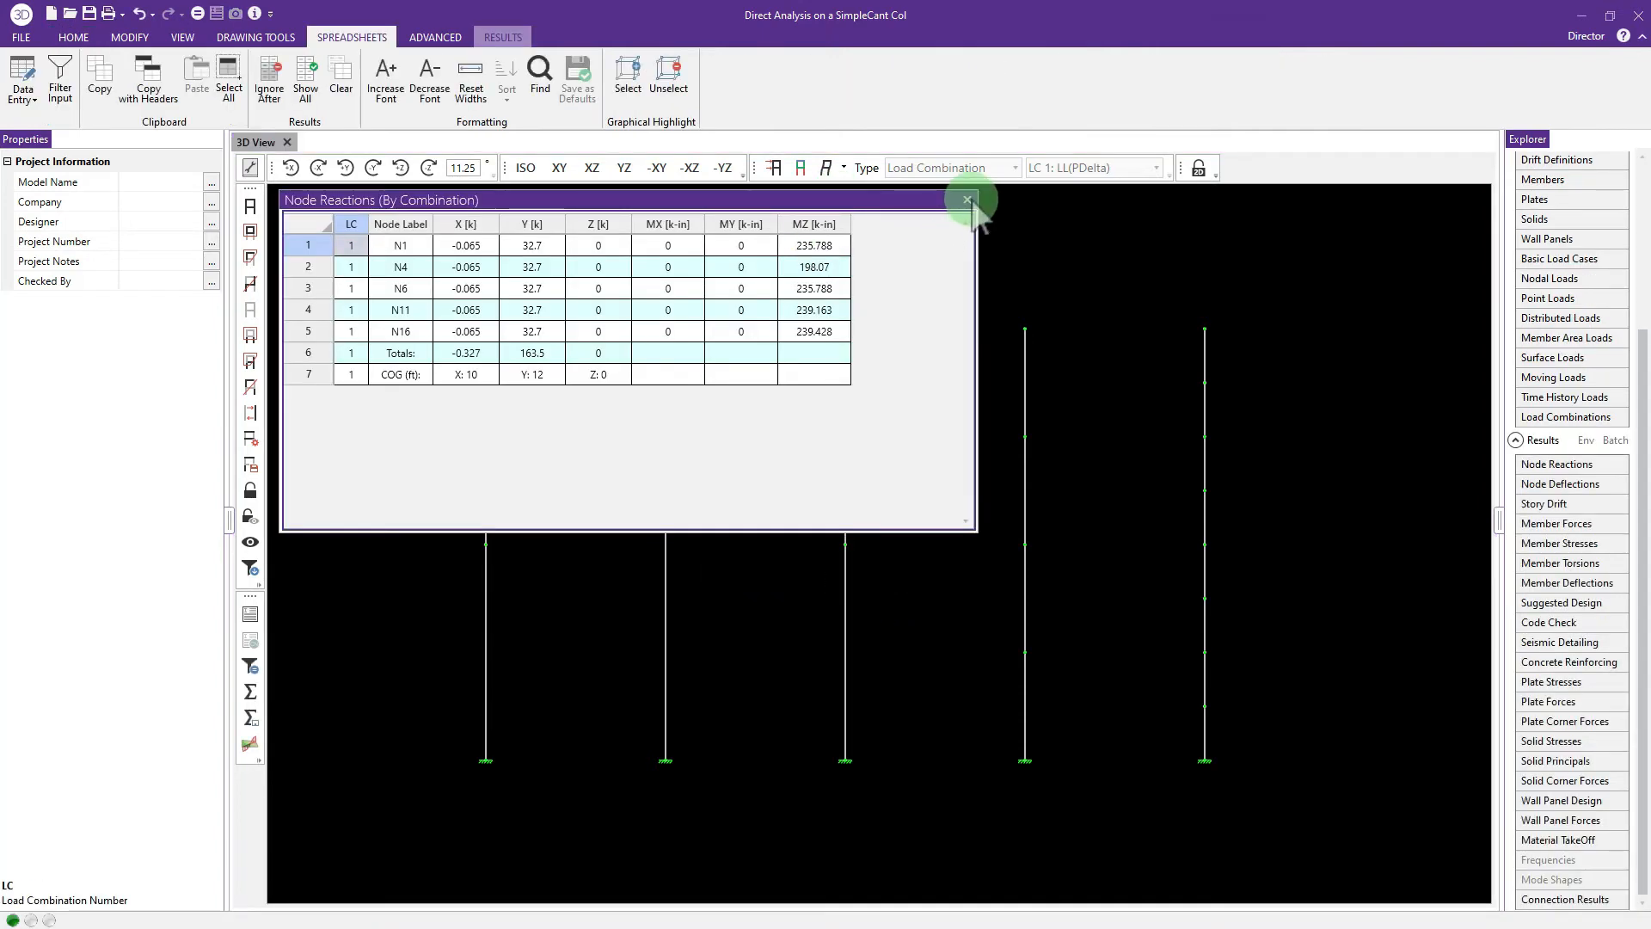
pyautogui.click(967, 199)
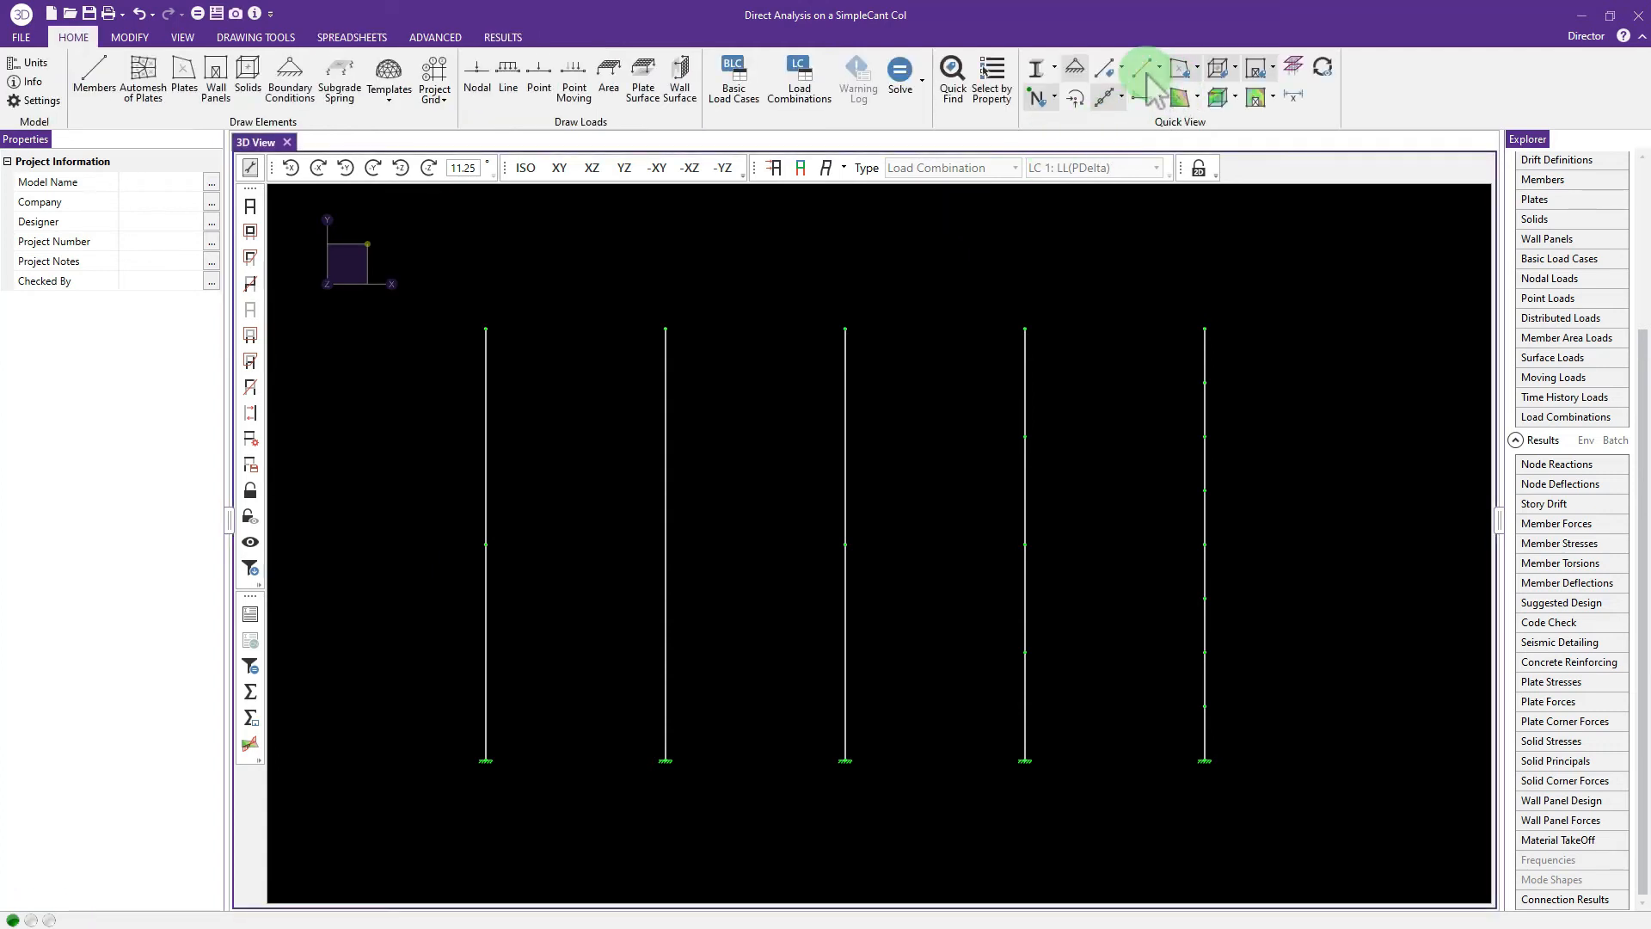
pyautogui.click(1121, 69)
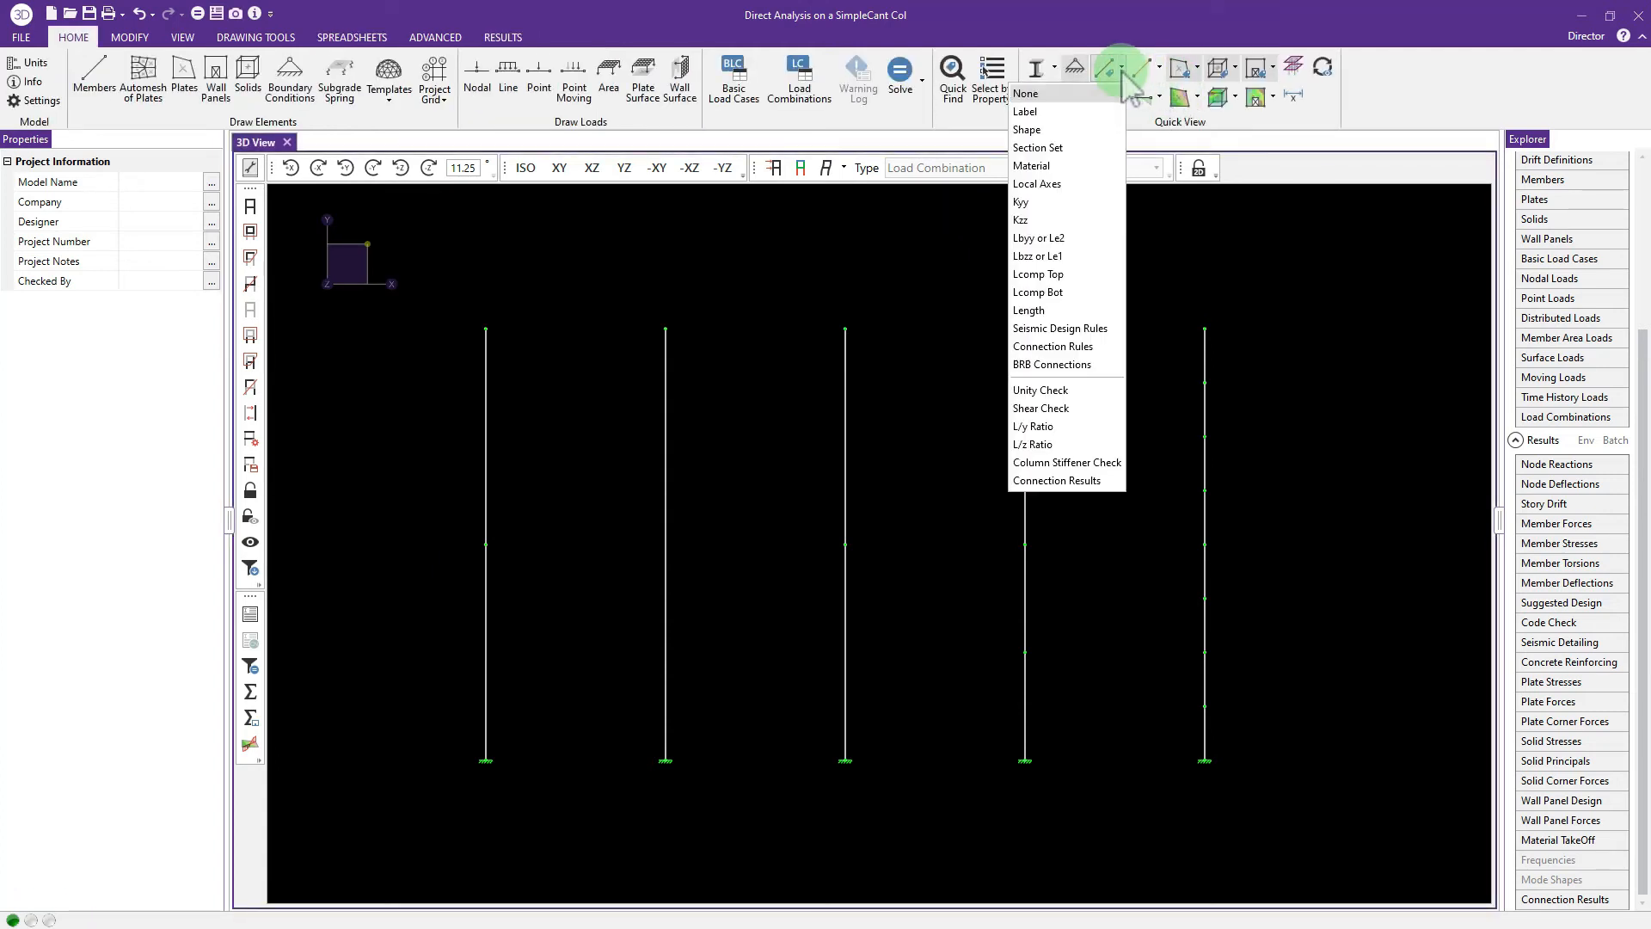
pyautogui.click(1028, 393)
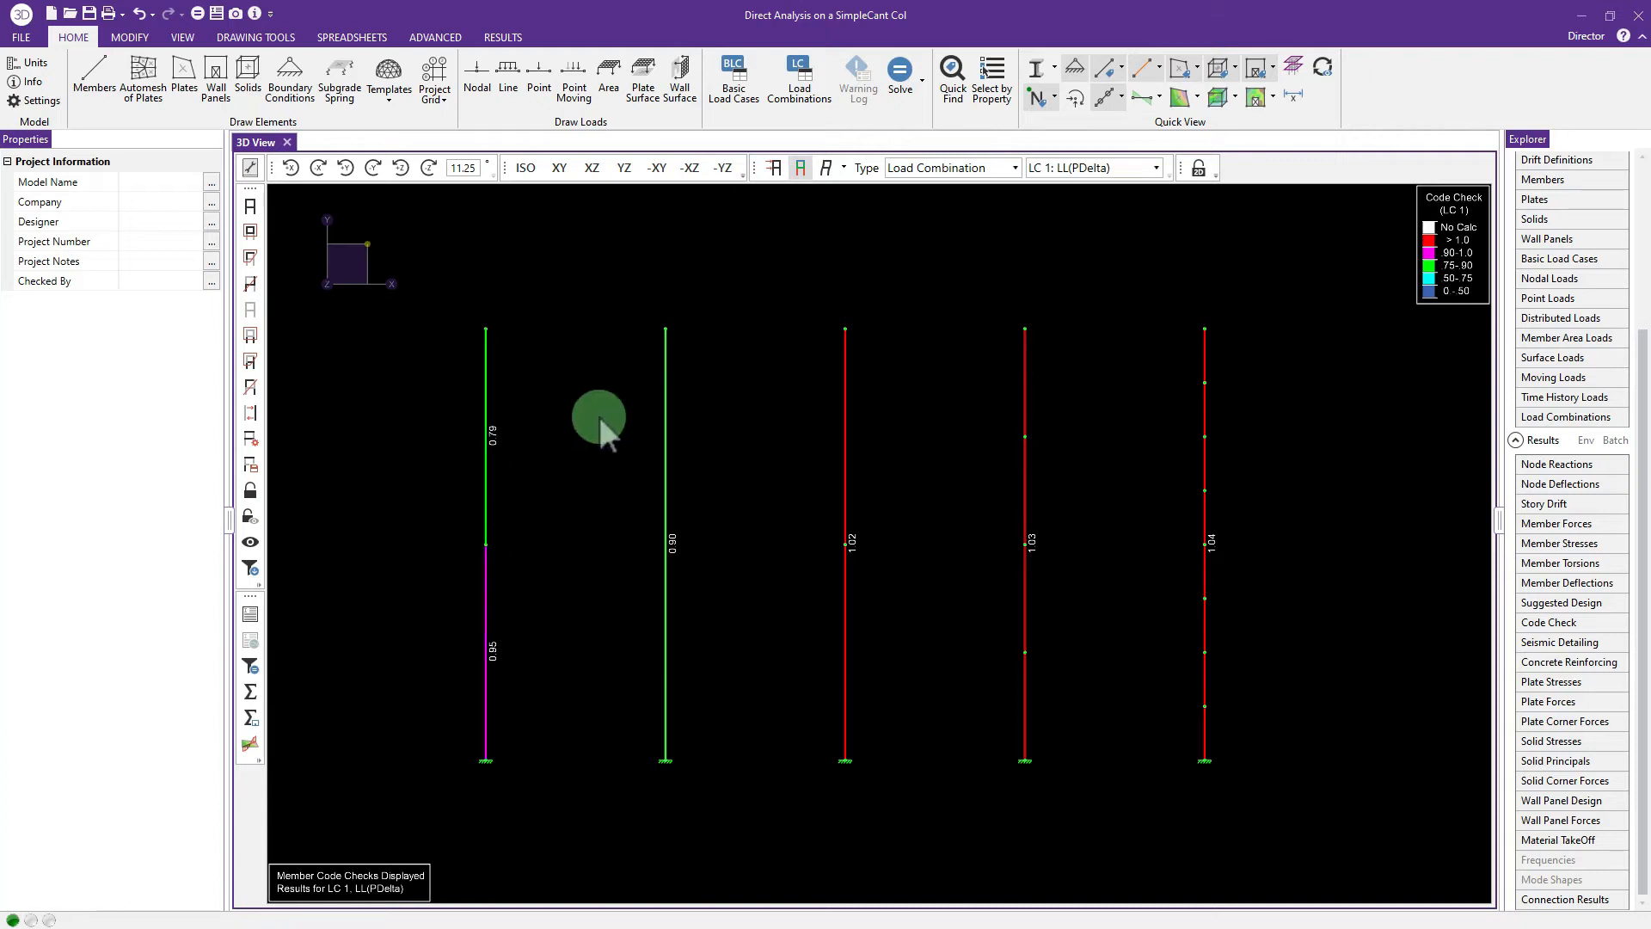
# Step: Review the detail report of the first column's lower member, including its design properties and force diagrams, and close it
pyautogui.click(487, 572)
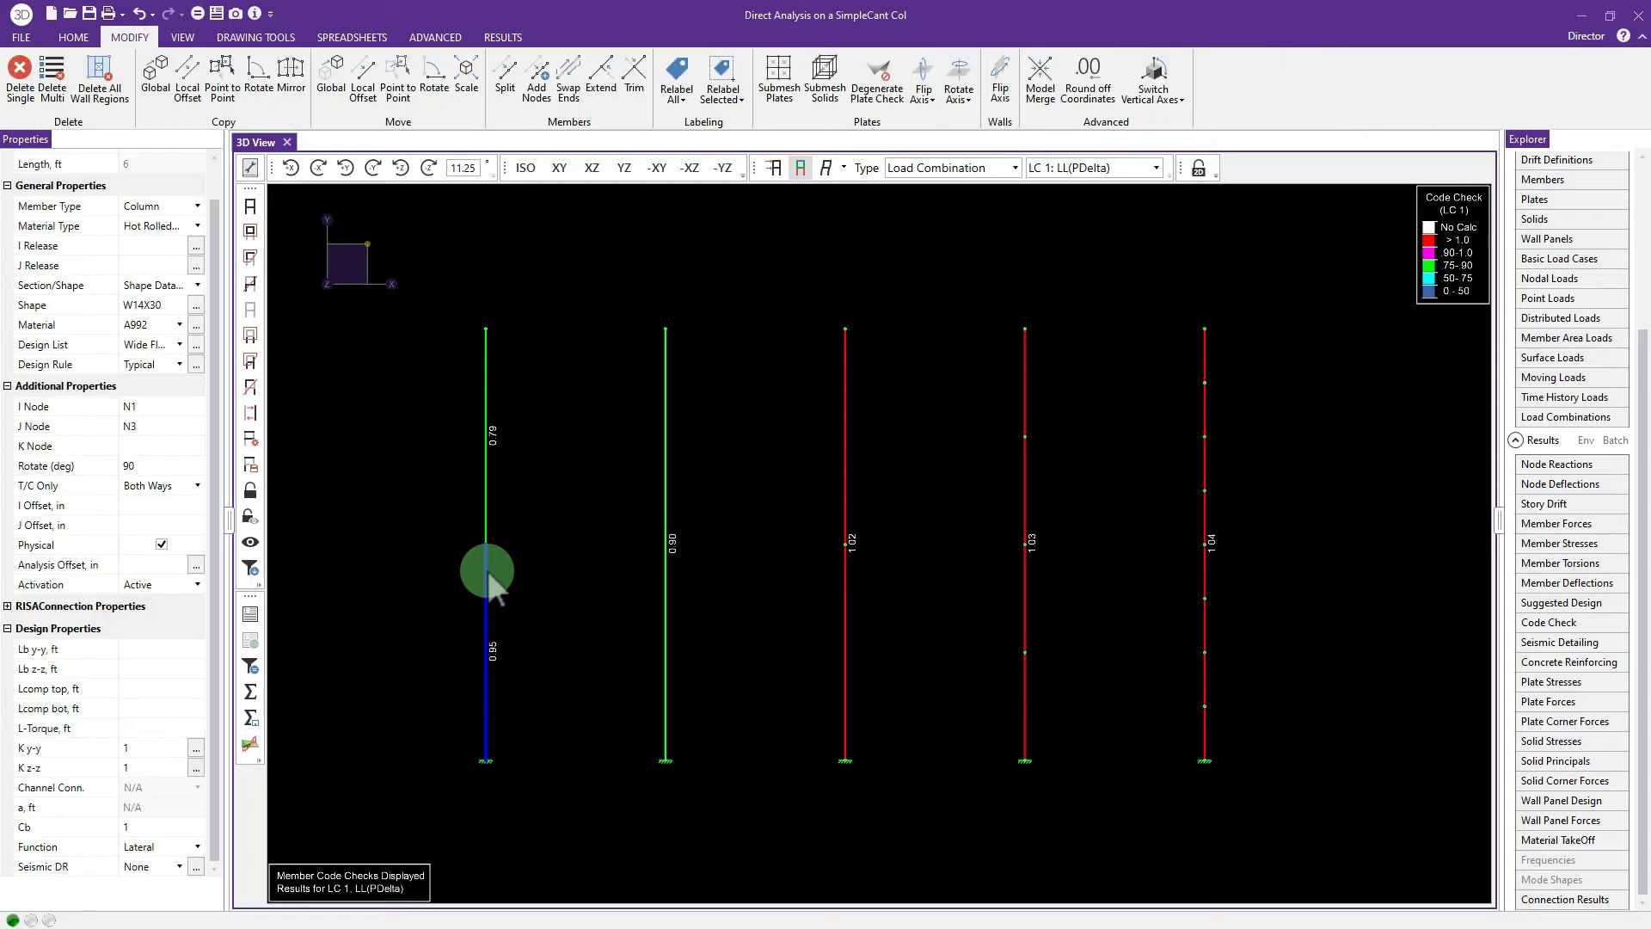
pyautogui.click(250, 614)
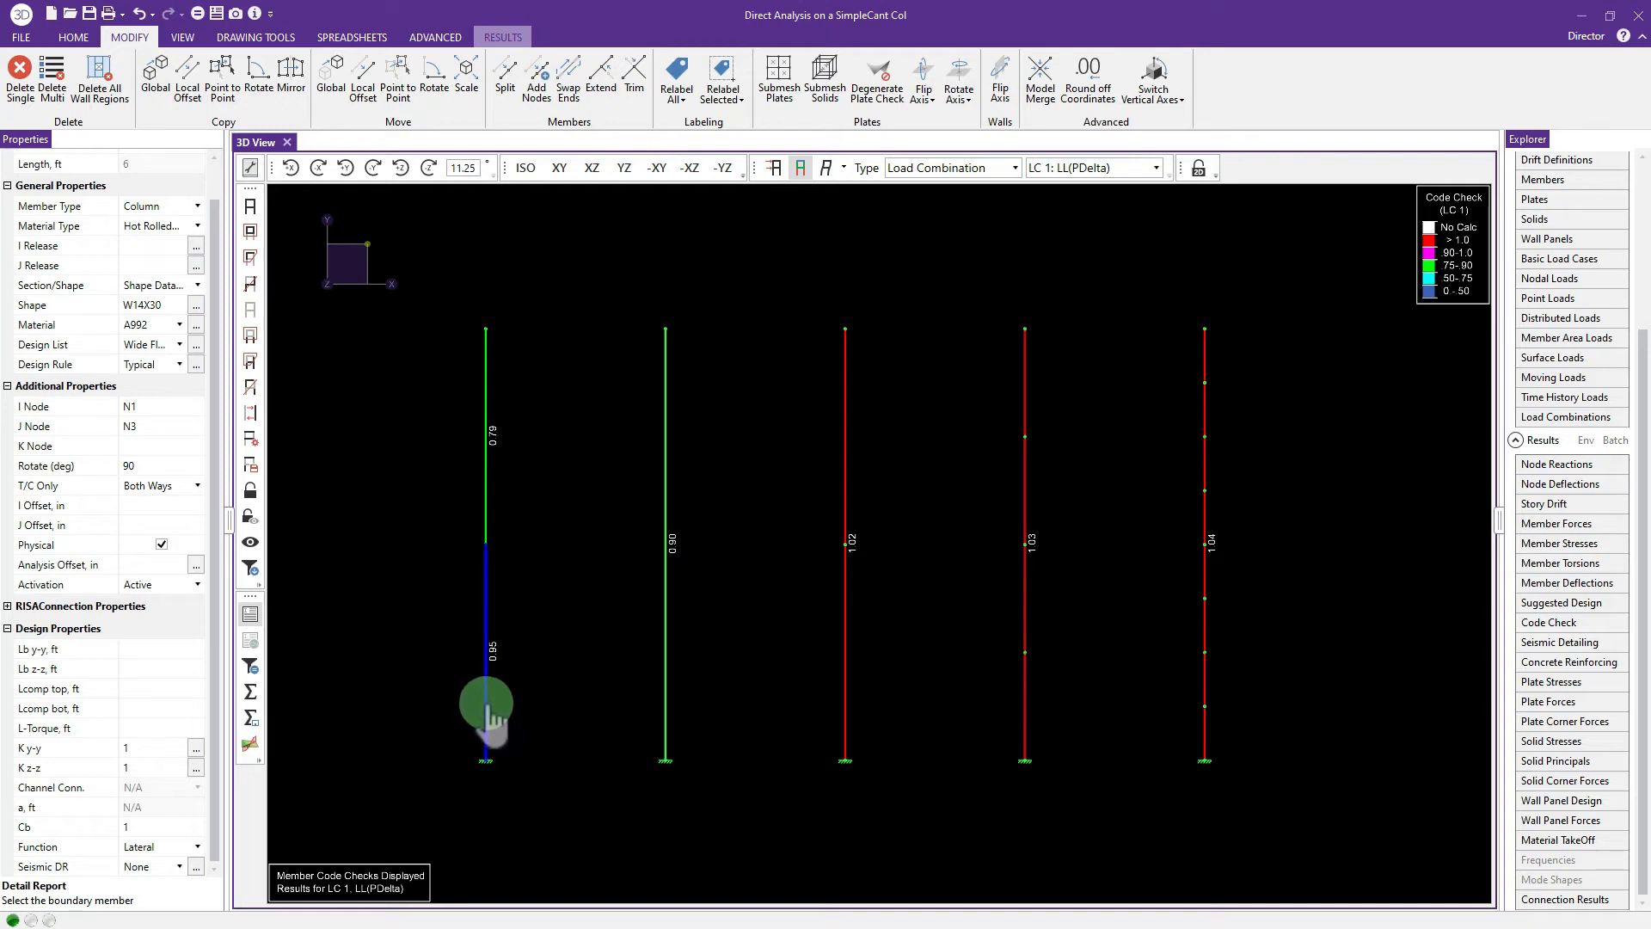
pyautogui.click(484, 616)
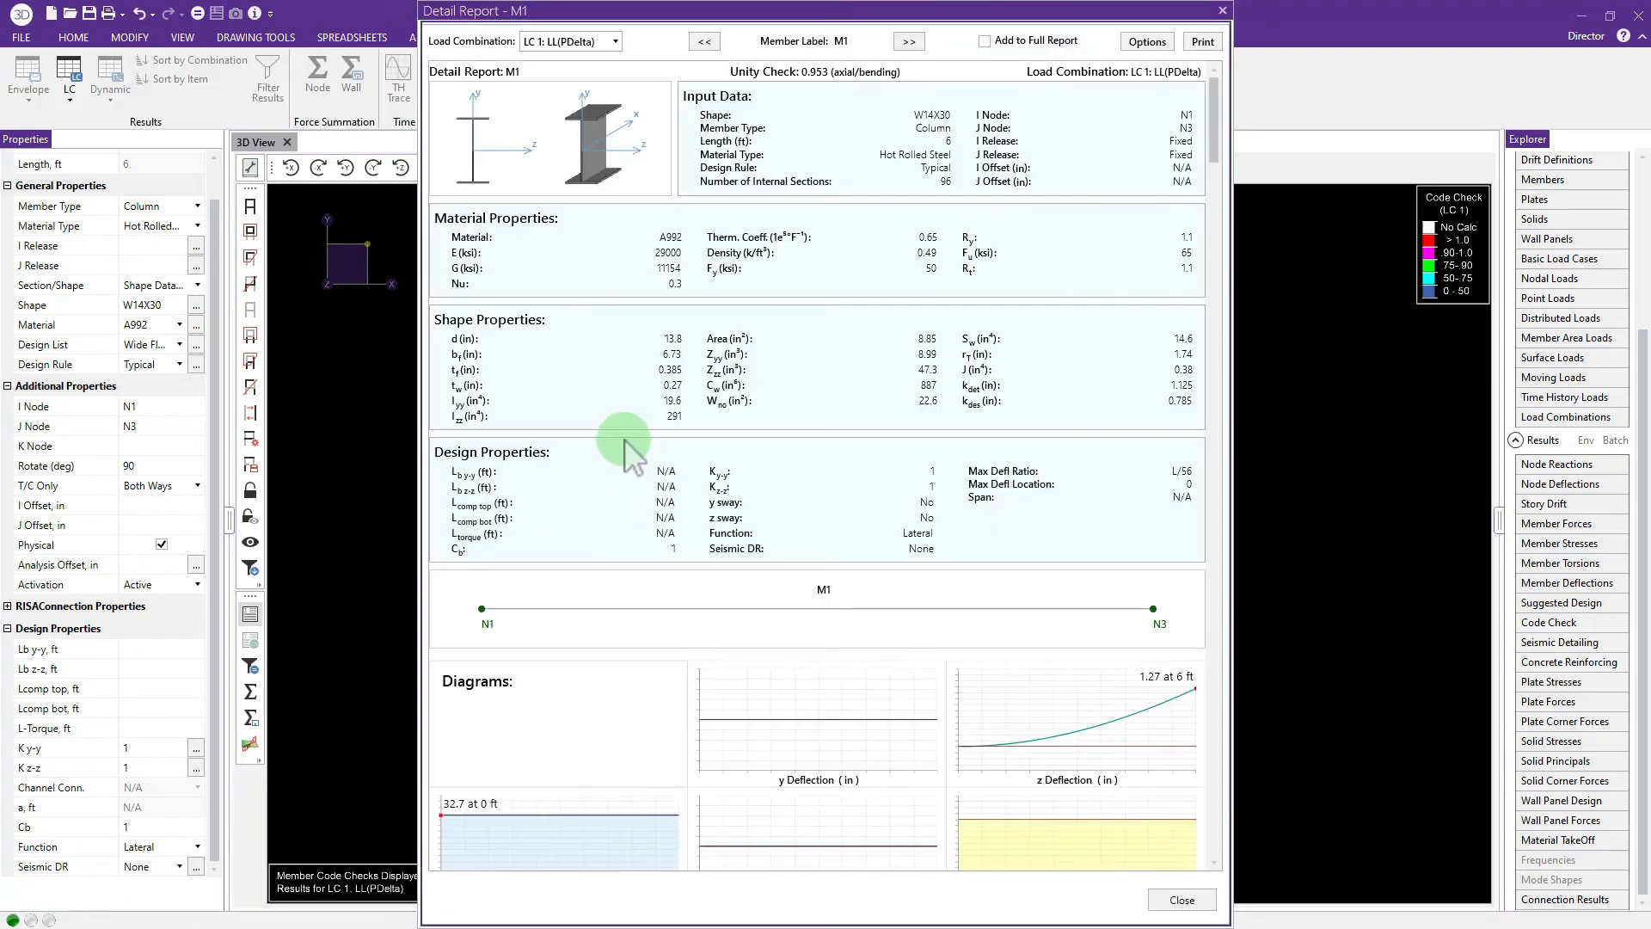
pyautogui.scroll(-1, 634, 456)
pyautogui.scroll(1, 634, 456)
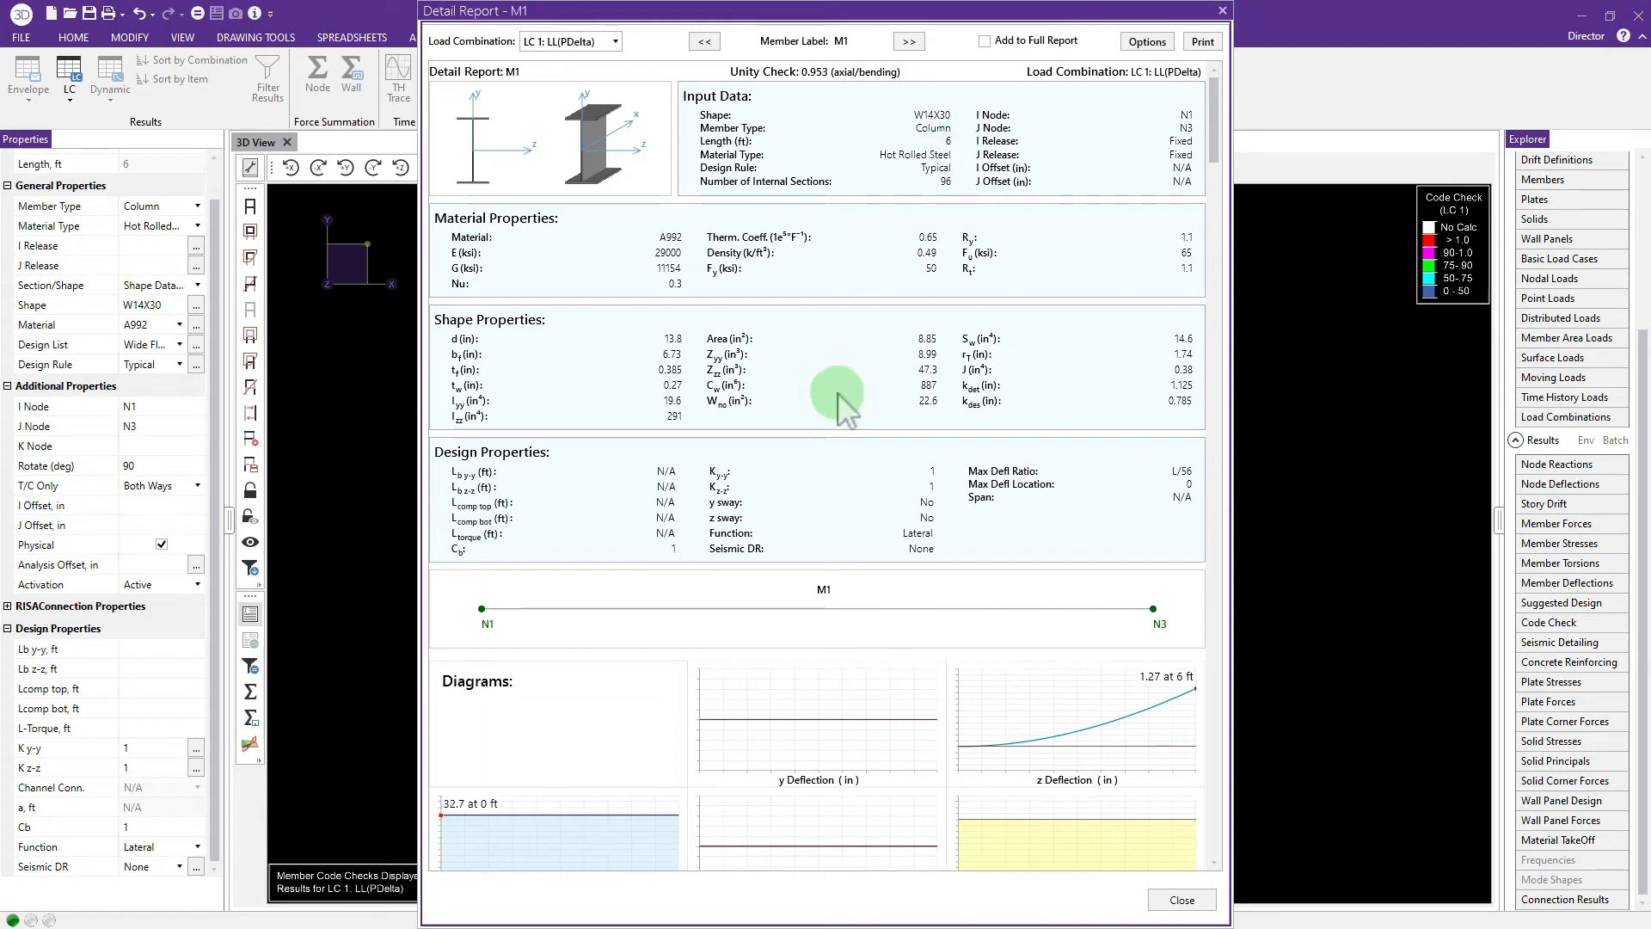
pyautogui.scroll(-7, 767, 498)
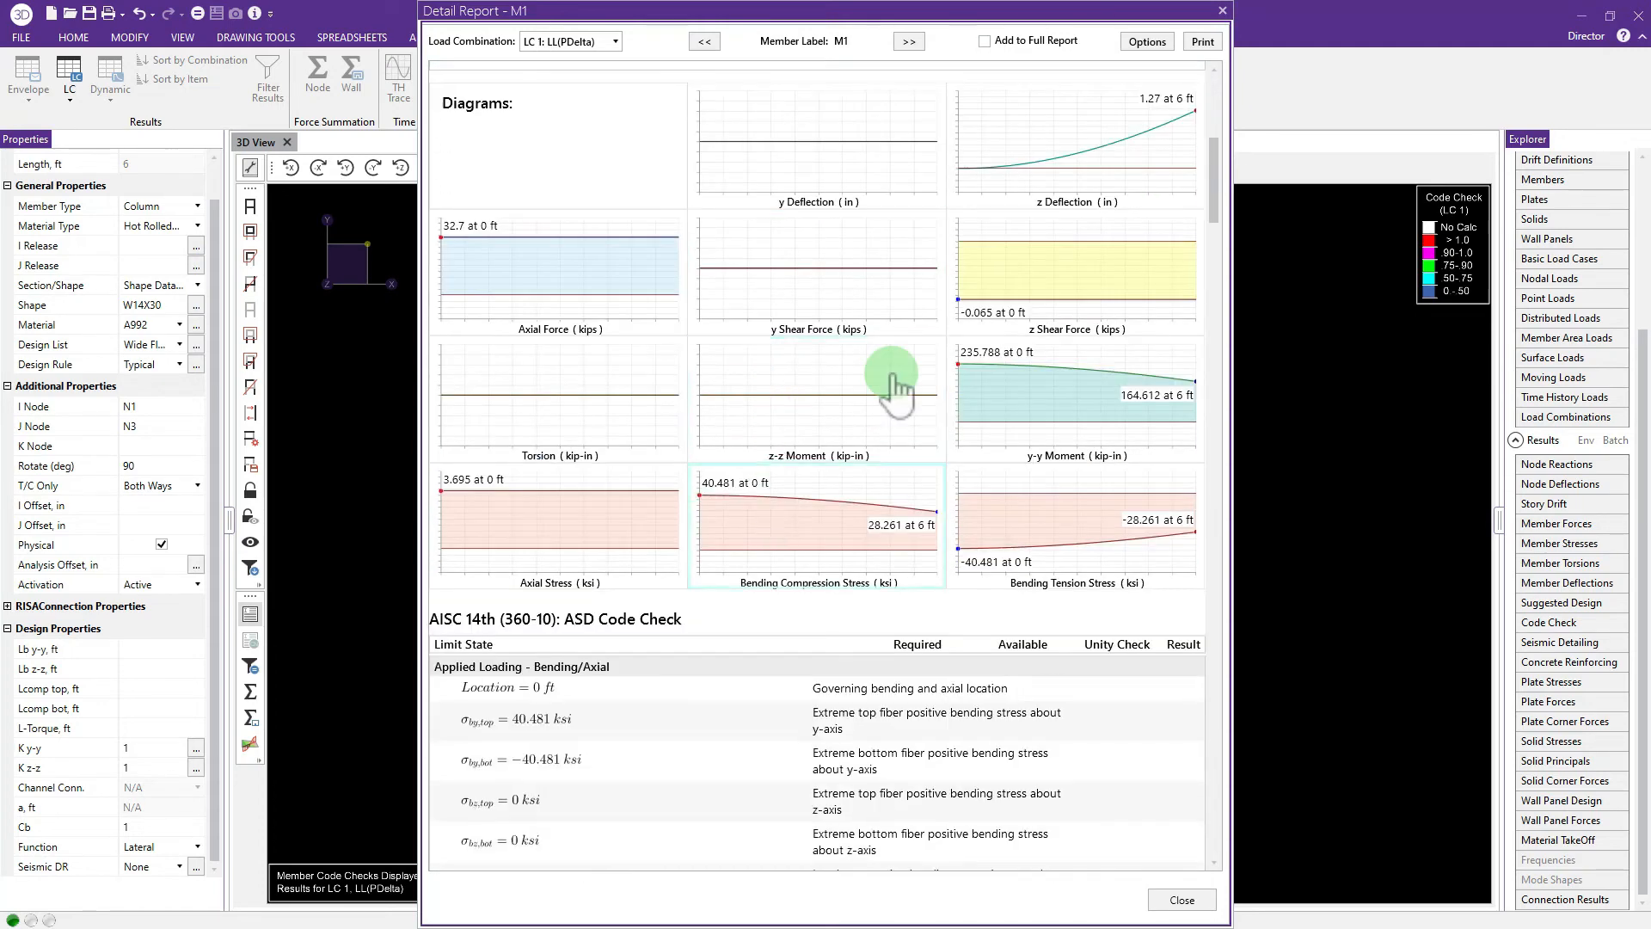
pyautogui.click(1221, 11)
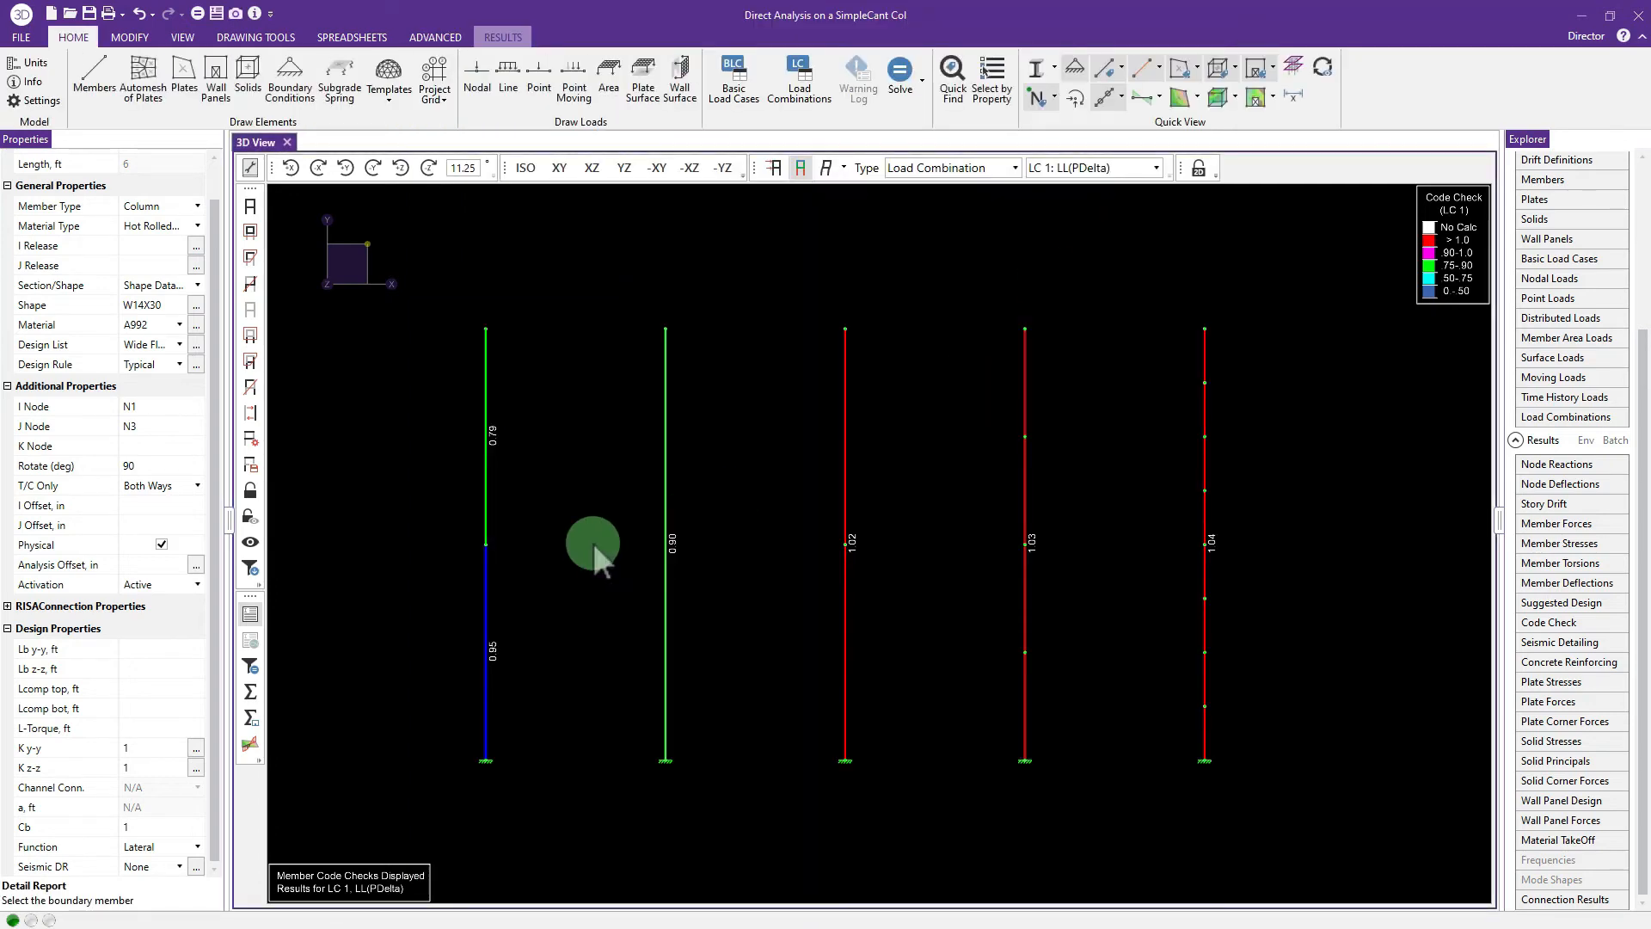
pyautogui.press('Escape')
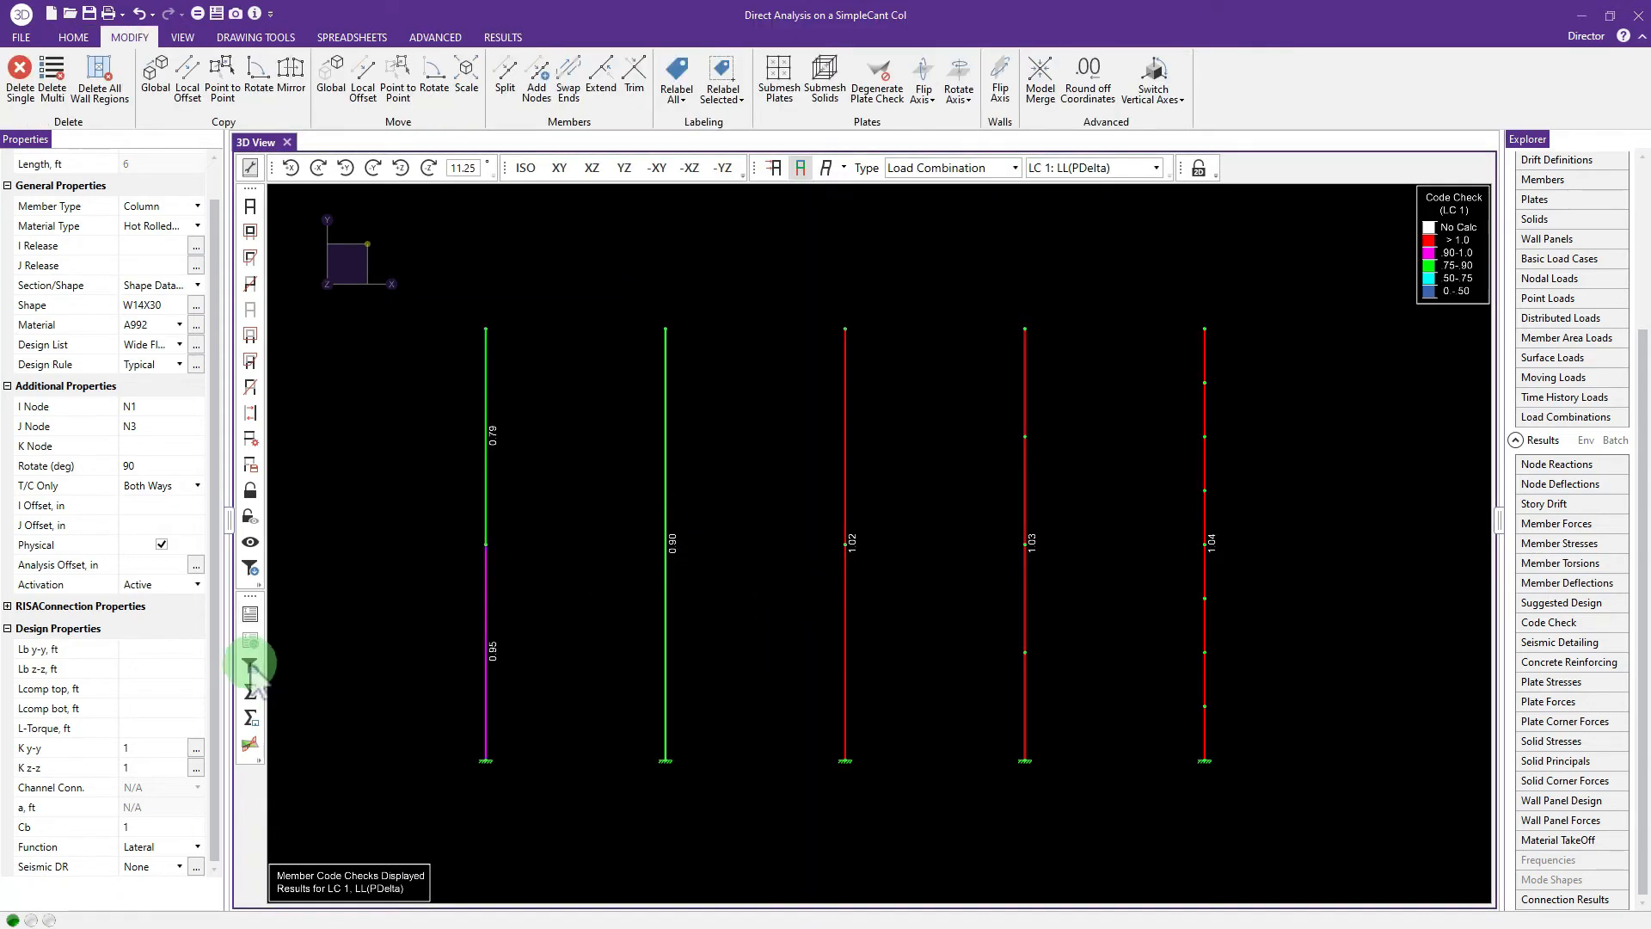
pyautogui.press('Escape')
# Step: Examine the third column's detail report, including its design properties, axial compression check and effective slenderness calculations, and close it
pyautogui.click(251, 613)
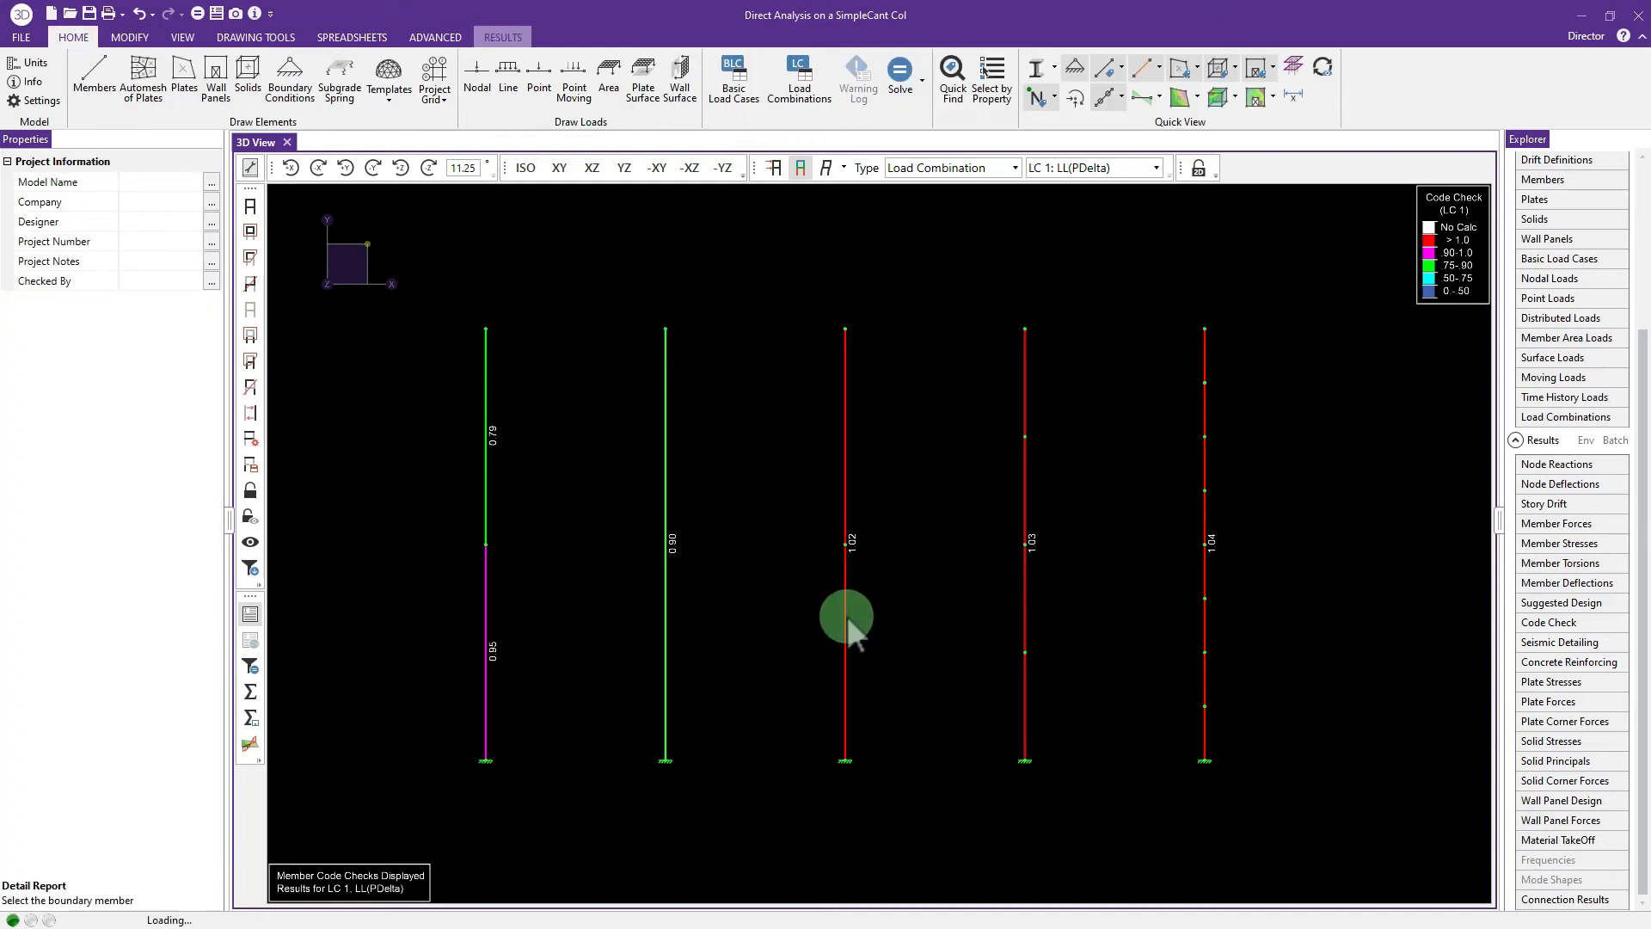
pyautogui.click(847, 616)
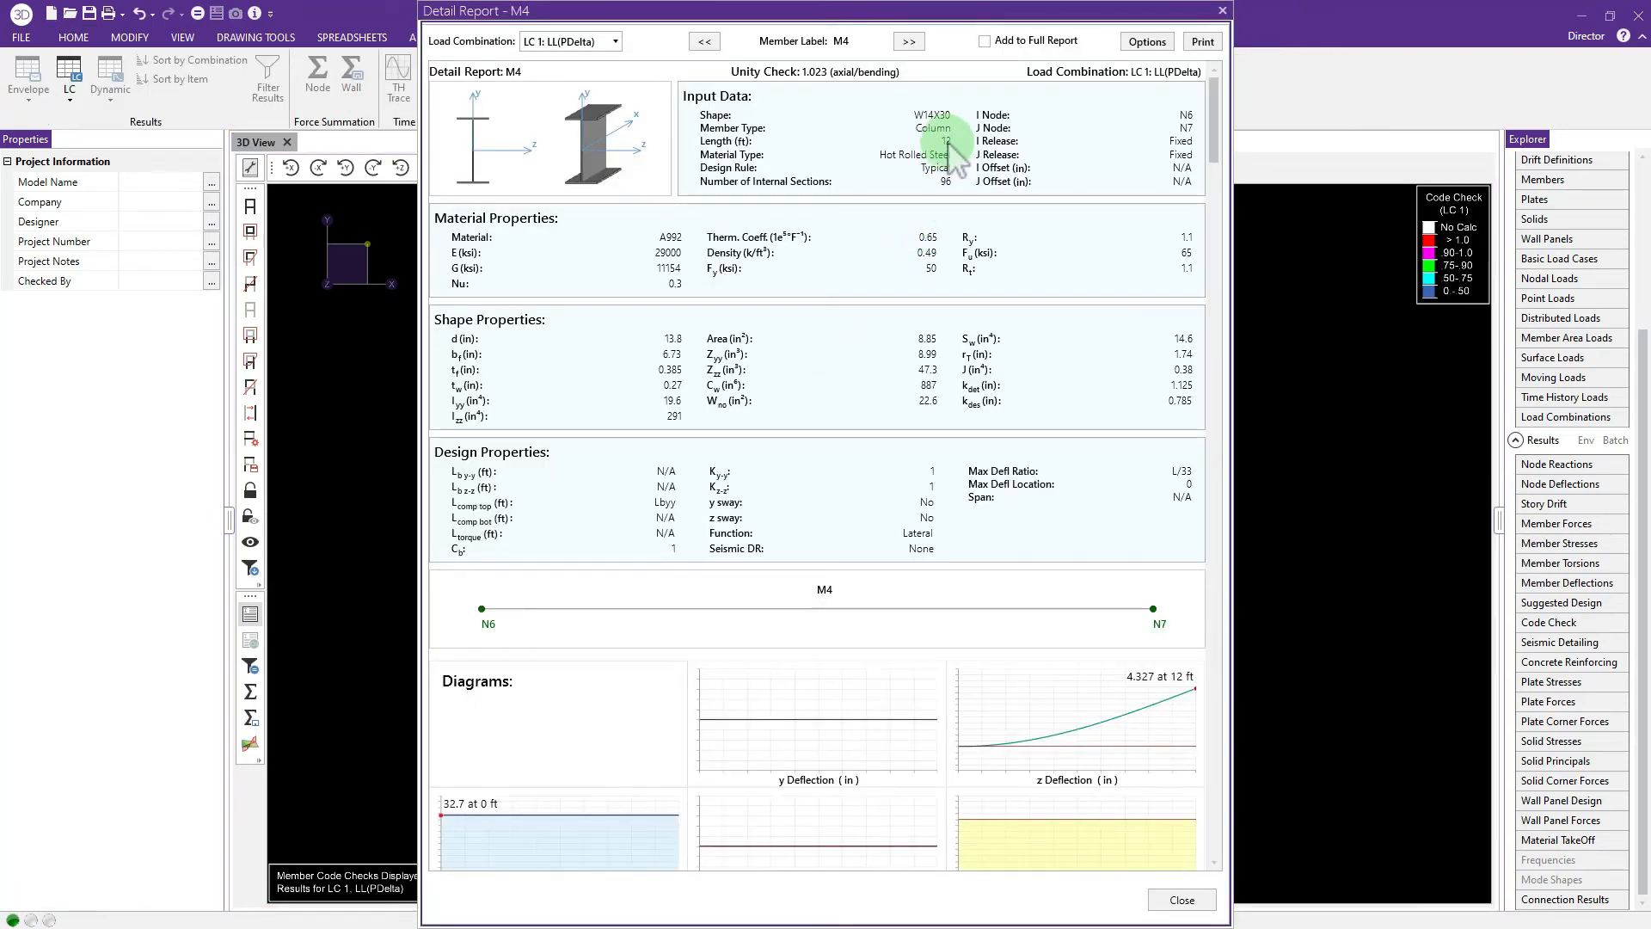
pyautogui.scroll(-15, 946, 420)
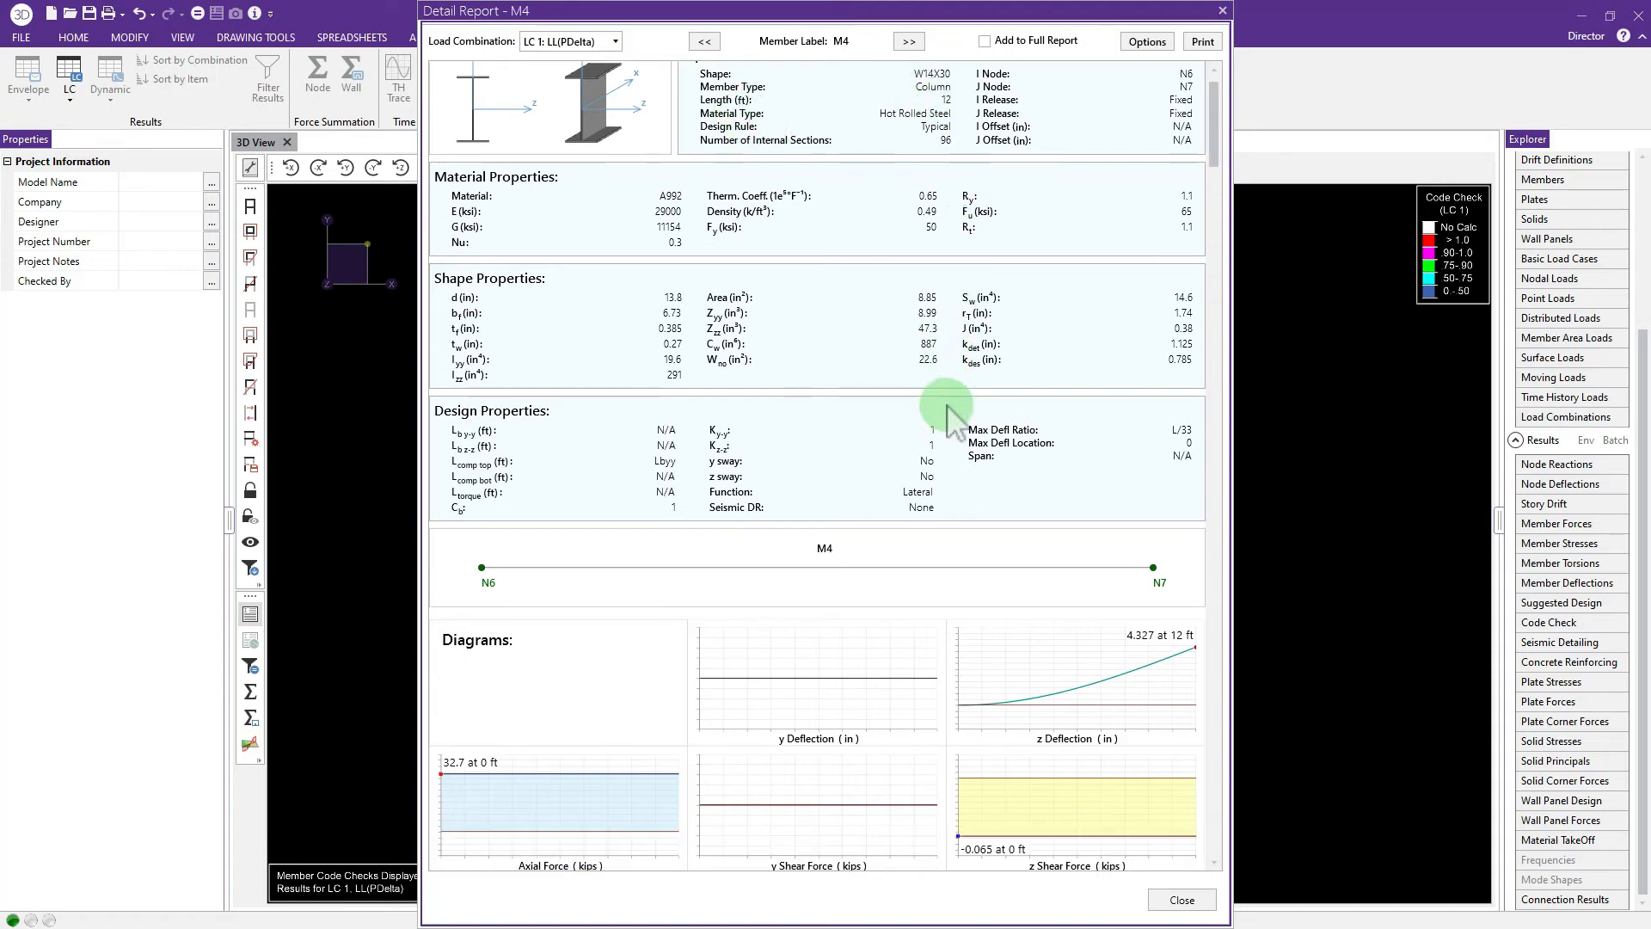
pyautogui.scroll(-5, 946, 426)
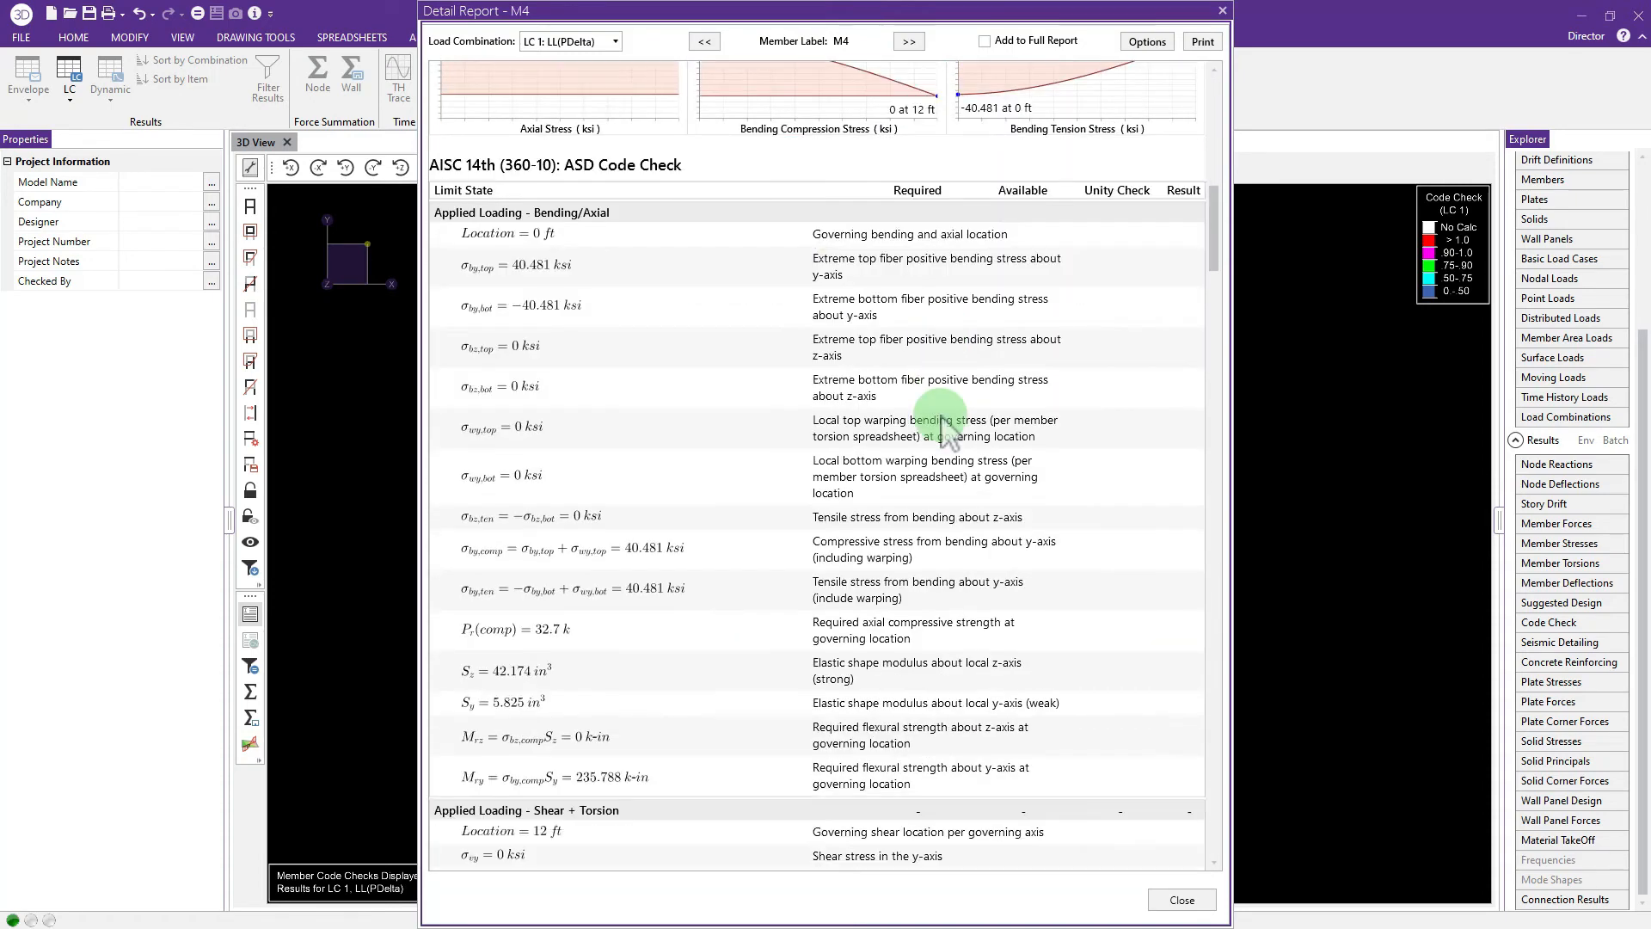
pyautogui.scroll(-4, 785, 681)
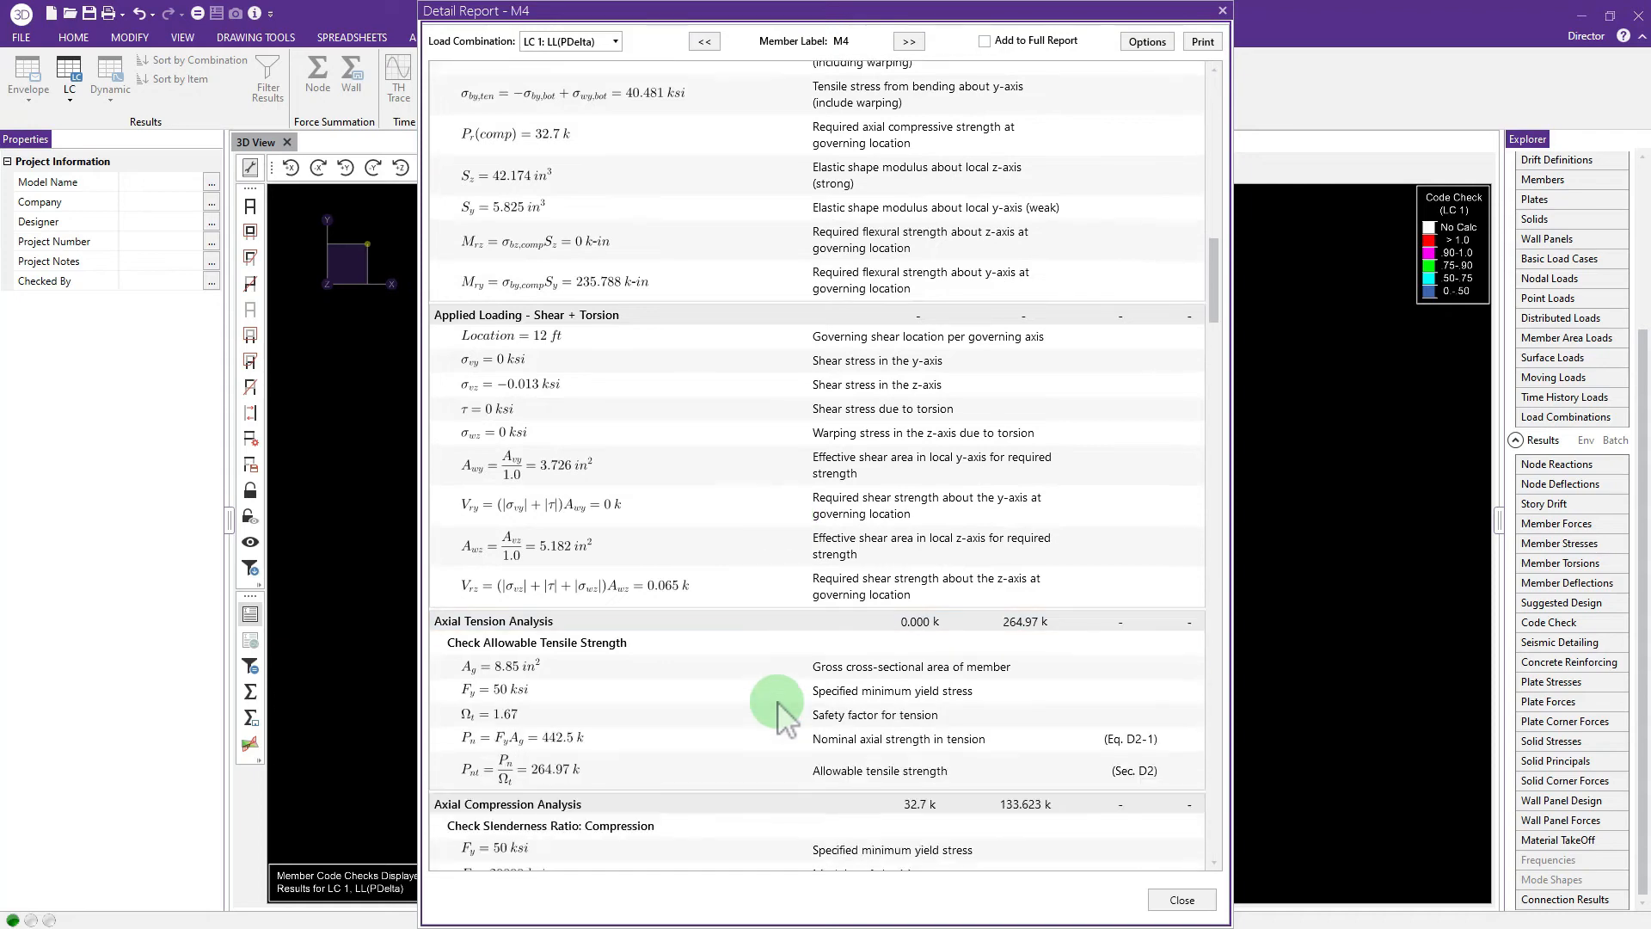
pyautogui.scroll(-3, 784, 713)
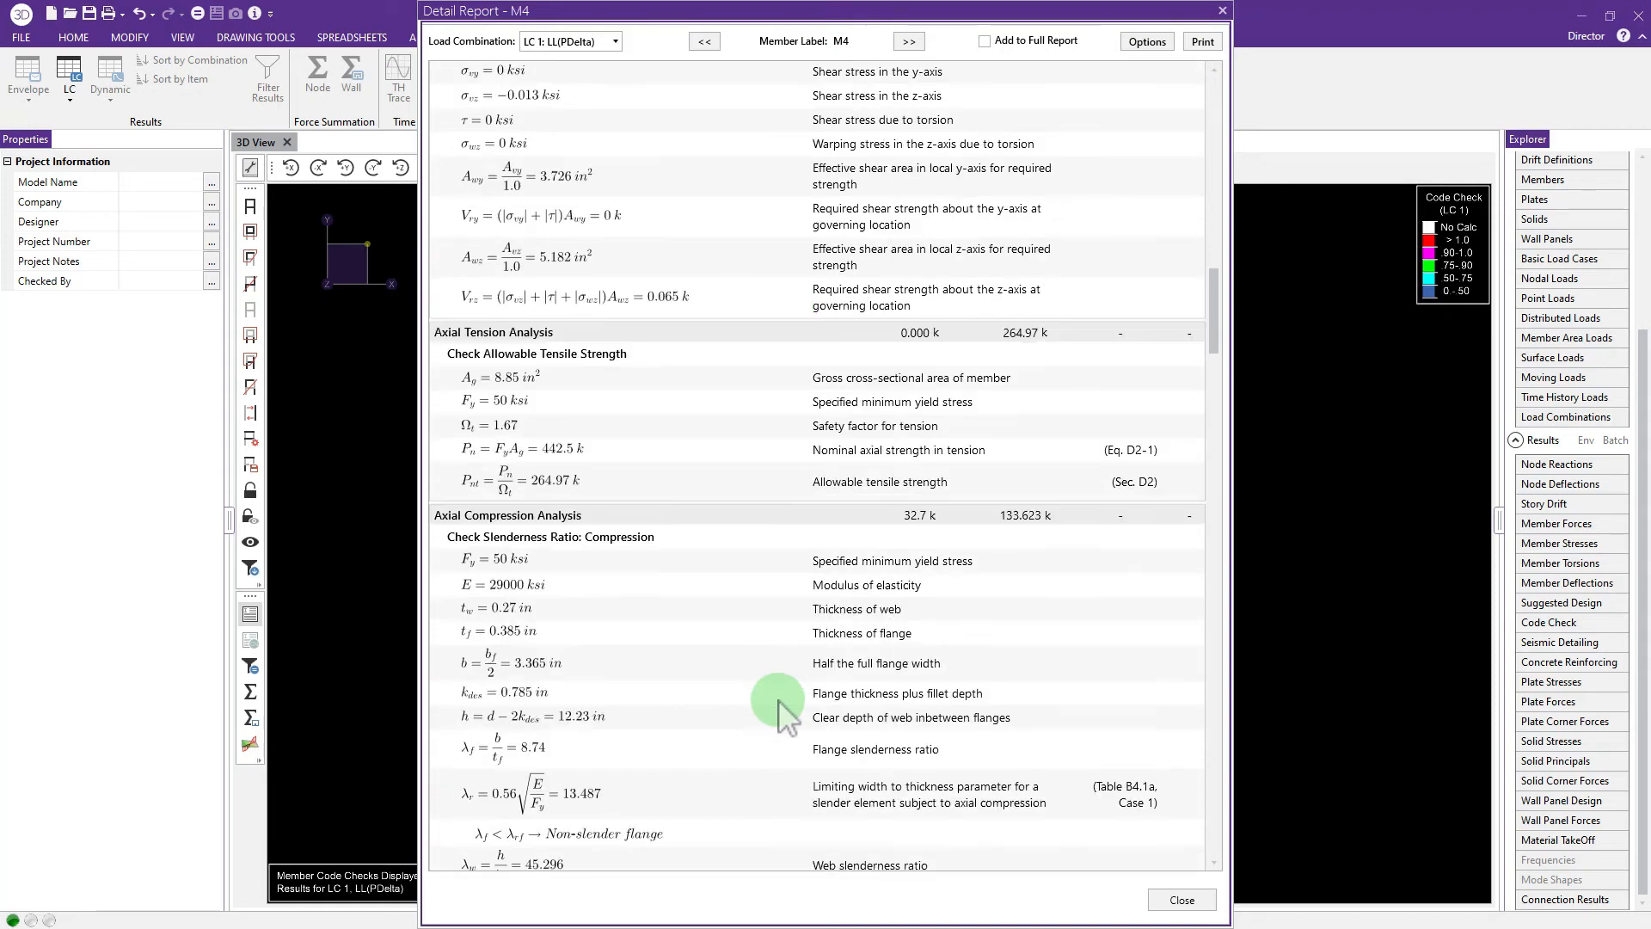
pyautogui.scroll(-6, 785, 715)
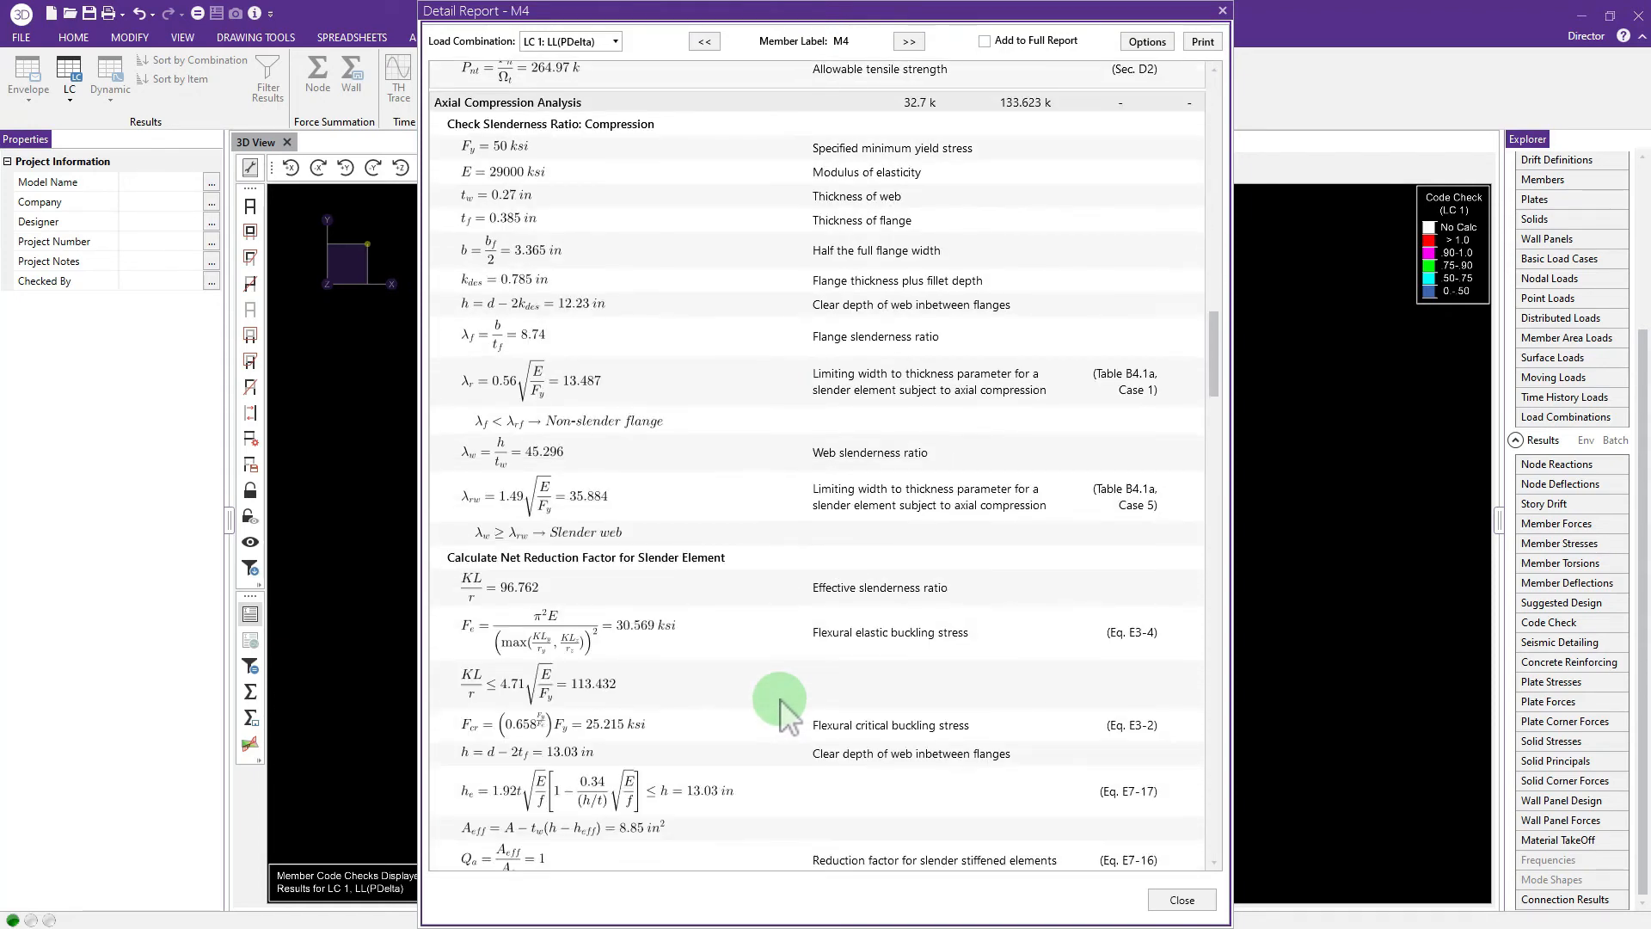
pyautogui.scroll(-6, 783, 701)
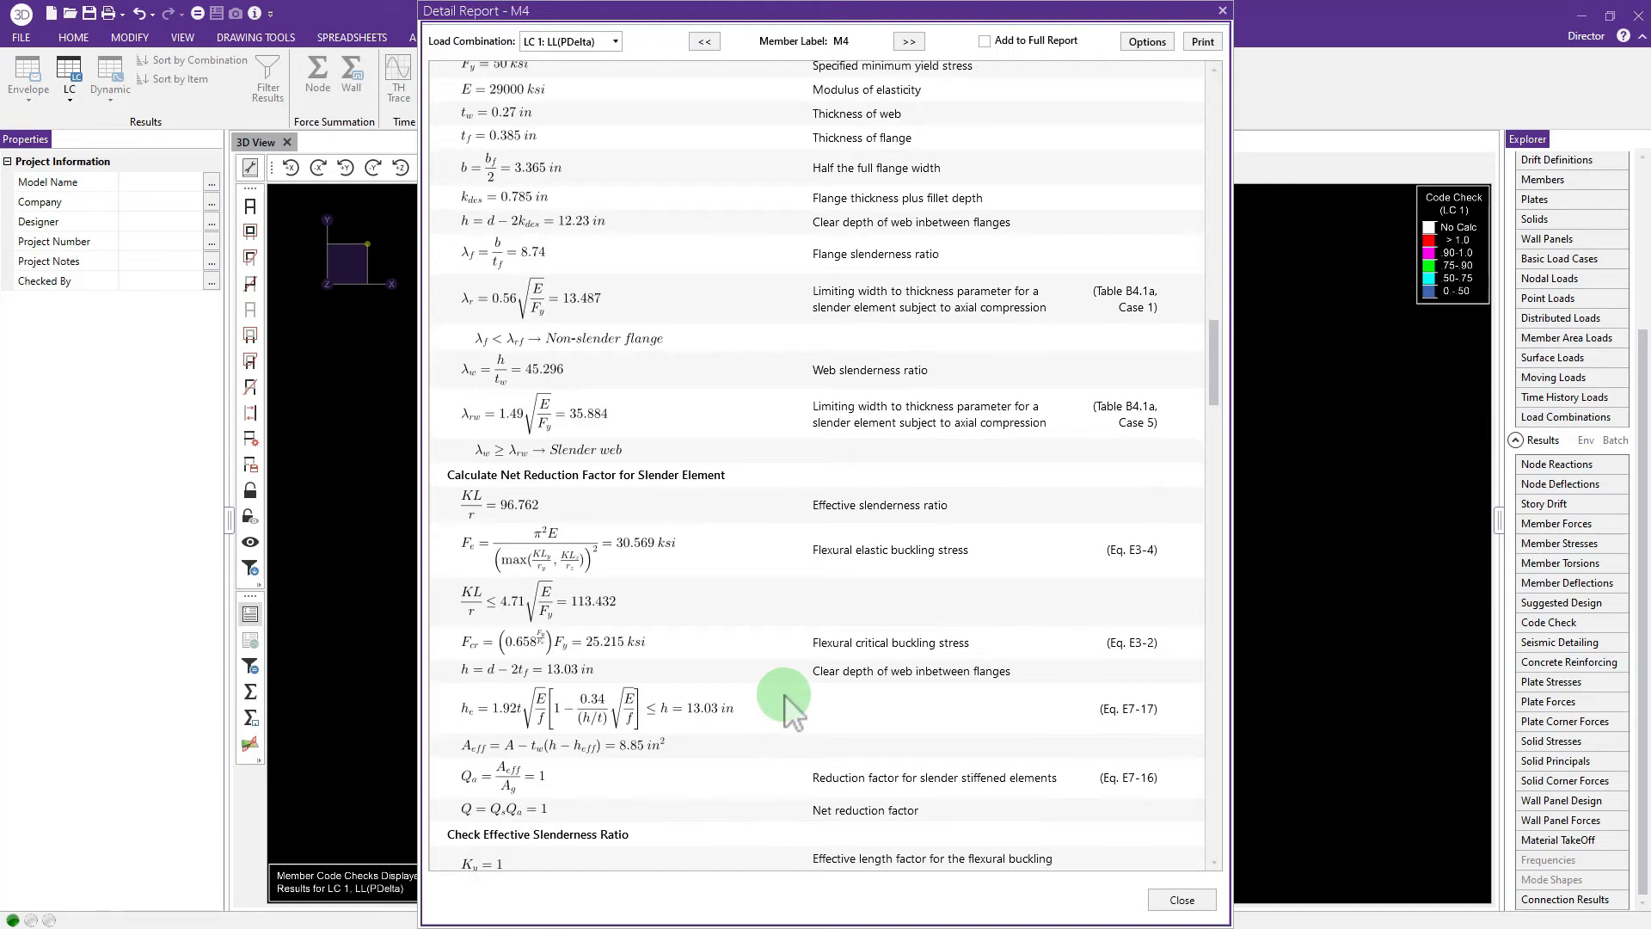
pyautogui.scroll(-12, 784, 694)
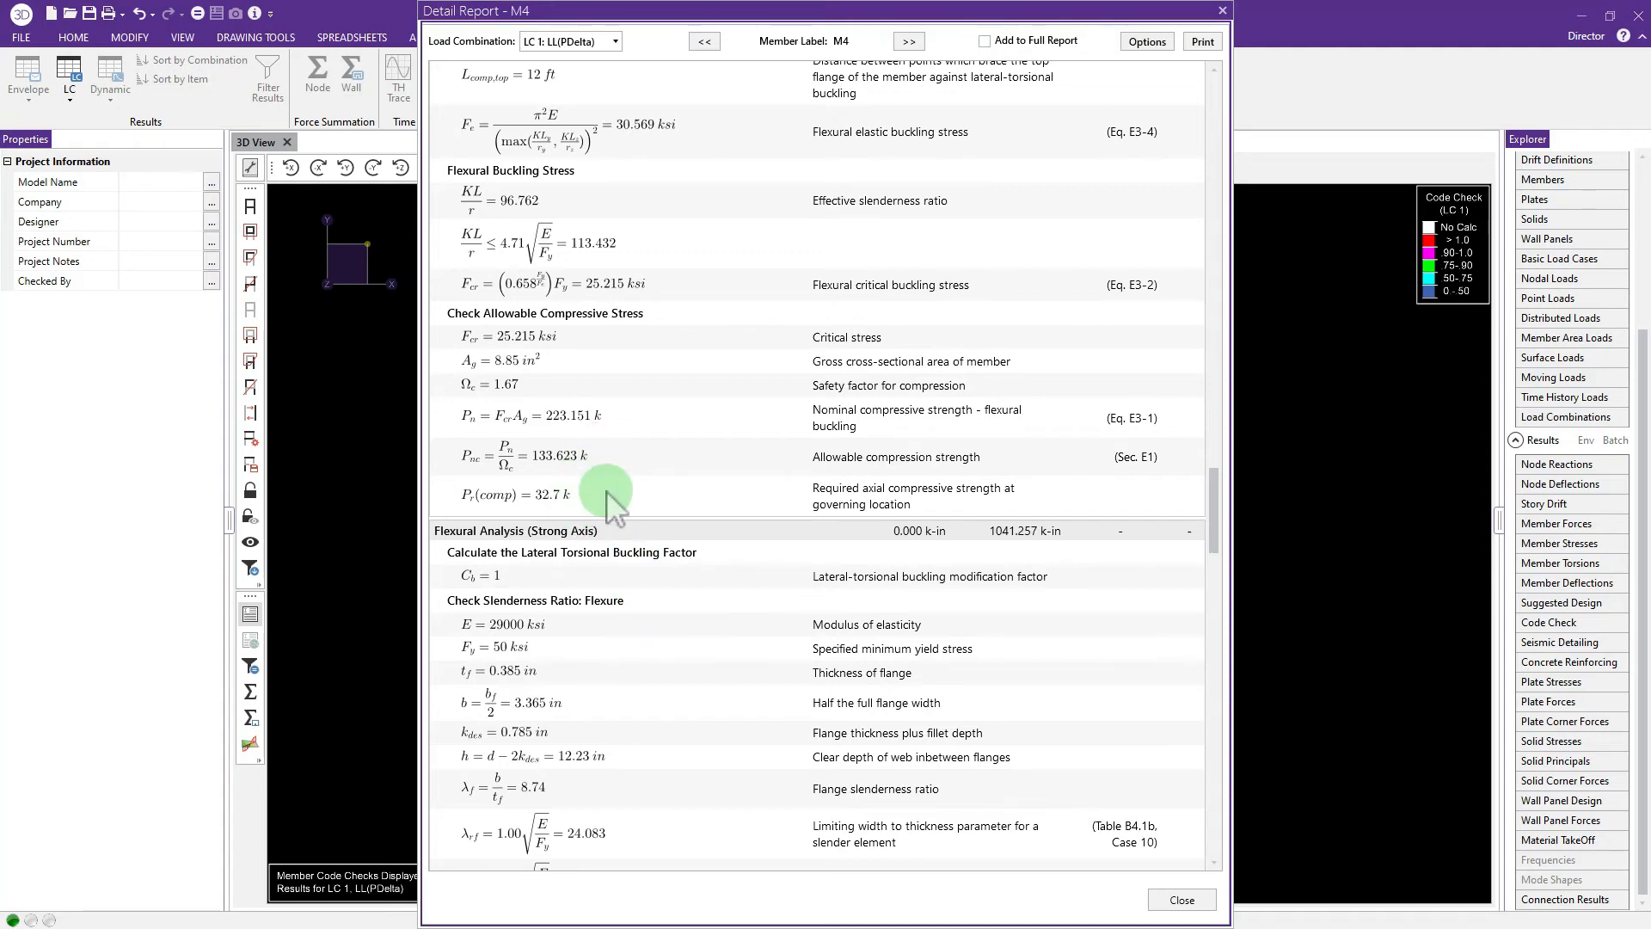
pyautogui.scroll(7, 658, 546)
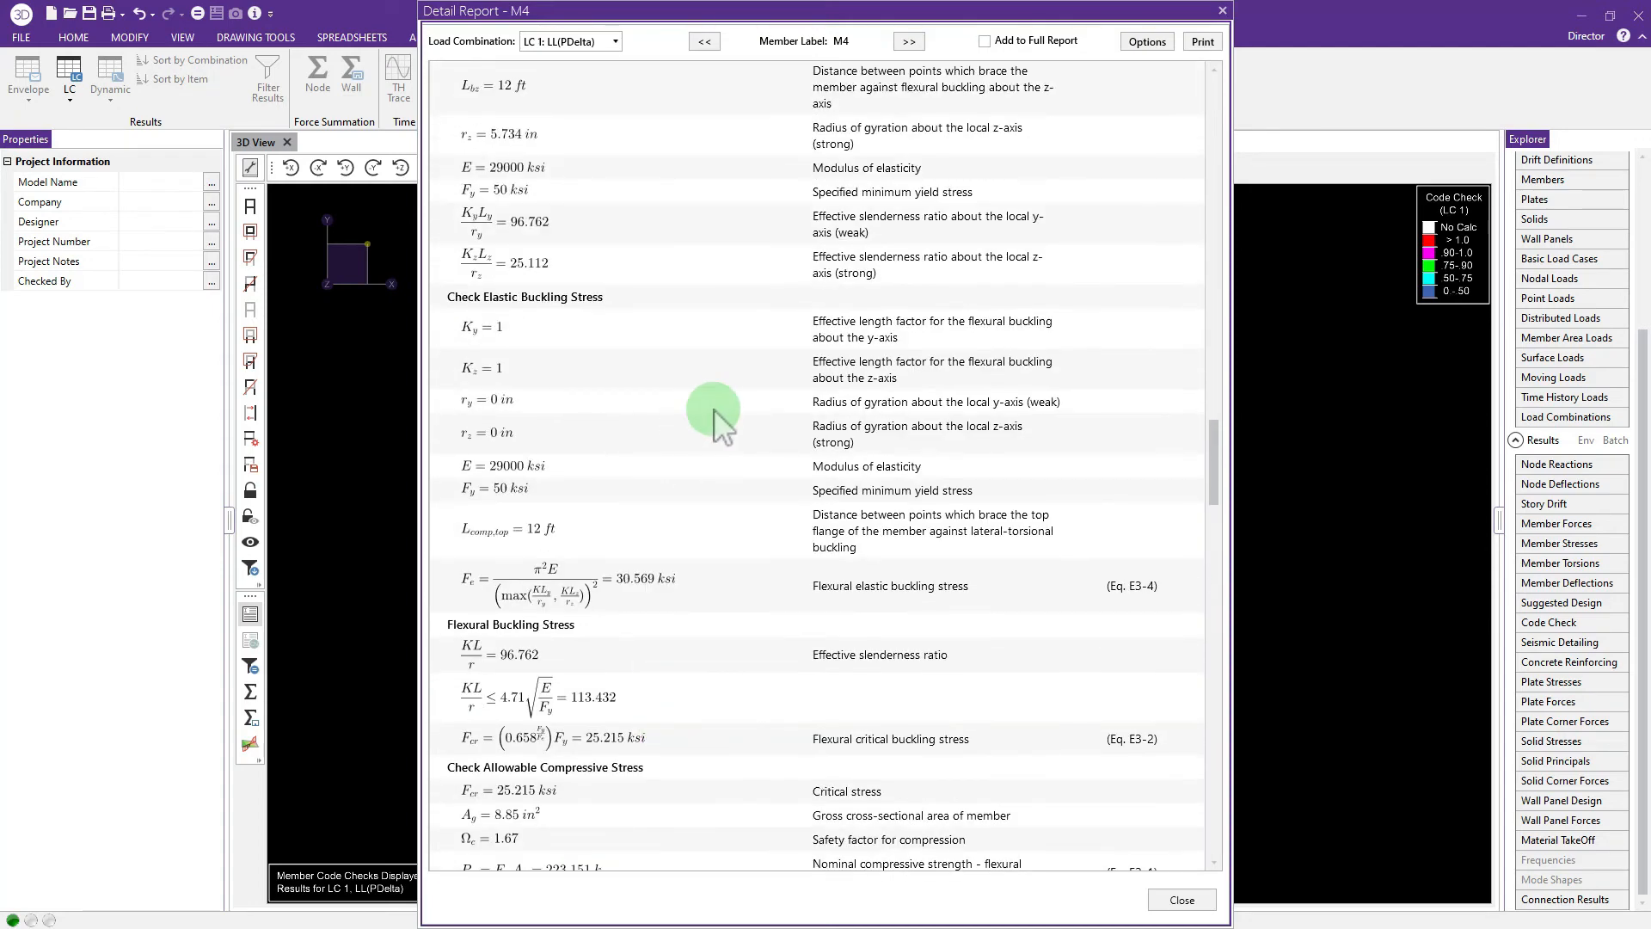
pyautogui.scroll(3, 712, 310)
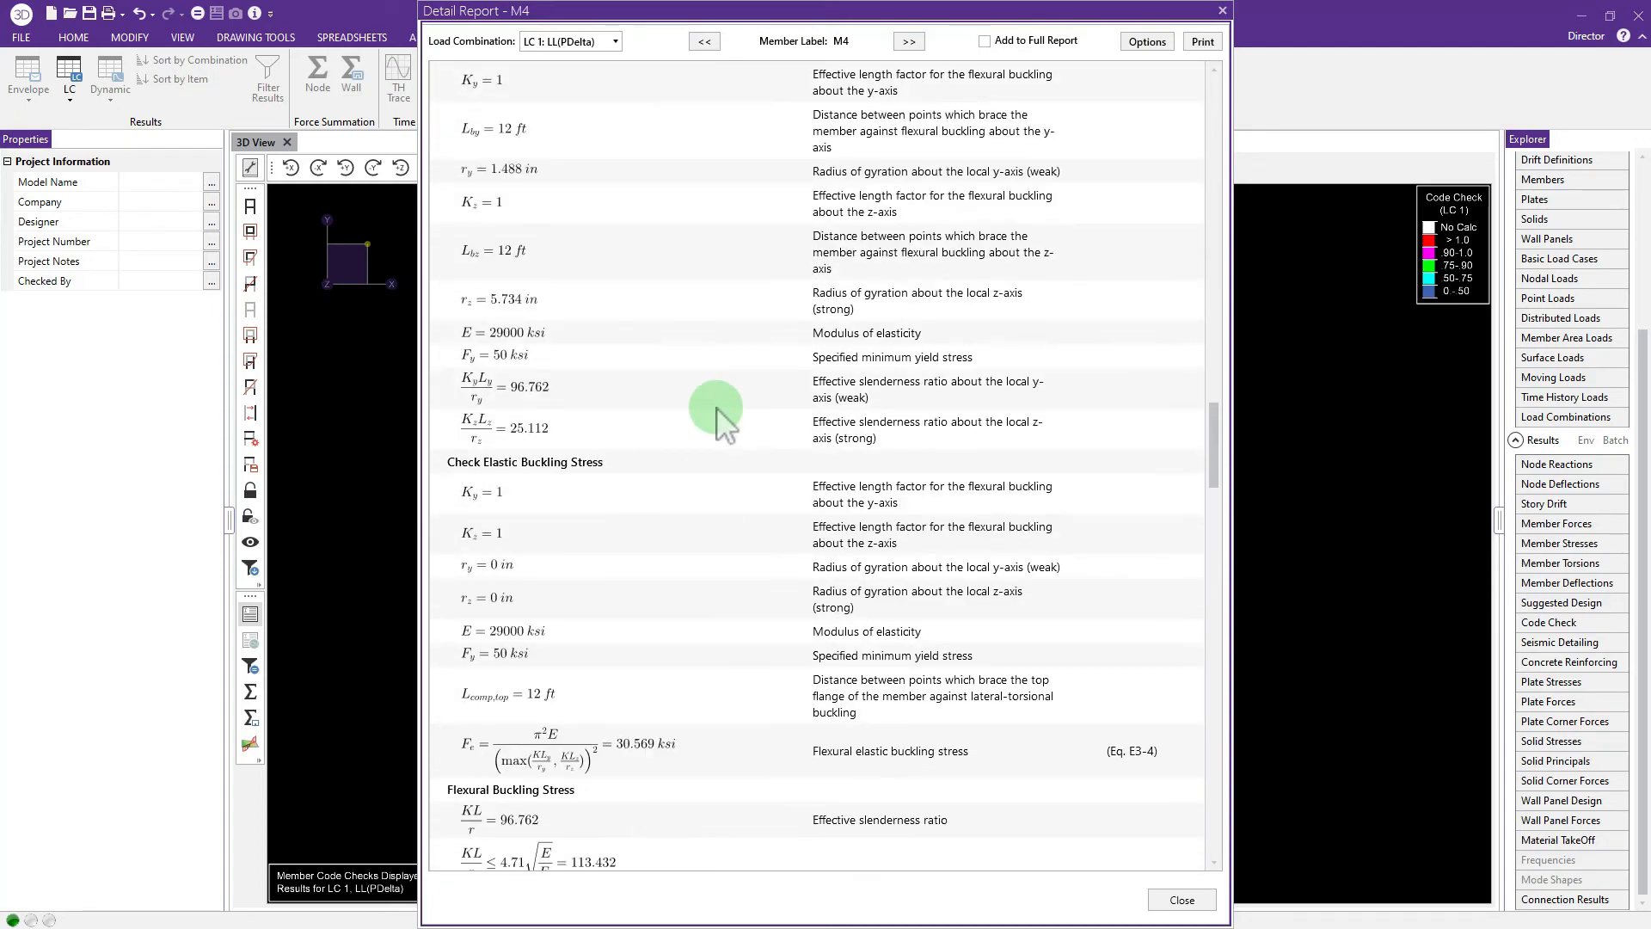
pyautogui.click(1222, 11)
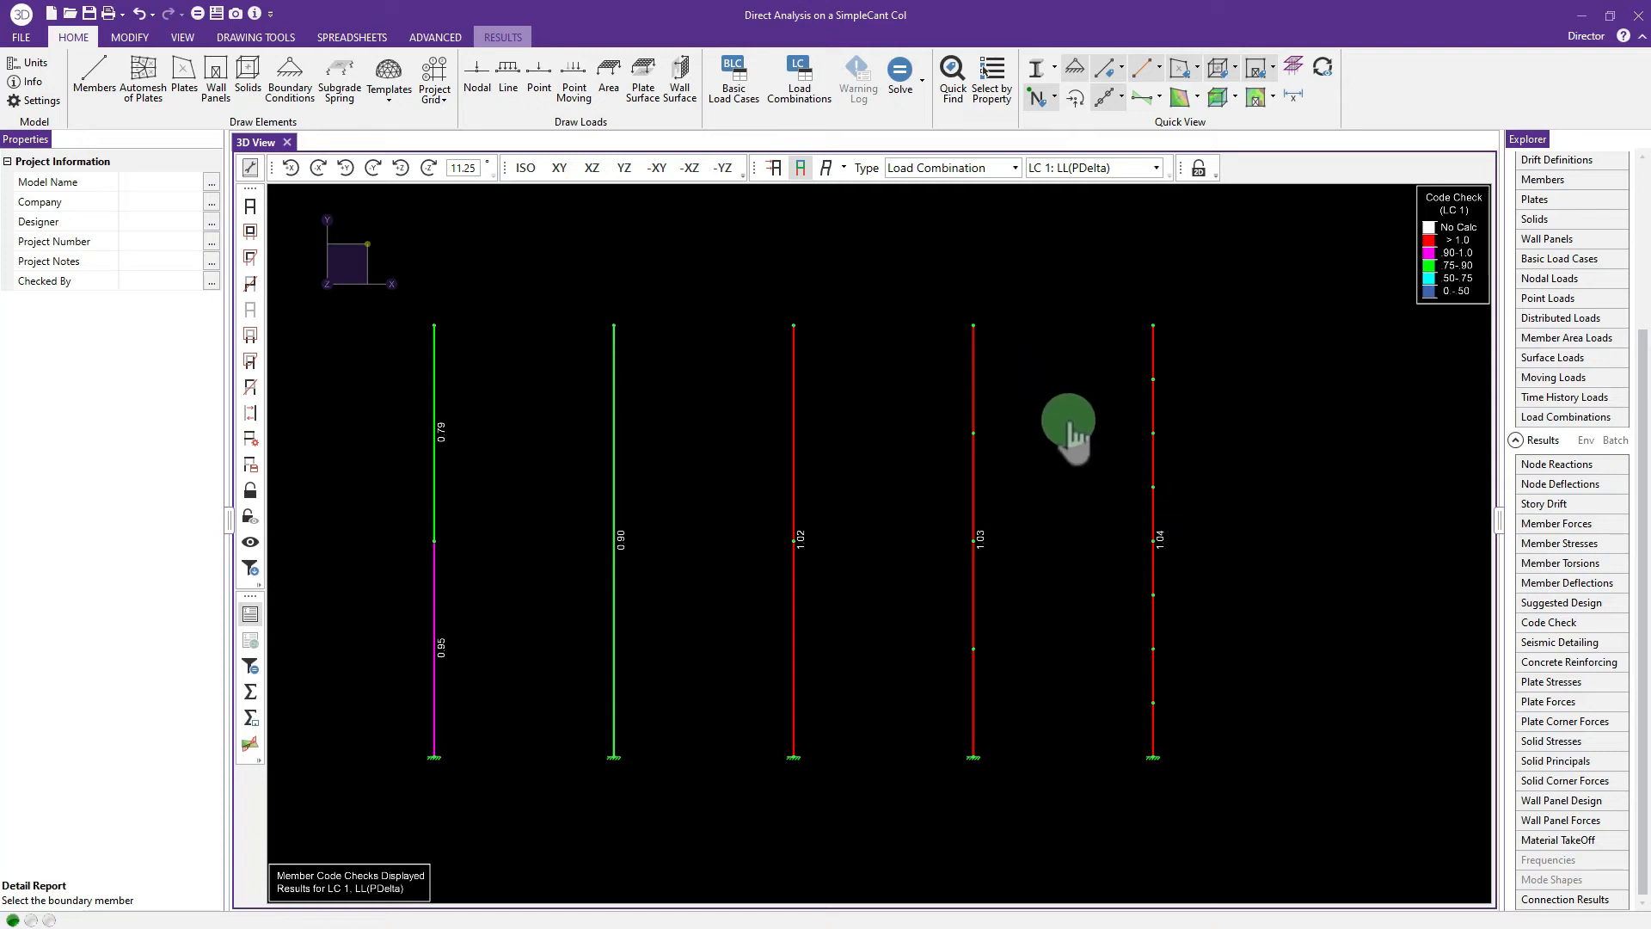
# Step: Copy the fifth column with its nodes and loads by 5 ft in global X, accepting the clearing of current results
pyautogui.scroll(-2, 1064, 425)
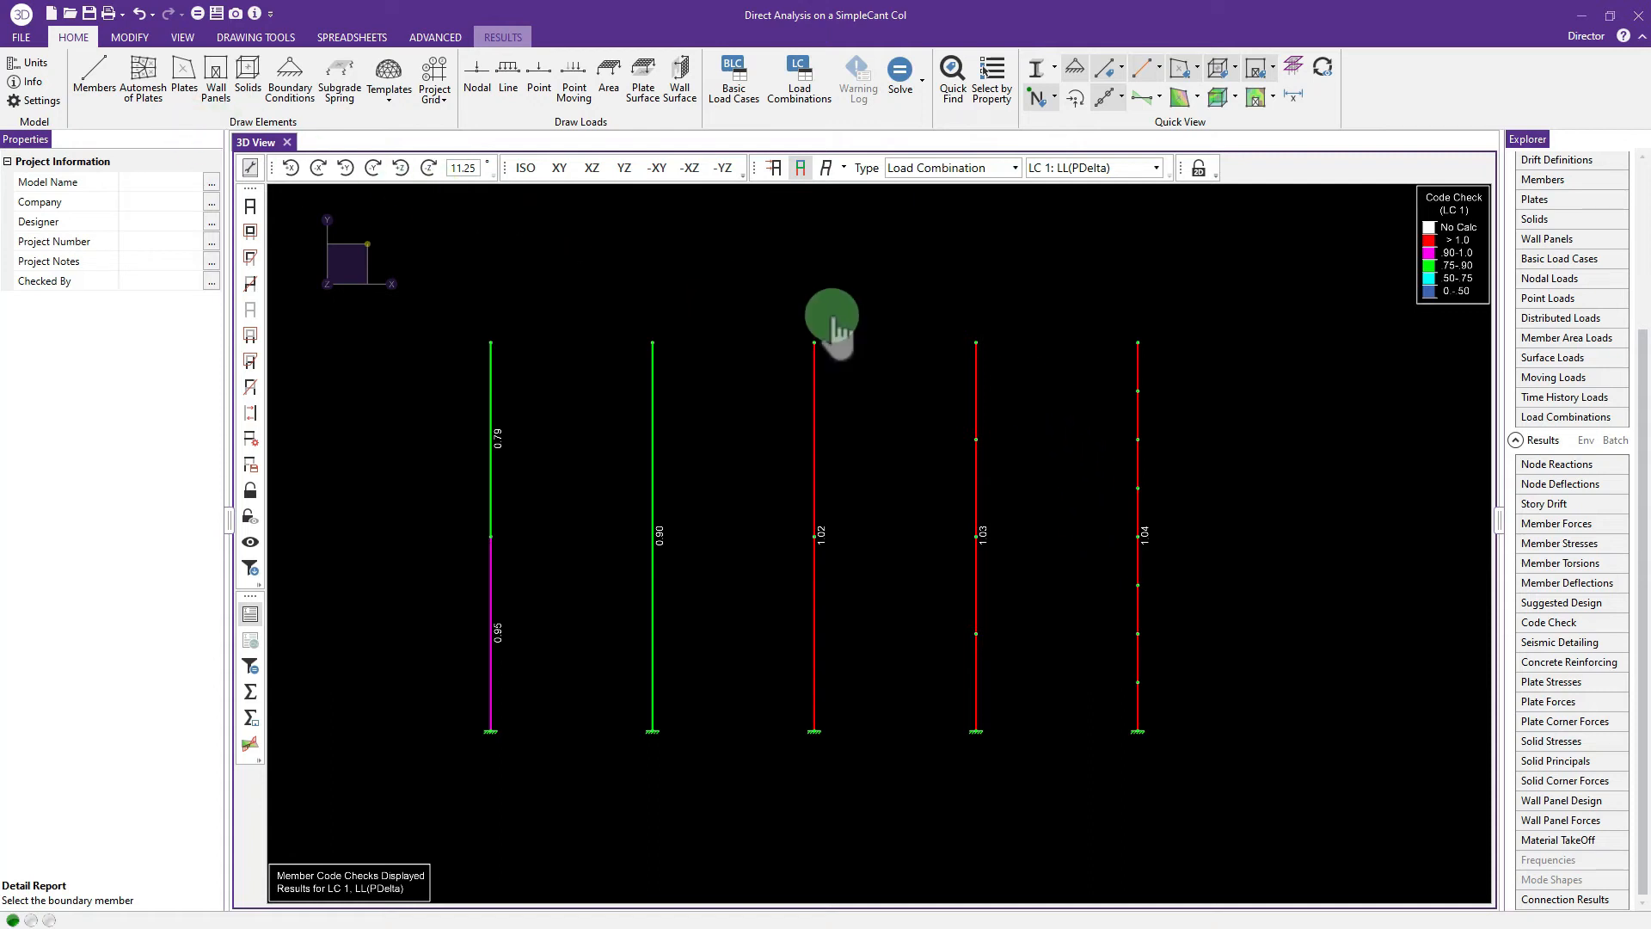
pyautogui.moveTo(1050, 261); pyautogui.dragTo(1252, 767)
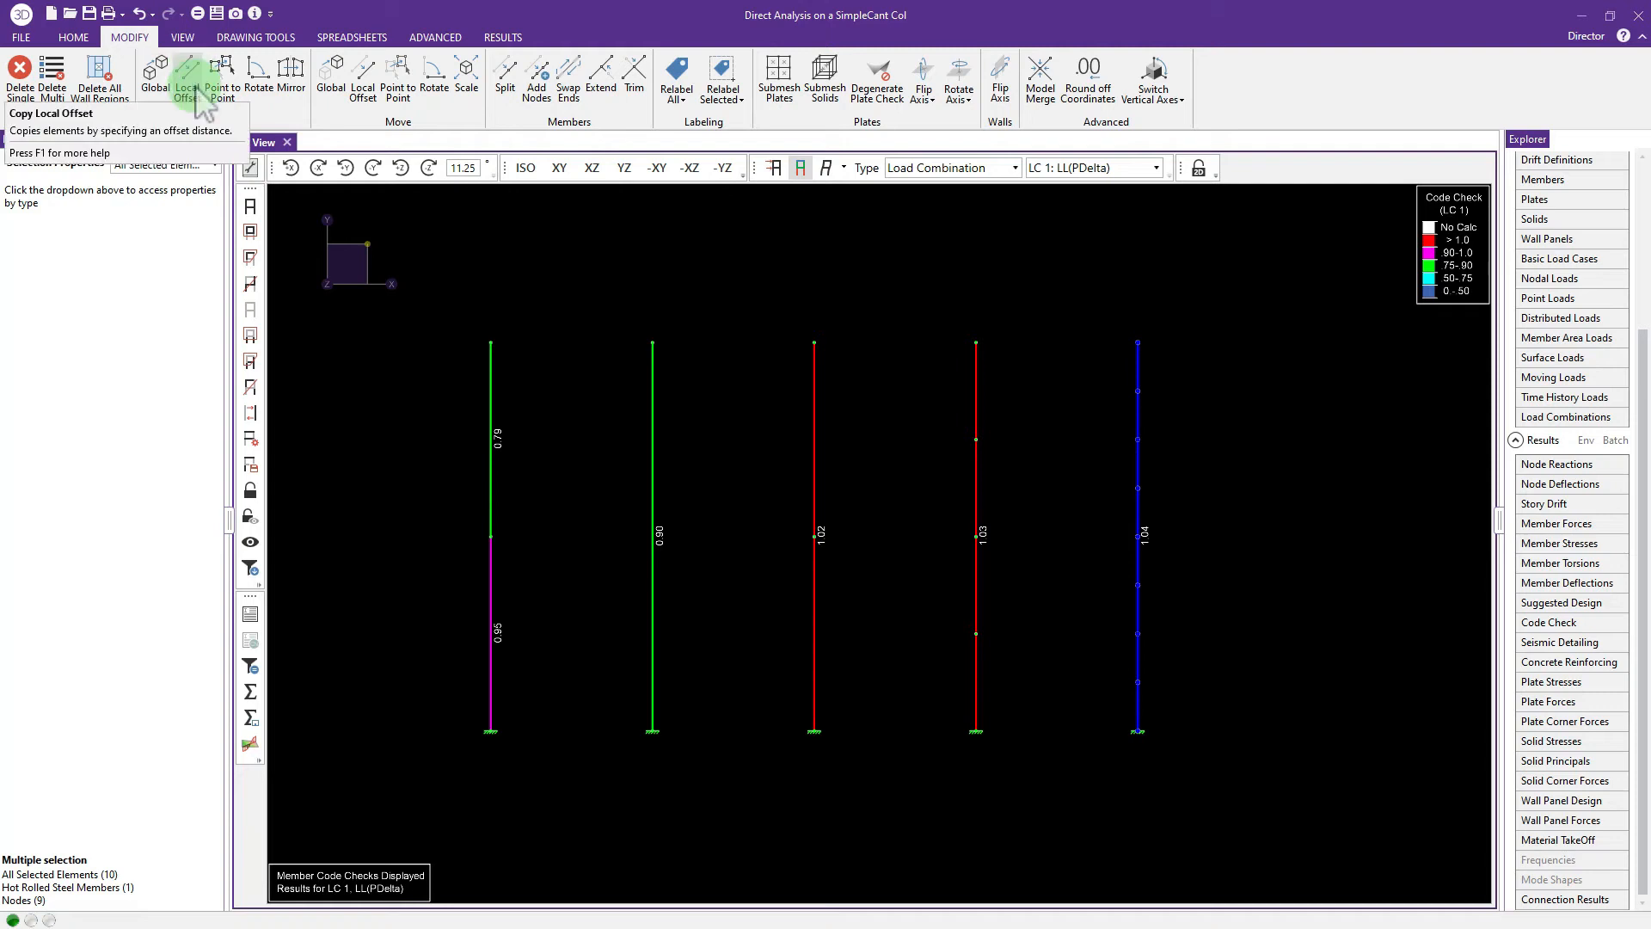
pyautogui.click(155, 74)
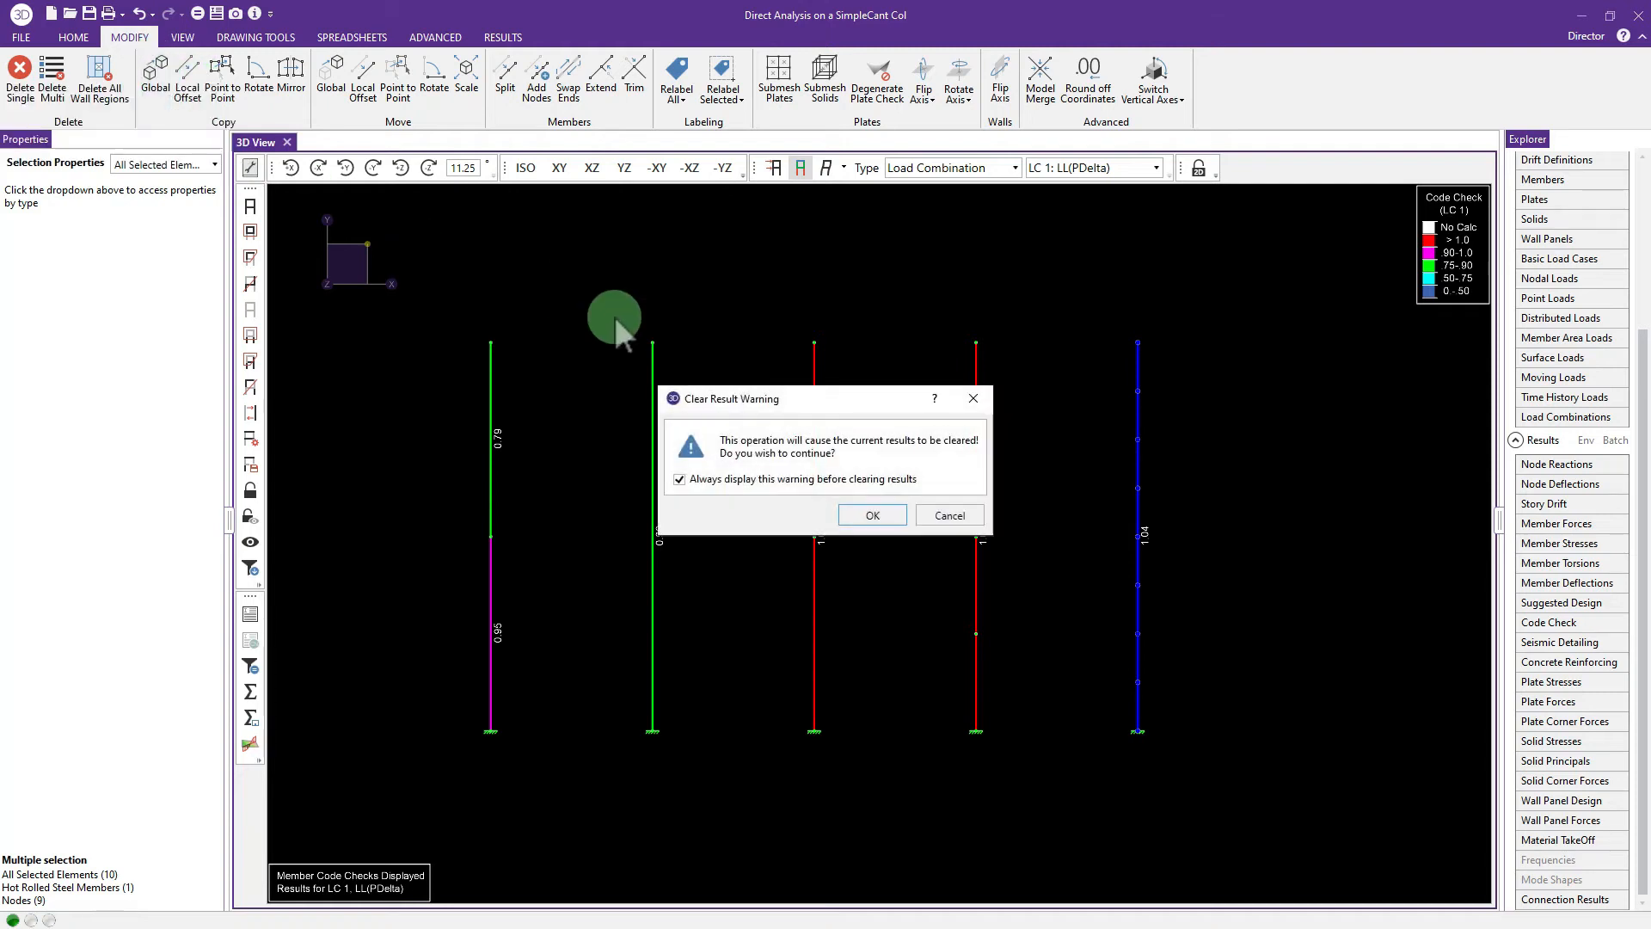
pyautogui.click(872, 514)
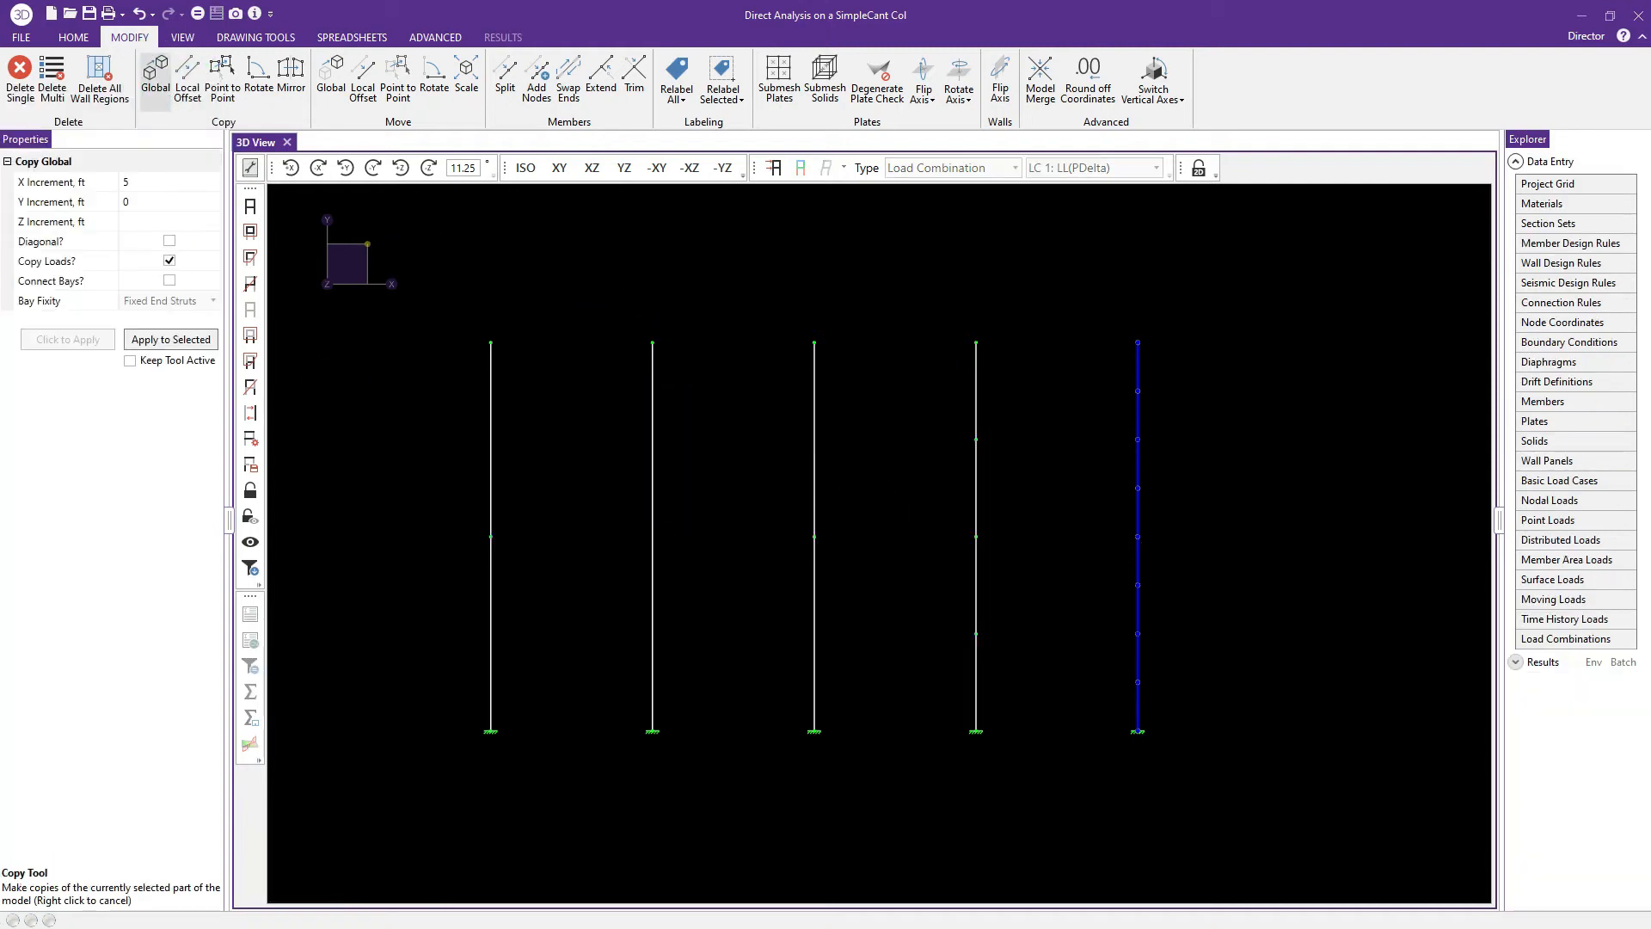
pyautogui.click(155, 339)
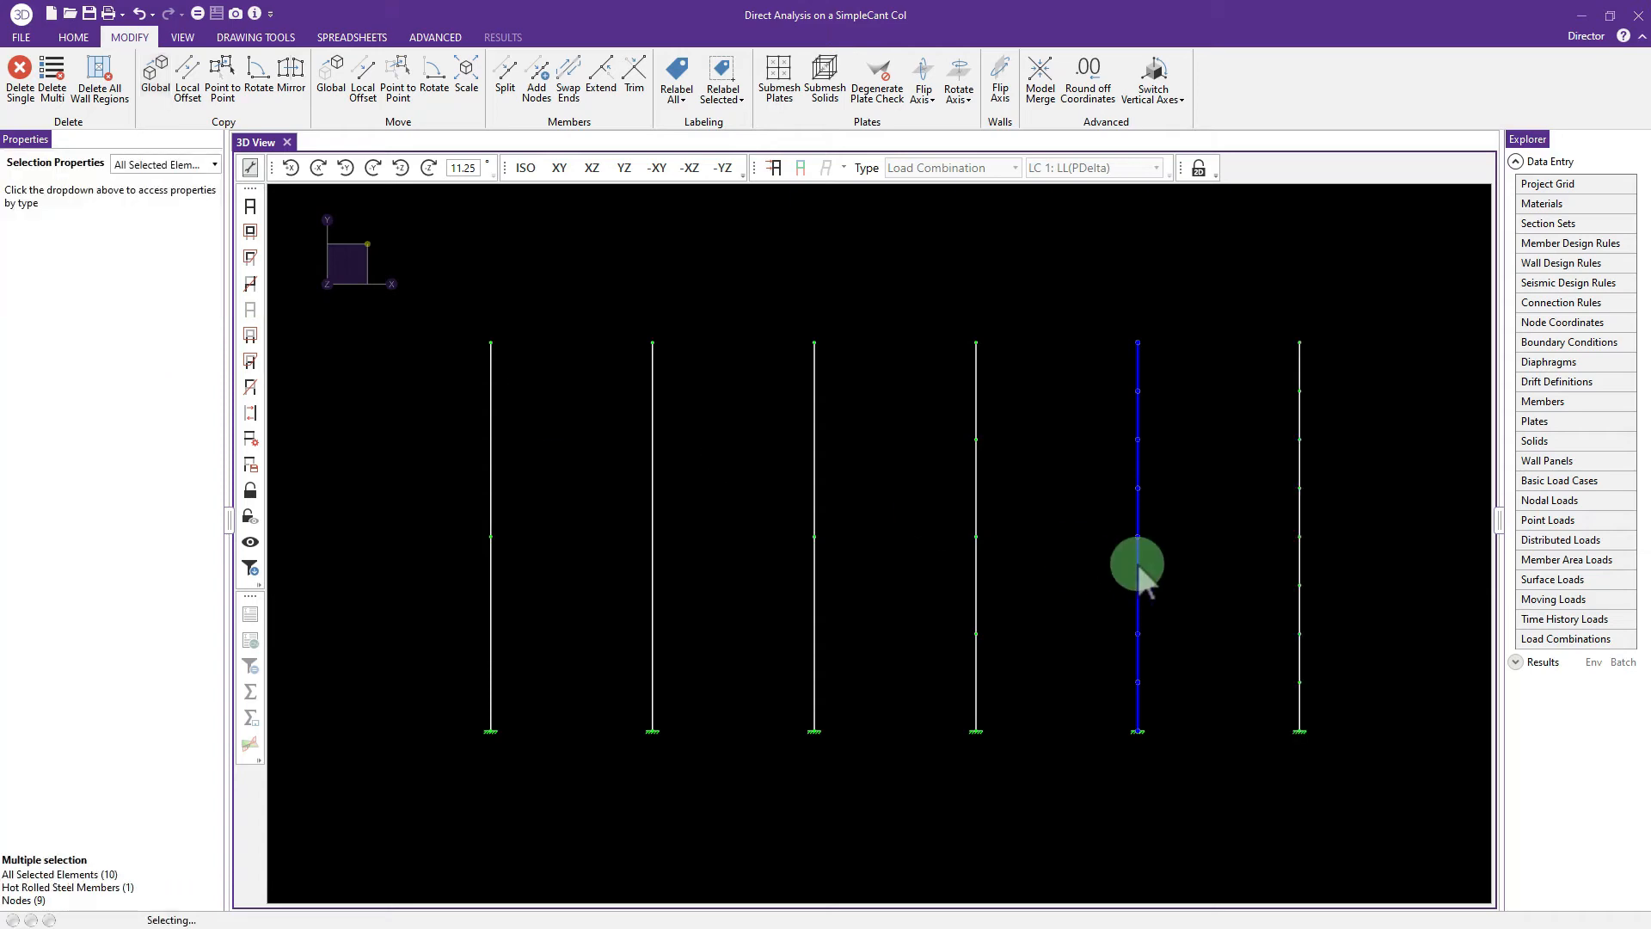
# Step: Compare AISC wide-flange shapes W14X43, W14X53 and W14X30 for the copied sixth column and assign it W14X43
pyautogui.click(1301, 513)
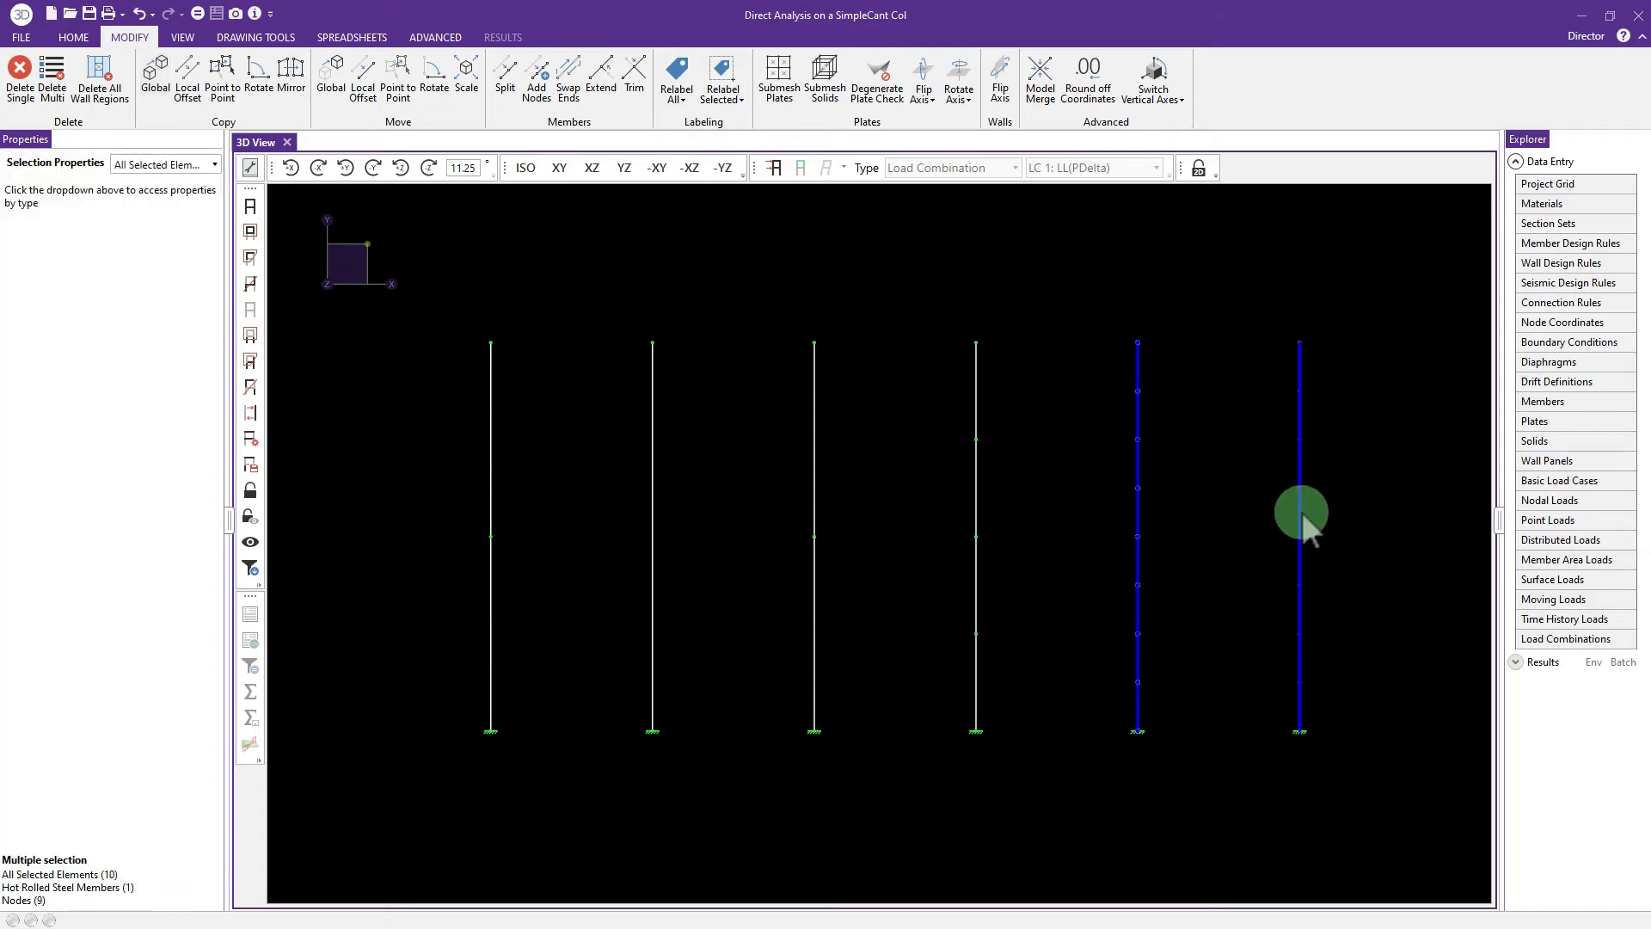
pyautogui.click(1272, 514)
pyautogui.click(1301, 515)
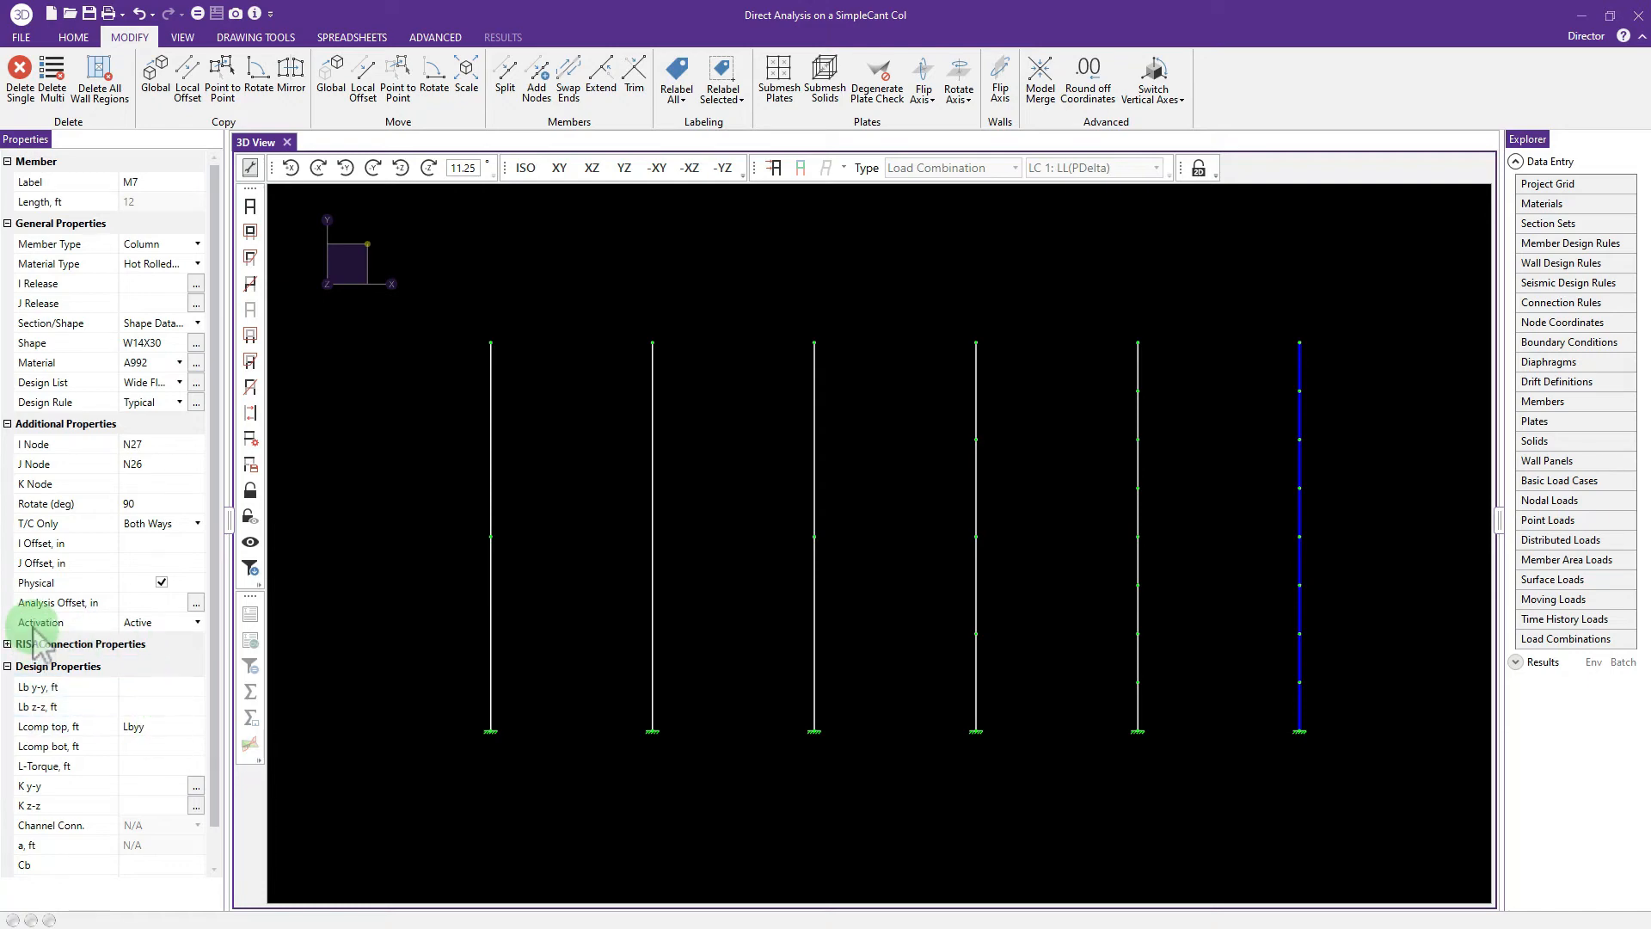
pyautogui.click(196, 344)
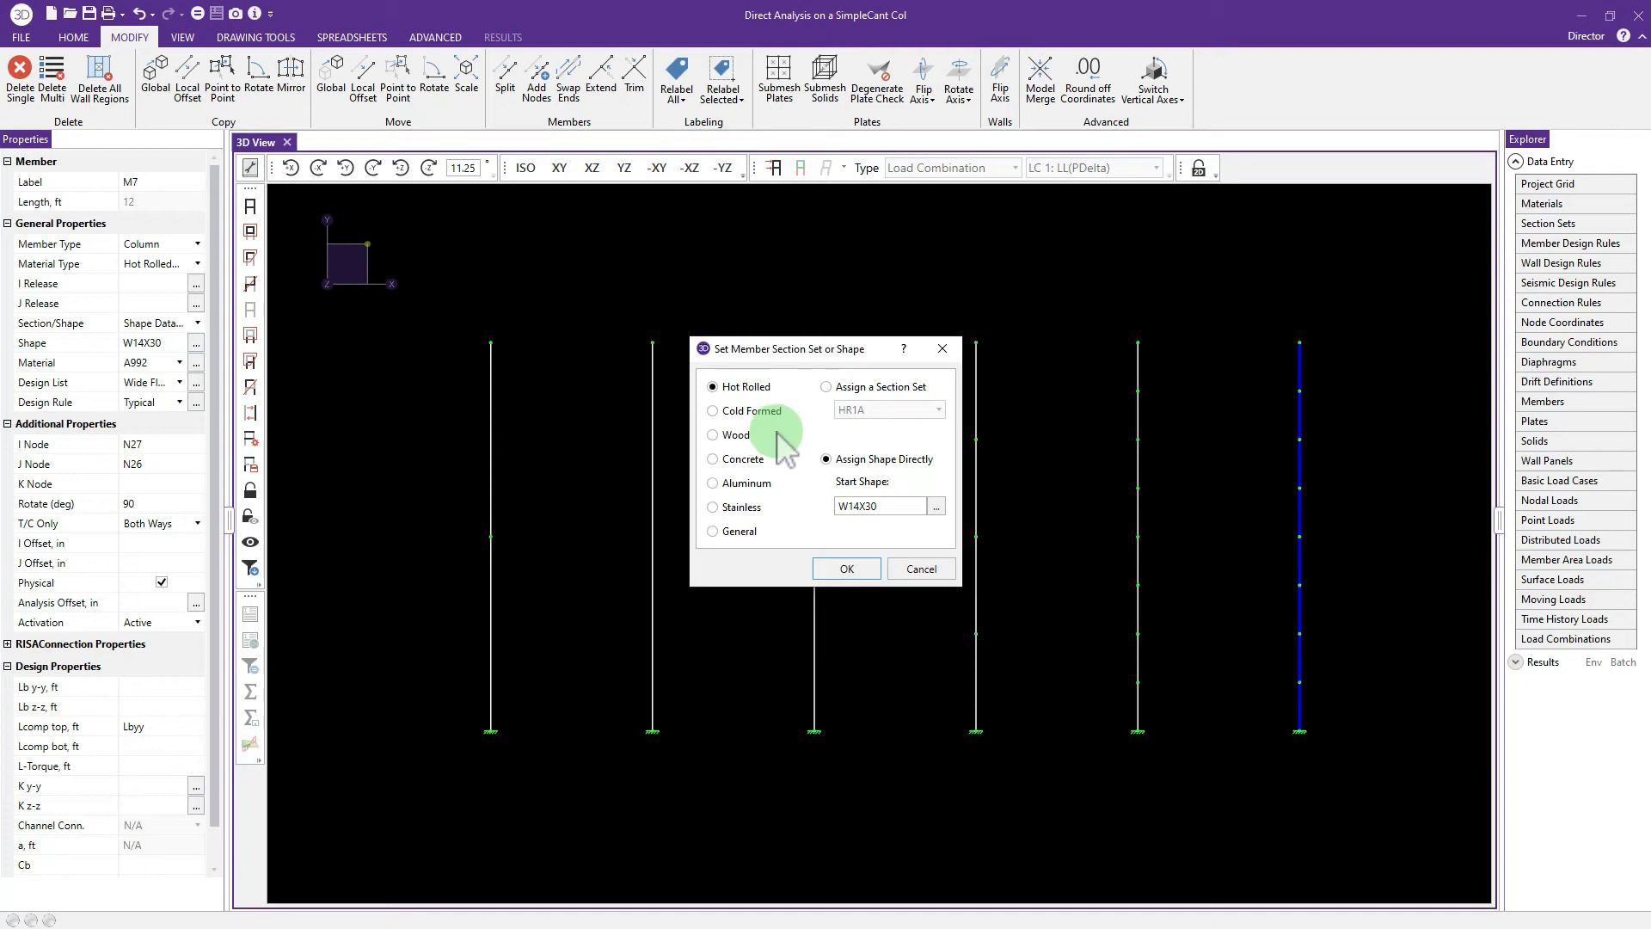
pyautogui.click(936, 506)
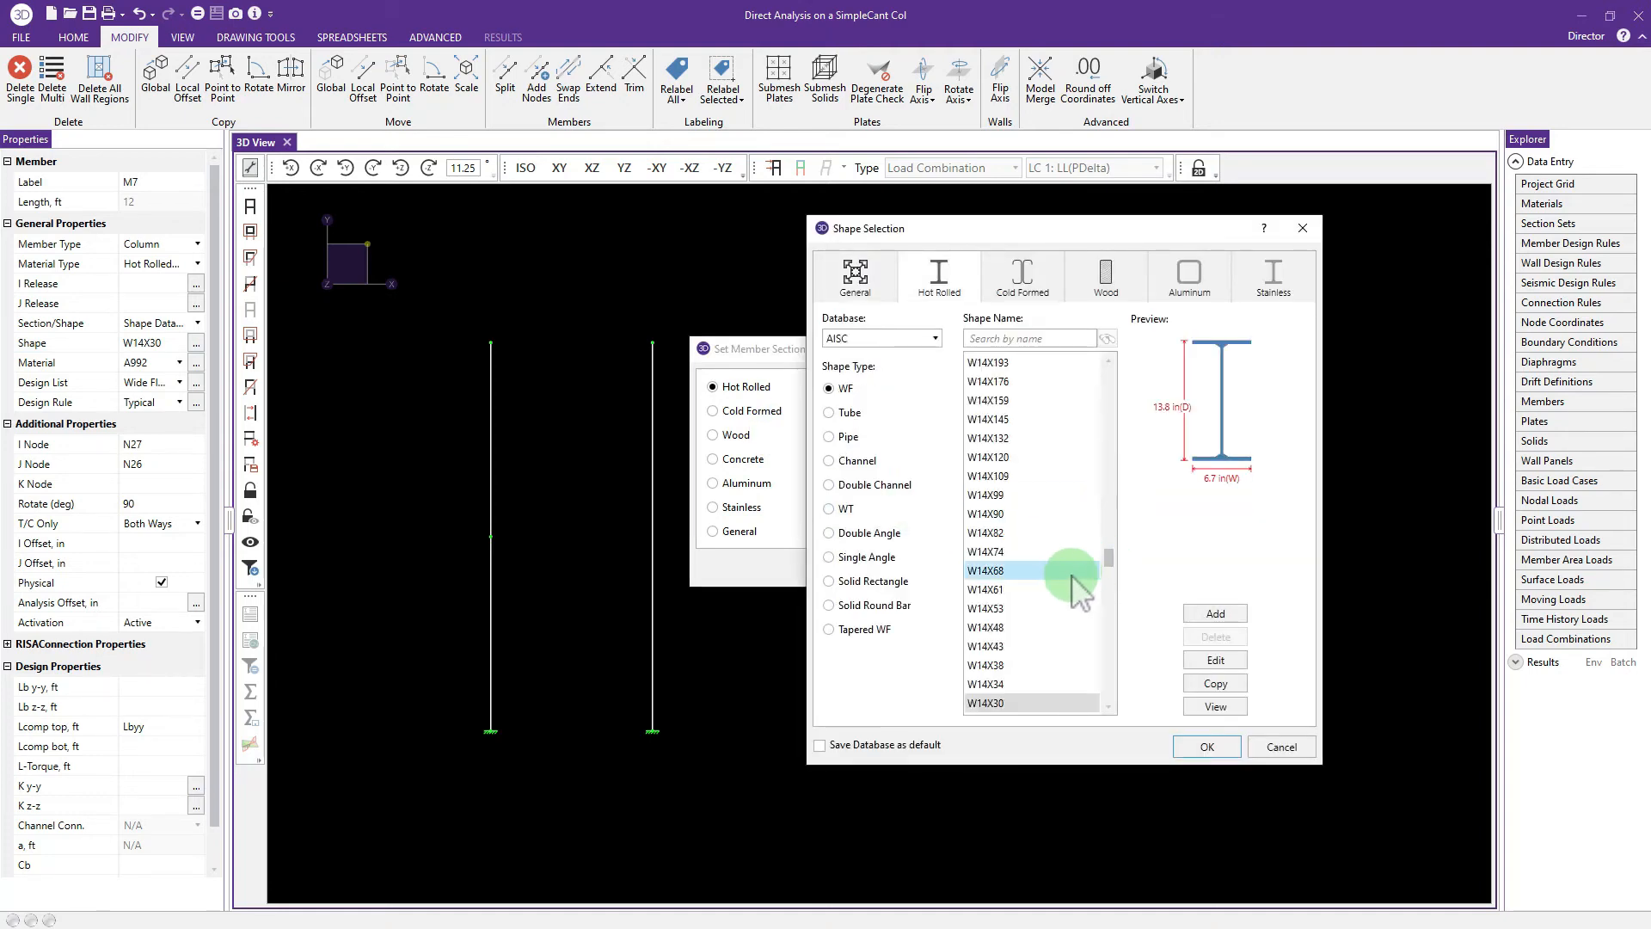
pyautogui.scroll(-1, 1075, 598)
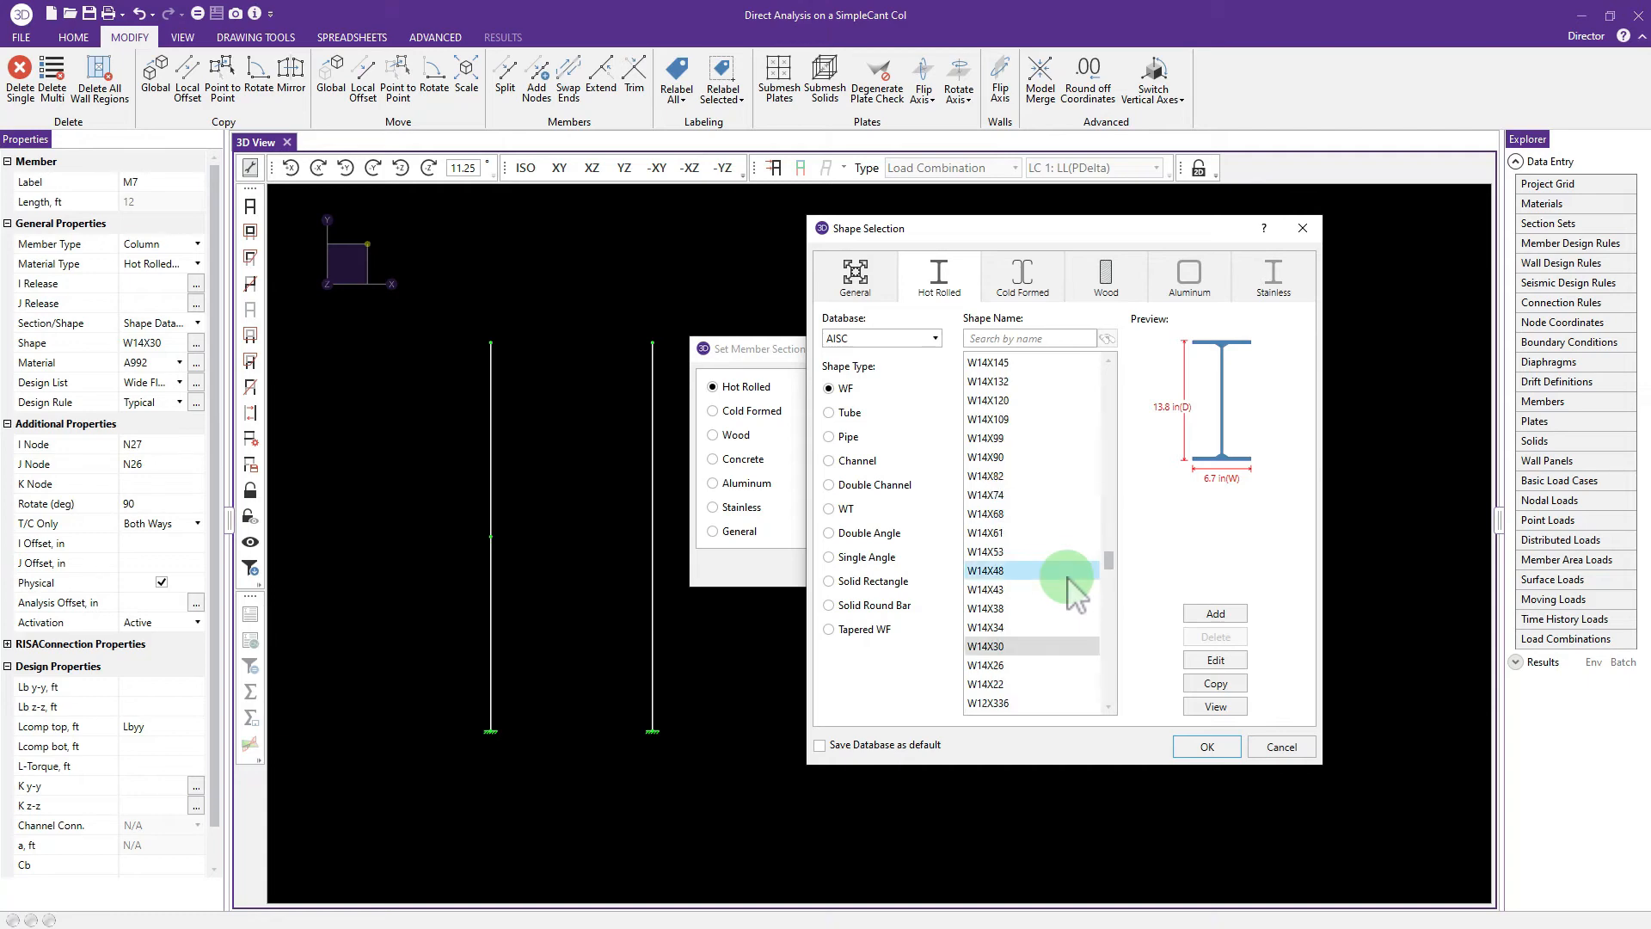
pyautogui.click(1011, 589)
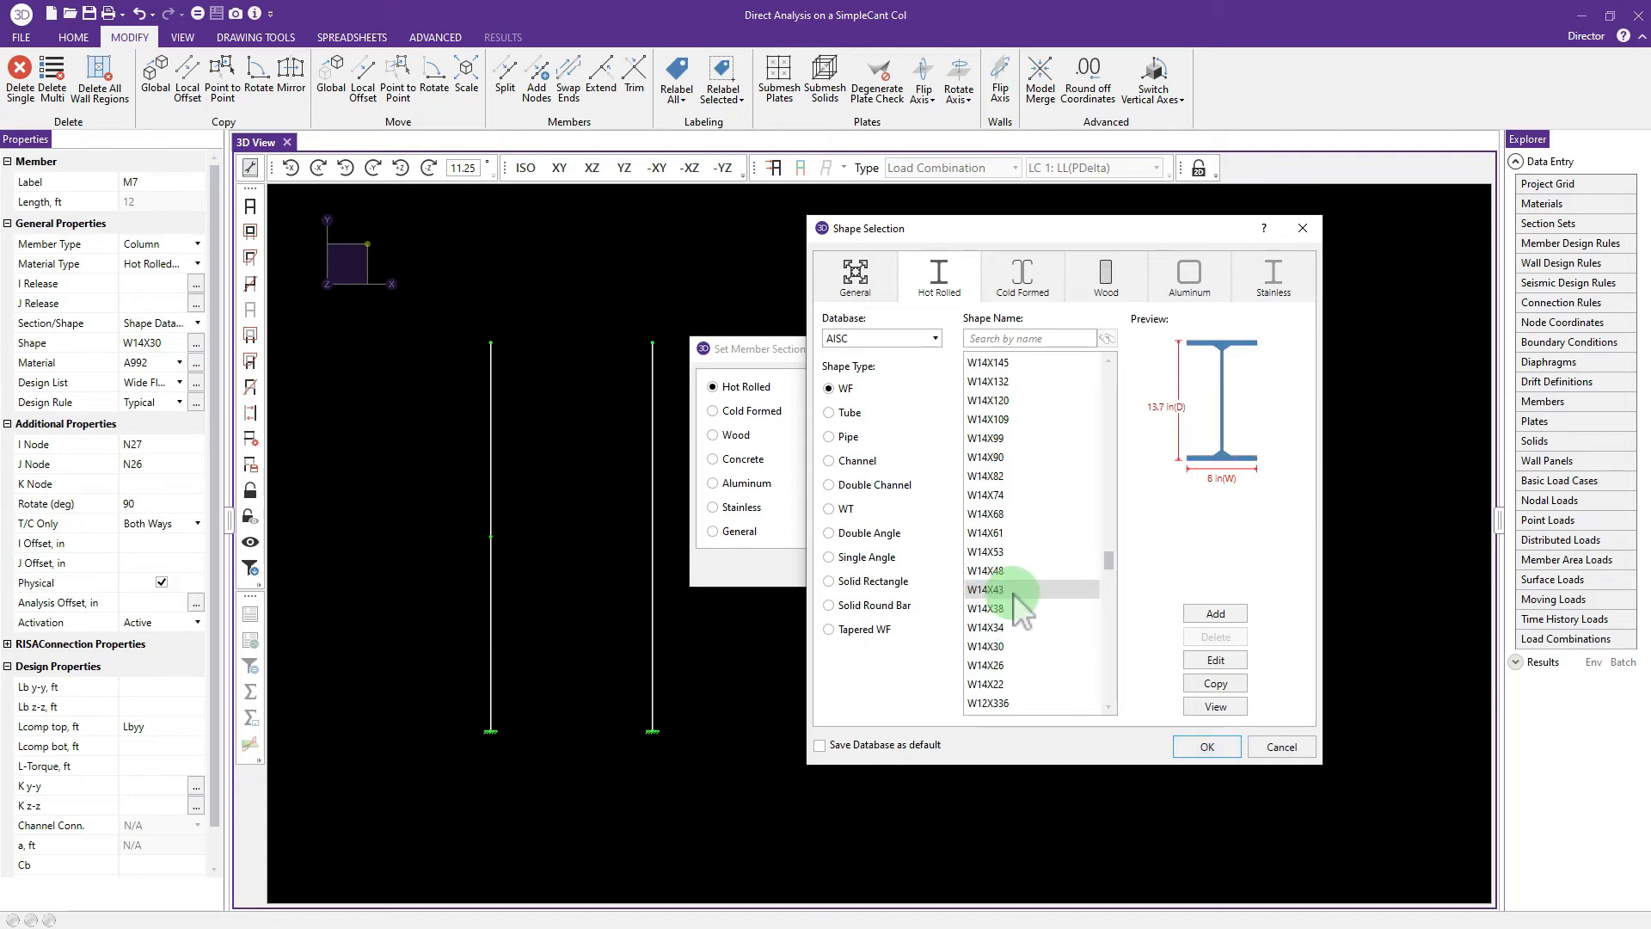
pyautogui.click(1230, 746)
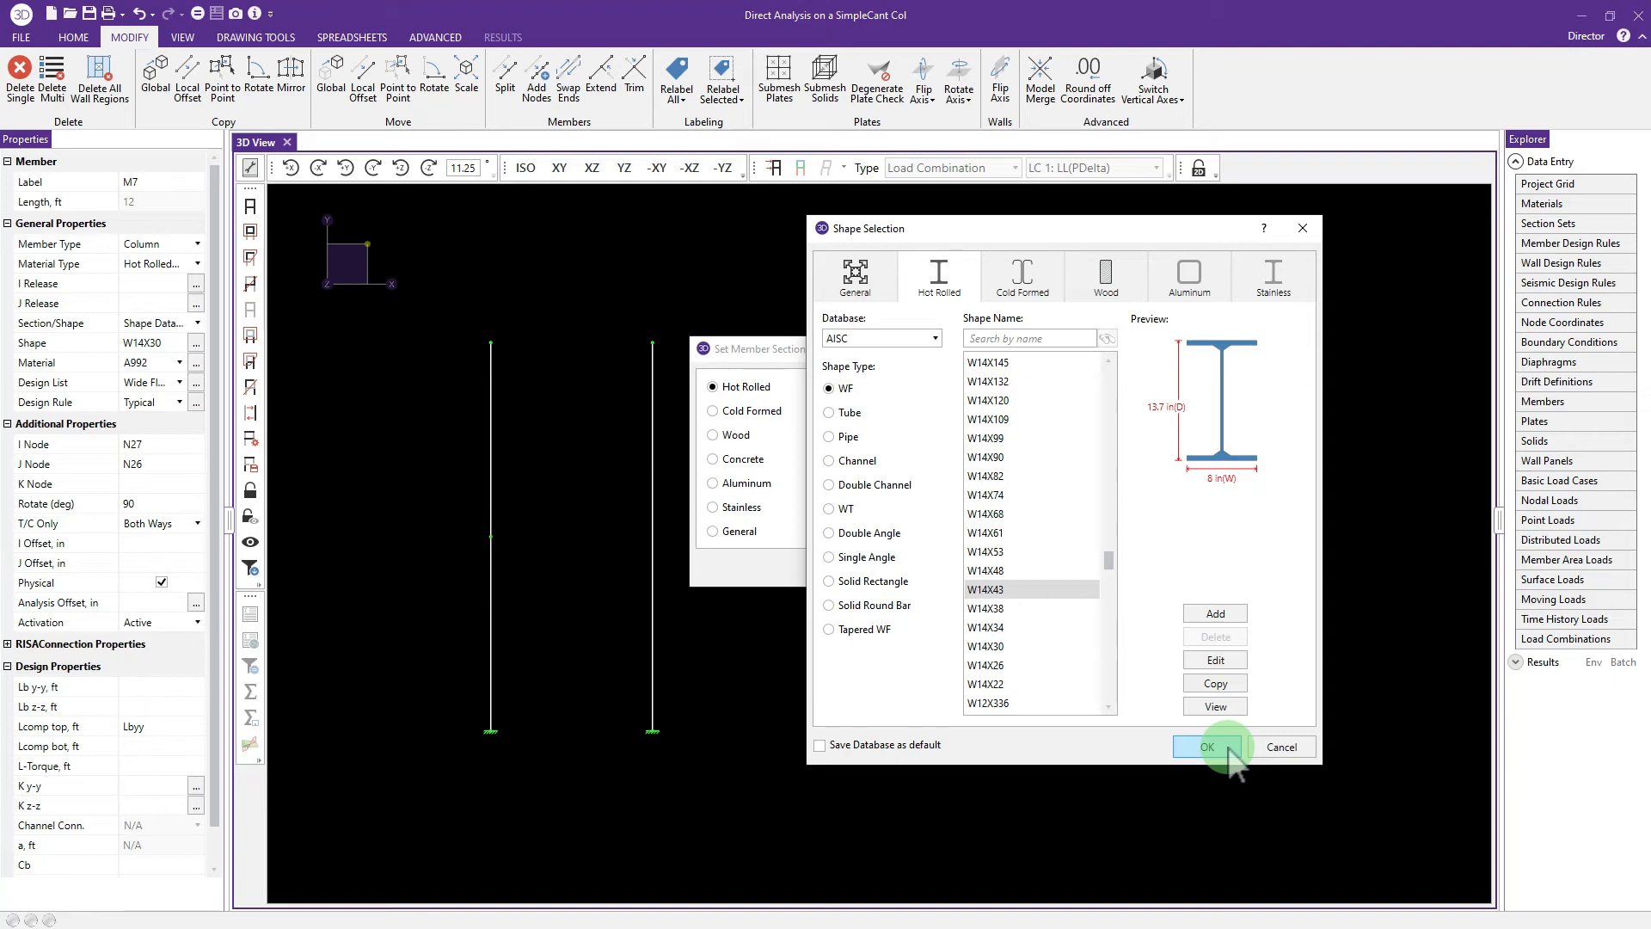
pyautogui.click(993, 552)
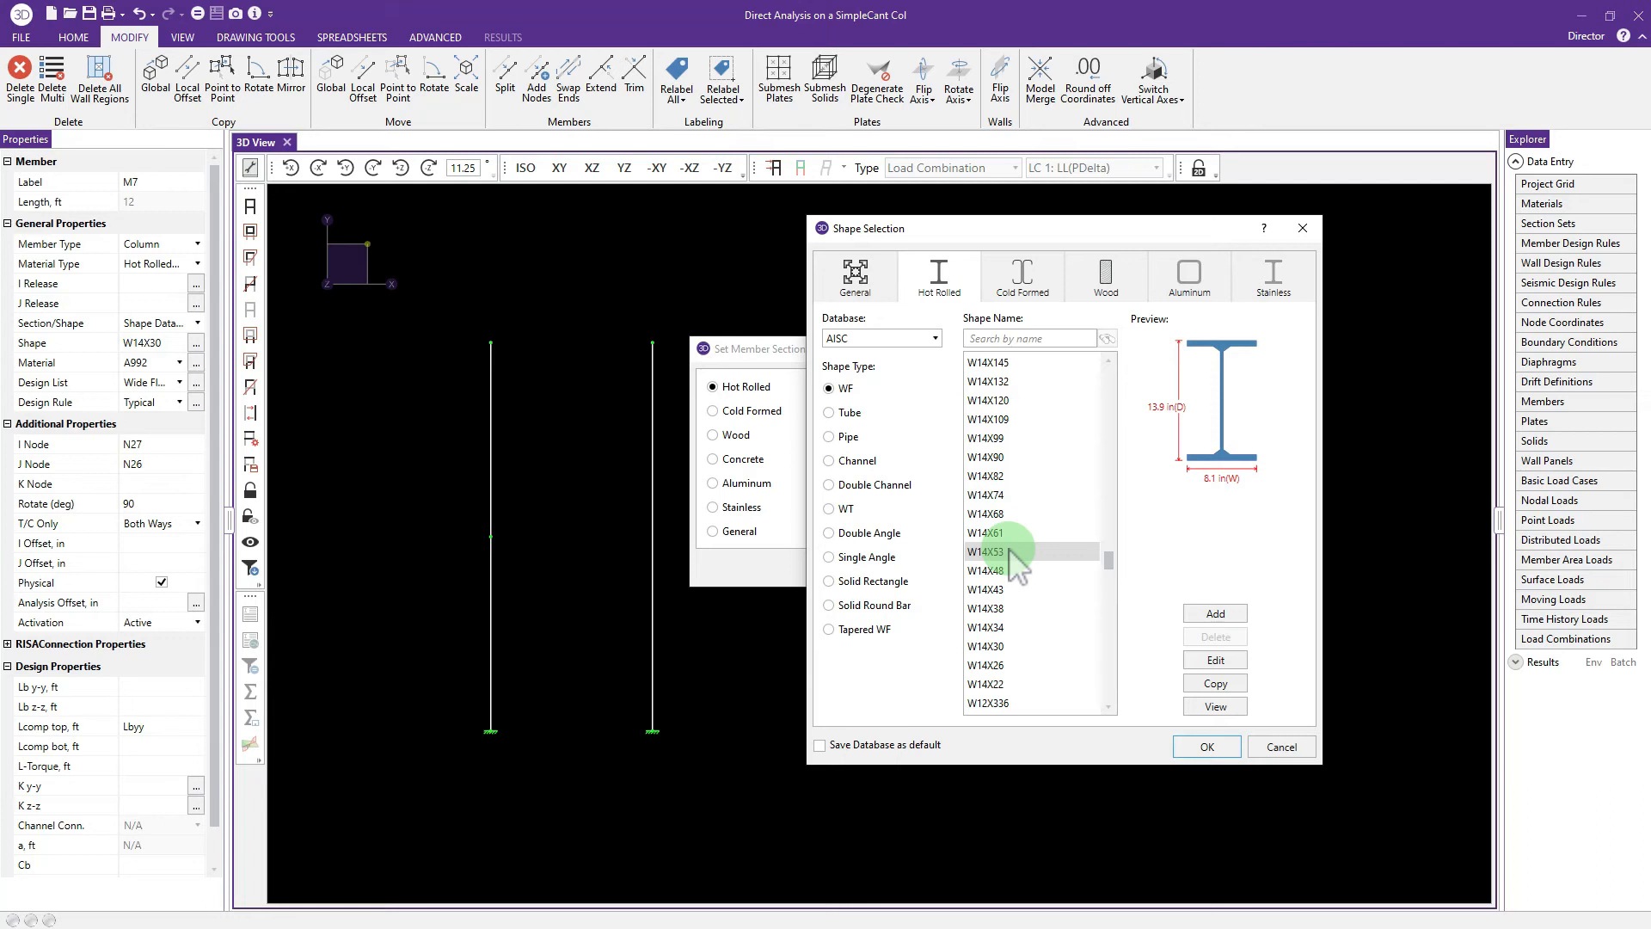
pyautogui.click(989, 589)
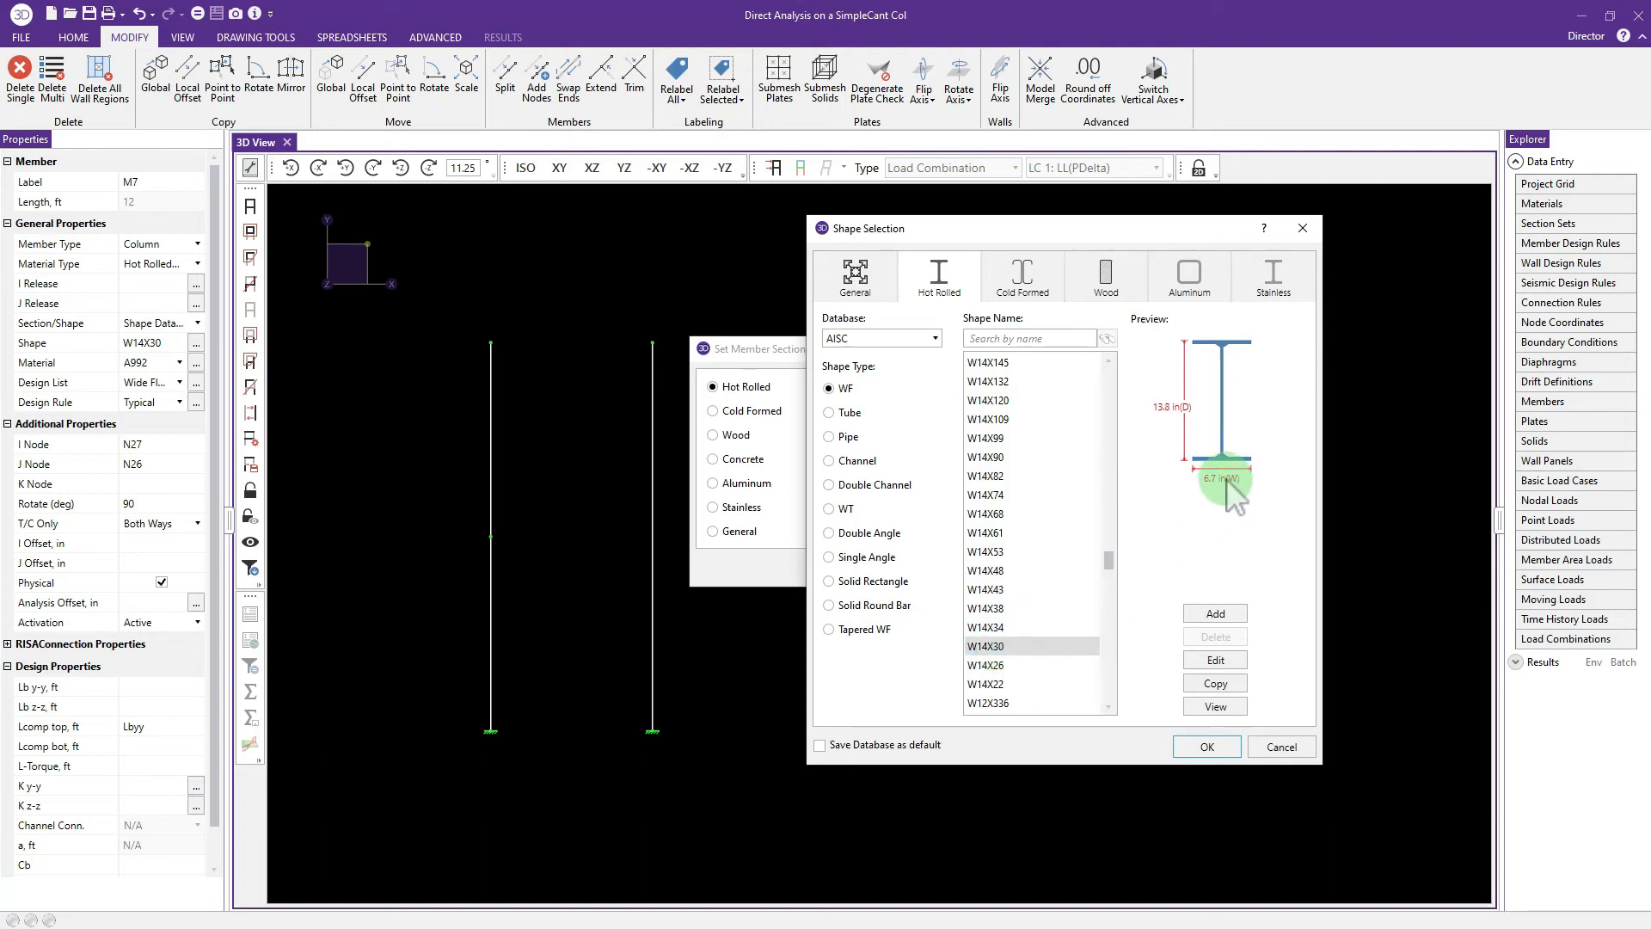
pyautogui.click(1017, 591)
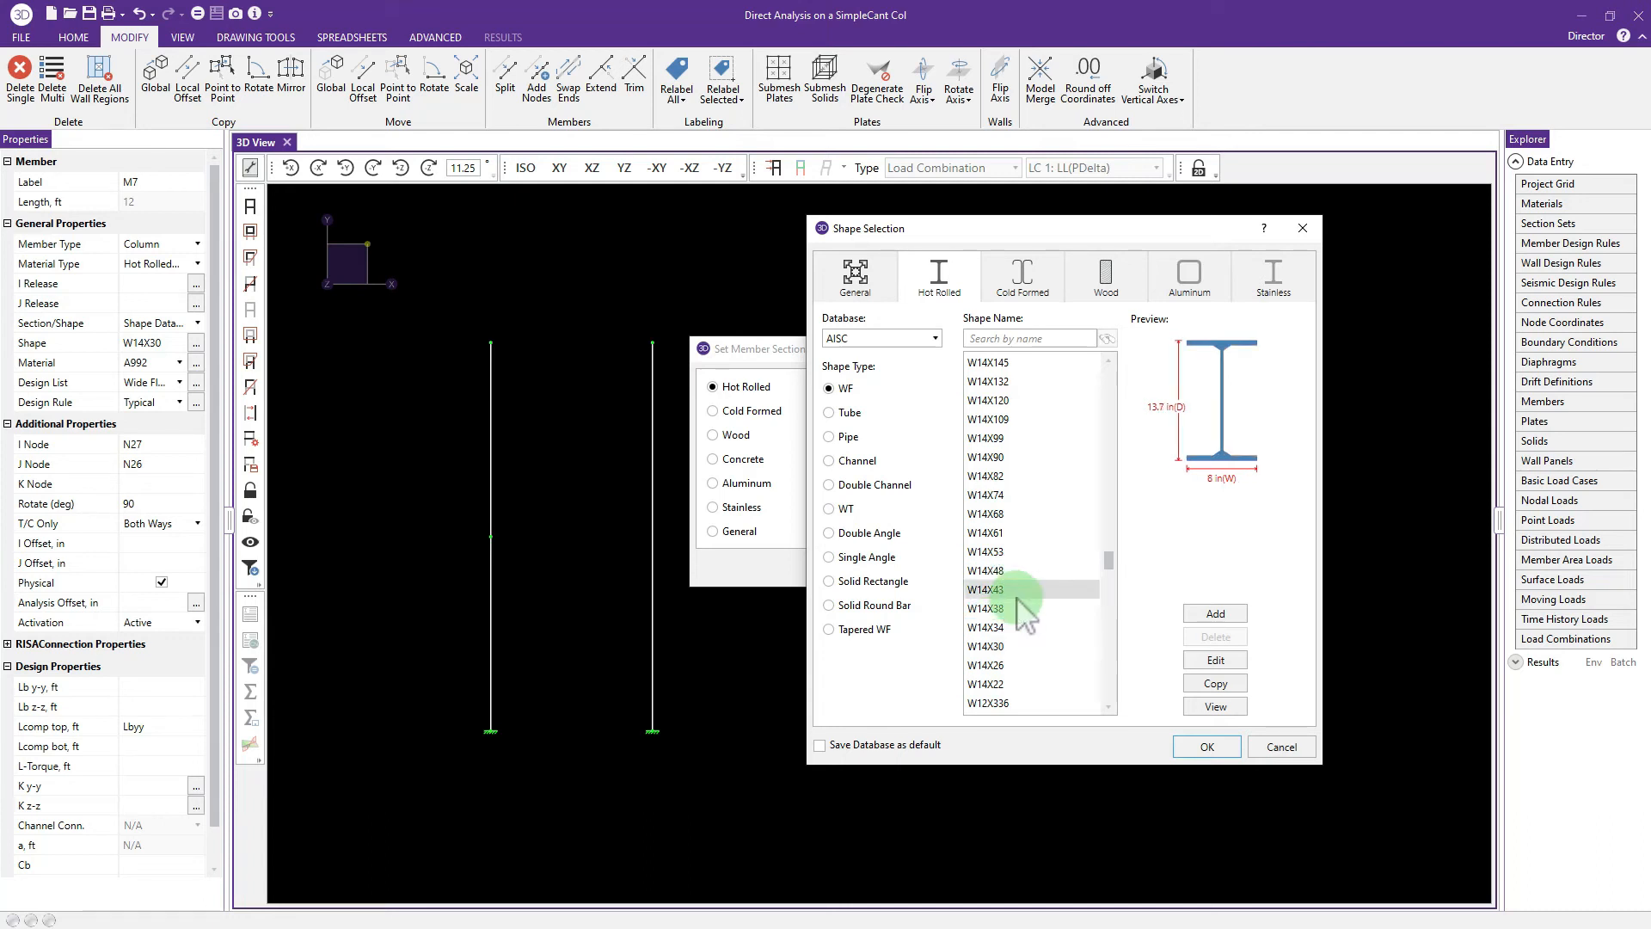
pyautogui.click(1208, 746)
pyautogui.click(842, 569)
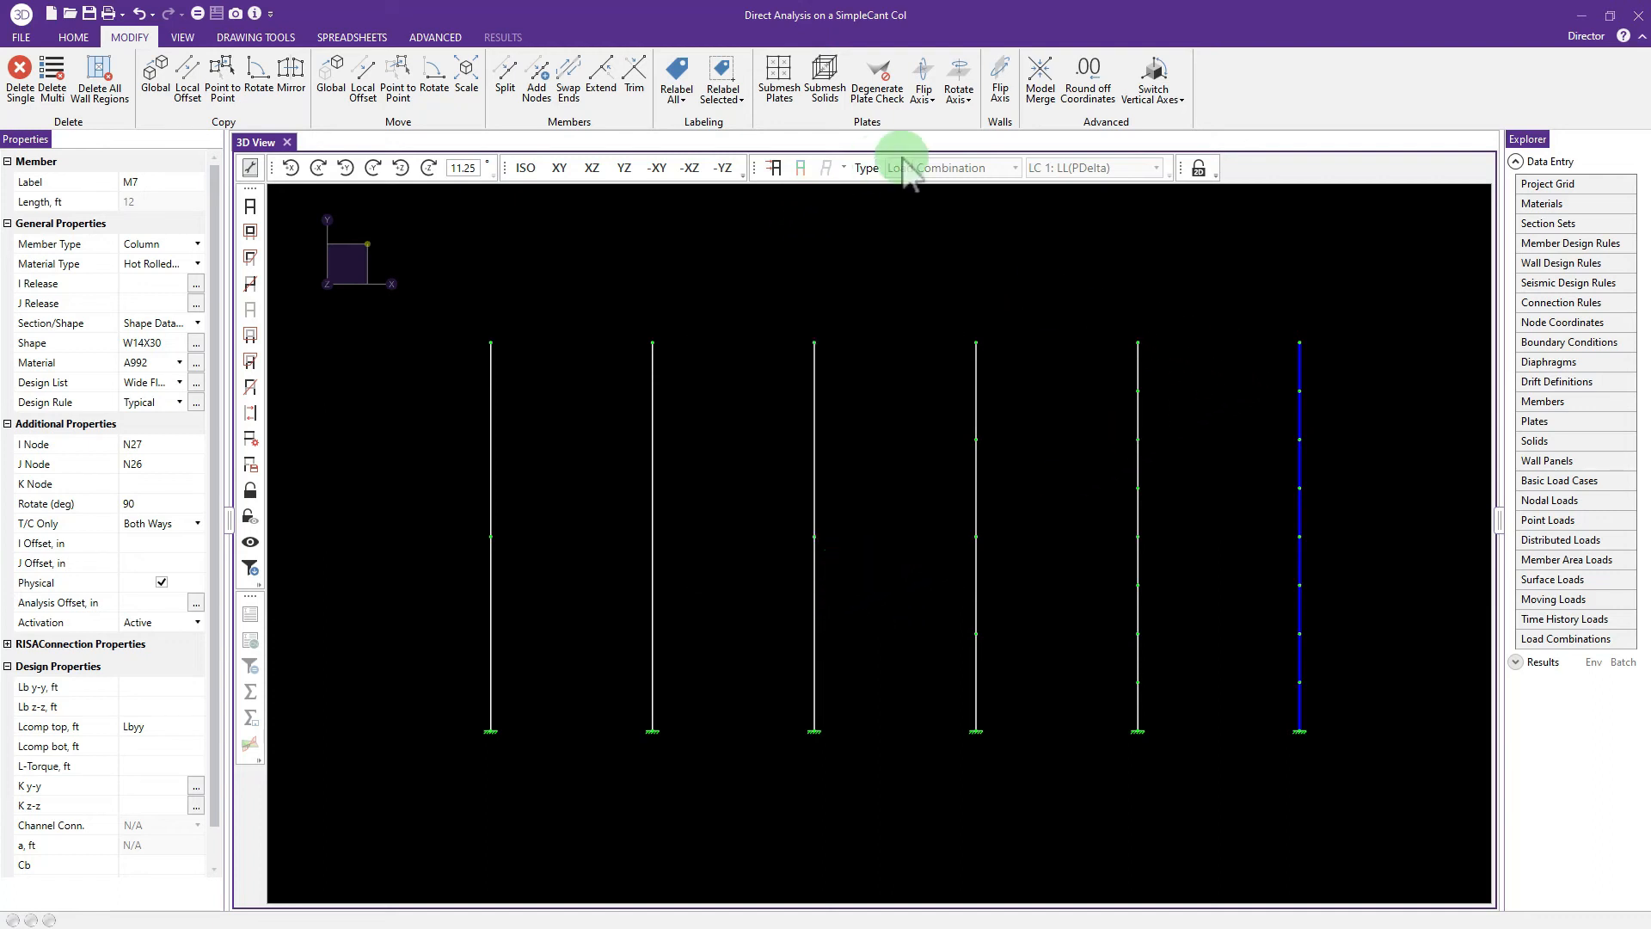
# Step: Display the LC 1: LL(PDelta) loads on the columns, clear the selection, solve that load combination and dismiss the node reactions
pyautogui.click(775, 168)
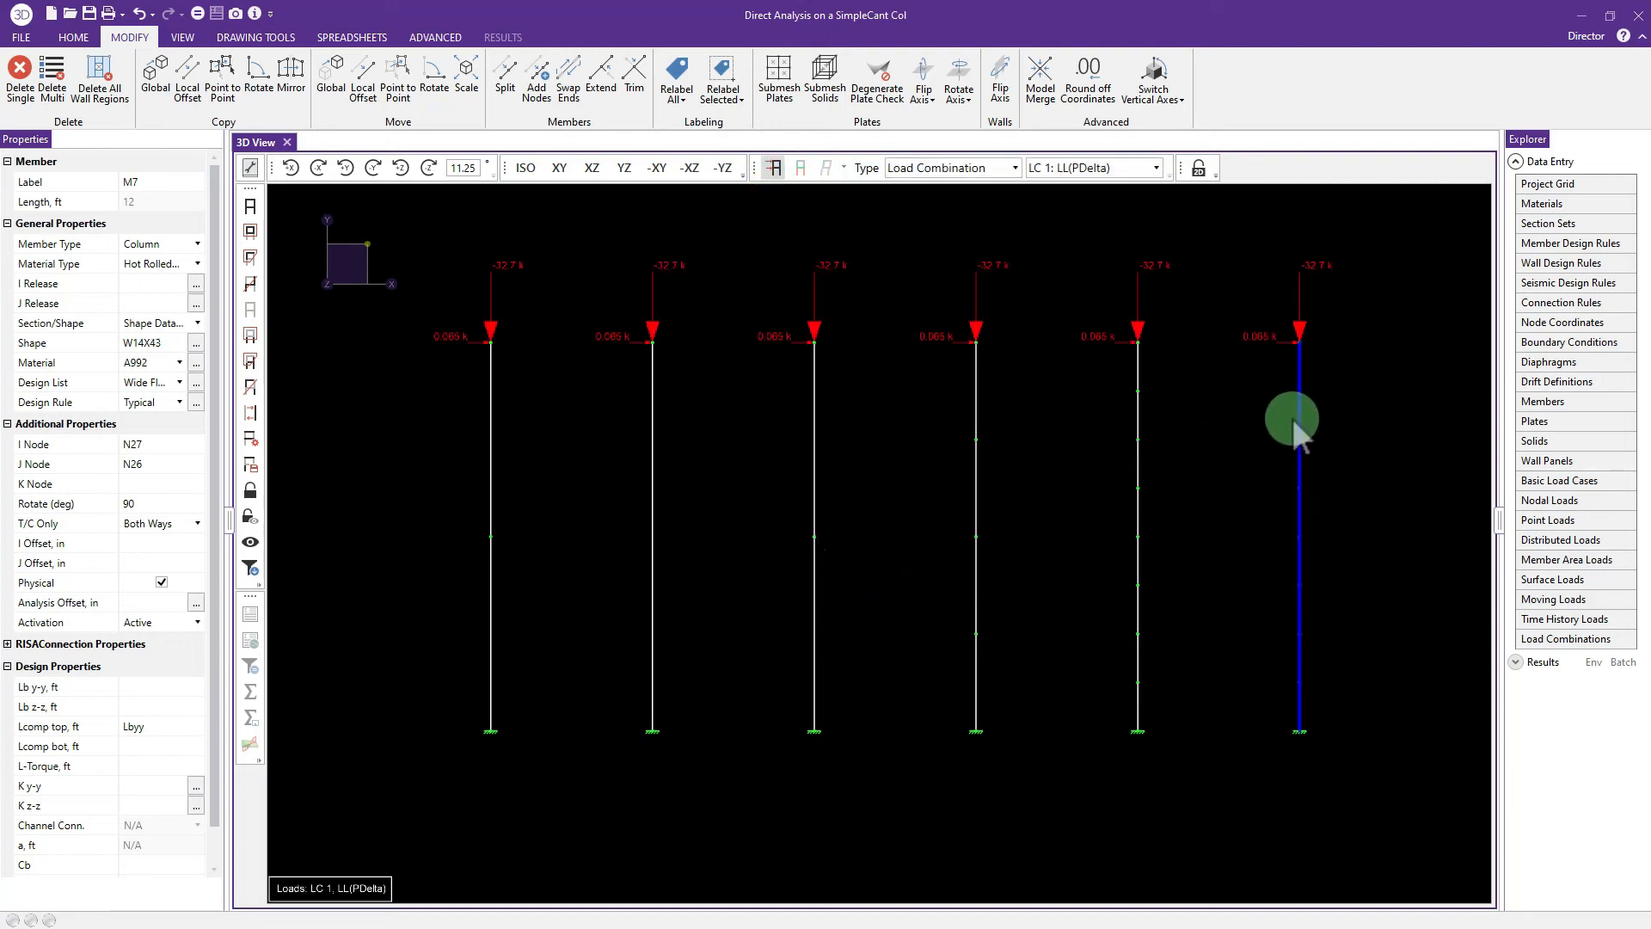
pyautogui.click(1245, 437)
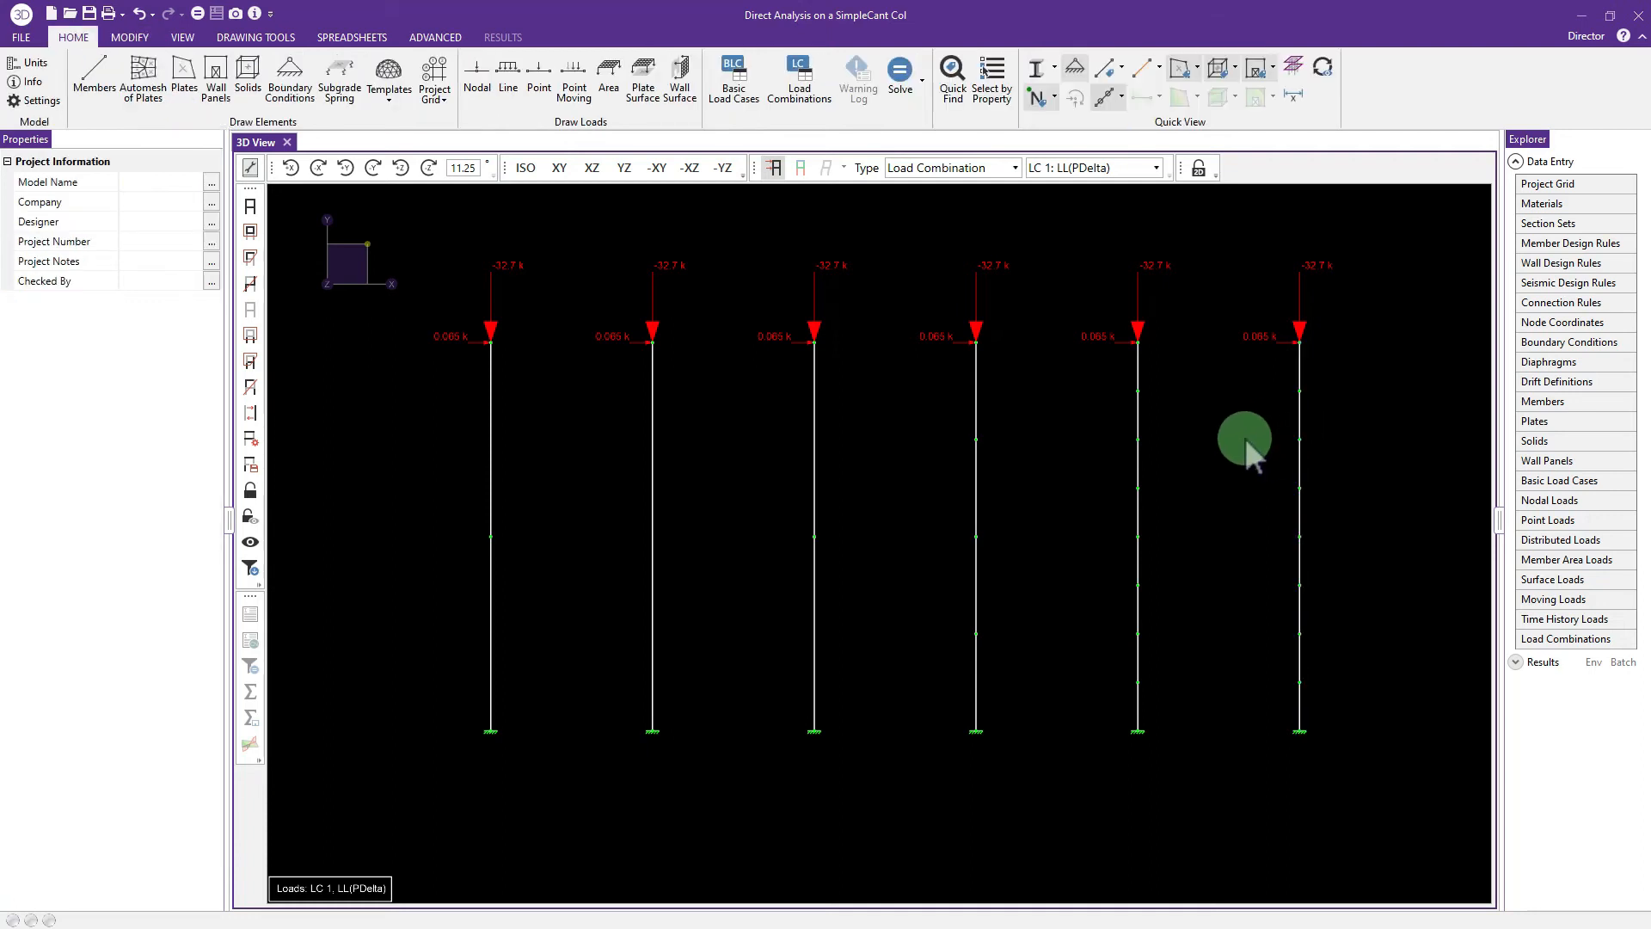
pyautogui.click(901, 73)
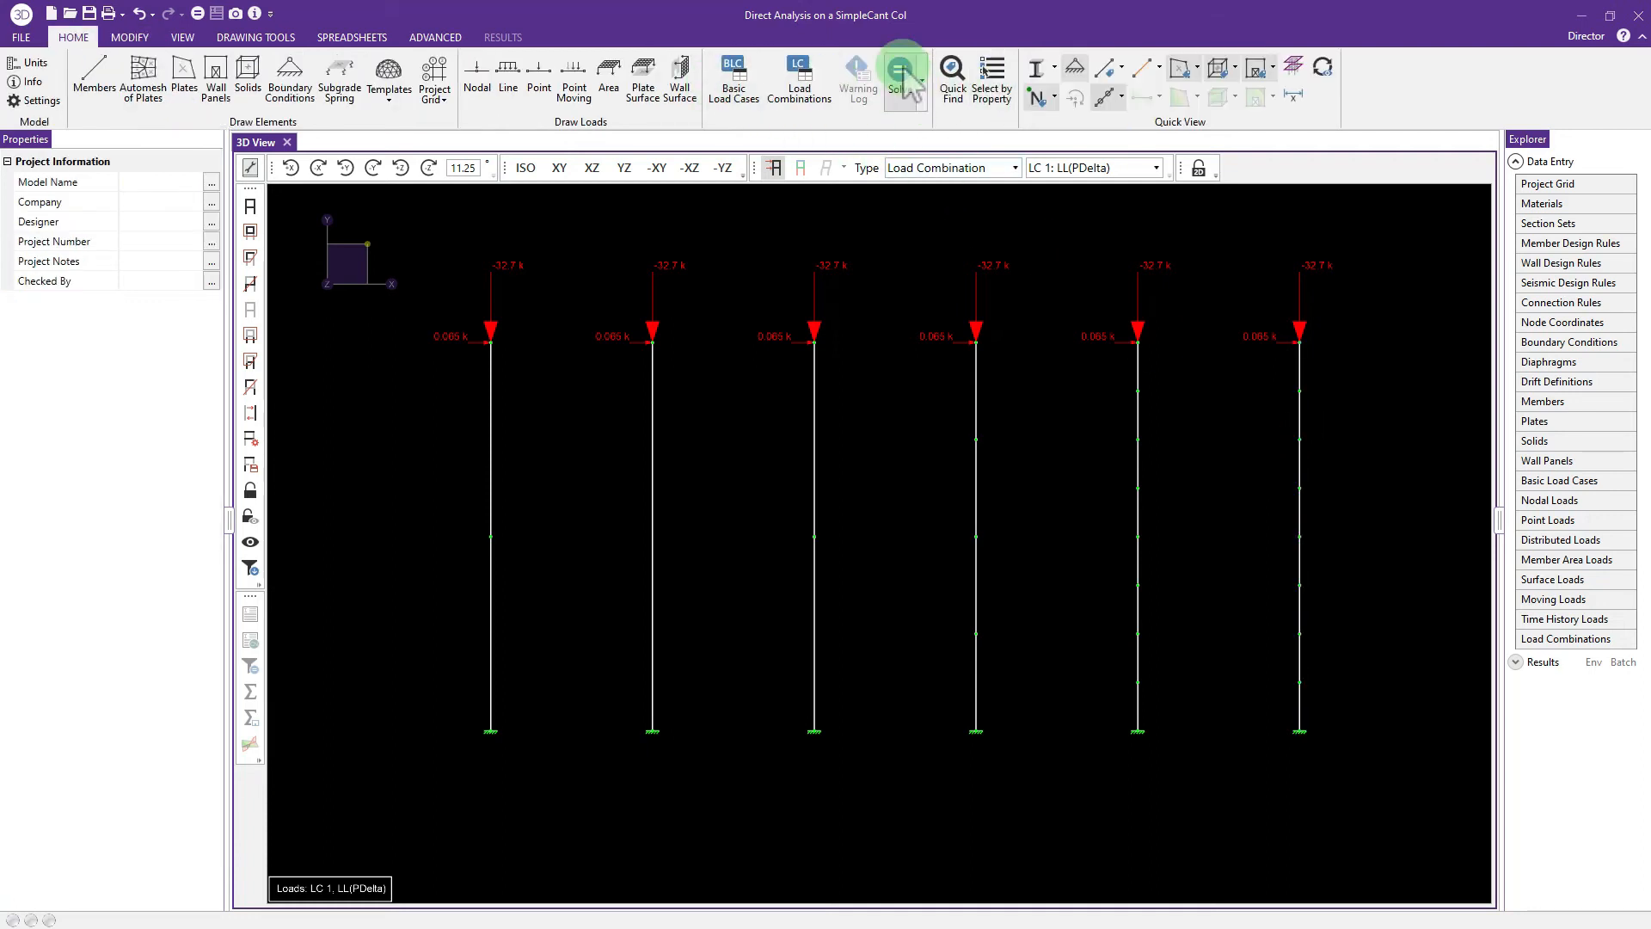
pyautogui.click(851, 572)
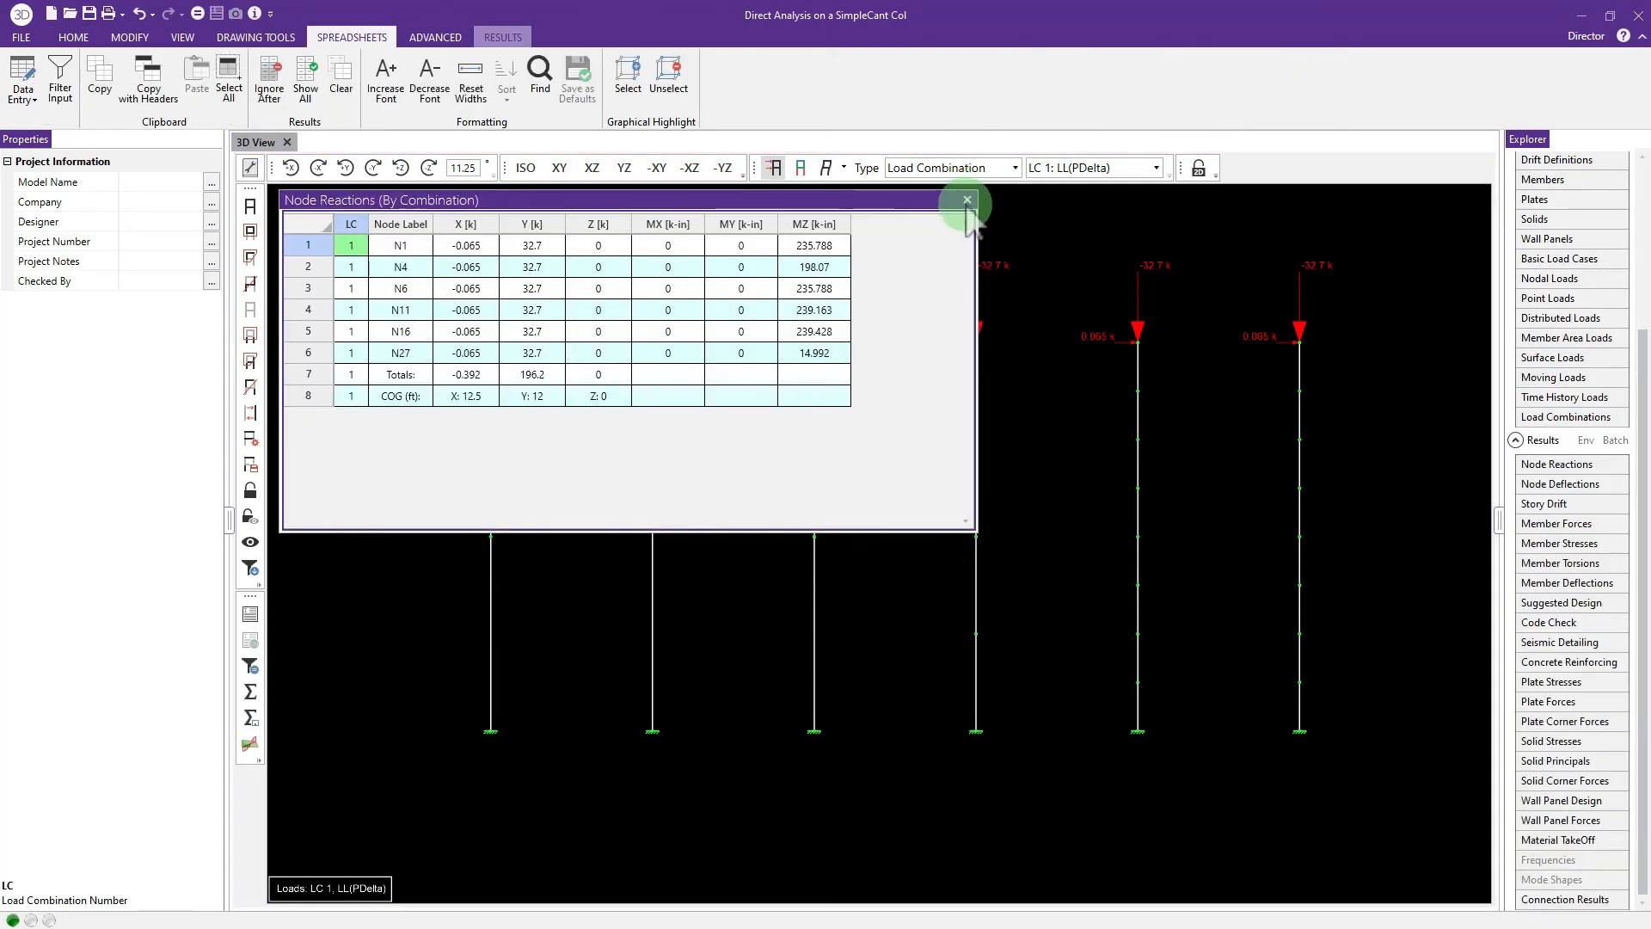
pyautogui.click(967, 199)
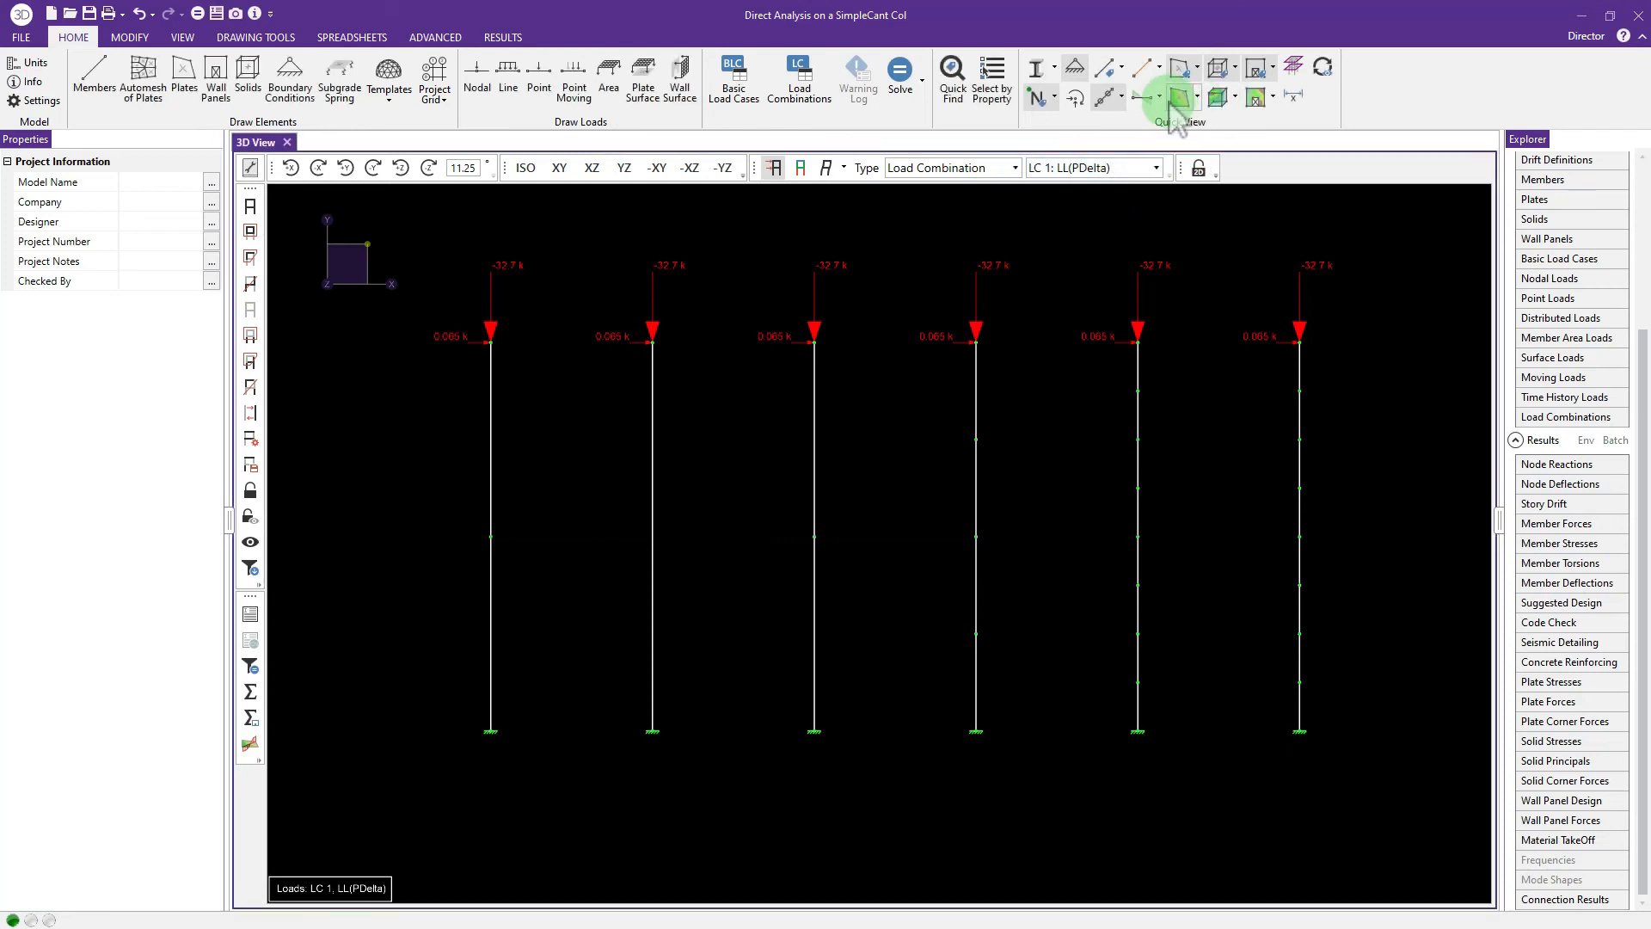
# Step: Display the members' unity check results for LC 1: LL(PDelta) and examine them across the six columns
pyautogui.click(1160, 97)
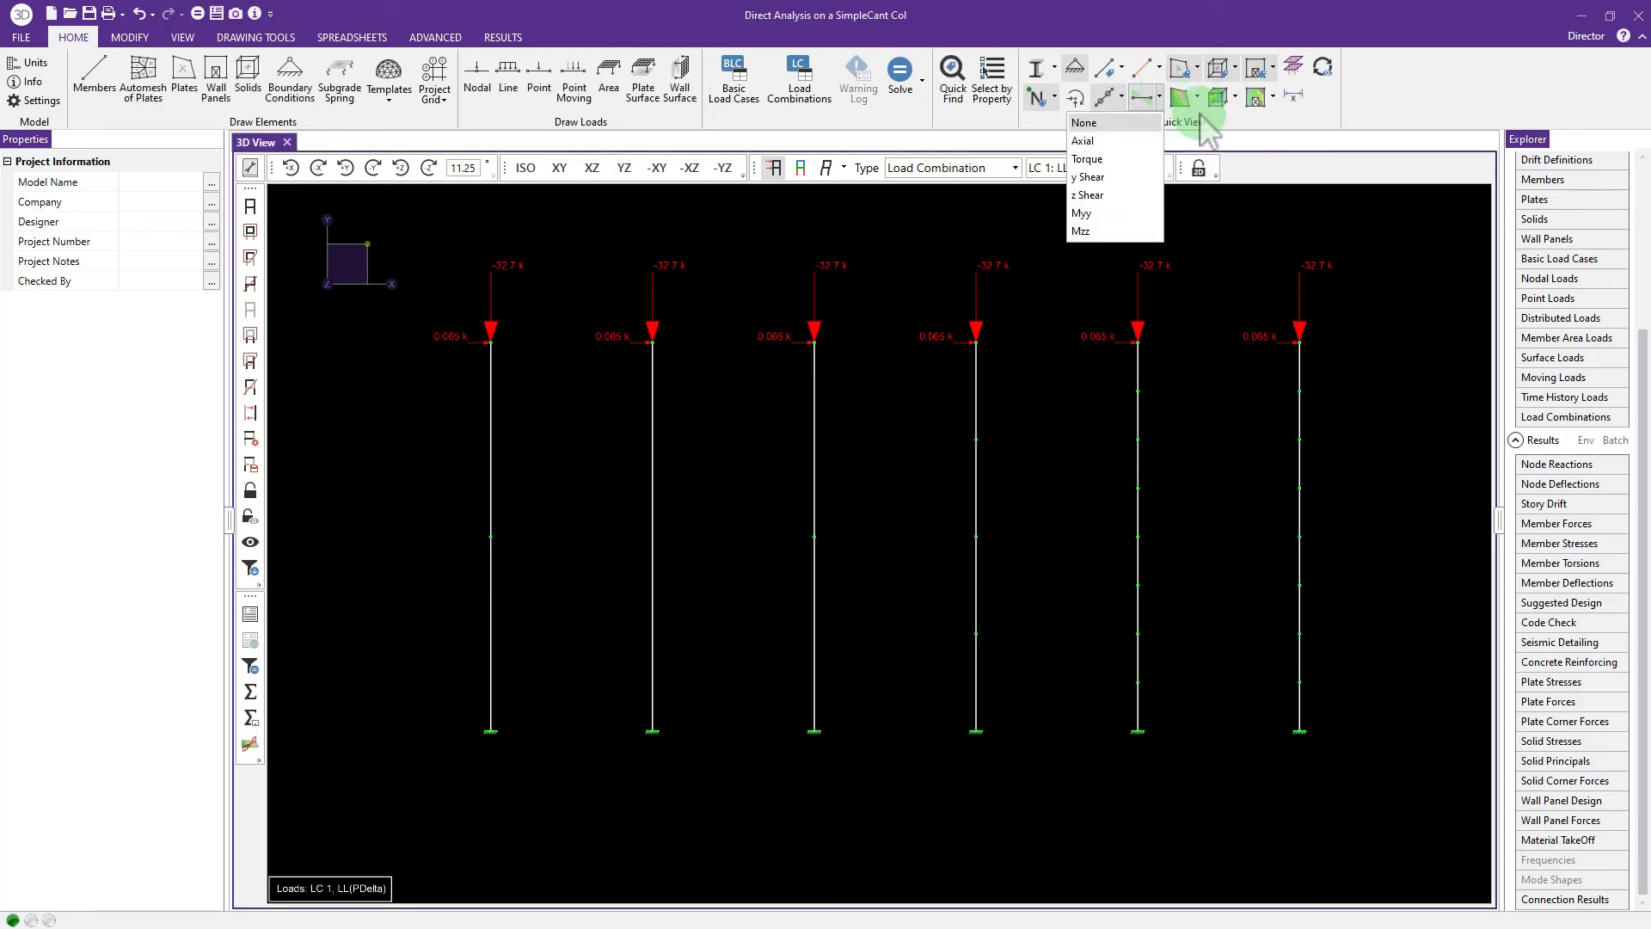
pyautogui.click(1125, 44)
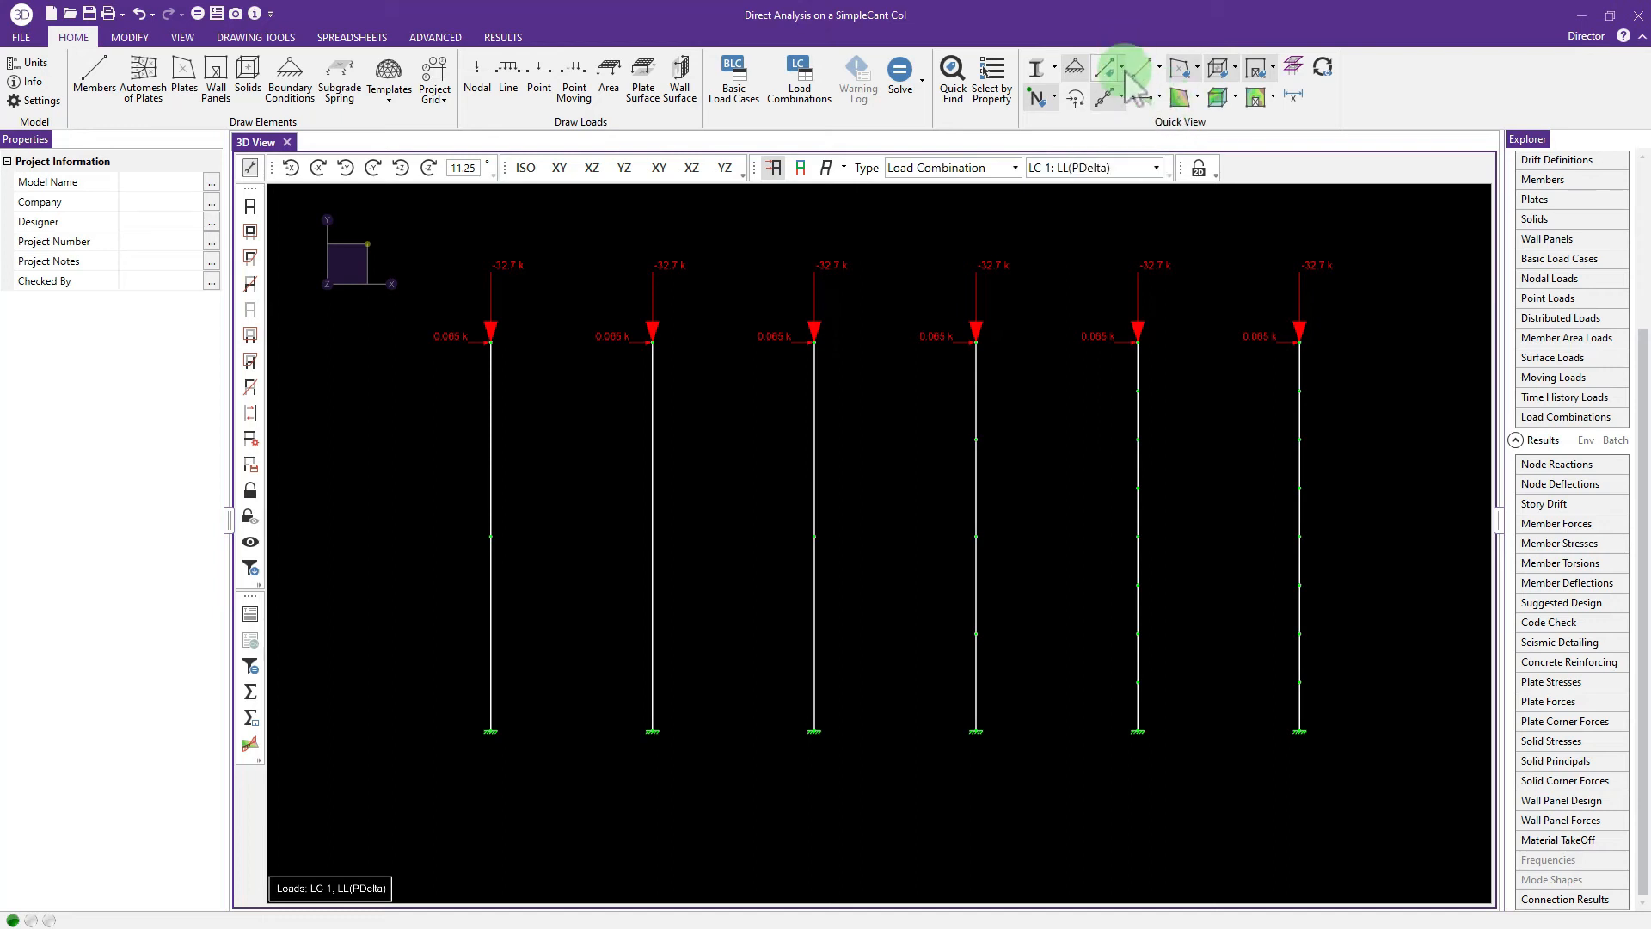
pyautogui.click(1121, 67)
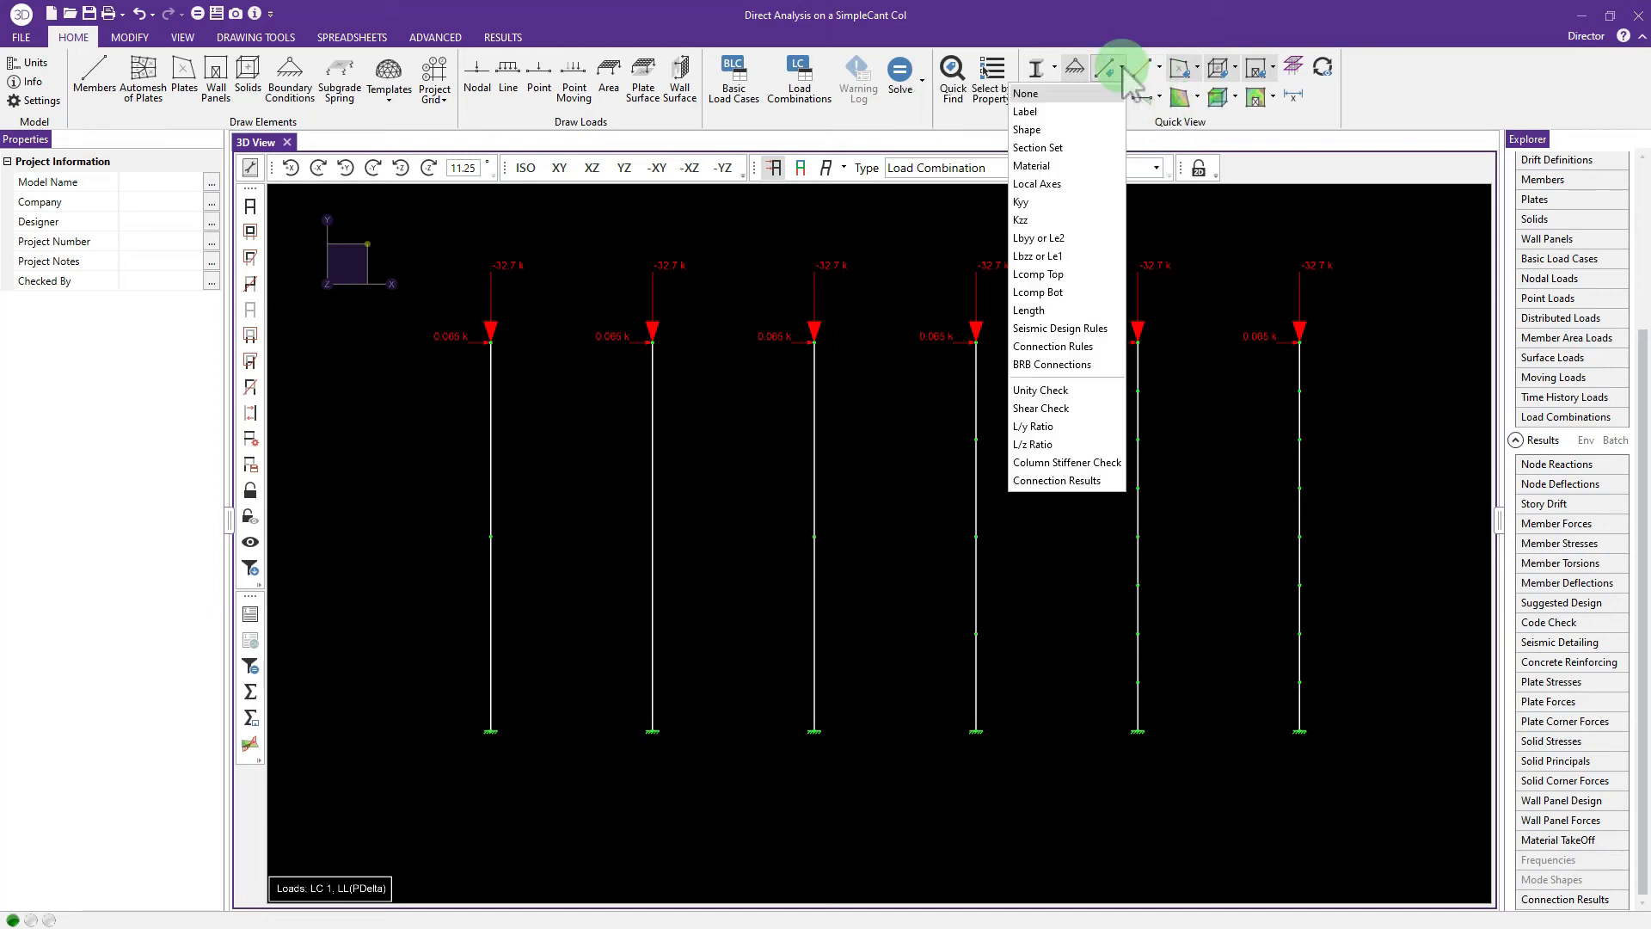
pyautogui.click(1058, 392)
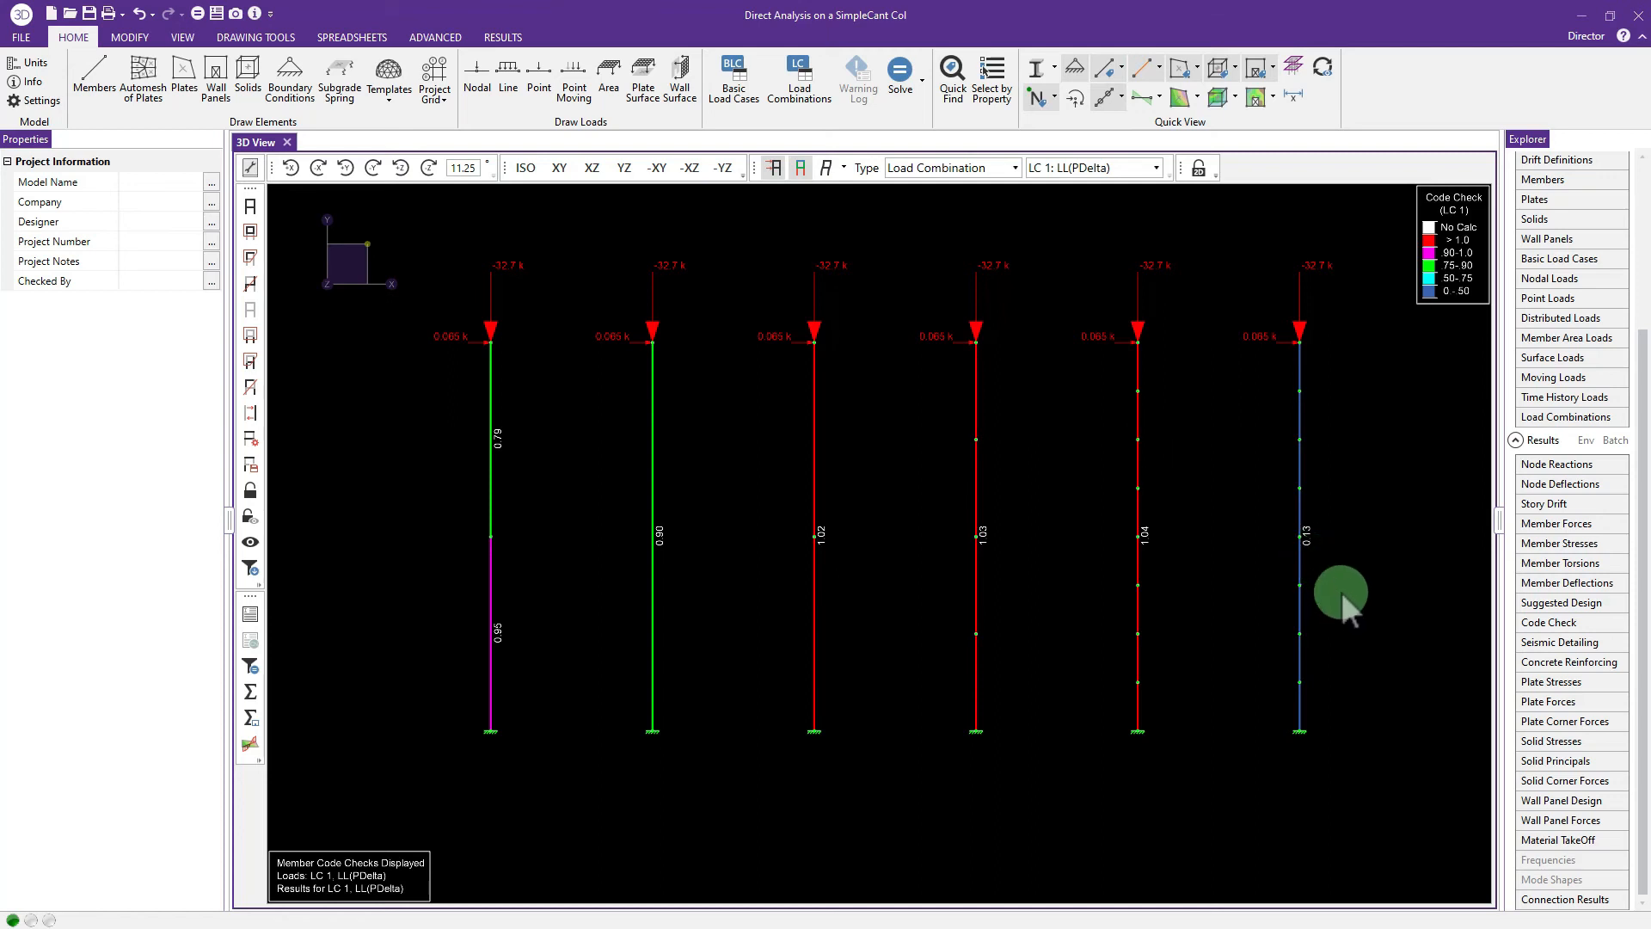
pyautogui.moveTo(1338, 566); pyautogui.dragTo(1302, 559, button='middle')
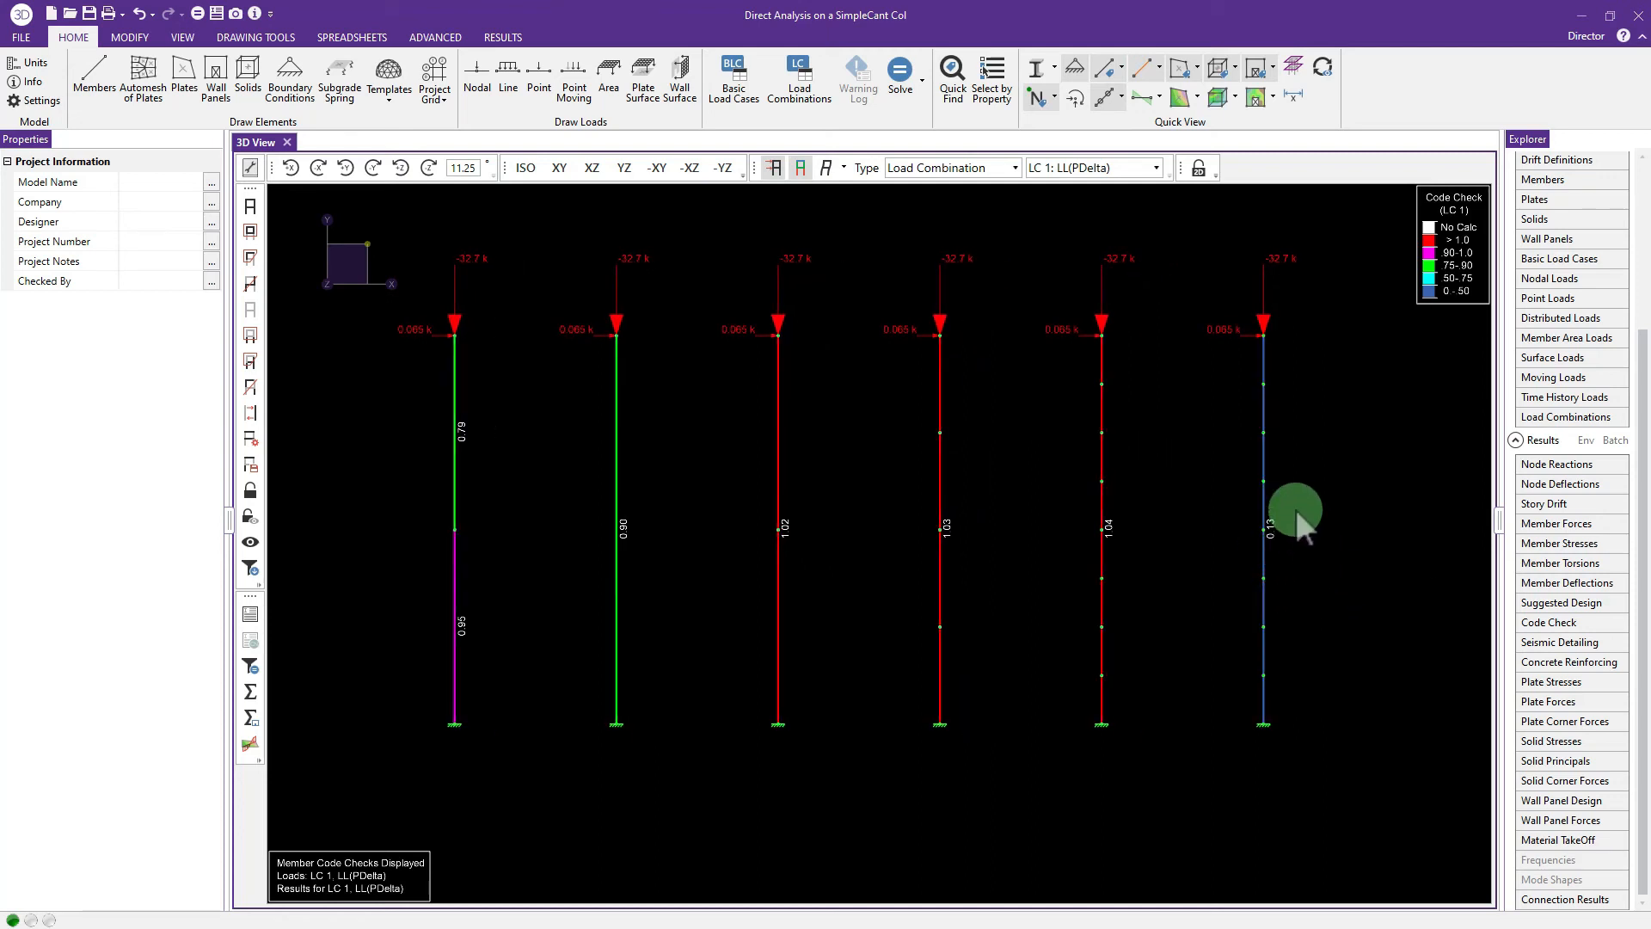
pyautogui.moveTo(1318, 550)
pyautogui.mouseDown(button='middle')
pyautogui.moveTo(1308, 566)
pyautogui.moveTo(1324, 568)
pyautogui.mouseUp(button='middle')
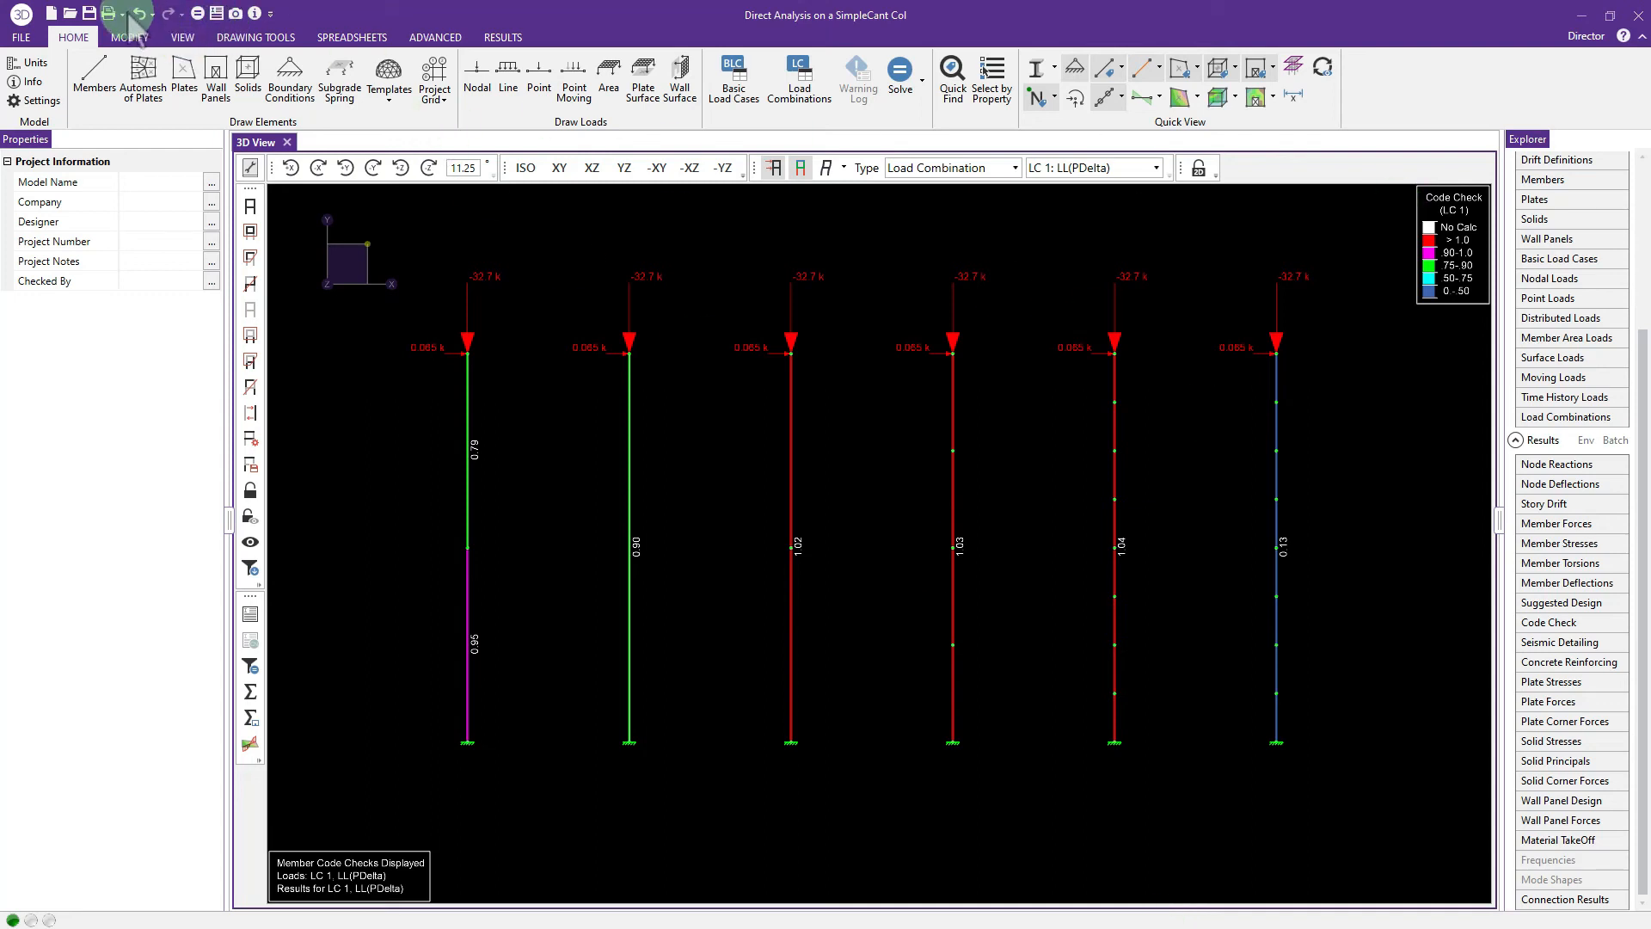
# Step: Save the model together with its results and switch to the SAP2000 column model in a maximized window
pyautogui.click(90, 13)
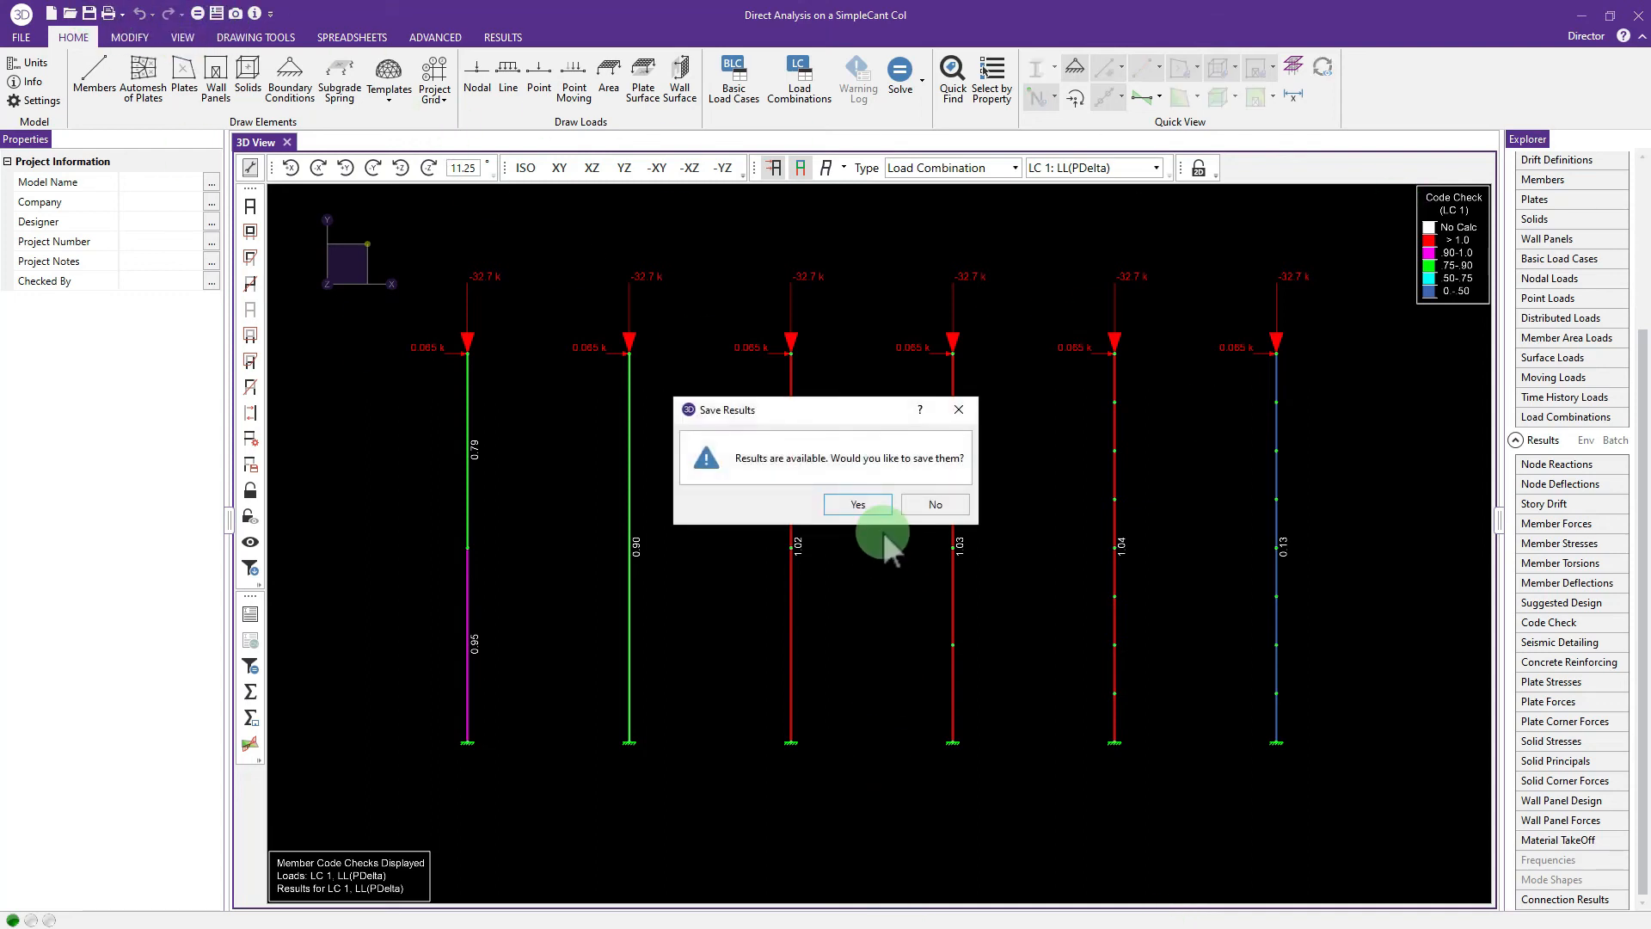
pyautogui.click(859, 505)
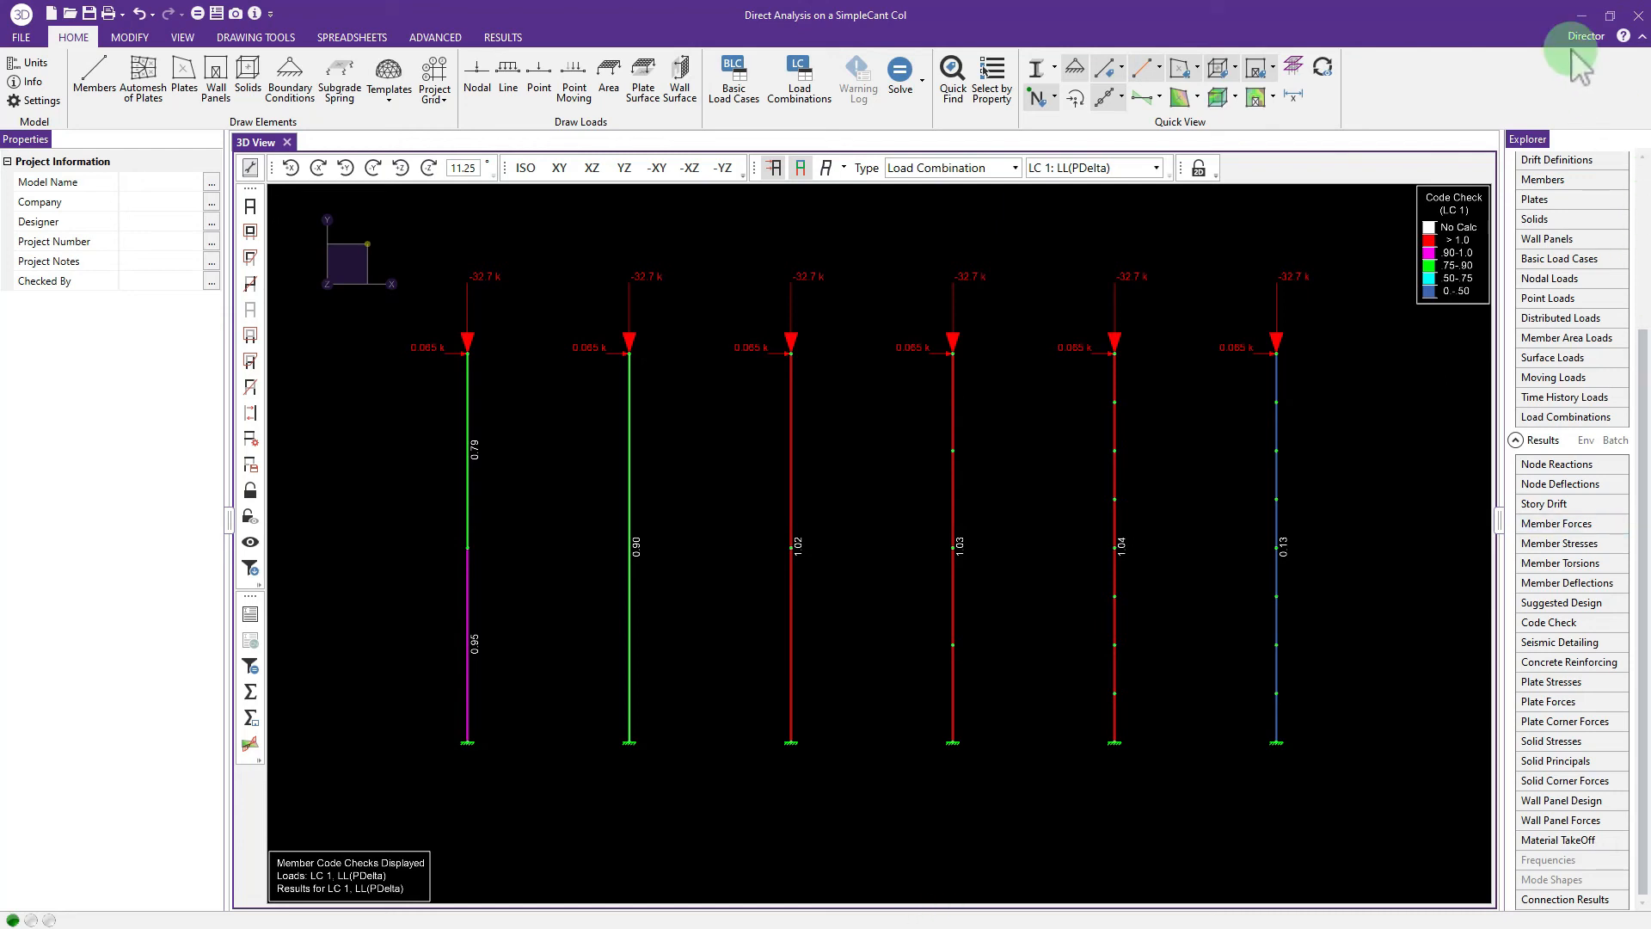
pyautogui.click(1583, 16)
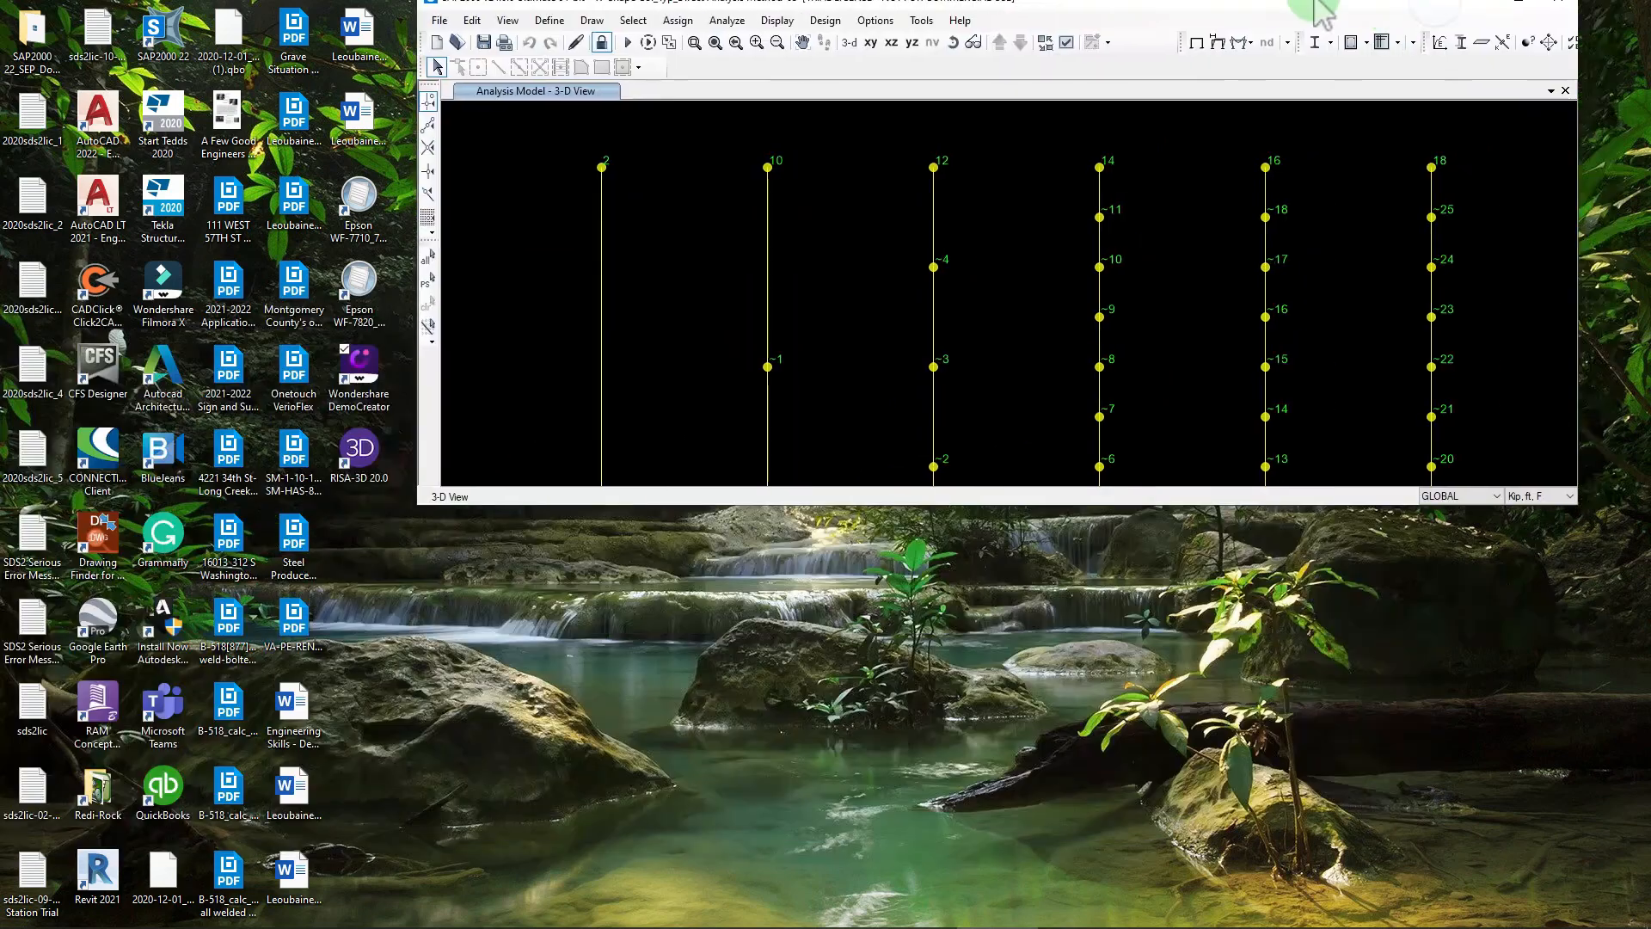
pyautogui.doubleClick(1316, 5)
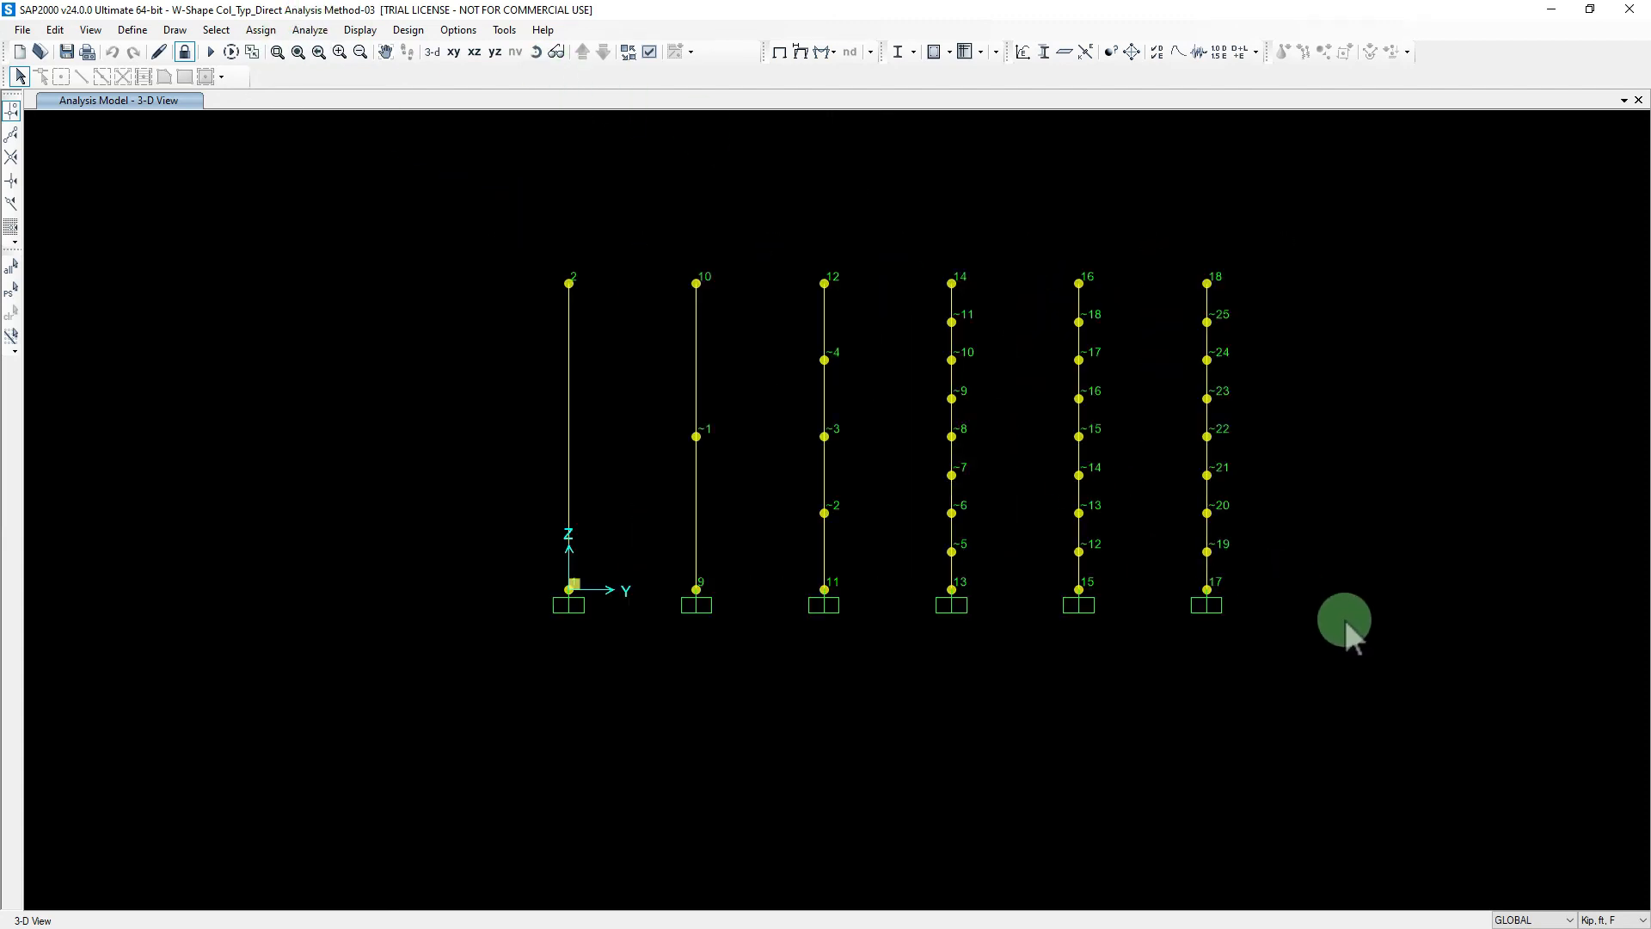
# Step: Clear the selection, fit the six columns in a closer view and turn on the frame section labels
pyautogui.moveTo(1345, 616); pyautogui.dragTo(454, 187)
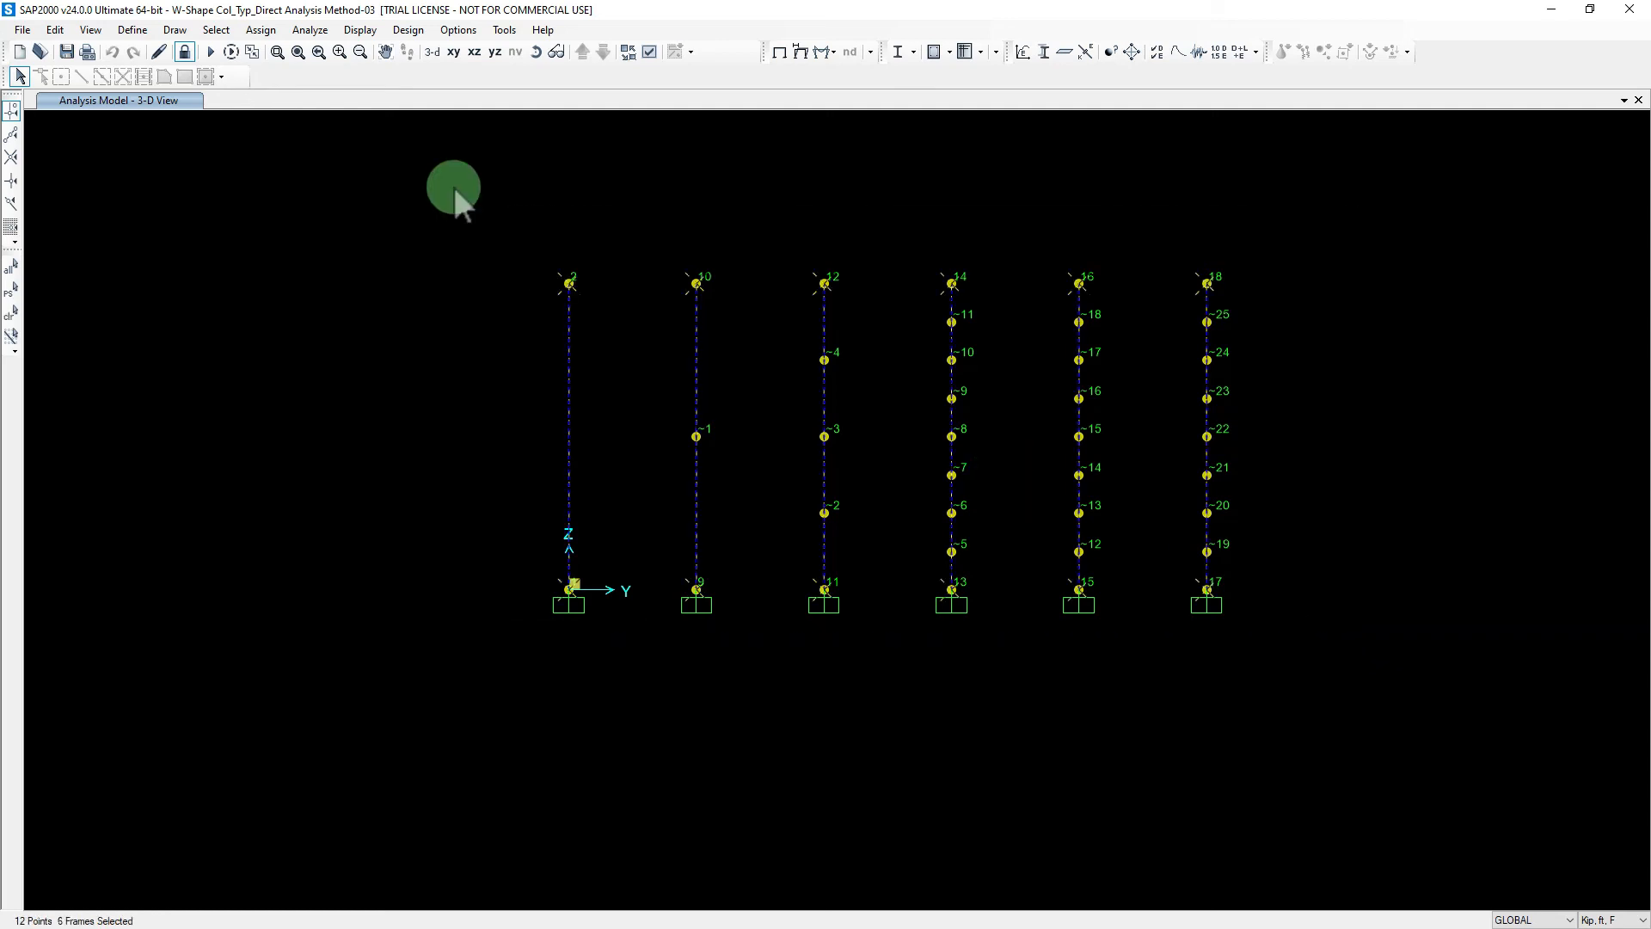
pyautogui.hotkey('ctrl', 'q')
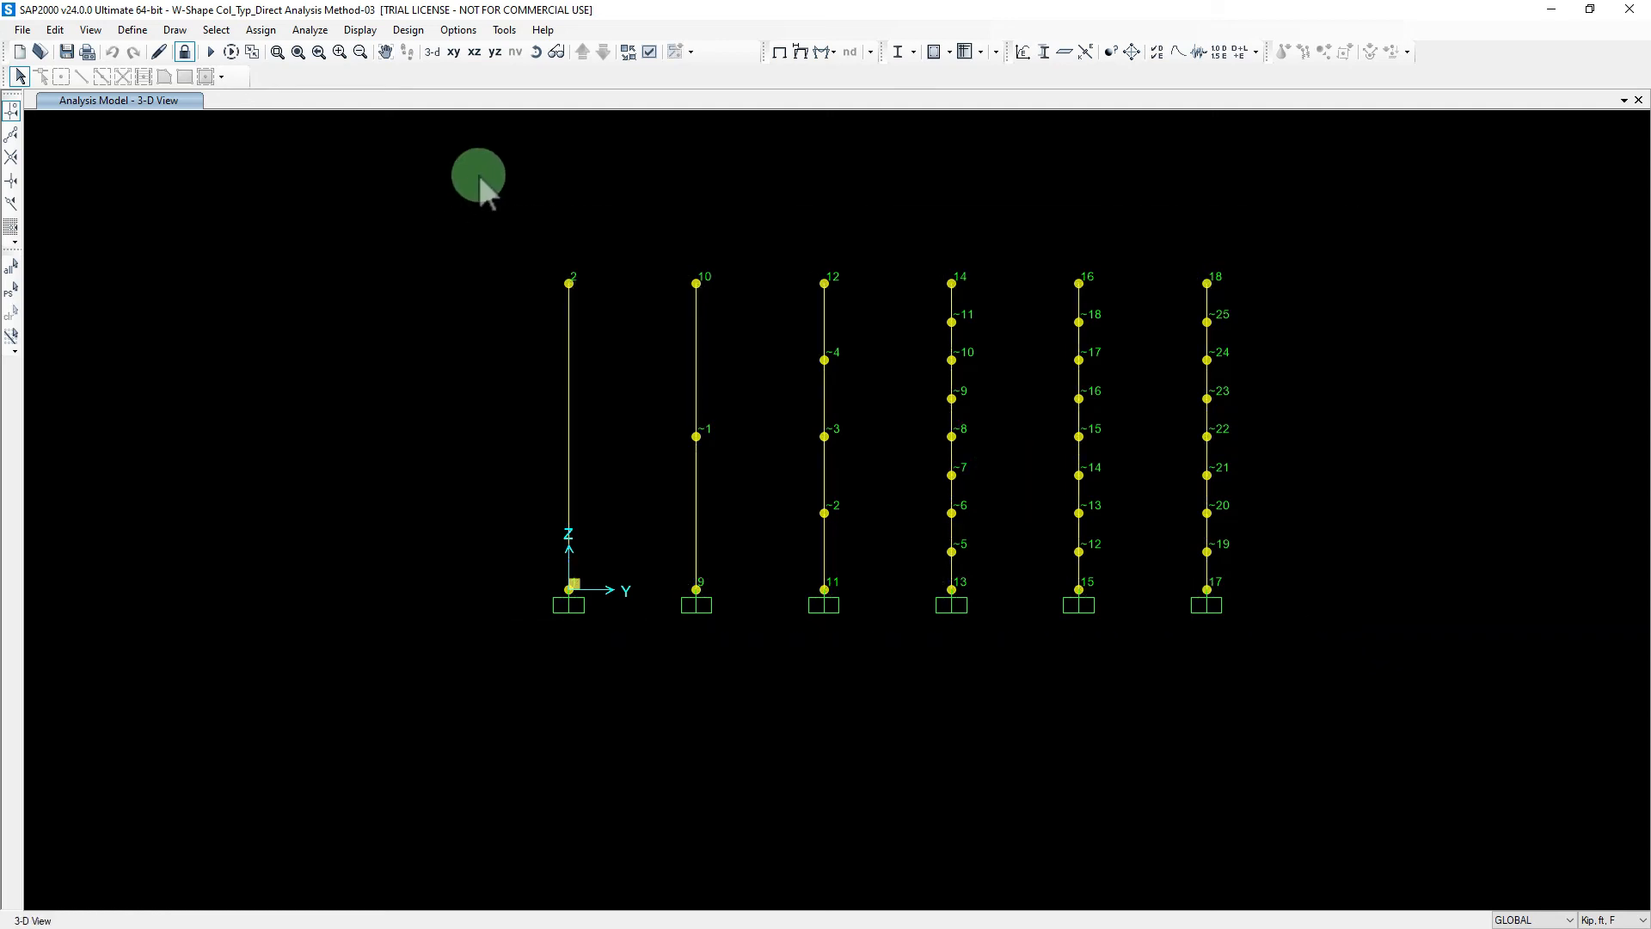
pyautogui.click(277, 52)
pyautogui.moveTo(486, 208); pyautogui.dragTo(1361, 717)
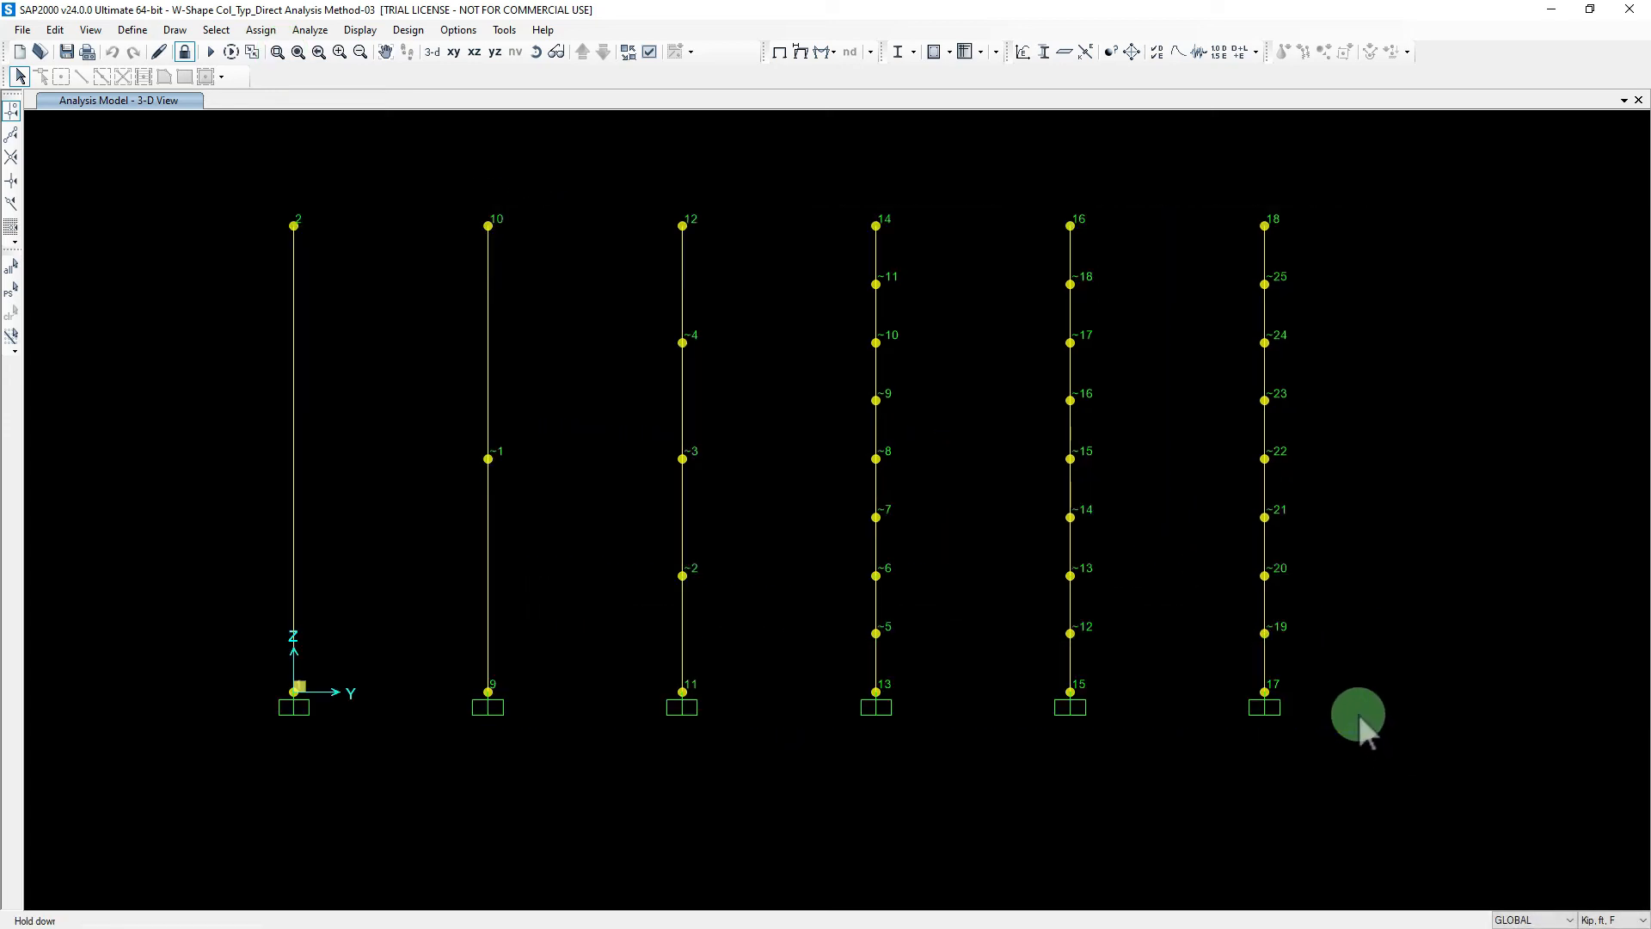
pyautogui.click(649, 54)
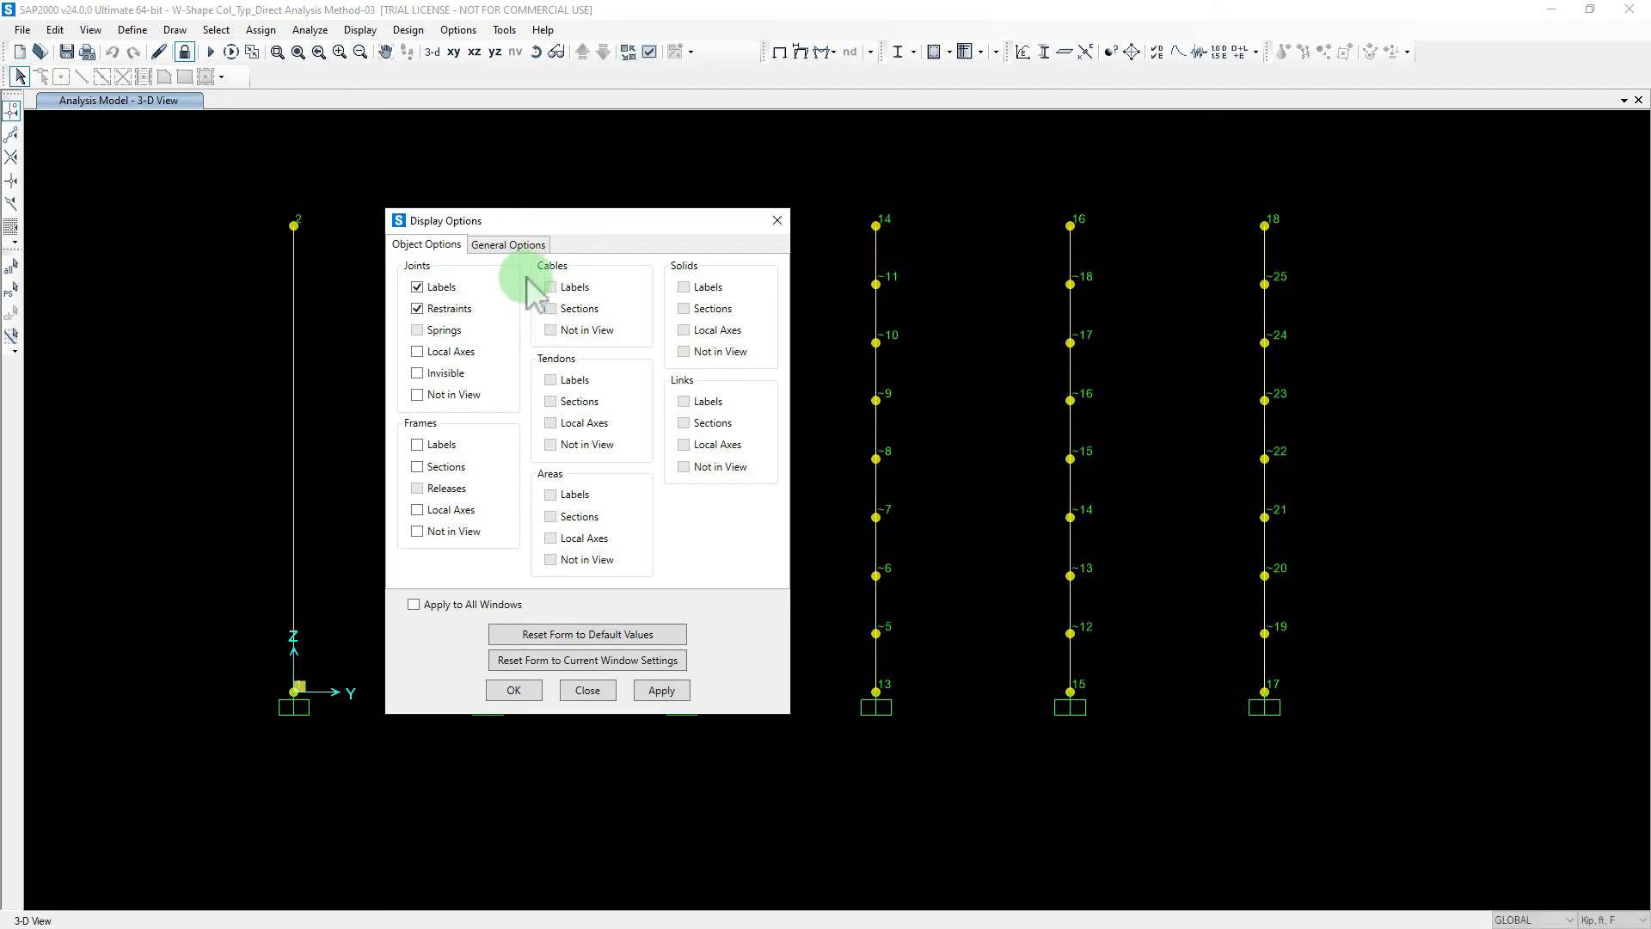
pyautogui.click(512, 244)
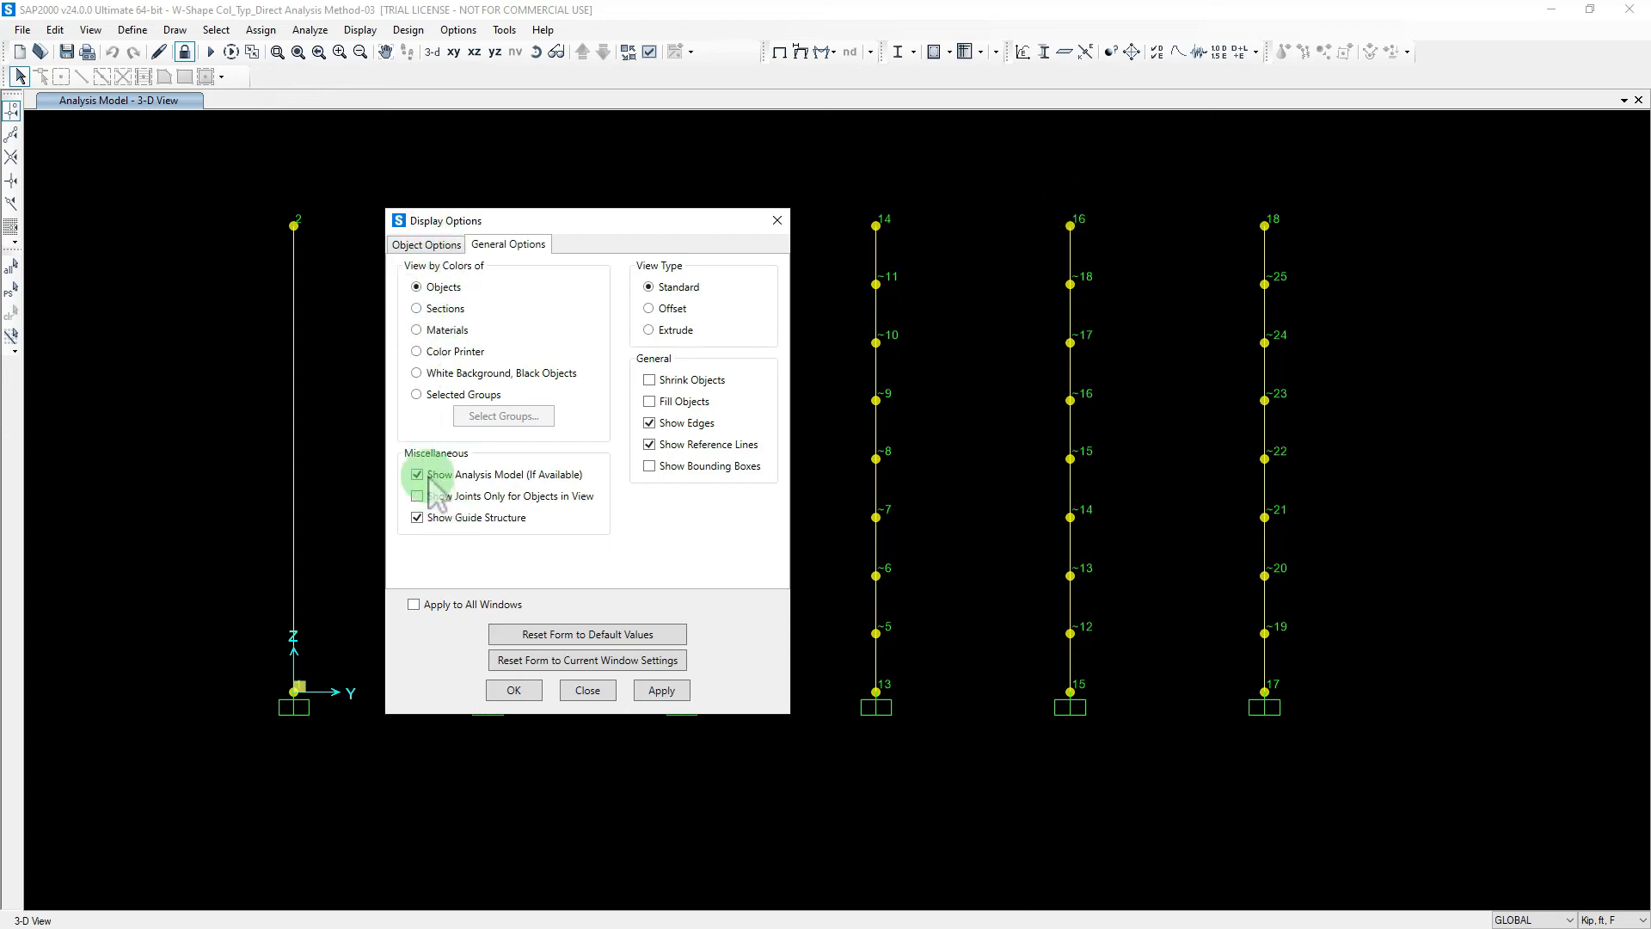
pyautogui.click(427, 244)
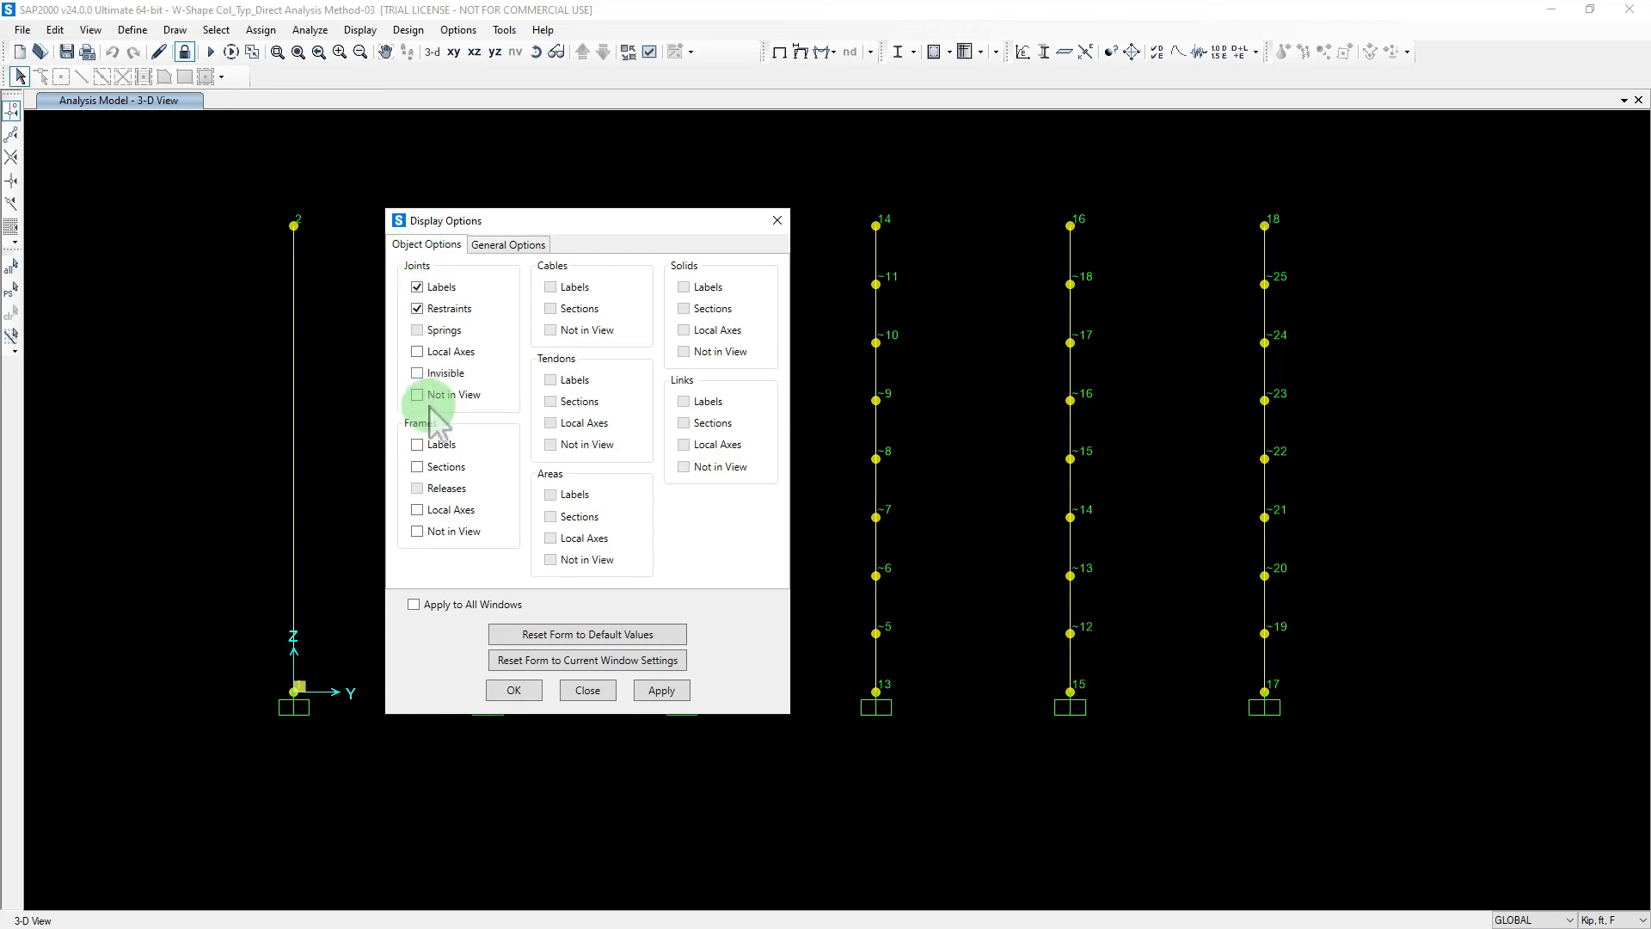
pyautogui.click(417, 466)
pyautogui.click(655, 692)
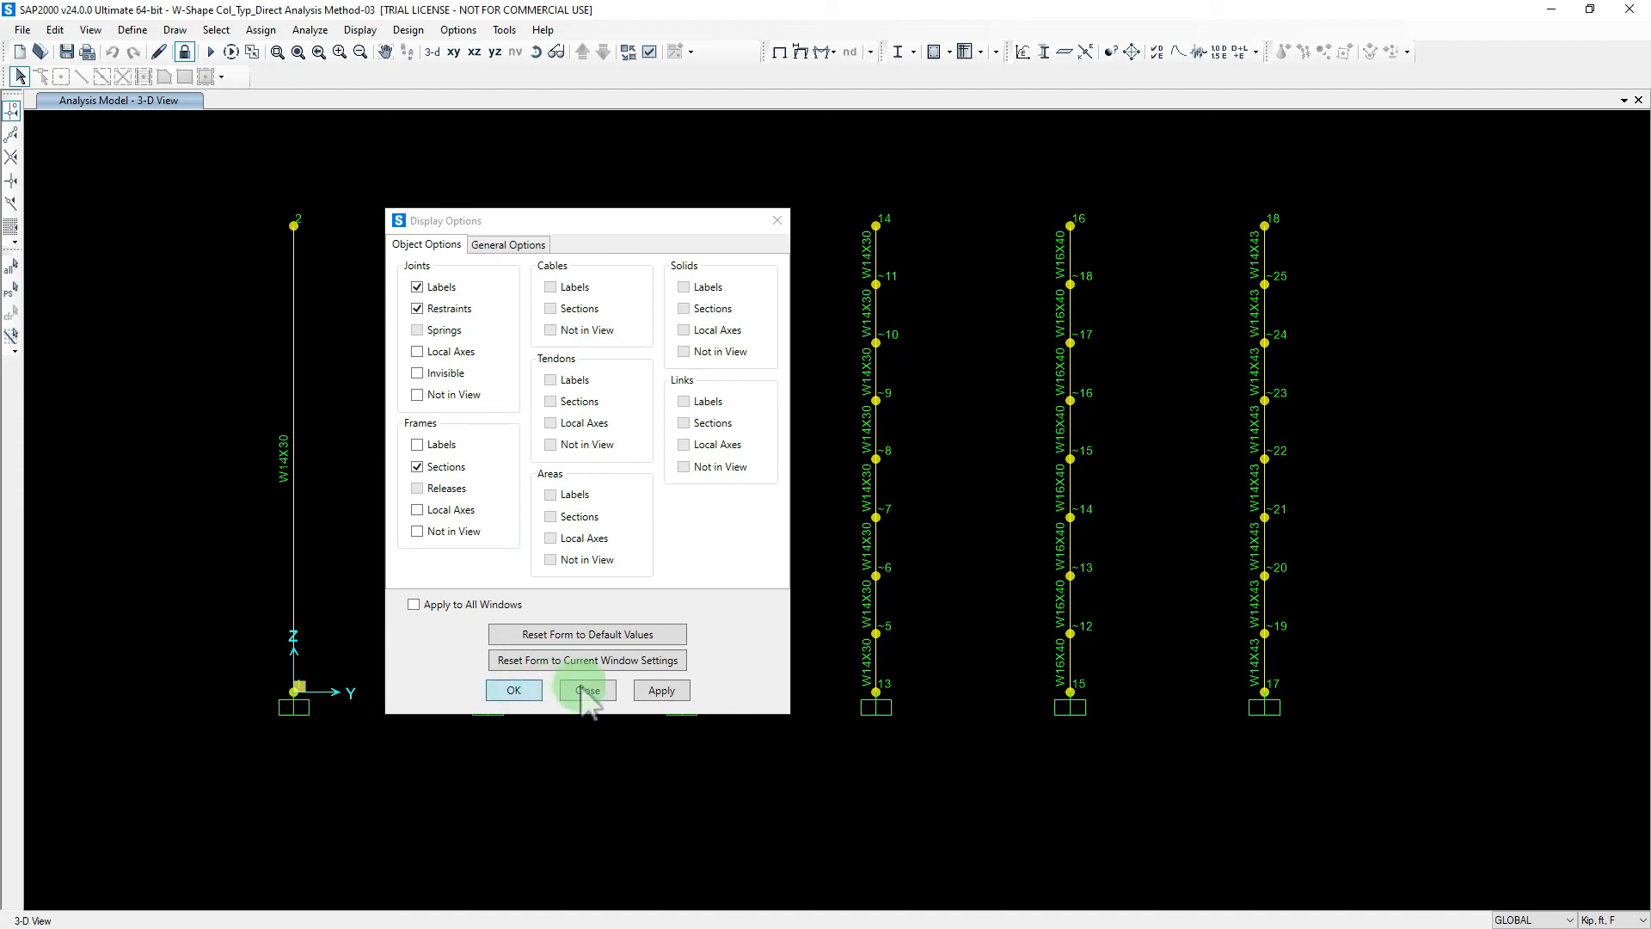
pyautogui.click(520, 690)
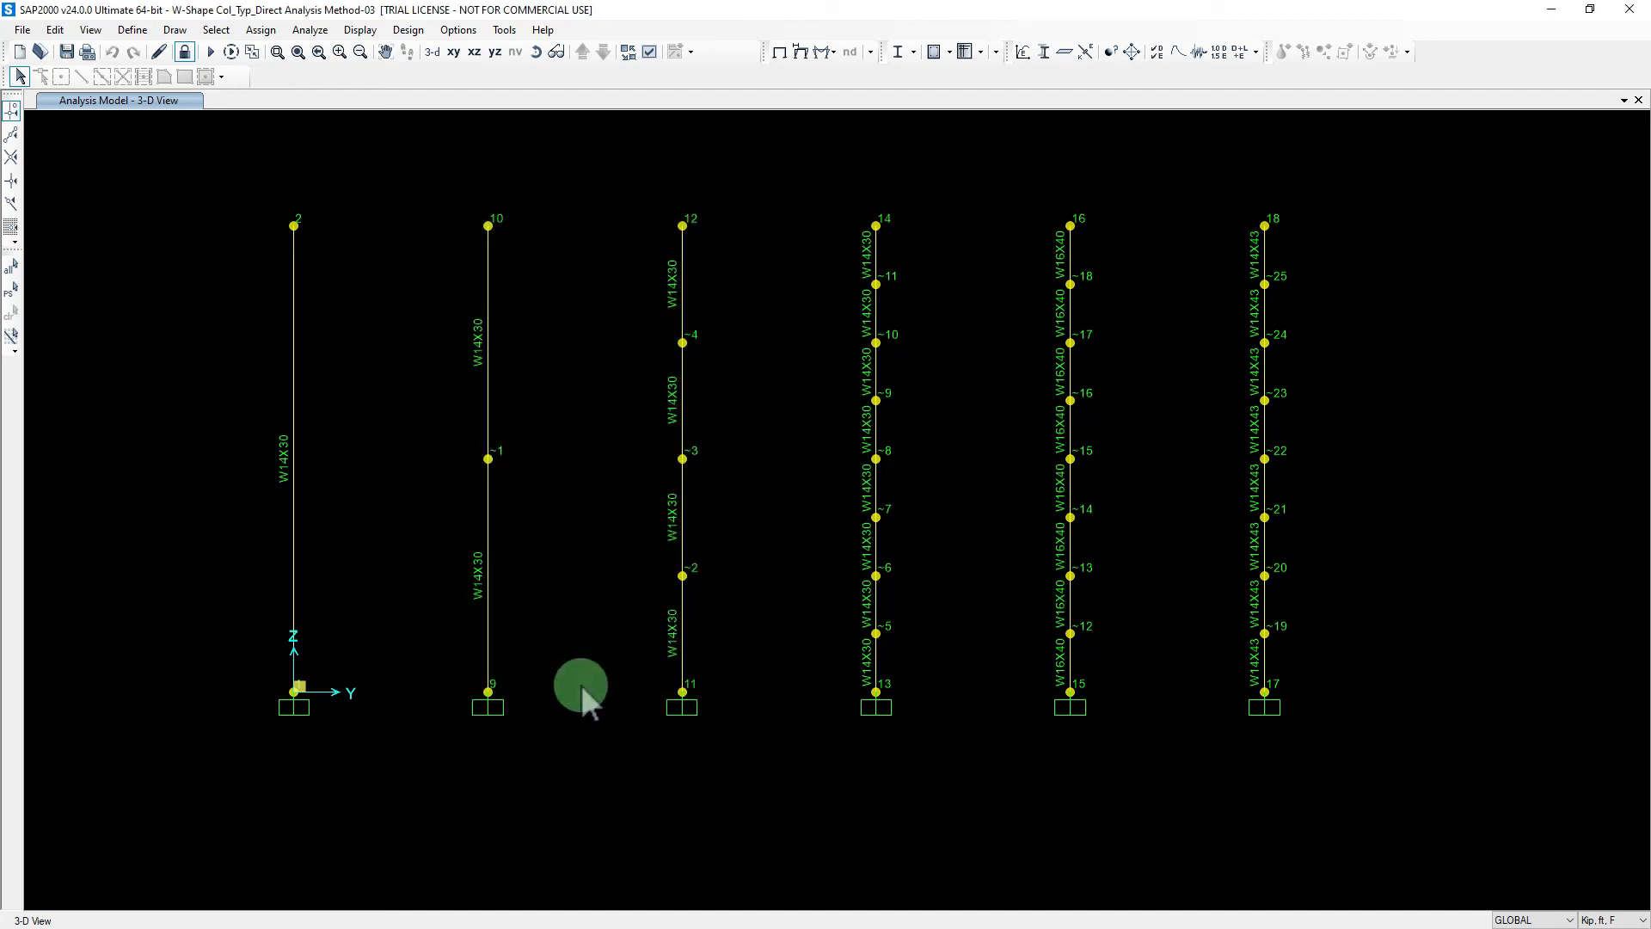
# Step: Review the VERT and HORIZ joint loads at the top joint of the W14X43 column and close the point information
pyautogui.click(1267, 226)
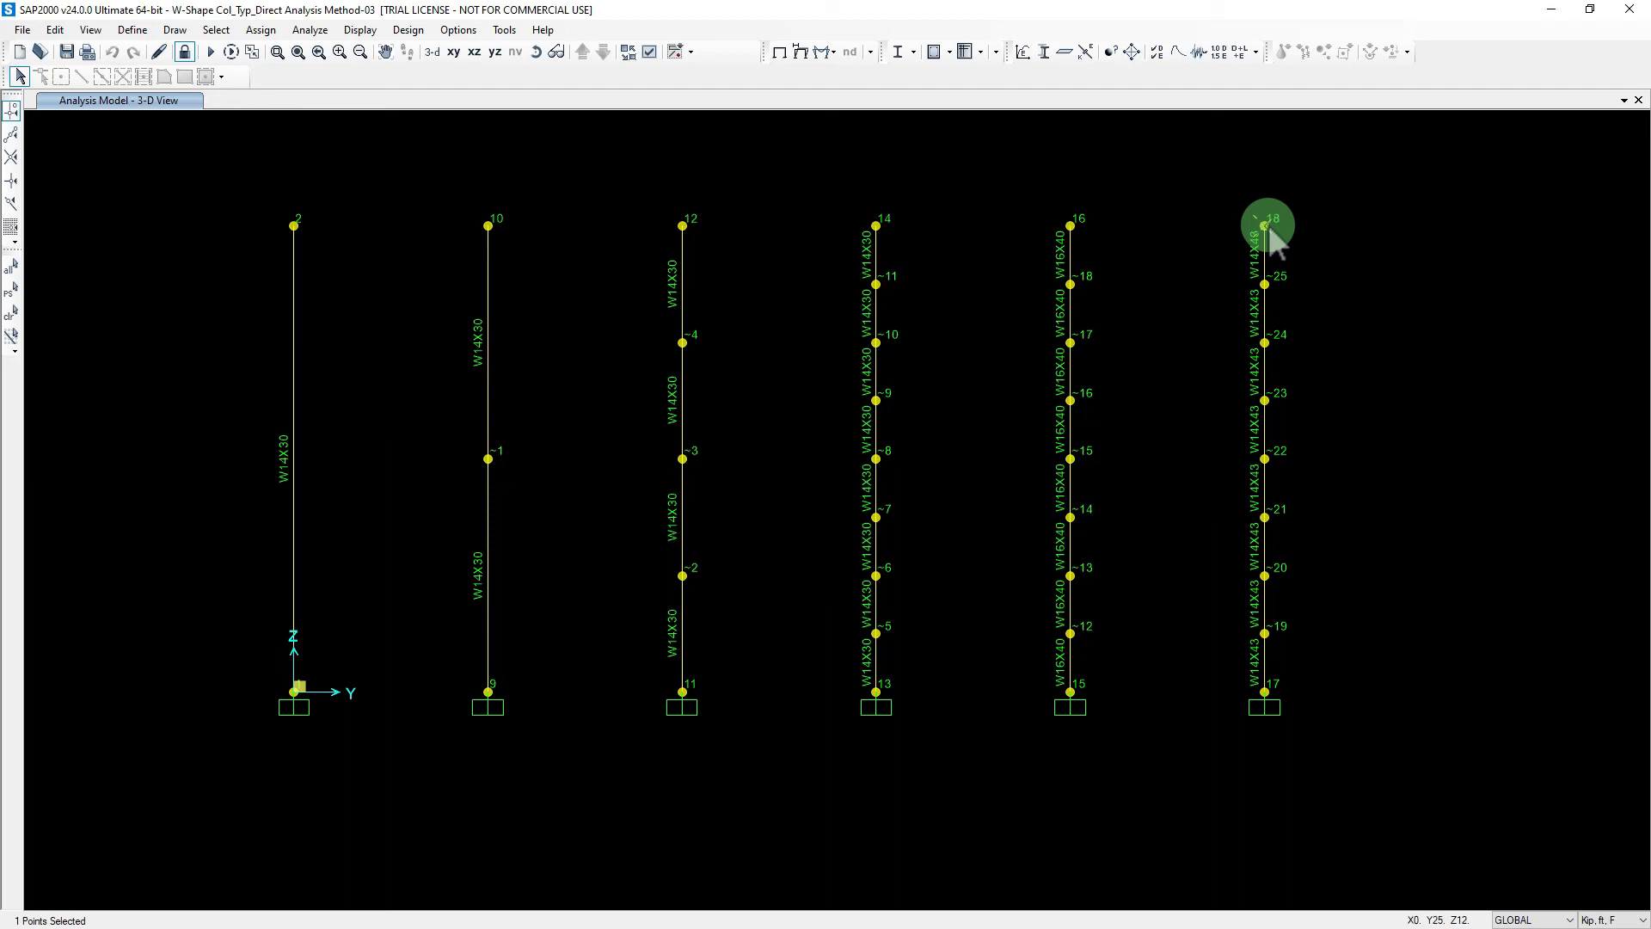
pyautogui.rightClick(1268, 226)
pyautogui.click(731, 270)
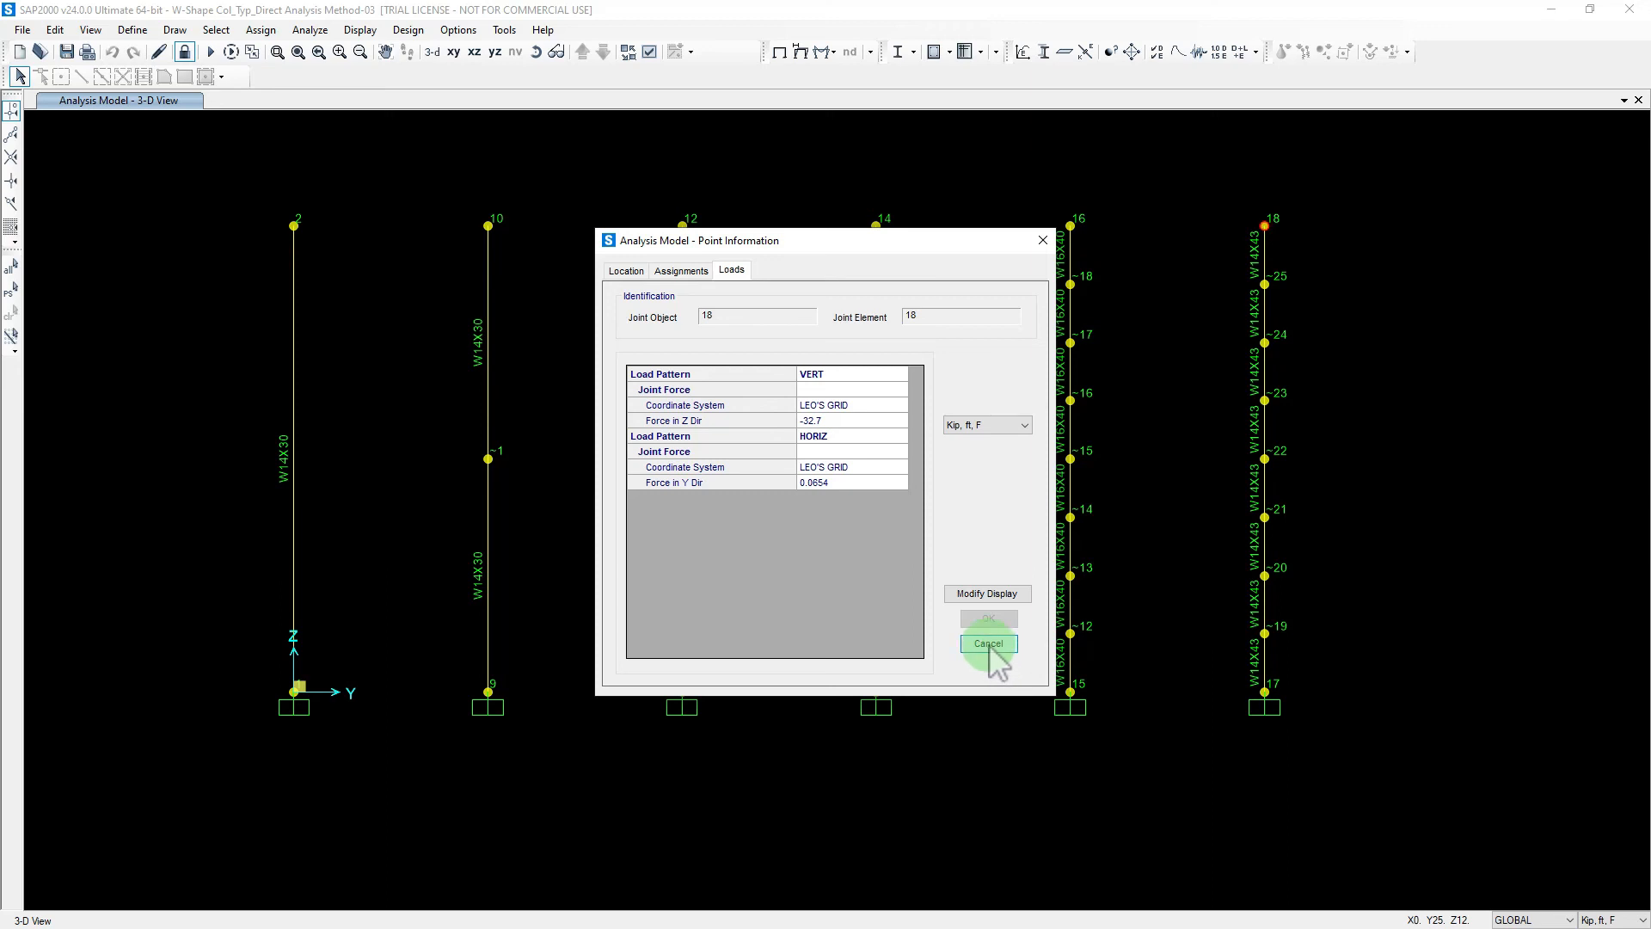
pyautogui.moveTo(877, 242); pyautogui.dragTo(775, 185)
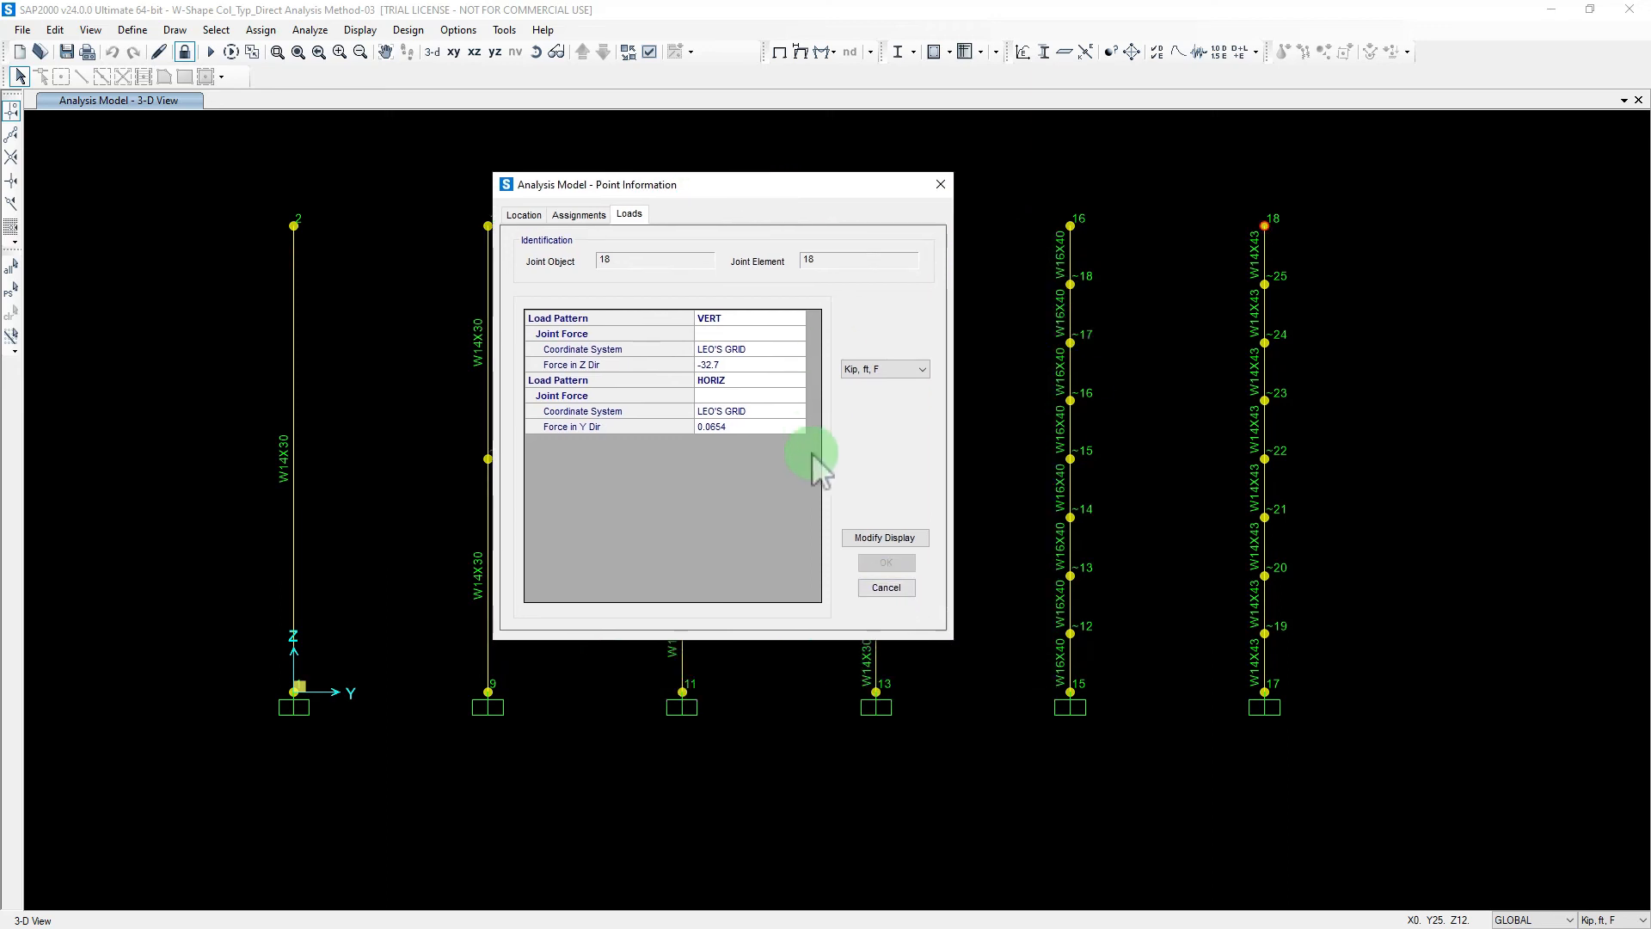
pyautogui.click(886, 588)
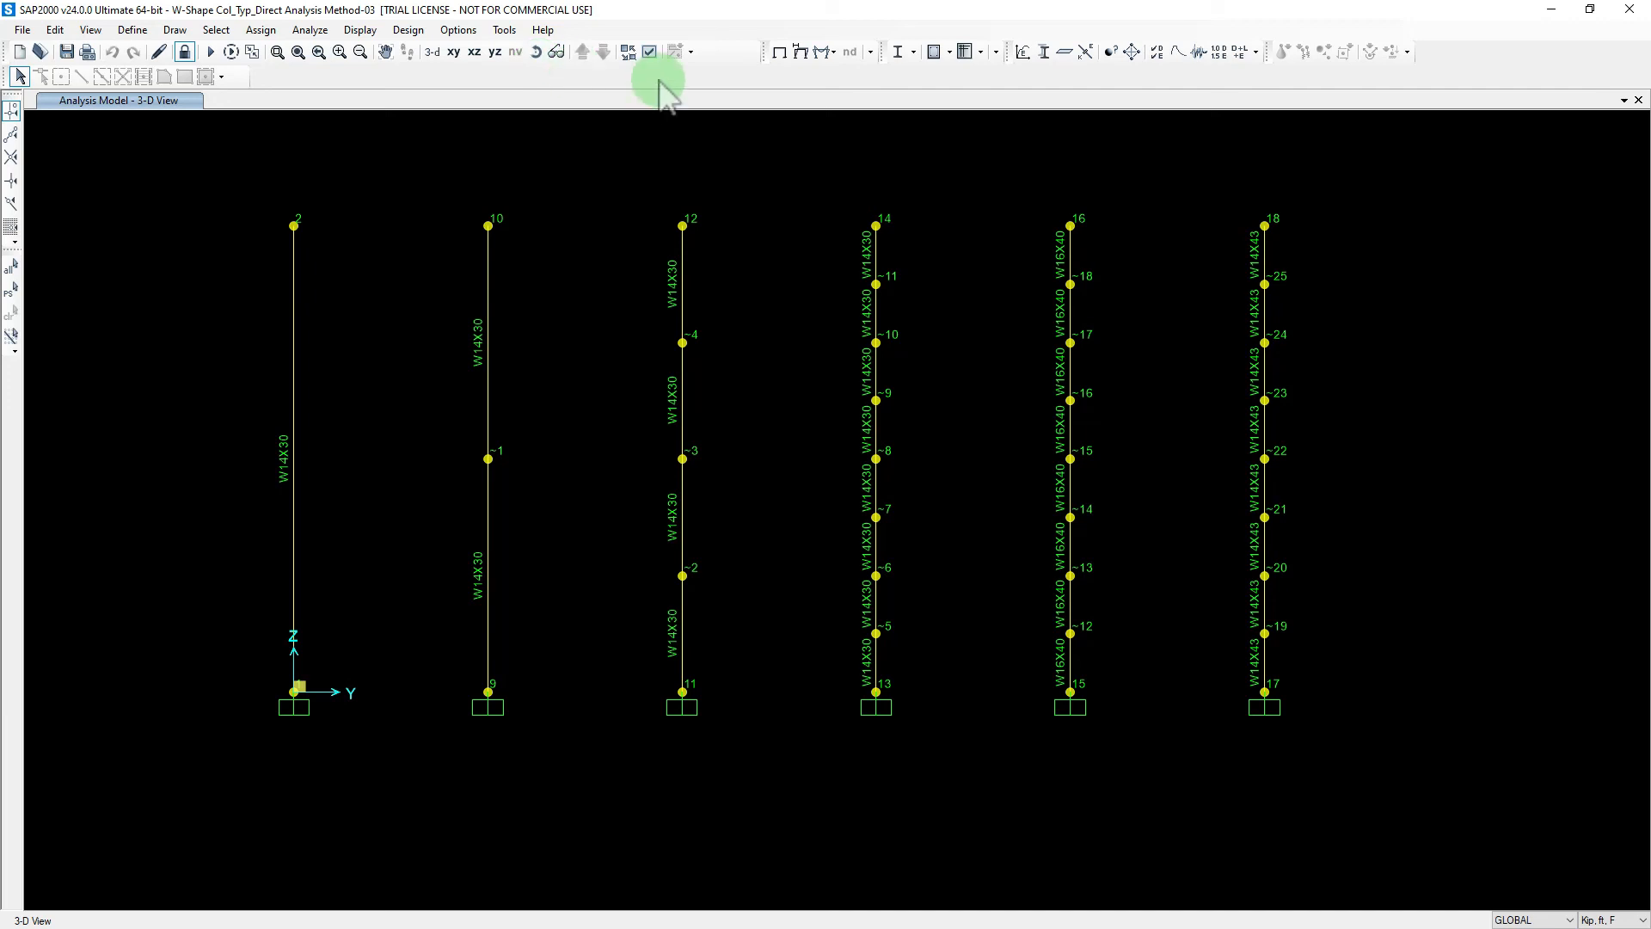
# Step: Run the steel design check of the structure and display the maximum stress ratios as design output
pyautogui.click(897, 53)
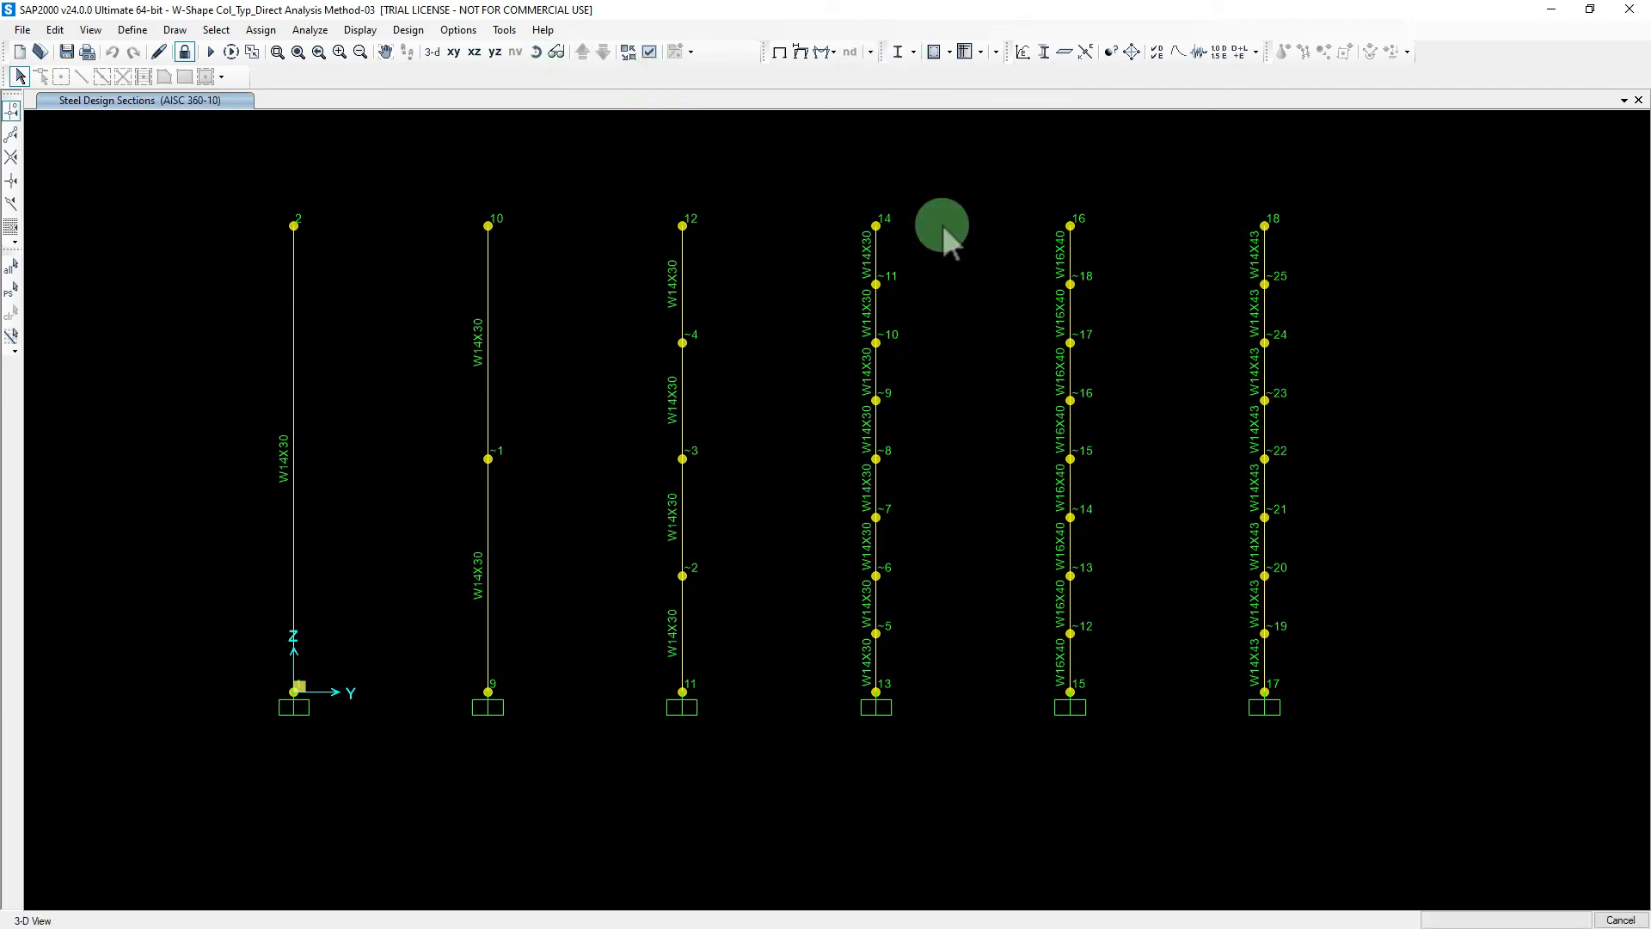
pyautogui.click(915, 51)
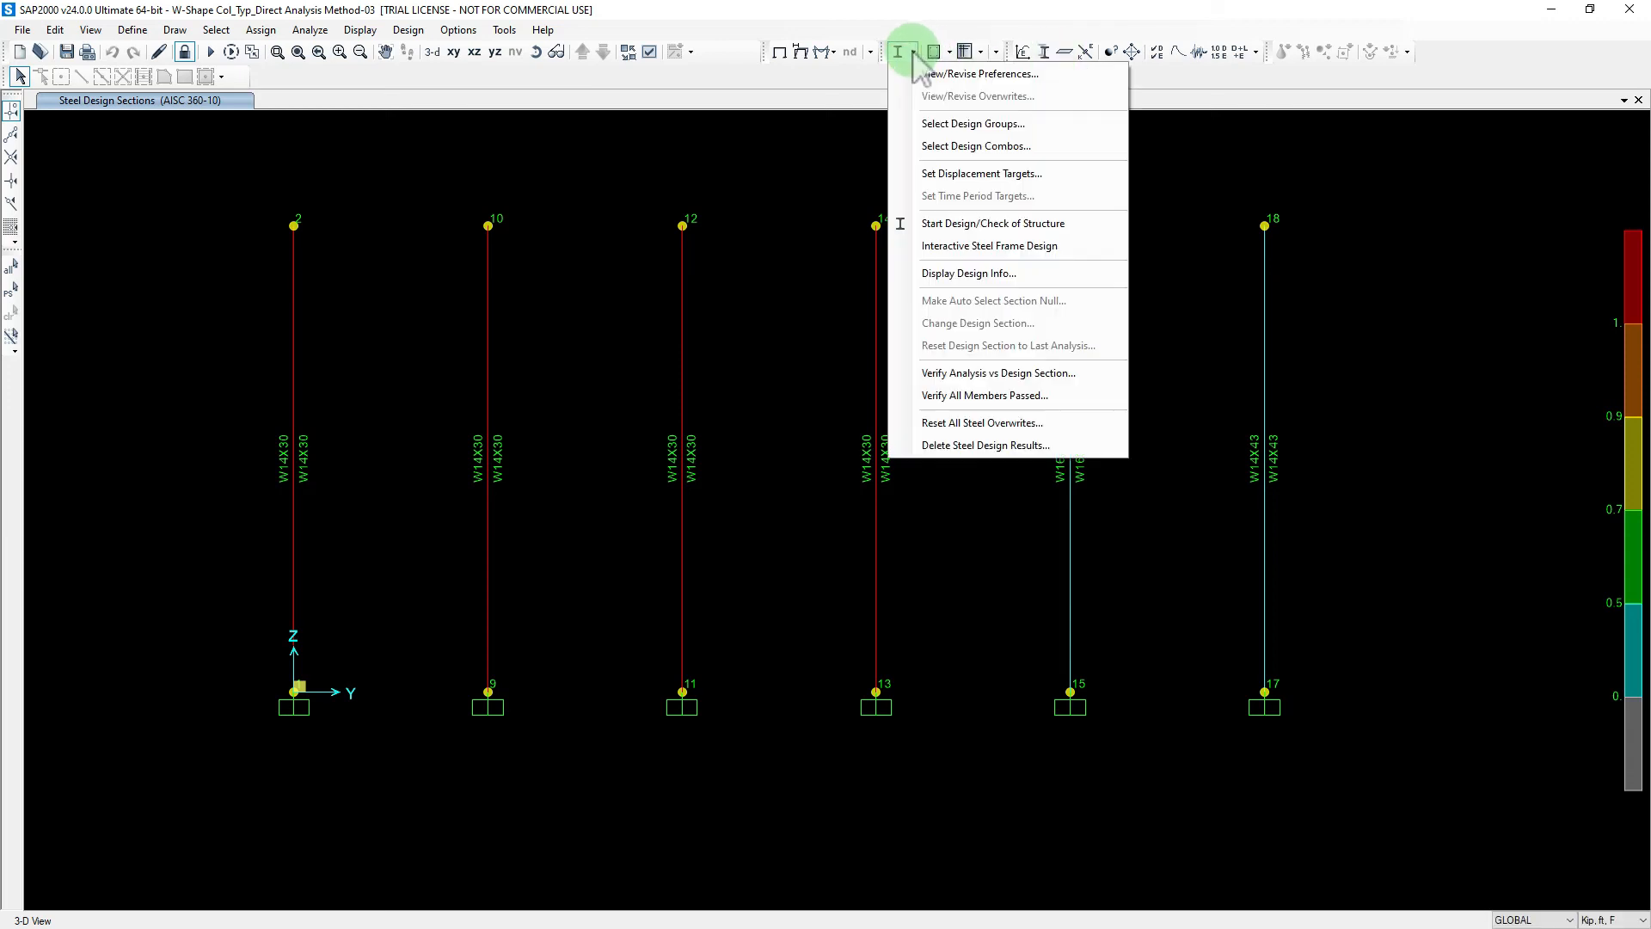
pyautogui.click(973, 275)
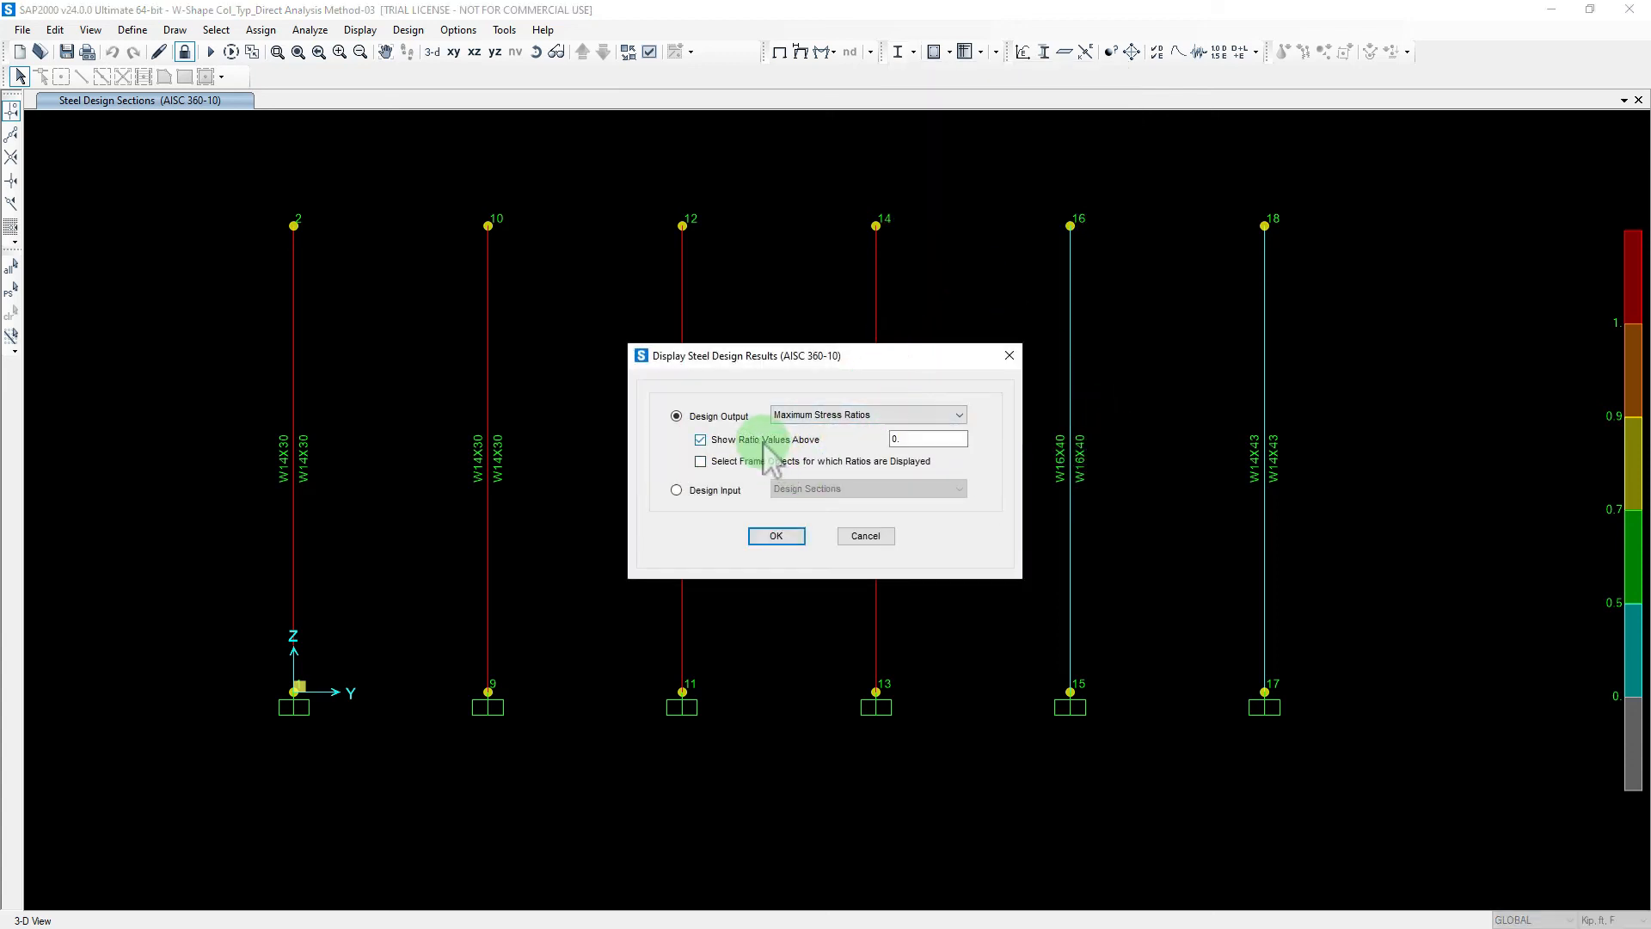
pyautogui.click(775, 536)
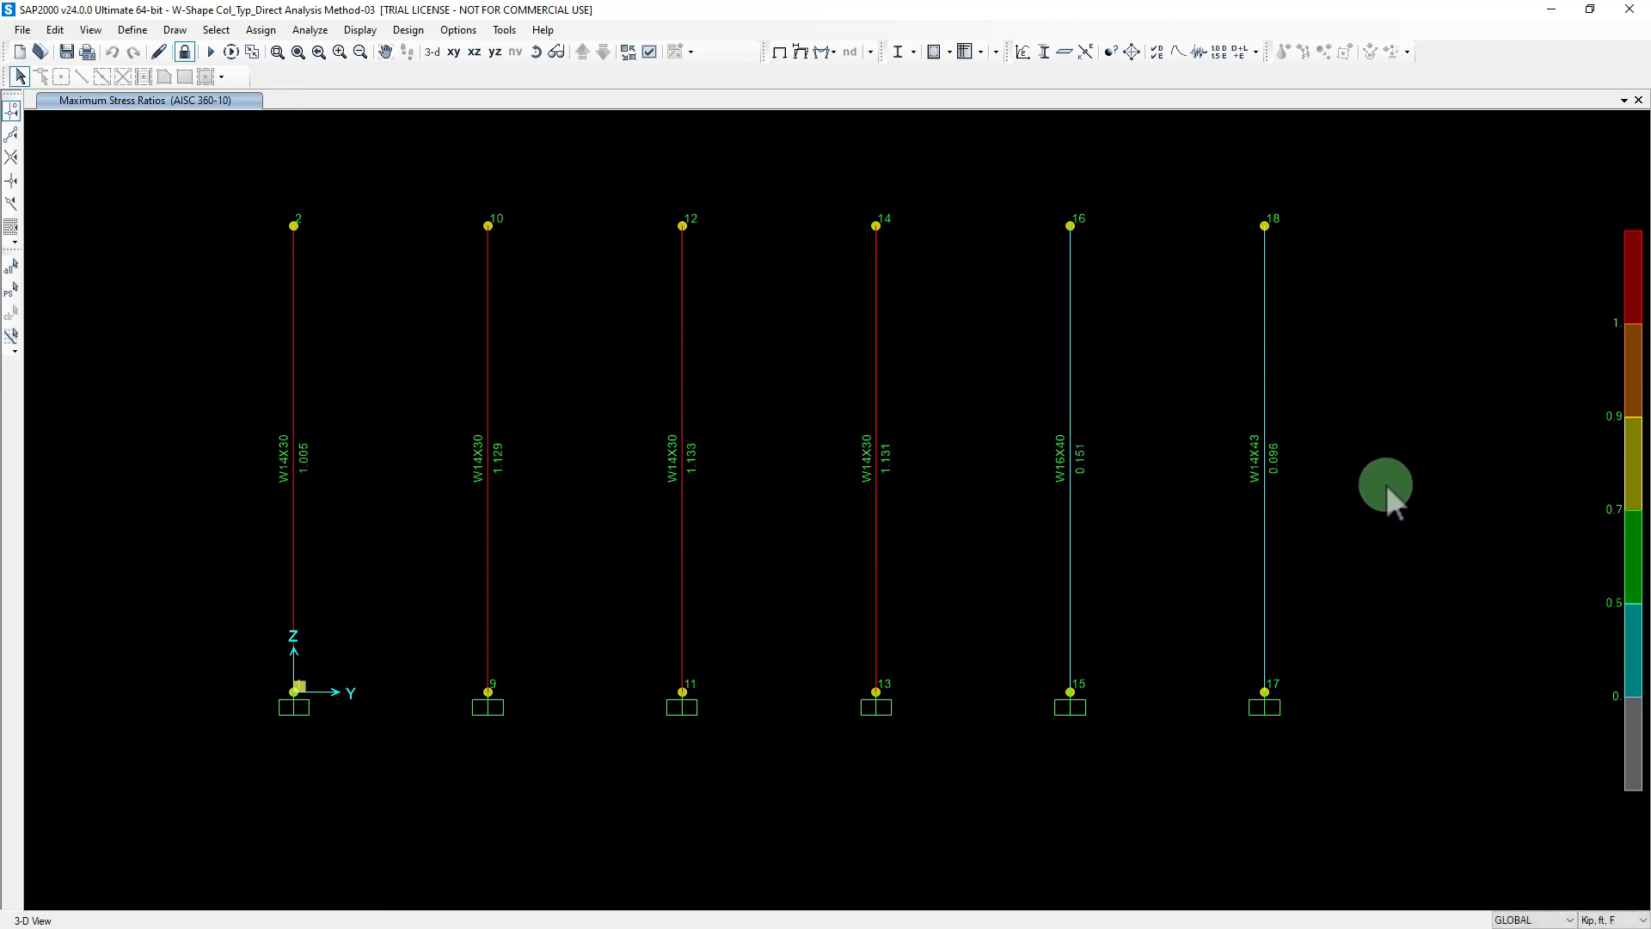
# Step: Examine the stress ratio label of the W14X43 column up close and return to the view of all six columns
pyautogui.moveTo(1386, 483); pyautogui.dragTo(1355, 494, button='middle')
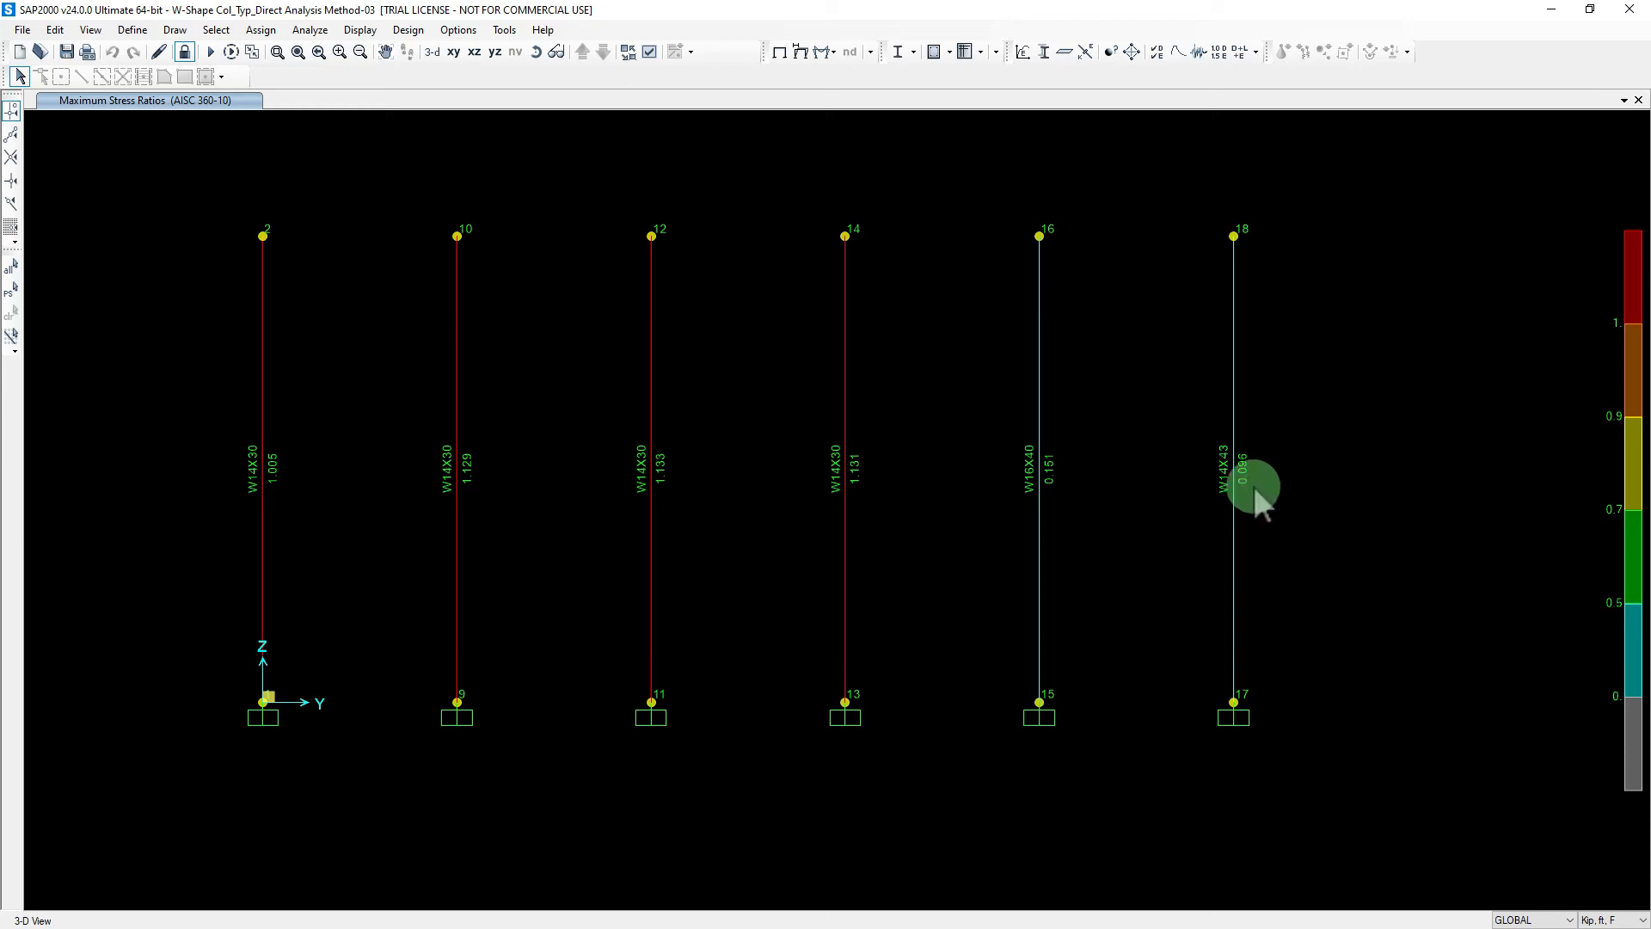
pyautogui.scroll(3, 1254, 482)
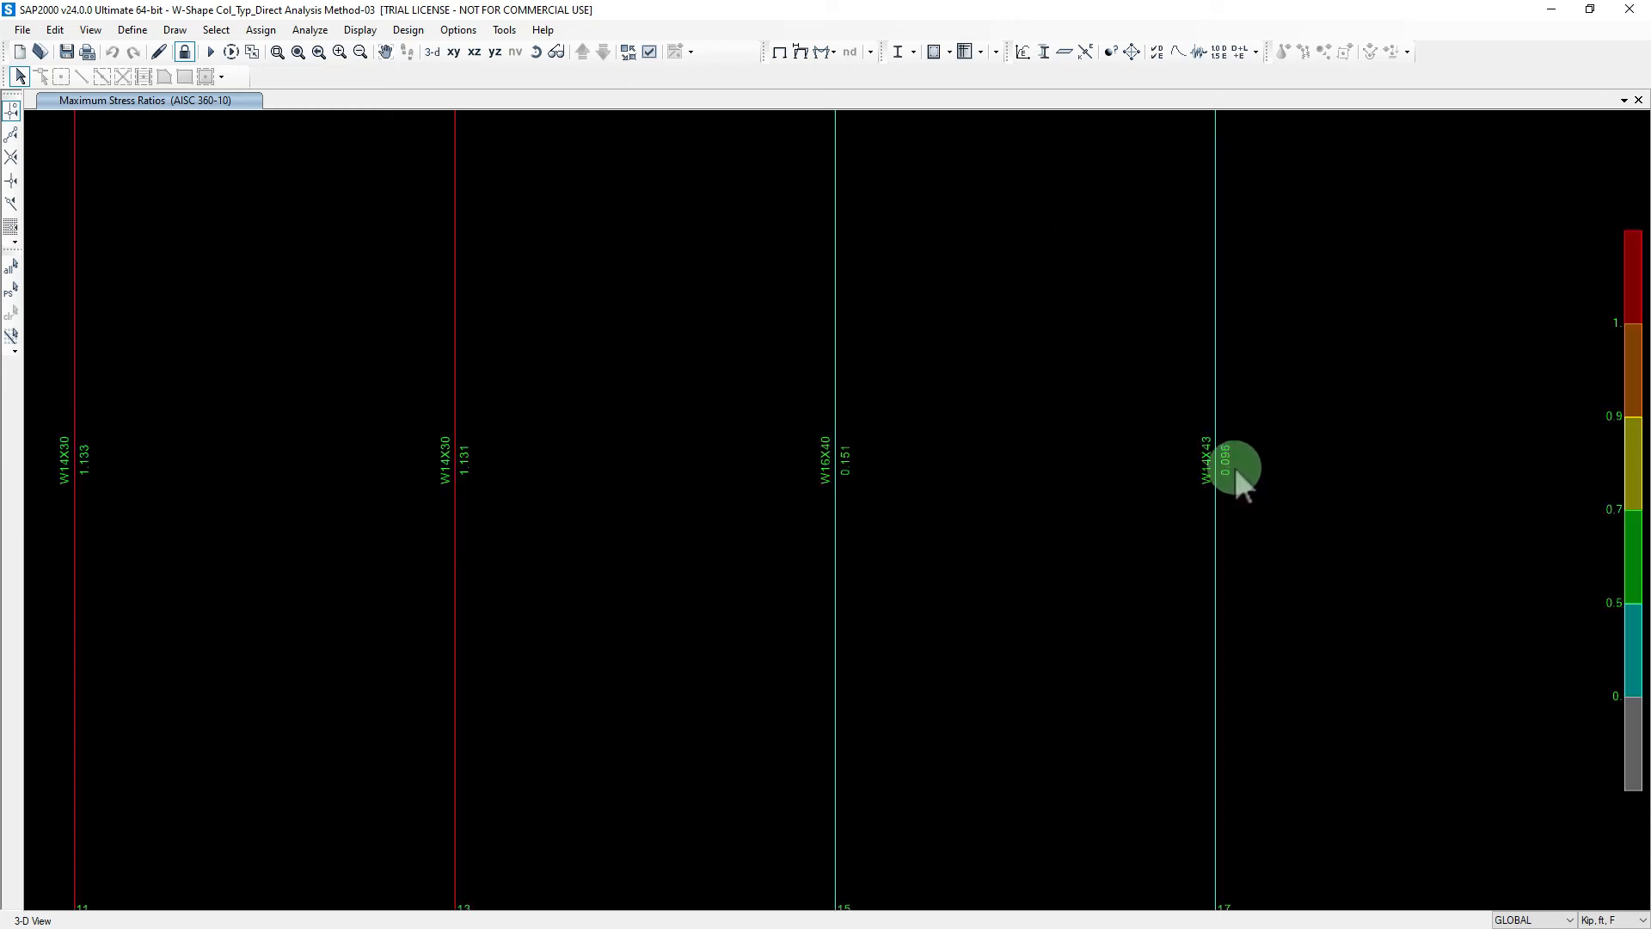
pyautogui.scroll(3, 1236, 467)
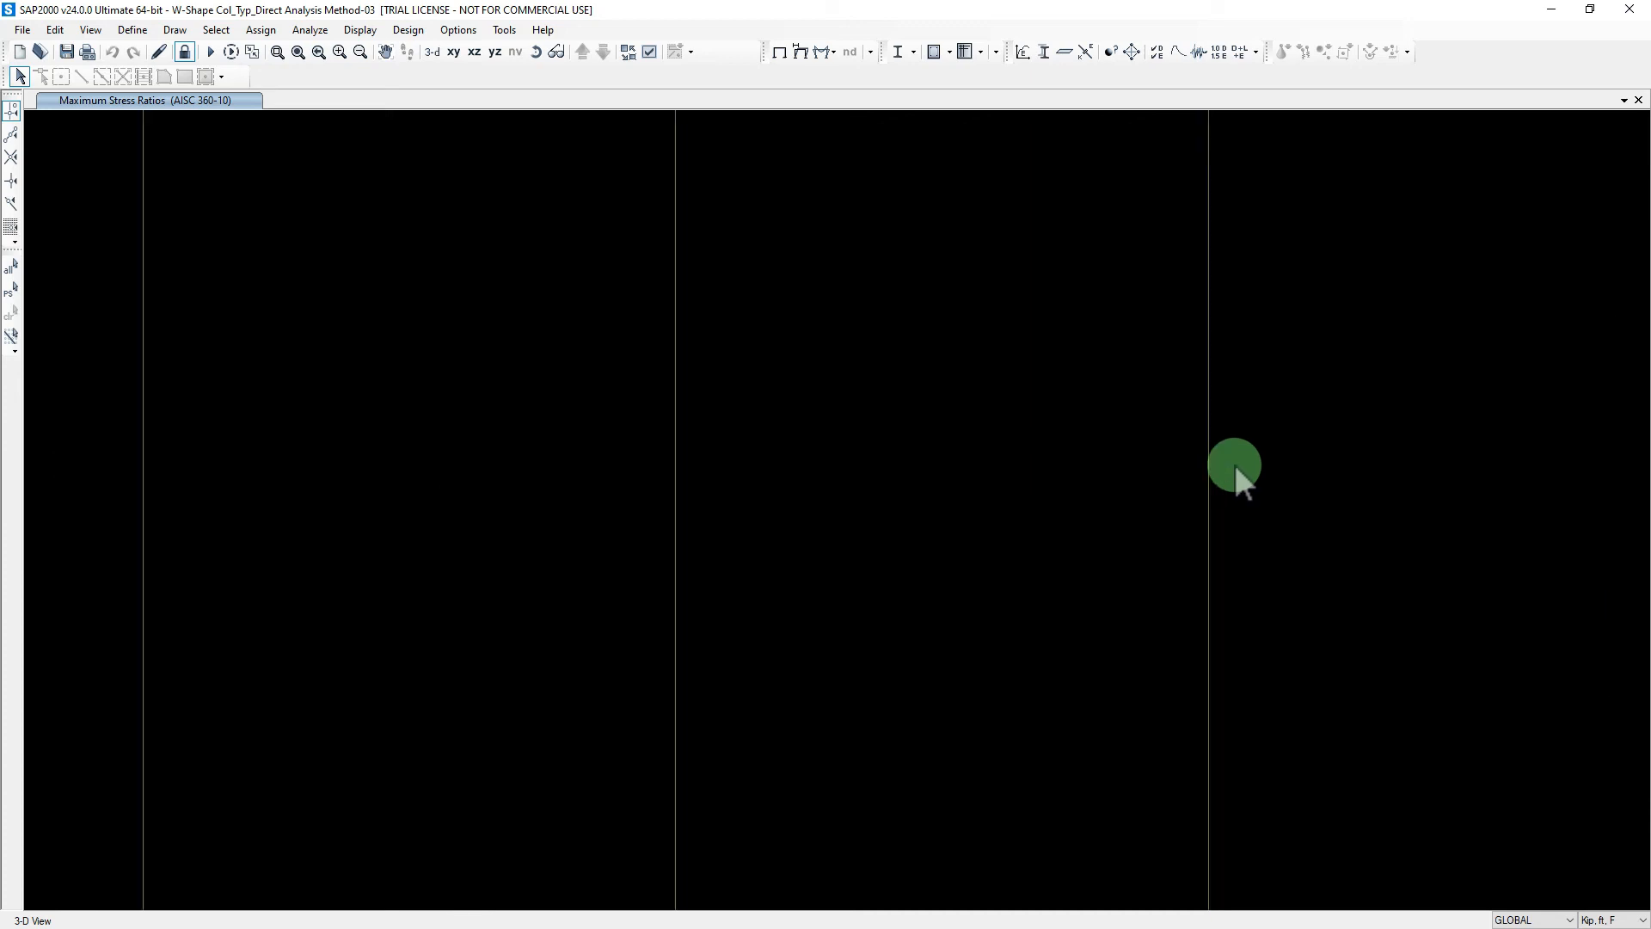
pyautogui.scroll(1, 1235, 464)
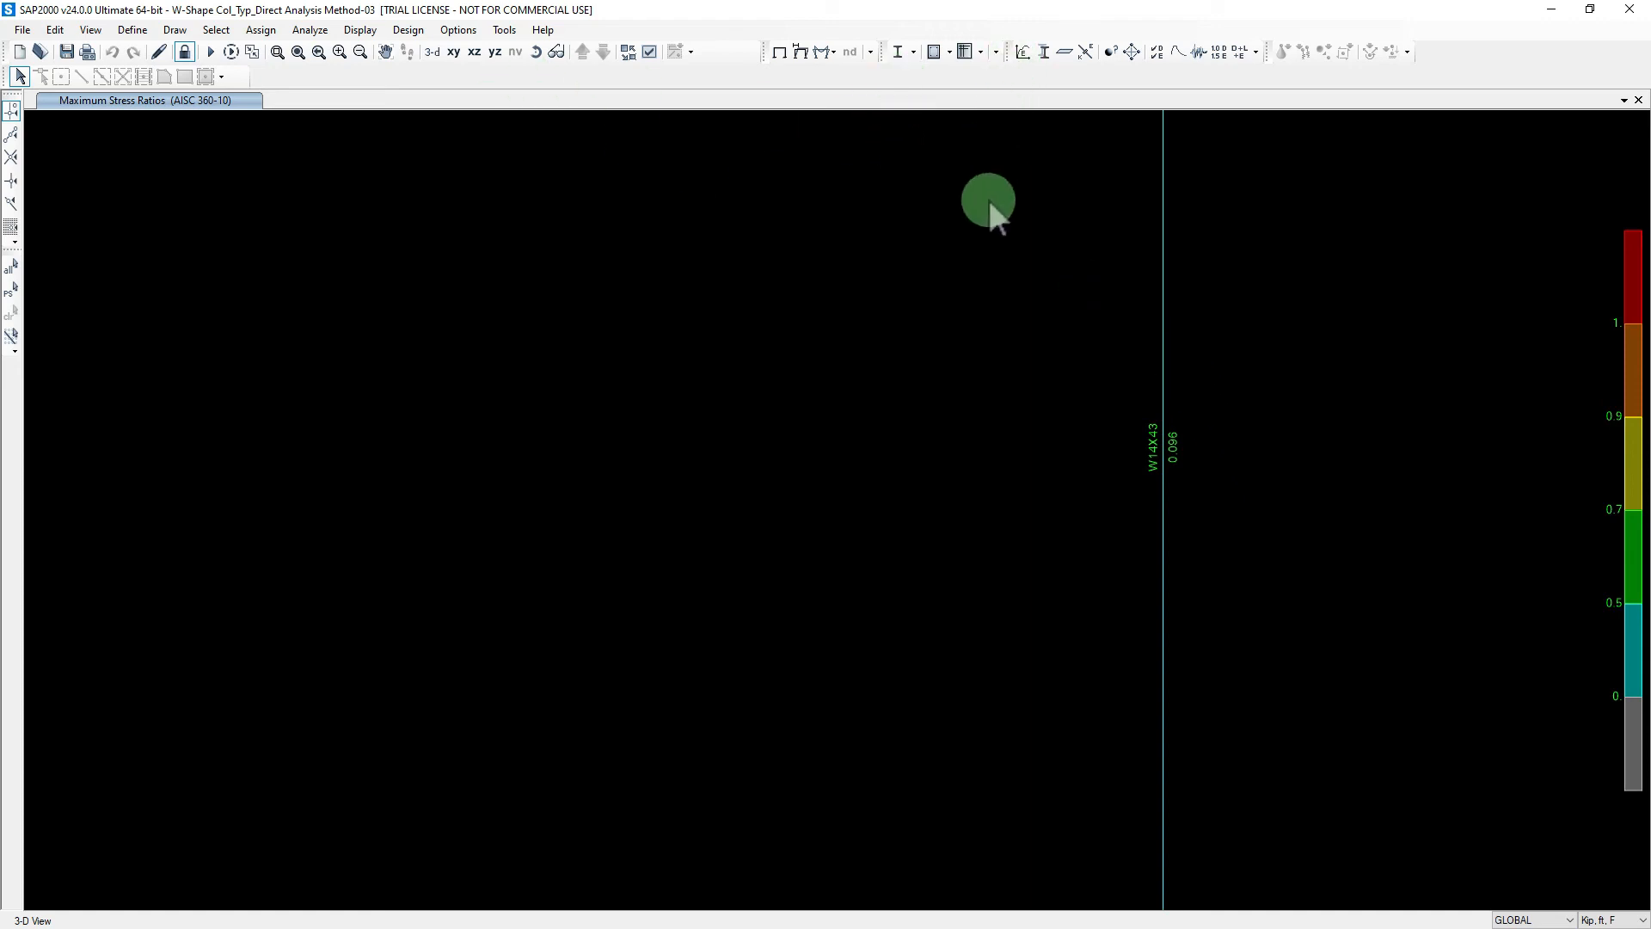
pyautogui.scroll(-3, 991, 255)
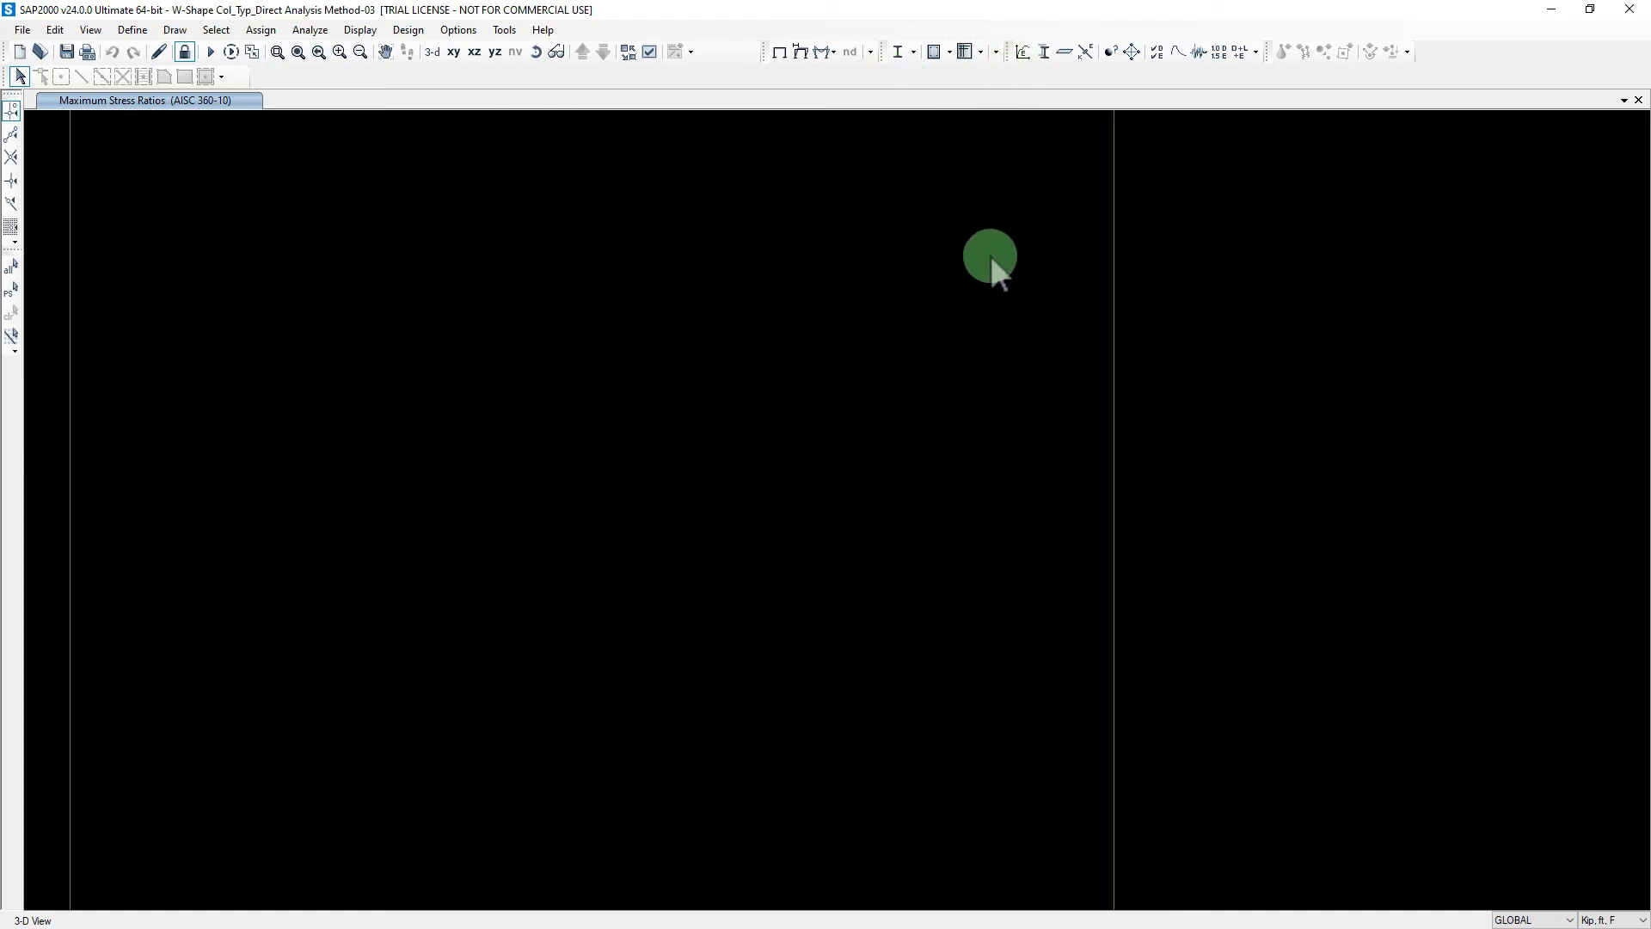
pyautogui.scroll(-2, 993, 255)
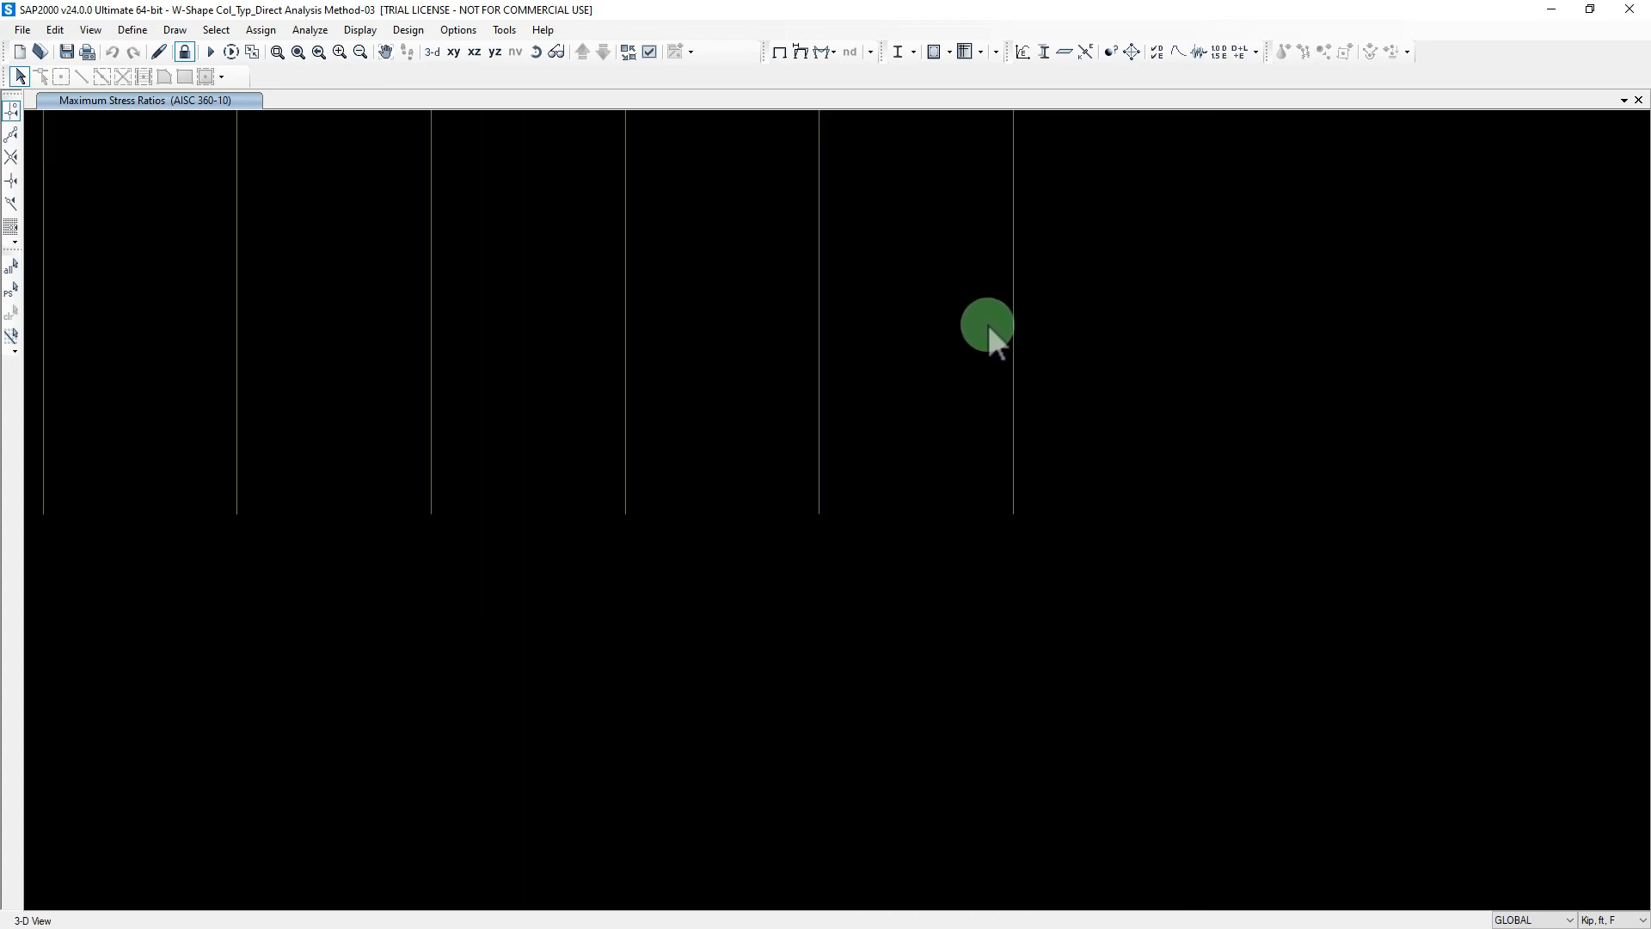
pyautogui.moveTo(988, 324); pyautogui.dragTo(1084, 441, button='middle')
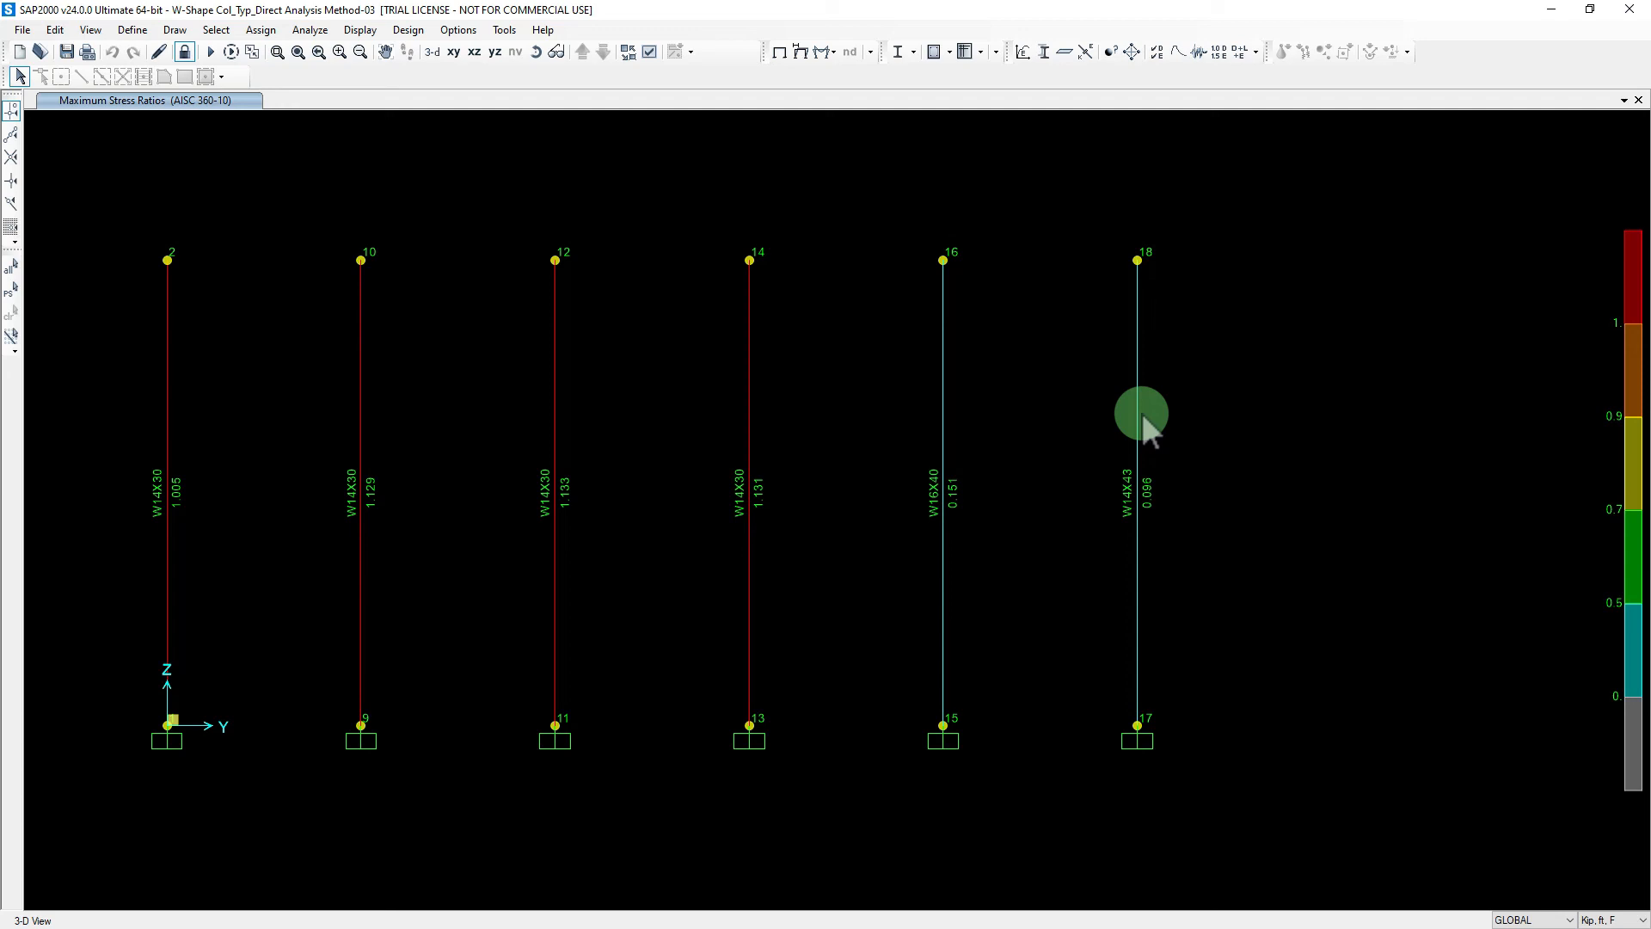
# Step: Review the steel stress check information of the W14X43 column and close it without changes
pyautogui.click(1138, 417)
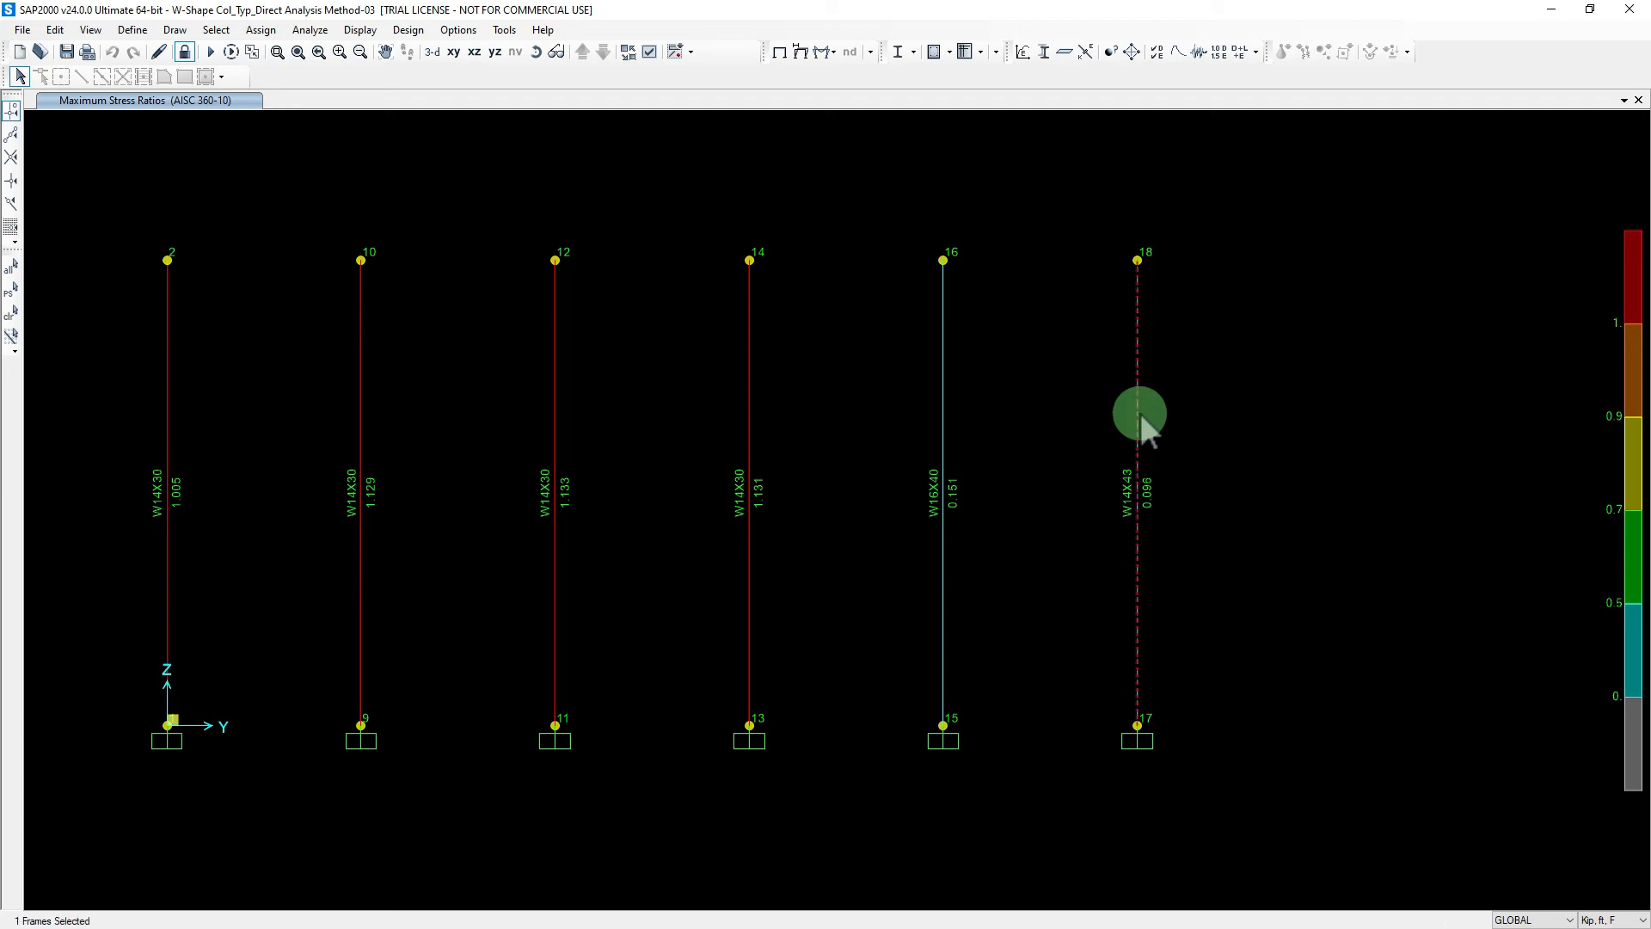
pyautogui.click(1140, 419)
pyautogui.rightClick(1140, 420)
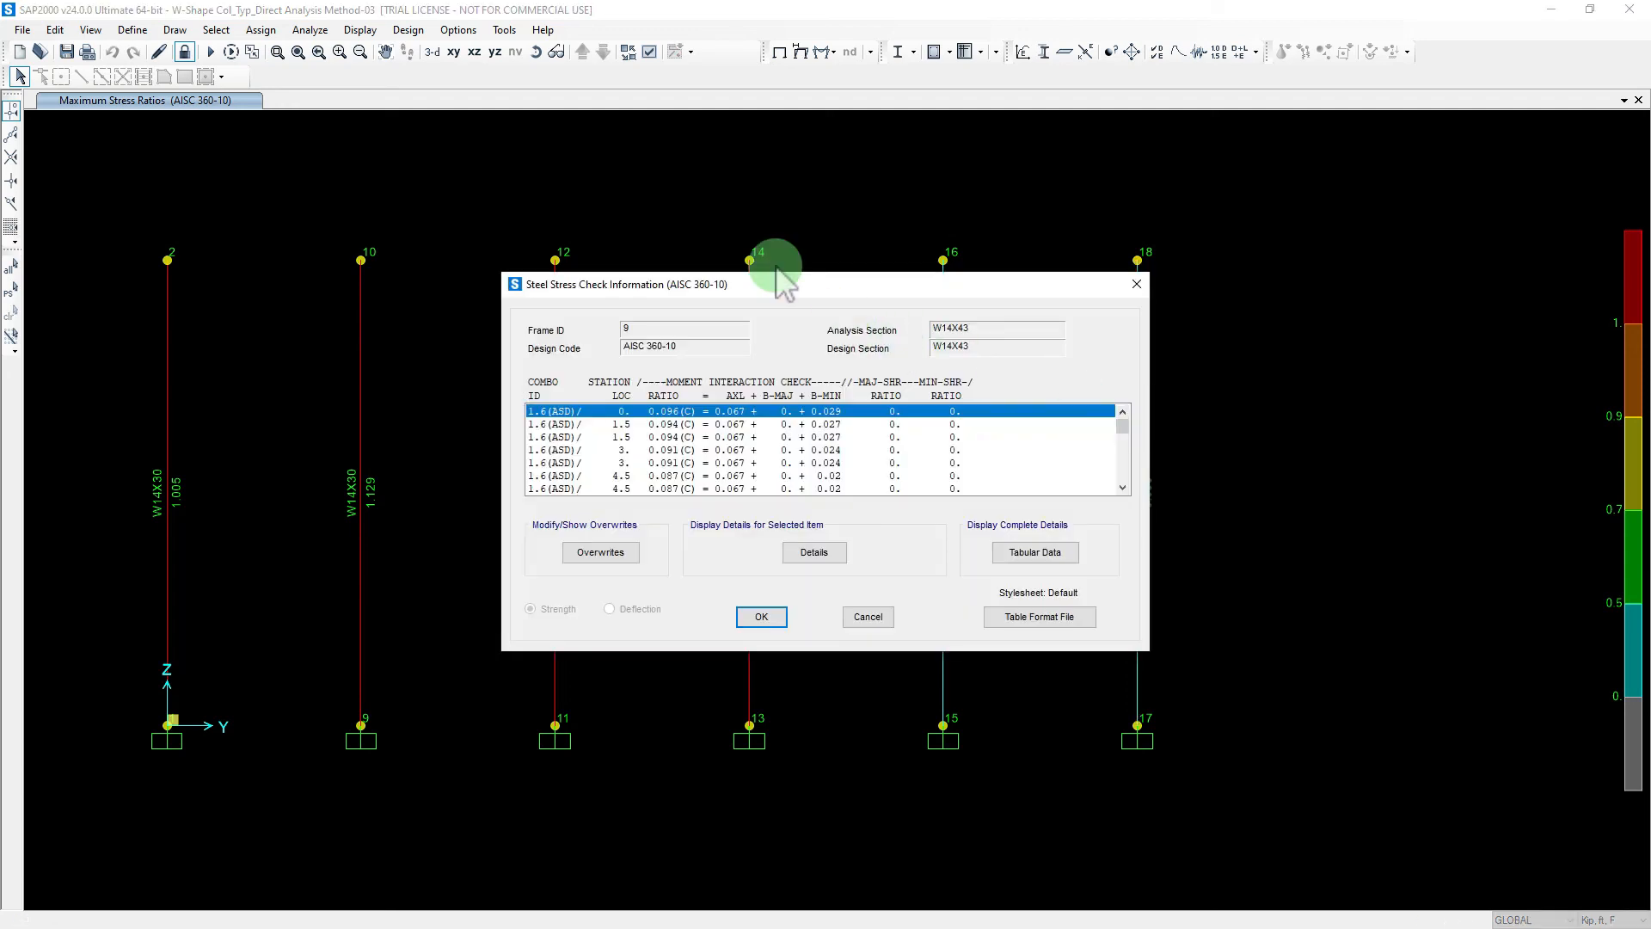
pyautogui.moveTo(778, 274); pyautogui.dragTo(538, 69)
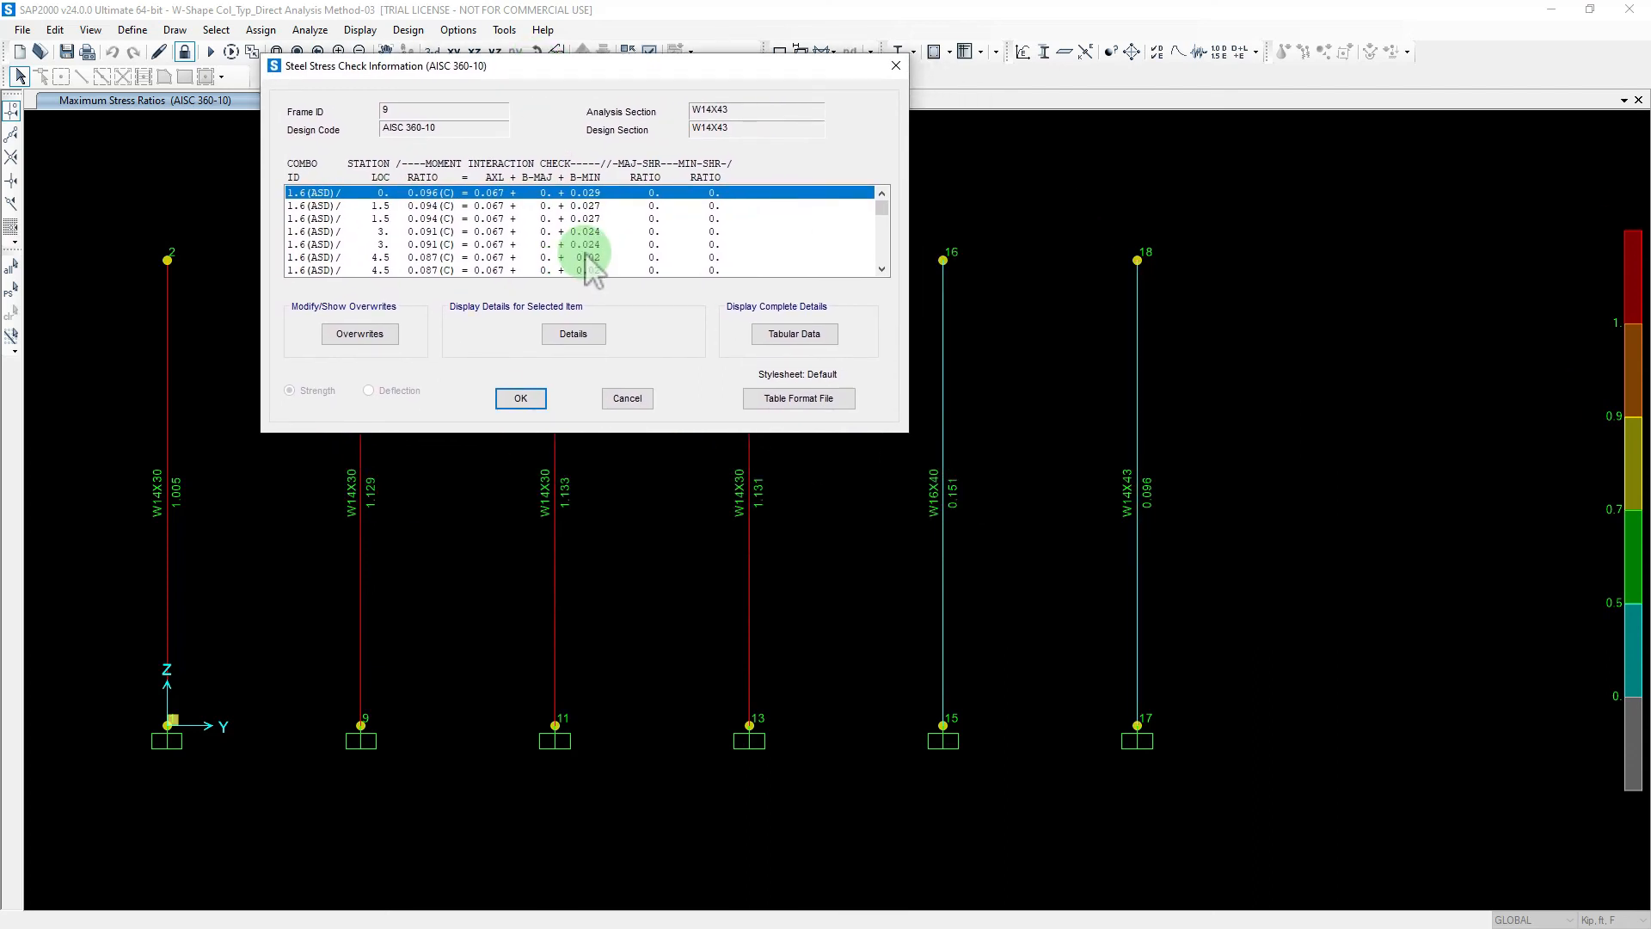
pyautogui.click(625, 398)
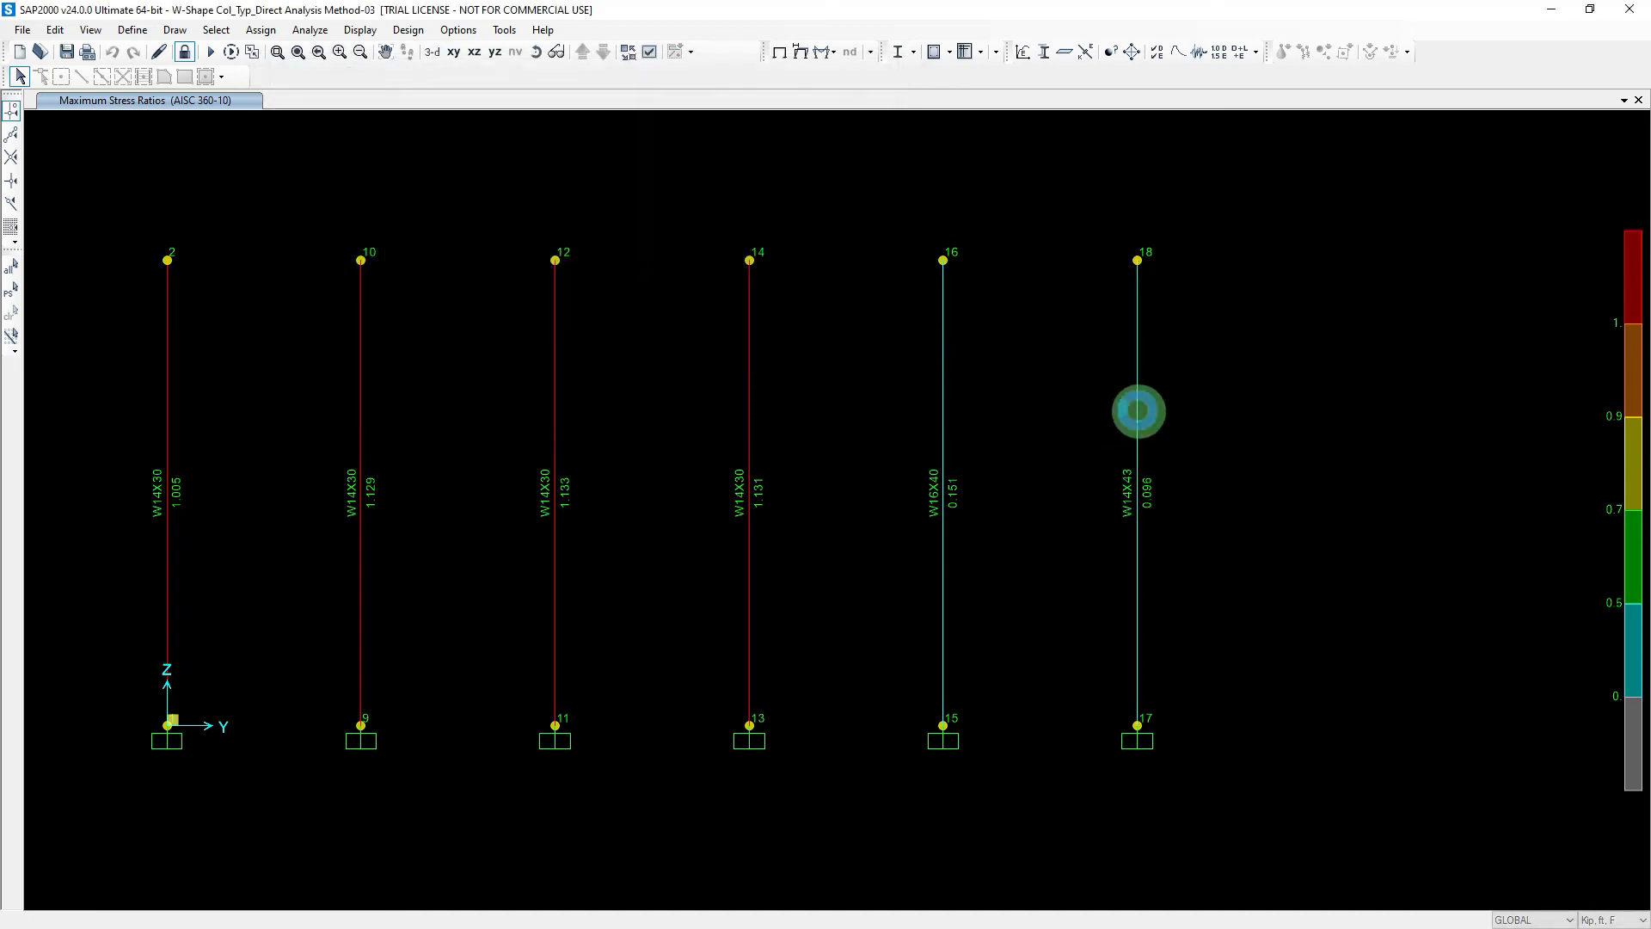
# Step: Open the detailed stress check of the W14X43 column at station 0 and examine its PMM demand/capacity ratio equation
pyautogui.rightClick(1138, 411)
pyautogui.moveTo(718, 287); pyautogui.dragTo(564, 162)
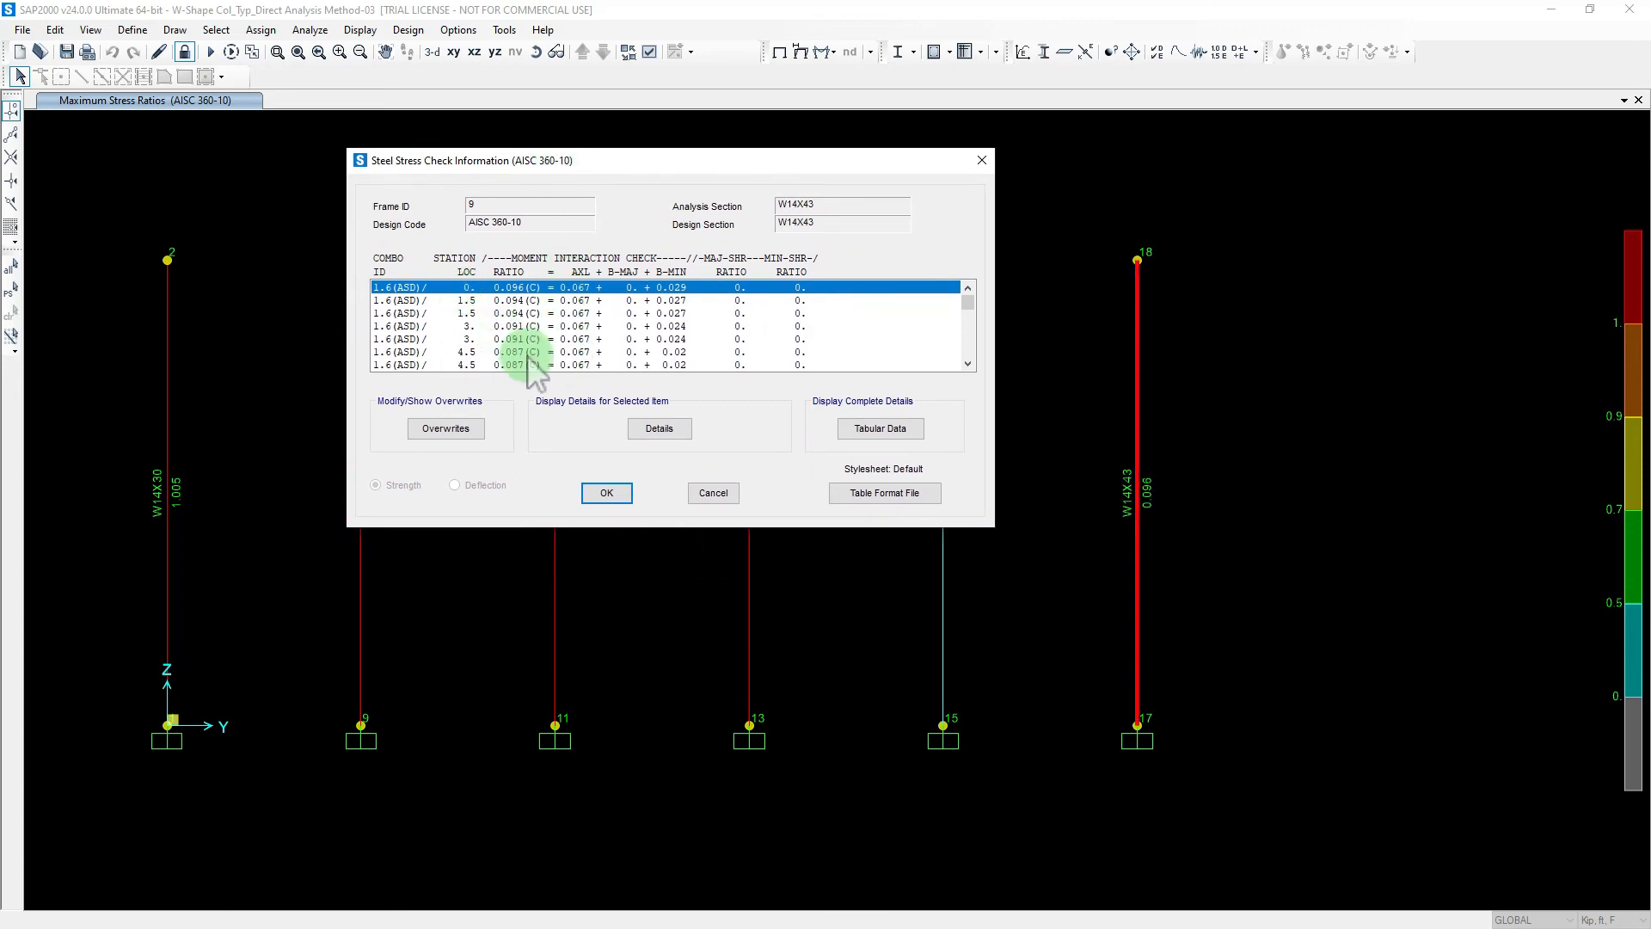
pyautogui.click(657, 430)
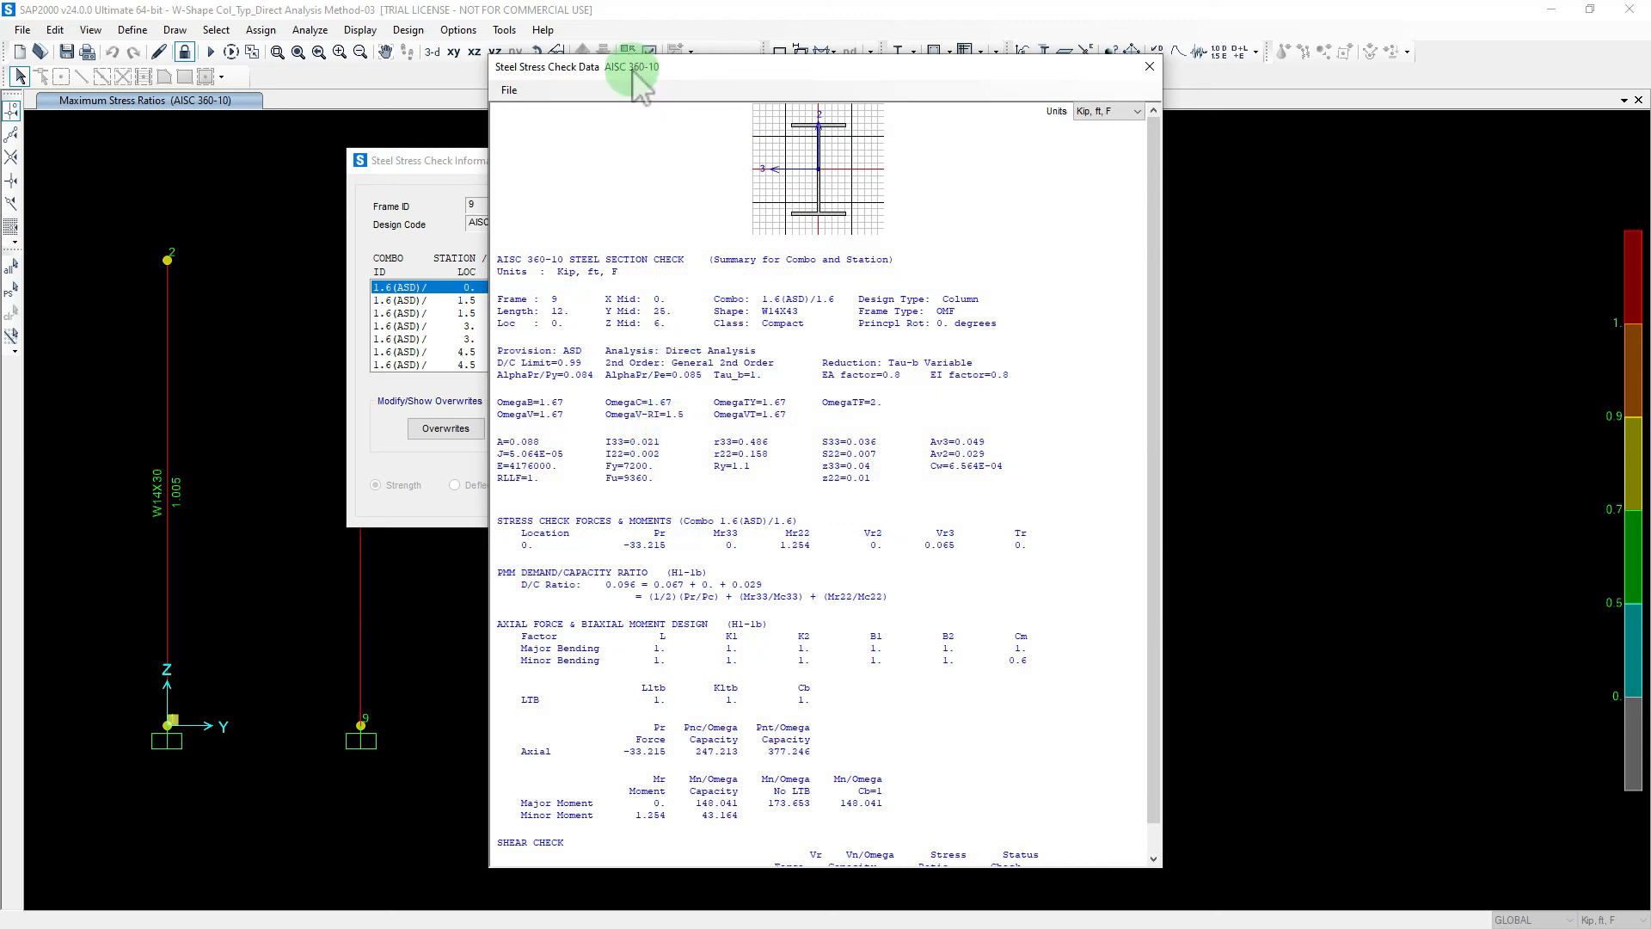
pyautogui.moveTo(627, 64); pyautogui.dragTo(1019, 42)
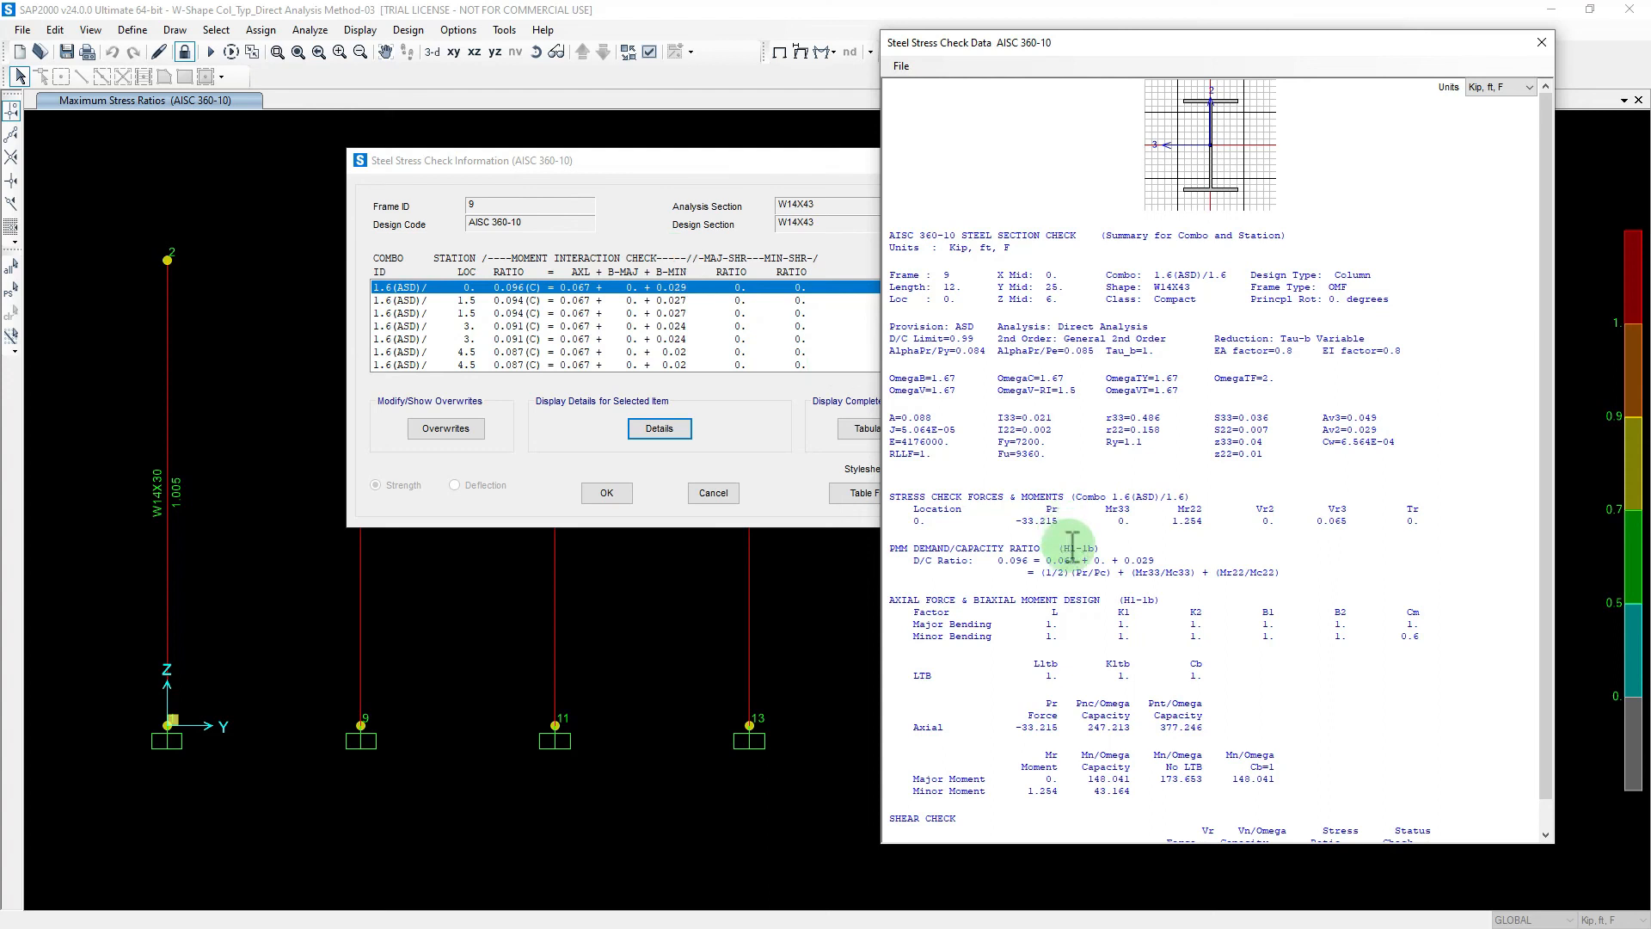
pyautogui.scroll(-1, 1067, 542)
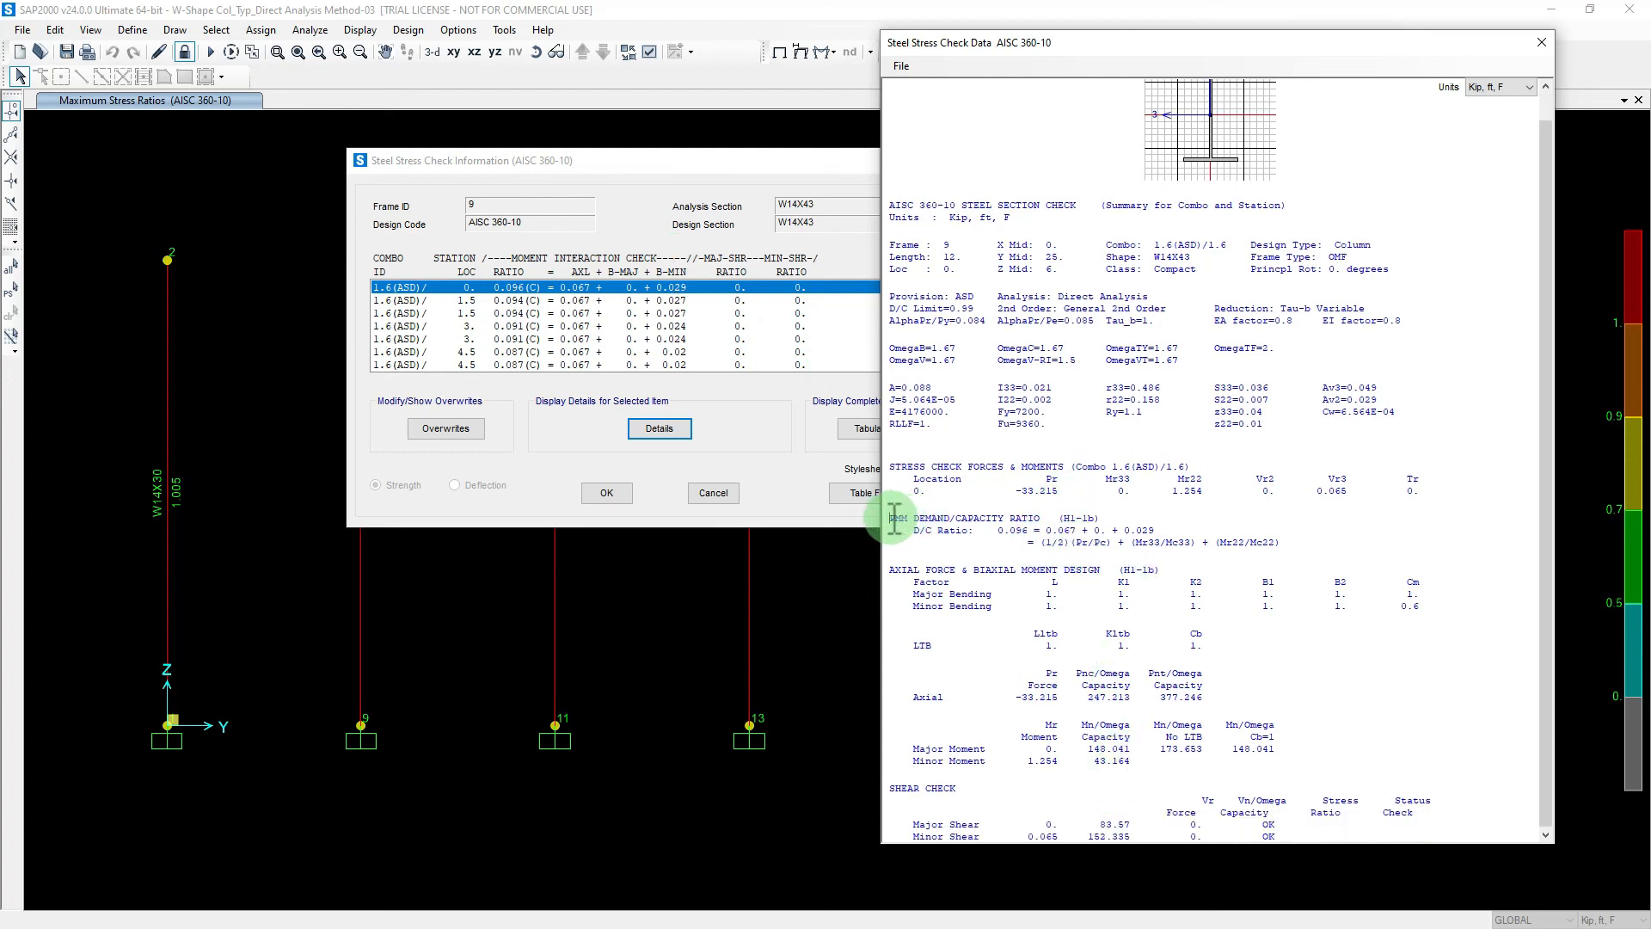
pyautogui.moveTo(897, 520); pyautogui.dragTo(1287, 542)
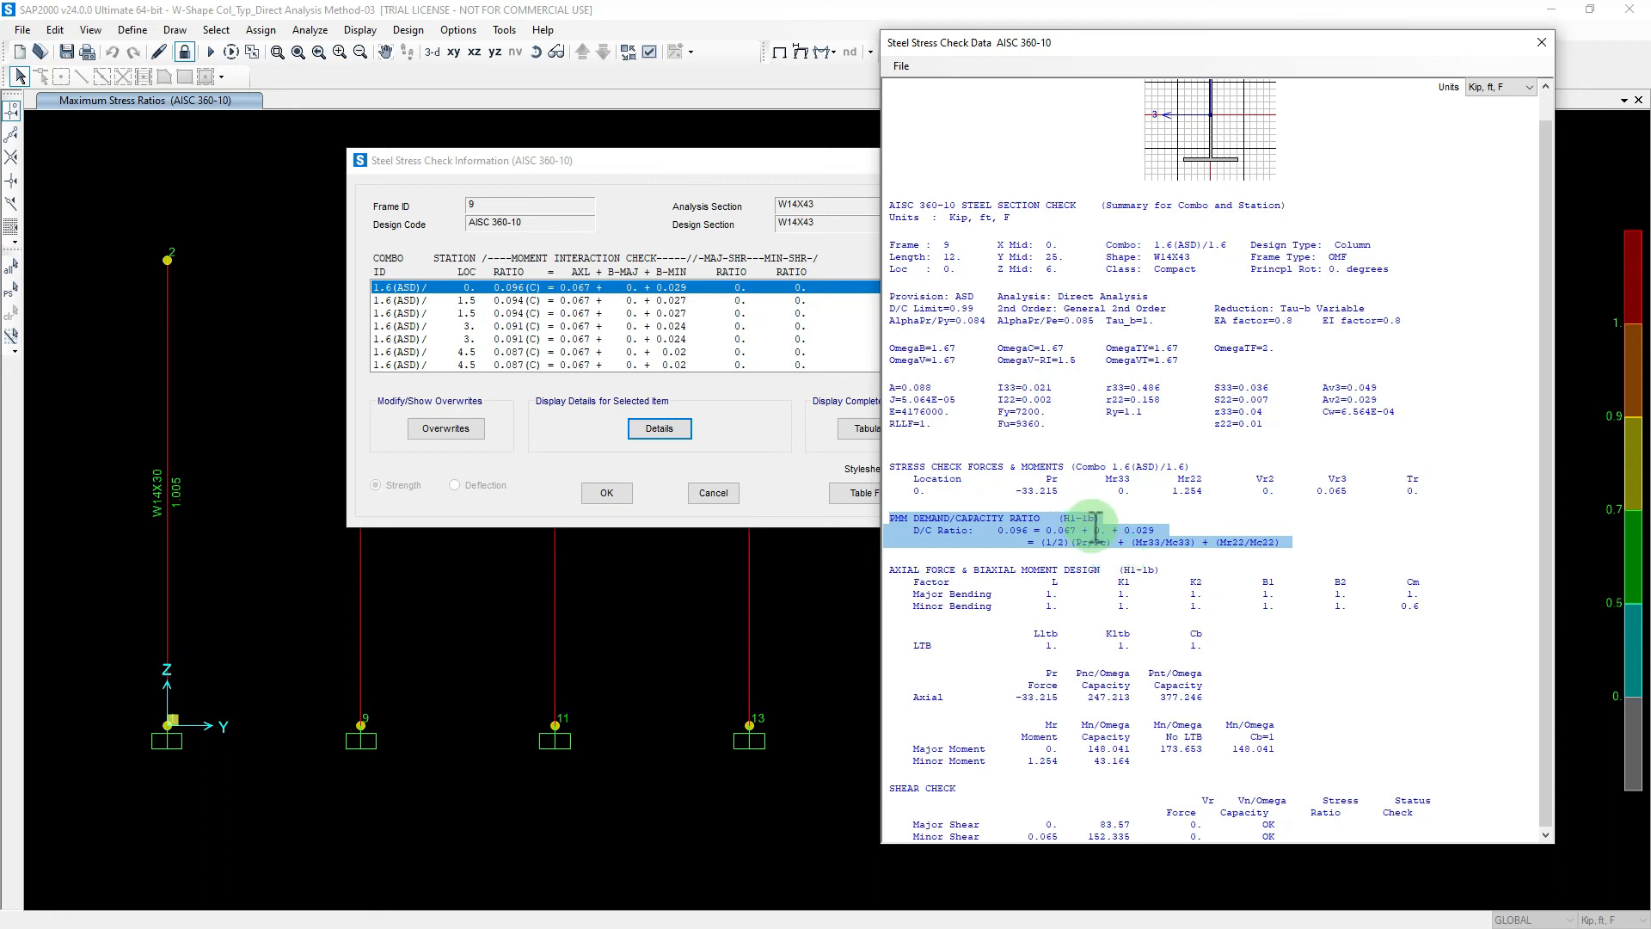
pyautogui.click(1073, 494)
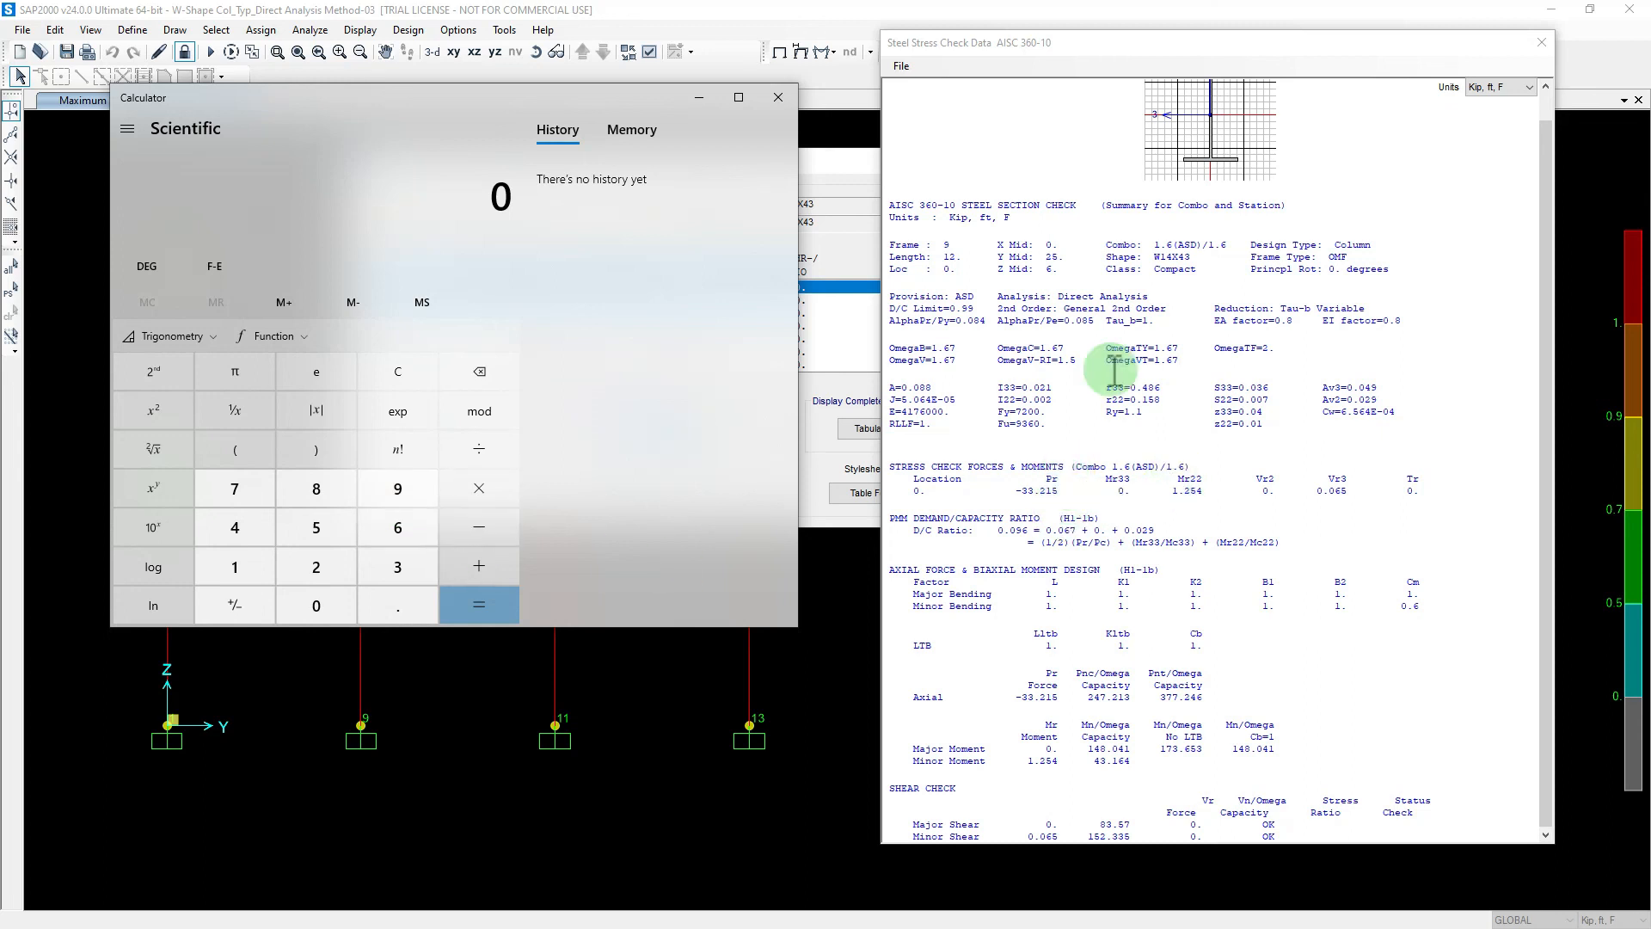
# Step: Start a division in the calculator with the column's axial force of 33.215 as the dividend
pyautogui.doubleClick(398, 578)
pyautogui.click(394, 606)
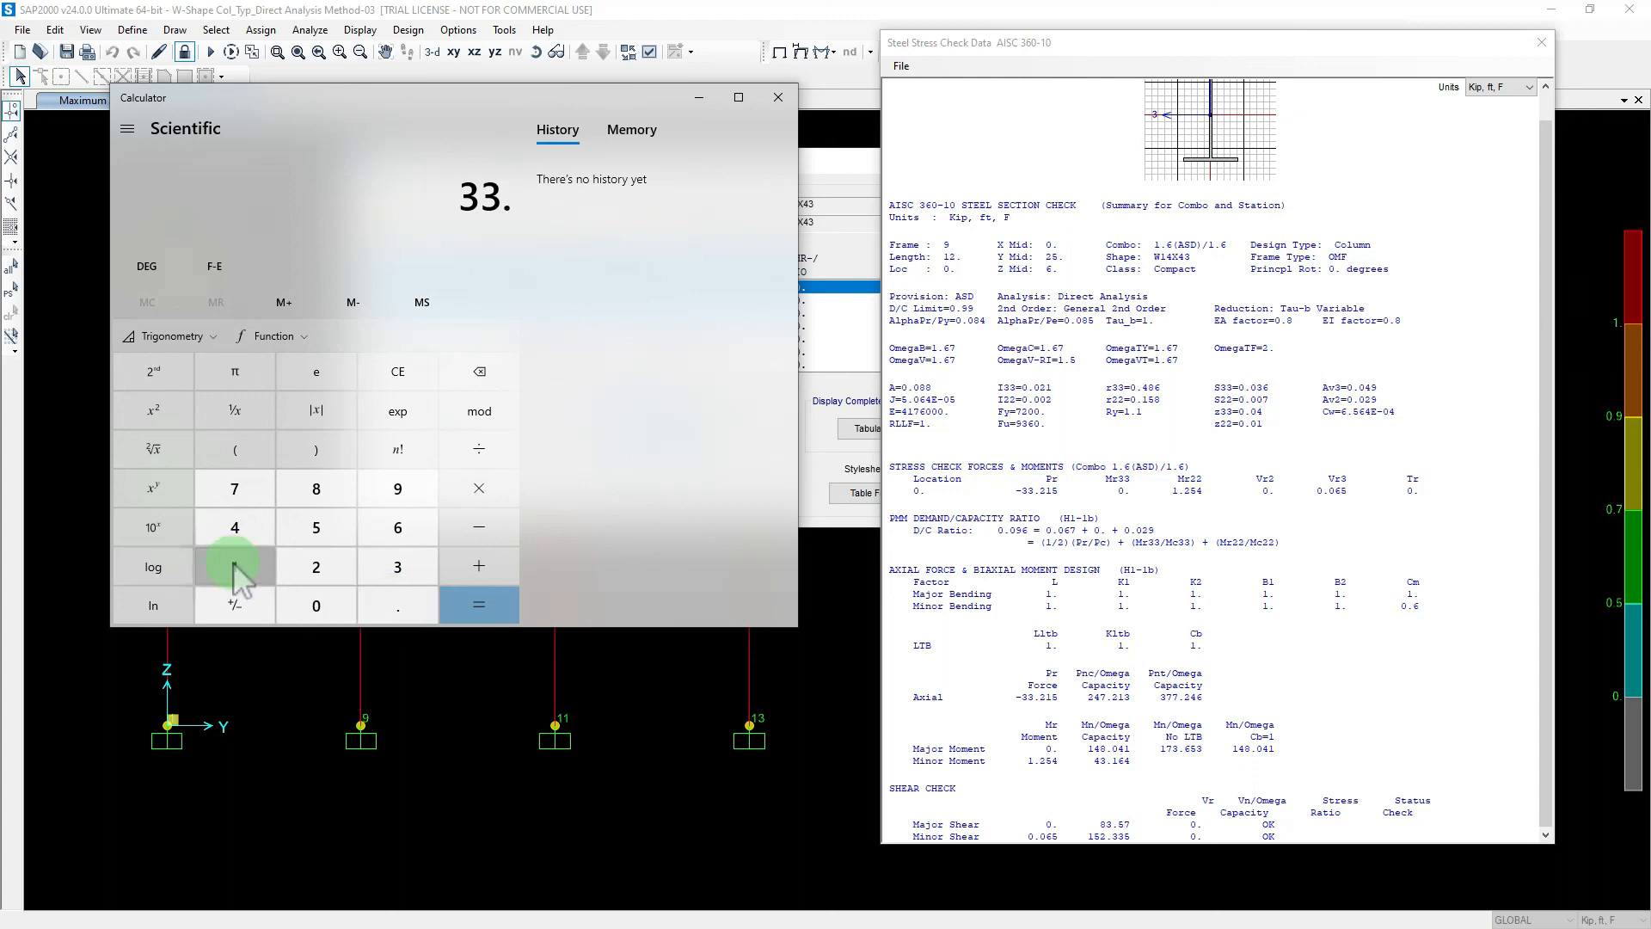
pyautogui.click(308, 570)
pyautogui.click(233, 574)
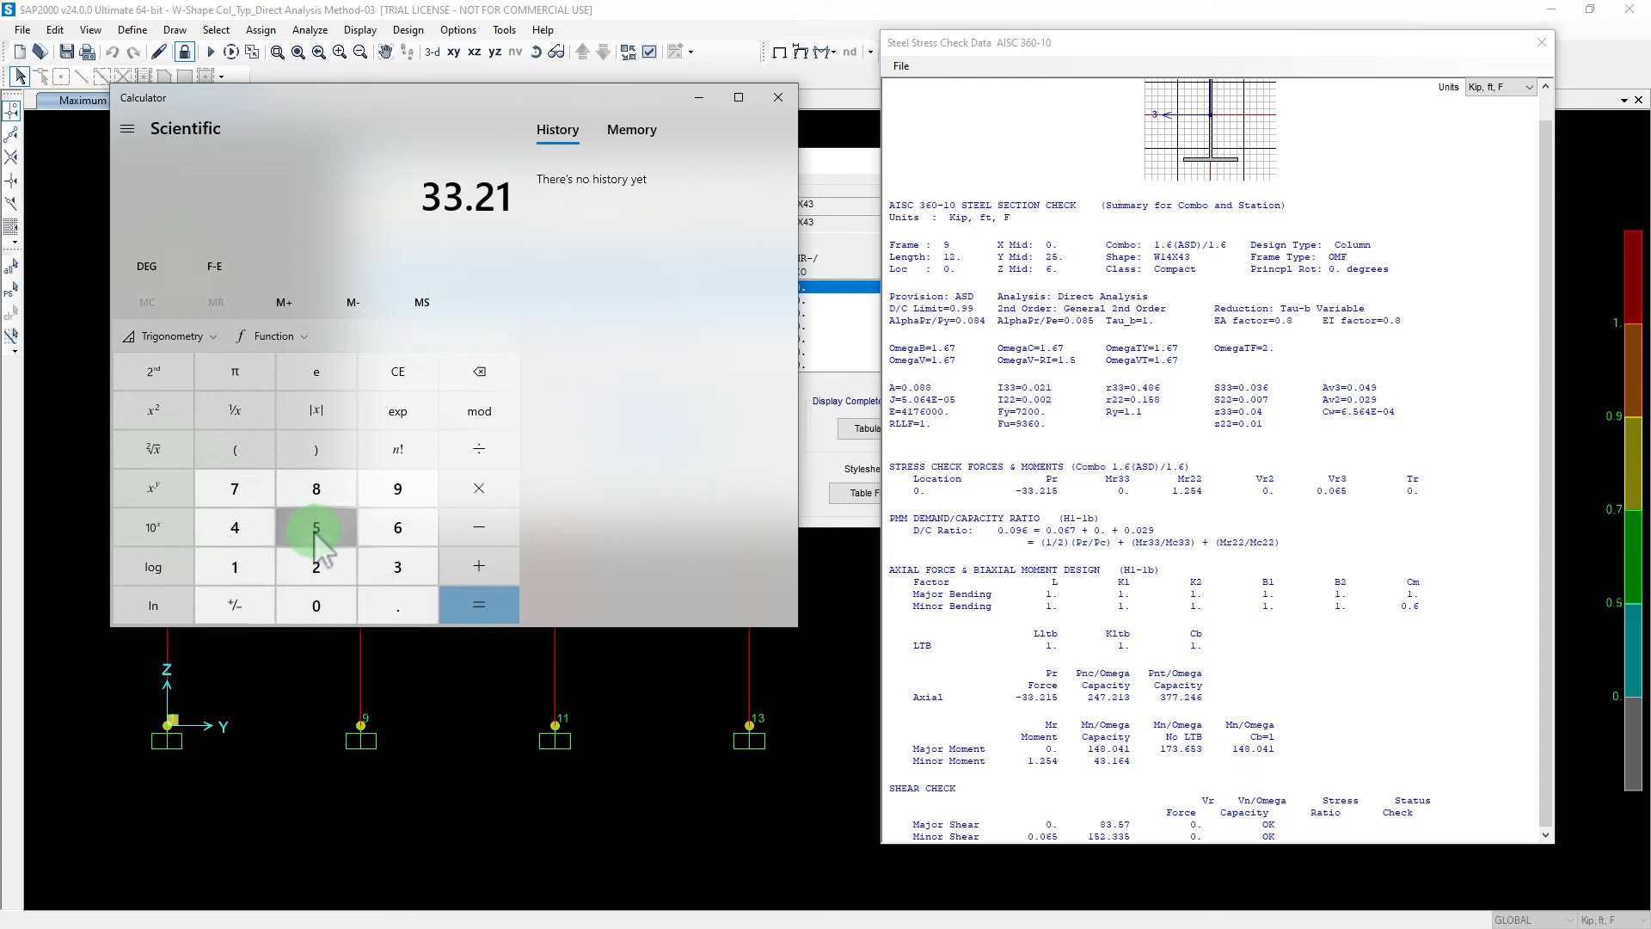
pyautogui.click(318, 527)
pyautogui.click(478, 451)
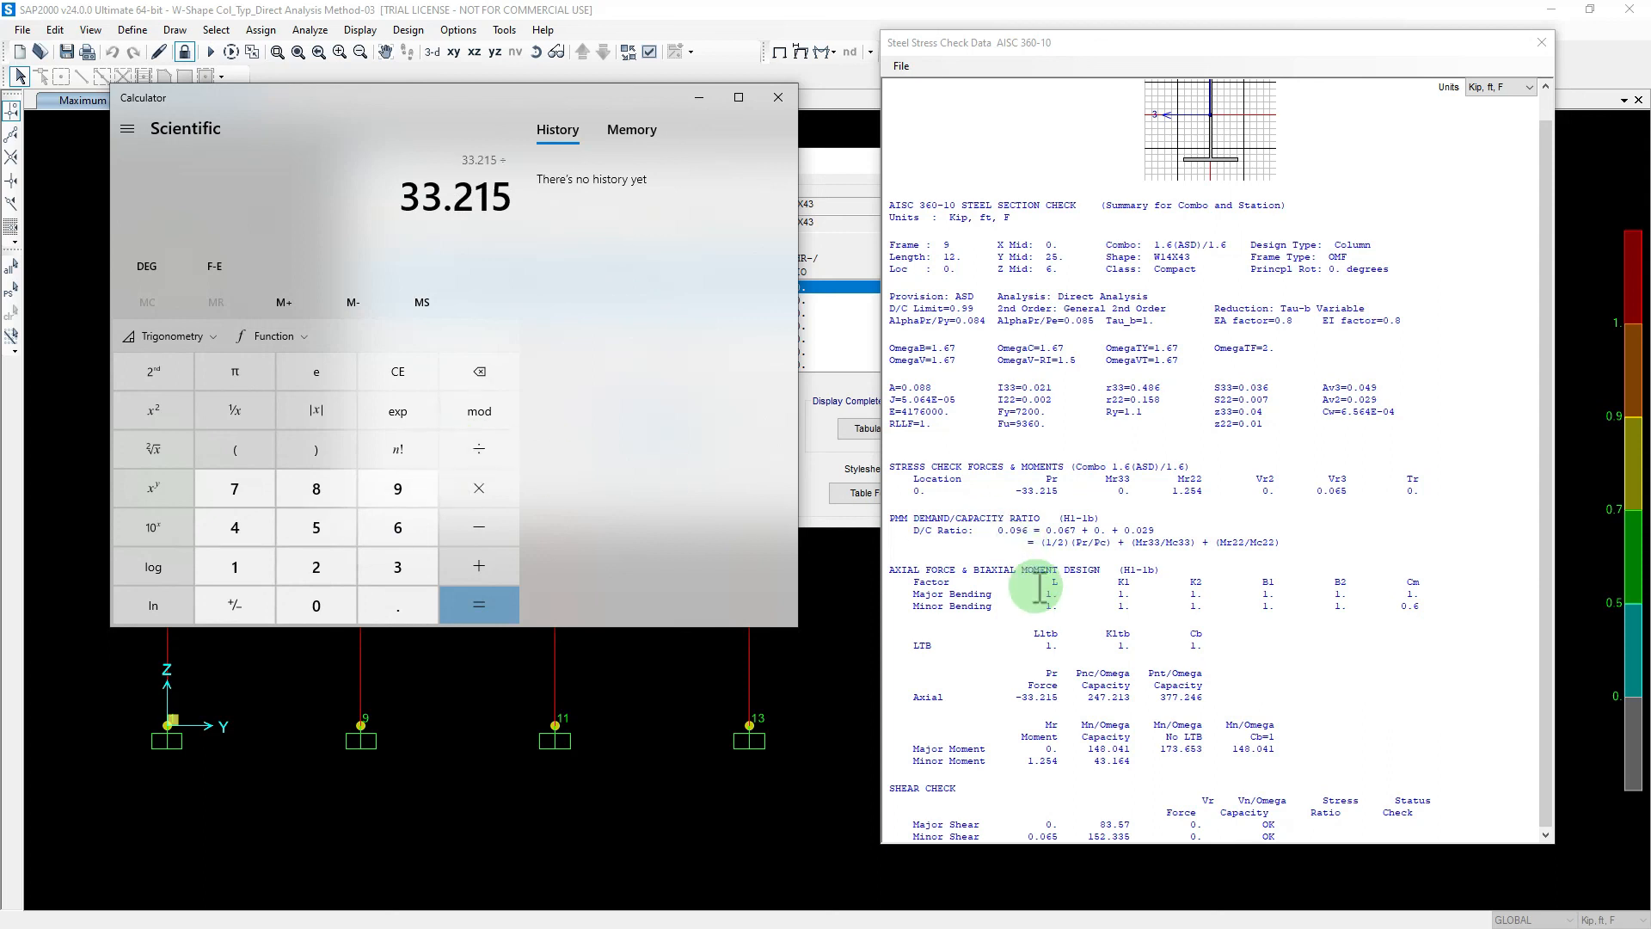
# Step: Look up the compressive axial capacity in the stress check data and complete the calculator division with 247.213 as the divisor
pyautogui.middleClick(1062, 613)
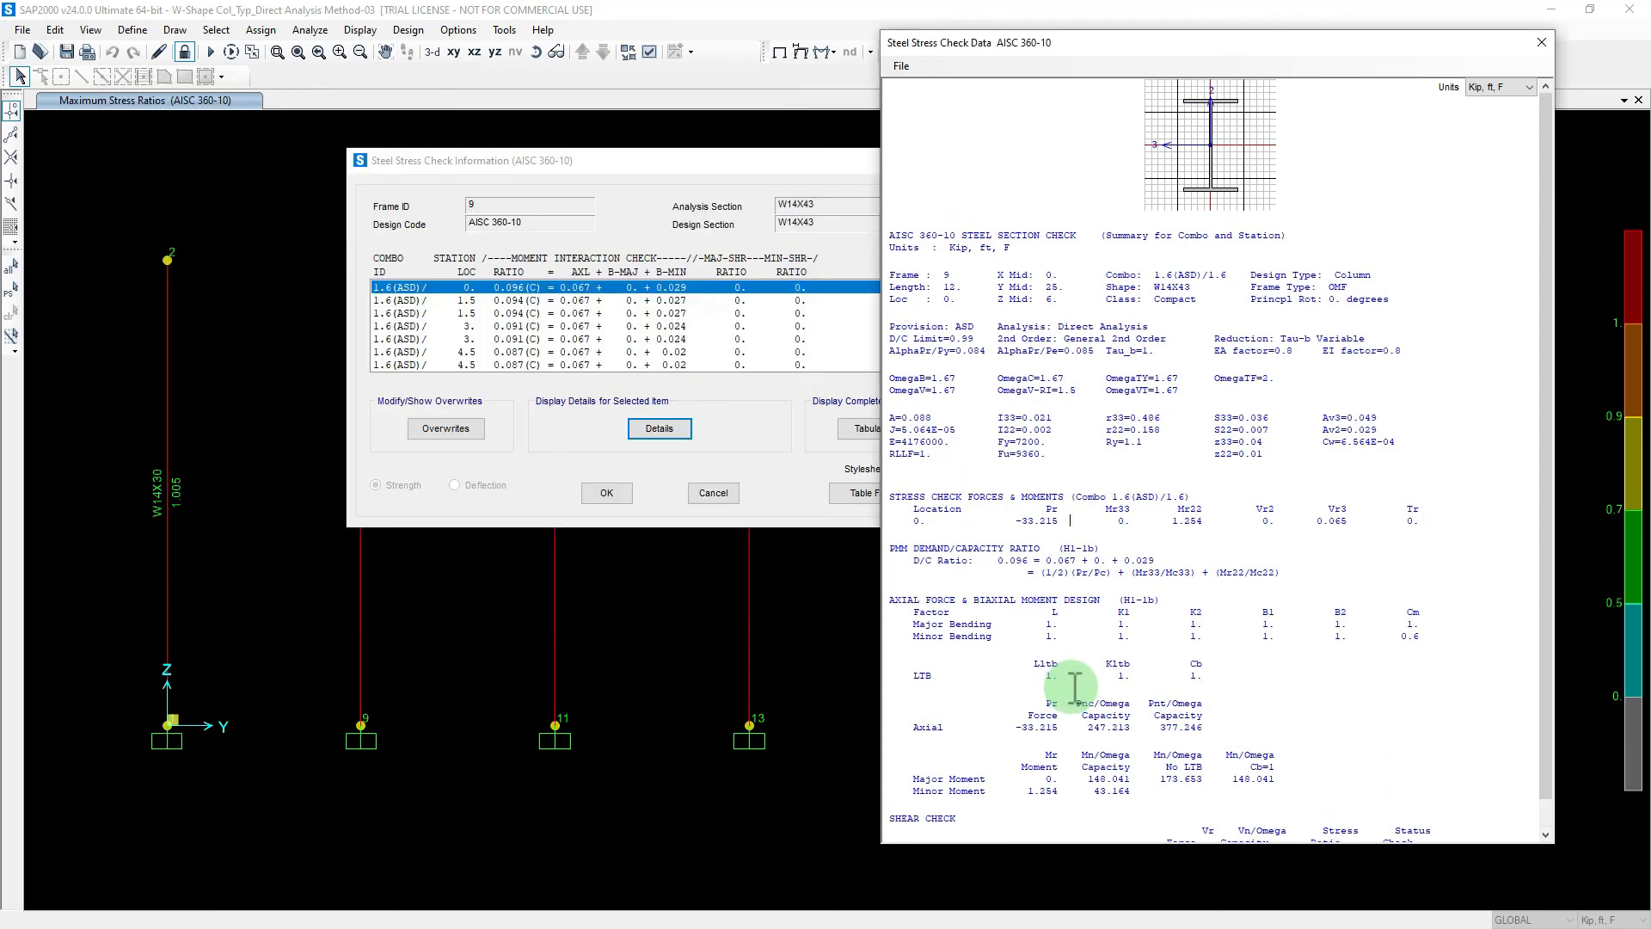
pyautogui.click(1101, 746)
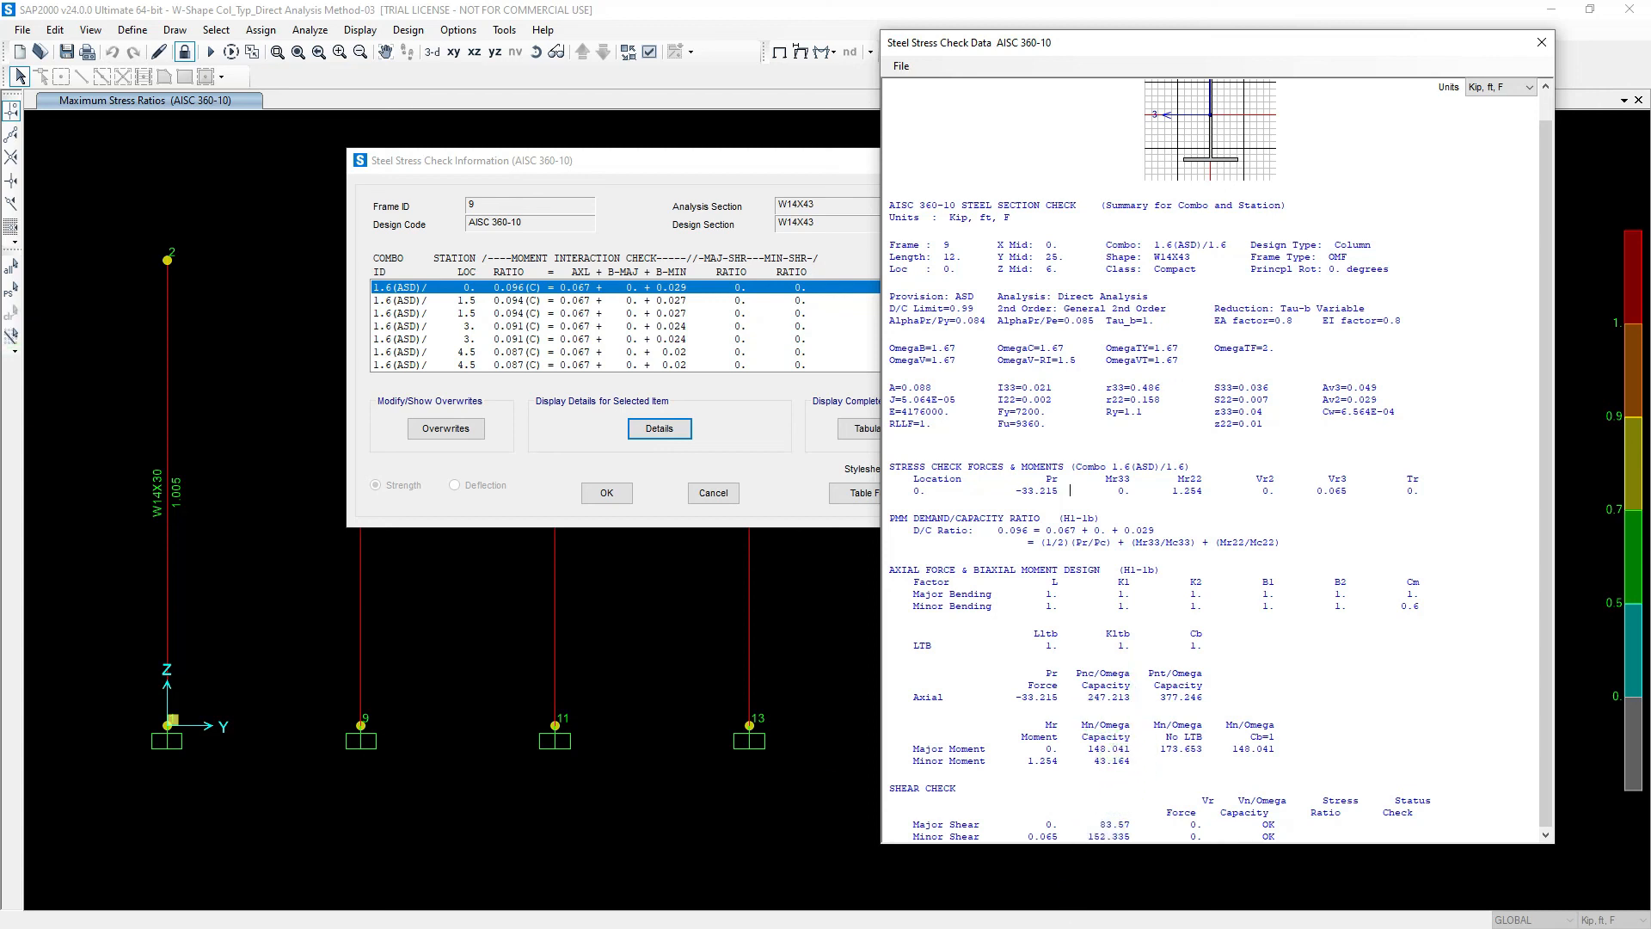
pyautogui.hotkey('alt', 'Tab')
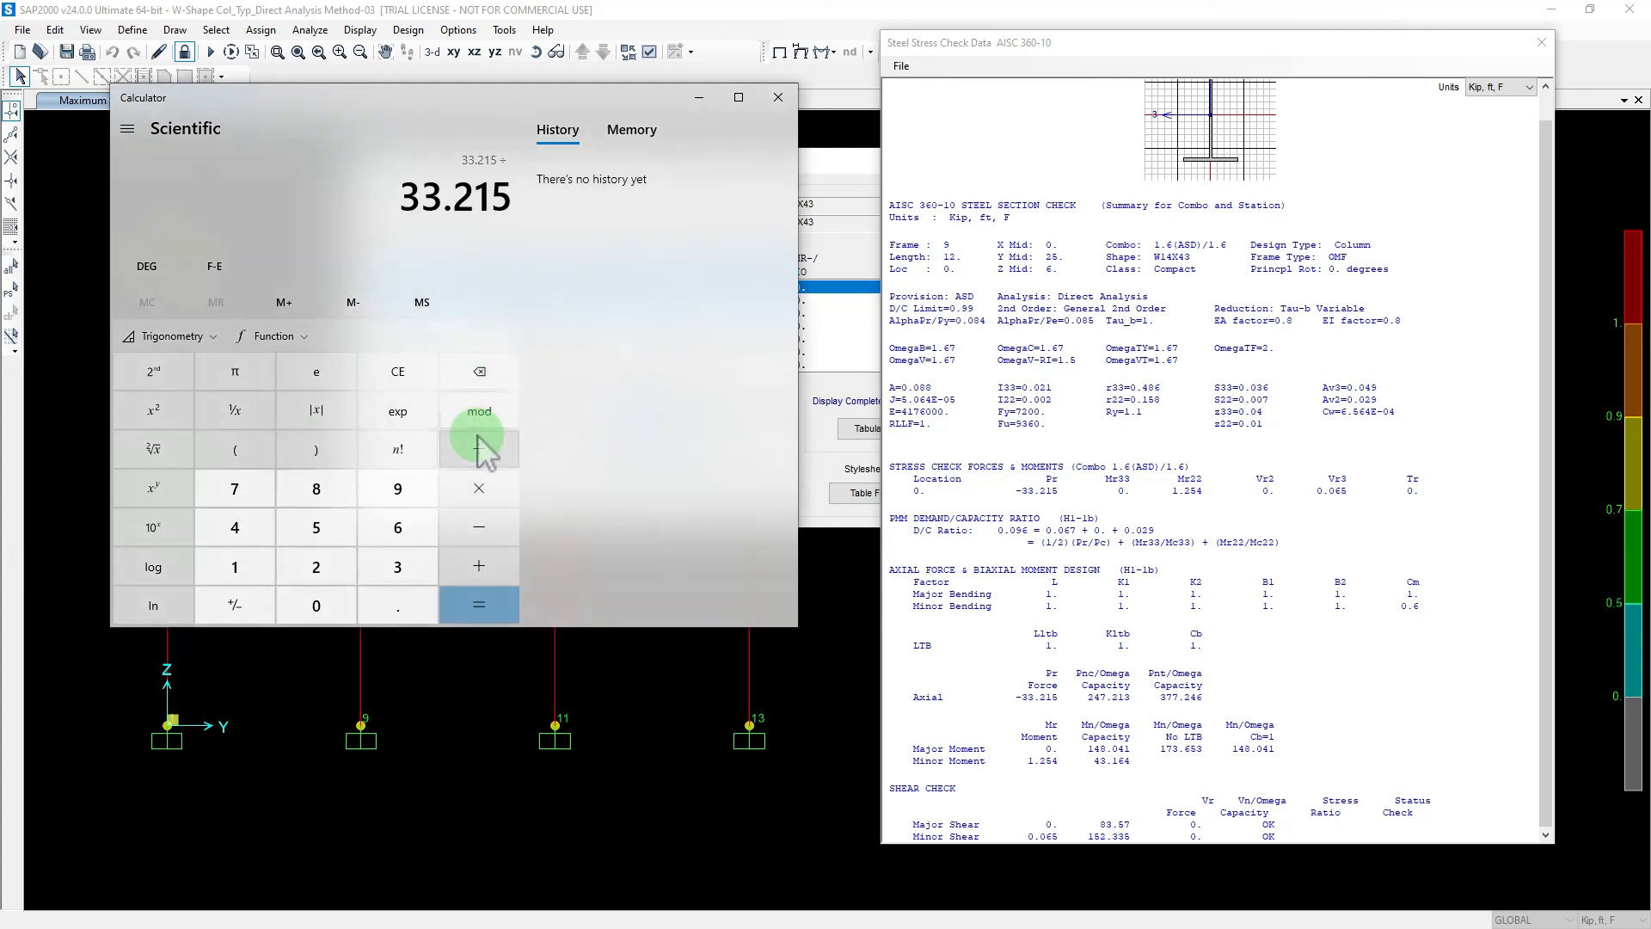
pyautogui.click(316, 568)
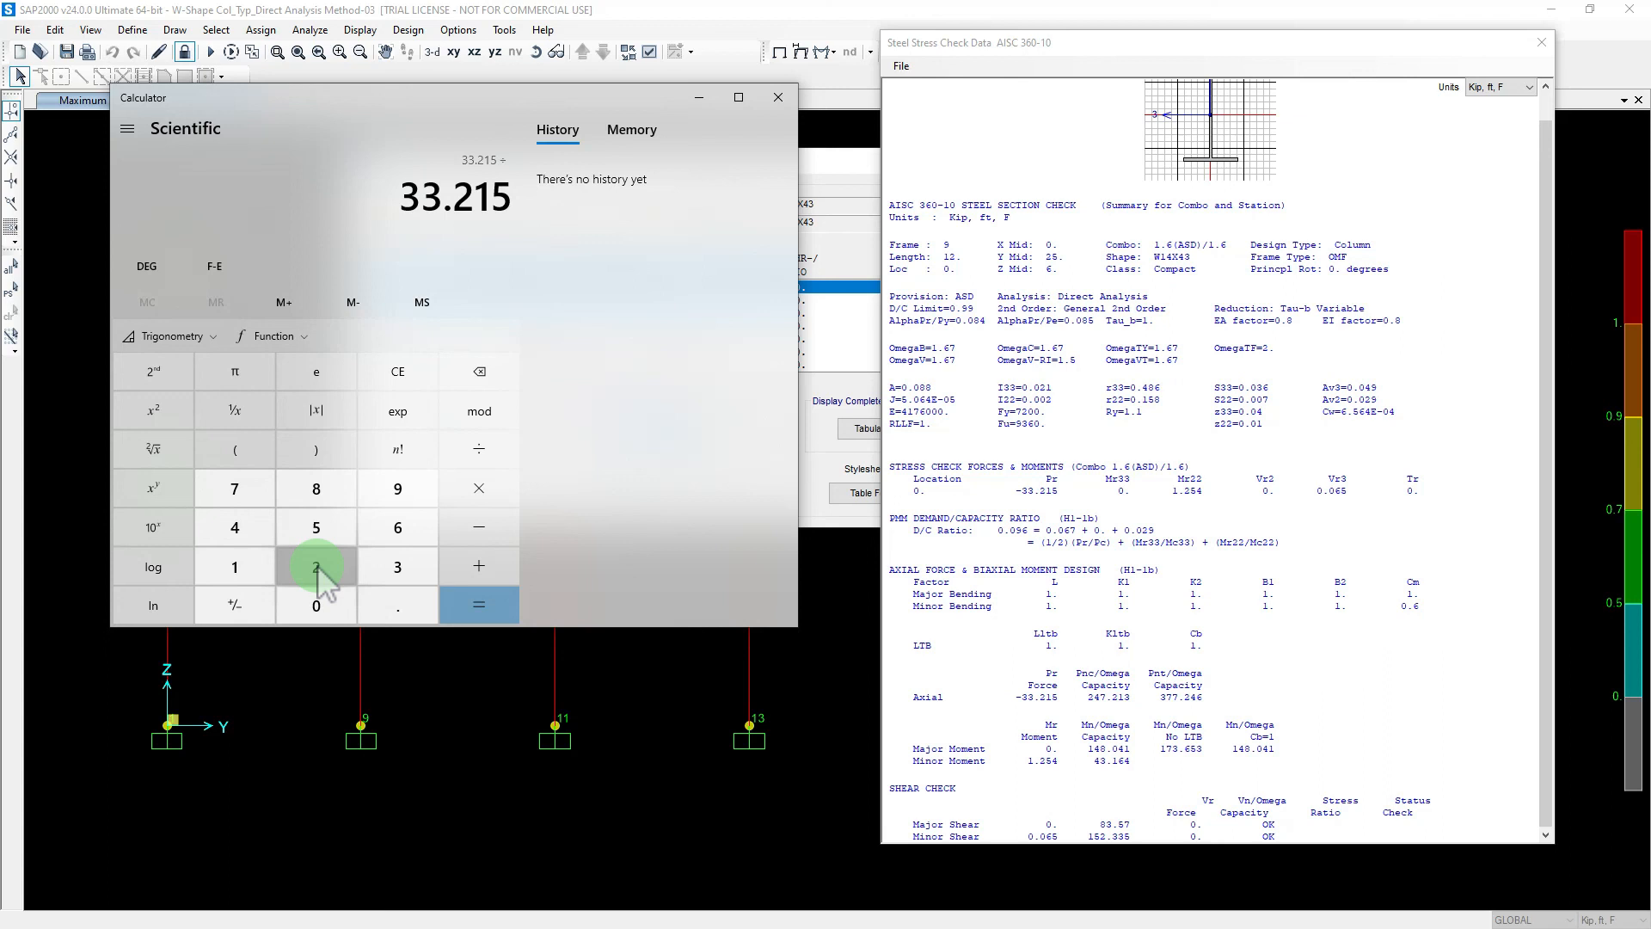
pyautogui.click(235, 527)
pyautogui.click(235, 489)
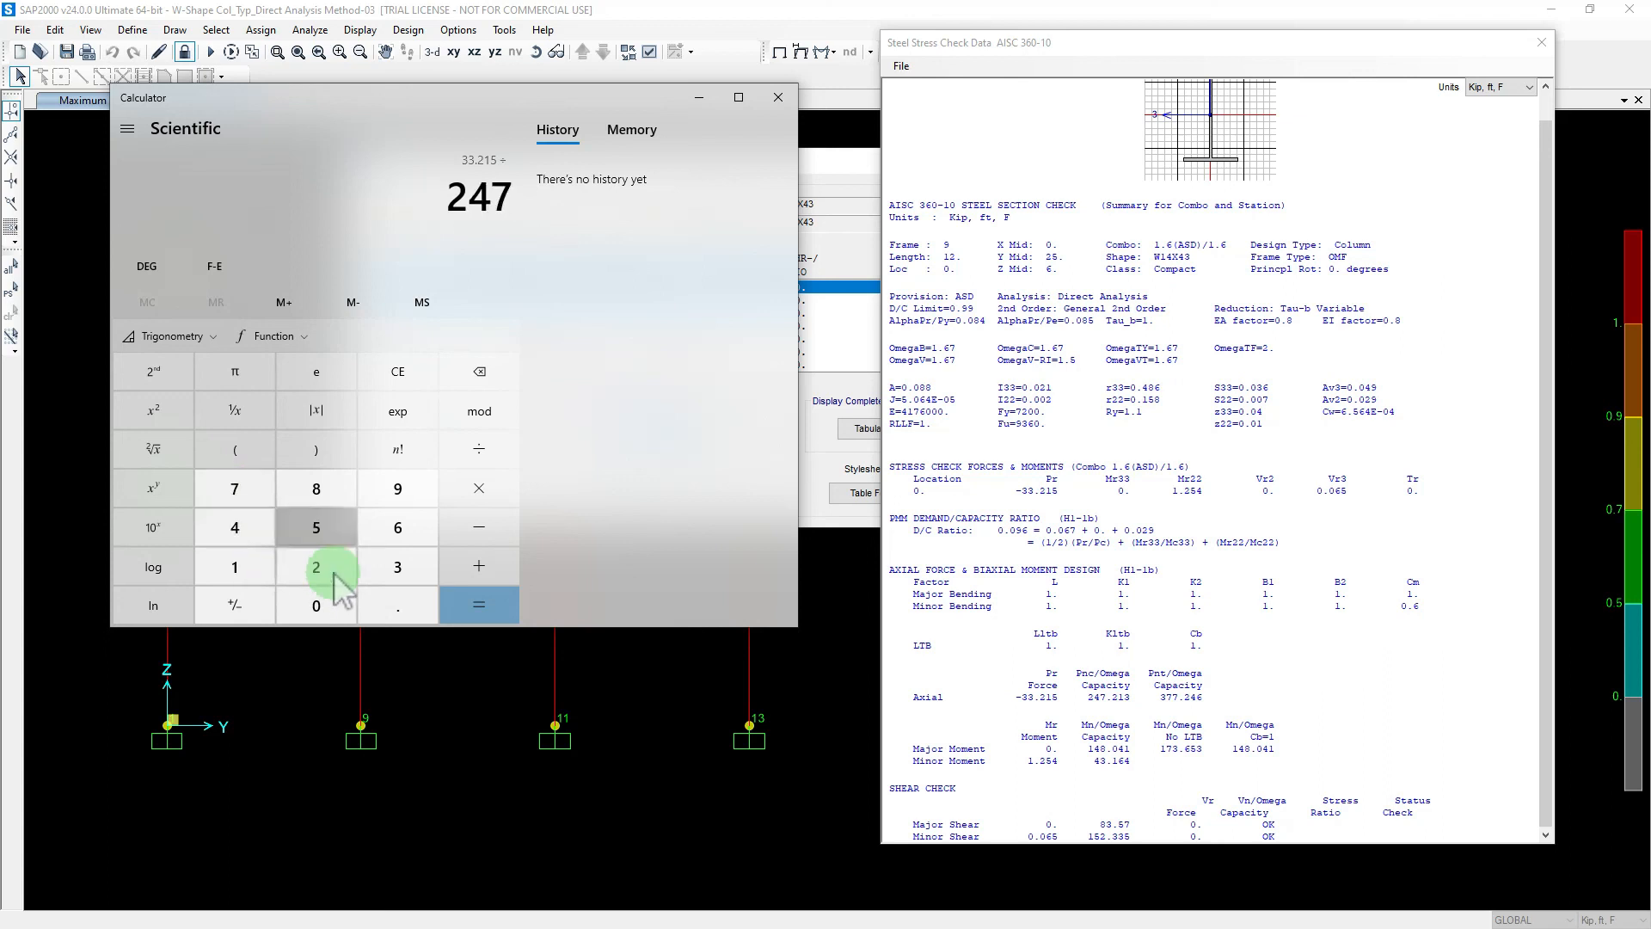
pyautogui.click(387, 593)
pyautogui.click(301, 557)
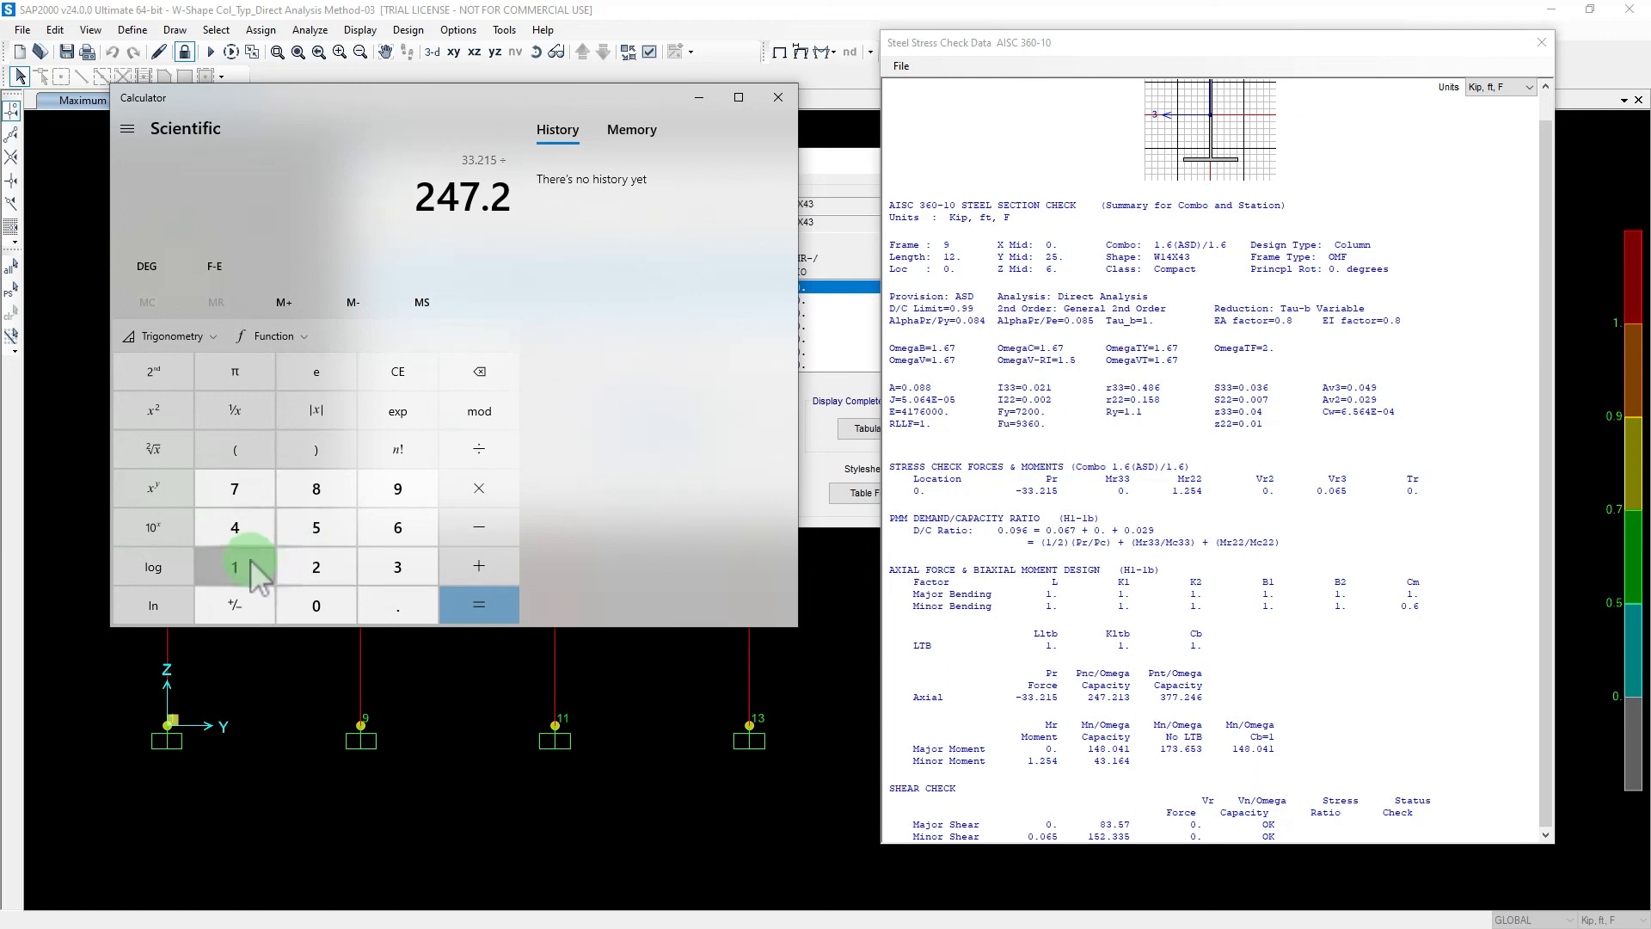
pyautogui.click(238, 560)
pyautogui.click(345, 573)
pyautogui.click(400, 569)
pyautogui.click(475, 605)
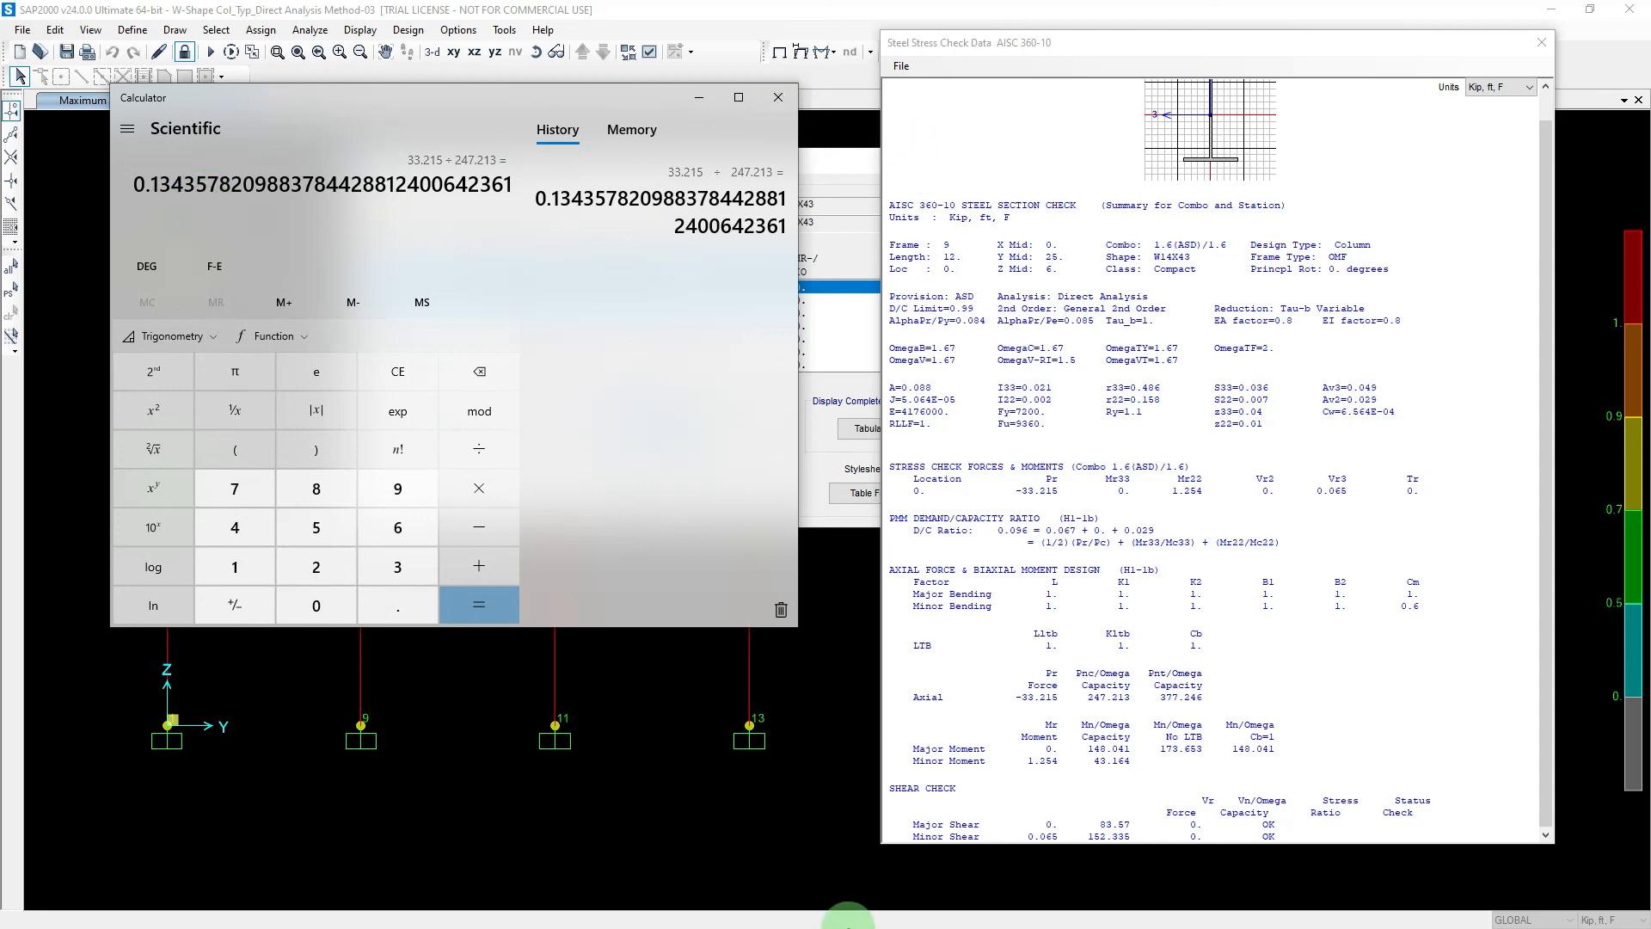
# Step: Close the calculator and both stress check windows, minimize SAP2000 and switch to the RISA-3D column model
pyautogui.click(777, 97)
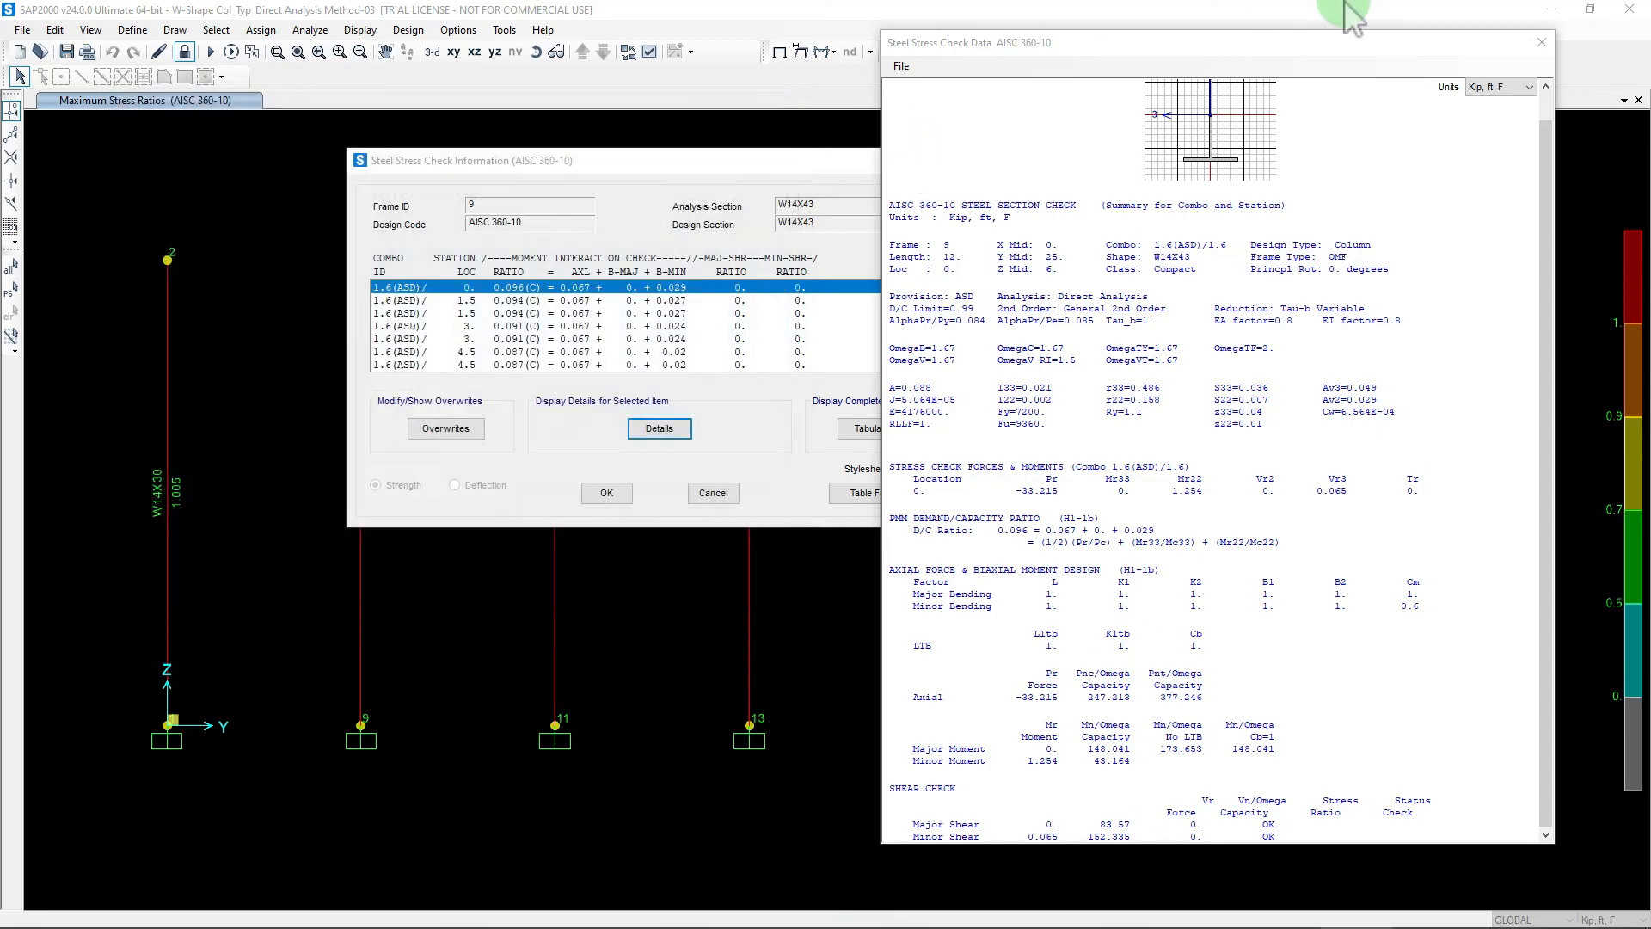
pyautogui.click(1541, 43)
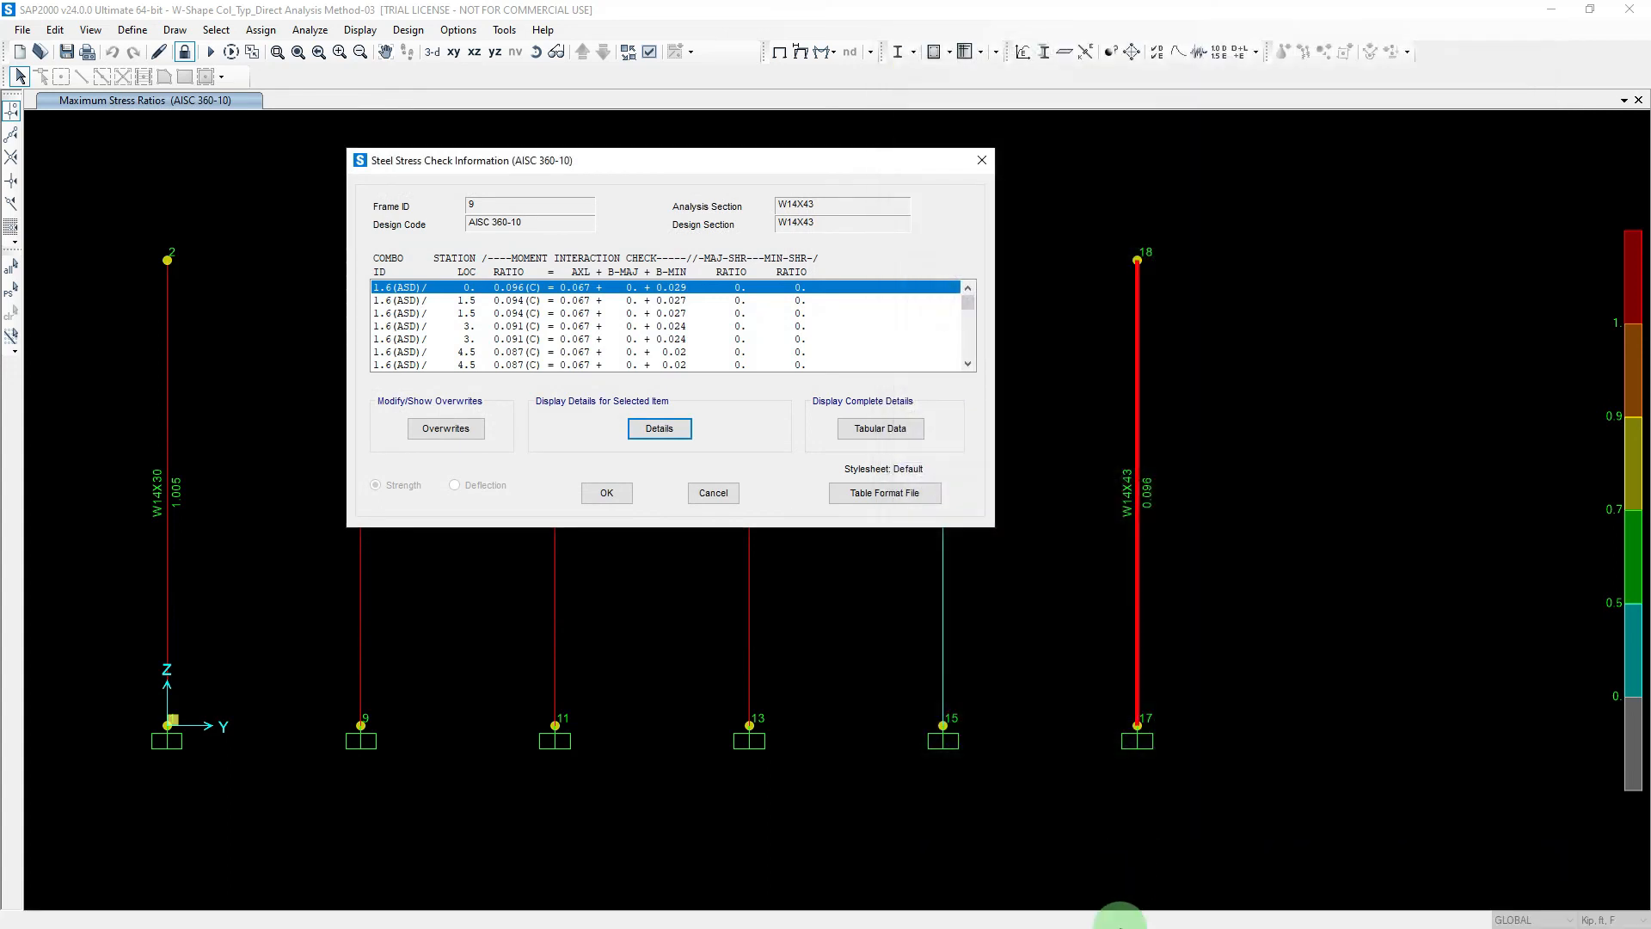
pyautogui.click(606, 493)
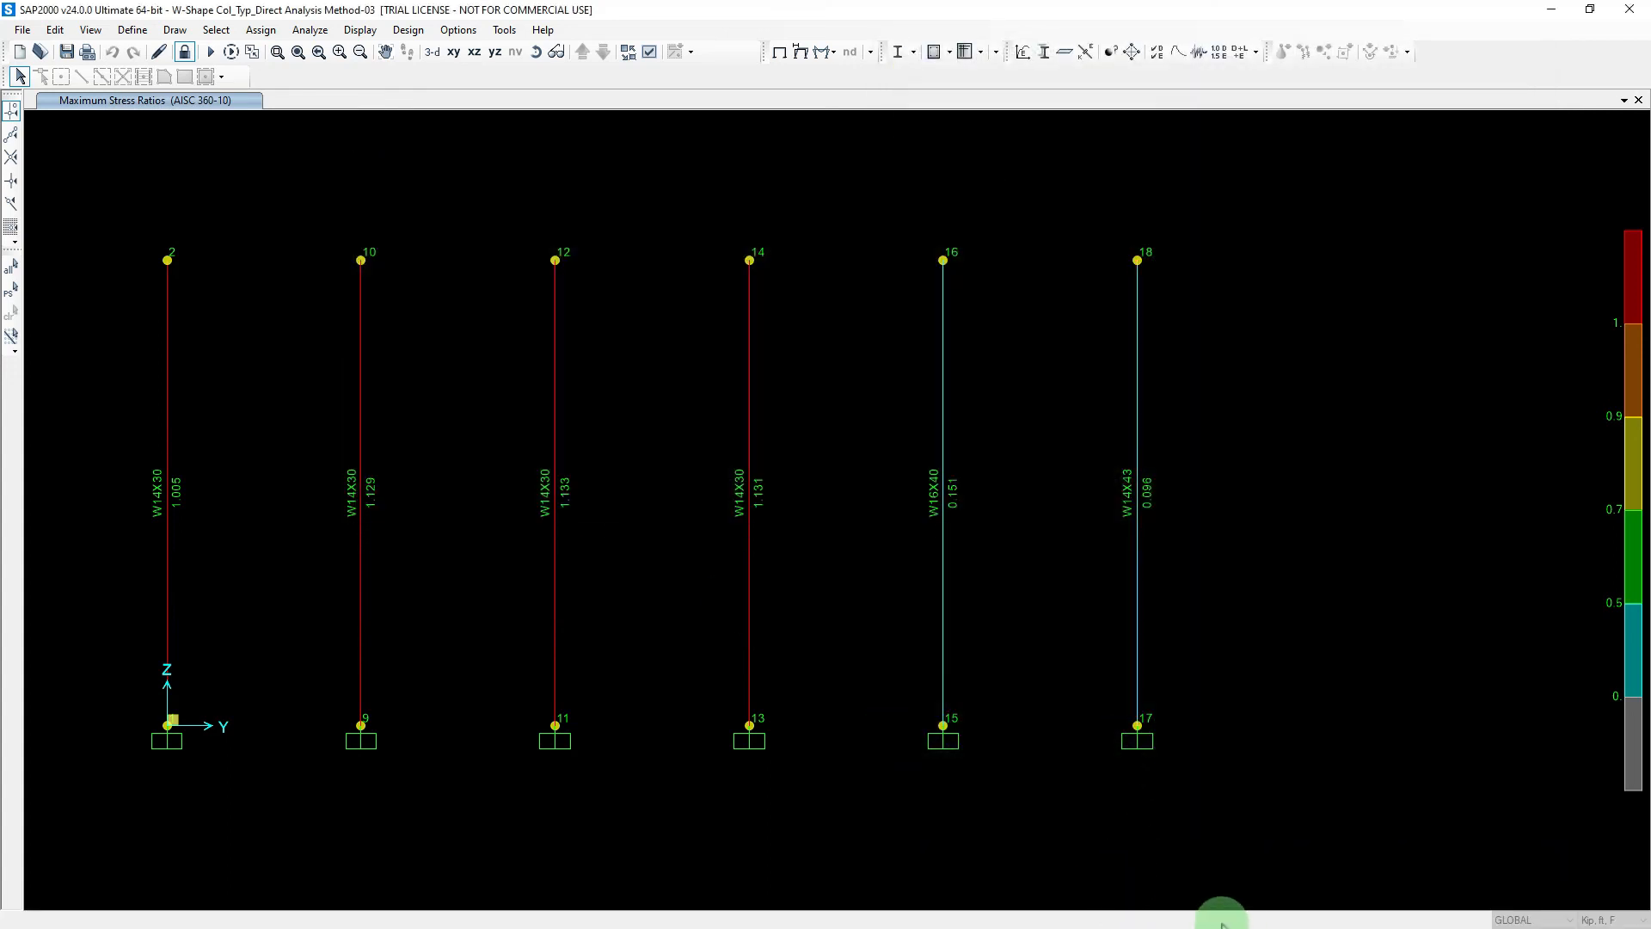
pyautogui.click(1552, 10)
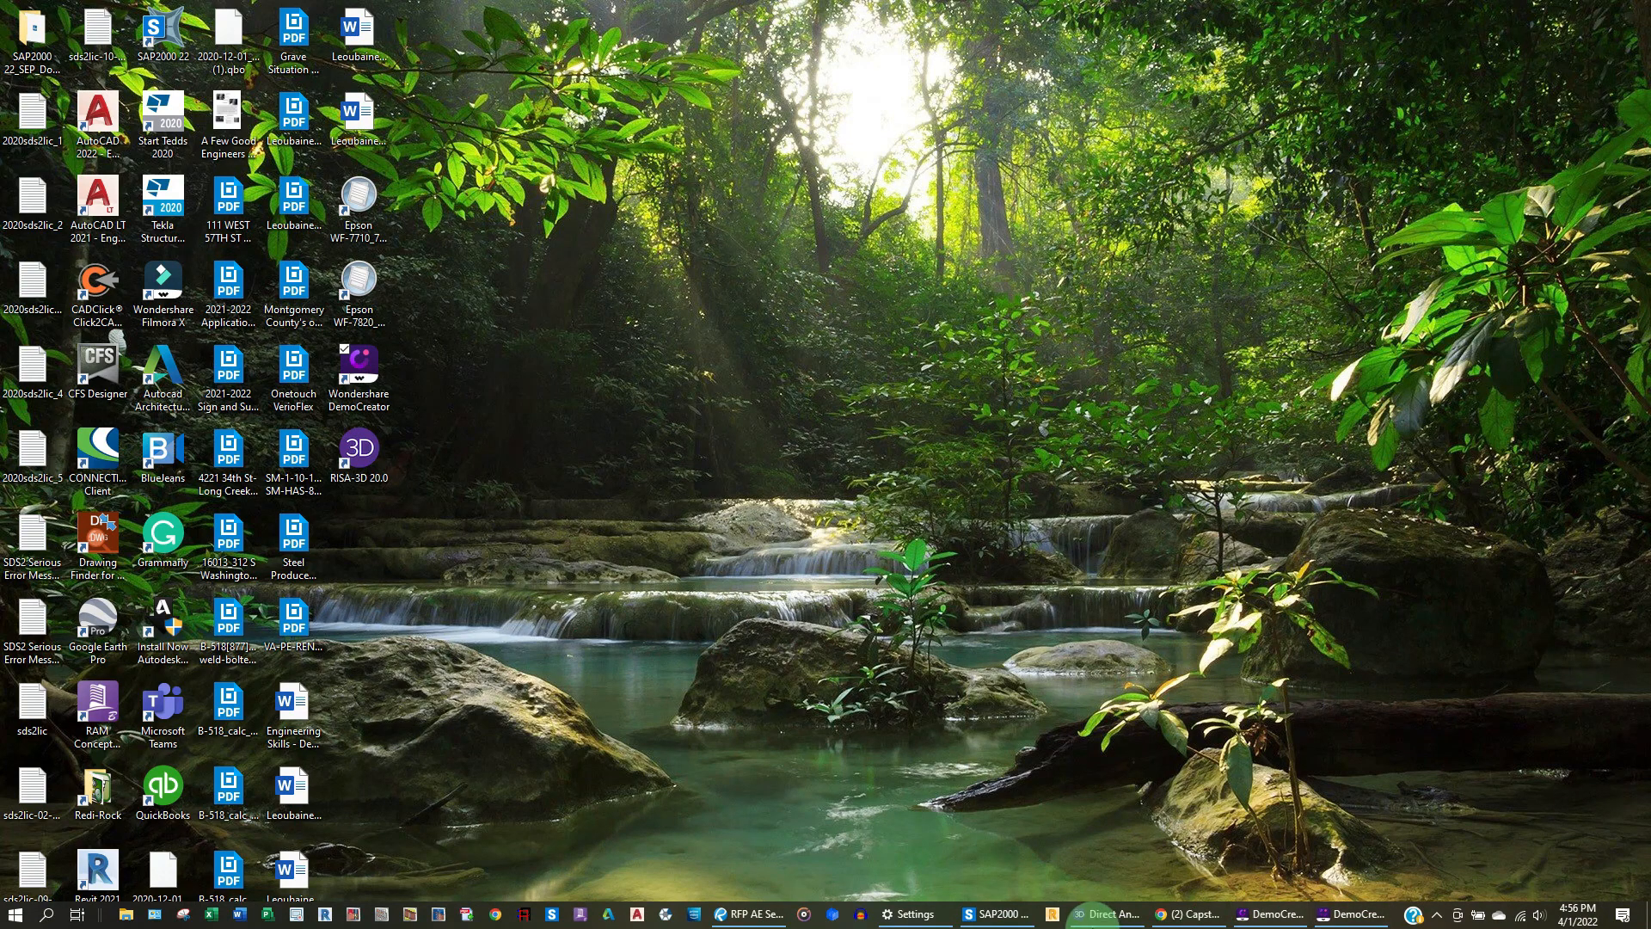
pyautogui.click(1101, 913)
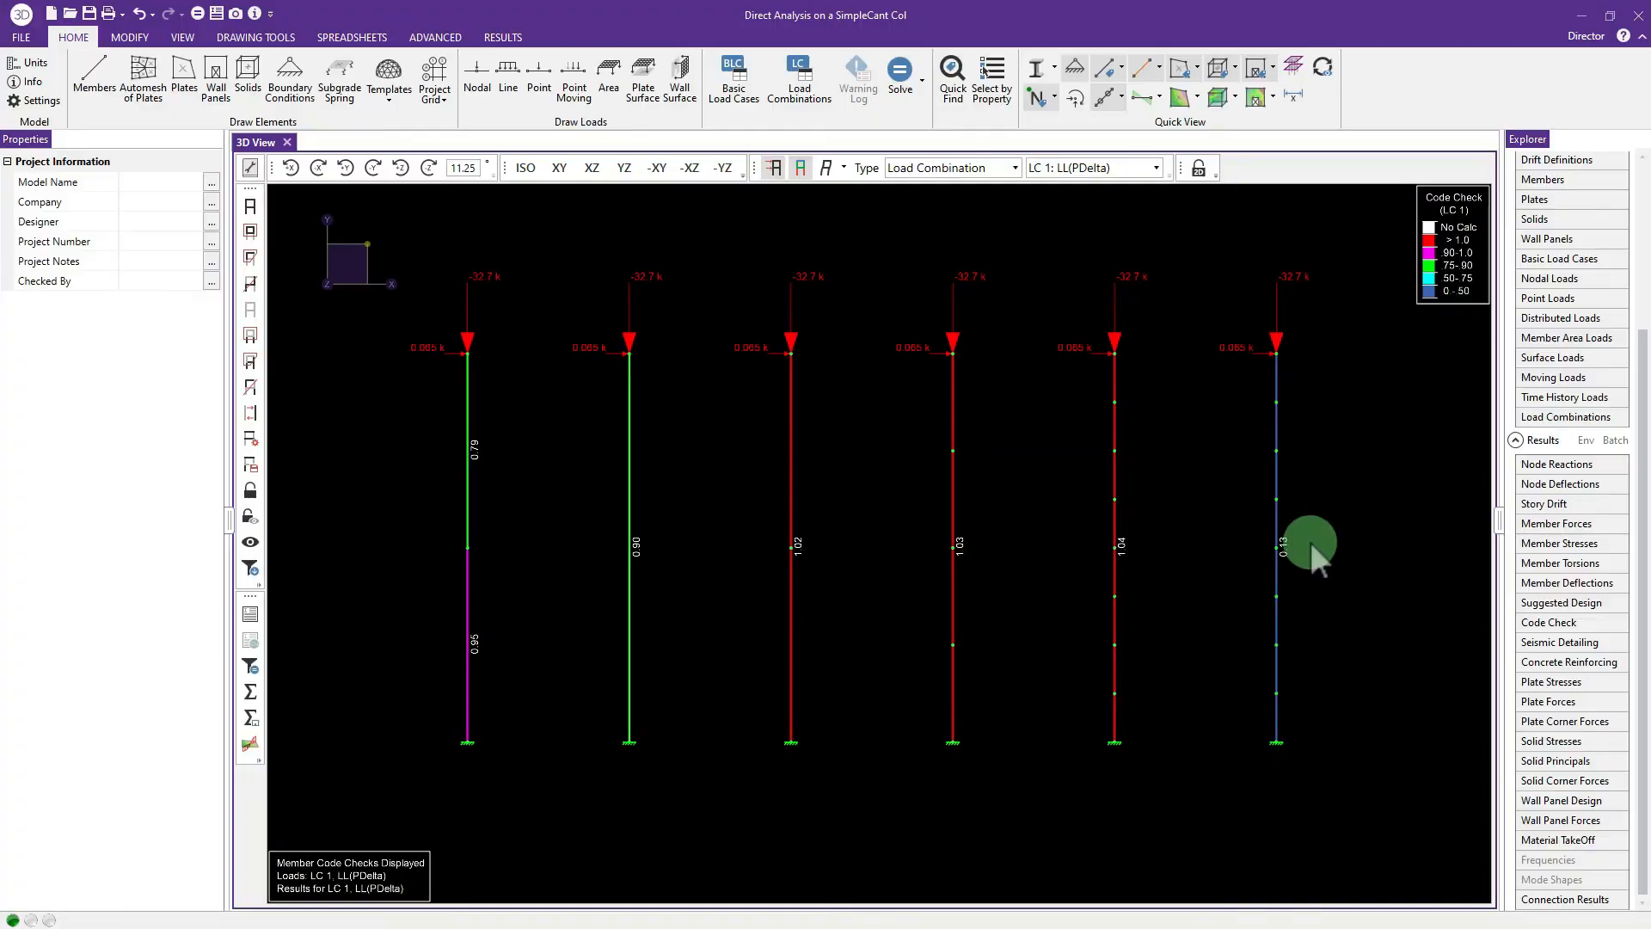
# Step: Start the member Detail Report command and bring the six code-checked columns into a closer view for picking
pyautogui.click(250, 614)
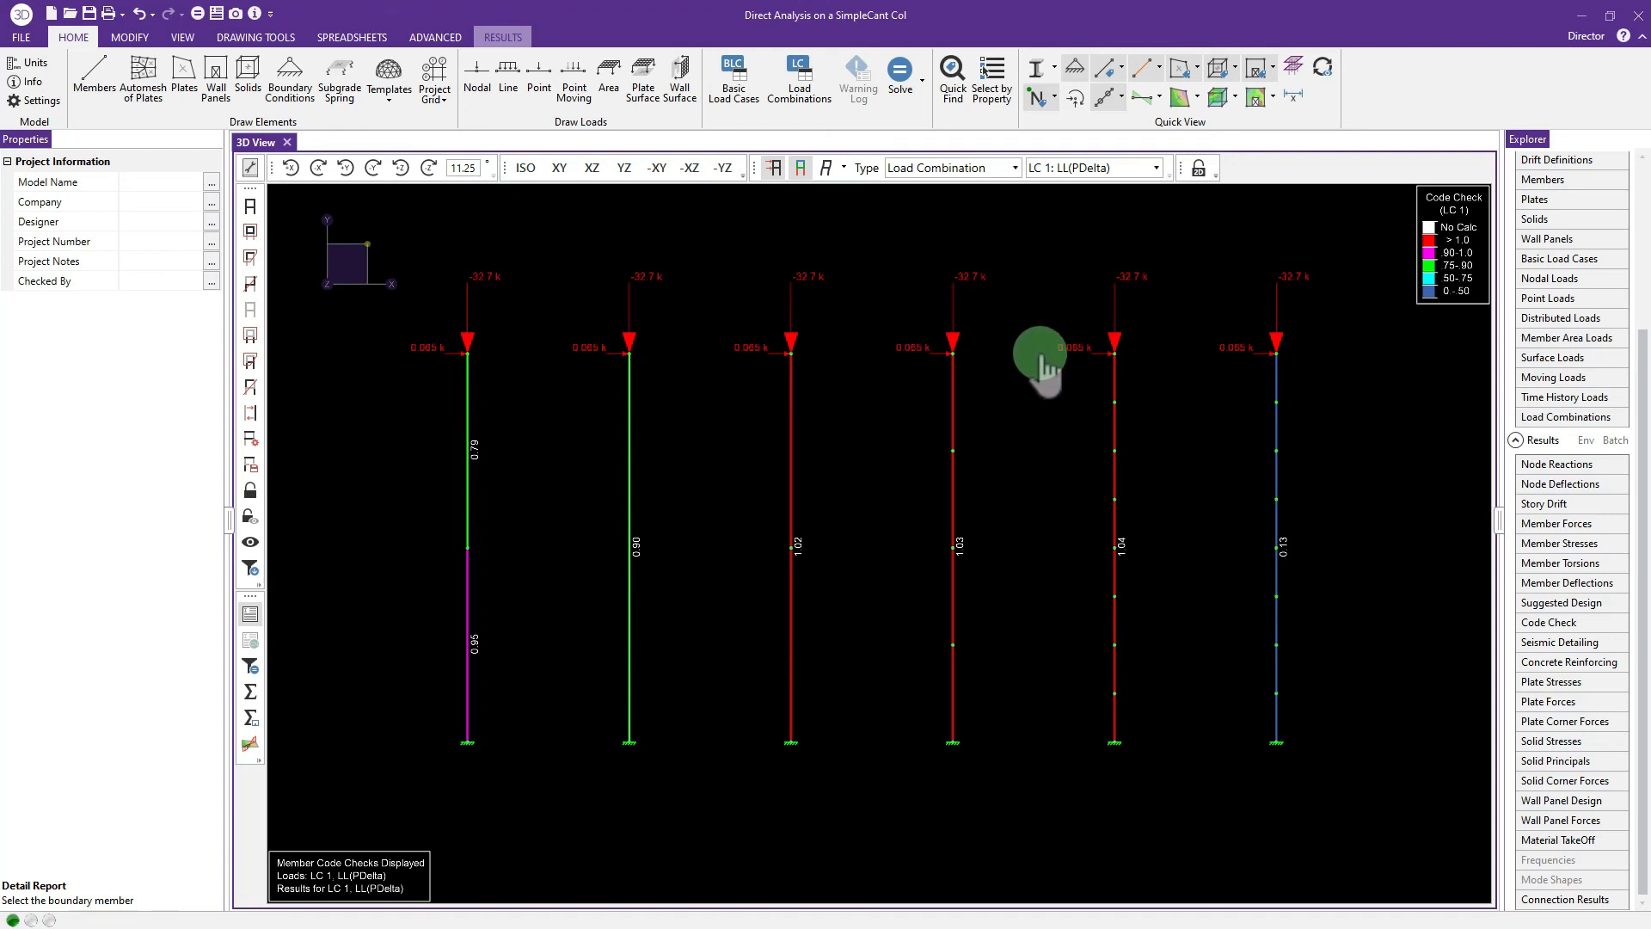
pyautogui.moveTo(1044, 363); pyautogui.dragTo(1030, 324, button='middle')
pyautogui.scroll(1, 1012, 334)
pyautogui.scroll(1, 1010, 333)
pyautogui.scroll(-1, 1010, 334)
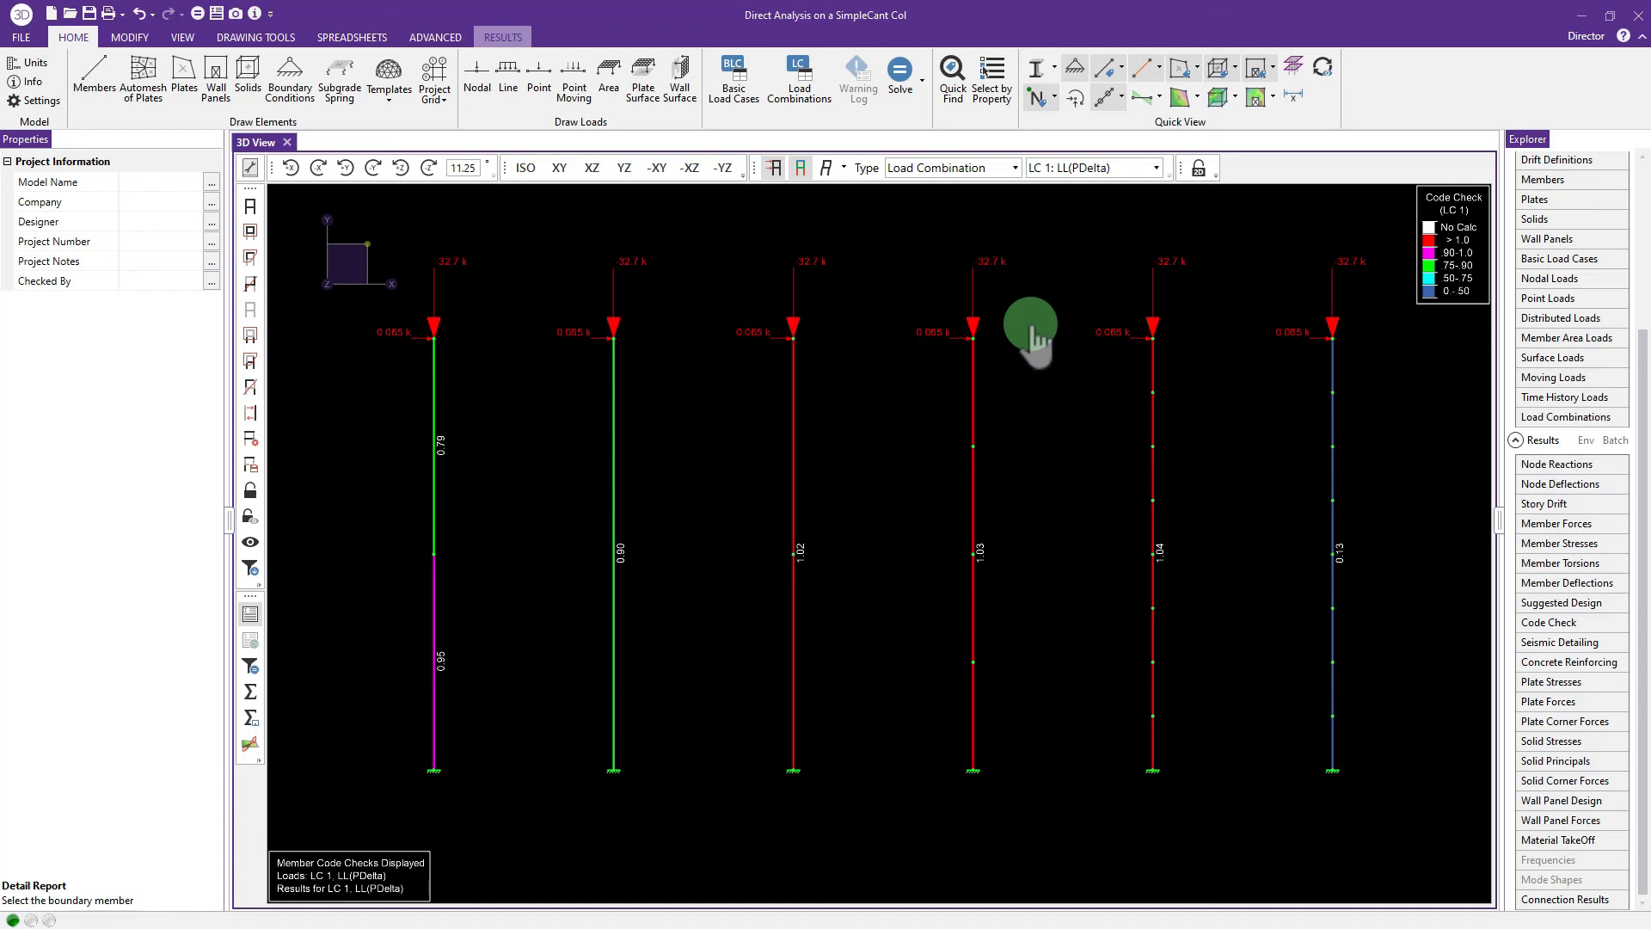
pyautogui.scroll(1, 1030, 326)
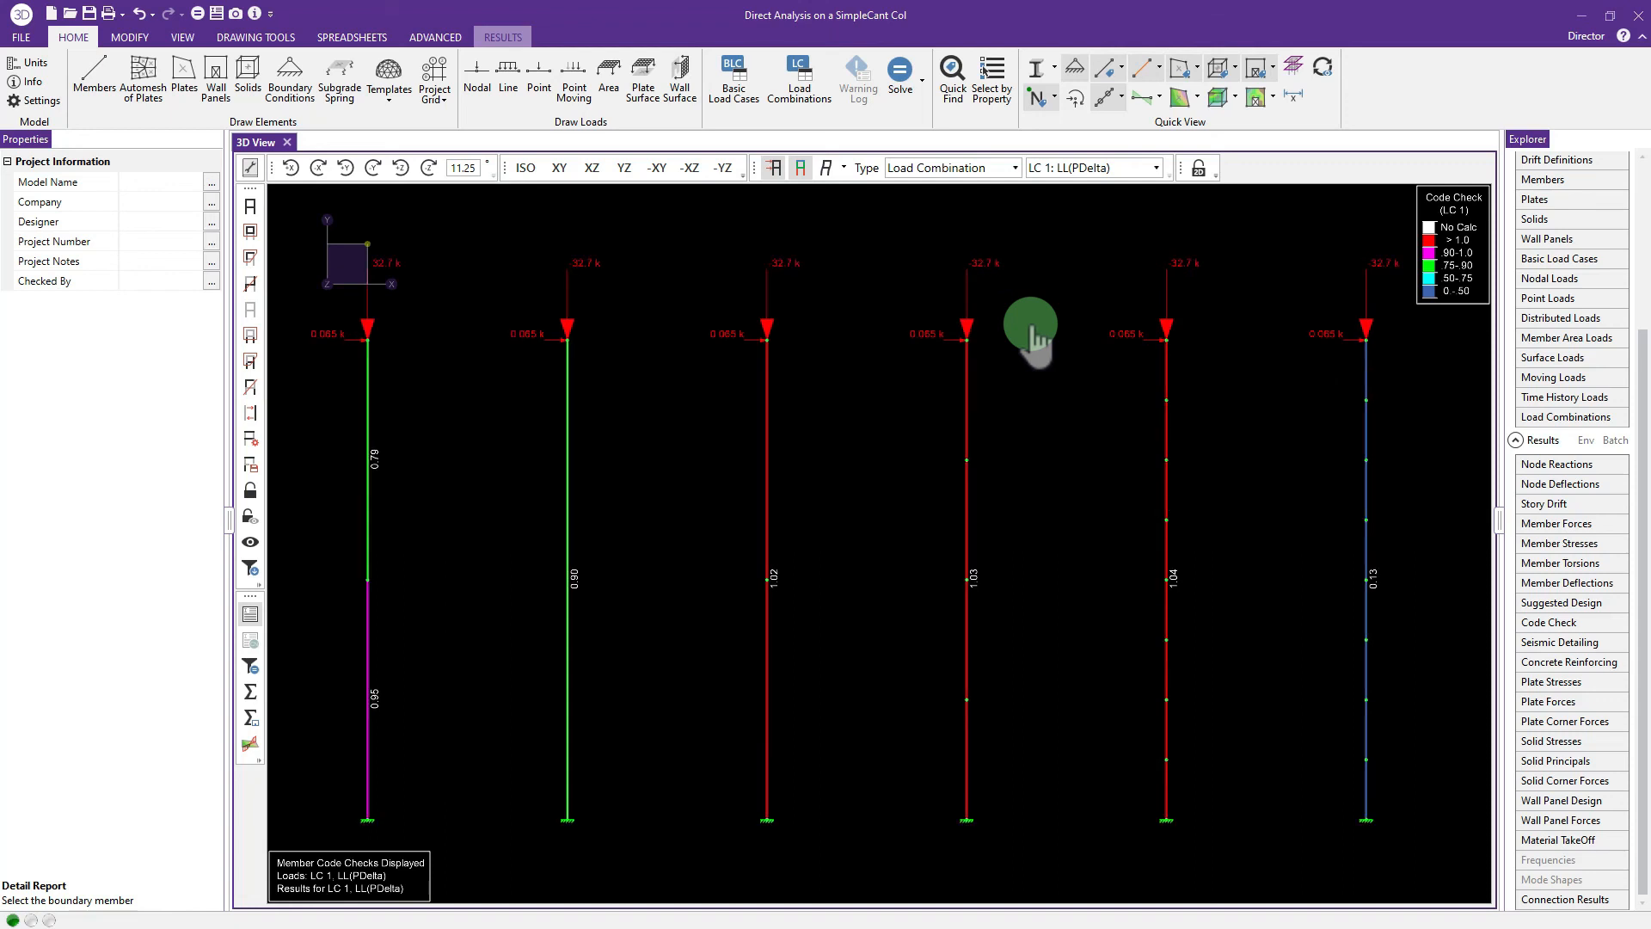
pyautogui.moveTo(1030, 325)
pyautogui.mouseDown(button='middle')
pyautogui.moveTo(1019, 309)
pyautogui.moveTo(1029, 324)
pyautogui.mouseUp(button='middle')
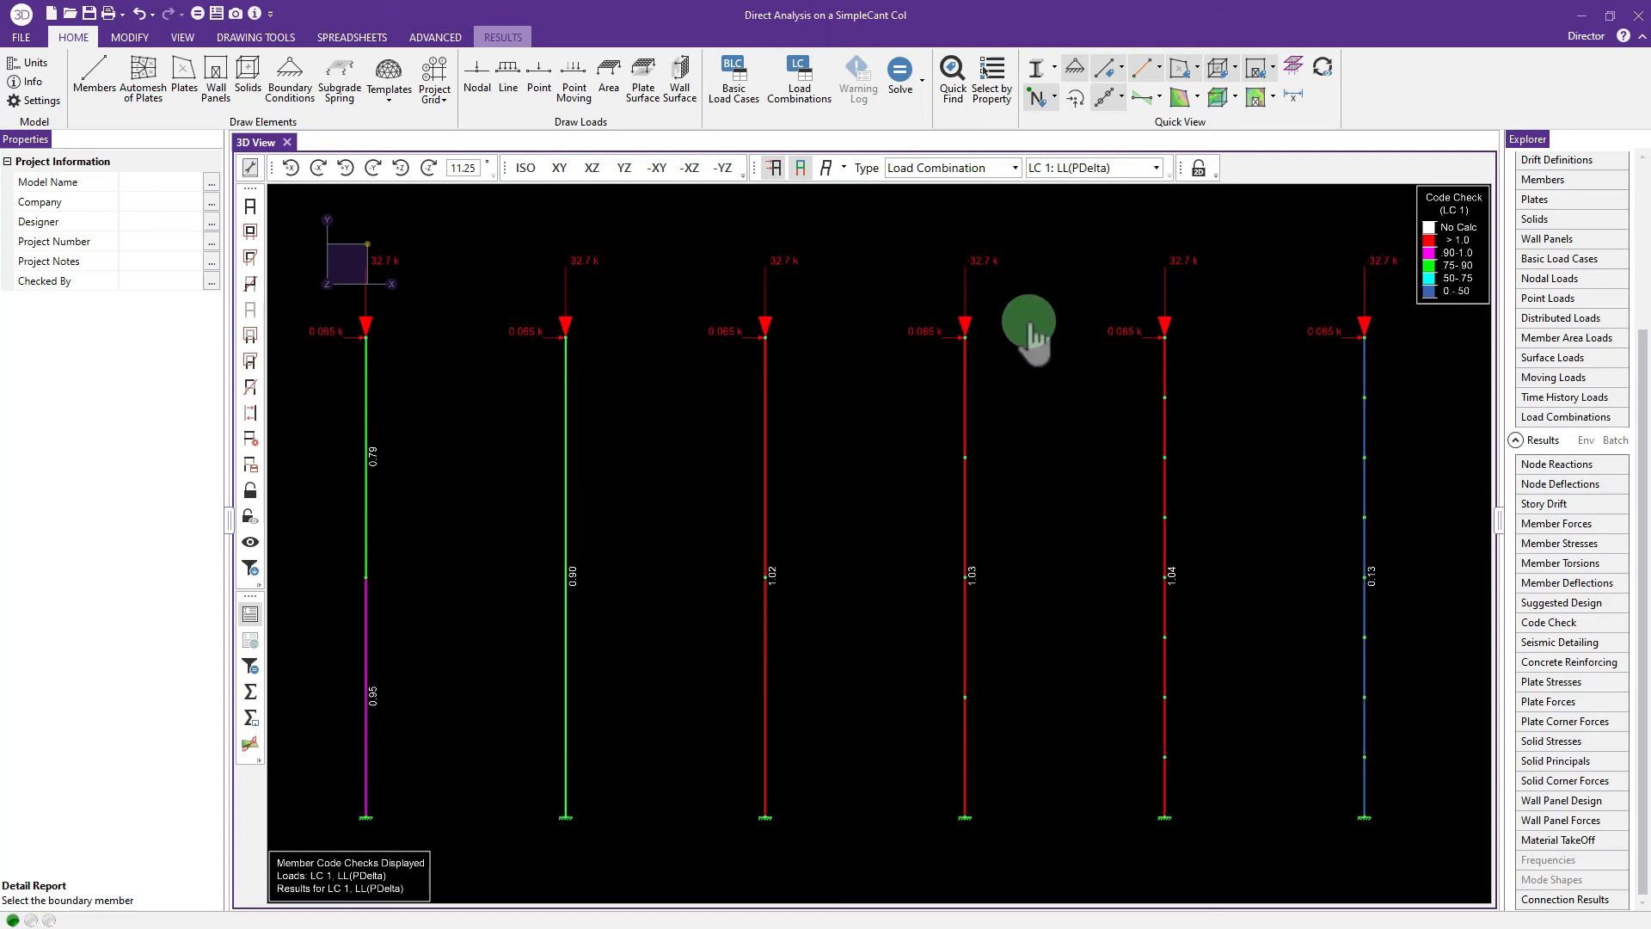